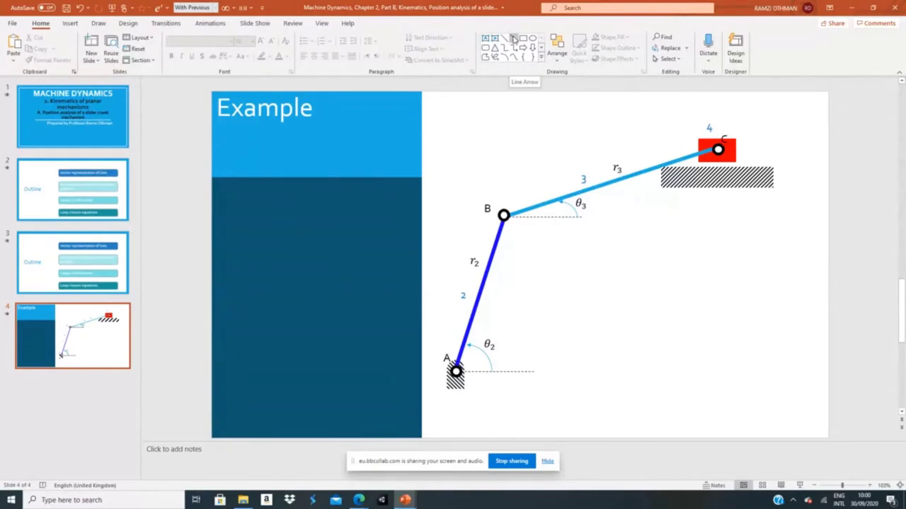
- Draw an arrow from joint A to joint B along link 2, about 8.06 cm high, with a green 6 pt outline
left_click(514, 39)
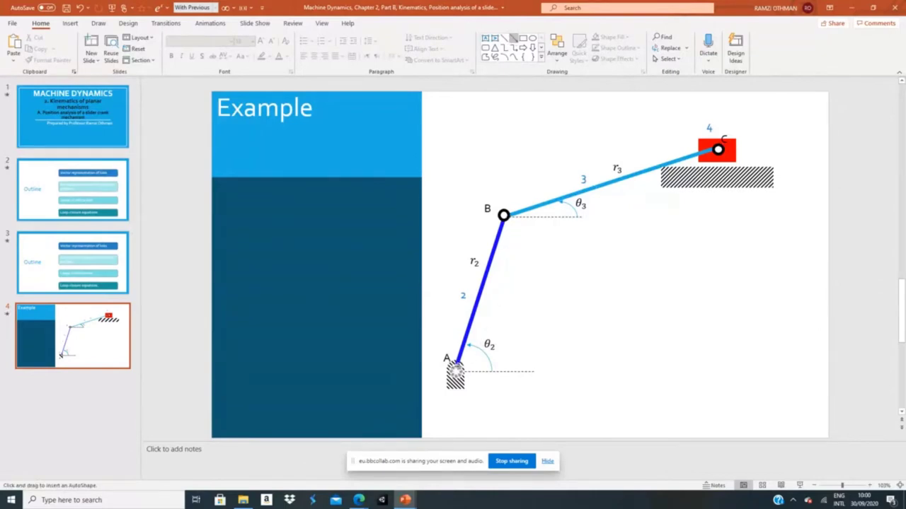
left_click_drag(457, 368, 503, 215)
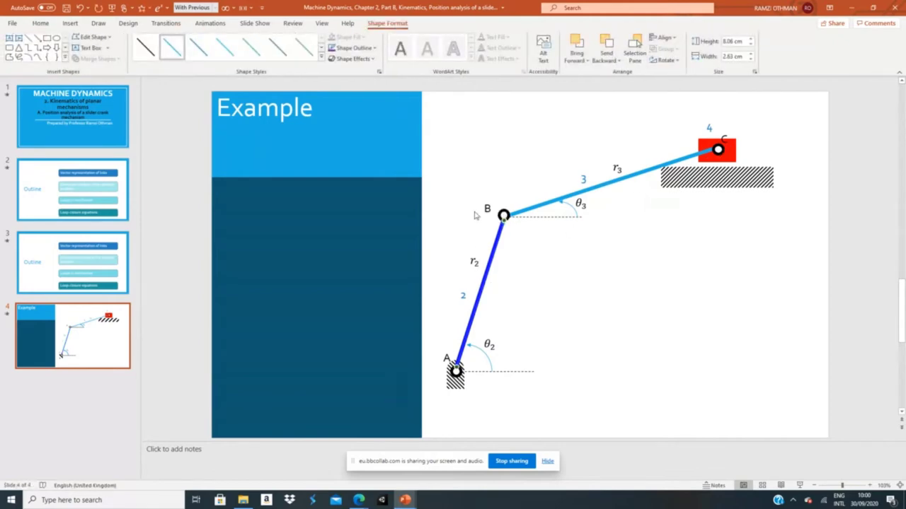
left_click(353, 48)
left_click(373, 136)
left_click(354, 48)
mouse_move(353, 219)
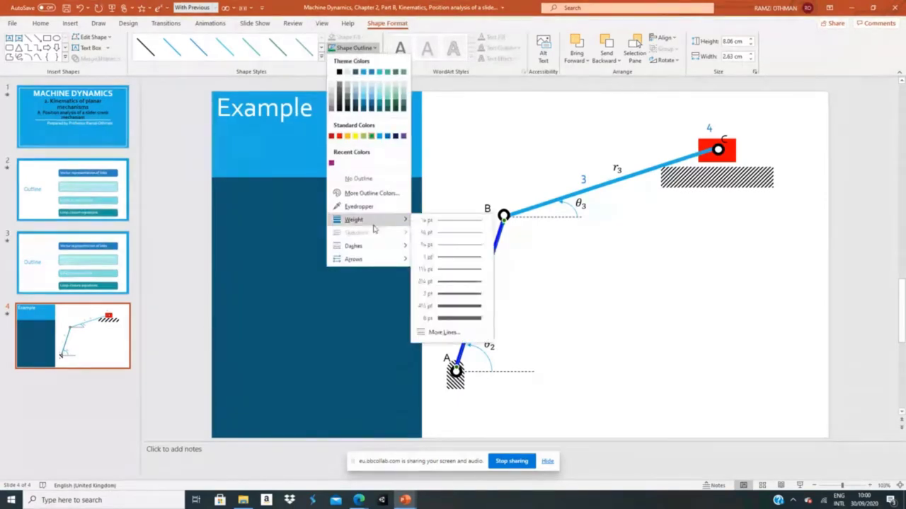
left_click(445, 319)
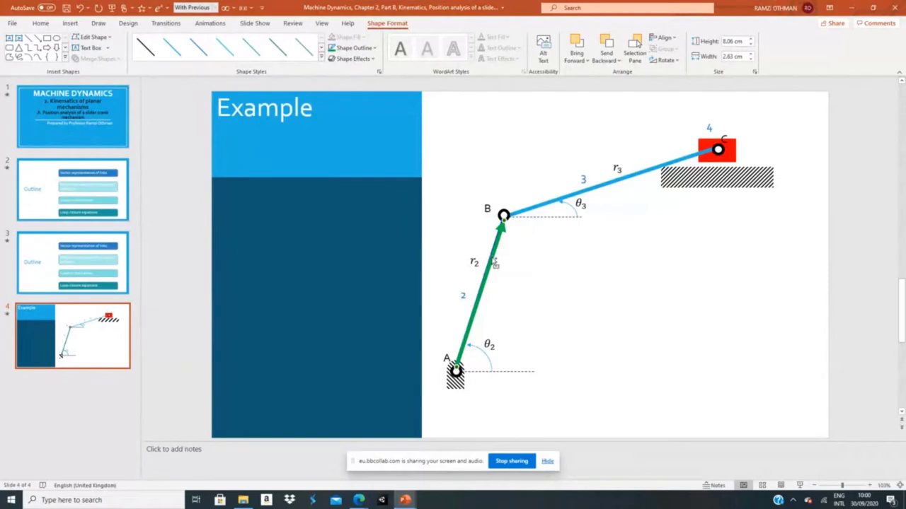
- Duplicate the green arrow and fit the copy along link 3, running from joint B to joint C
left_click_drag(495, 263, 717, 161)
scroll(566, 120, "up", 1)
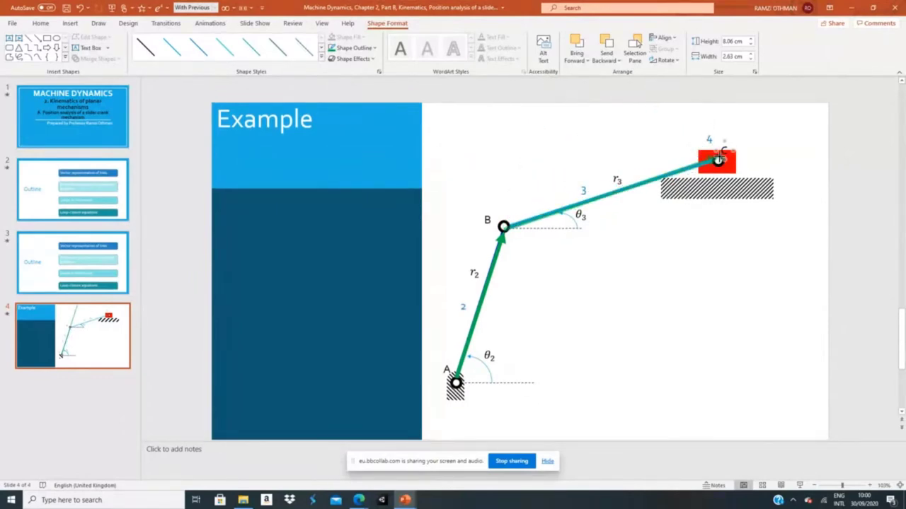
scroll(719, 160, "down", 1)
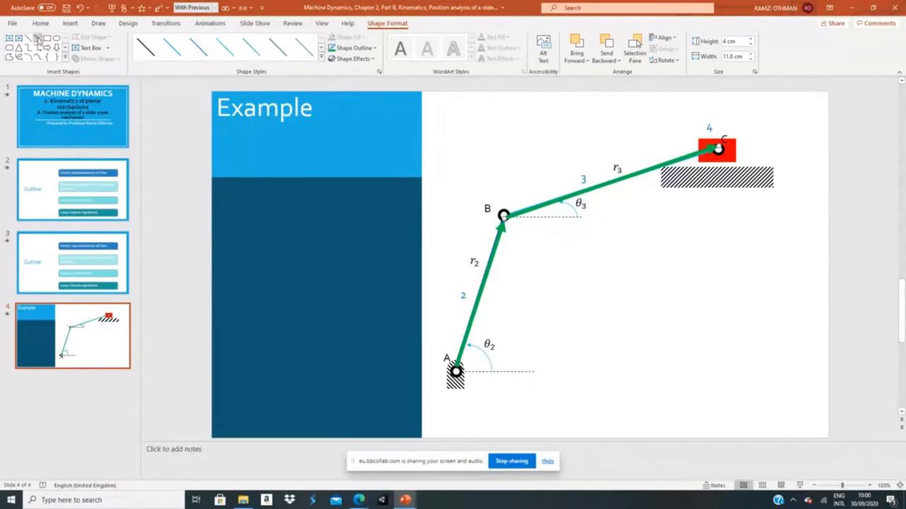
- Extend the dashed horizontal line at A to about 16.25 cm, and draw a vertical line about 12.15 cm long from C down to it
left_click(533, 371)
left_click_drag(534, 371, 756, 371)
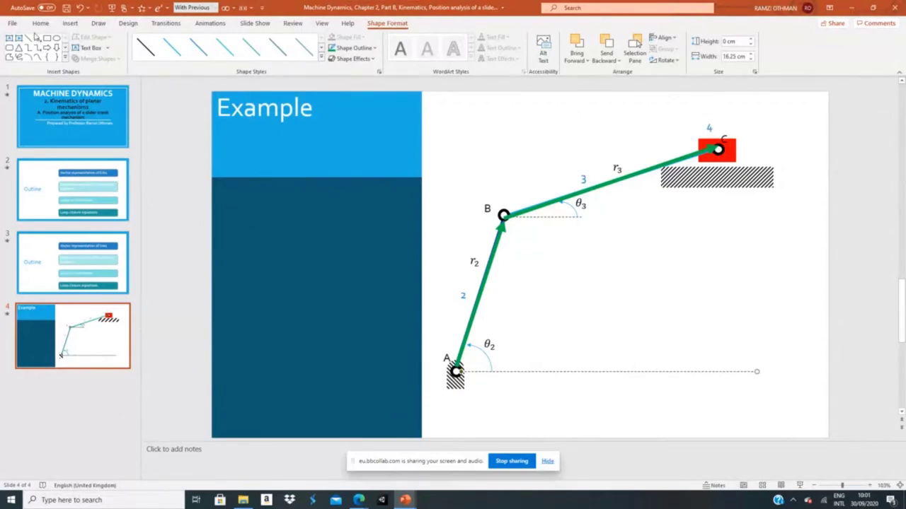
left_click(28, 37)
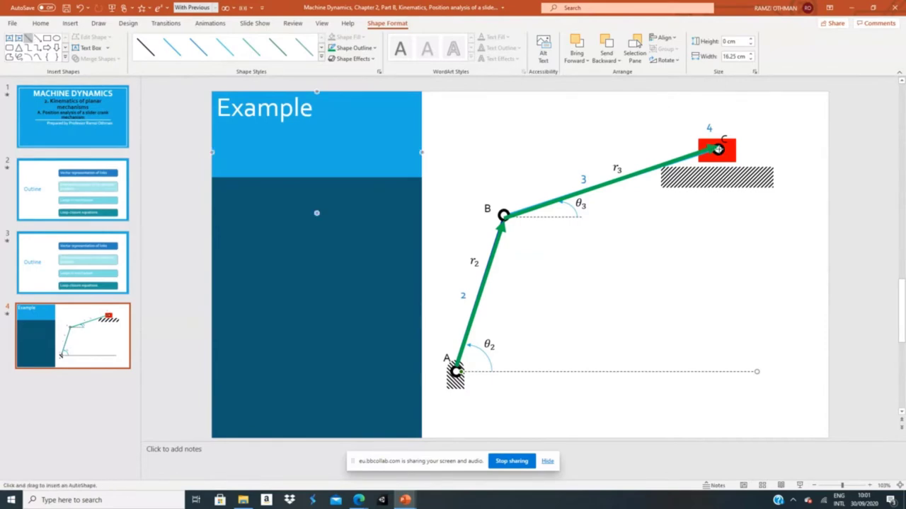
left_click_drag(718, 149, 724, 370)
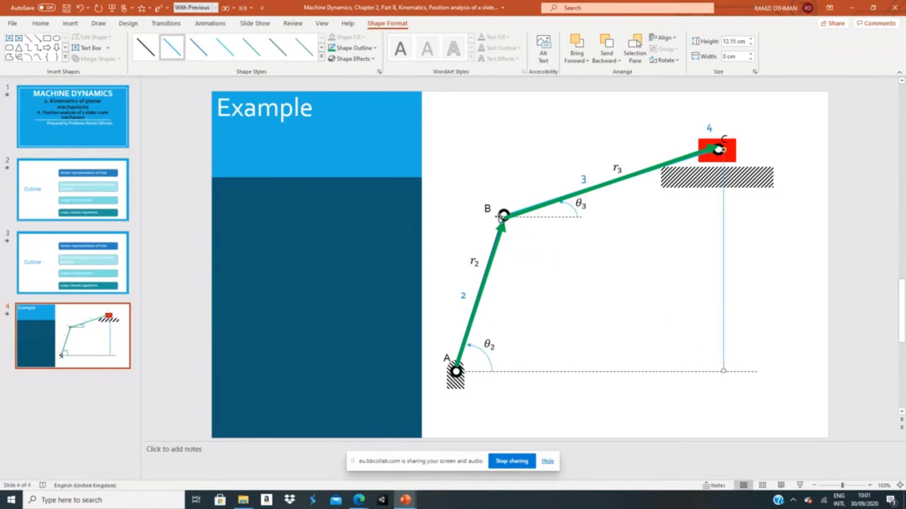
- Format the vertical line below C as a black dashed line
left_click(145, 48)
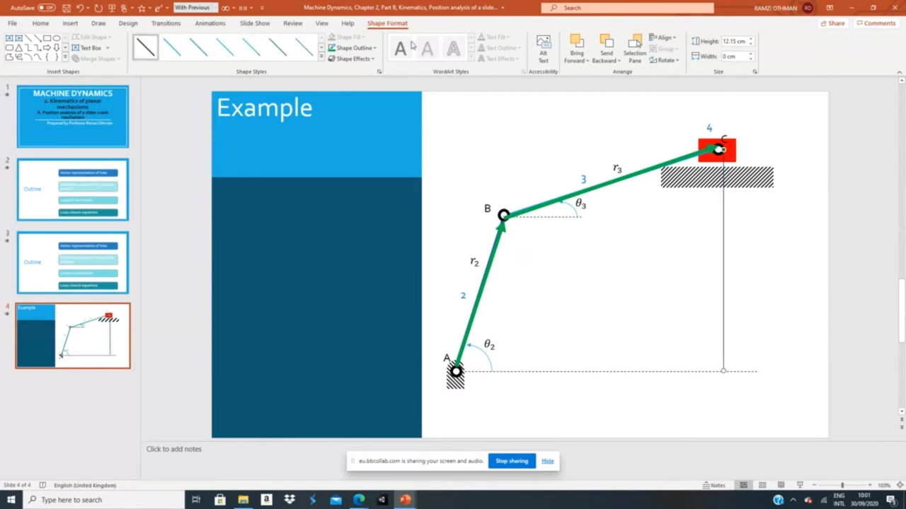
left_click(353, 48)
mouse_move(371, 245)
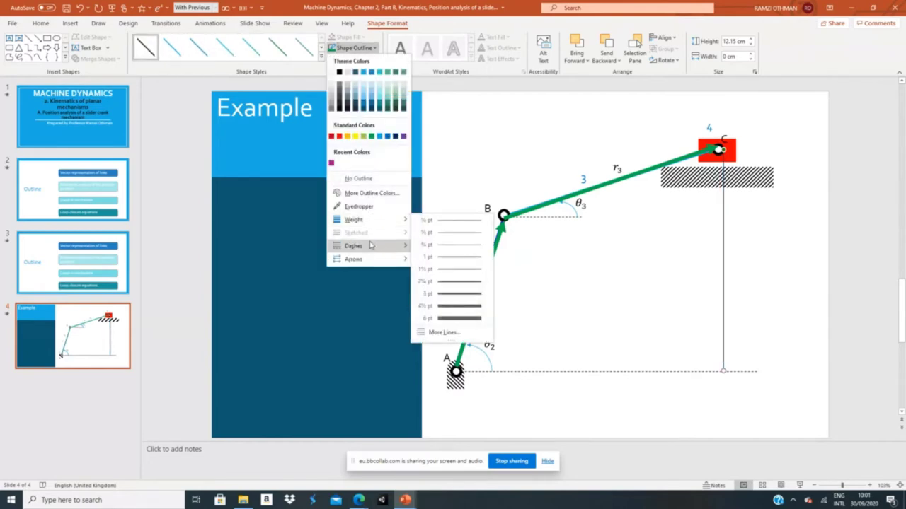
left_click(430, 261)
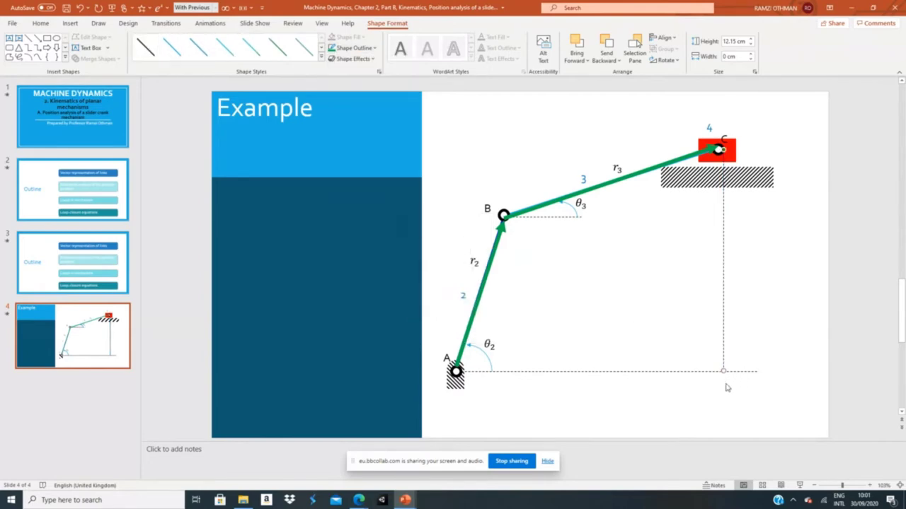
left_click(707, 272)
- Copy the B label to the foot of the vertical dashed line and change its text to D
left_click(491, 209)
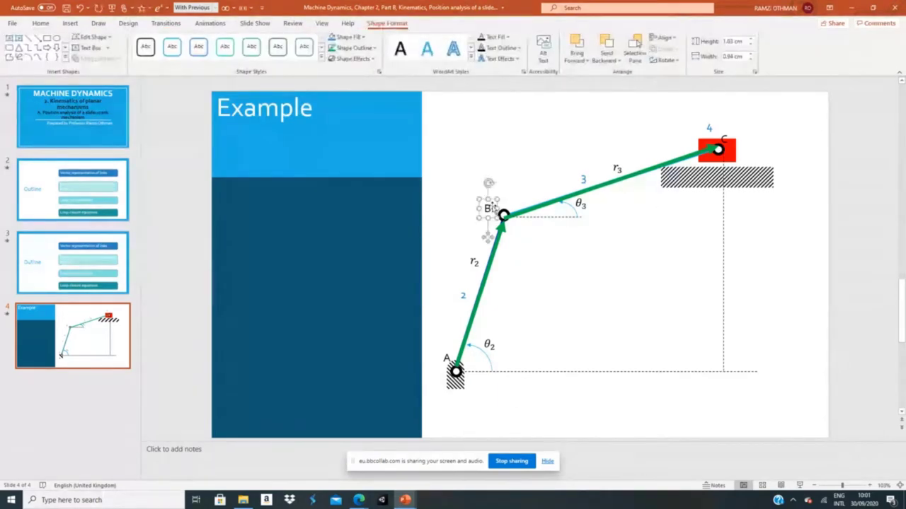
left_click_drag(493, 209, 735, 382)
left_click(727, 379)
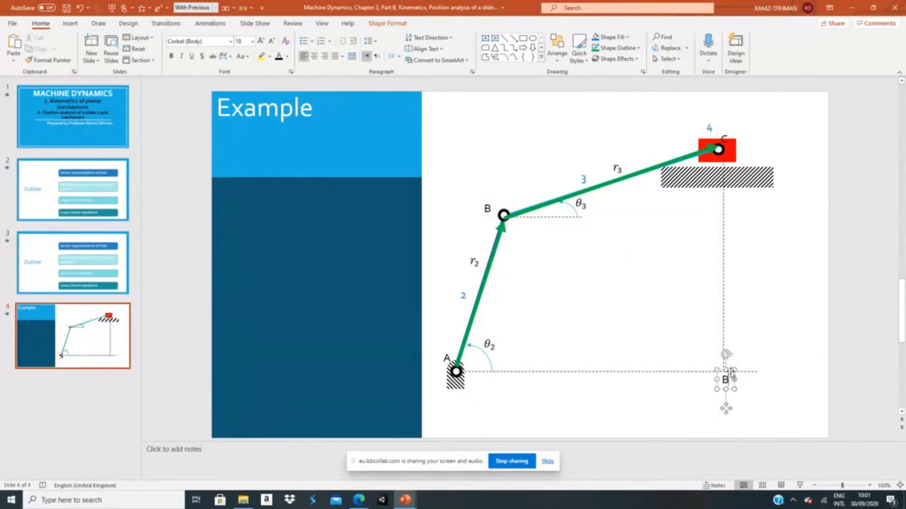
key("BackSpace")
type("D")
left_click(568, 403)
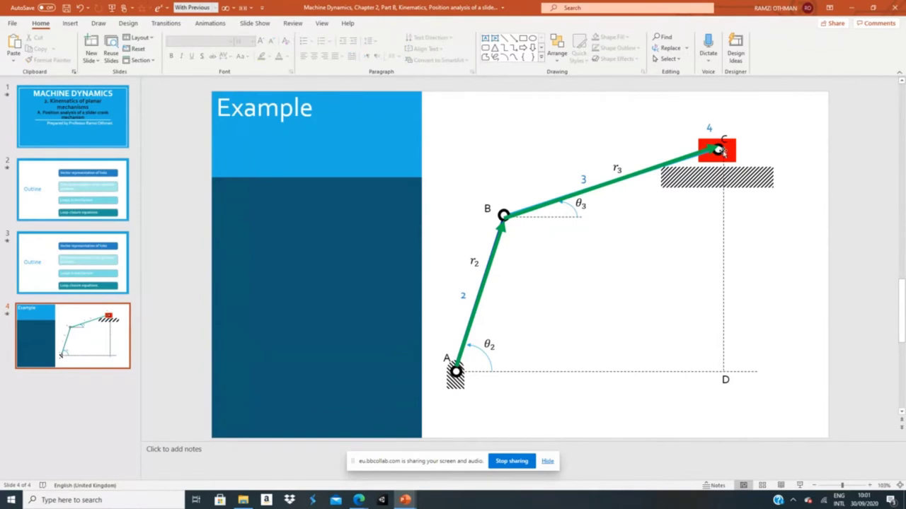
- Draw a horizontal arrow about 14.67 cm long from joint A to point D with a muted green 6 pt outline
left_click(514, 37)
left_click_drag(455, 370, 722, 366)
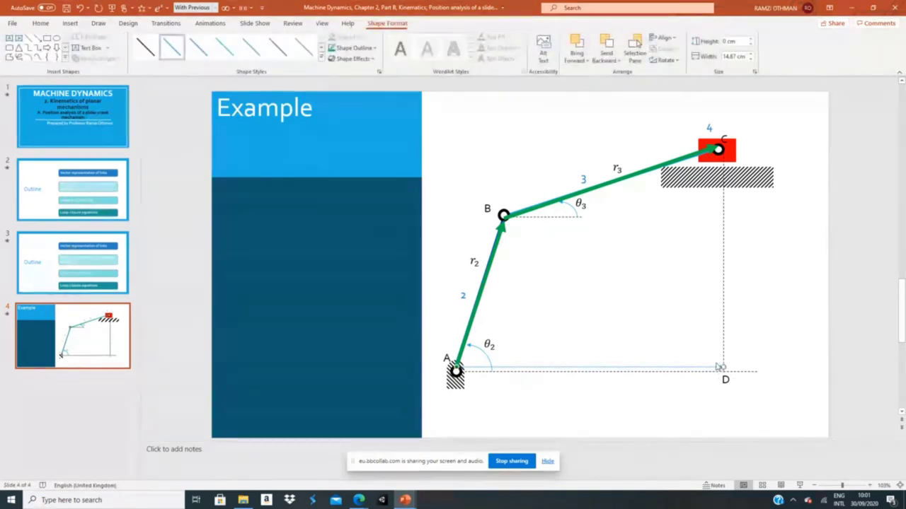
left_click(342, 48)
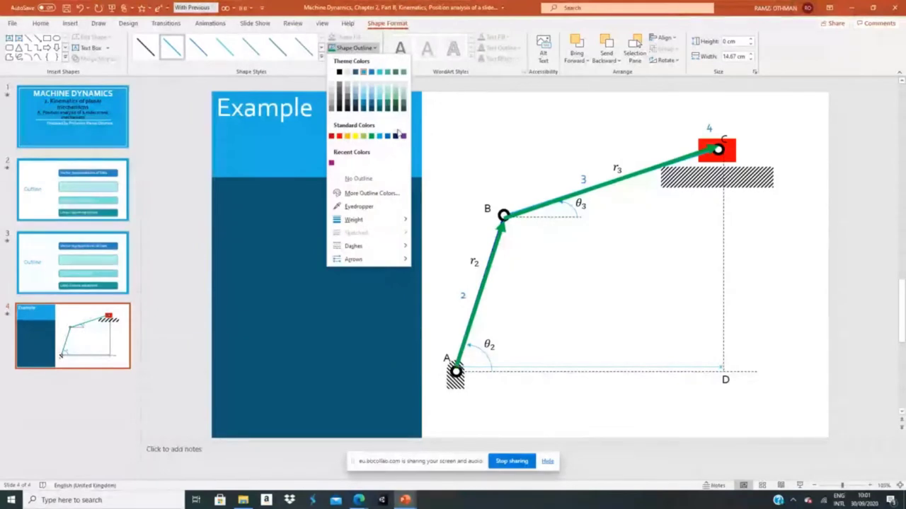
left_click(397, 97)
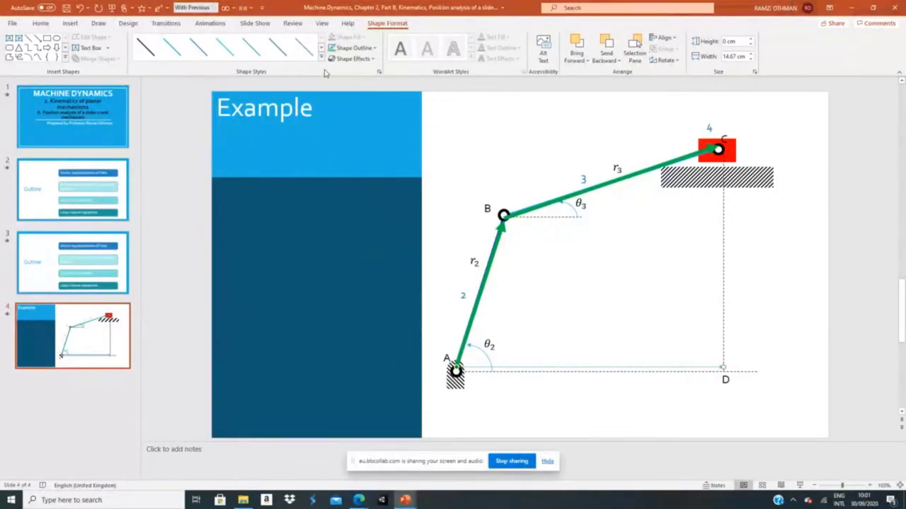
left_click(344, 48)
mouse_move(368, 220)
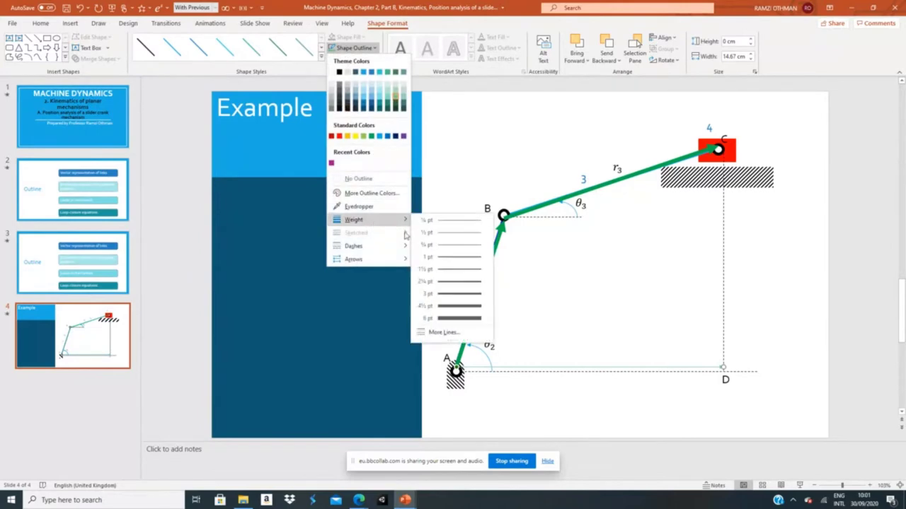
left_click(440, 317)
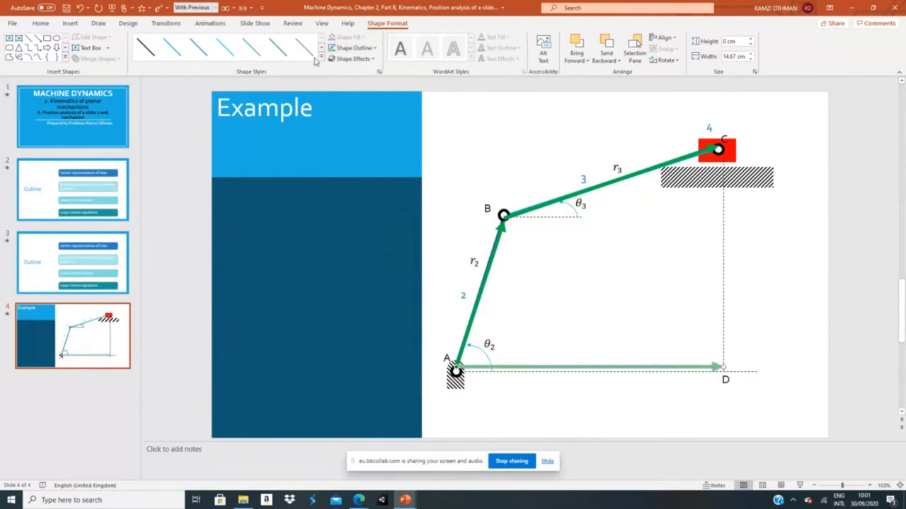
- Recolour the arrow from A to D purple and nudge it down onto the dashed horizontal line
left_click(347, 48)
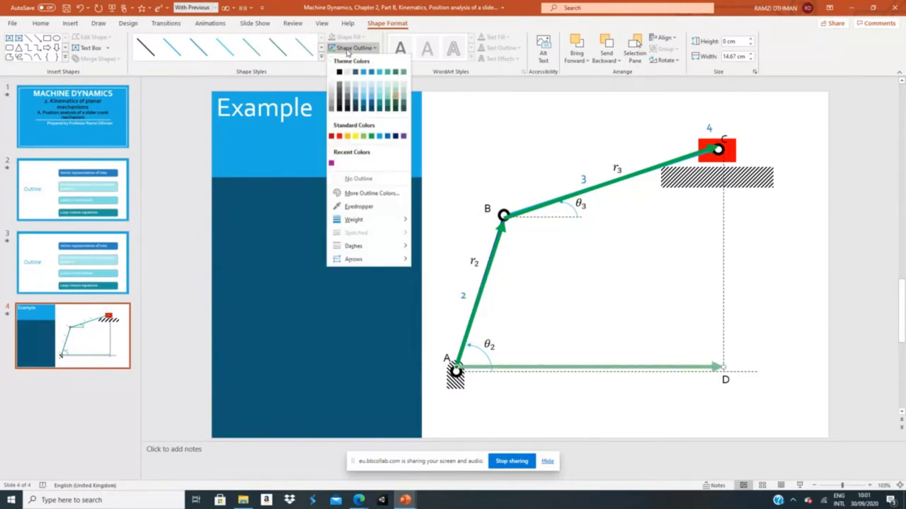
left_click(402, 138)
key("Down")
key("Down")
key("Down")
key("Down")
key("Down")
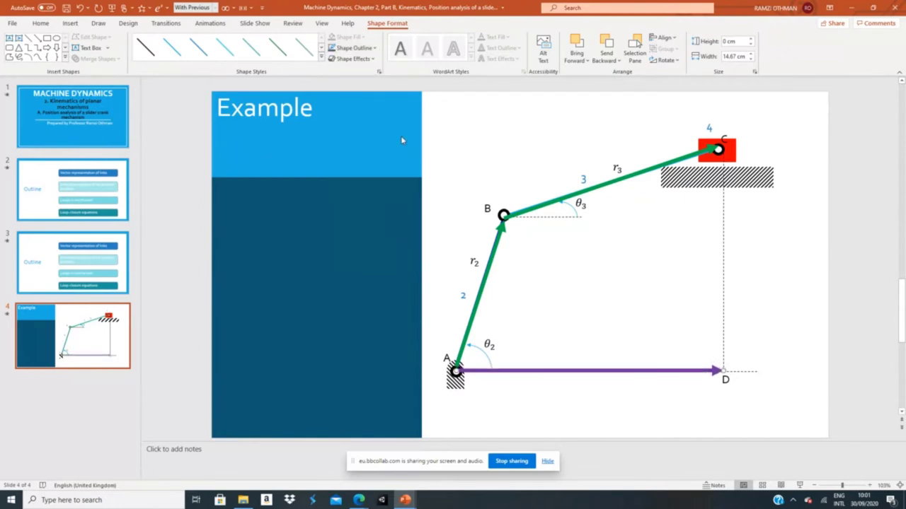
- Duplicate the purple arrow, rotate the copy 90° left, and fit it from point D up to joint C
key("ctrl+d")
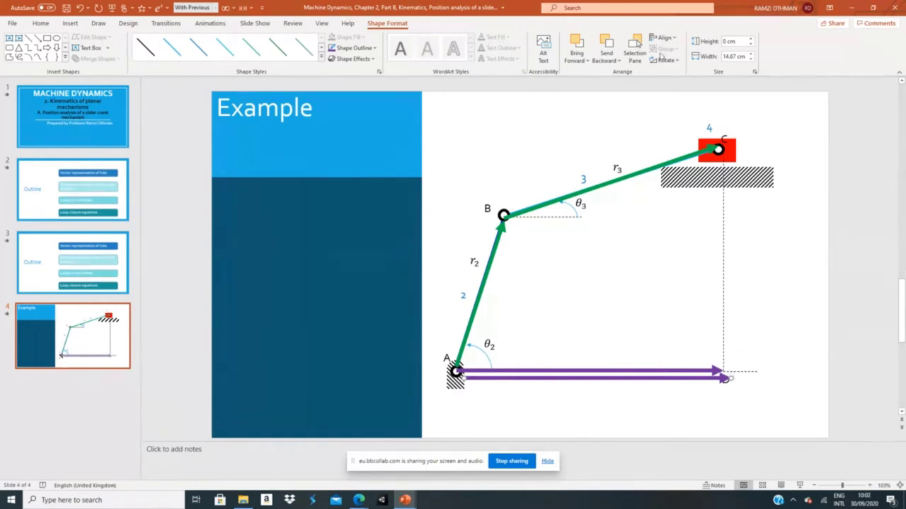
left_click(665, 60)
left_click(683, 85)
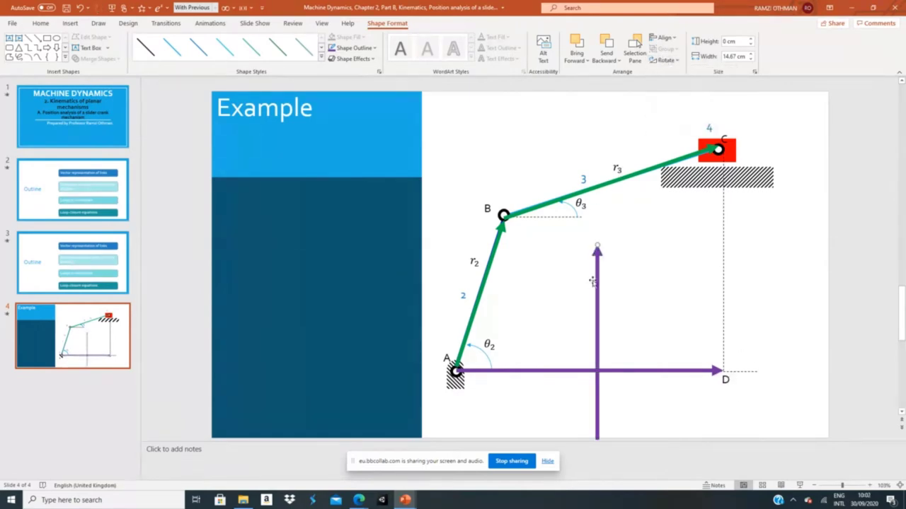
left_click_drag(596, 276, 720, 141)
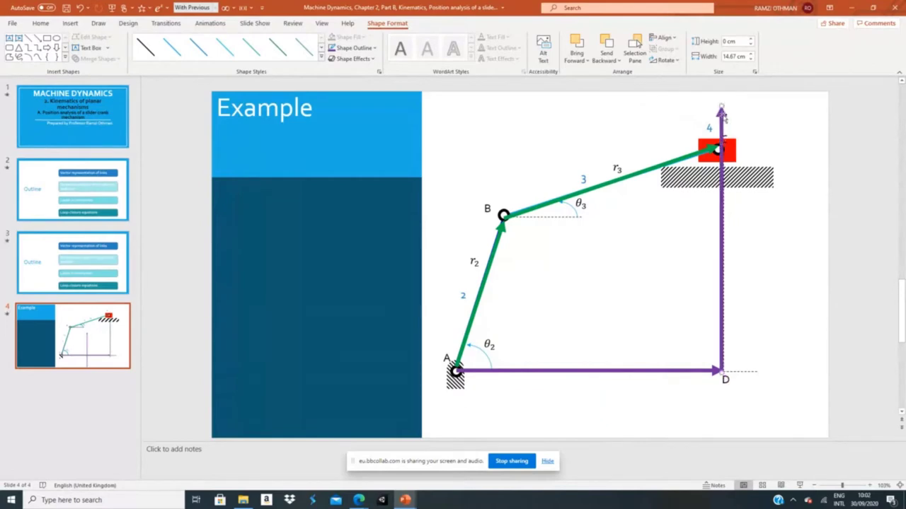
left_click_drag(721, 110, 722, 141)
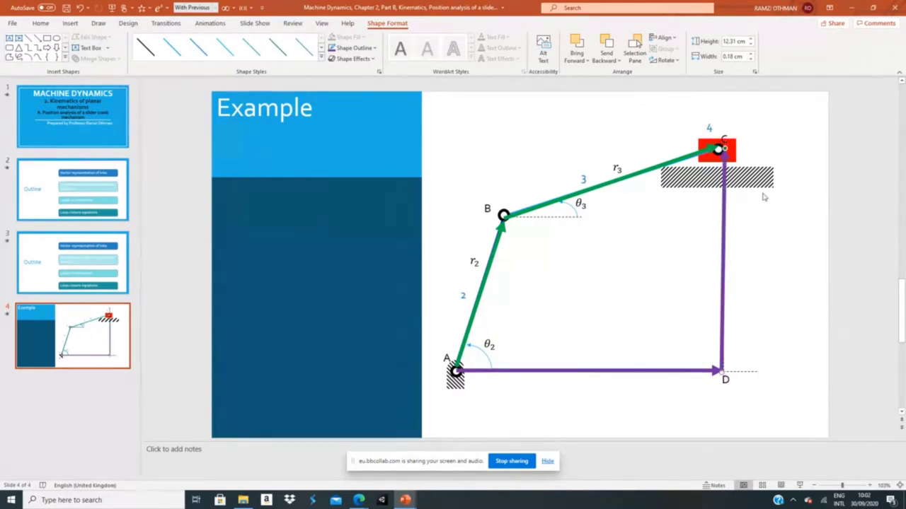
left_click(772, 229)
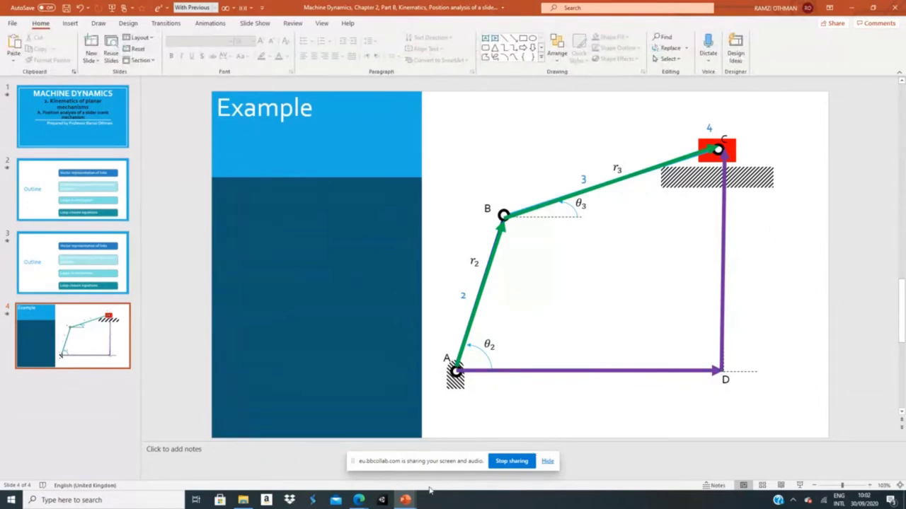
- Switch to the Part A Position analysis presentation and copy the AB + BC = AD + DC vector equation from slide 39
mouse_move(416, 501)
mouse_move(408, 463)
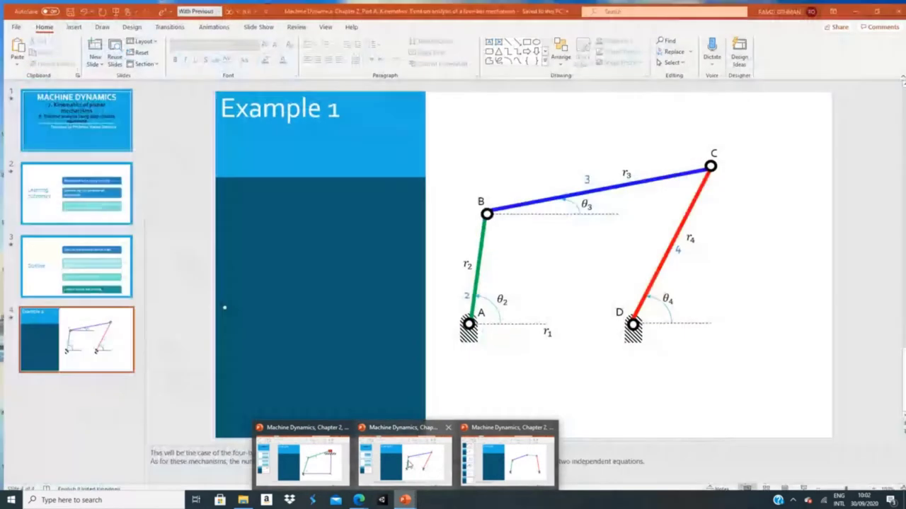
mouse_move(309, 473)
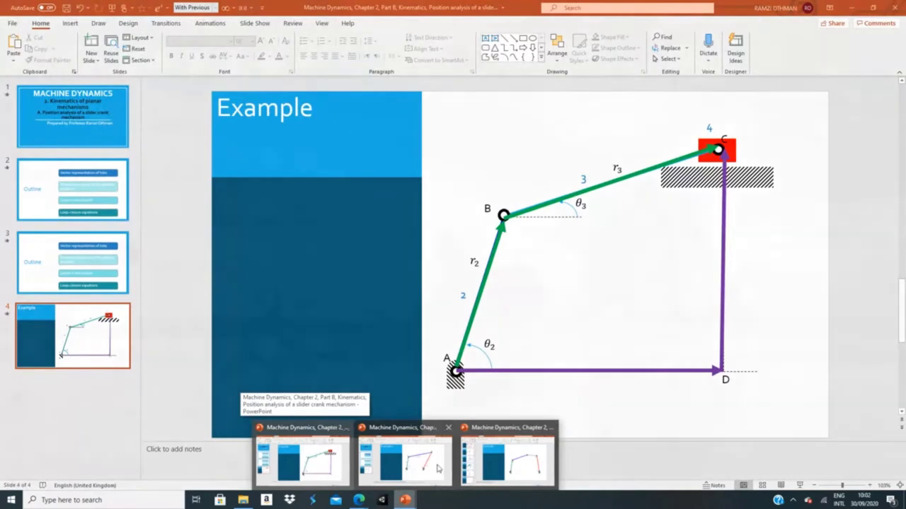
left_click(507, 461)
left_click(103, 221)
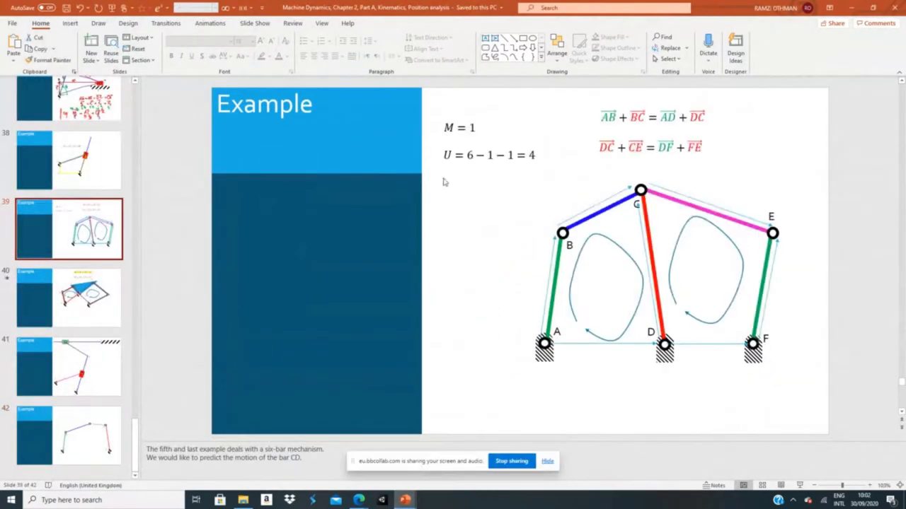
left_click(692, 108)
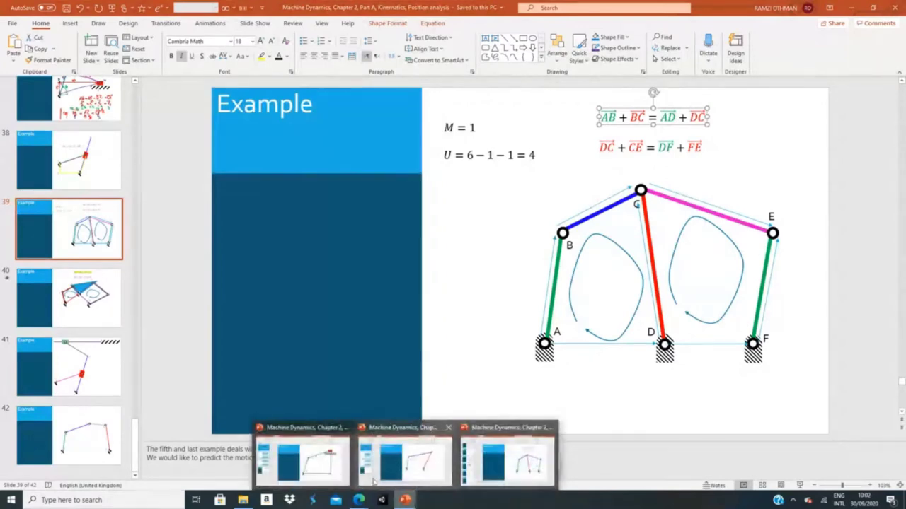
- Return to the slider crank presentation, paste the vector equation, and place it above link 3, clear of the label 4
left_click(336, 461)
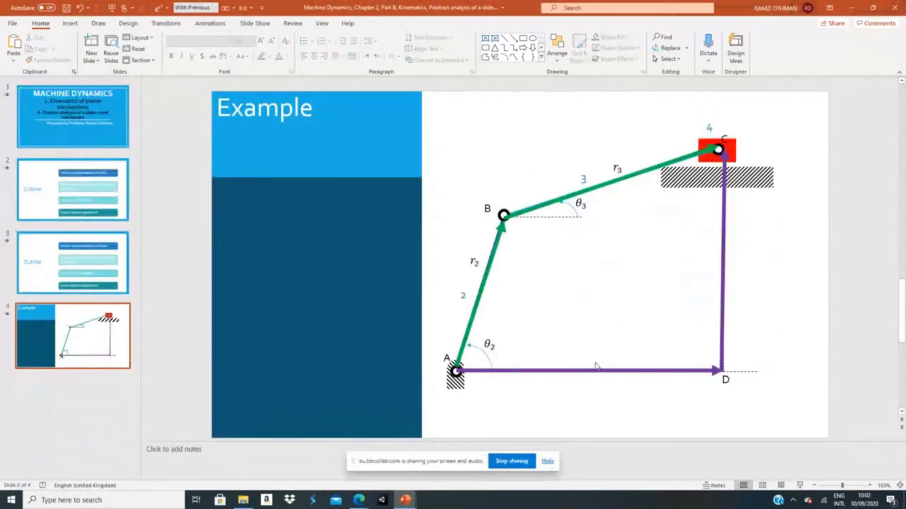
key("ctrl+v")
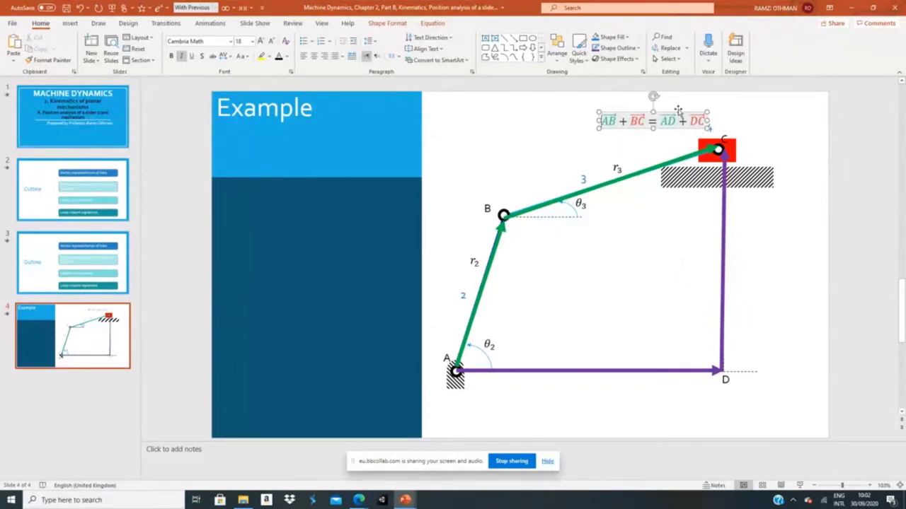
left_click_drag(678, 114, 593, 117)
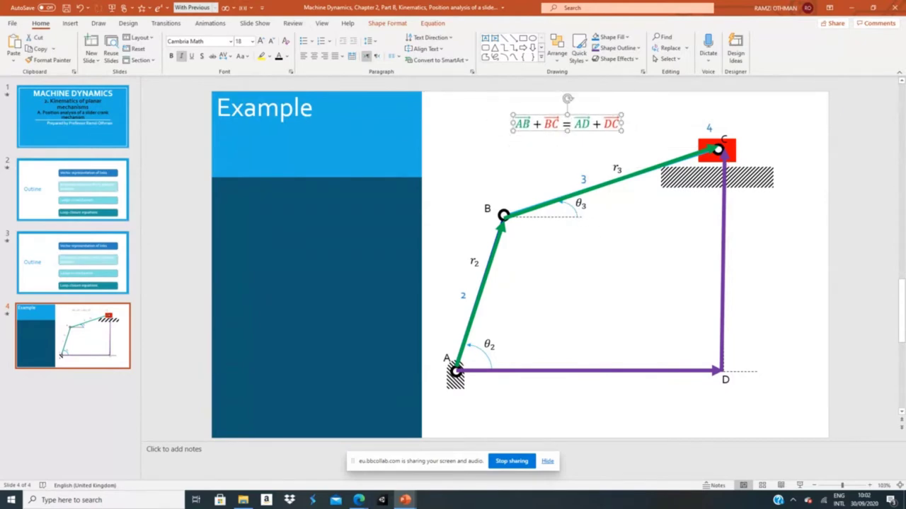
- Try red on the AD term of the vector equation, and set the term back to green
left_click(524, 124)
mouse_move(532, 122)
left_mouse_down()
mouse_move(609, 124)
mouse_move(526, 124)
left_mouse_up()
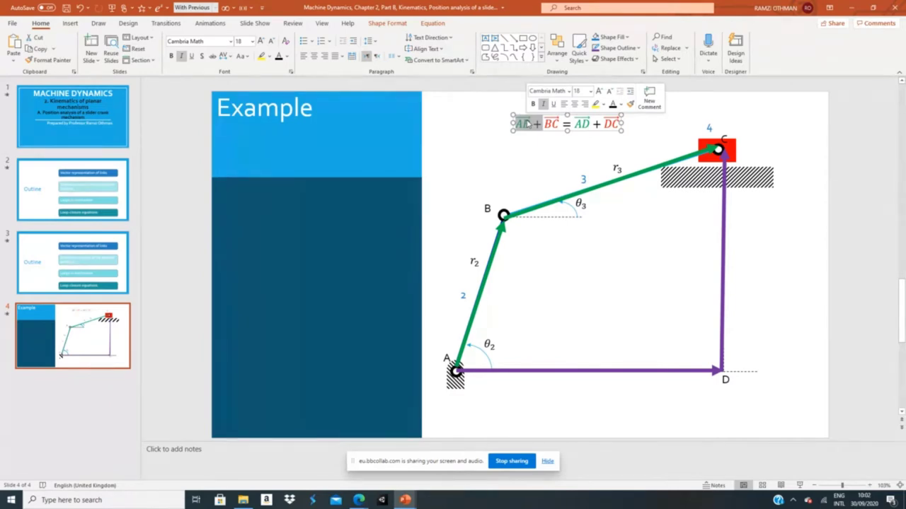
left_click(527, 123)
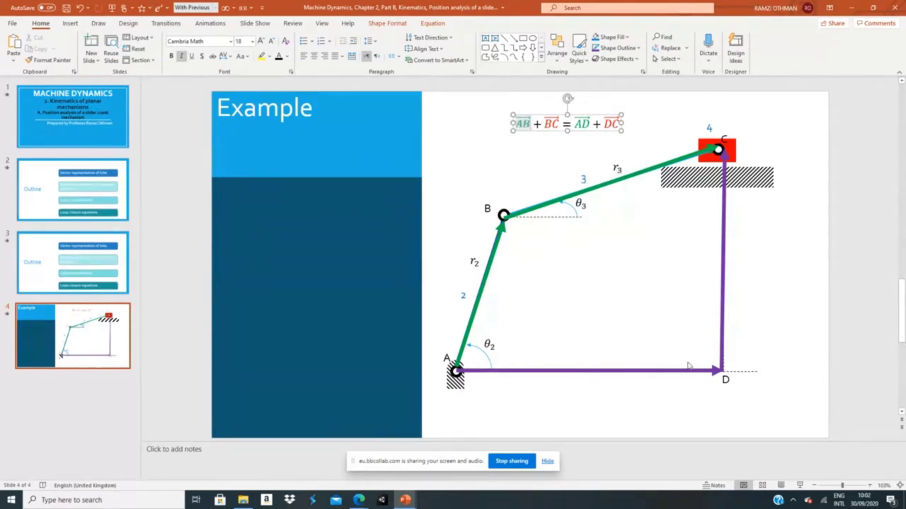
double_click(577, 123)
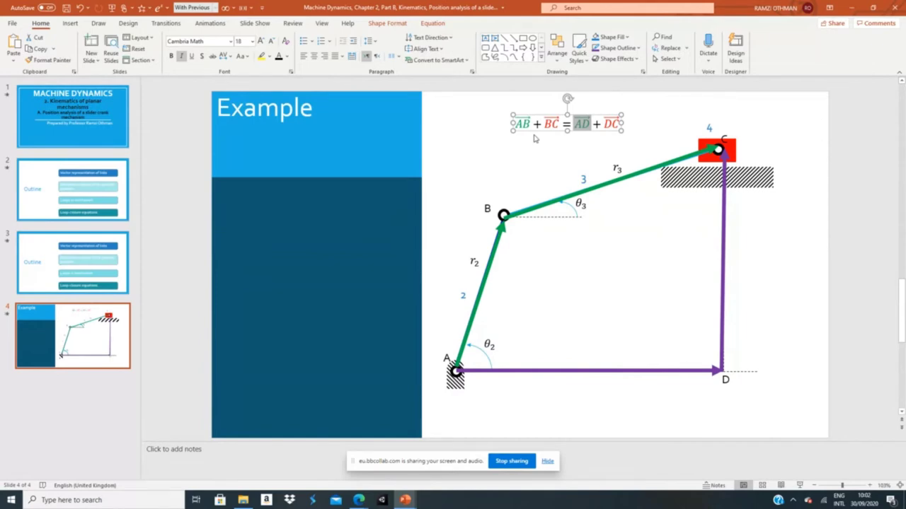
left_click(286, 56)
left_click(286, 135)
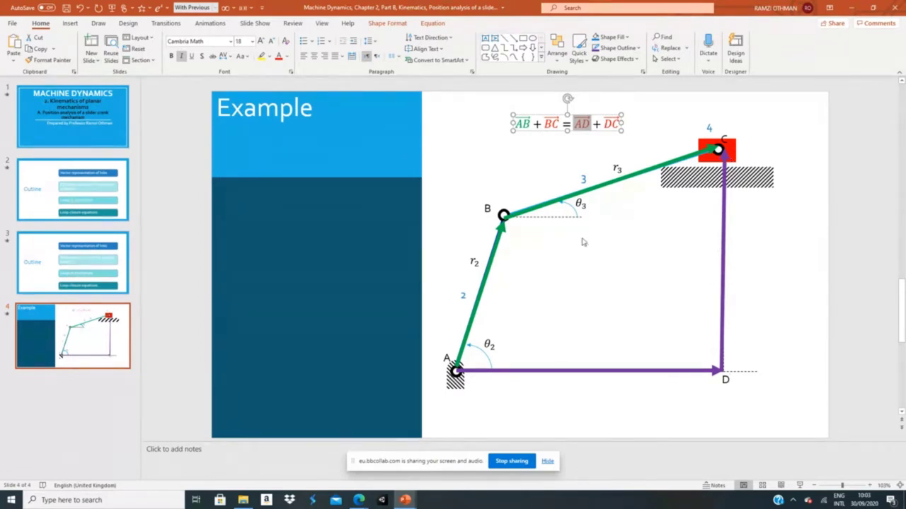
left_click(287, 57)
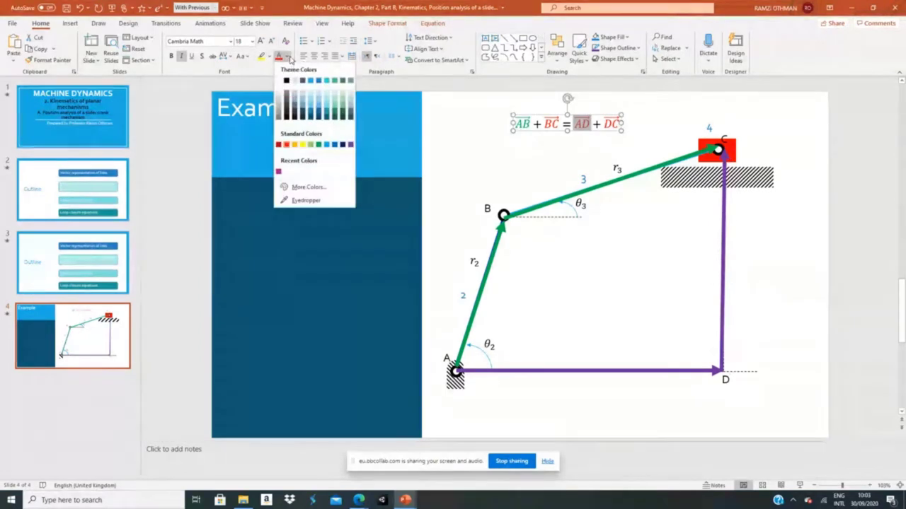
left_click(311, 145)
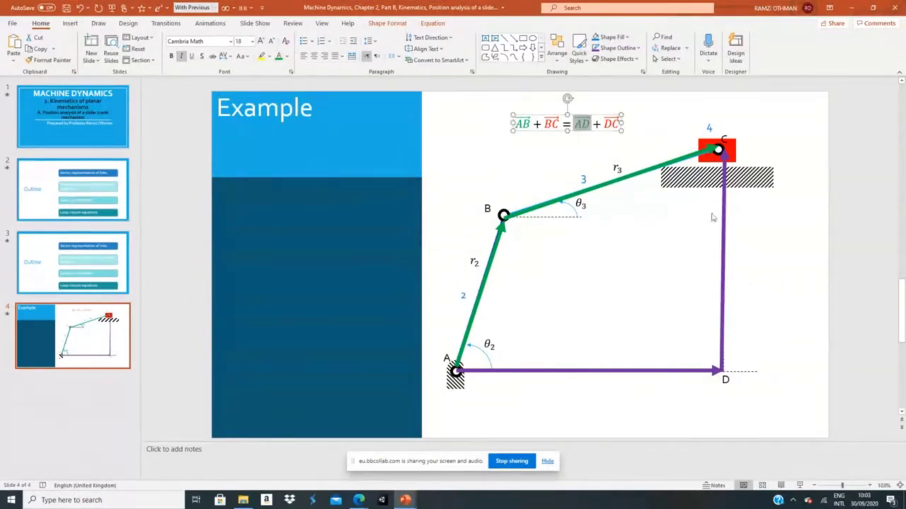
left_click(763, 238)
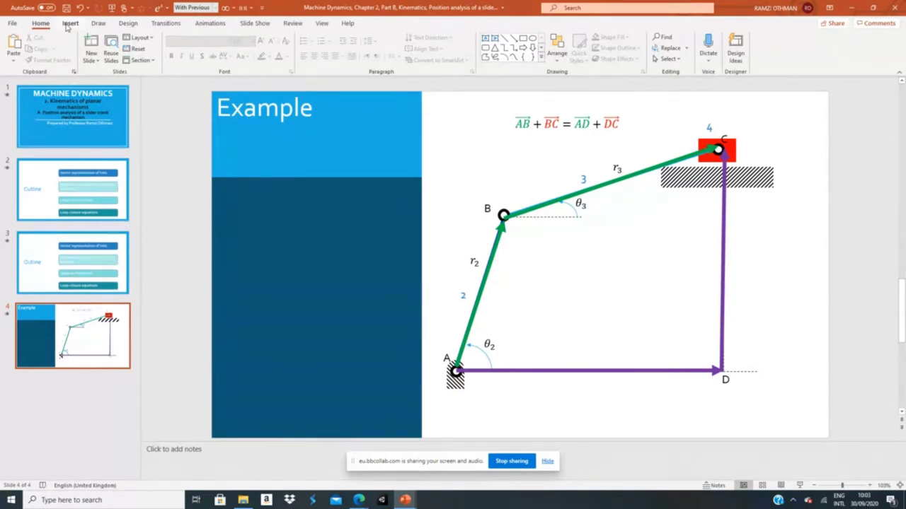
- Duplicate the vector equation and place the copy directly below the original
left_click(536, 120)
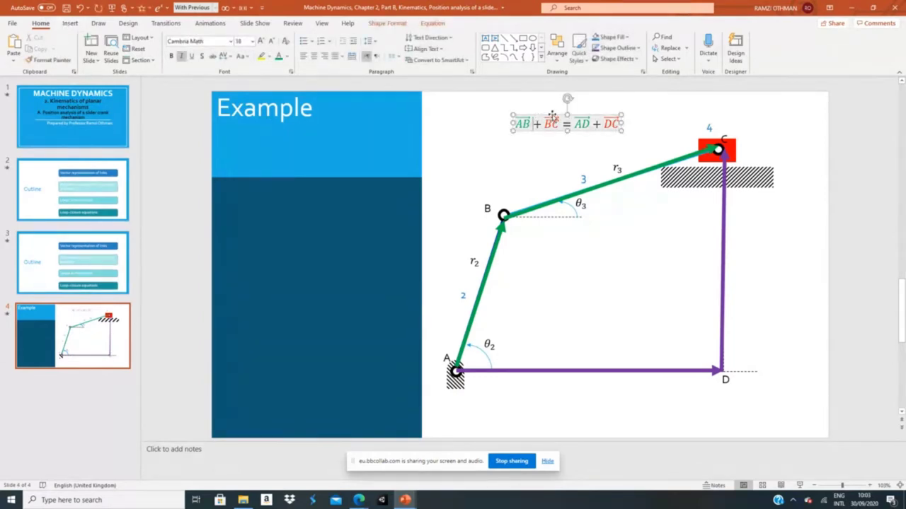
left_click(553, 116)
left_click_drag(552, 116, 598, 149)
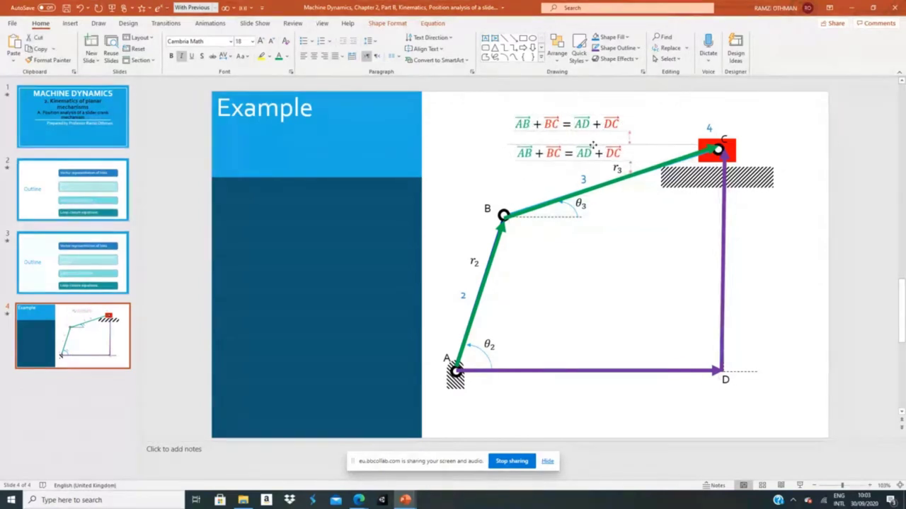
- Replace AB under the vector arrow in the lower equation with r
left_click(538, 148)
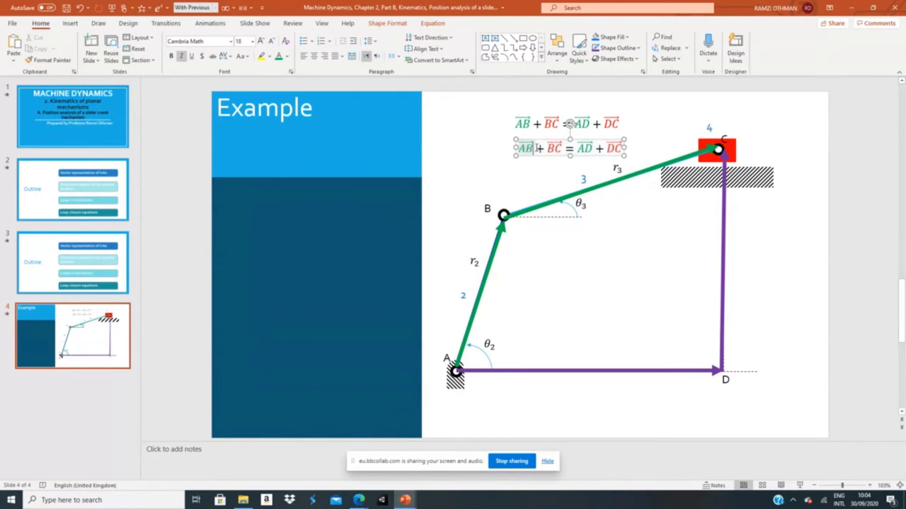
key("BackSpace")
key("BackSpace")
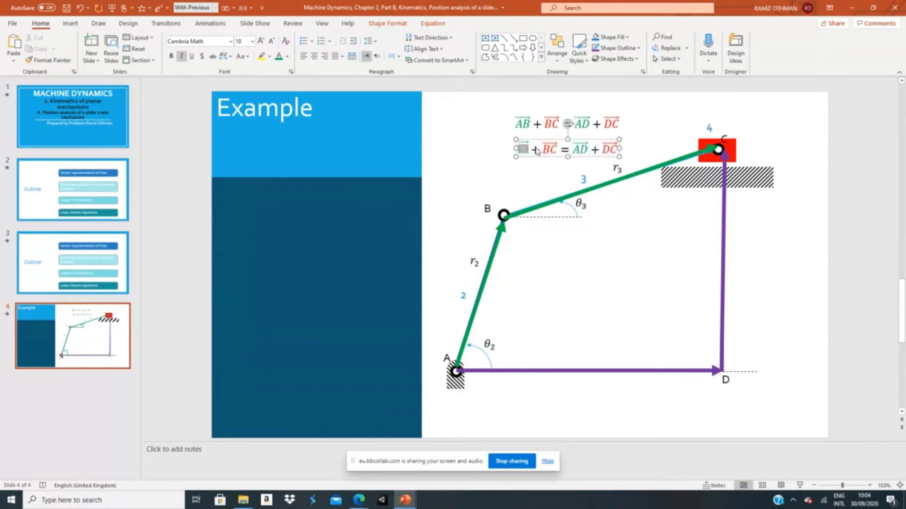
type("r")
key("Right")
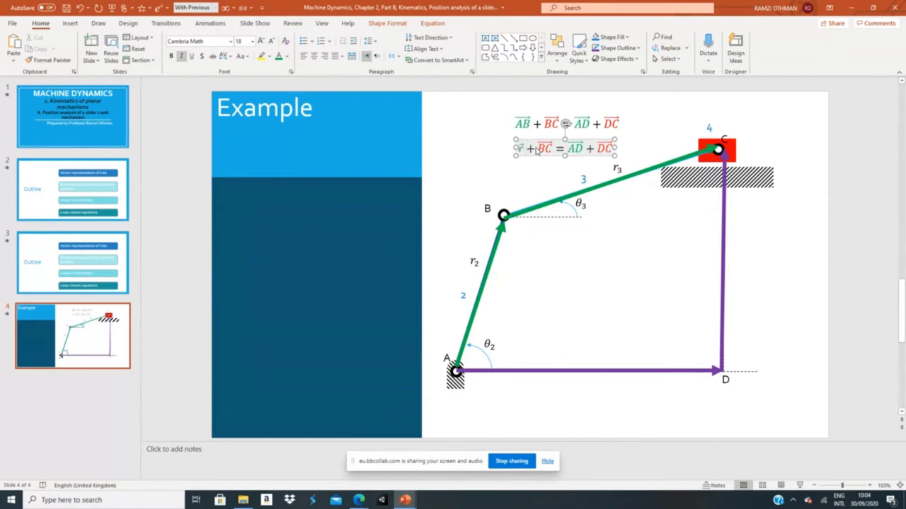
- Convert the vector r in the lower equation into a subscripted term with subscript 2
key("shift+Left")
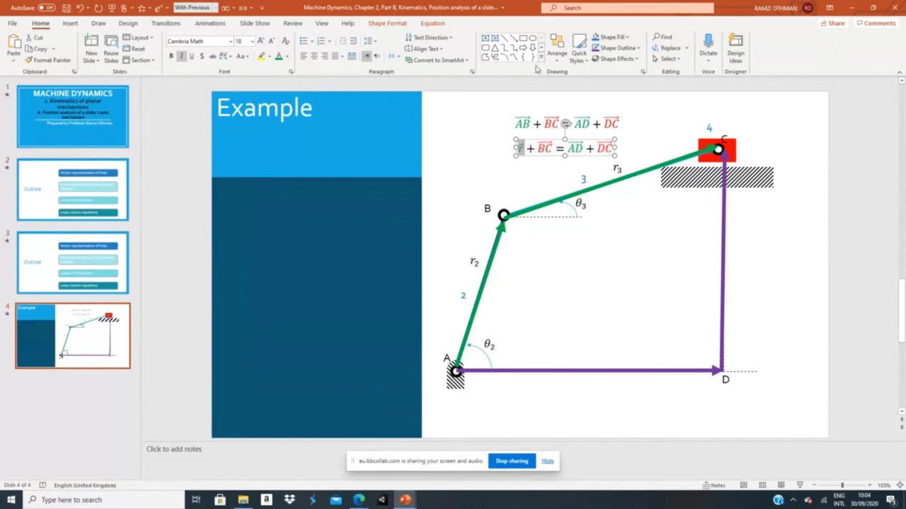
left_click(433, 24)
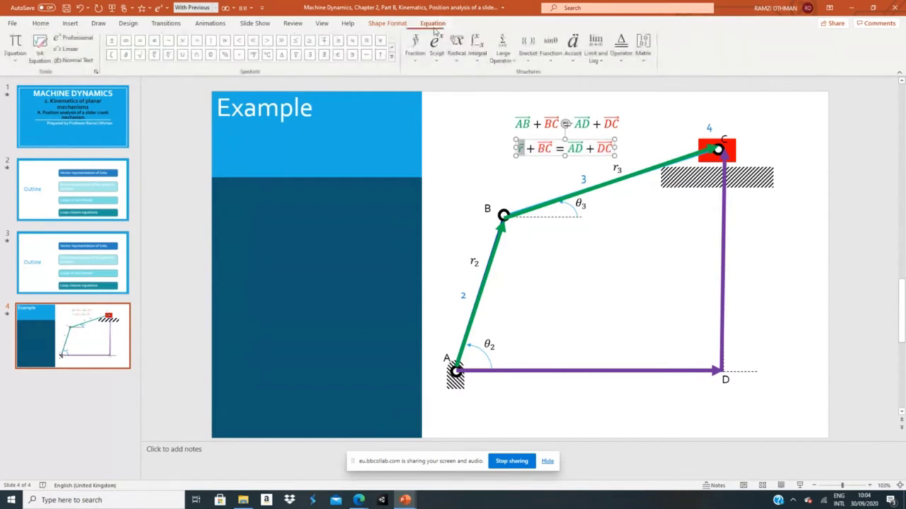
left_click(437, 48)
left_click(485, 106)
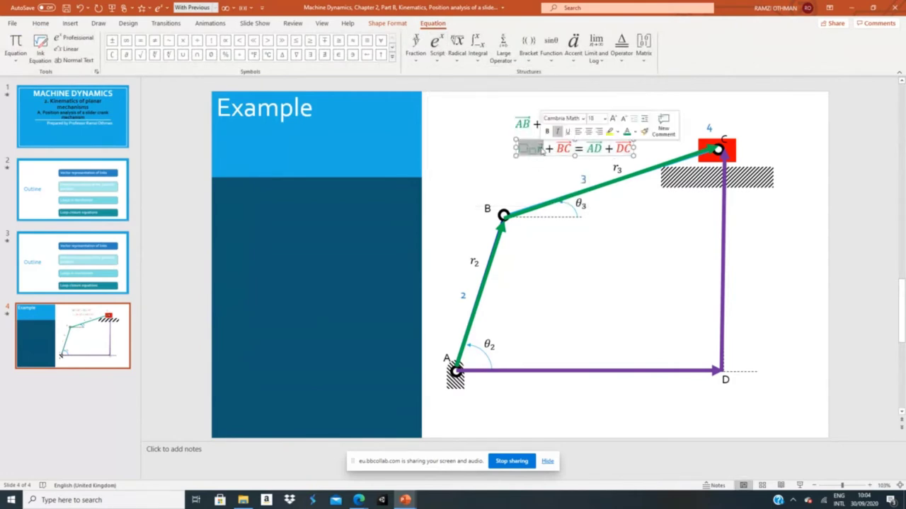
left_click(540, 147)
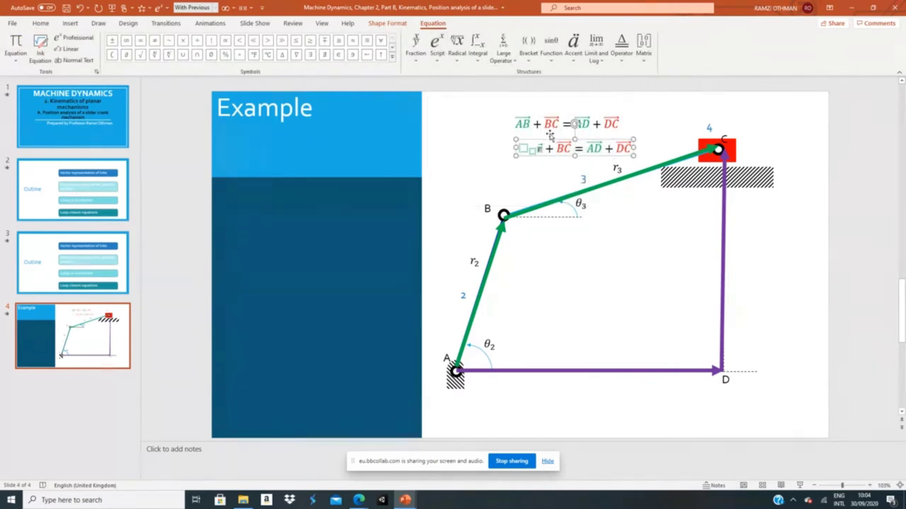
key("BackSpace")
key("Left")
key("Left")
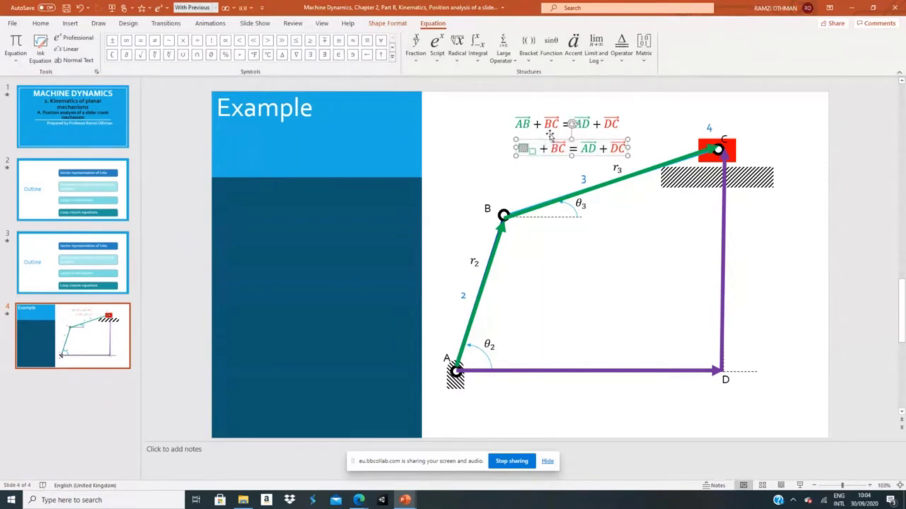
key("ctrl+v")
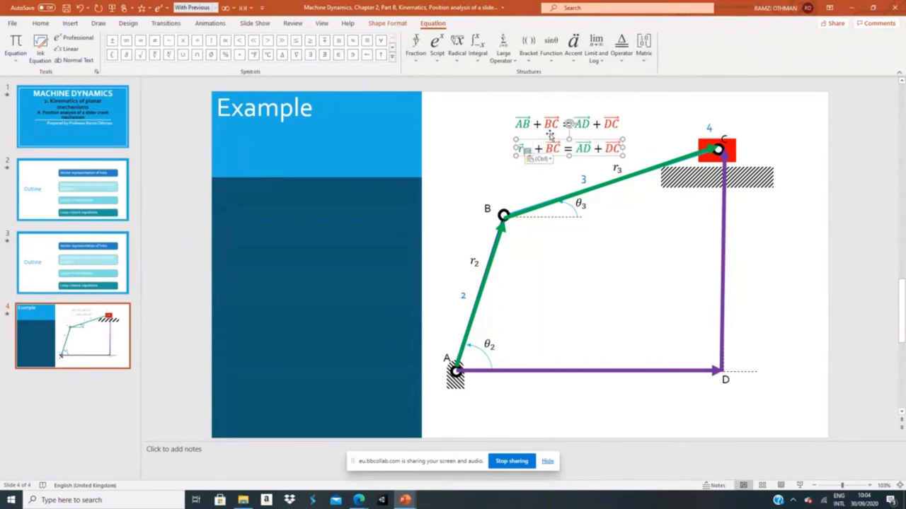
type("2")
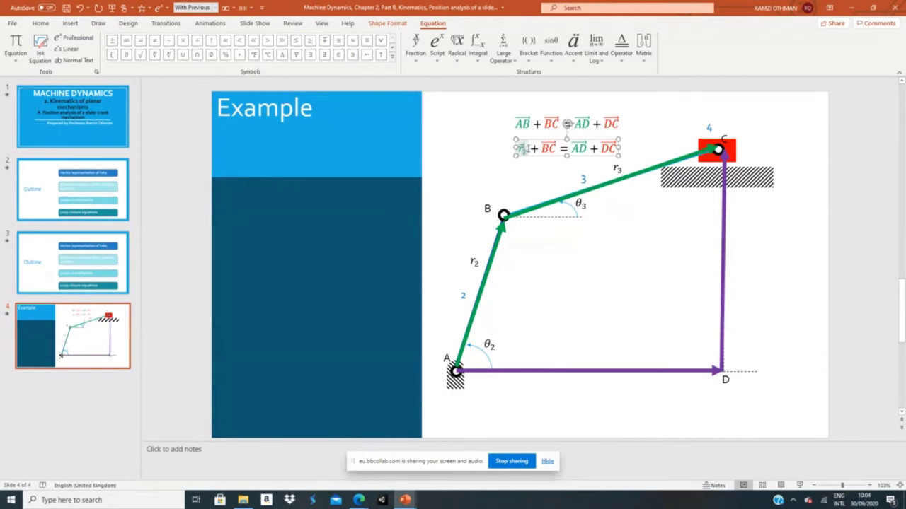
- Copy the vector r₂ term and paste it over BC, AD and DC in the lower equation
double_click(528, 149)
left_click(531, 149)
double_click(530, 149)
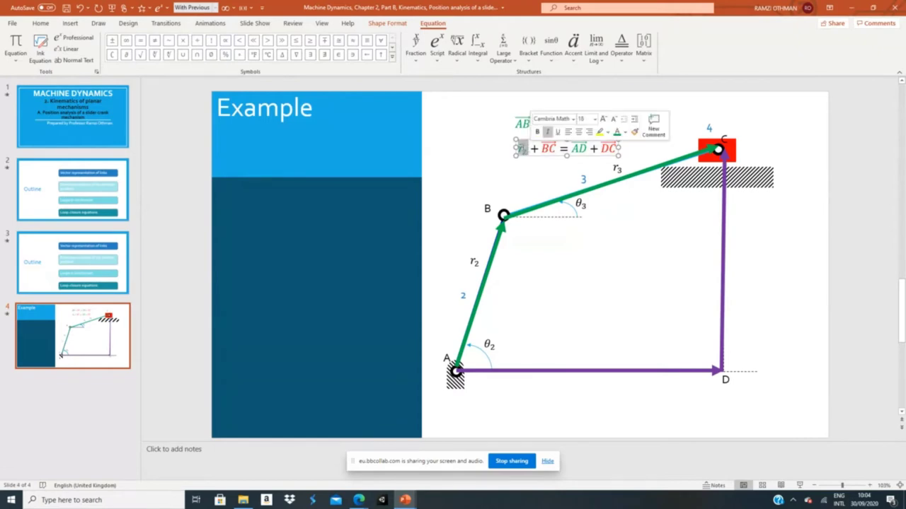
key("ctrl+c")
left_click_drag(542, 148, 598, 148)
key("ctrl+v")
key("ctrl+v")
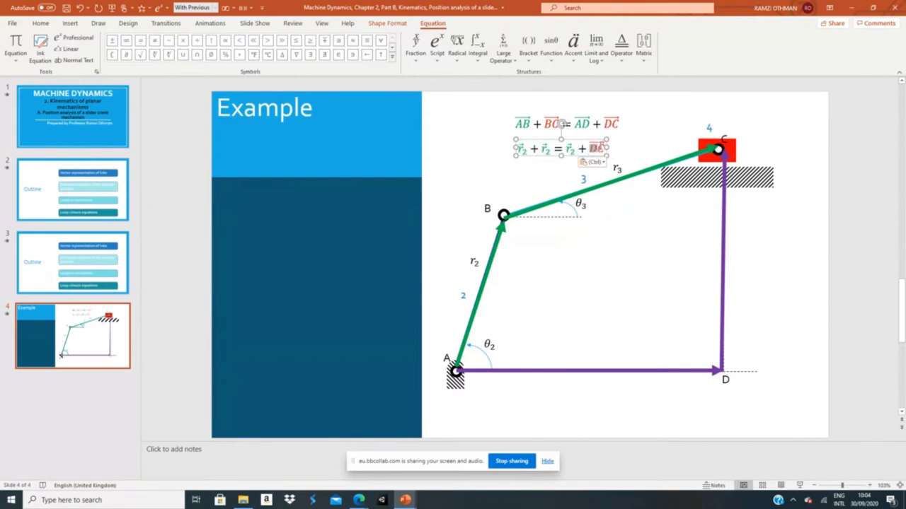
key("ctrl+v")
key("Escape")
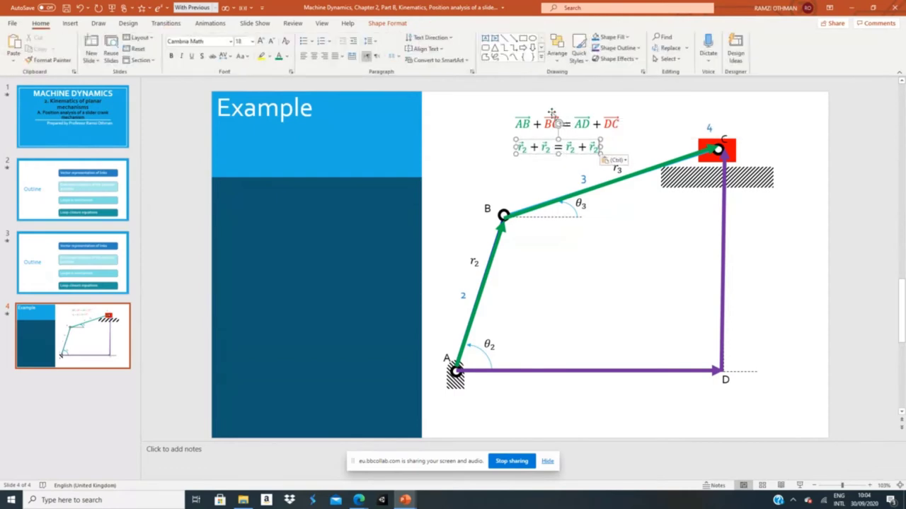
- Change the second term of the lower equation to vector r₃ and recolour it red
left_click(546, 147)
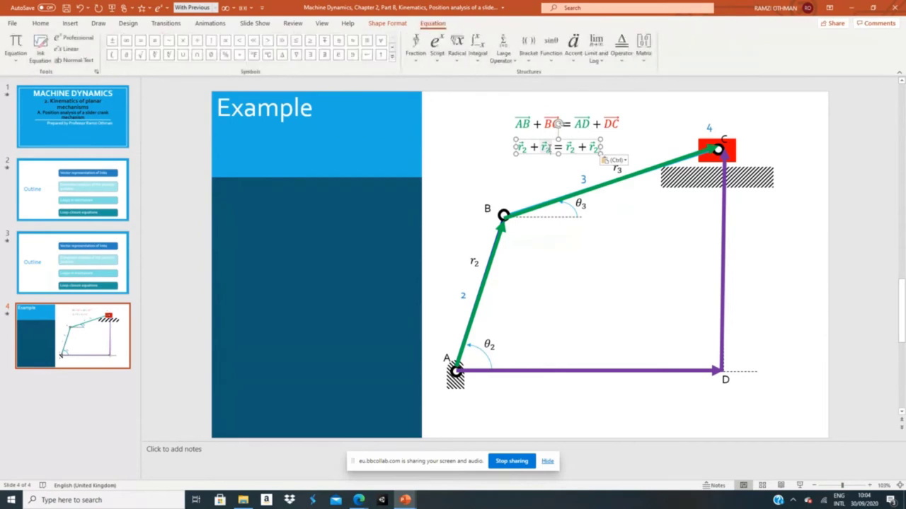
key("BackSpace")
type("3")
left_click_drag(541, 147, 550, 148)
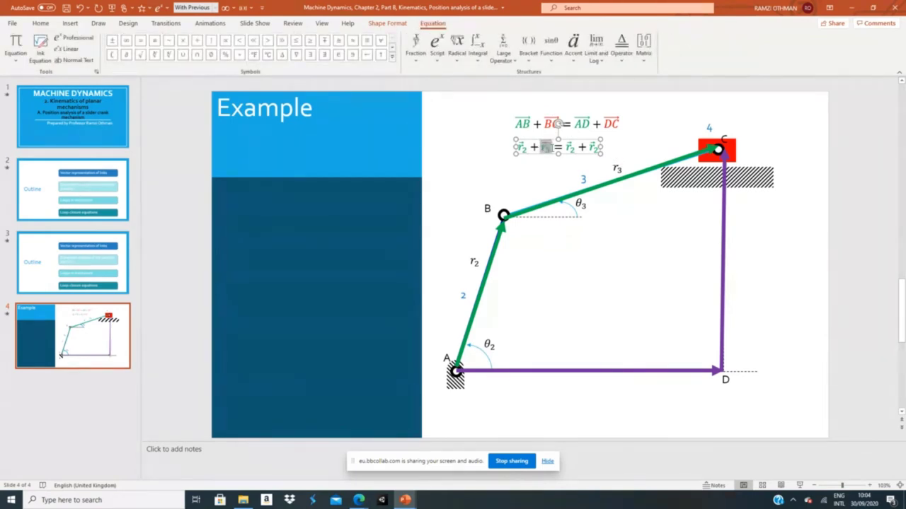
left_click(41, 23)
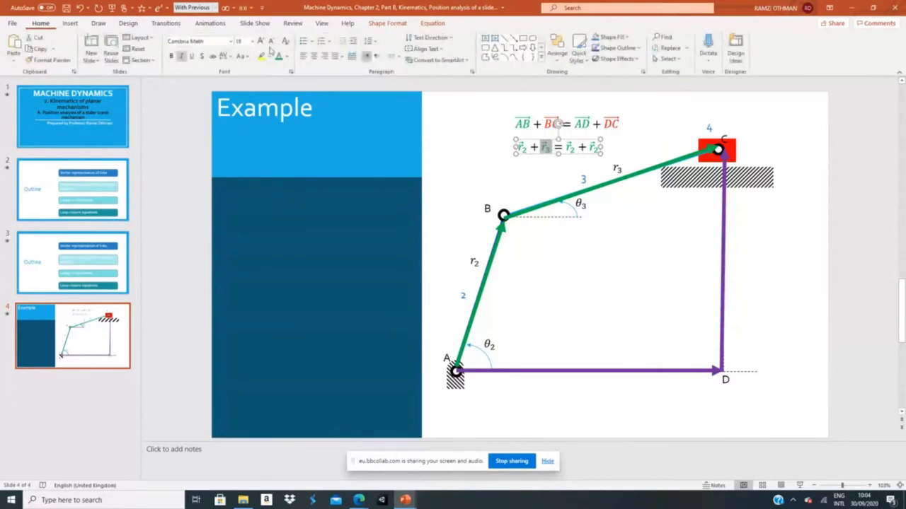
left_click(287, 56)
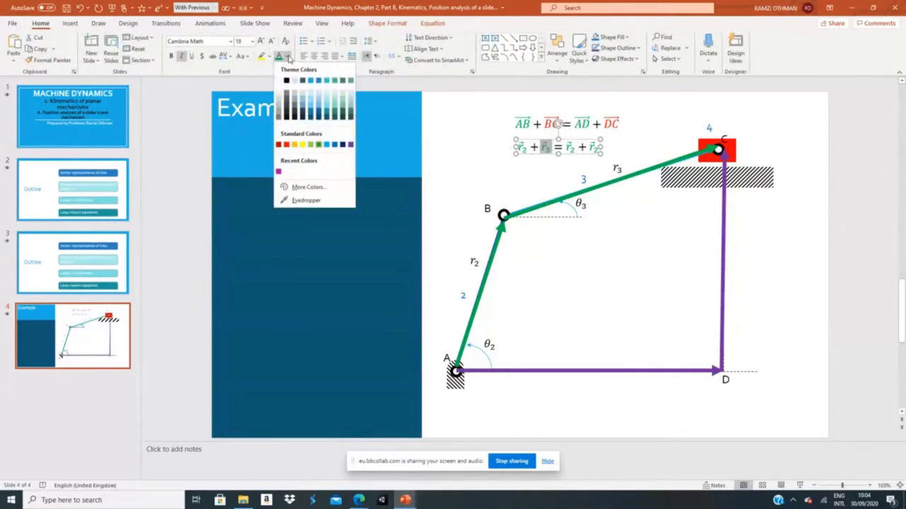
left_click(286, 144)
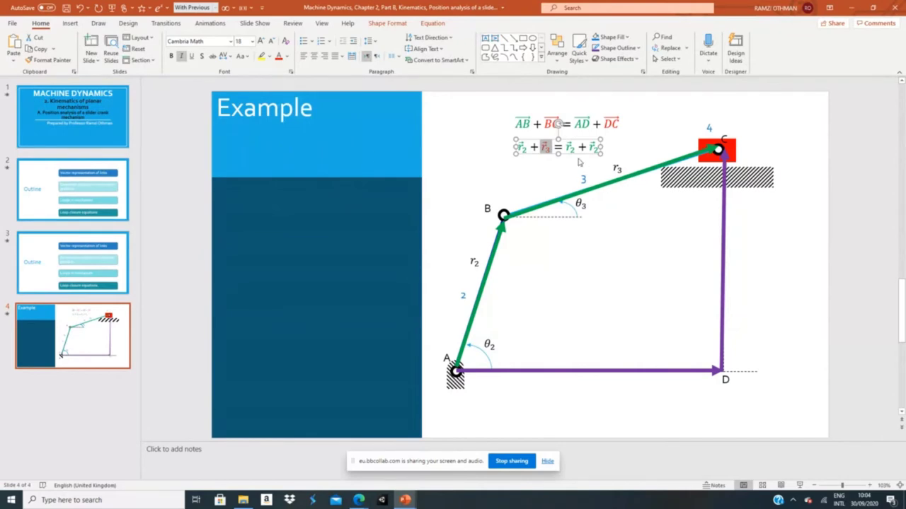
- Recolour the third term of the lower equation red and change its subscript to 4
left_click_drag(566, 147, 577, 148)
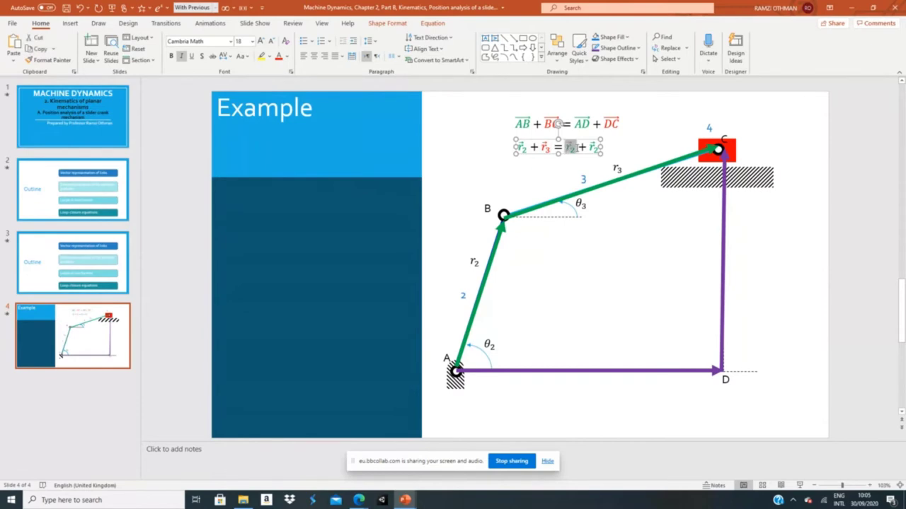
left_click(279, 57)
key("BackSpace")
type("4")
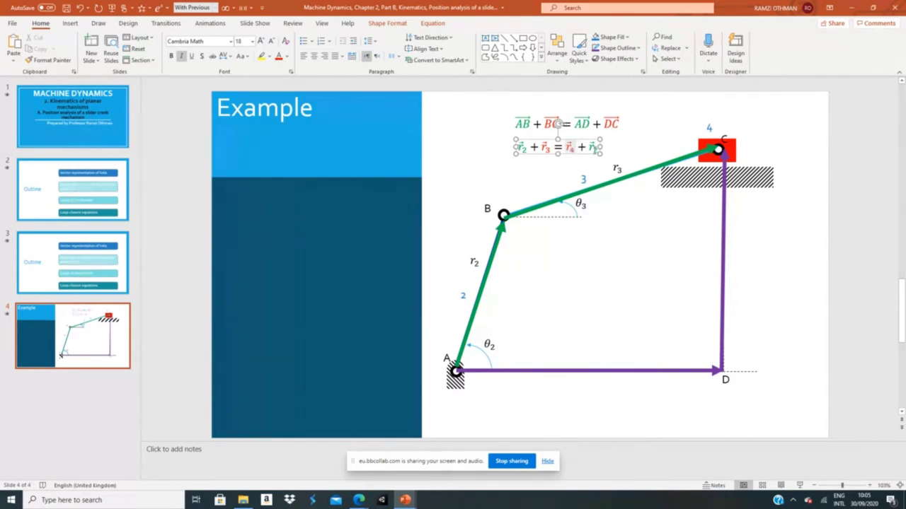
- Recolour AD red and DC green in the upper vector equation
double_click(593, 149)
left_click(577, 126)
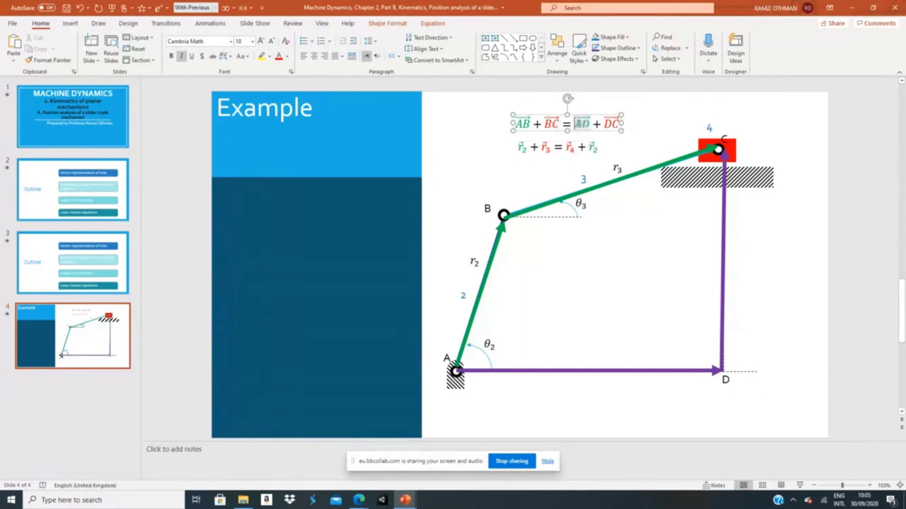
double_click(580, 124)
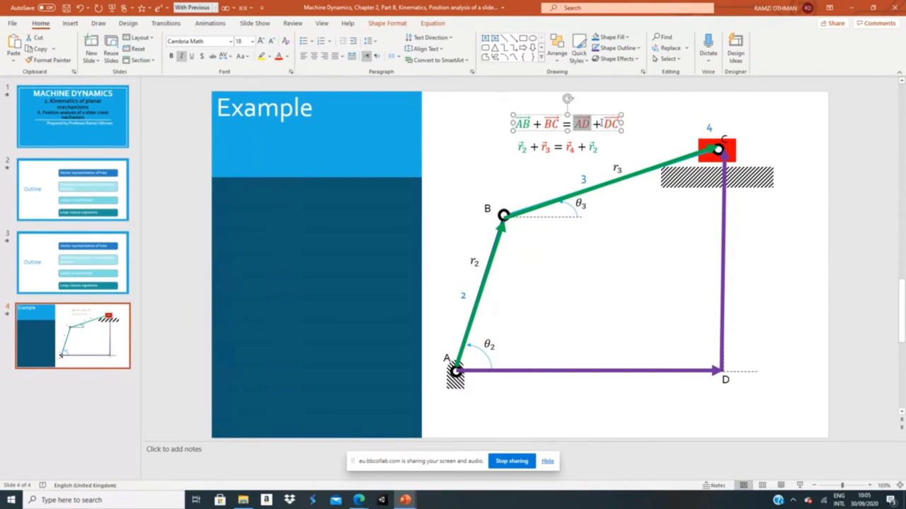
left_click(287, 57)
left_click(318, 145)
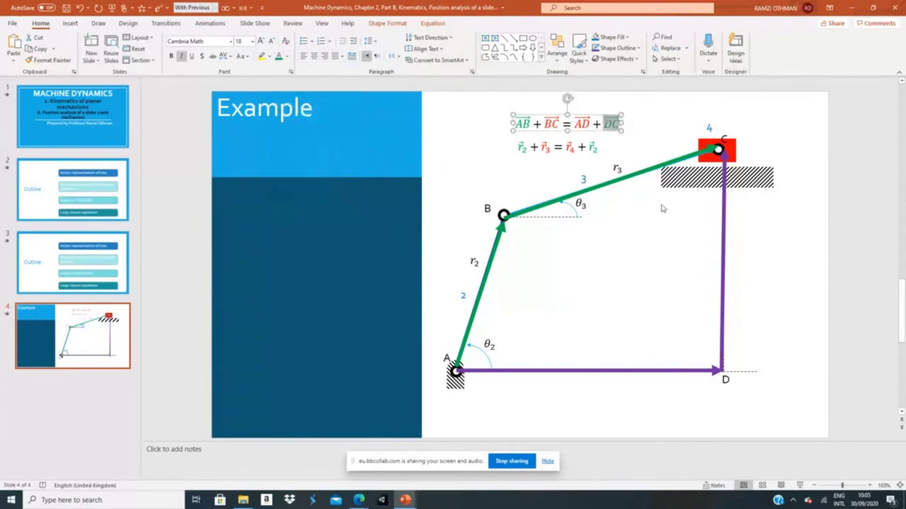
left_click(469, 111)
- Change the subscript of the last term in the lower equation to 1
left_click(598, 147)
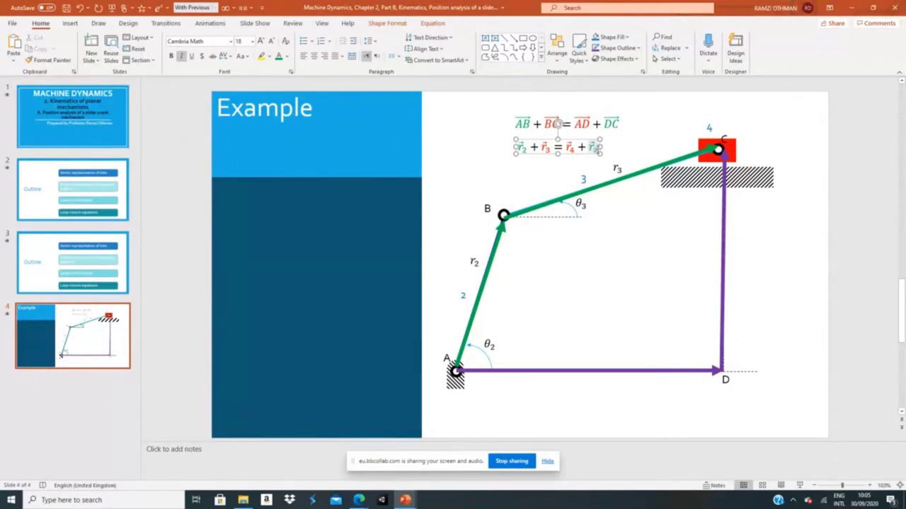
key("BackSpace")
type("1")
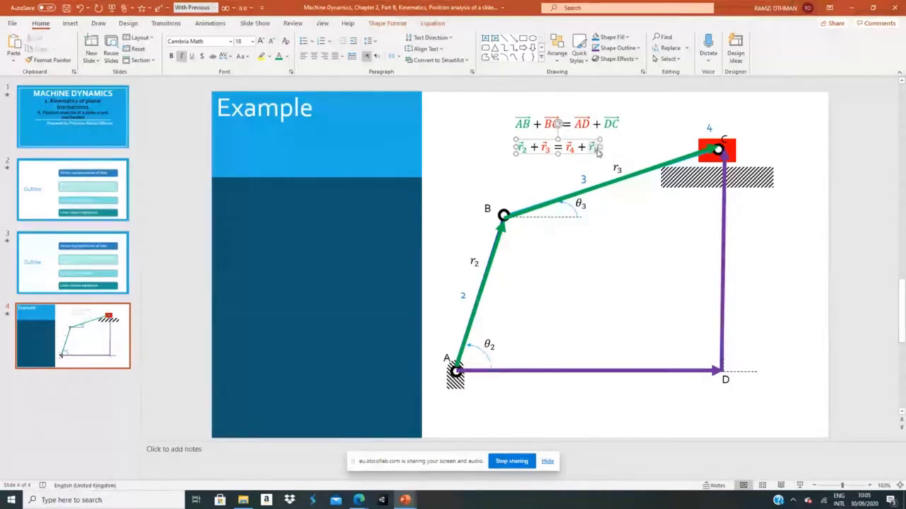
type("1")
left_click(469, 153)
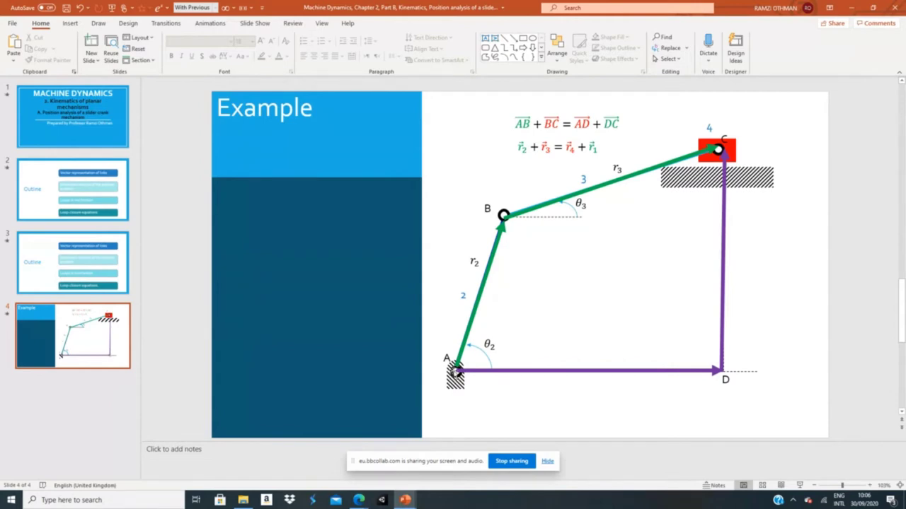
- Recolour the angle arc at A and its θ₂ label green
left_click(487, 357)
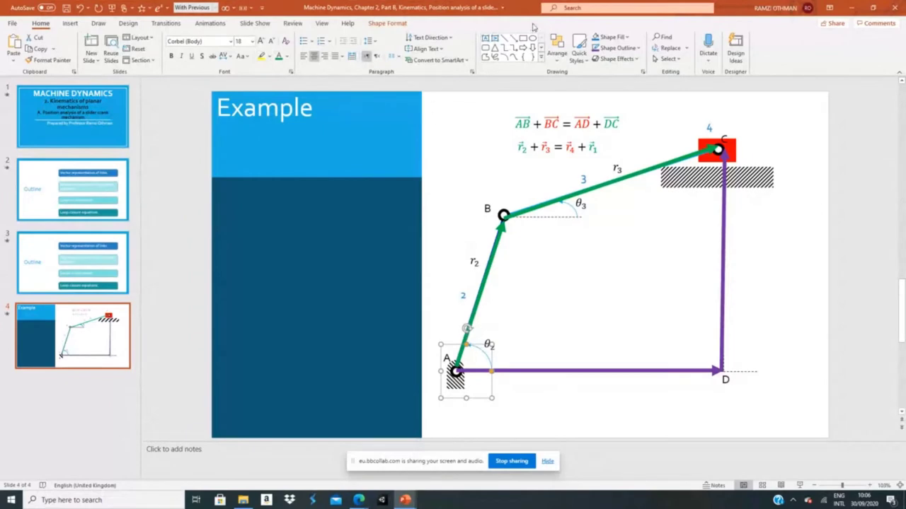
left_click(606, 52)
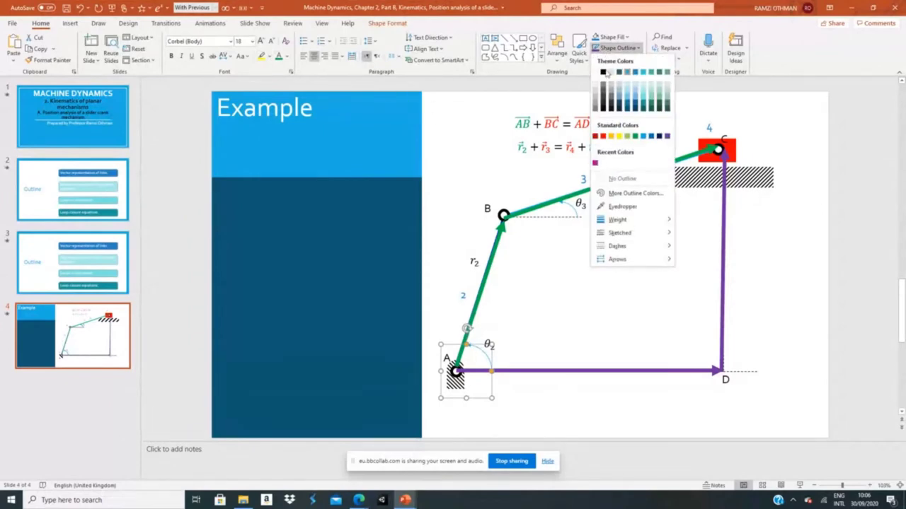
left_click(633, 142)
left_click(489, 340)
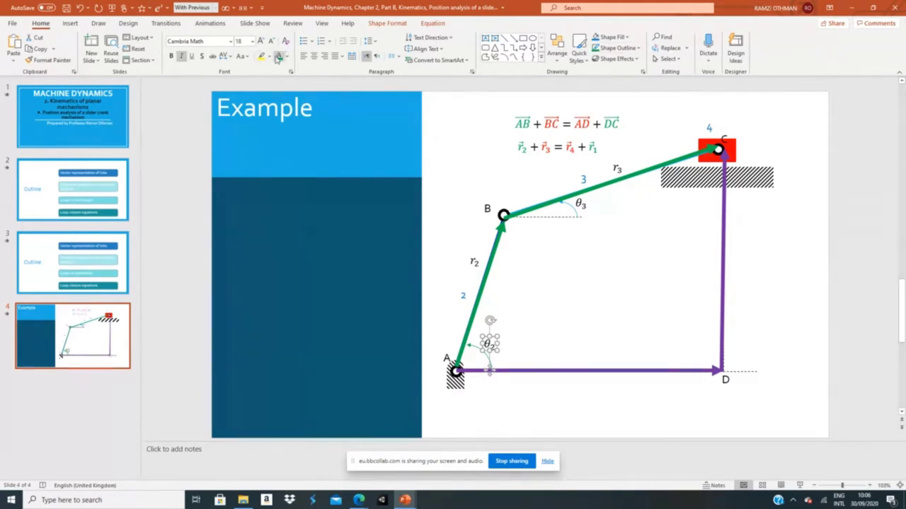
left_click(759, 304)
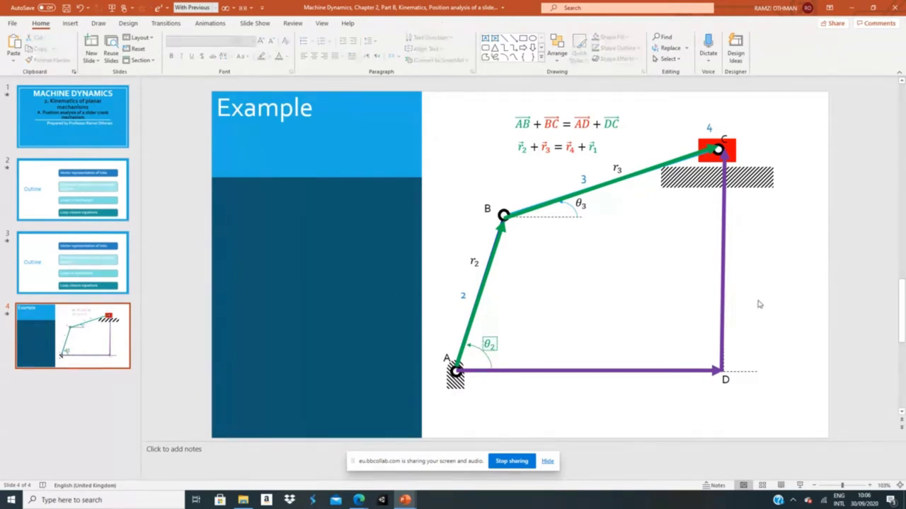
- Remove the outline box around the θ₂ label at point A
left_click(496, 348)
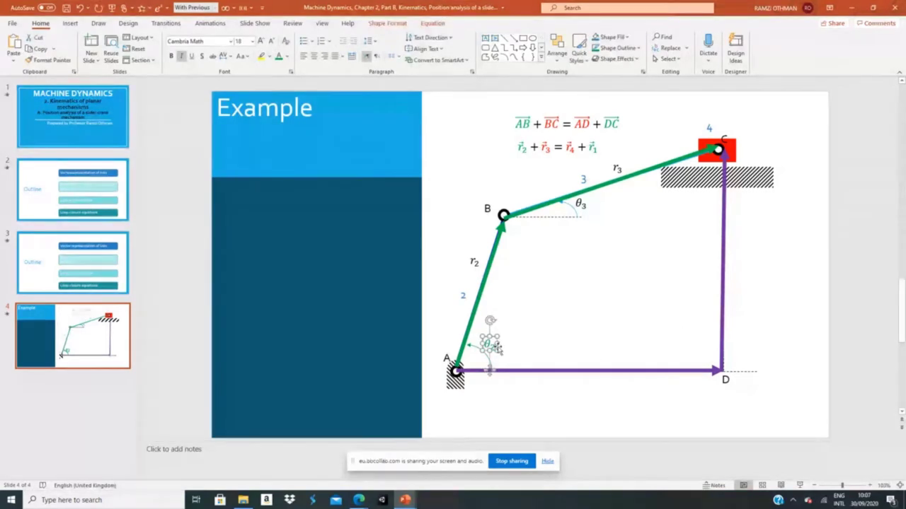
left_click(617, 48)
left_click(823, 295)
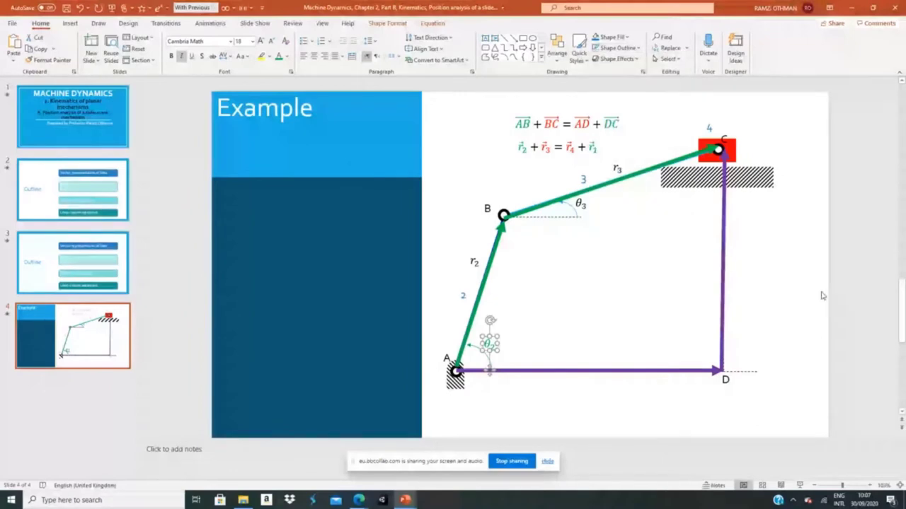
left_click(823, 295)
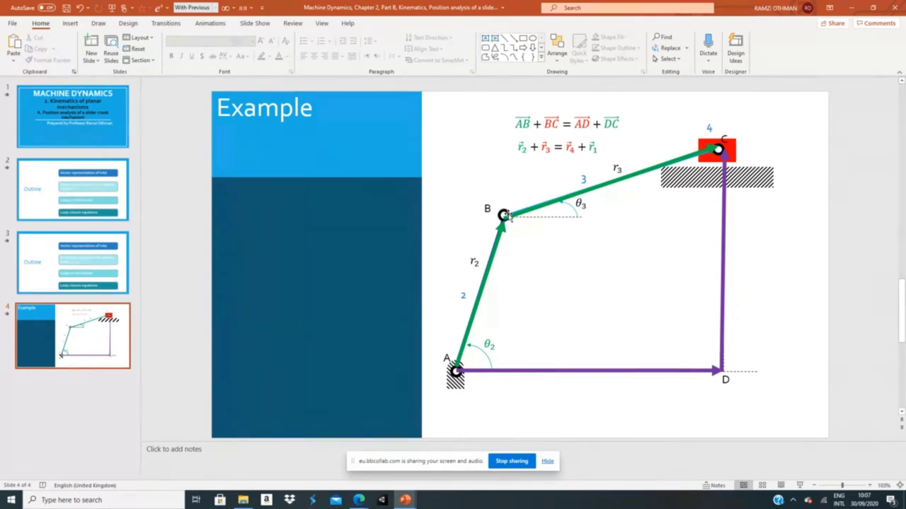
- Recolour the θ₃ label and its angle arc at point B red
left_click(577, 207)
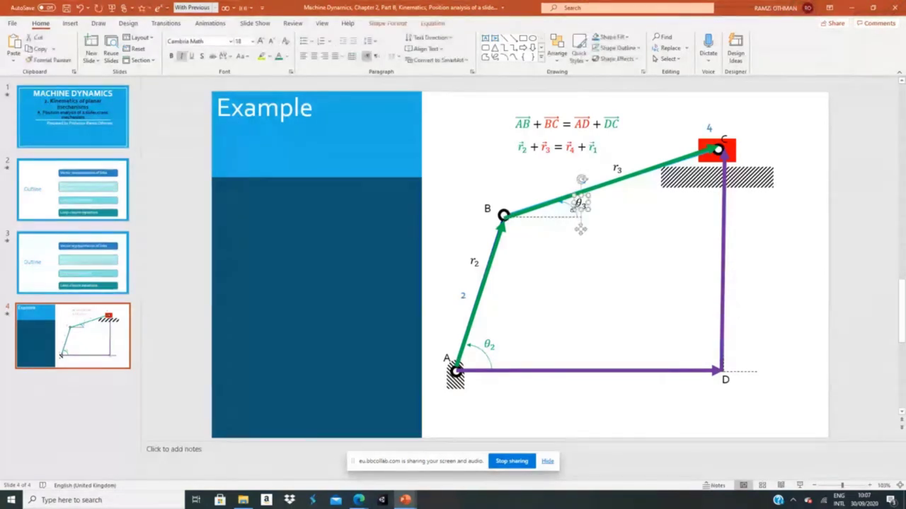
left_click(285, 57)
left_click(287, 144)
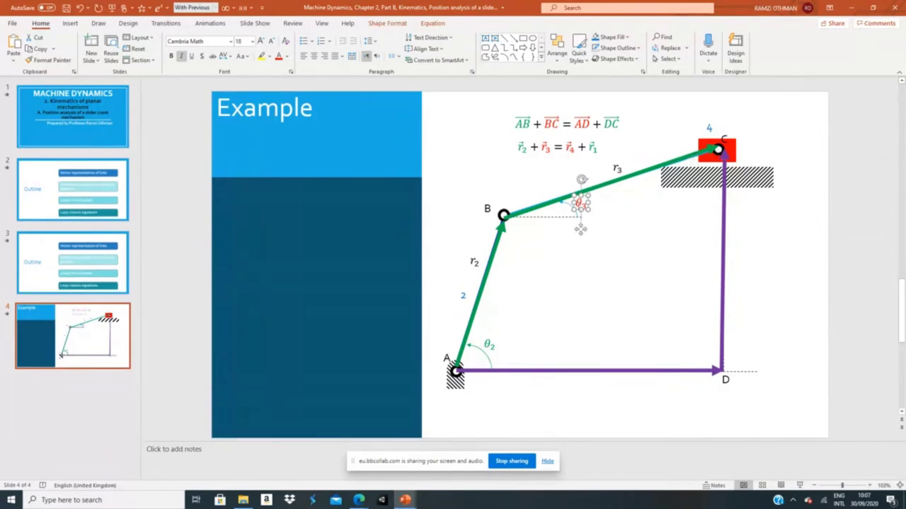
left_click(565, 207)
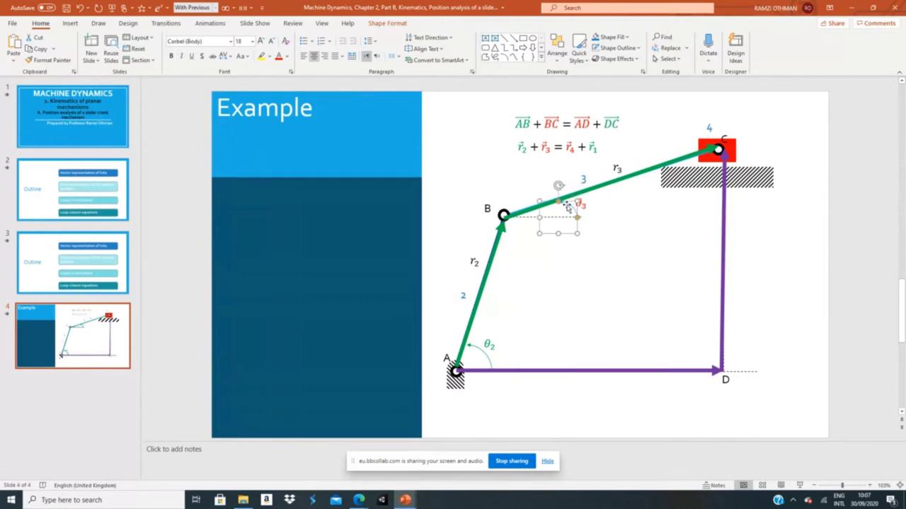
left_click(612, 48)
left_click(605, 142)
left_click(495, 174)
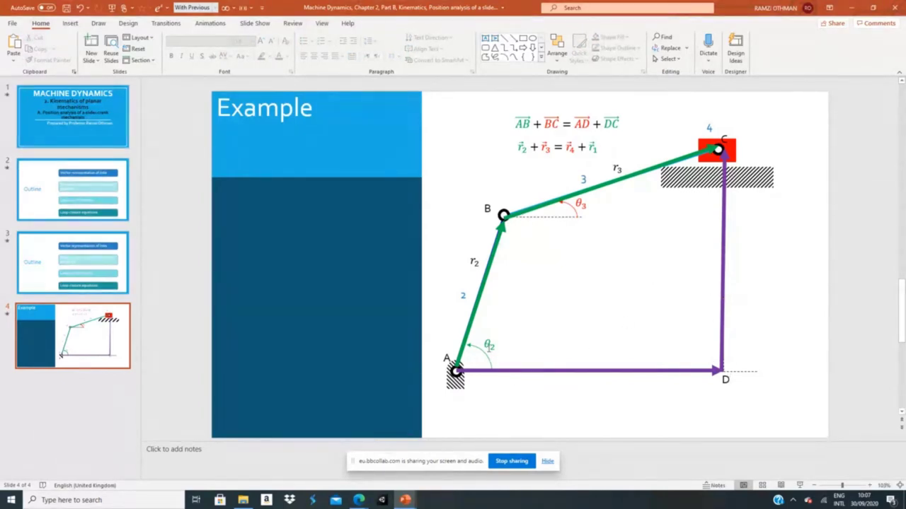
- Copy the θ₂ label together with its angle arc and place the copy at point D
left_click(485, 350)
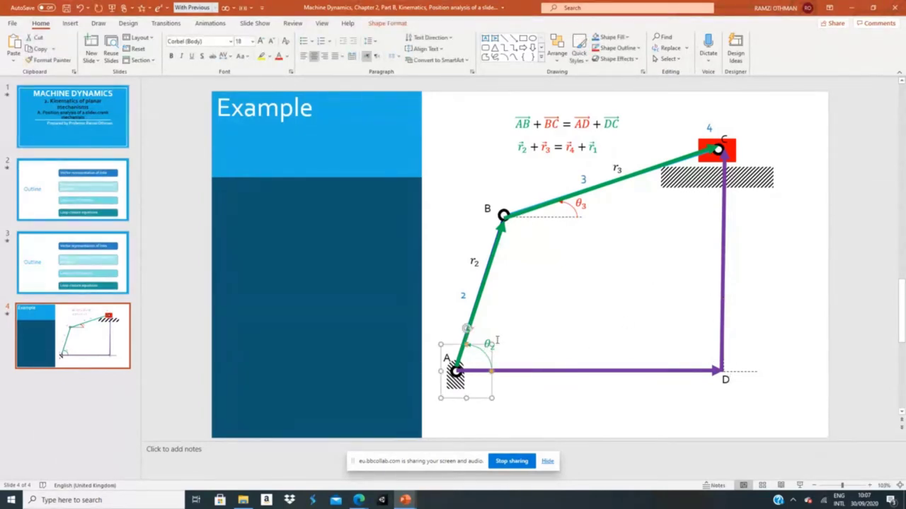
left_click(498, 344)
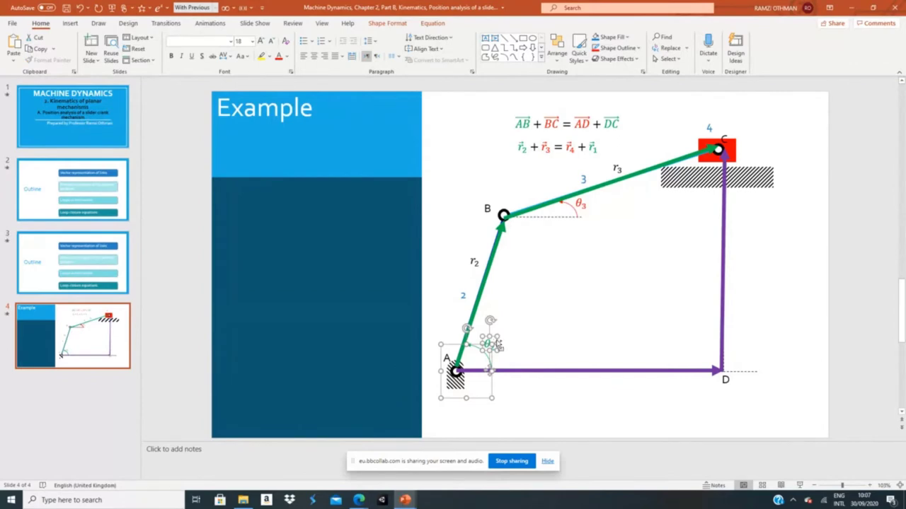
key("ctrl+v")
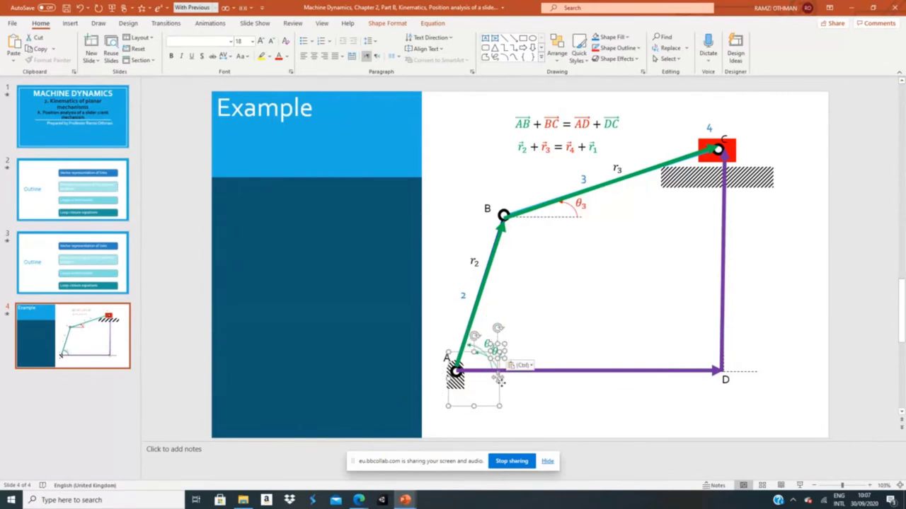
left_click_drag(499, 402, 749, 391)
key("Escape")
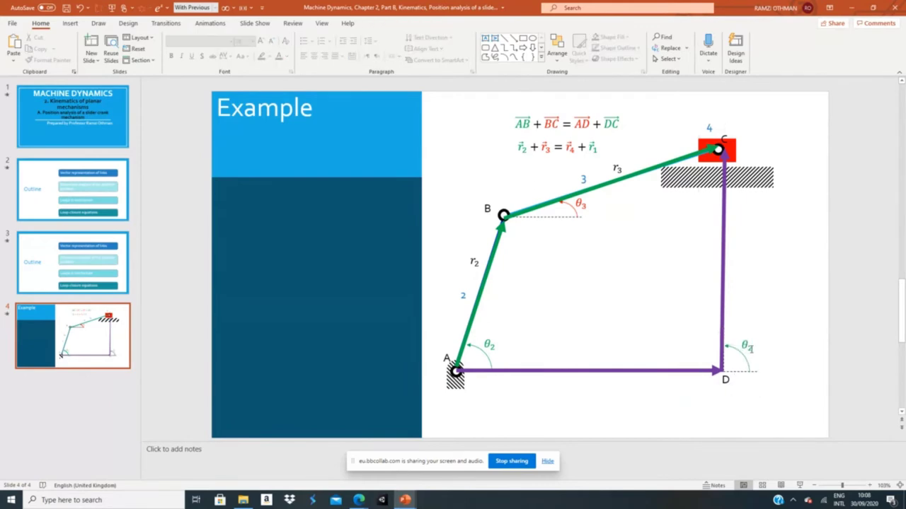
- Change the copied angle label at point D to θ₁ = 90°
left_click(751, 349)
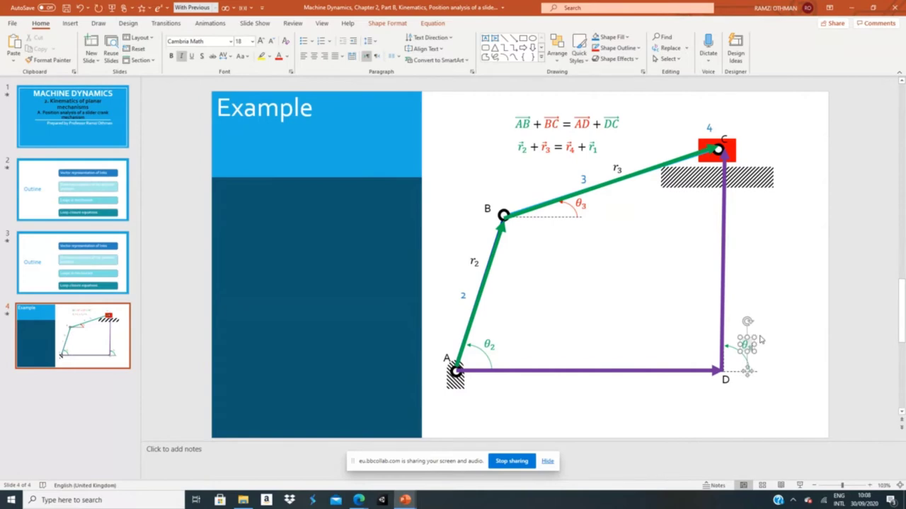
type("=")
type("=90")
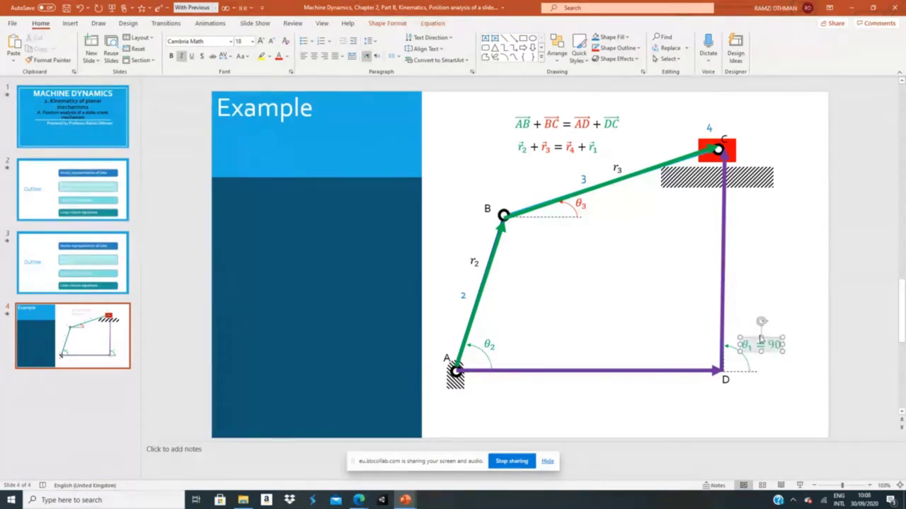
left_click(434, 24)
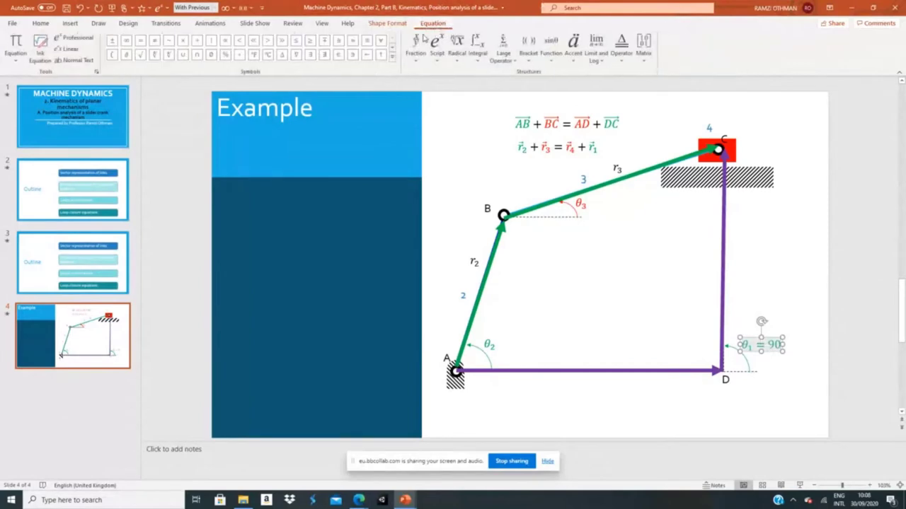
left_click(240, 60)
- Duplicate the θ₁ = 90° label below vector AD and change the copy to θ₄ = 0°
left_click(774, 337)
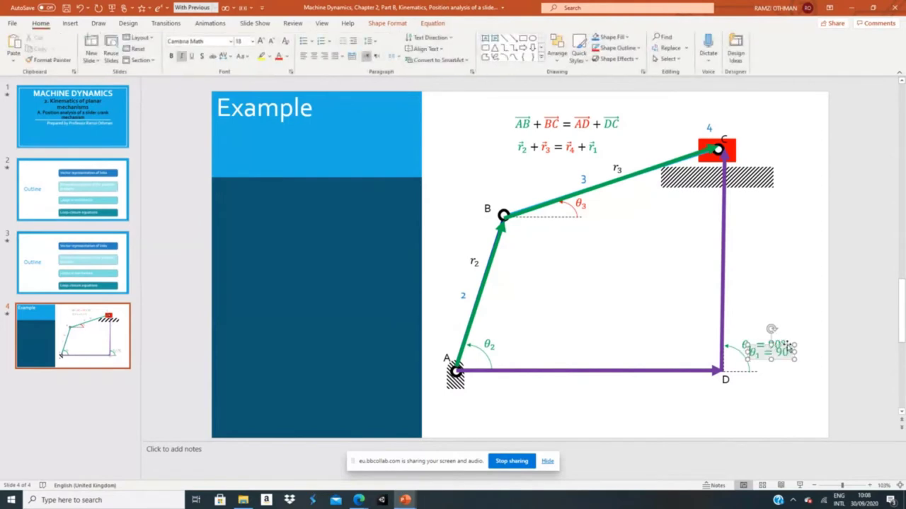
left_click_drag(776, 343, 593, 377)
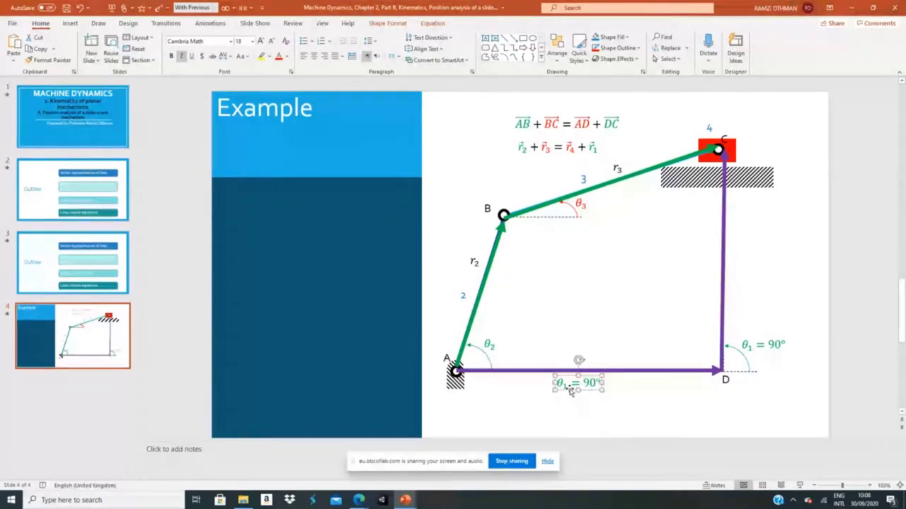
left_click(566, 384)
key("BackSpace")
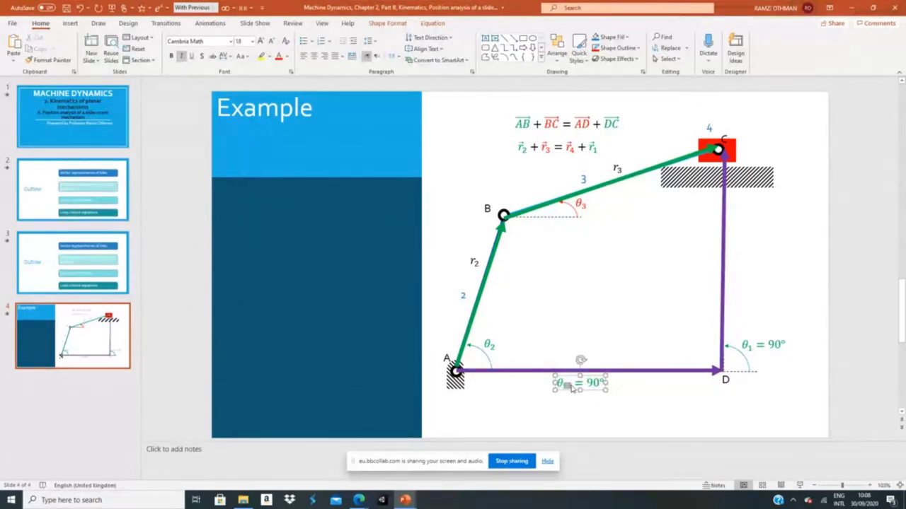
type("4")
key("Right")
key("Right")
key("Right")
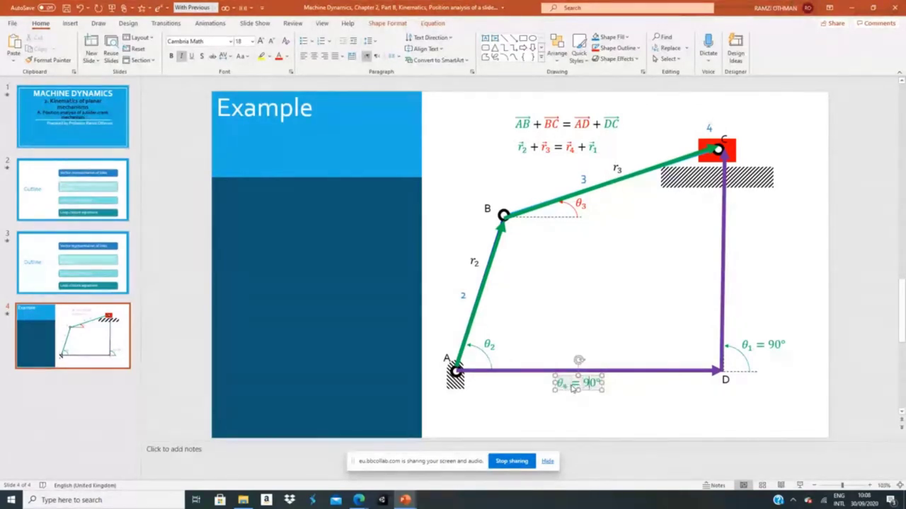
key("BackSpace")
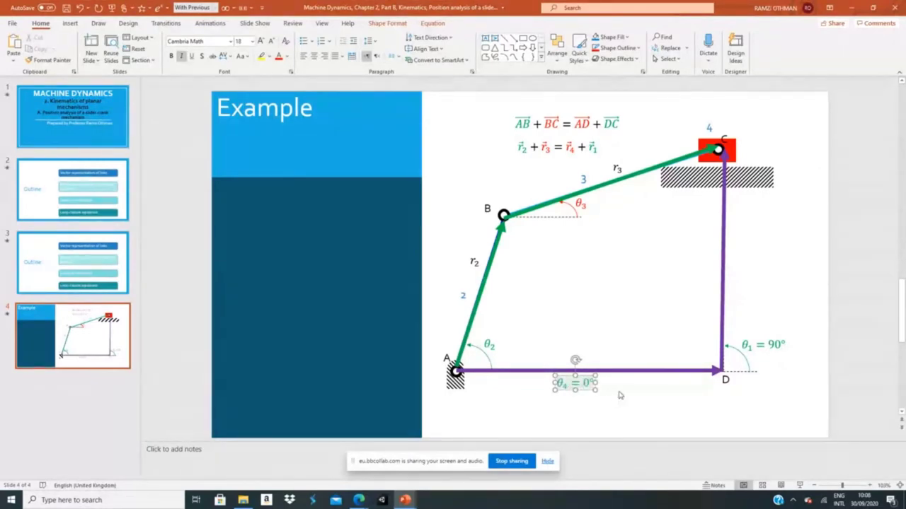
- Shift the θ₄ = 0° label slightly leftwards beneath vector AD
left_click(629, 400)
left_click(582, 382)
left_click_drag(581, 382, 578, 378)
left_click(632, 394)
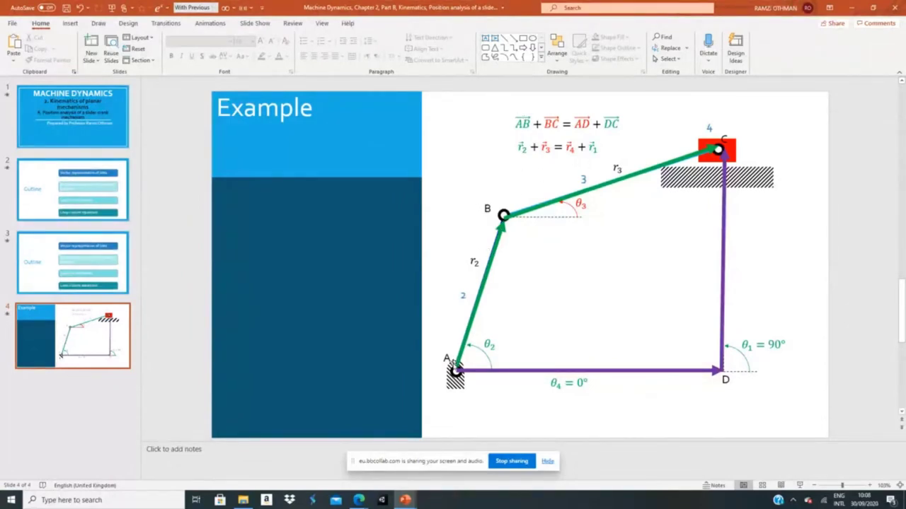
- Recolour the r₂ label beside AB and the r₃ label above BC green
left_click(474, 261)
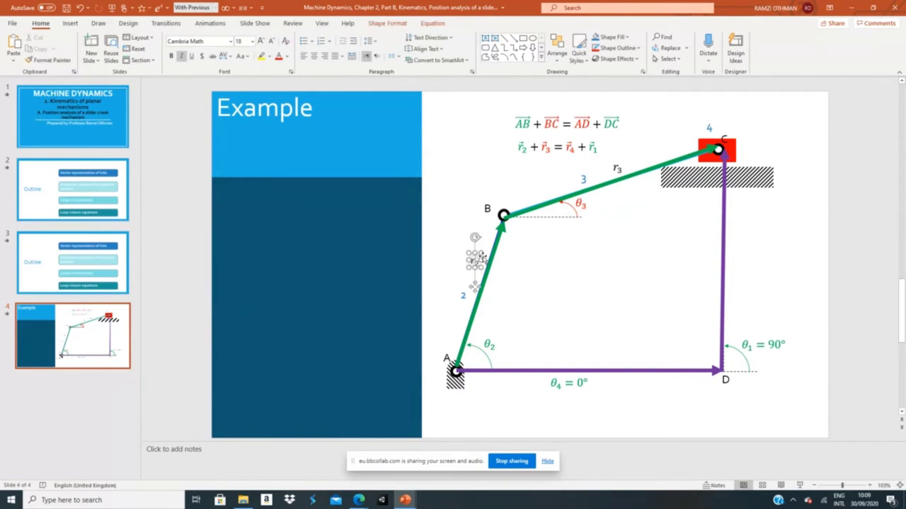
left_click(288, 57)
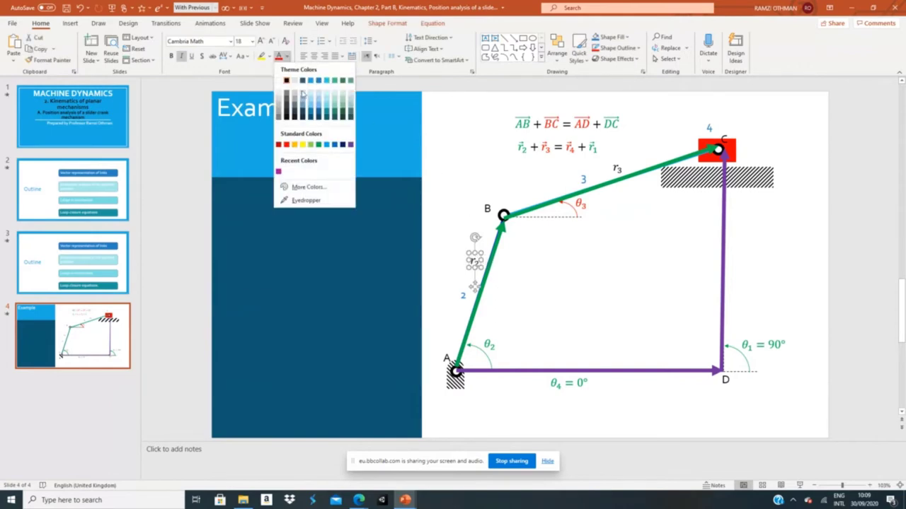
left_click(318, 145)
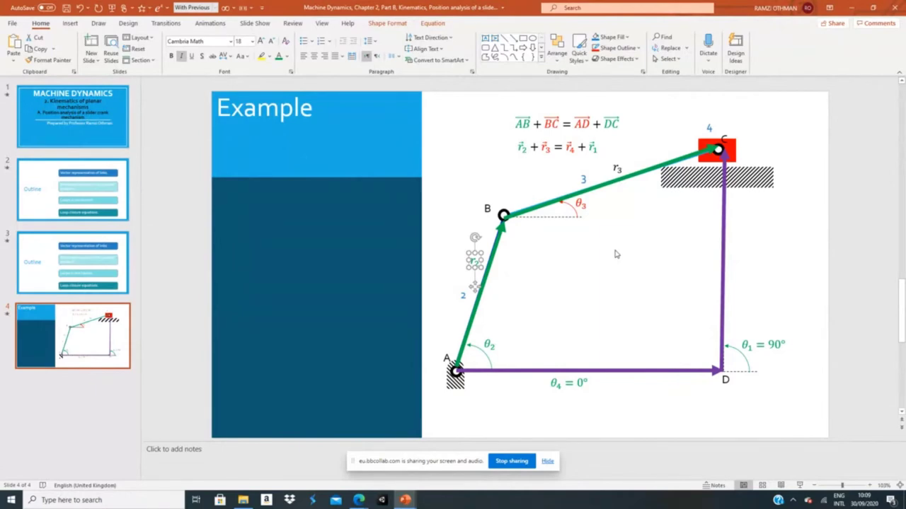
left_click(622, 167)
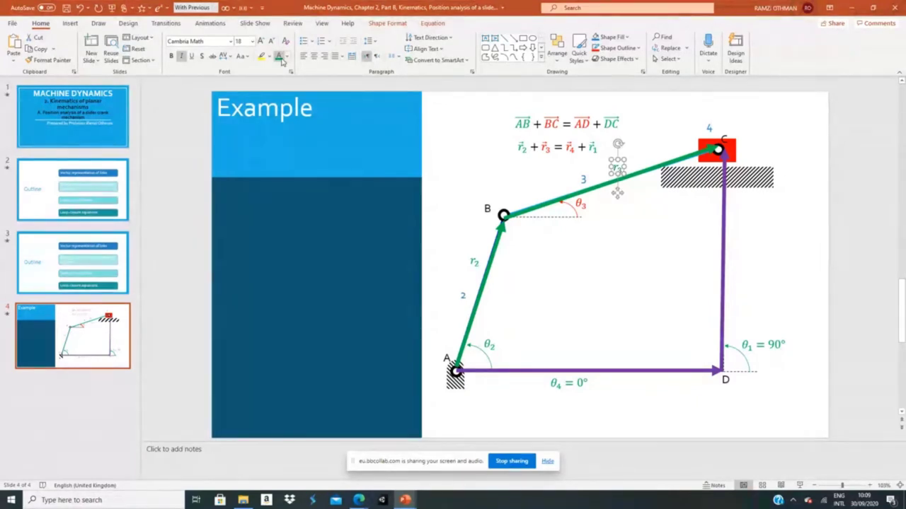
- Duplicate the r₃ label beside vector DC and change the copy to r₁
key("ctrl+d")
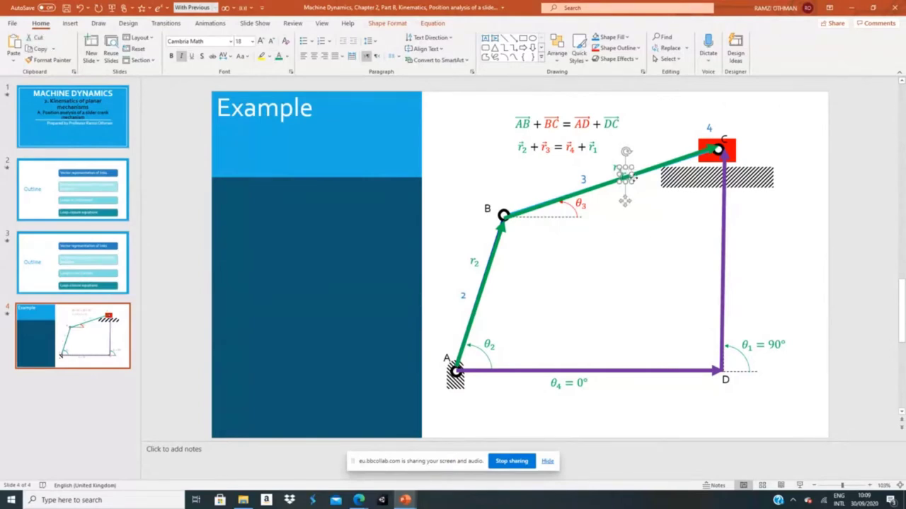
left_click_drag(627, 177, 743, 285)
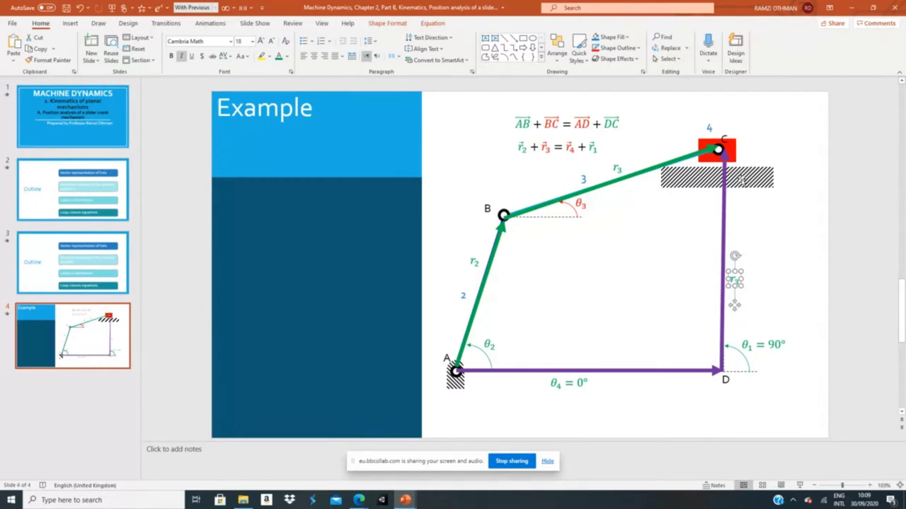
key("BackSpace")
type("1")
left_click(736, 282)
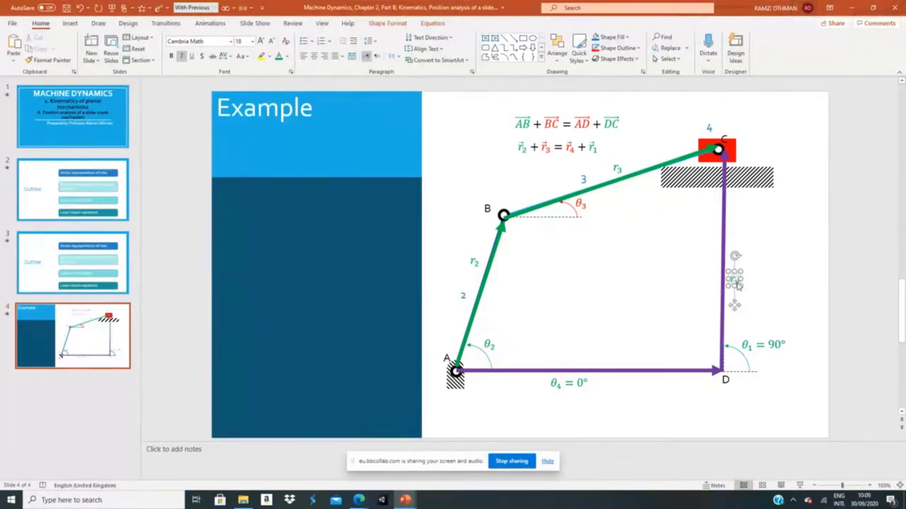
- Move the purple vector DC horizontally to the right until it clears the hatched slider guide
left_click(722, 249)
key("Right")
key("Right")
key("Right")
key("Right")
key("Right")
key("Right")
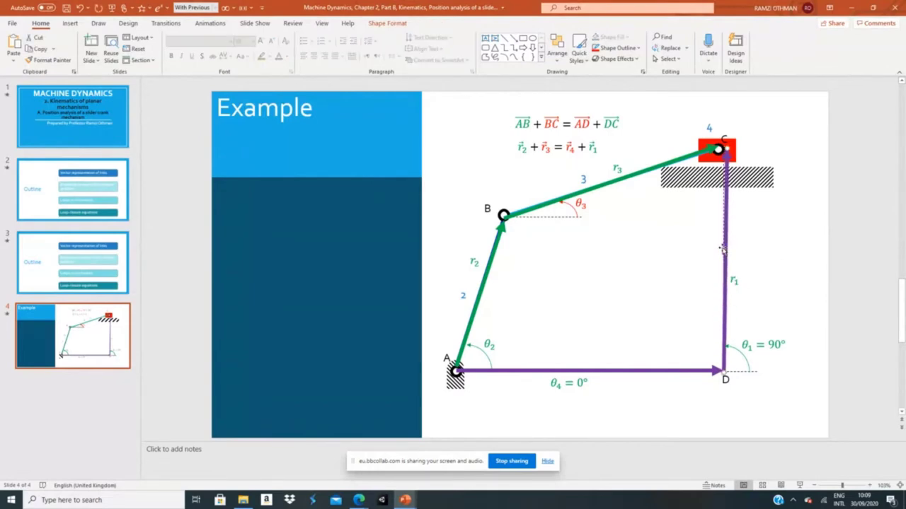
key("Right")
key("Right")
key("Right")
key("Right")
key("Right")
key("Right")
key("Right")
key("Right")
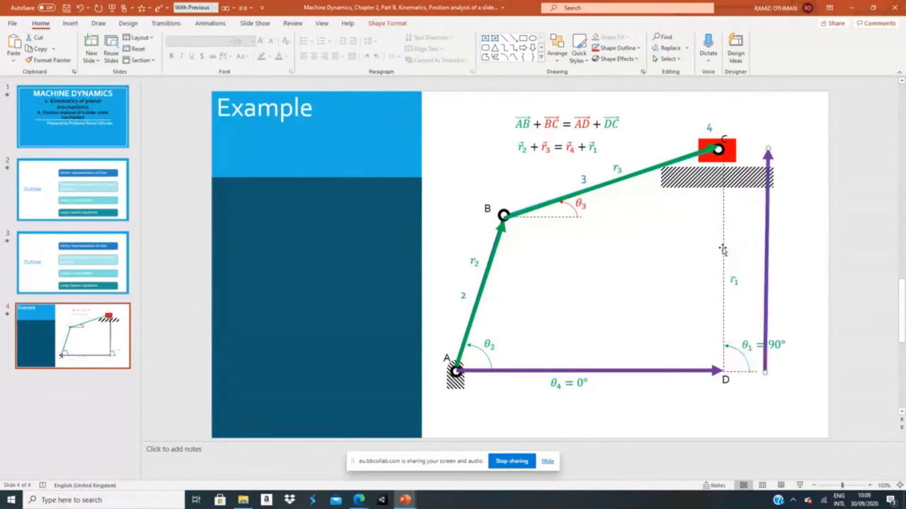
key("ctrl+Right")
key("ctrl+Right")
key("ctrl+Right")
key("ctrl+Right")
key("ctrl+Right")
key("ctrl+Right")
key("ctrl+Right")
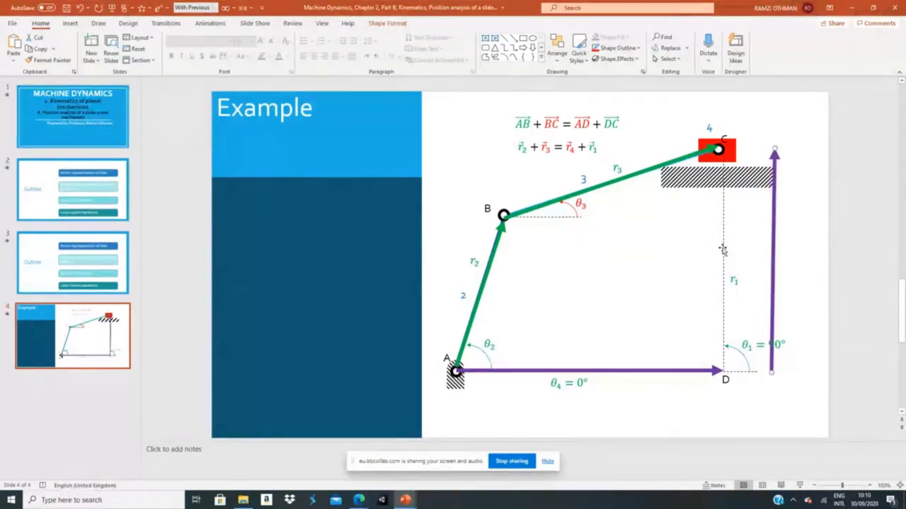
key("ctrl+Right")
key("ctrl+Right")
key("ctrl+Right")
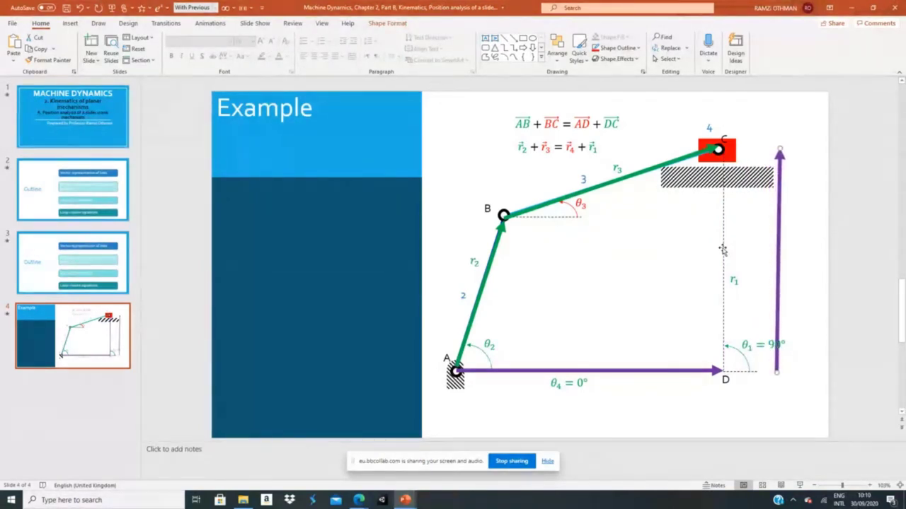
- Move the purple vector DC horizontally leftwards onto the dashed line between points D and C
key("Left")
key("Left")
key("Left")
key("Left")
key("Left")
key("Left")
key("Left")
key("Left")
key("Left")
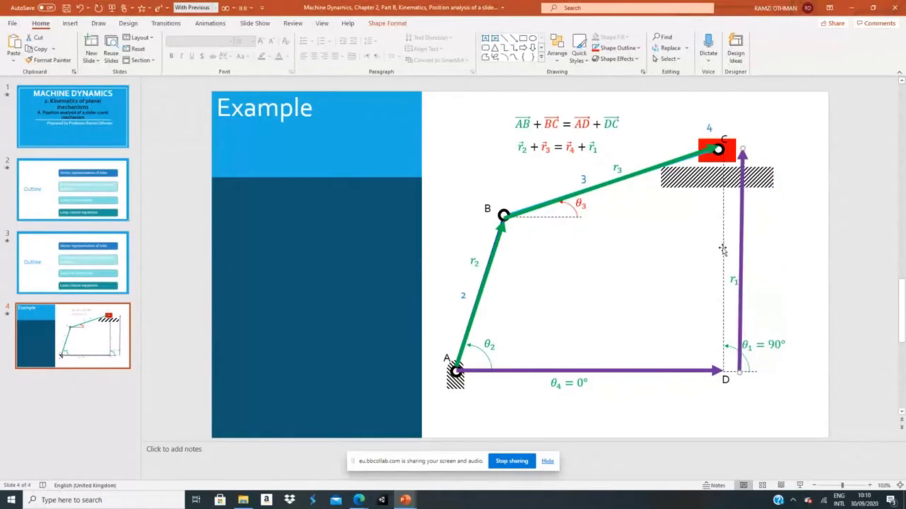
key("ctrl+Left")
key("ctrl+Left")
key("ctrl+Left")
key("ctrl+Left")
key("ctrl+Left")
key("ctrl+Left")
key("ctrl+Left")
key("ctrl+Left")
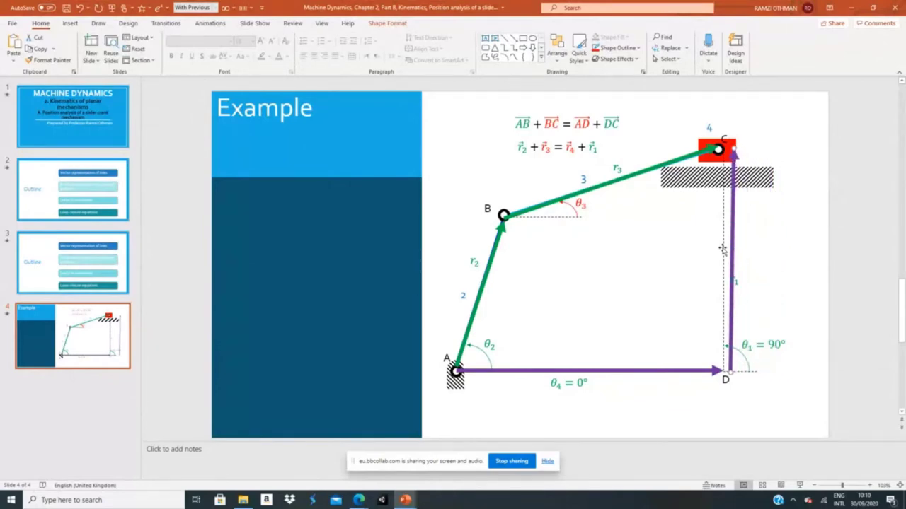
key("ctrl+Left")
key("ctrl+Left")
key("ctrl+Left")
key("ctrl+Left")
key("ctrl+Left")
key("ctrl+Left")
key("ctrl+Left")
key("ctrl+Left")
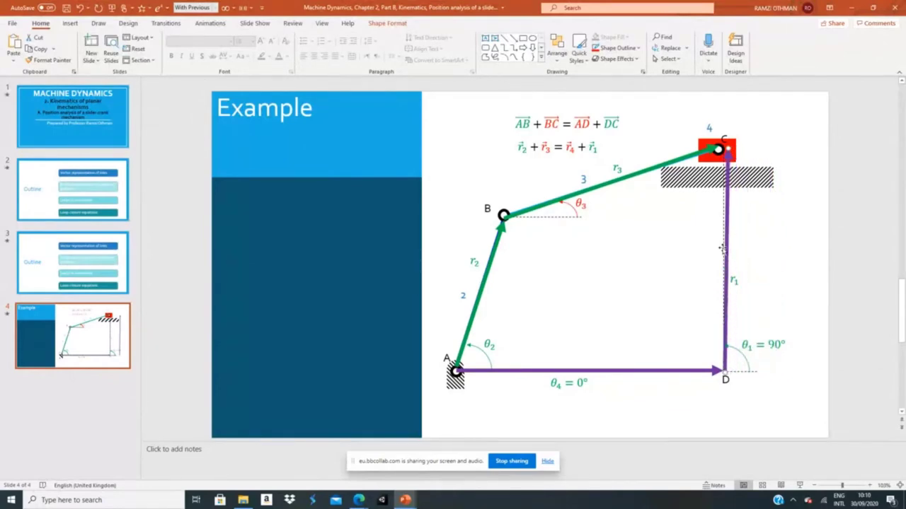
key("ctrl+Left")
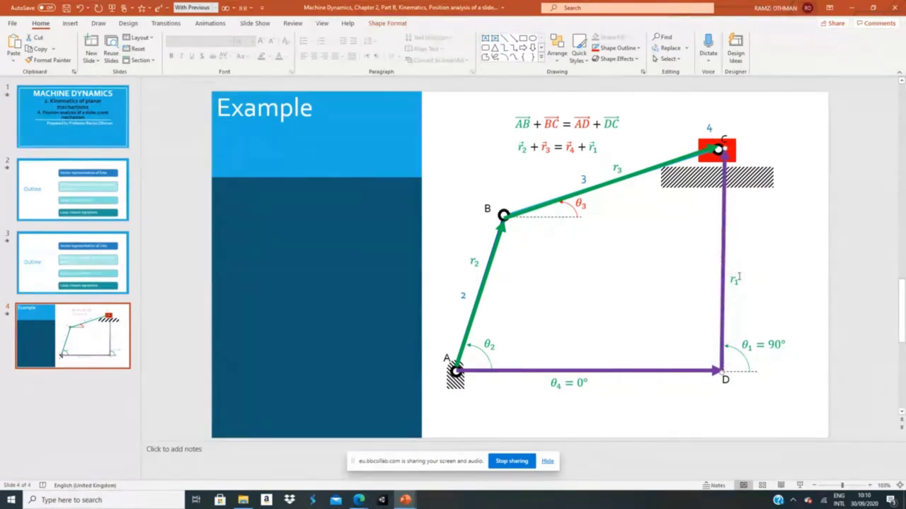
- Duplicate the r₁ label beneath vector AD, change the copy to r₄ and colour it red
left_click(736, 280)
left_click(740, 280)
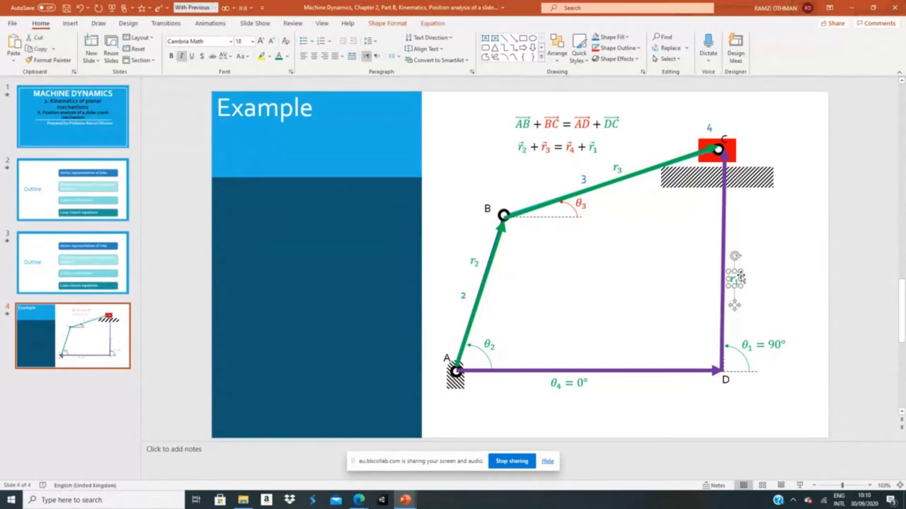
left_click_drag(736, 306, 627, 409)
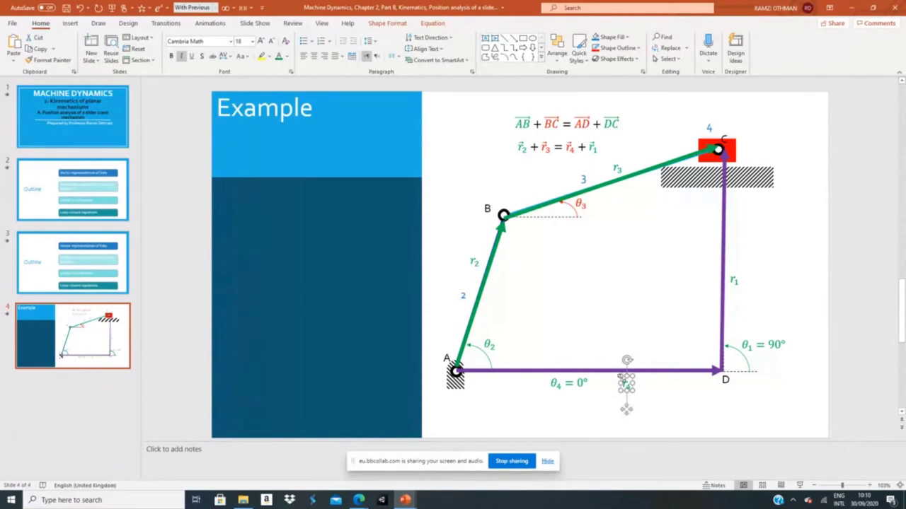
left_click(287, 58)
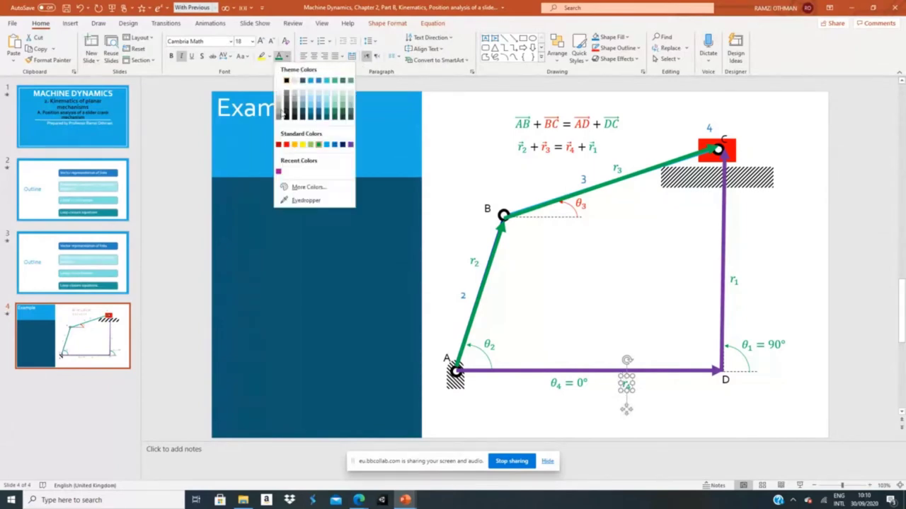
left_click(283, 144)
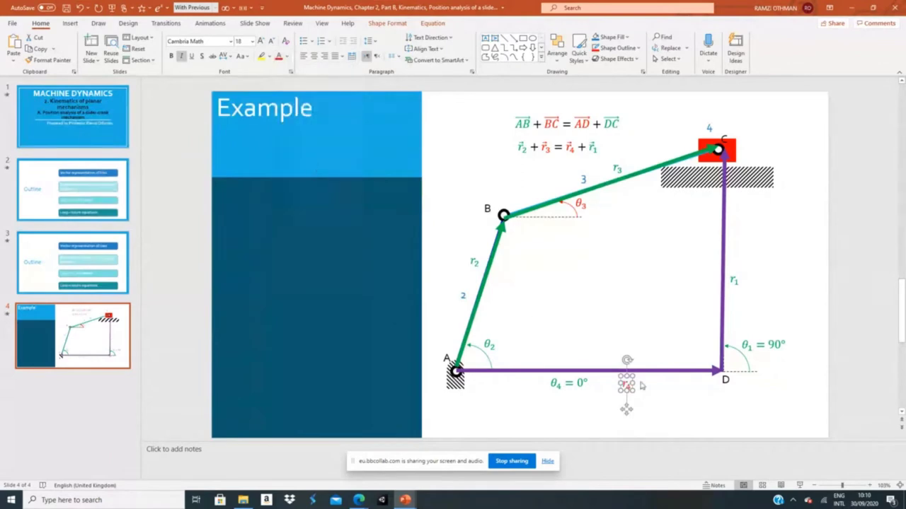
left_click(670, 405)
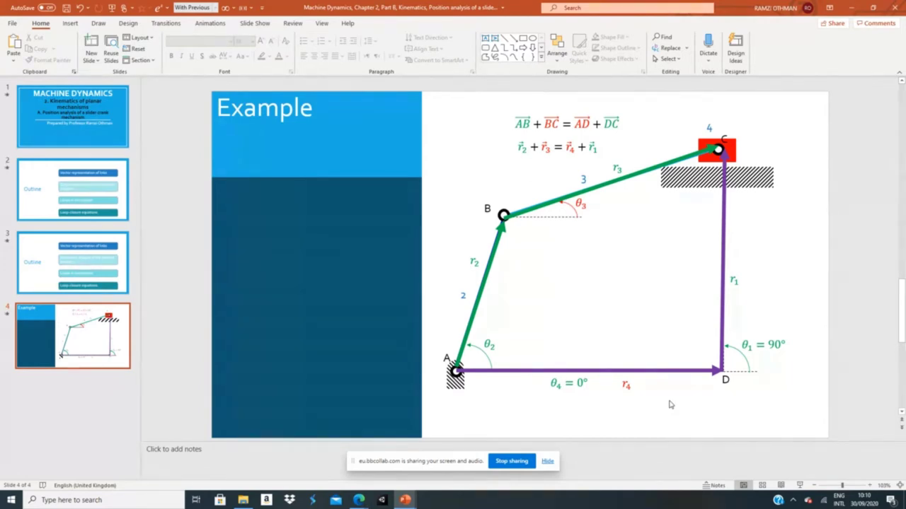
- Duplicate slide 4, the slider crank diagram slide
left_click(540, 138)
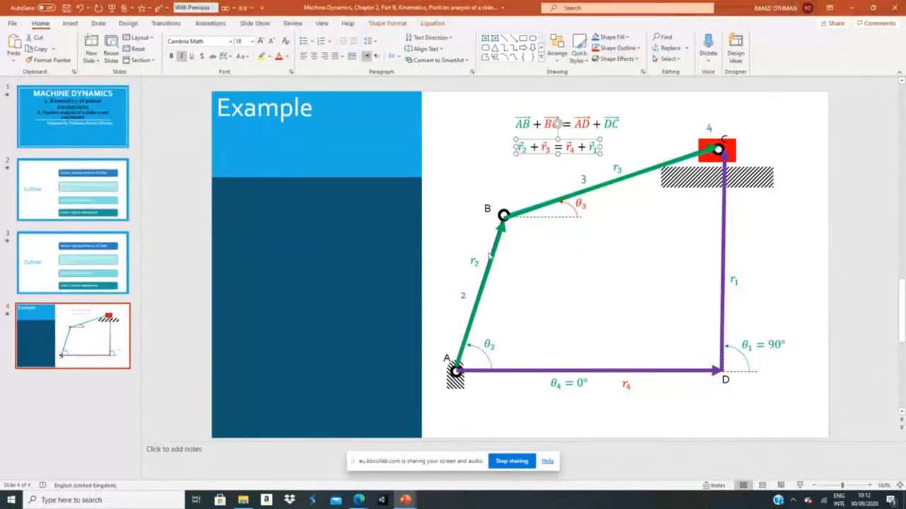
left_click(86, 335)
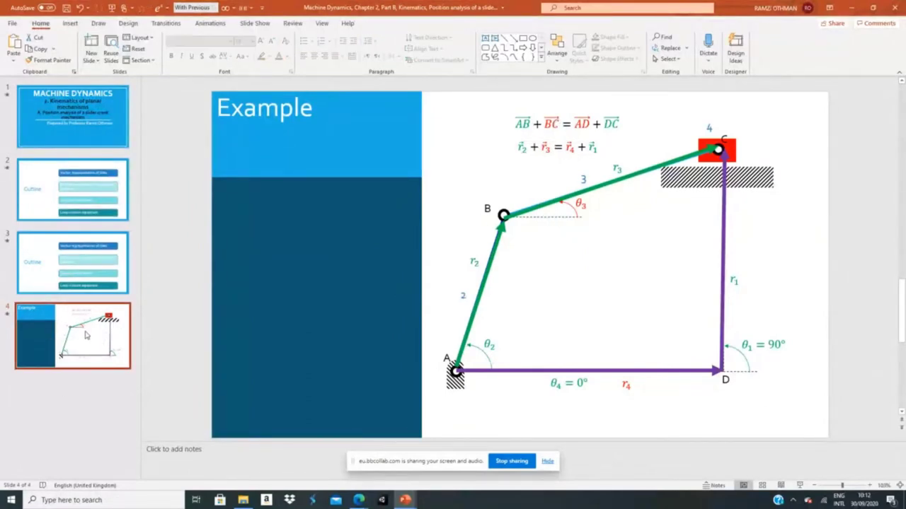
right_click(86, 335)
left_click(135, 201)
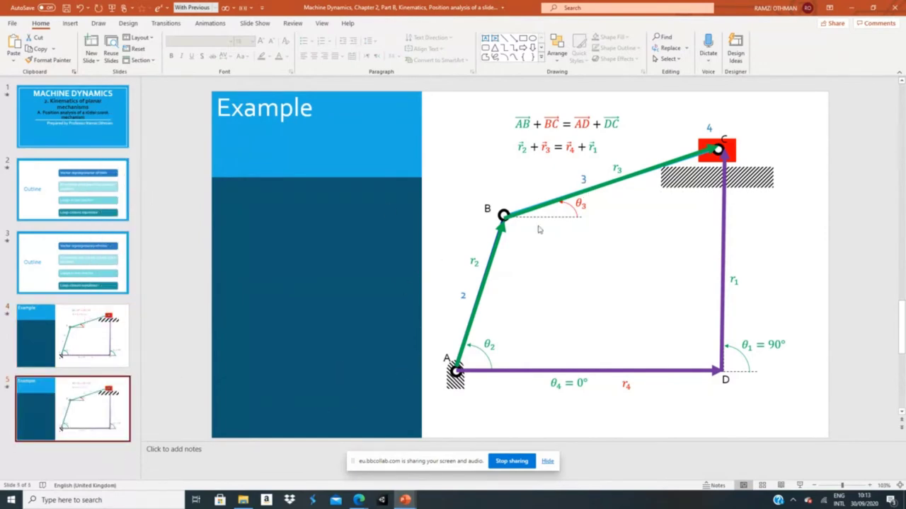
- On the duplicated slide, delete the lower part of the diagram, the green vector BC, the hatched guide and the purple vector DC
mouse_move(822, 418)
left_mouse_down()
mouse_move(477, 340)
mouse_move(439, 123)
mouse_move(437, 172)
left_mouse_up()
key("Delete")
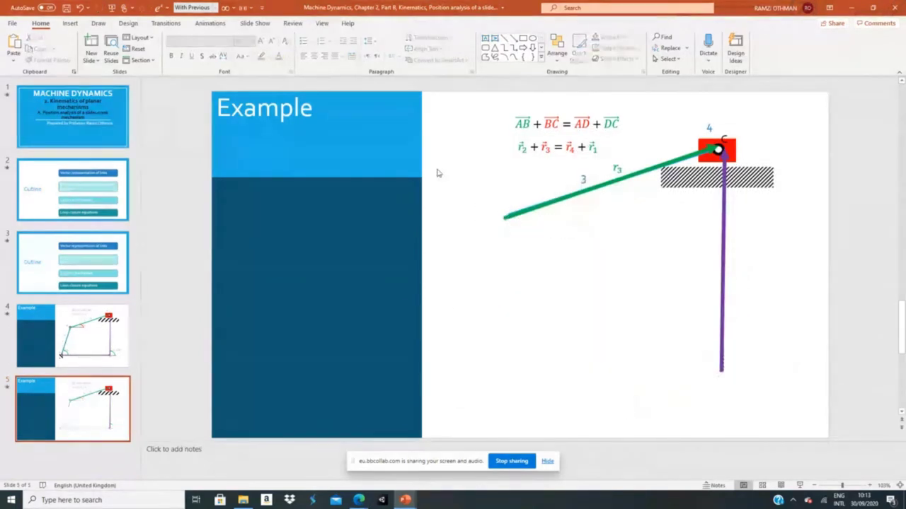
left_click(629, 179)
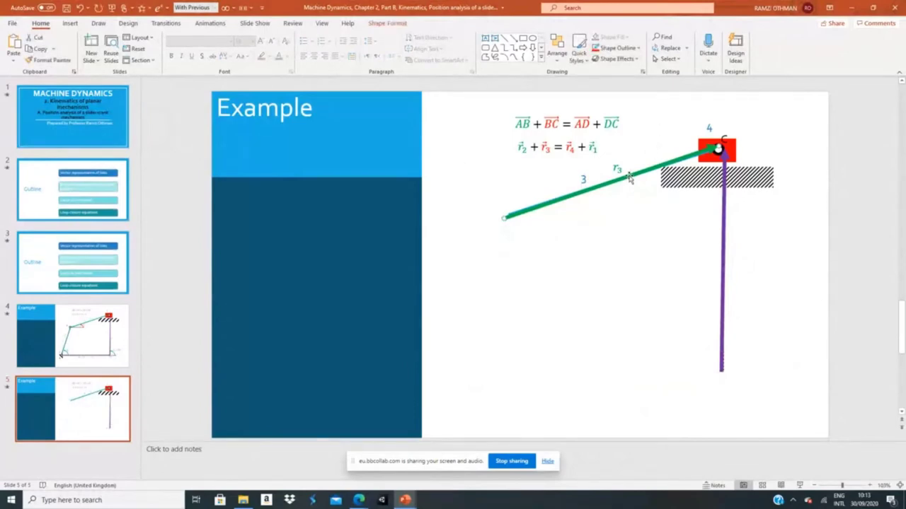
key("Delete")
left_click(723, 185)
key("Delete")
left_click(723, 209)
key("Delete")
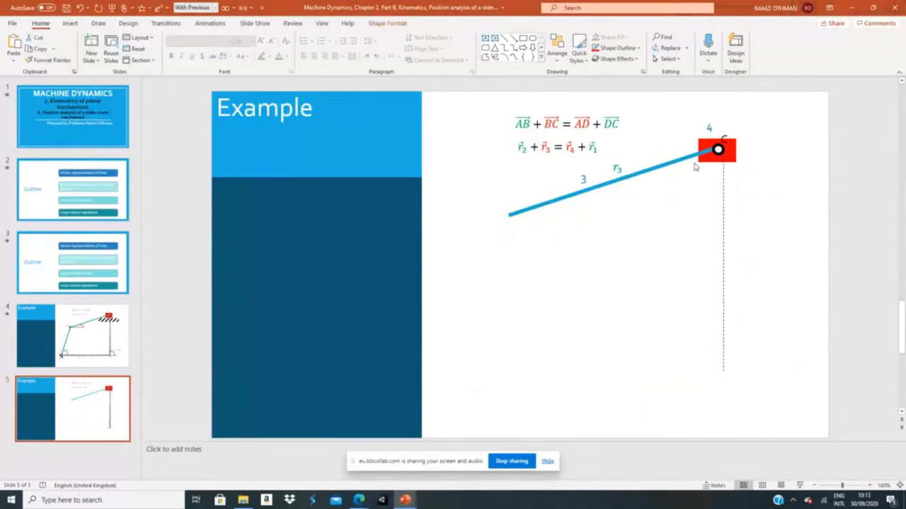
- Delete the blue link BC, the joint circle at C and the red slider block from slide 5
left_click(694, 158)
key("Delete")
left_click(717, 149)
key("Delete")
left_click(714, 160)
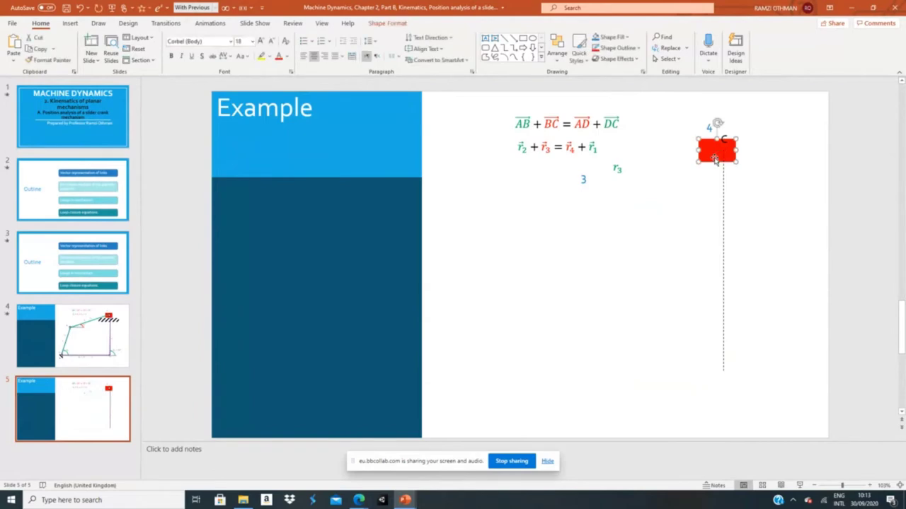
key("Delete")
- Delete the dashed vertical line and the leftover labels 4, C, r₃ and 3, keeping only the two vector equations
left_click_drag(692, 101, 760, 420)
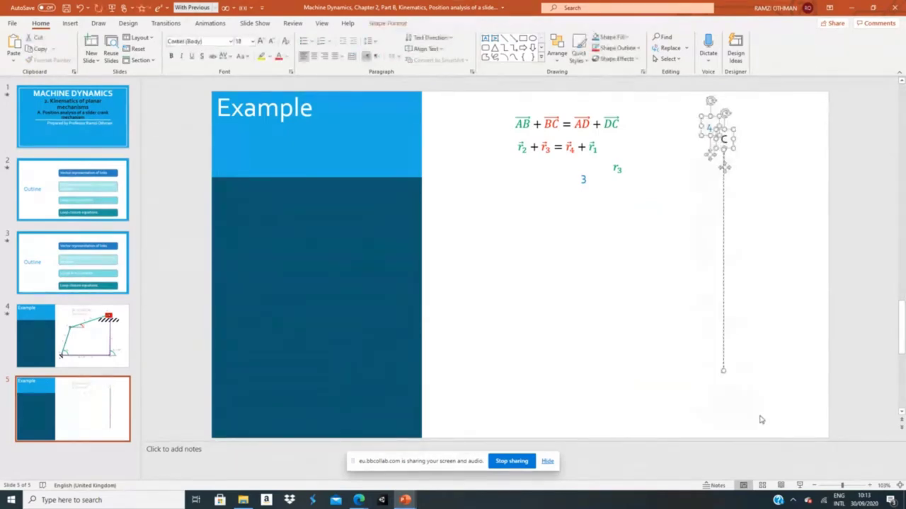
key("Delete")
left_click(617, 168)
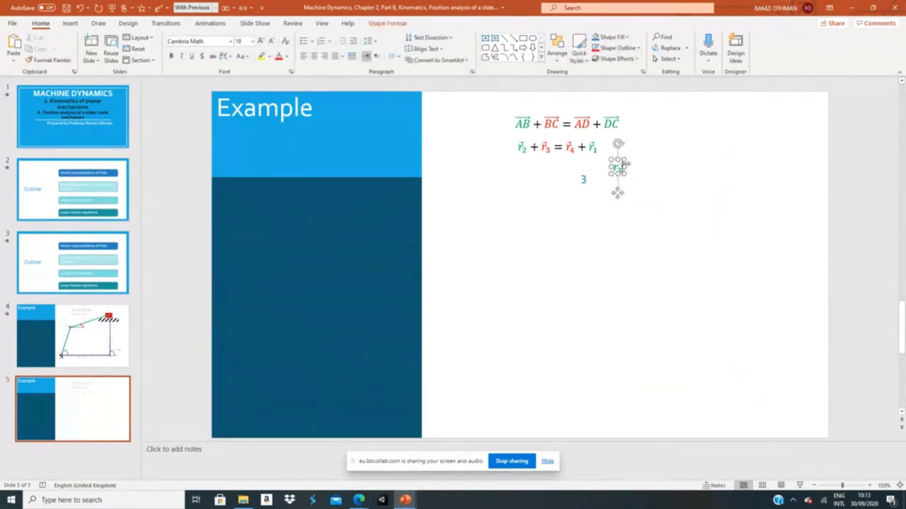
left_click(622, 164)
key("Delete")
left_click(584, 178)
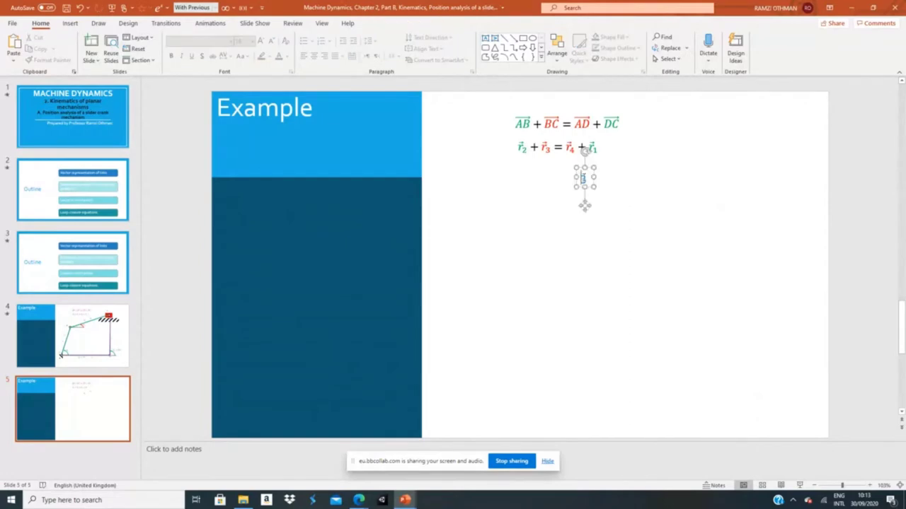
key("Delete")
left_click(561, 144)
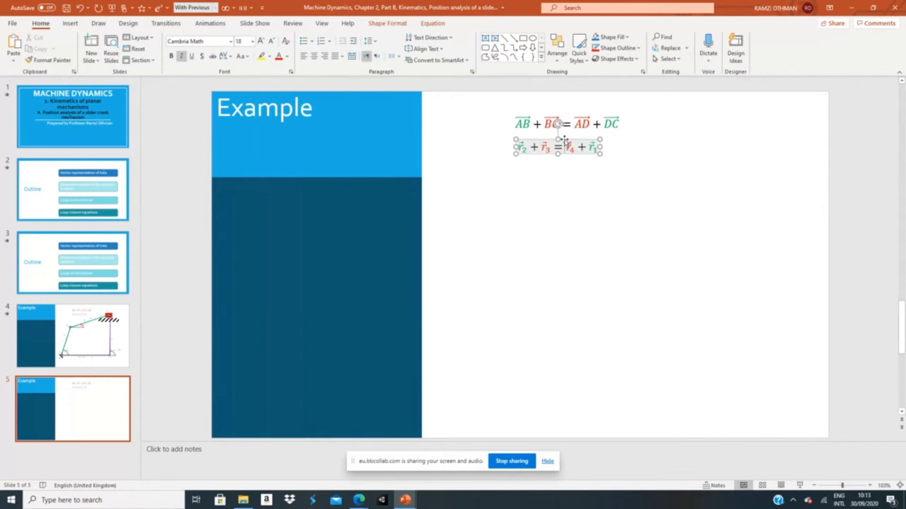
left_click(564, 141)
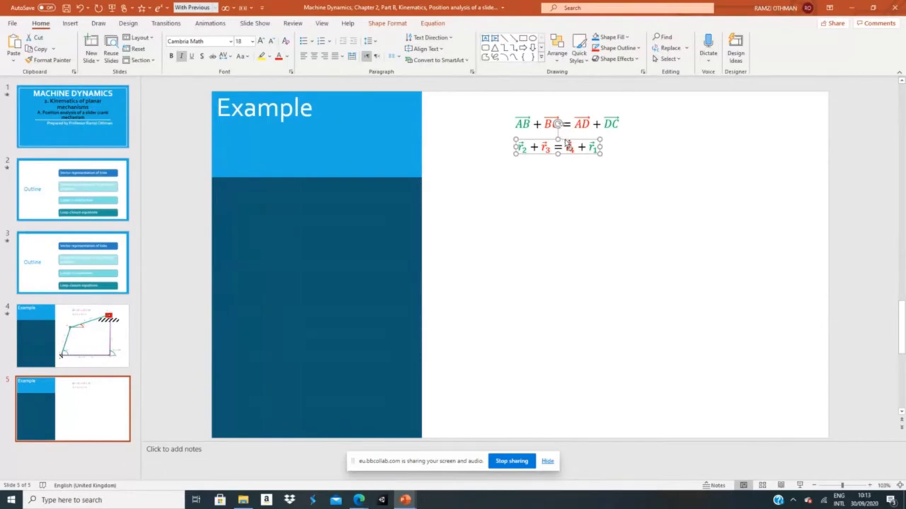
left_click_drag(566, 140, 570, 174)
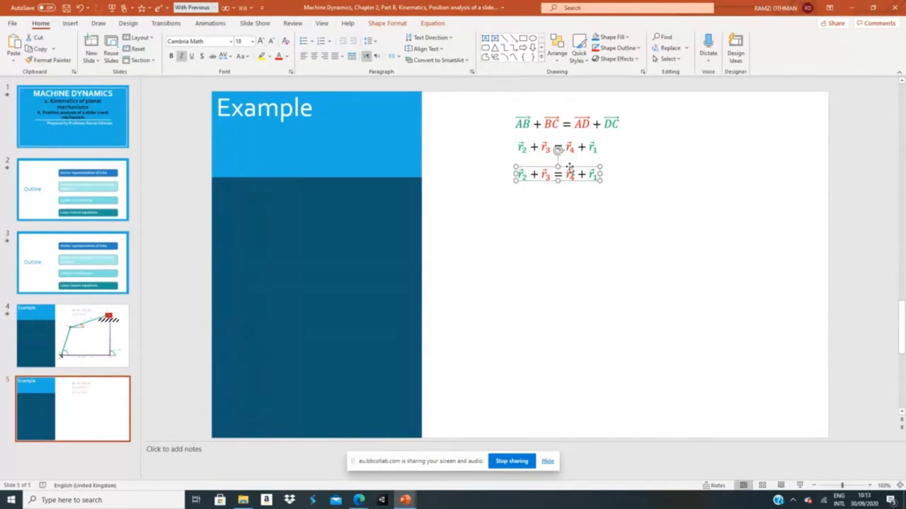
key("Delete")
- Insert a new equation with a single left curly brace containing an empty two-row, one-column matrix
left_click(72, 24)
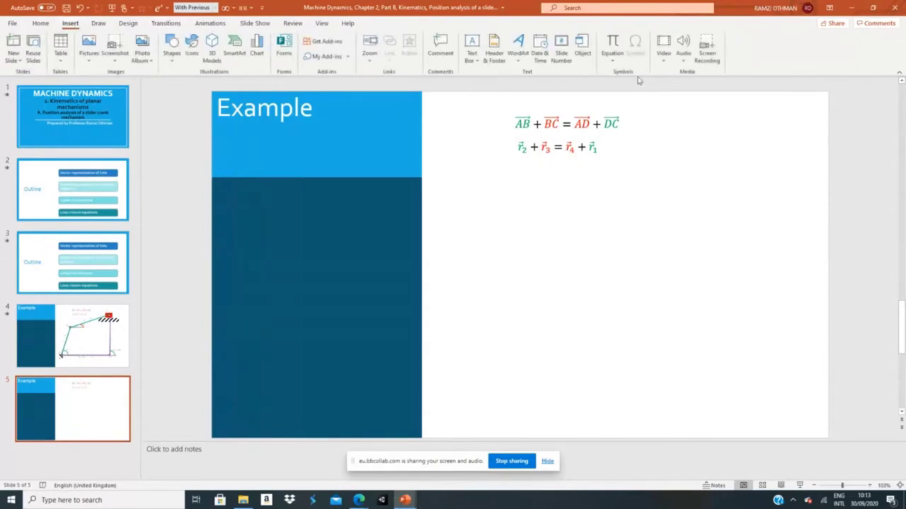
left_click(613, 43)
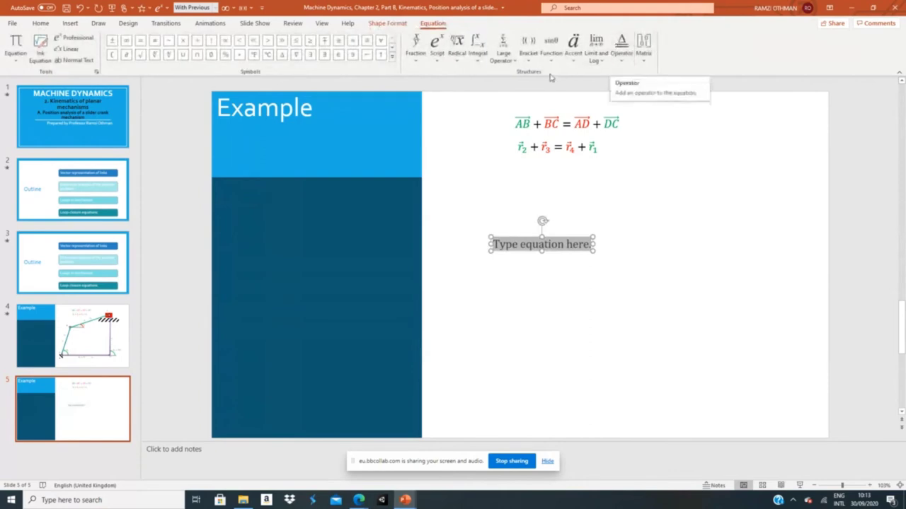
left_click(529, 48)
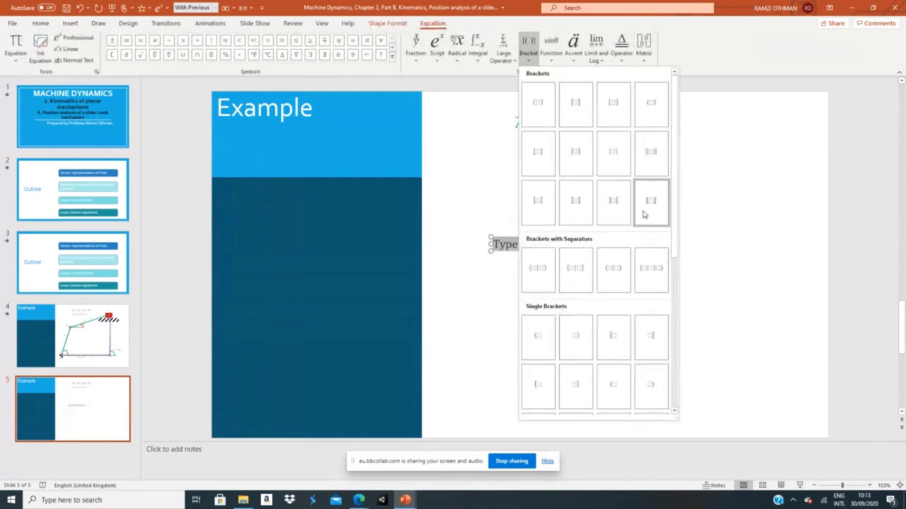
left_click(539, 384)
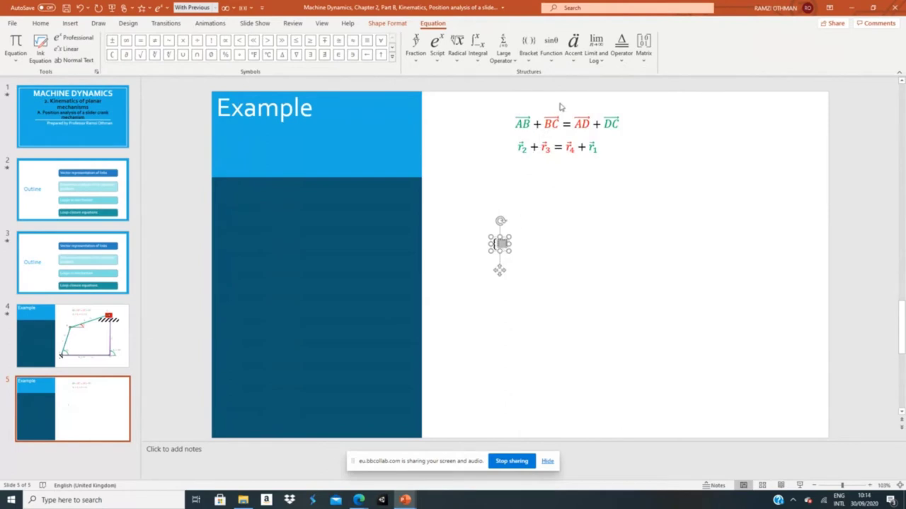
left_click(643, 46)
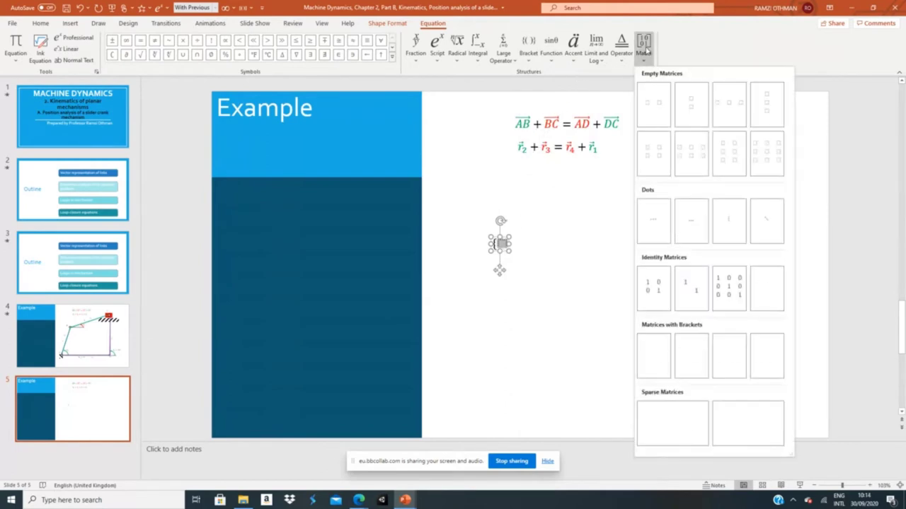
left_click(685, 106)
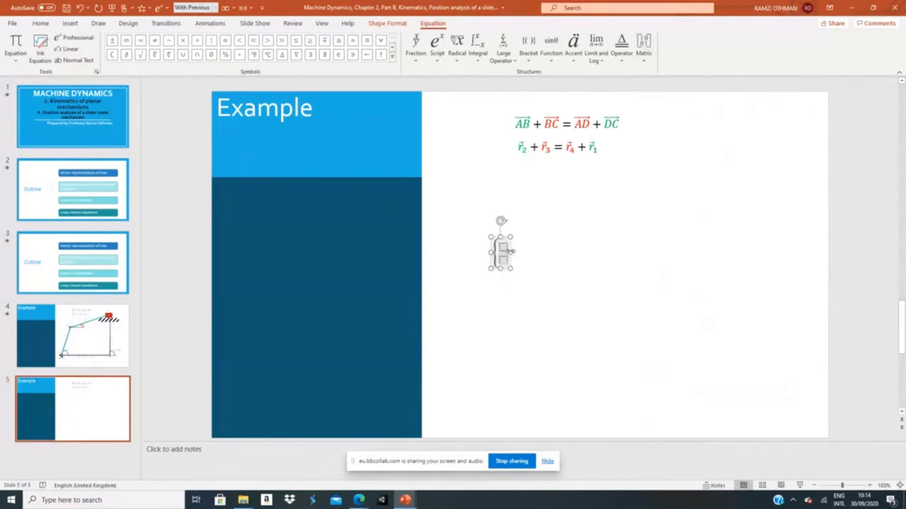
- Place the braced equation below the r₂ + r₃ = r₄ + r₁ equation and enter x: and y: in its two rows
left_click_drag(509, 247, 530, 188)
type("x:")
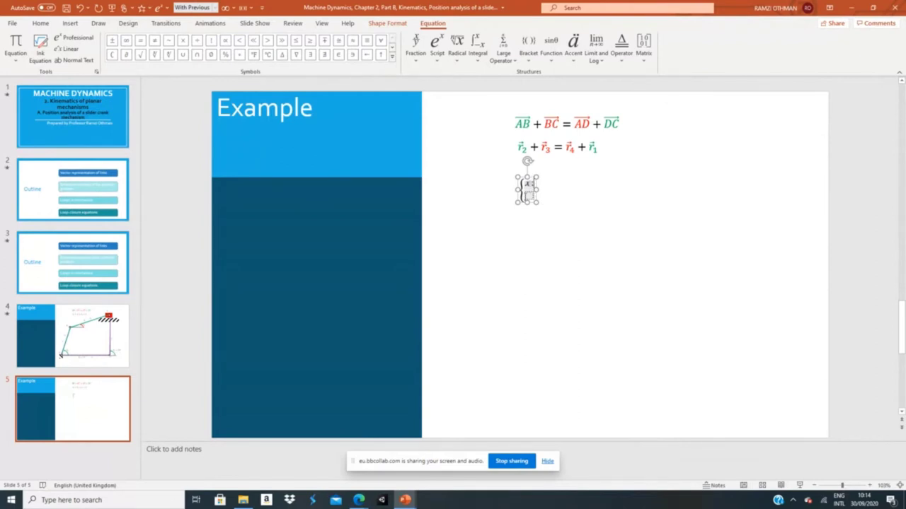
left_click(529, 197)
- Fill the background of the r₂ + r₃ = r₄ + r₁ vector equation with yellow
left_click(567, 144)
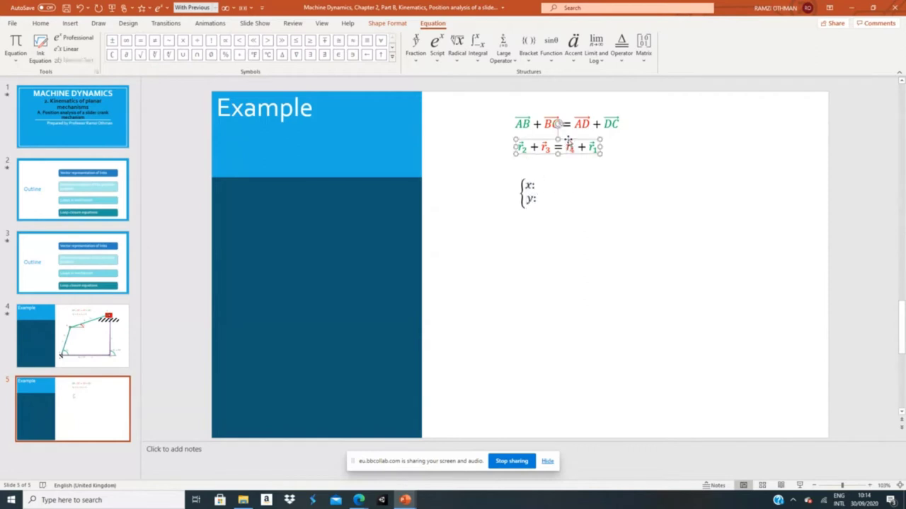
left_click(50, 24)
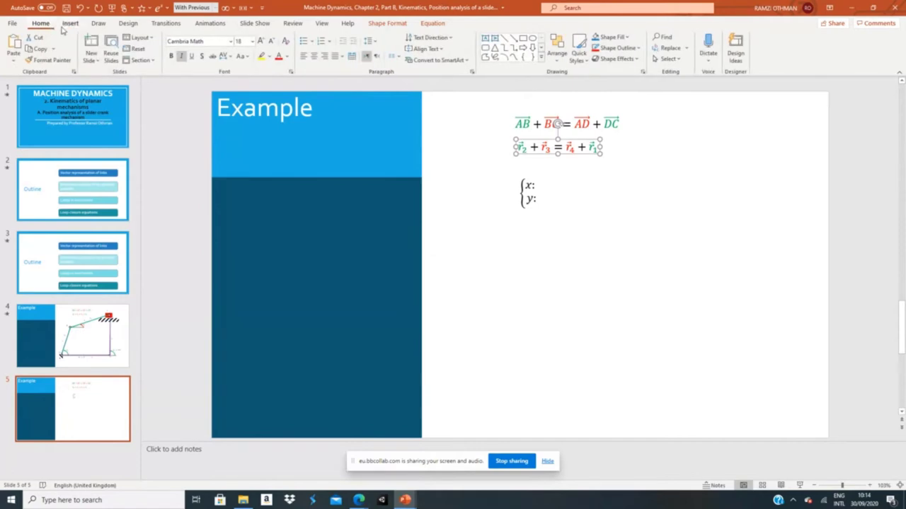
left_click(610, 39)
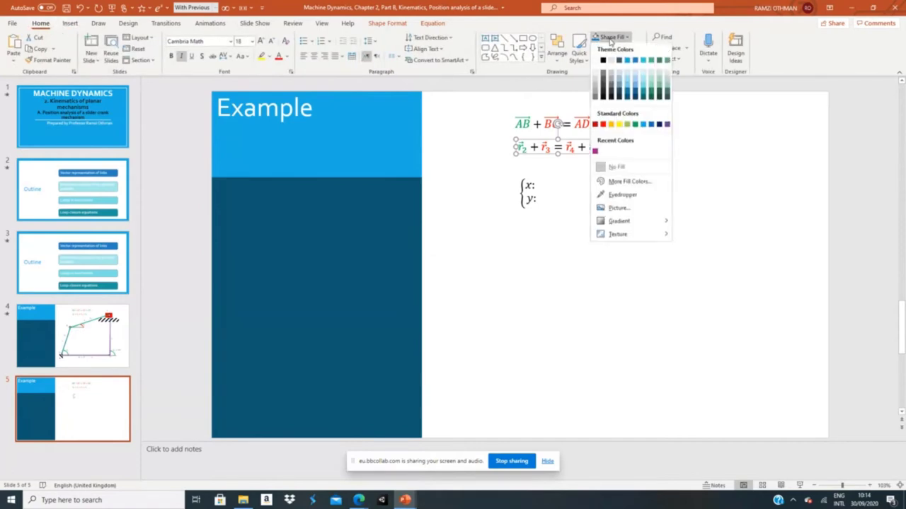
left_click(620, 124)
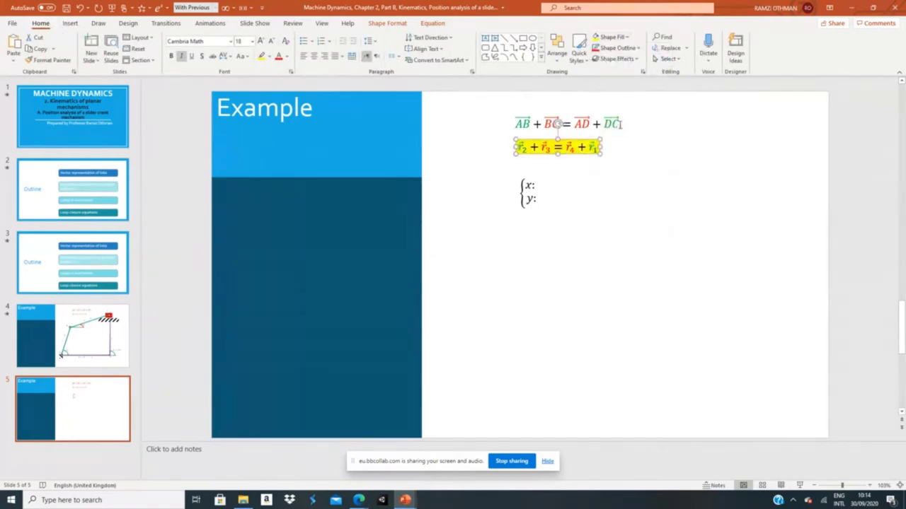
left_click(638, 209)
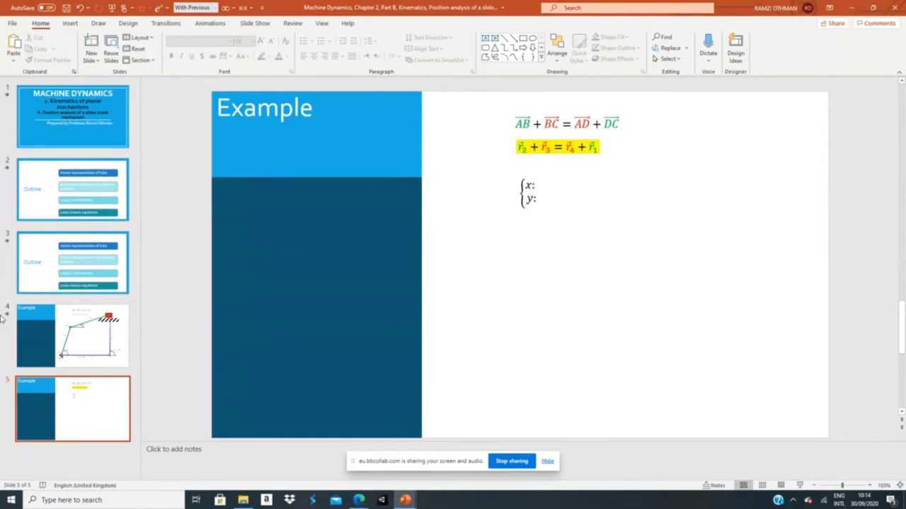
- Return to slide 4 to examine the annotated slider crank diagram
left_click(83, 343)
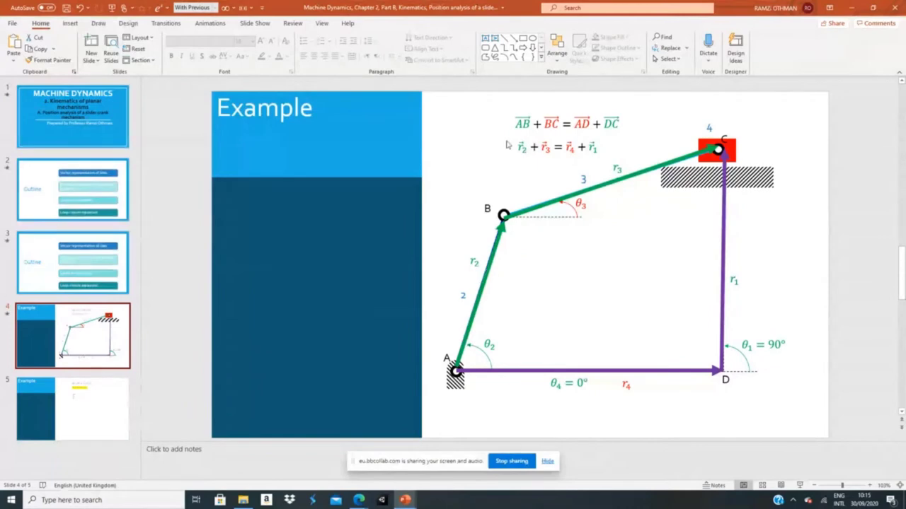
- Draw a vertical line about 7.96 cm long from point B down to vector AD and give it a dotted style
left_click(503, 37)
left_click(505, 223)
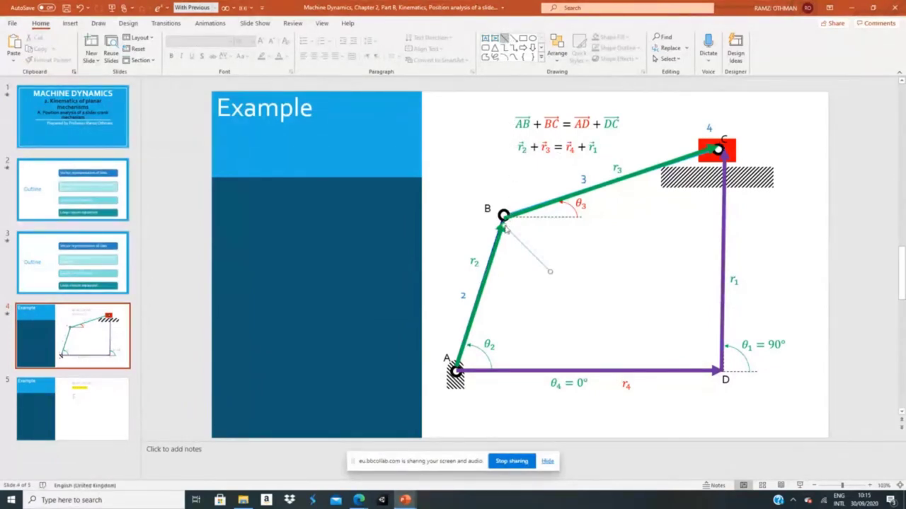
left_click_drag(550, 271, 503, 370)
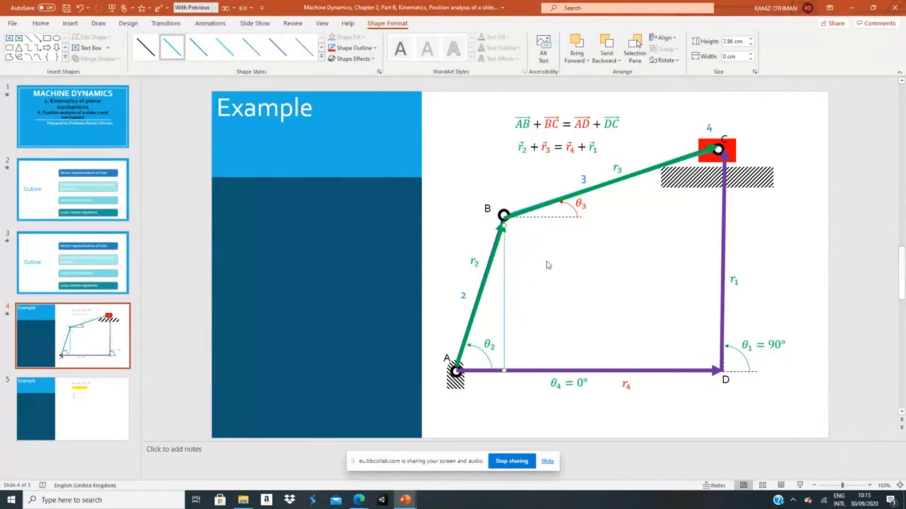
left_click(356, 48)
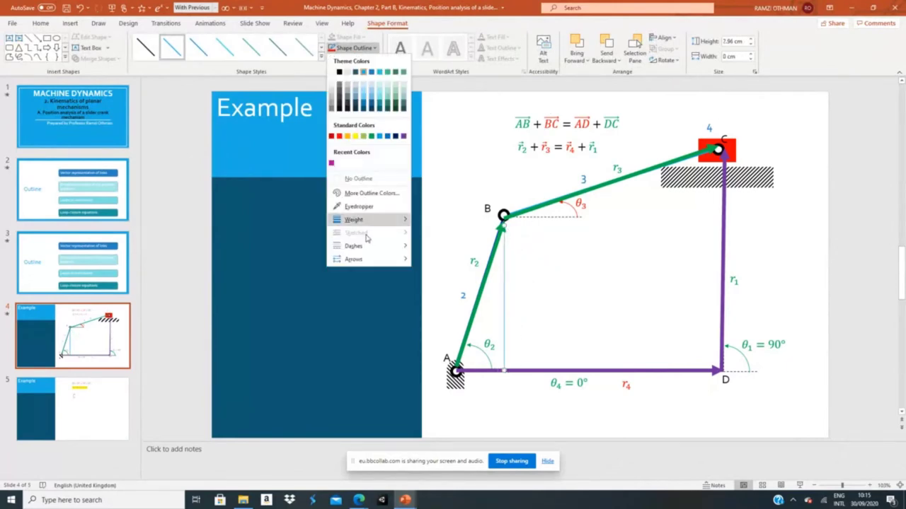
mouse_move(369, 246)
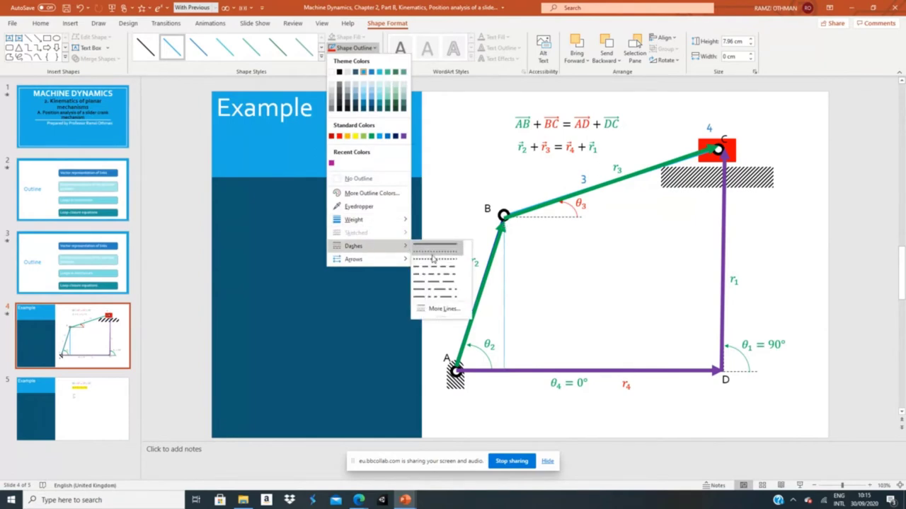
left_click(432, 260)
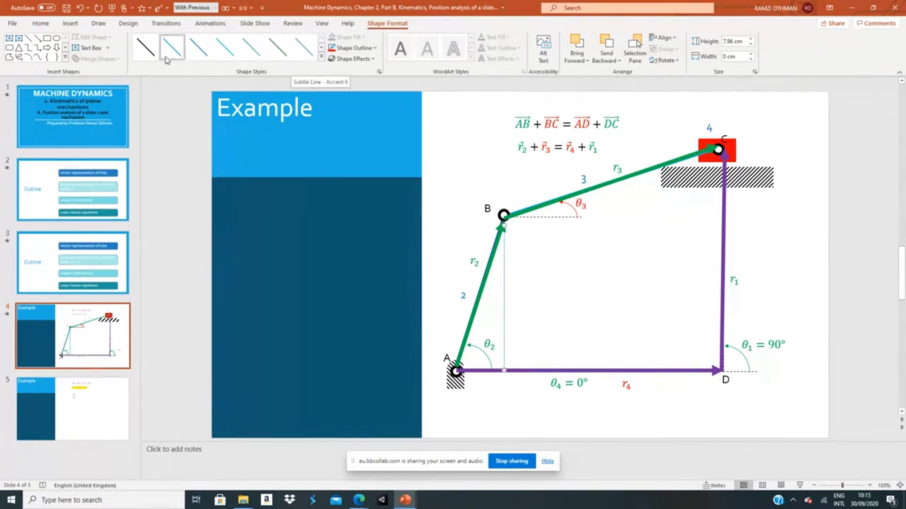
- Draw a red horizontal arrow about 2.89 cm long from point A to the foot of the dotted line, 4½ pt thick
left_click(38, 38)
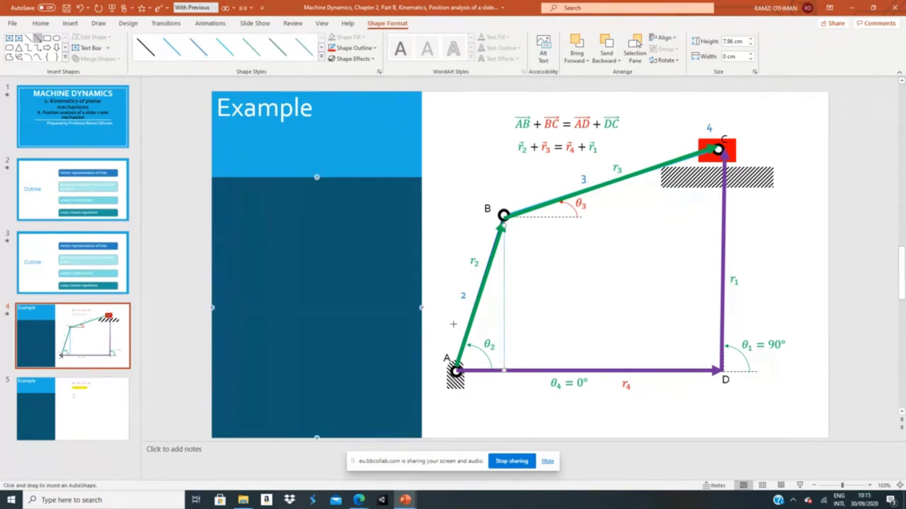
left_click_drag(455, 371, 507, 369)
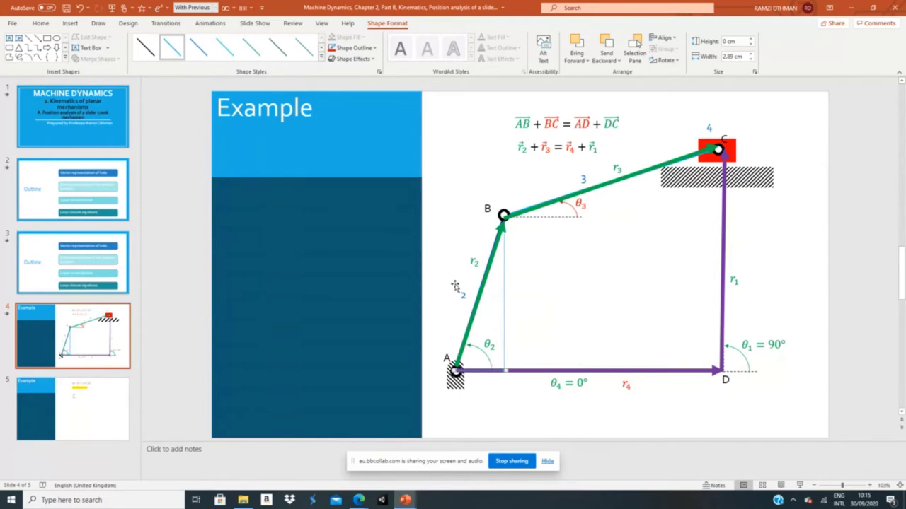
left_click(346, 47)
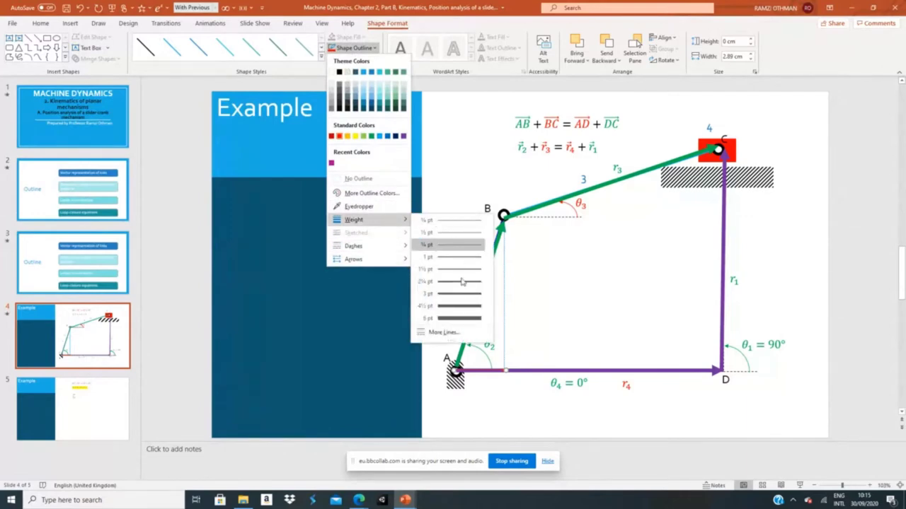
left_click(460, 307)
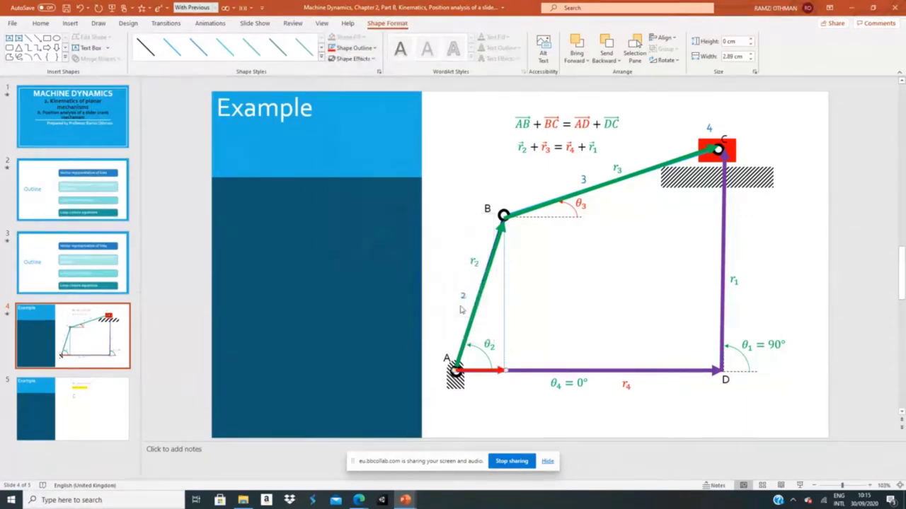
- Duplicate the red arrow, rotate it 90° left, and stretch it vertically from point A up to the height of point B
key("ctrl+d")
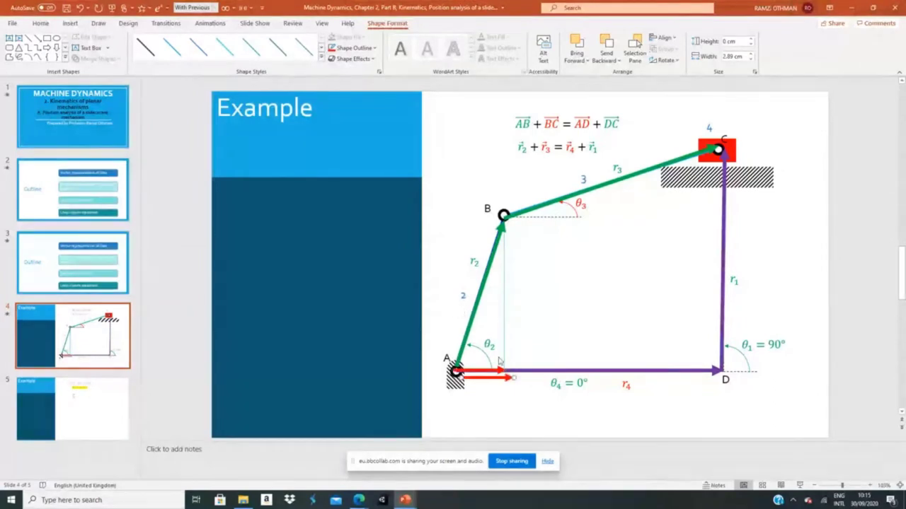
mouse_move(501, 378)
left_mouse_down()
mouse_move(493, 370)
mouse_move(497, 390)
left_mouse_up()
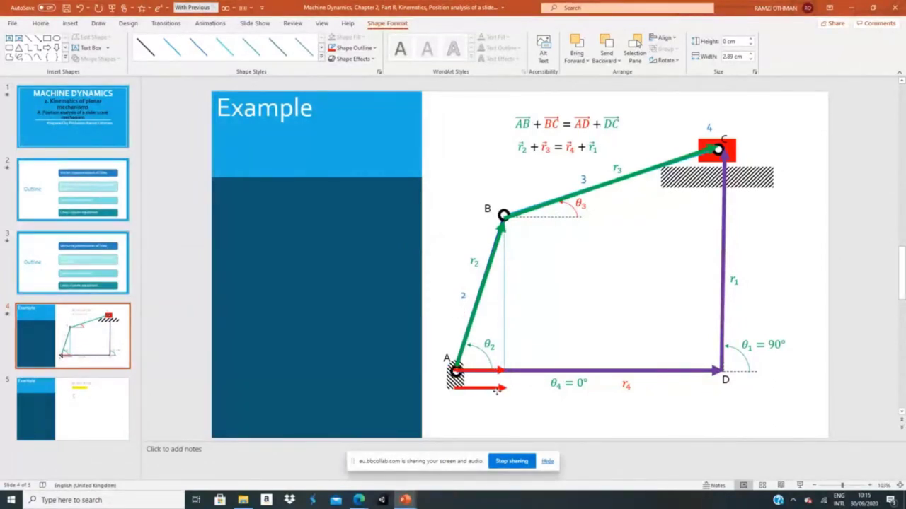
left_click(666, 60)
left_click(669, 86)
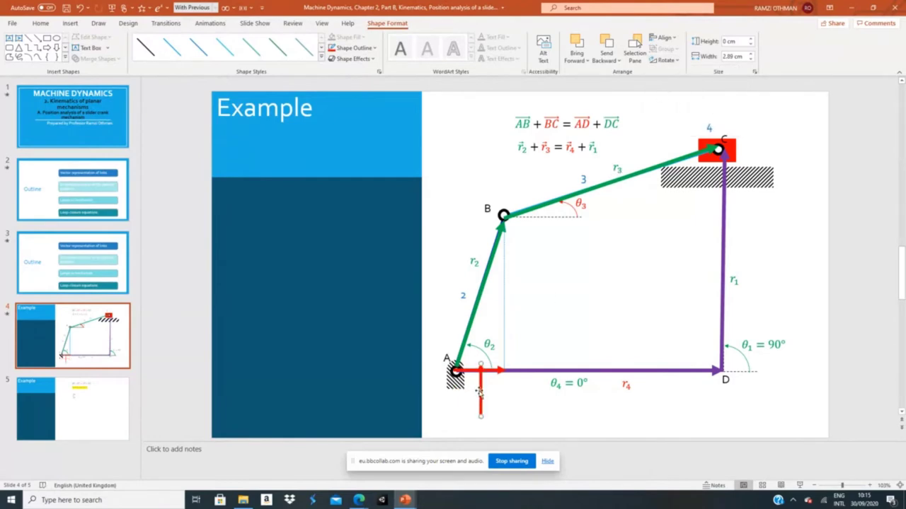
left_click_drag(484, 391, 455, 216)
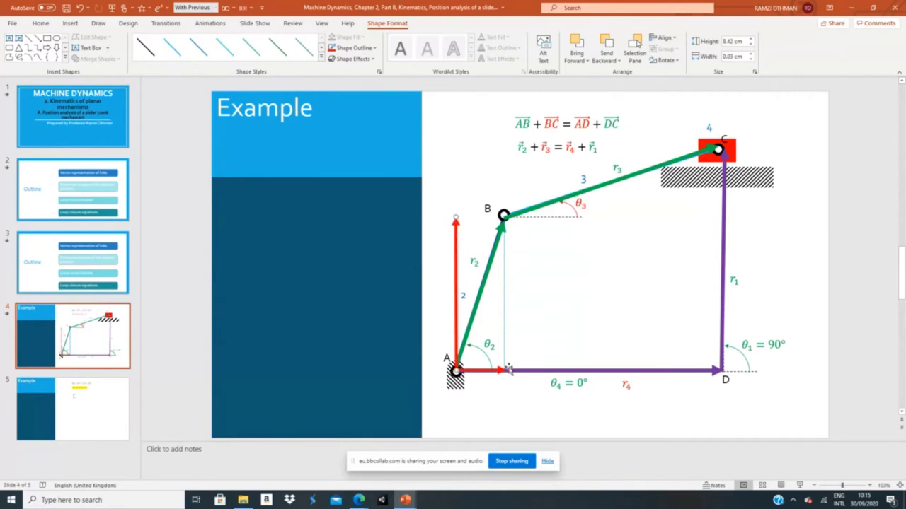
- Place a copy of the r₂ label below the horizontal red arrow and change its subscript to 2x
left_click(475, 261)
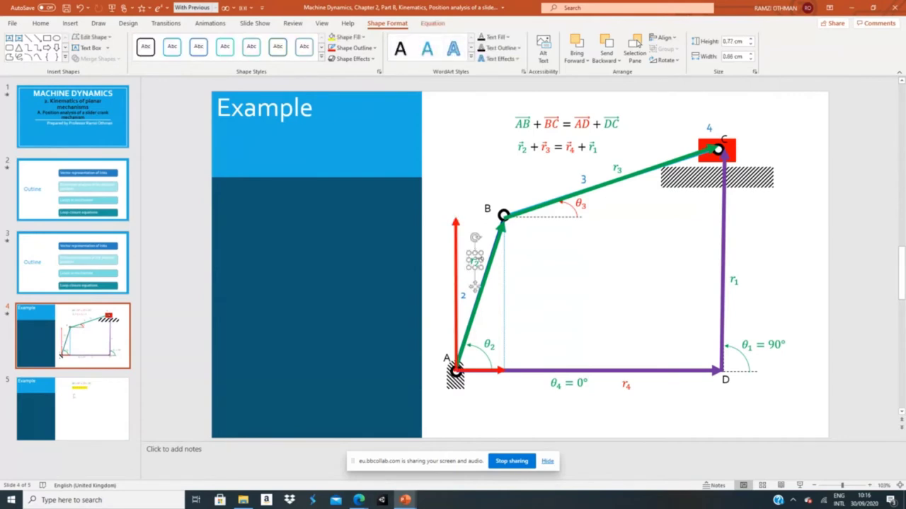
key("ctrl+d")
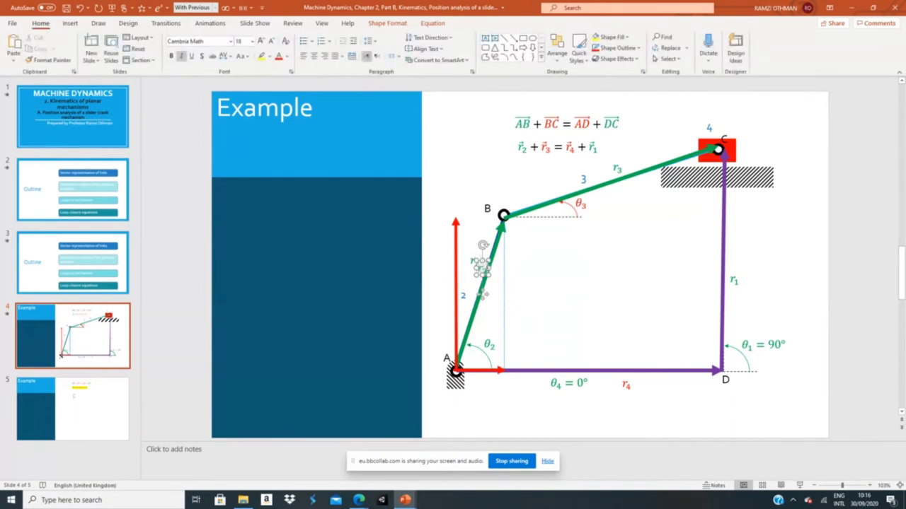
left_click_drag(482, 294, 491, 346)
key("ctrl+z")
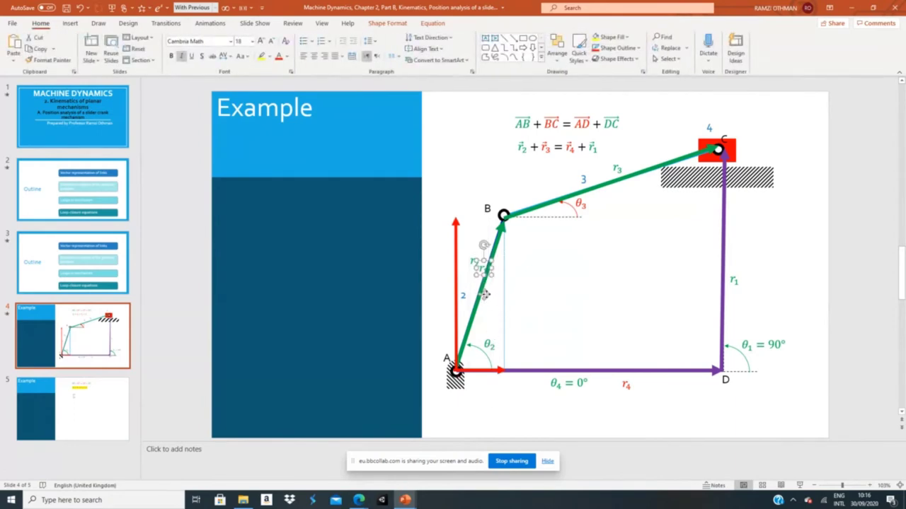
left_click_drag(486, 294, 483, 405)
left_click(486, 383)
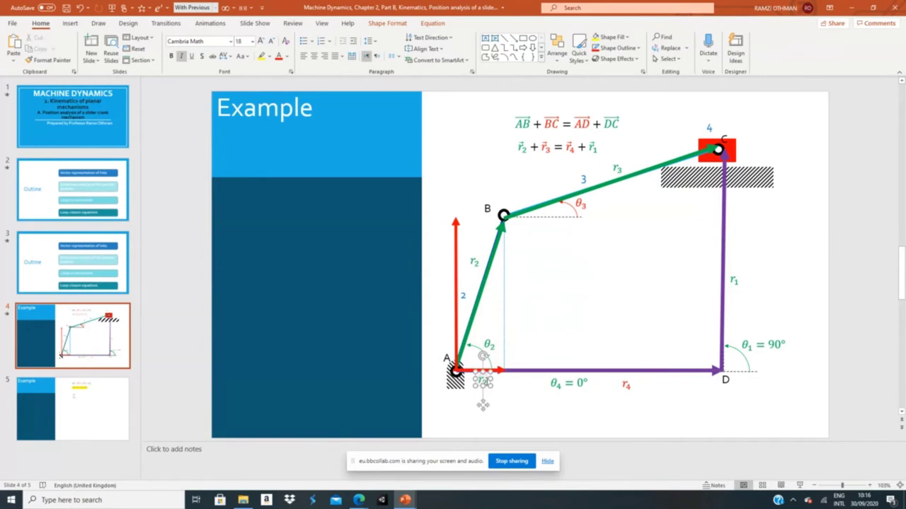
left_click(486, 383)
key("BackSpace")
key("shift+Left")
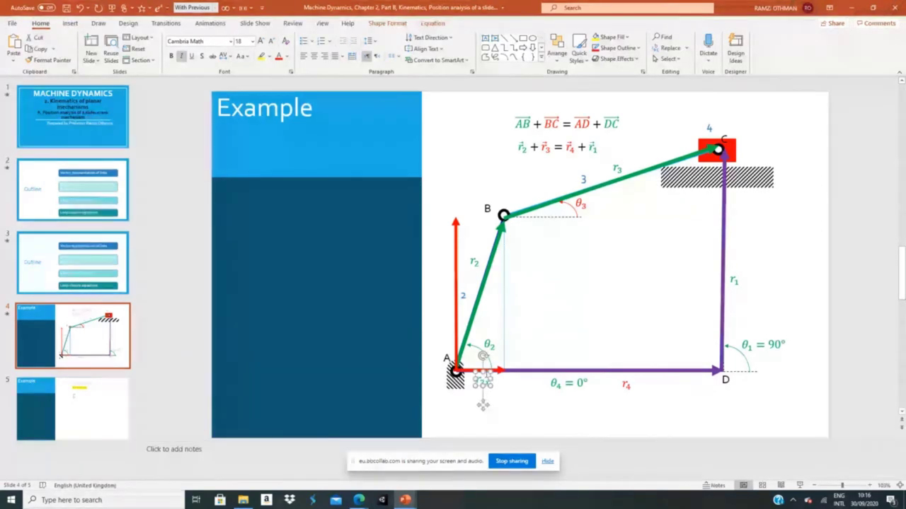
key("BackSpace")
- Duplicate the r₂ₓ label, place it beside the vertical red arrow, and change its subscript to 2y
key("ctrl+d")
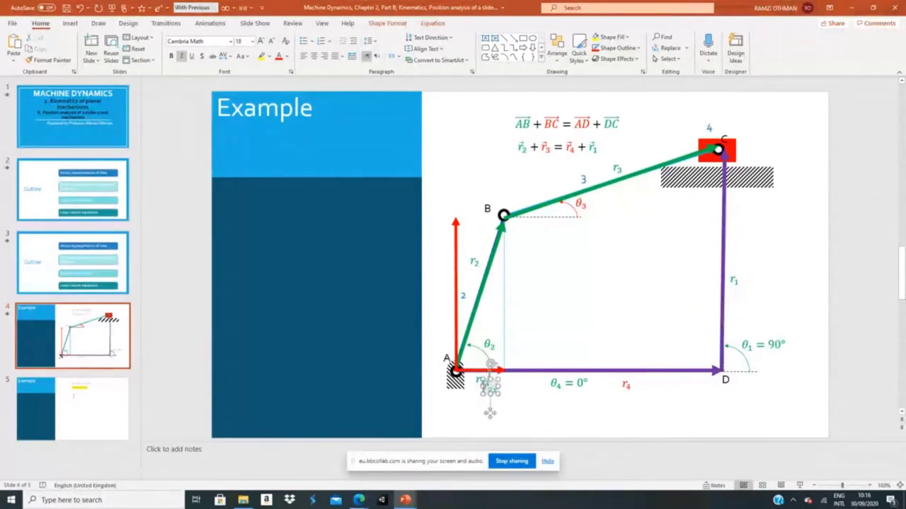
left_click_drag(489, 411, 446, 274)
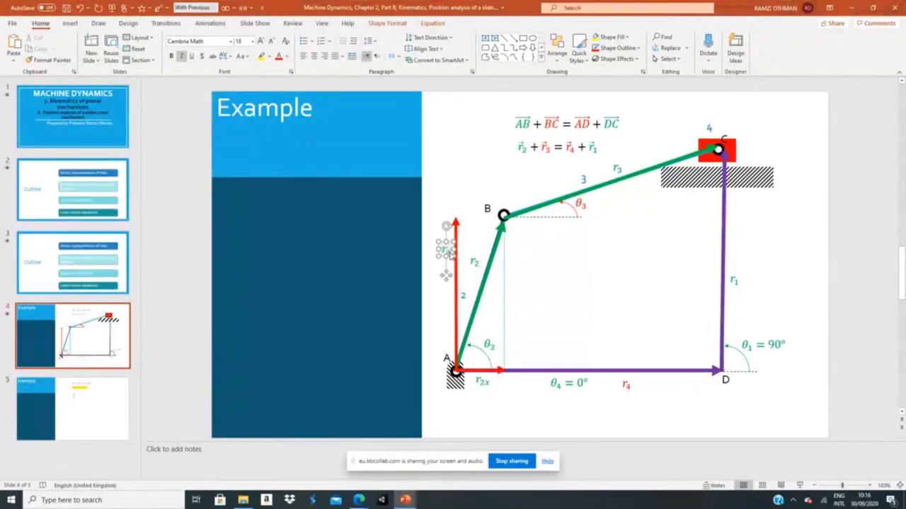
left_click(505, 415)
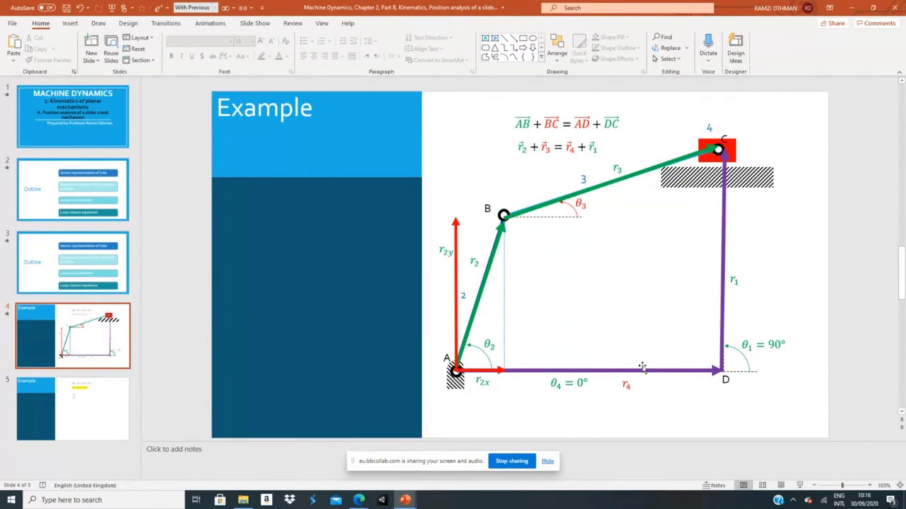
- Extend the two component labels to read r₂ₓ = r₂ cos θ₂ and r₂y = r₂ sin θ₂
left_click(488, 381)
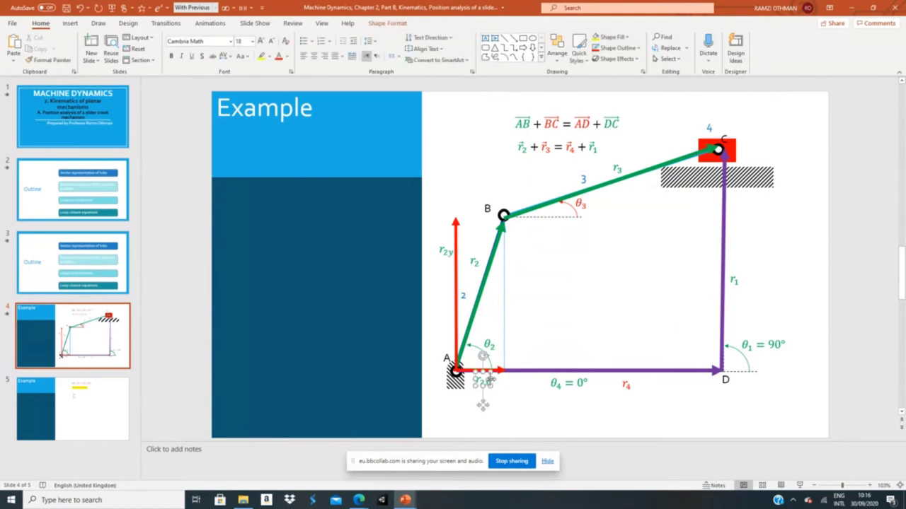
type("=")
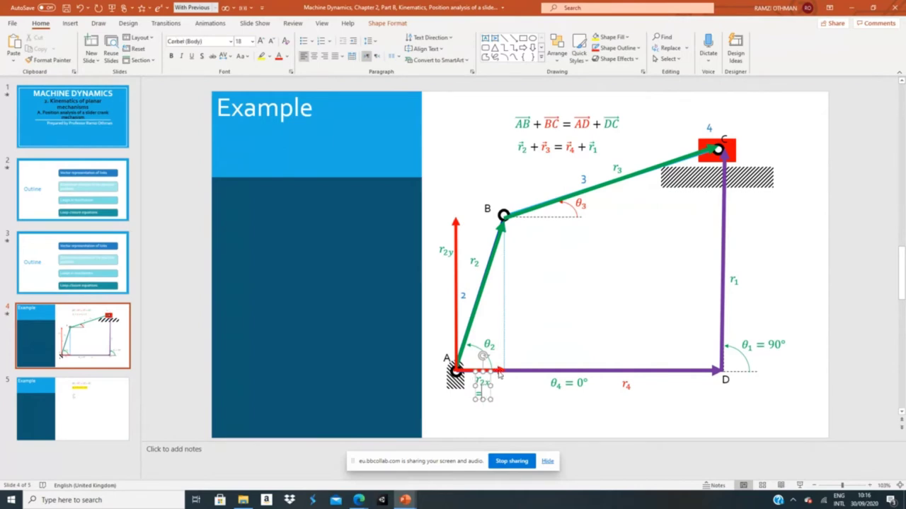
left_click(100, 396)
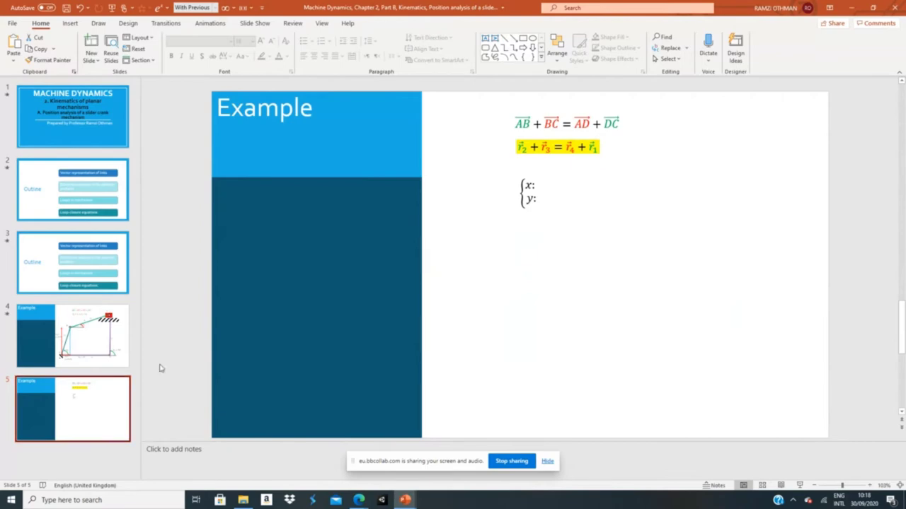
left_click(74, 340)
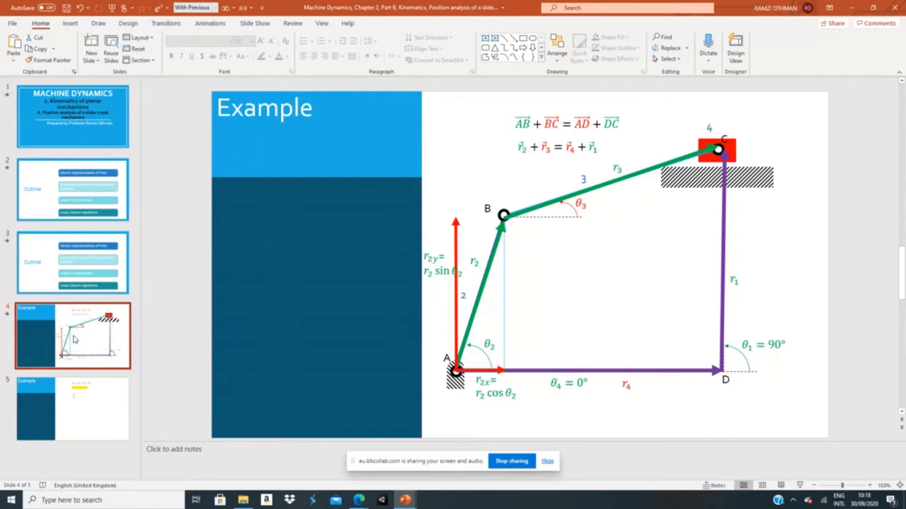
- On slide 5, start the x row of the braced equation with r₂ cos, using a subscript structure for r₂
left_click(86, 398)
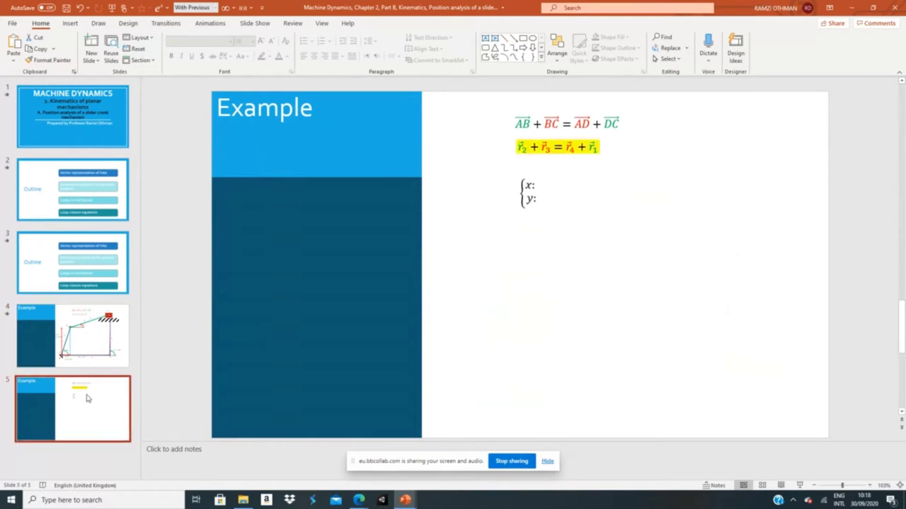
left_click(537, 184)
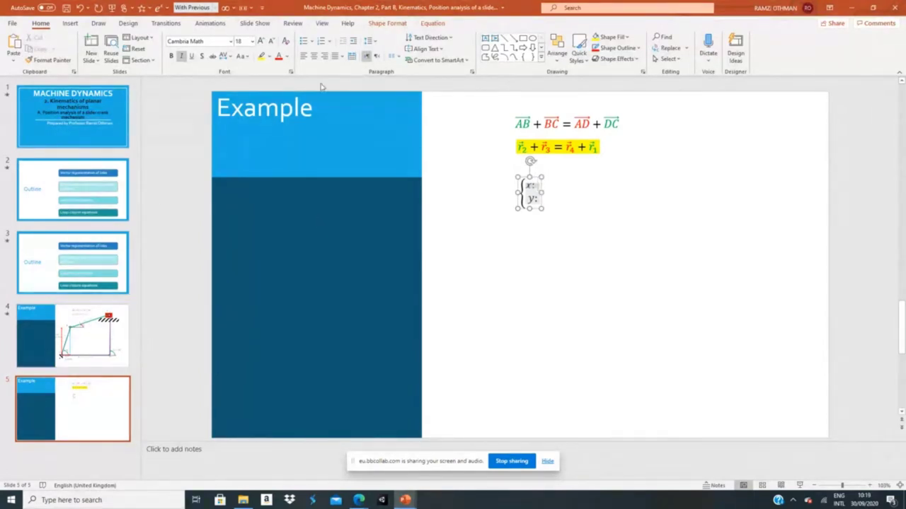
left_click(433, 23)
left_click(435, 45)
left_click(484, 105)
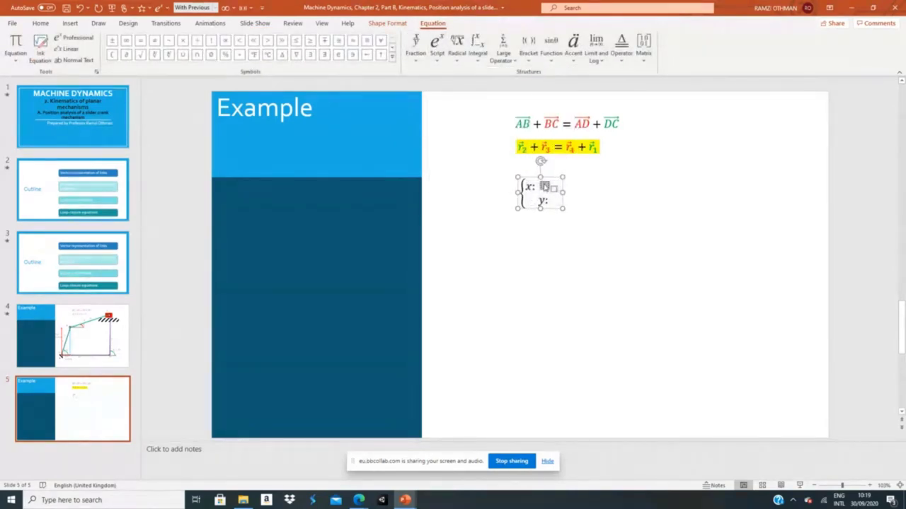
type("r2")
key("Right")
type("cos")
- Add θ with subscript 2 after the cosine in the x row, followed by a plus sign
left_click(437, 46)
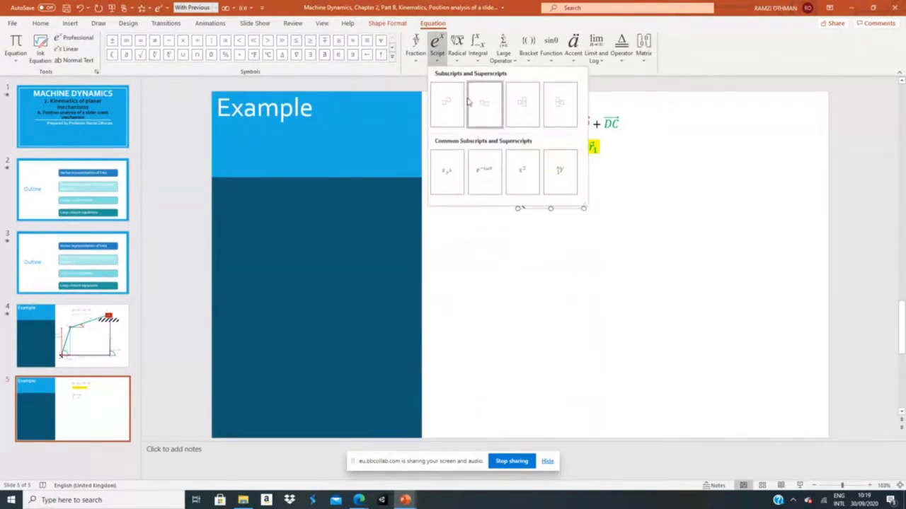
left_click(485, 108)
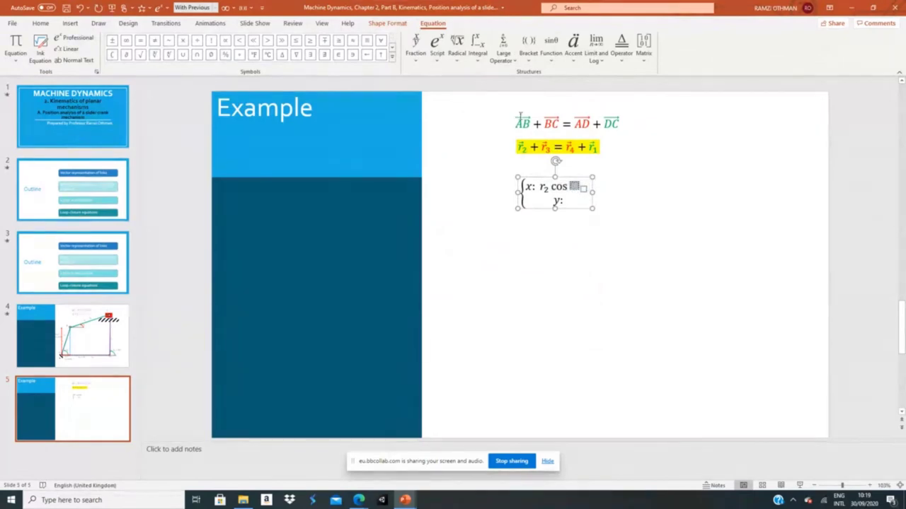
left_click(393, 48)
left_click(393, 48)
left_click(295, 40)
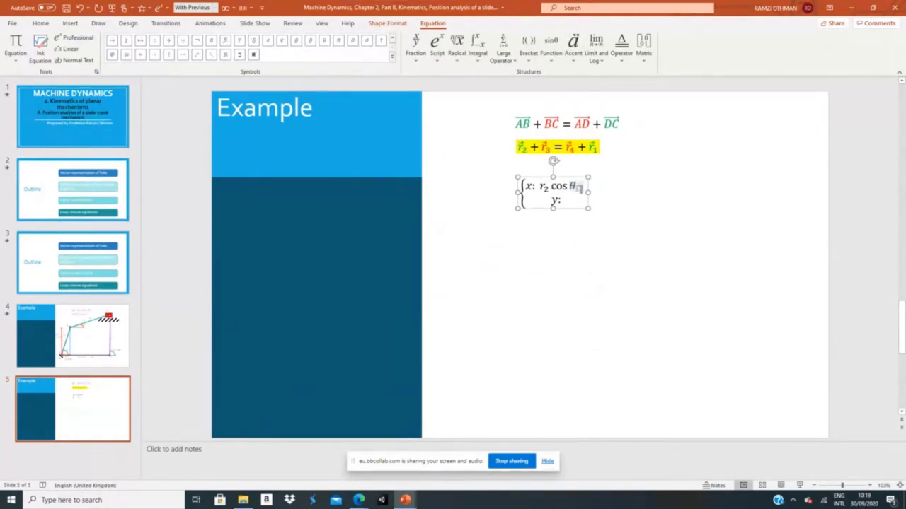
type("2 +")
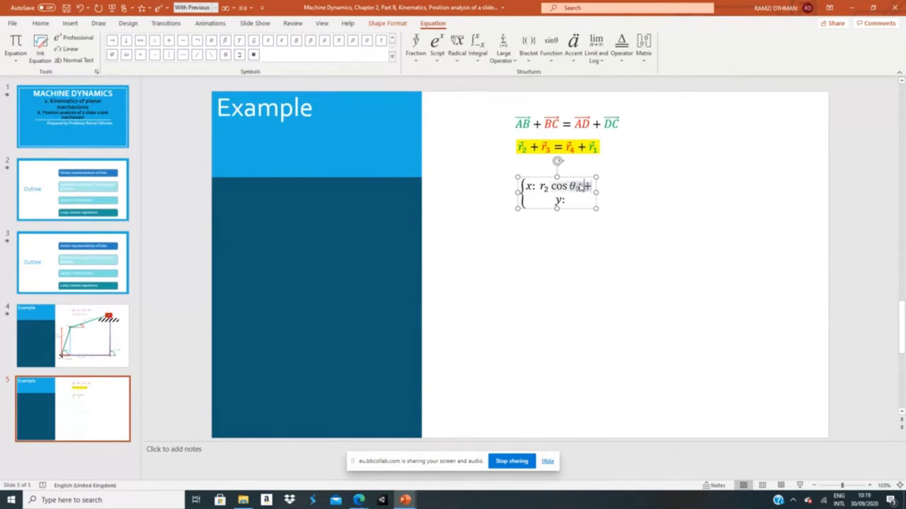
- Repeat the term r₂ cos θ₂ + in the x row until it appears four times
left_click_drag(579, 188, 581, 187)
key("shift+Left")
type("r₂ cos θ₂ +")
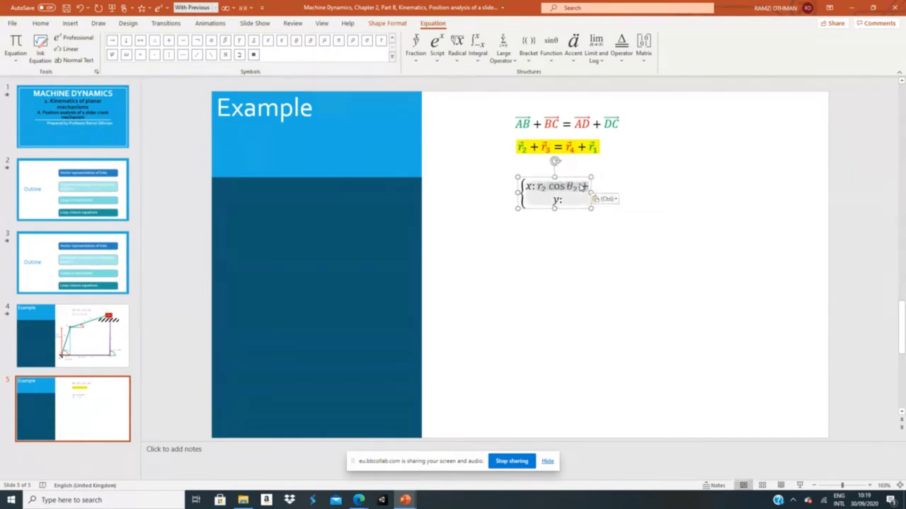
key("ctrl+v")
key("ctrl+v")
key("ctrl+v")
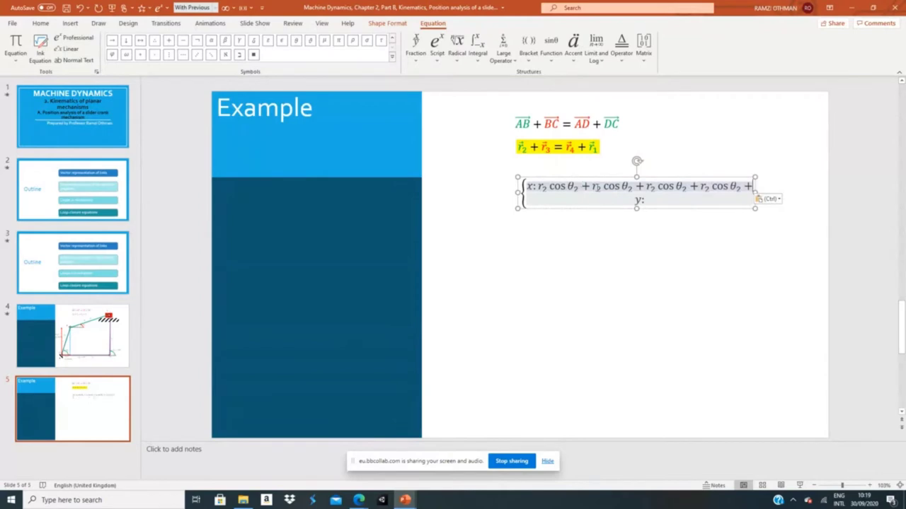
- Change the second term of the x row to r₃ cos θ₃ and replace the plus sign after it with an equals sign
left_click(600, 190)
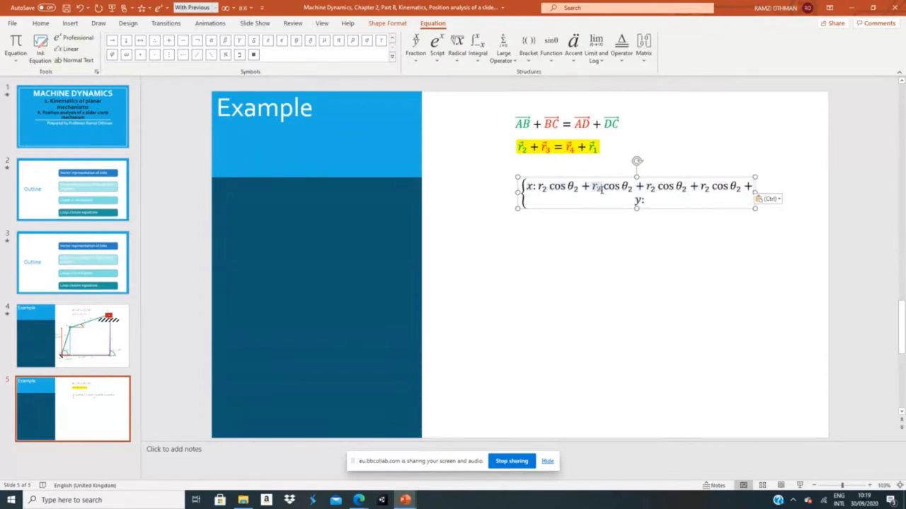
type("3")
key("Right")
key("Right")
key("Right")
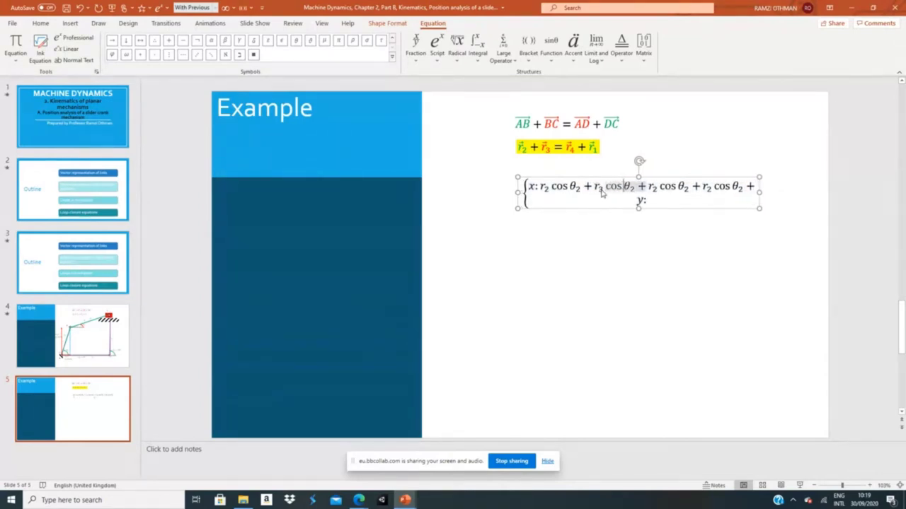
key("Right")
key("Right")
key("Right")
key("BackSpace")
type("3")
type("3")
key("BackSpace")
type("=")
- Change both subscripts of the third x-row term to 4 so it reads r₄ cos θ₄
key("Right")
key("Right")
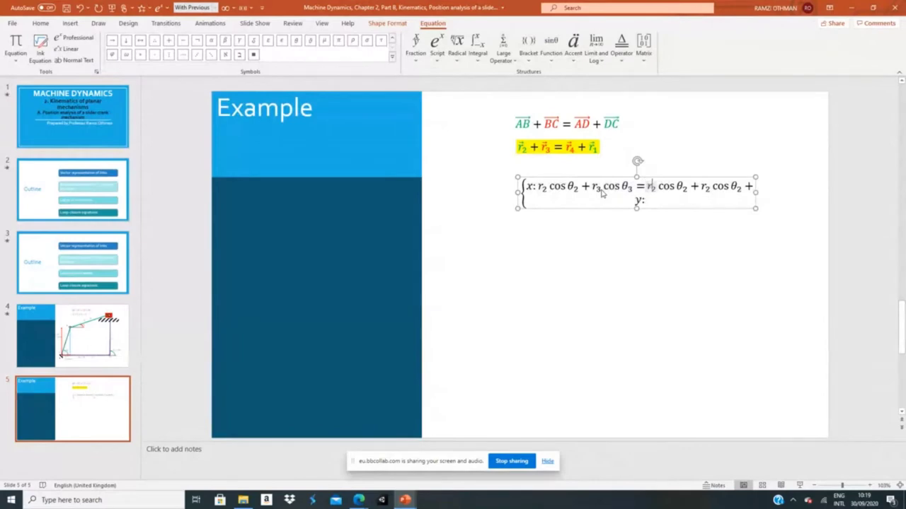
key("Right")
key("Right")
key("BackSpace")
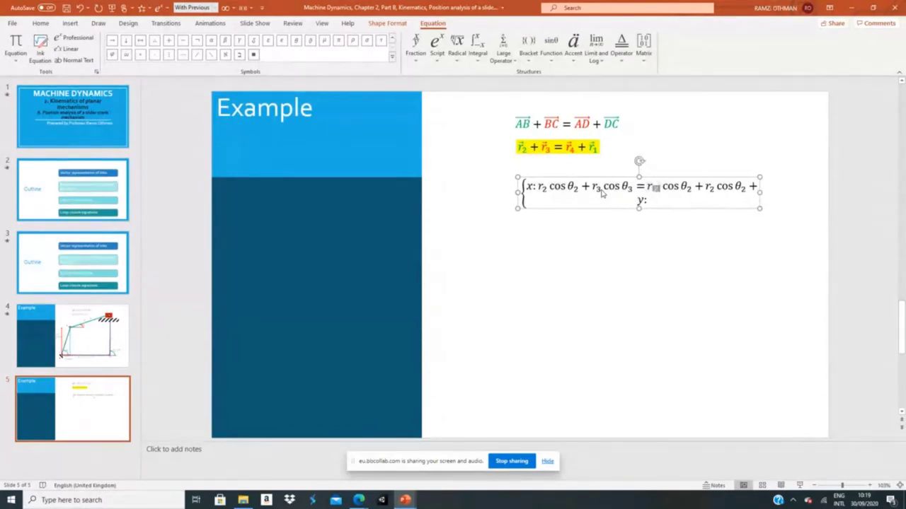
type("4")
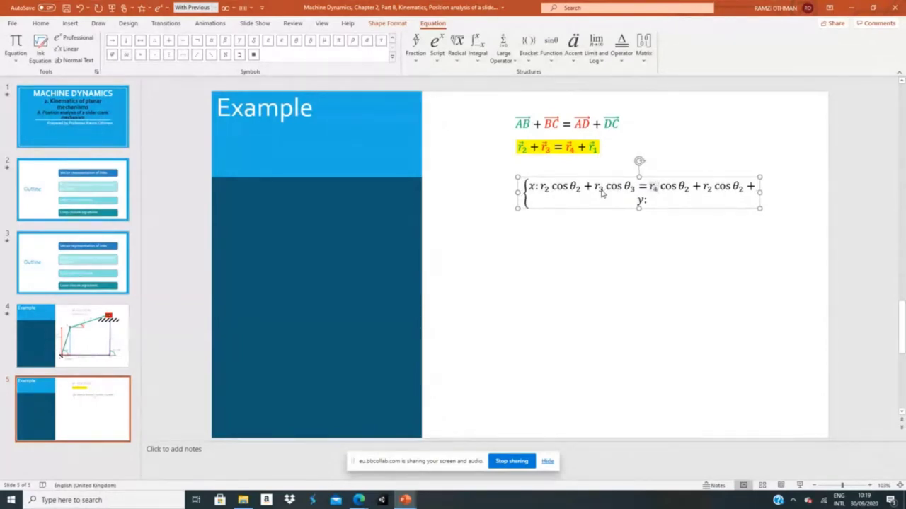
key("Right")
key("Right")
key("Right")
key("Right")
key("Right")
type("4")
- Change the last x-row term to r₁ cos θ₁ and delete the trailing plus sign
key("Right")
key("Right")
key("Right")
type("1")
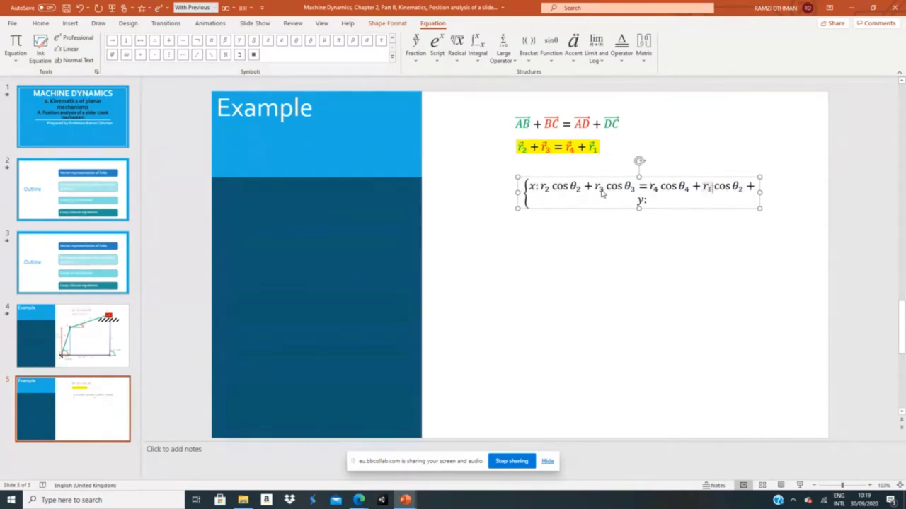
key("Right")
key("Right")
key("Right")
key("Right")
type("1")
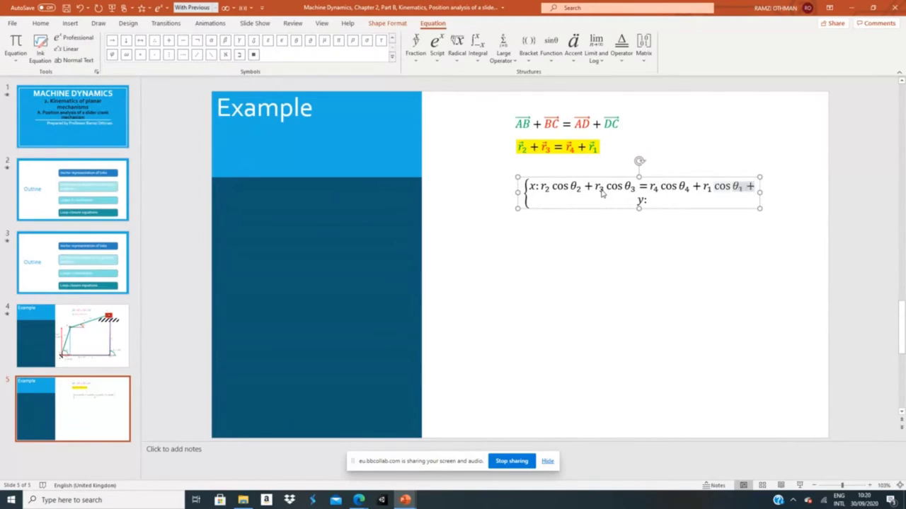
key("Right")
key("BackSpace")
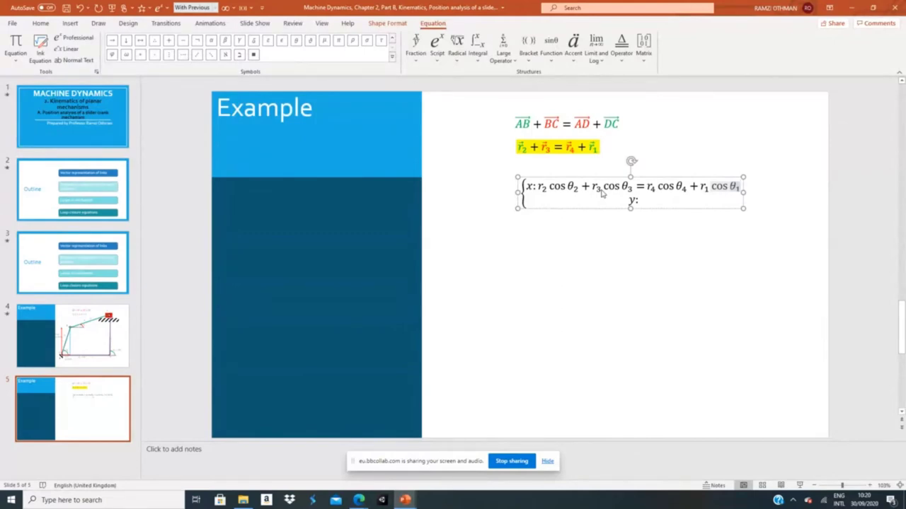
- Color r₂, θ₂ and r₃ in the x row green
left_click(541, 188)
double_click(542, 188)
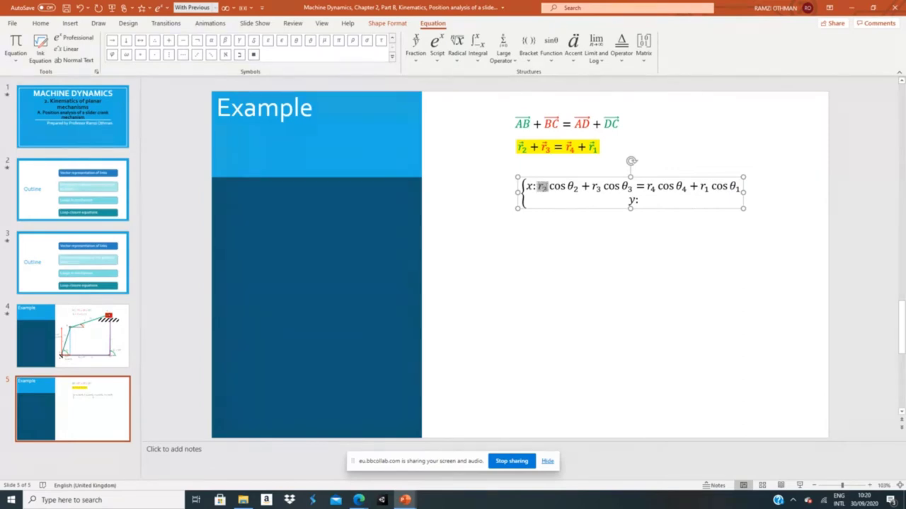
left_click(36, 25)
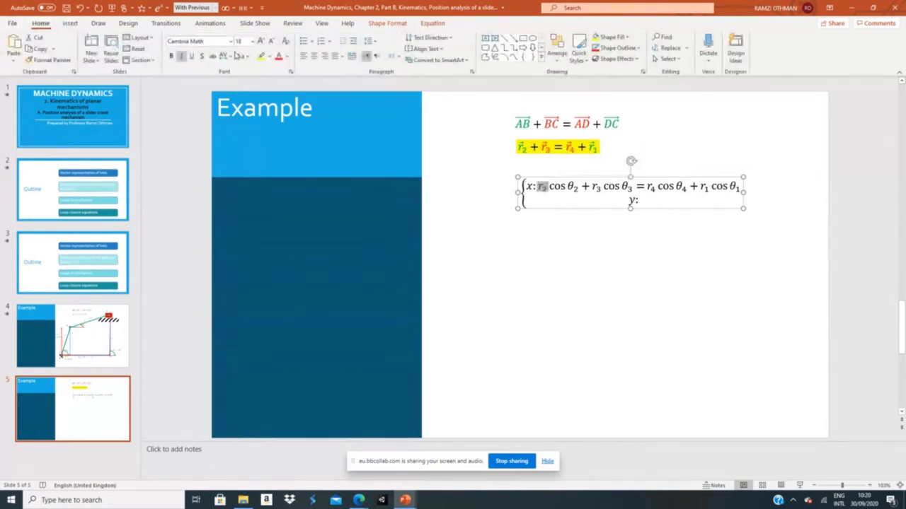
left_click(288, 60)
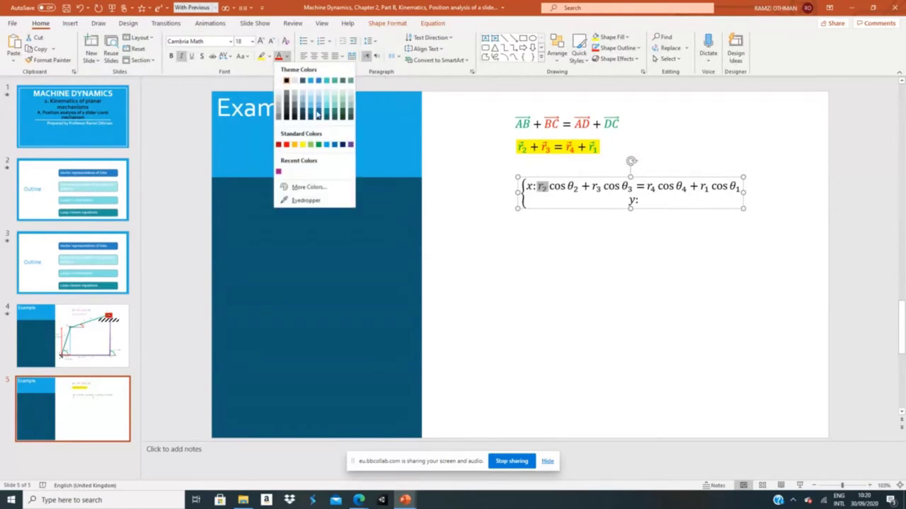
left_click(319, 148)
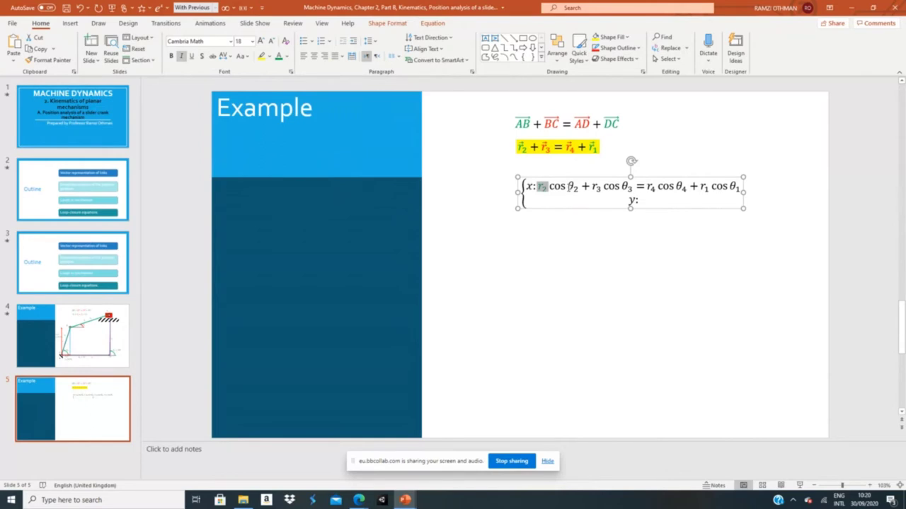
double_click(573, 187)
double_click(597, 186)
- Color θ₄, r₁ and θ₁ on the other side of the x-row equation green
double_click(649, 186)
double_click(679, 186)
double_click(681, 187)
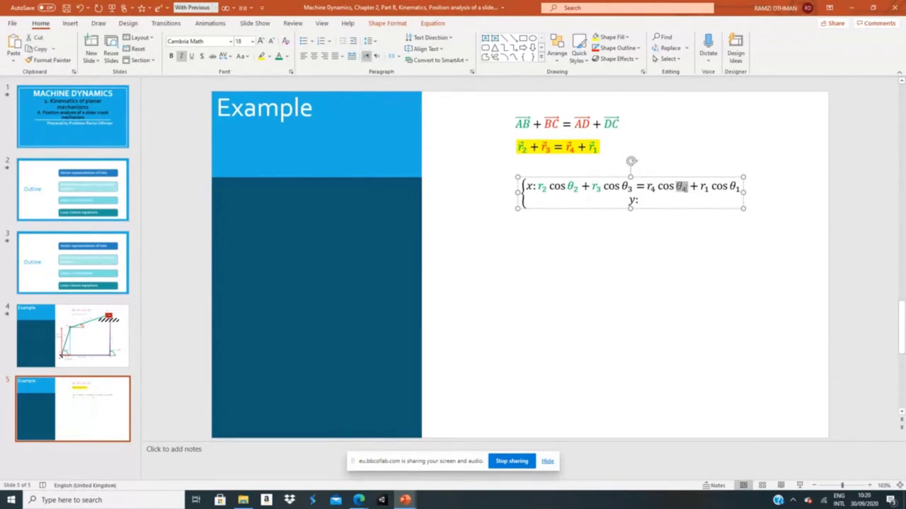
left_click(280, 56)
double_click(704, 186)
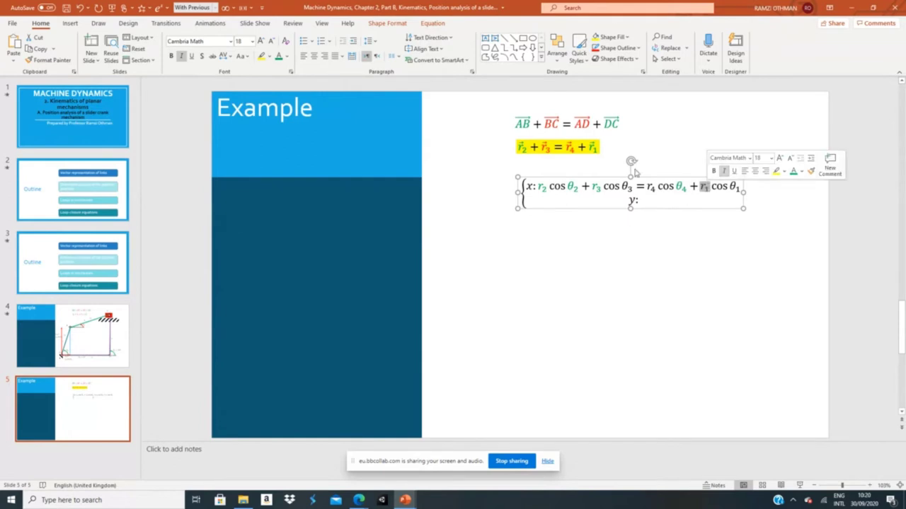
left_click(280, 57)
left_click(733, 187)
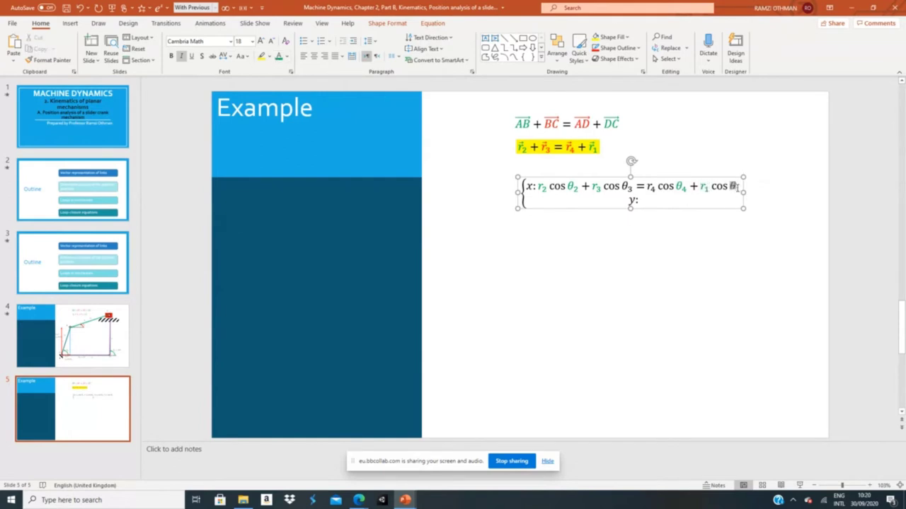
double_click(733, 186)
left_click(280, 57)
- Color θ₃ and r₄ in the x row red
double_click(627, 187)
left_click(287, 56)
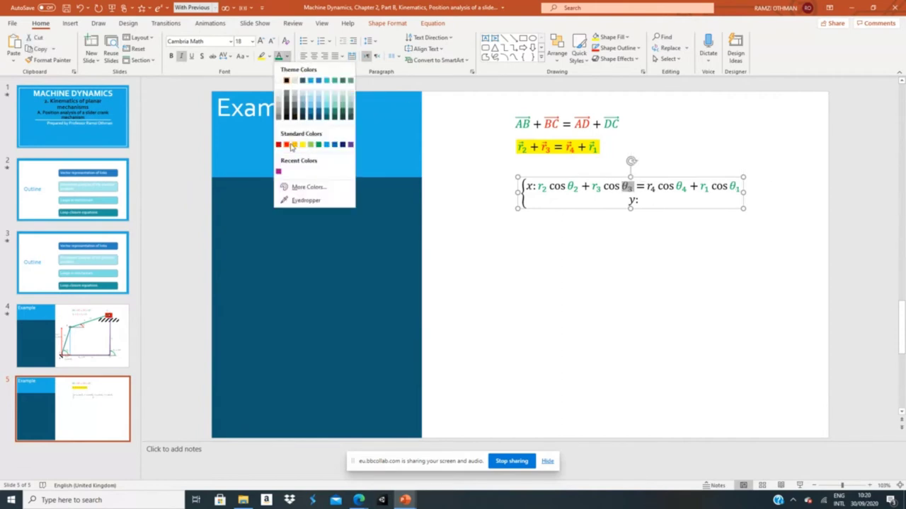
left_click(290, 145)
double_click(650, 187)
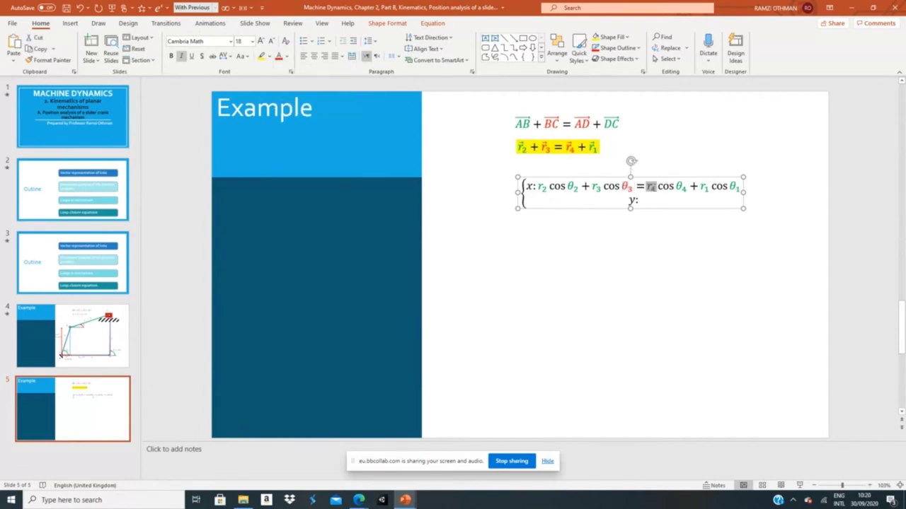
left_click(279, 58)
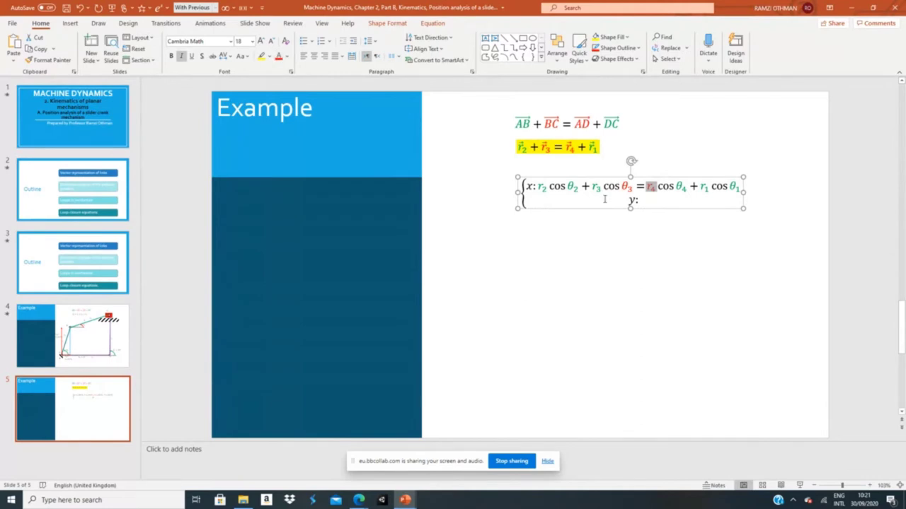
- Copy the whole colored x-row expression after its label into the y row
double_click(538, 186)
left_click_drag(538, 186, 728, 194)
key("ctrl+c")
left_click(646, 202)
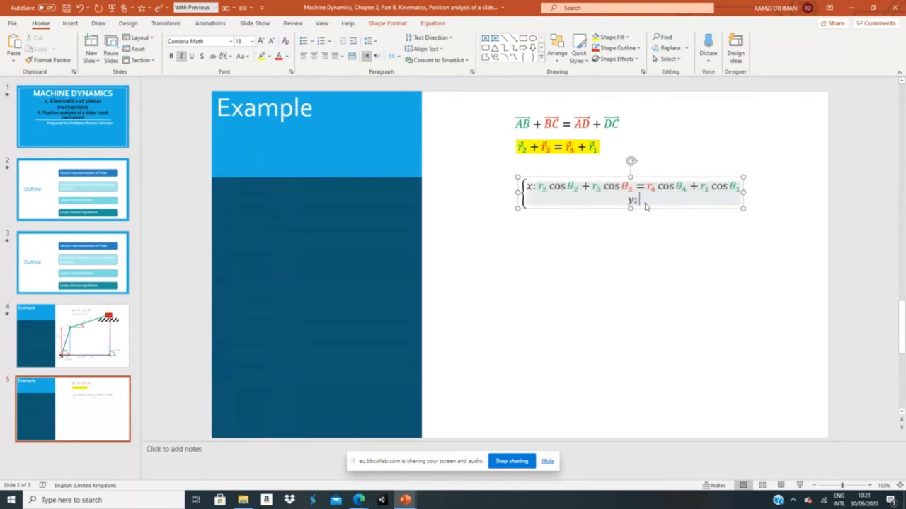
key("ctrl+v")
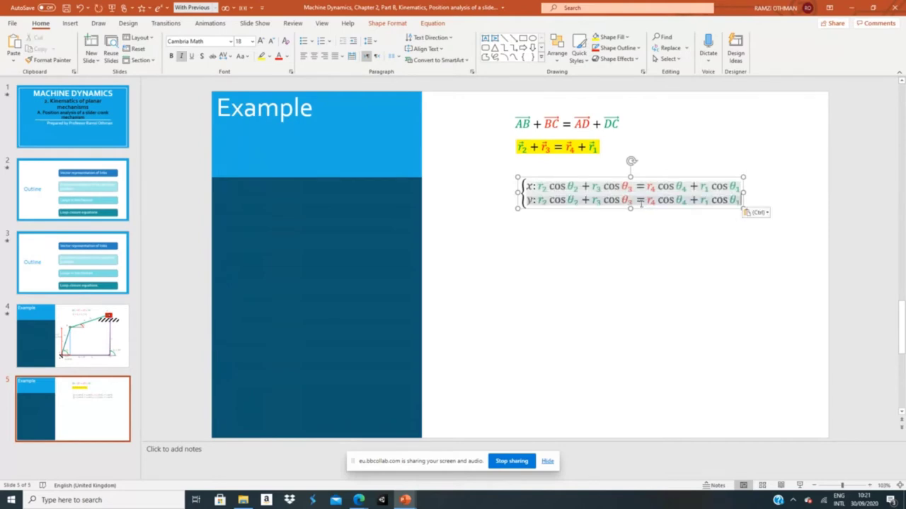
- Replace cos with sin in the first two terms of the y row, giving r₂ sin θ₂ + r₃ sin θ₃
left_click(561, 200)
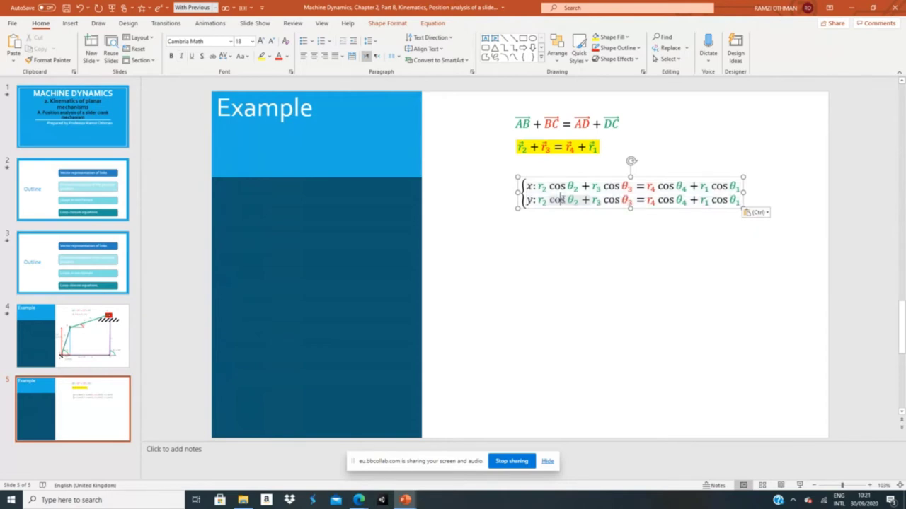
key("BackSpace")
key("BackSpace")
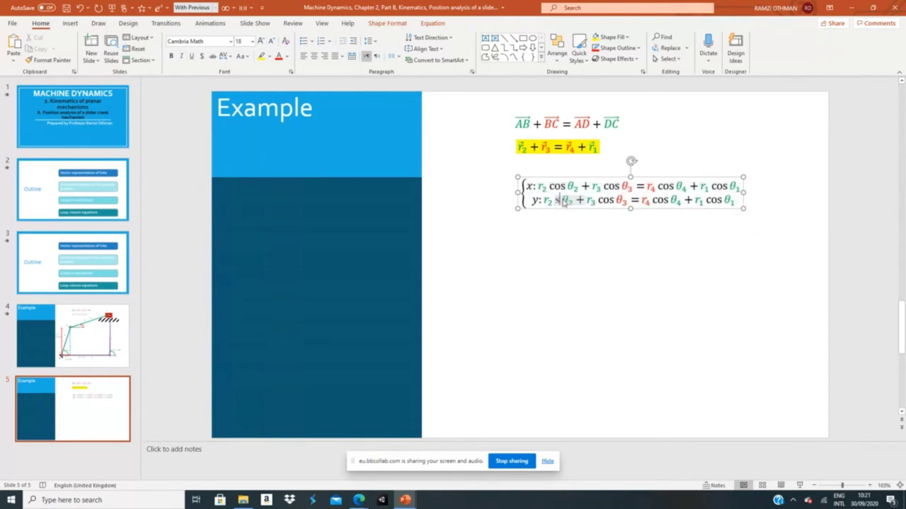
type("in")
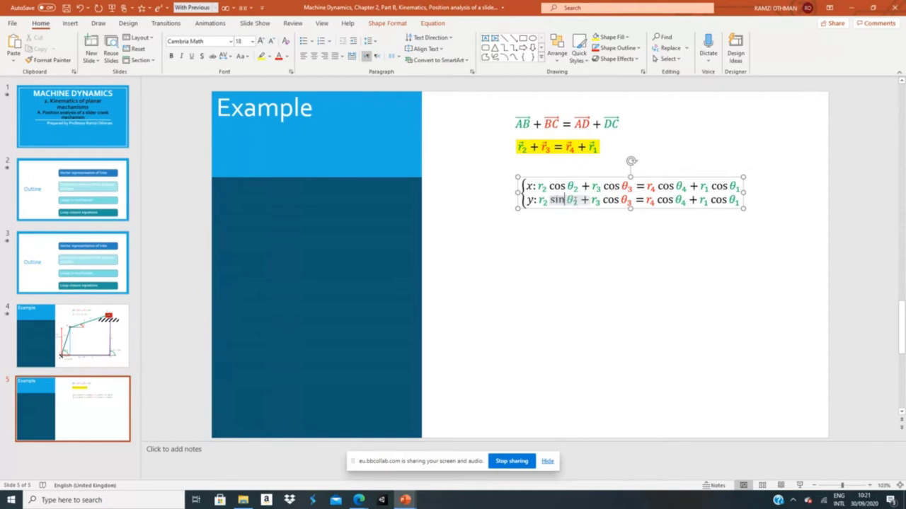
left_click(614, 203)
key("BackSpace")
key("BackSpace")
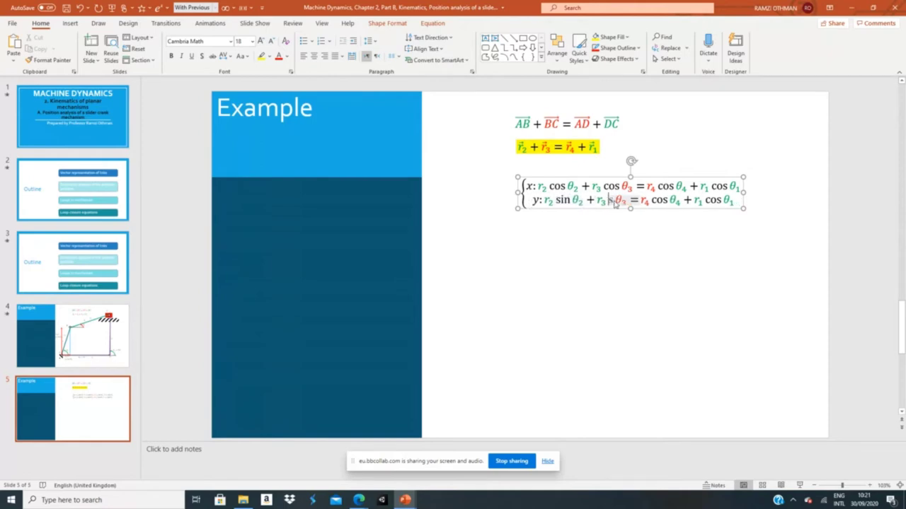
type("in")
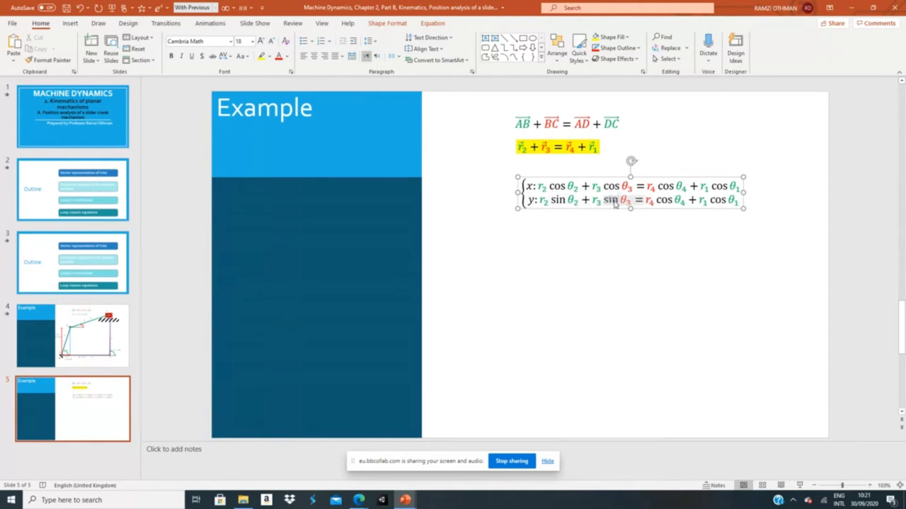
- Replace cos with sin in the r₄ term of the y row
key("Right")
key("Right")
key("Right")
key("Right")
key("Right")
key("Right")
key("Right")
key("Right")
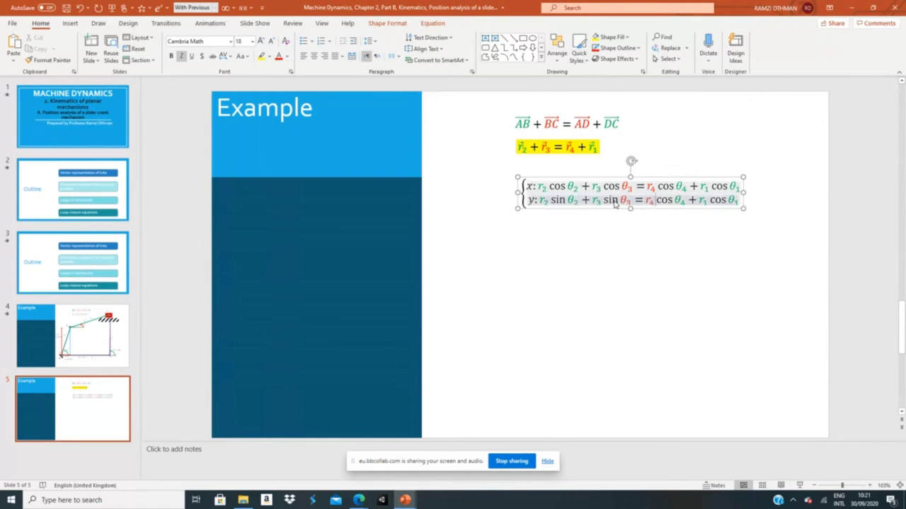
key("Right")
key("Right")
key("BackSpace")
key("BackSpace")
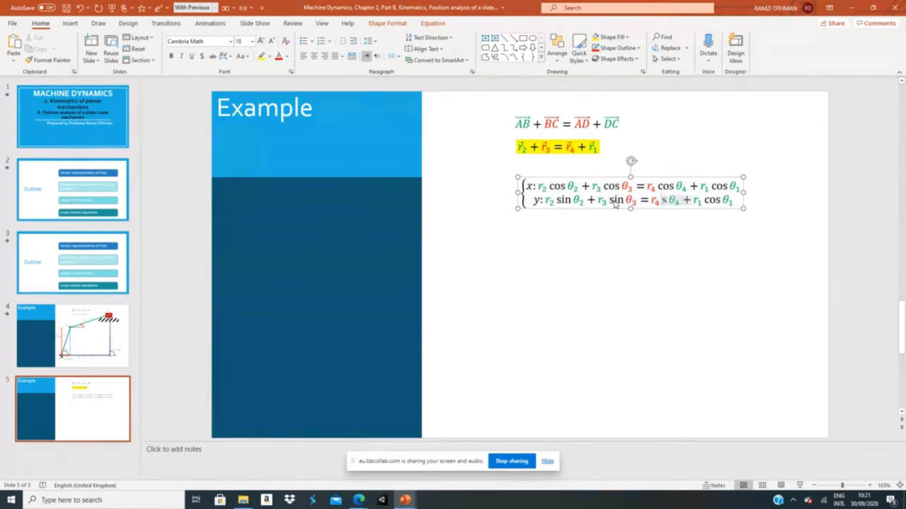
type("in")
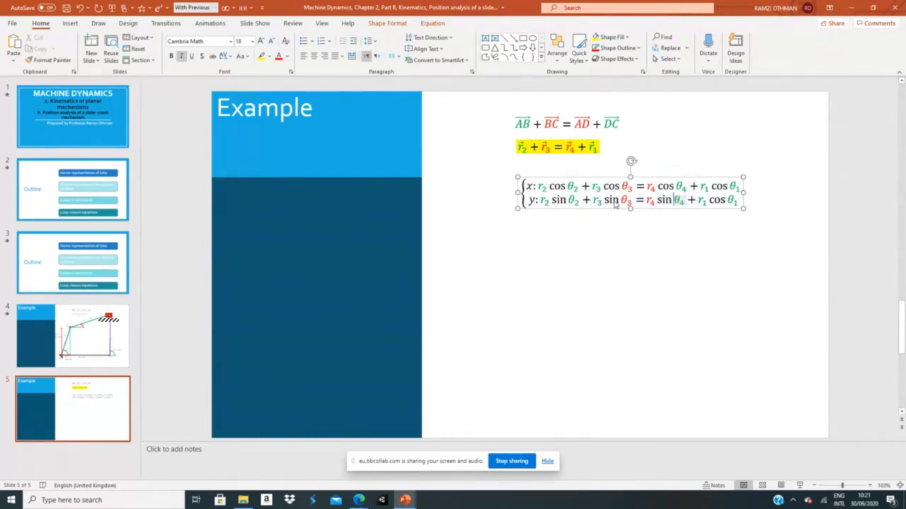
- Replace cos with sin in the r₁ term of the y row
key("Right")
key("Right")
key("Right")
key("Right")
key("Right")
key("Right")
key("BackSpace")
key("BackSpace")
key("Right")
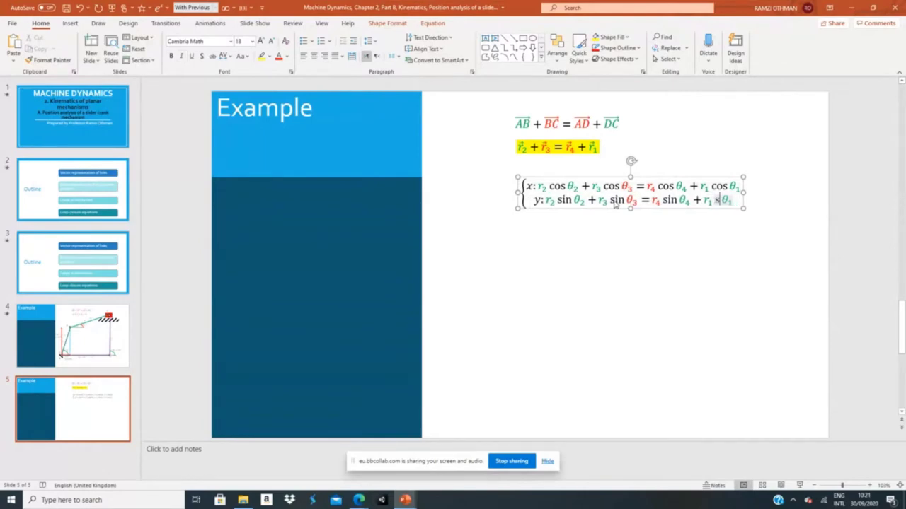
type("in")
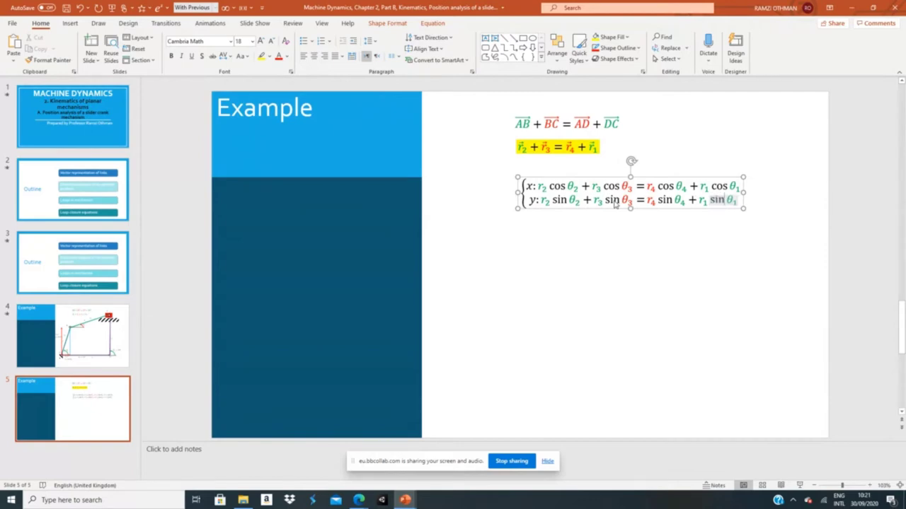
- Review the highlighted vector equation against its x and y projections, checking the angles in slide 4's diagram before returning to slide 5
left_click(544, 147)
left_click(499, 147)
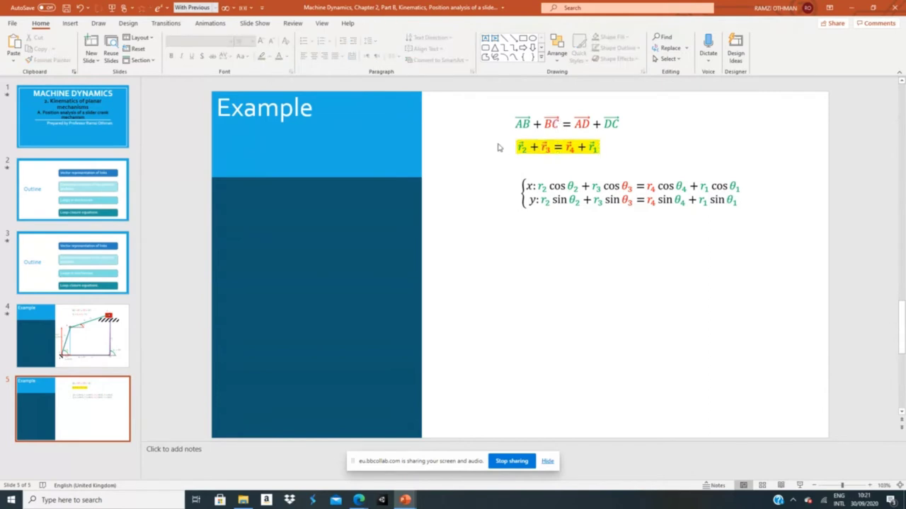
left_click(519, 146)
left_click_drag(520, 146, 613, 141)
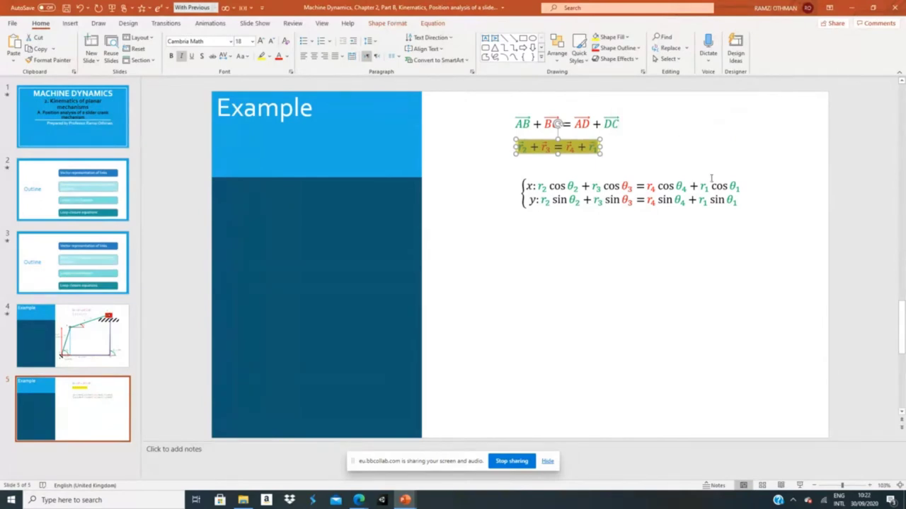
left_click(637, 187)
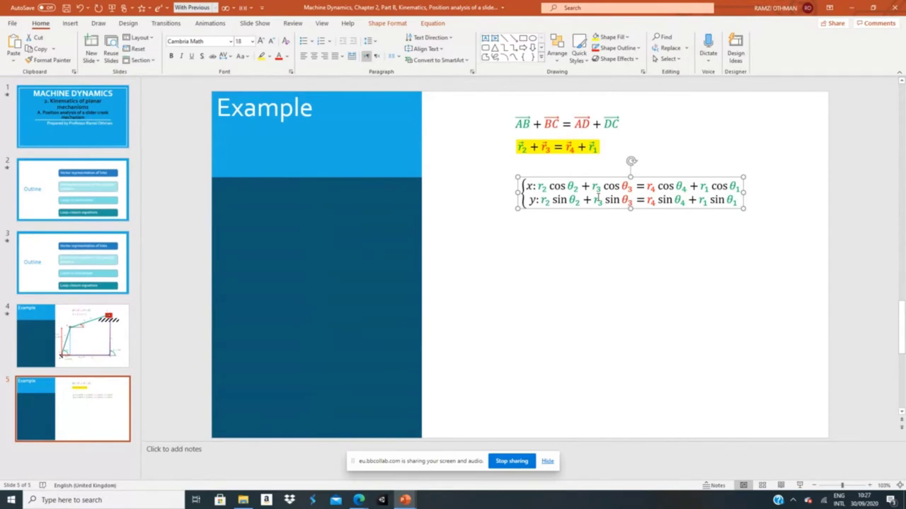
left_click(95, 360)
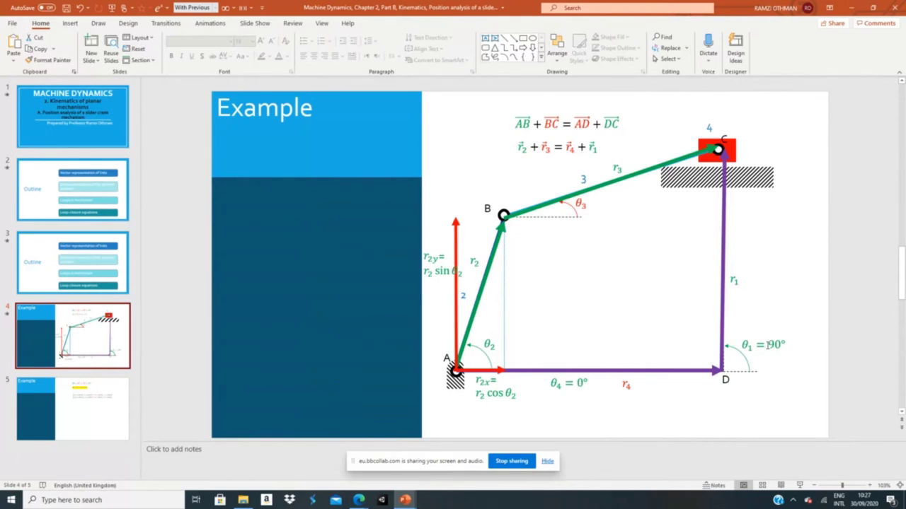
left_click(104, 408)
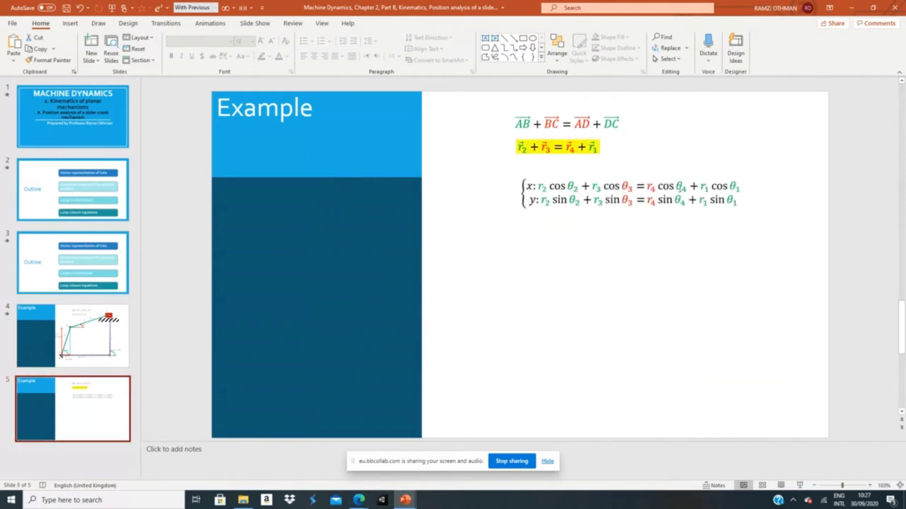
- Copy the θ₄ = 0° and θ₁ = 90° labels from slide 4 to slide 5, side by side beneath the projection equations
left_click(95, 338)
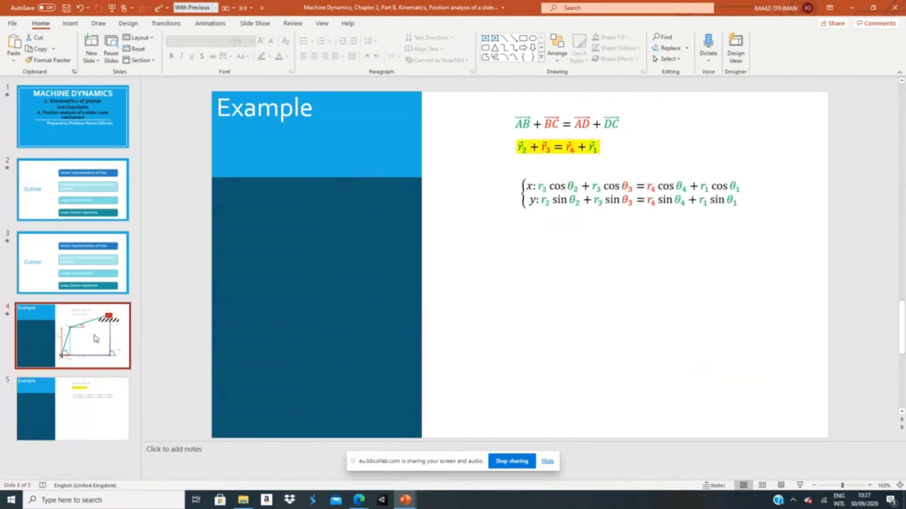
left_click(574, 380)
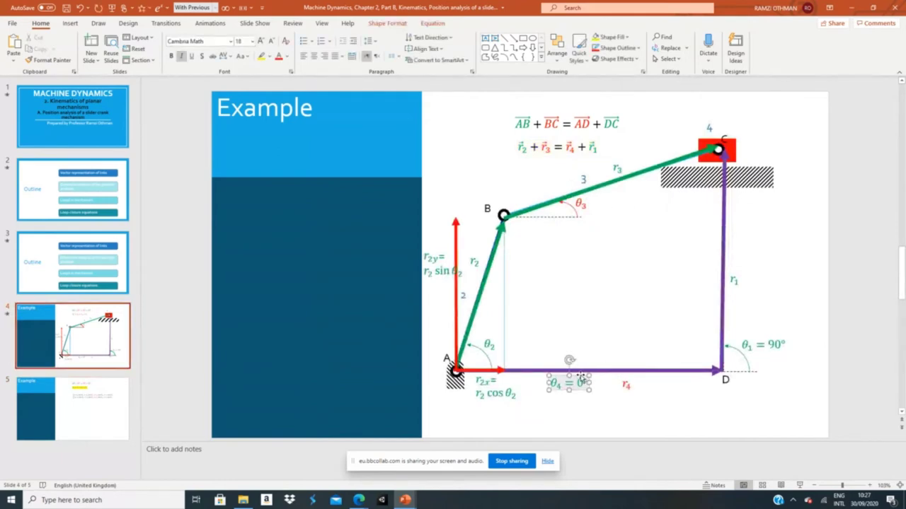
left_click(761, 340, "shift")
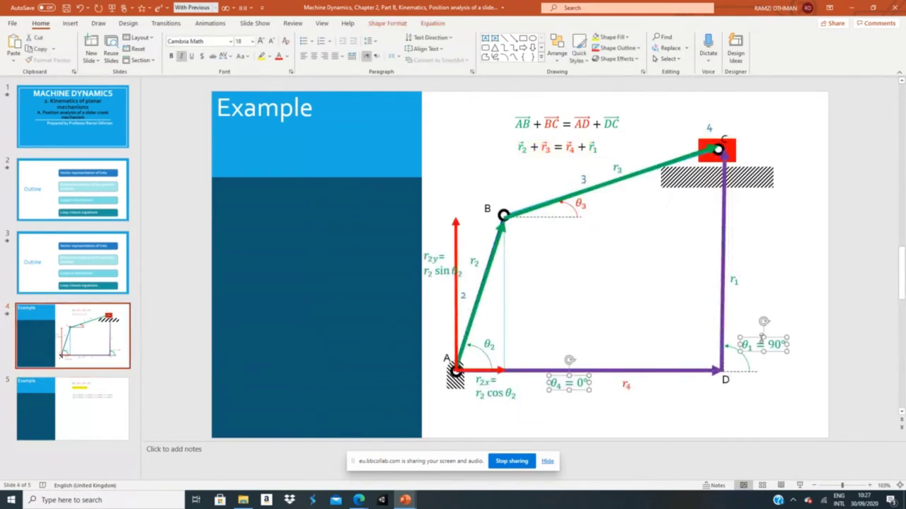
key("ctrl+c")
left_click(120, 395)
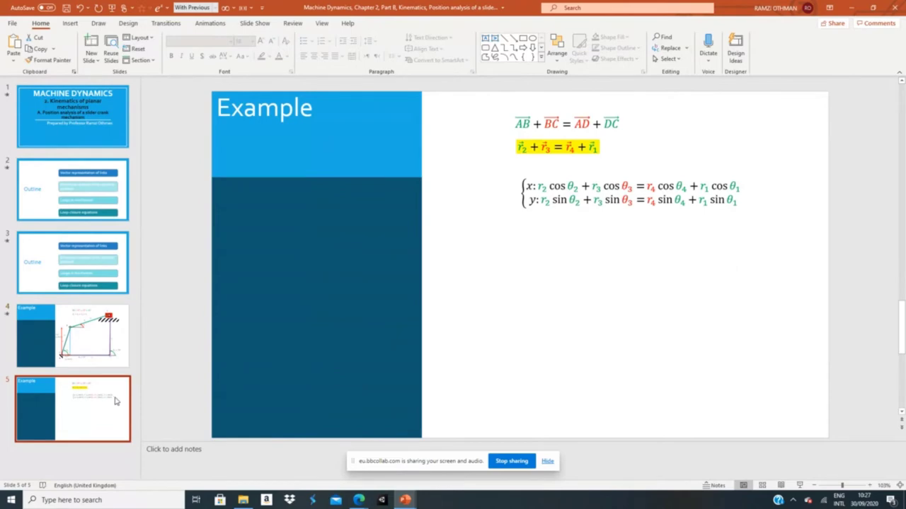
key("ctrl+v")
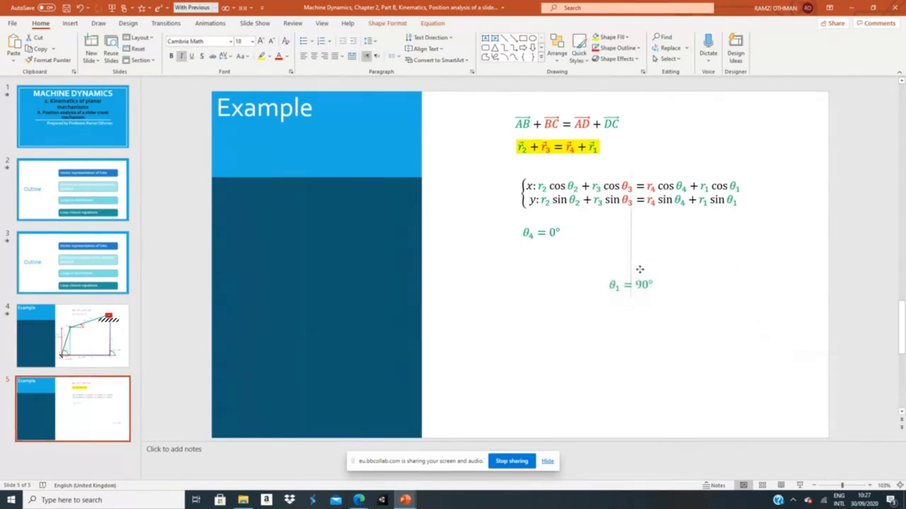
left_click_drag(639, 269, 638, 225)
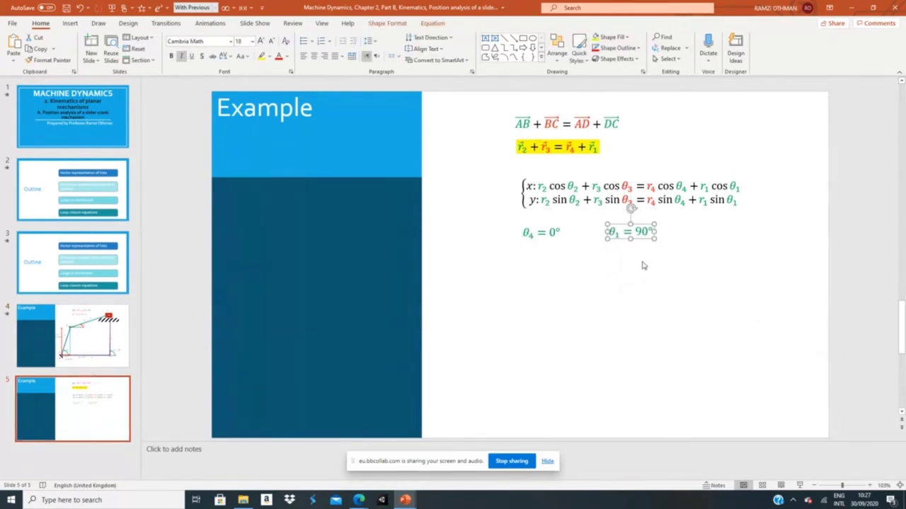
- Duplicate the x and y projection system and place the copy below the θ₄ and θ₁ values
left_click(711, 182)
left_click(720, 177)
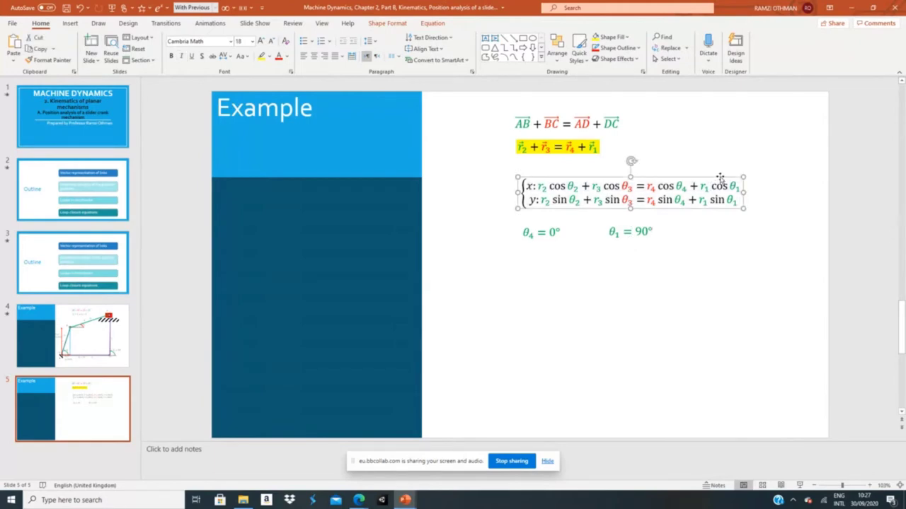
key("ctrl+d")
left_click_drag(720, 179, 733, 262)
left_click(720, 308)
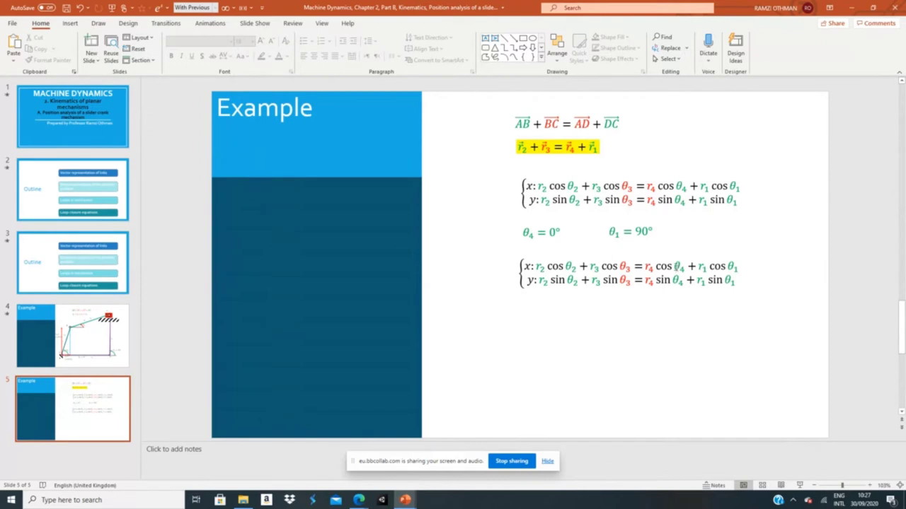
- Remove cos θ₄ from the copied x row, leaving r₄ + r₁ cos θ₁ after the equals sign
left_click_drag(657, 266, 676, 264)
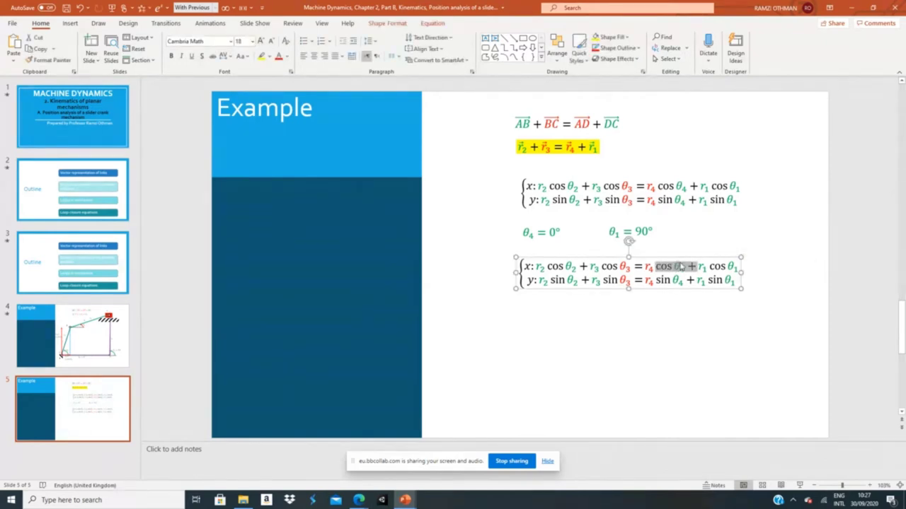
key("Left")
key("Right")
key("Right")
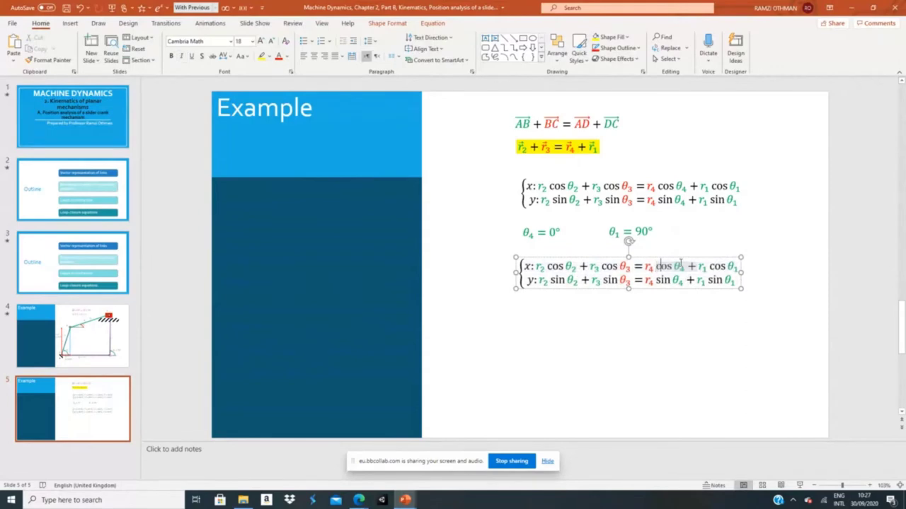
key("Delete")
key("Delete")
key("Delete")
key("Delete")
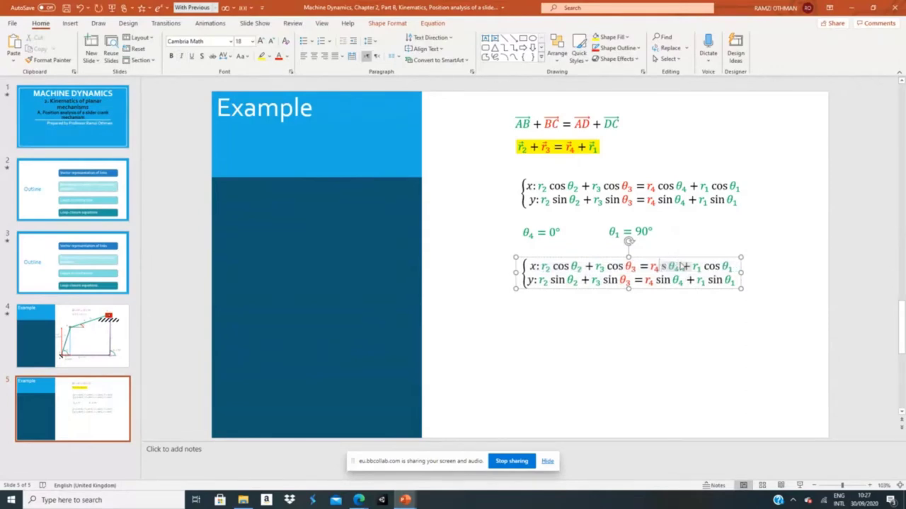
key("Delete")
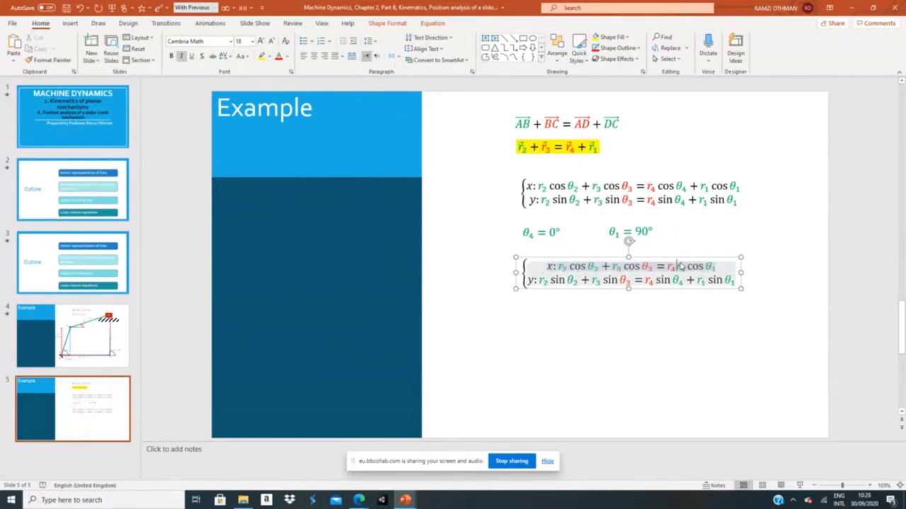
type("+ r₁")
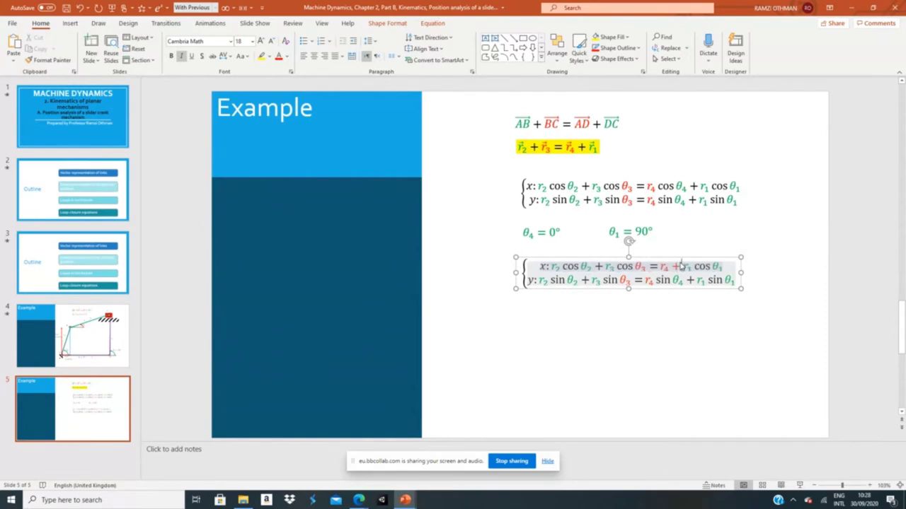
- Color the plus sign after r₄ in the copied x row black
key("shift+Left")
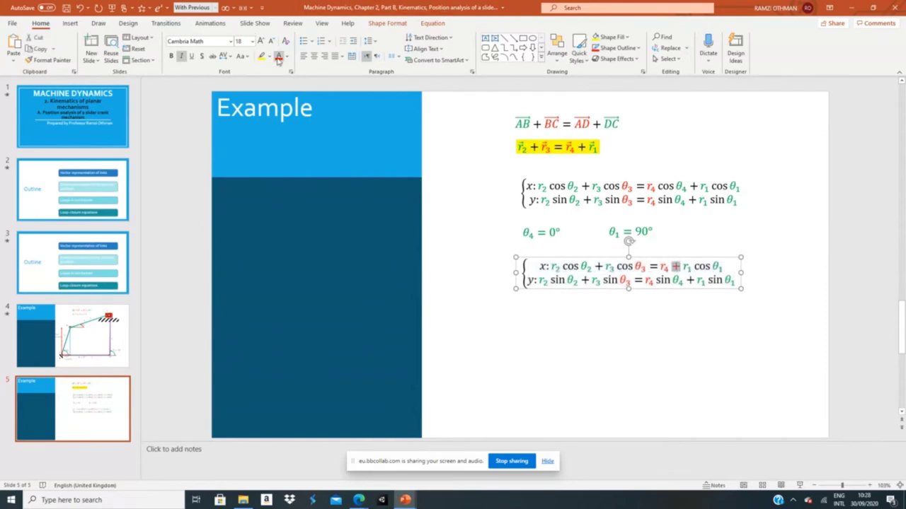
left_click(286, 56)
left_click(288, 84)
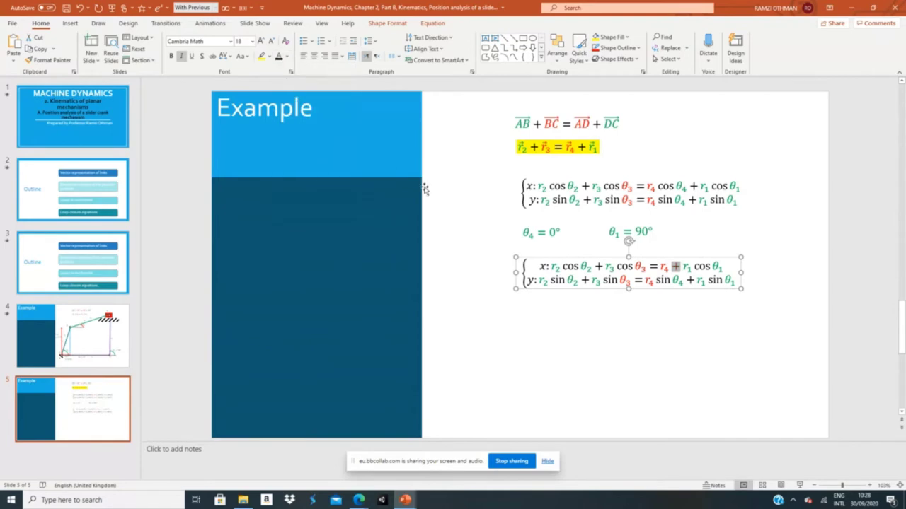
left_click(690, 333)
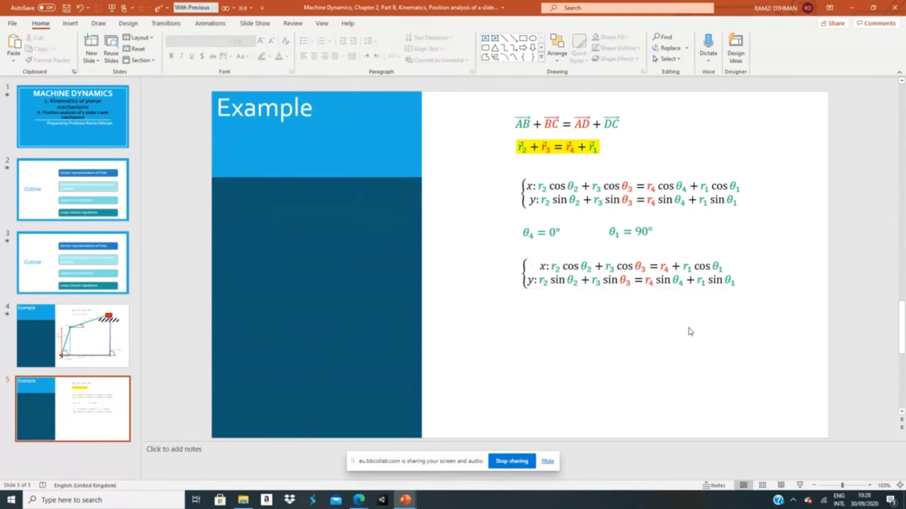
- Delete the r₄ sin θ₄ term and its plus sign from the copied y row
left_click(669, 281)
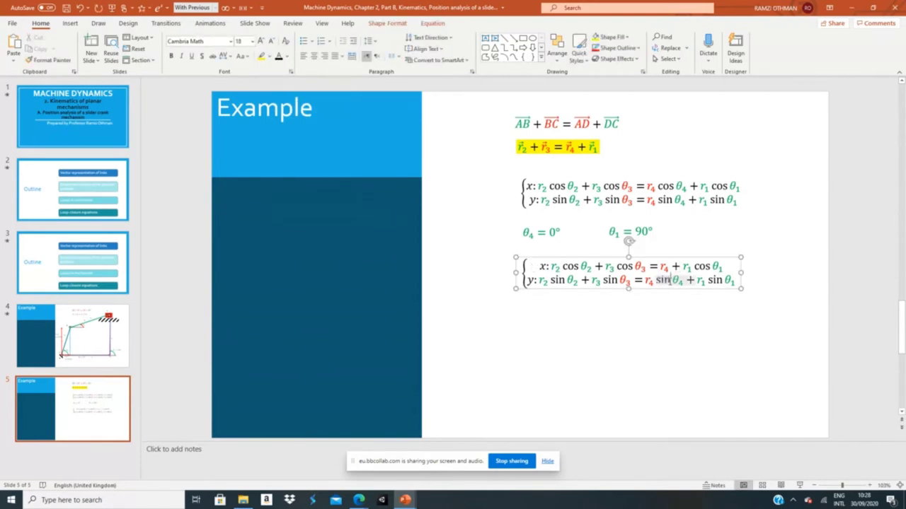
left_click_drag(620, 281, 696, 281)
left_click(652, 281)
left_click(643, 280)
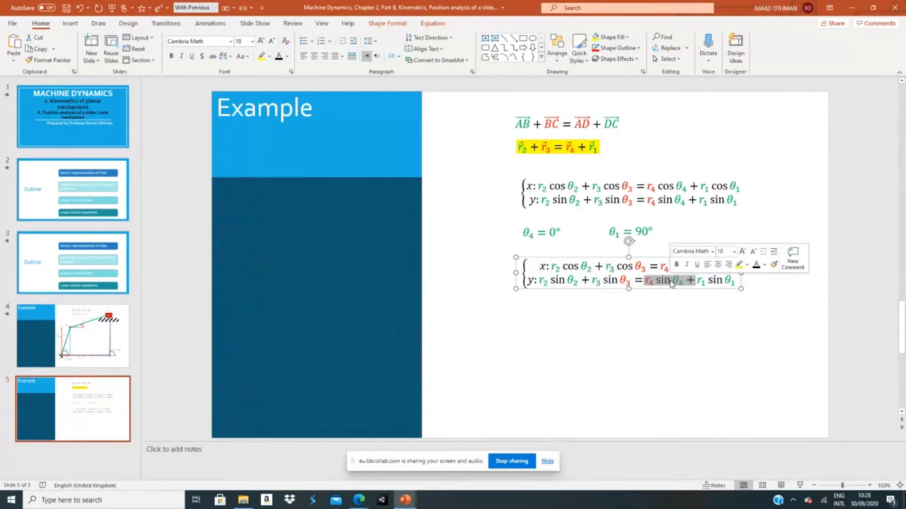
key("Delete")
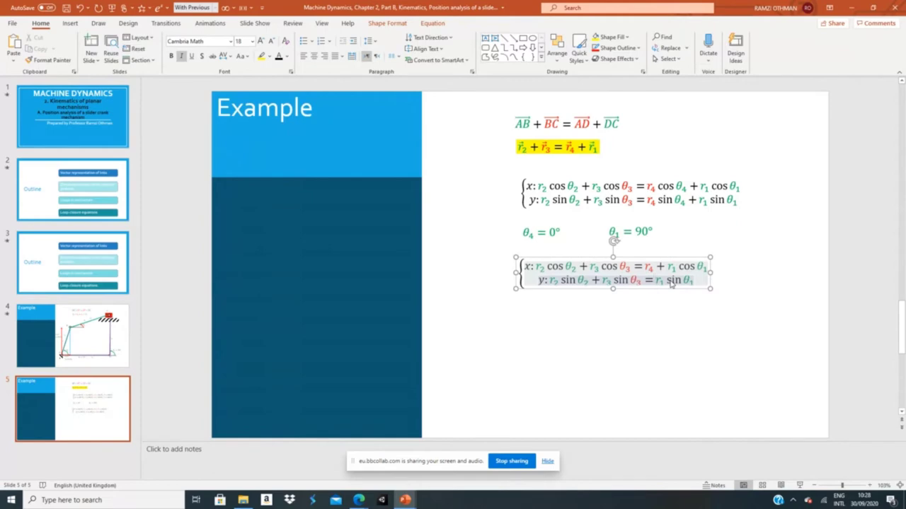
- Delete the + r₁ cos θ₁ term from the copied x row so it ends in r₄
left_click(698, 266)
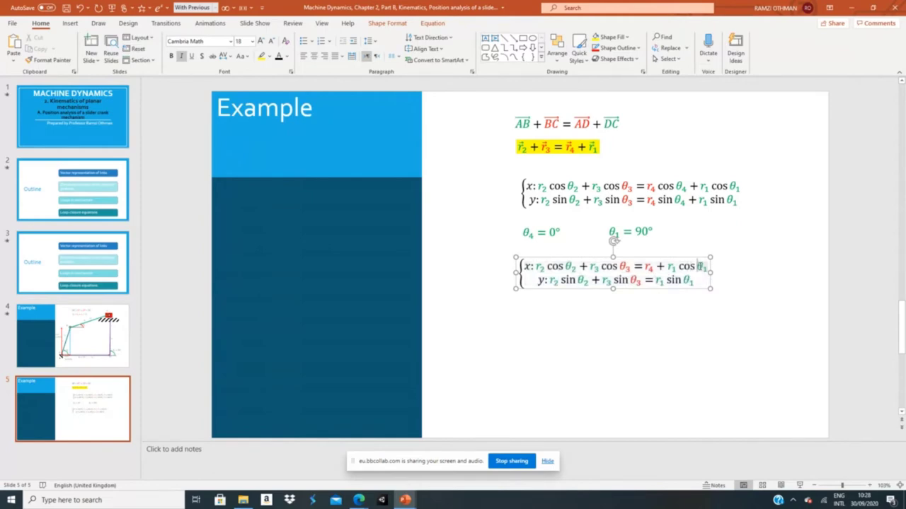
left_click(657, 266)
key("Delete")
key("Delete")
key("Delete")
key("Delete")
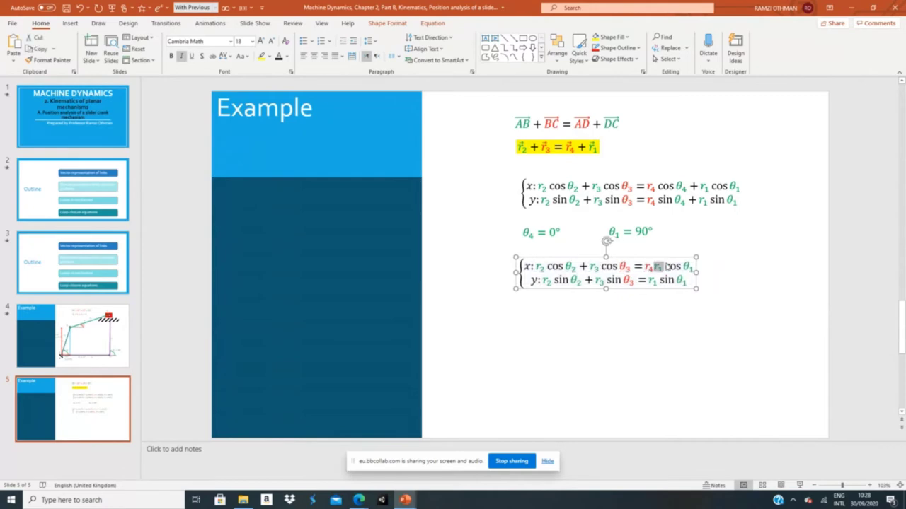
key("Delete")
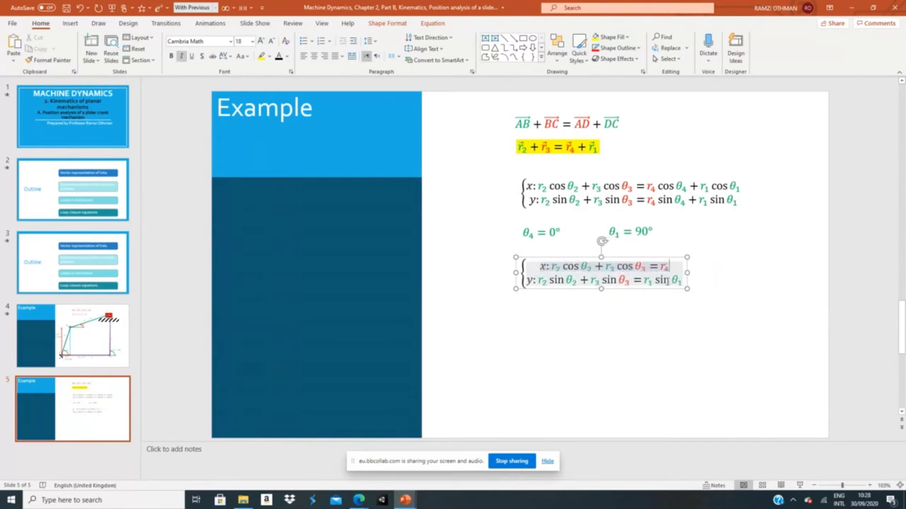
- Remove sin θ₁ from the end of the copied y row, leaving only r₁ after the equals sign
left_click(657, 280)
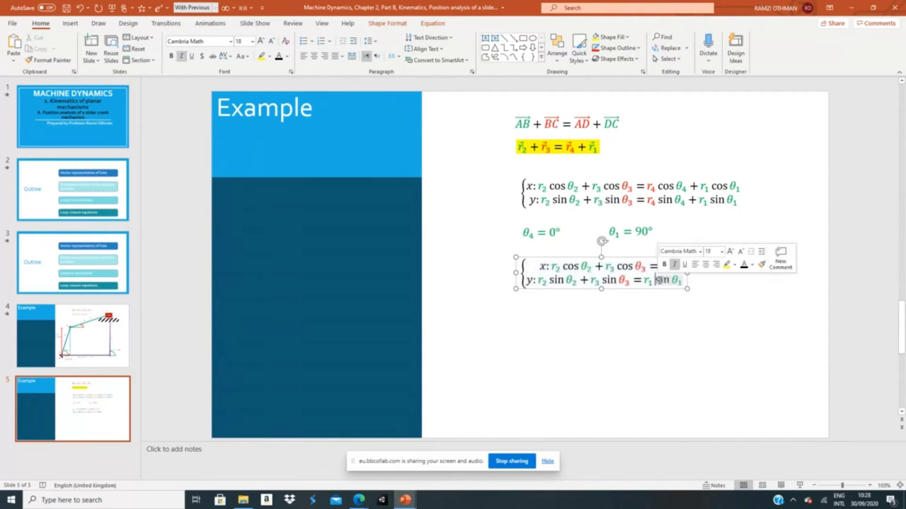
key("Delete")
key("Delete")
key("Delete")
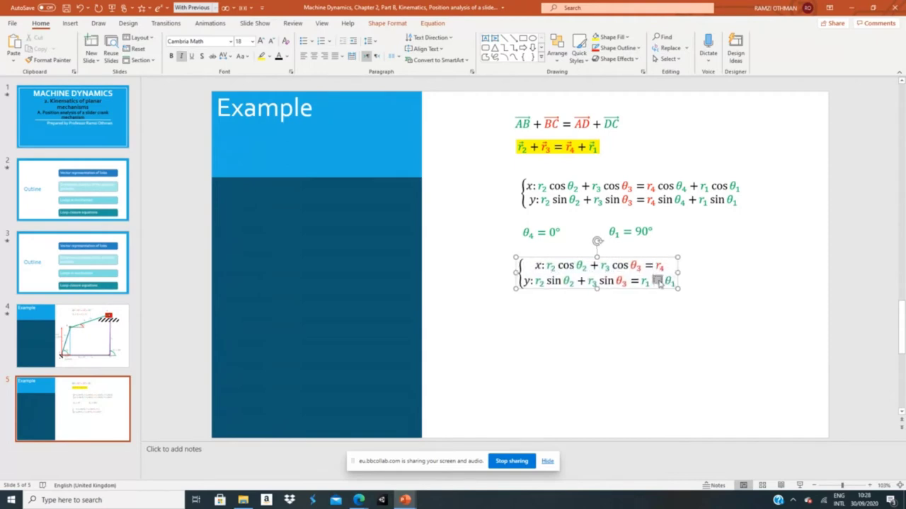
key("Delete")
key("Delete")
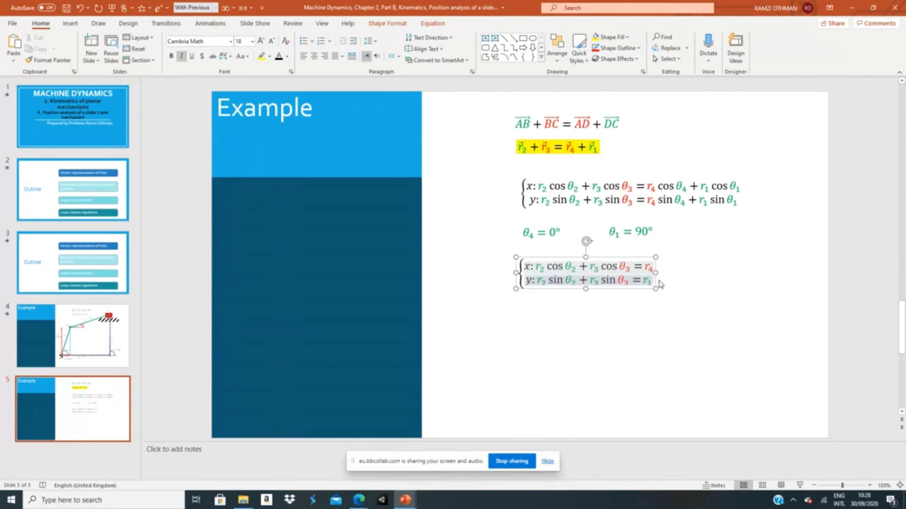
left_click(675, 317)
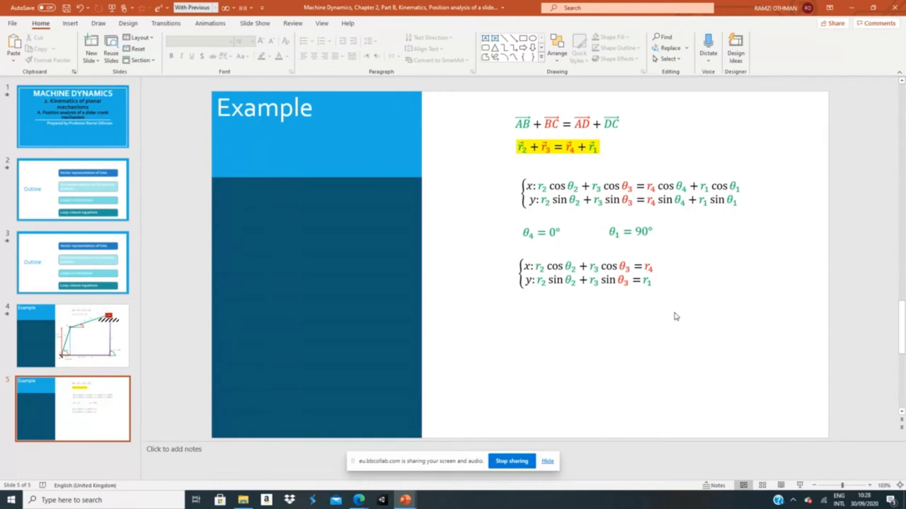
- Duplicate the simplified x and y system and place the copy directly beneath it
left_click(603, 263)
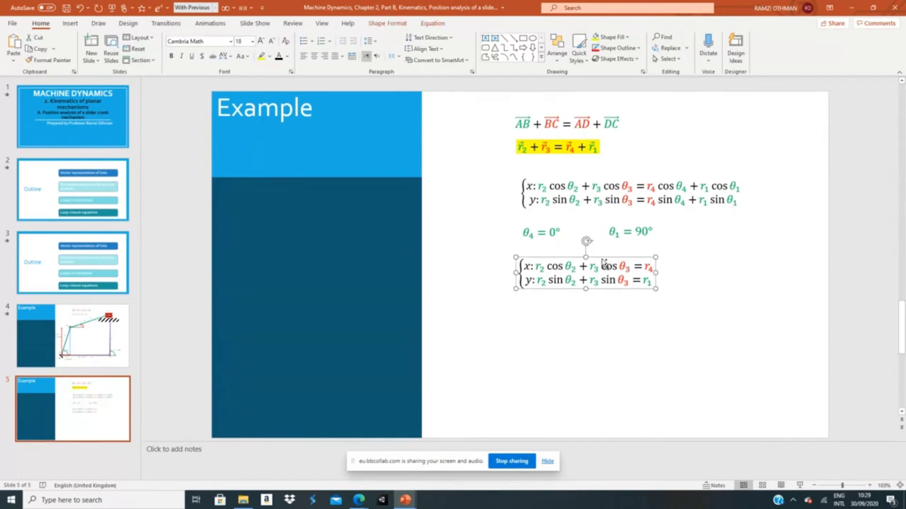
left_click_drag(603, 263, 635, 310)
left_click(635, 330)
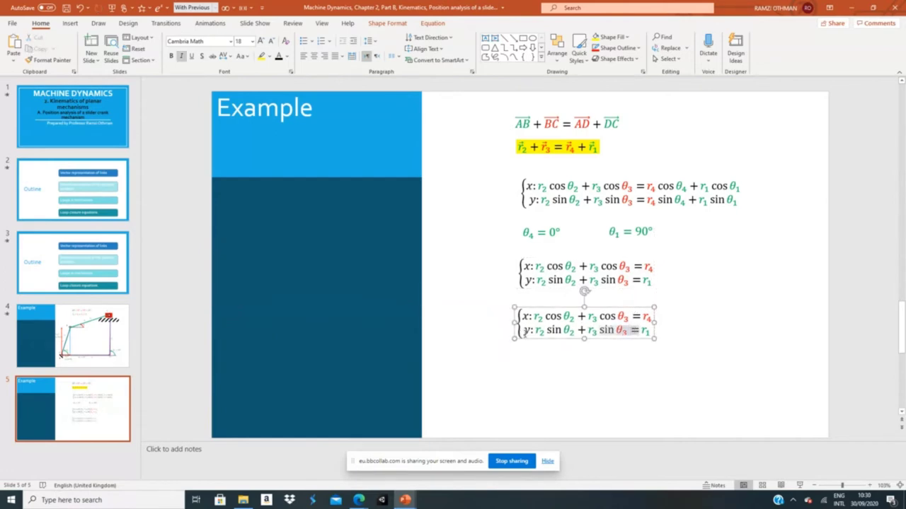
- Append an equals sign and an empty stacked fraction after r₁ in the y row of the lowest system
triple_click(525, 332)
left_click(613, 329)
left_click(620, 330)
double_click(636, 330)
left_click(643, 330)
left_click_drag(643, 331, 649, 322)
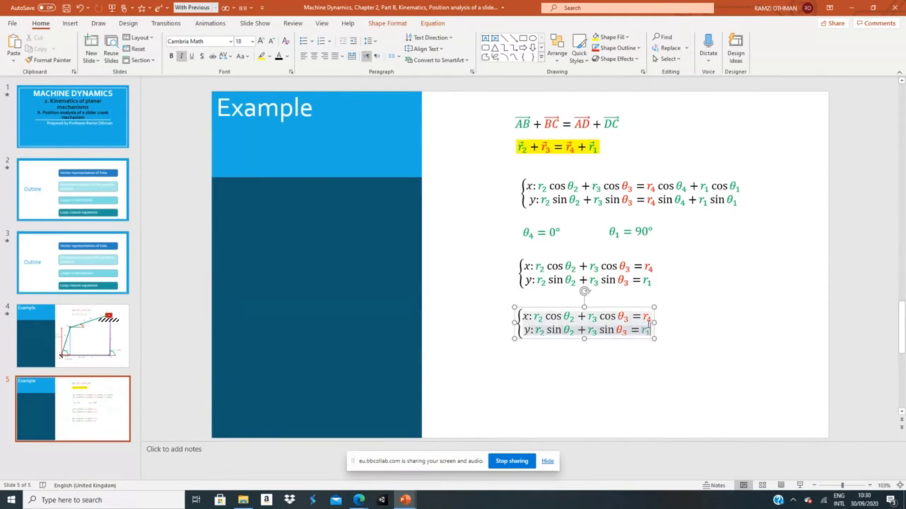
type("=")
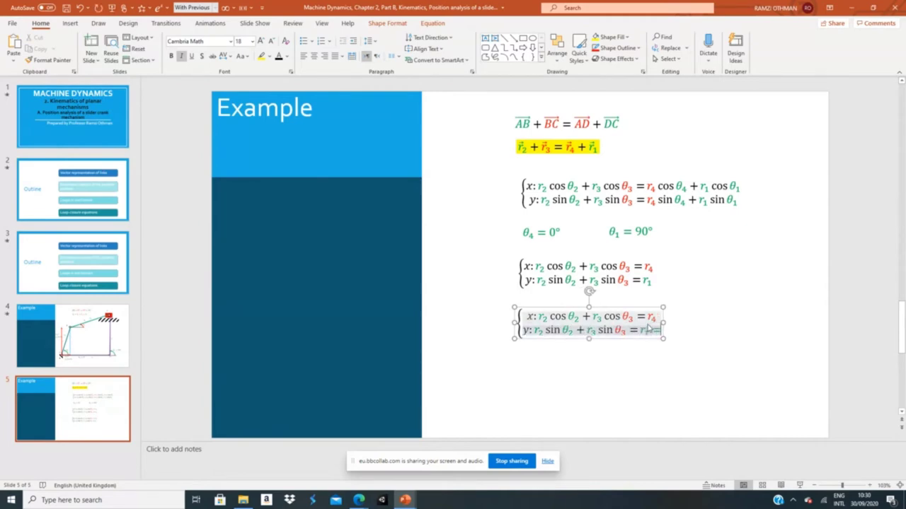
left_click(433, 23)
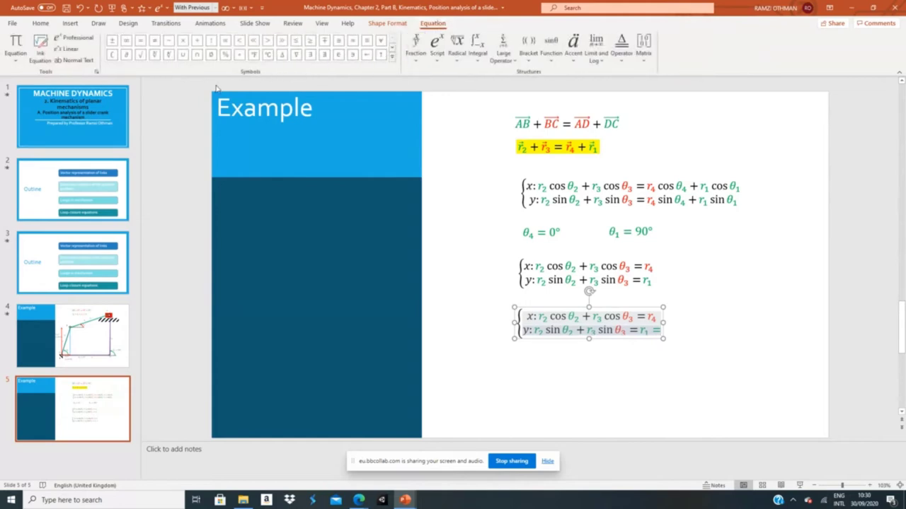
left_click(416, 46)
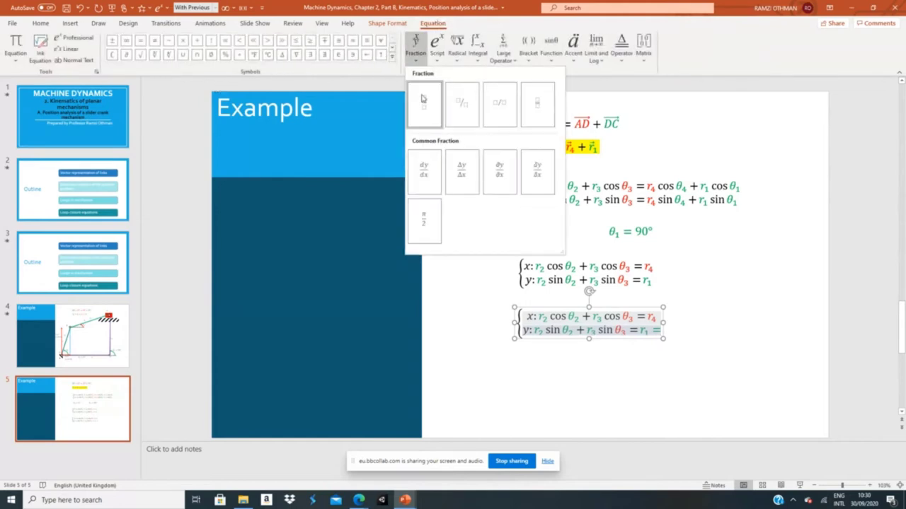
left_click(423, 99)
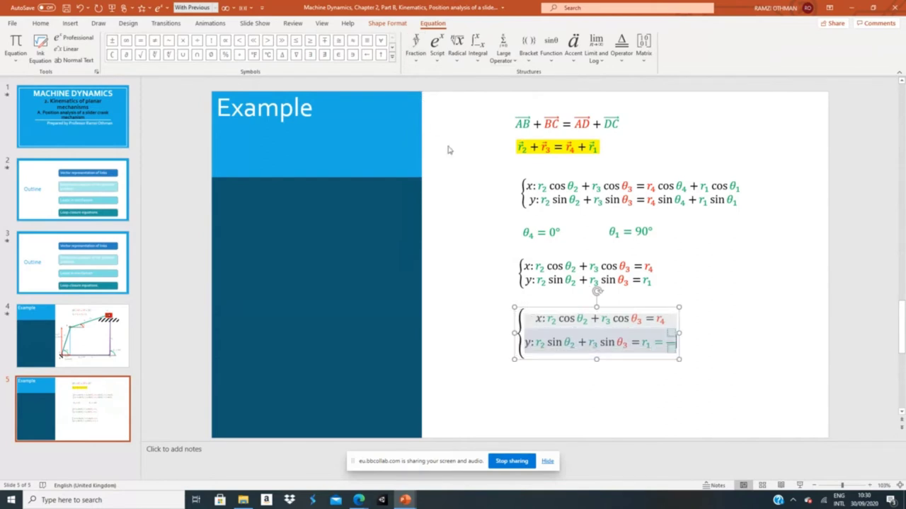
- Color the equals sign before the empty fraction black
double_click(658, 342)
left_click(38, 24)
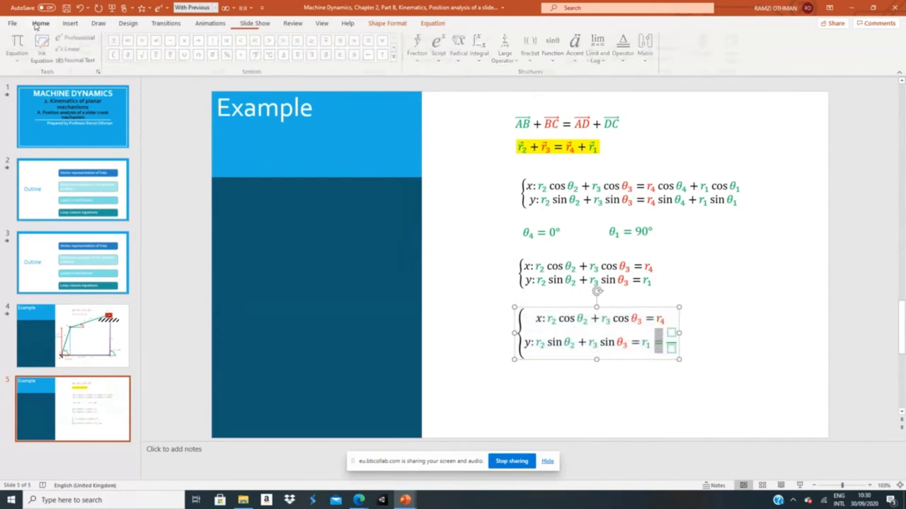
left_click(647, 342)
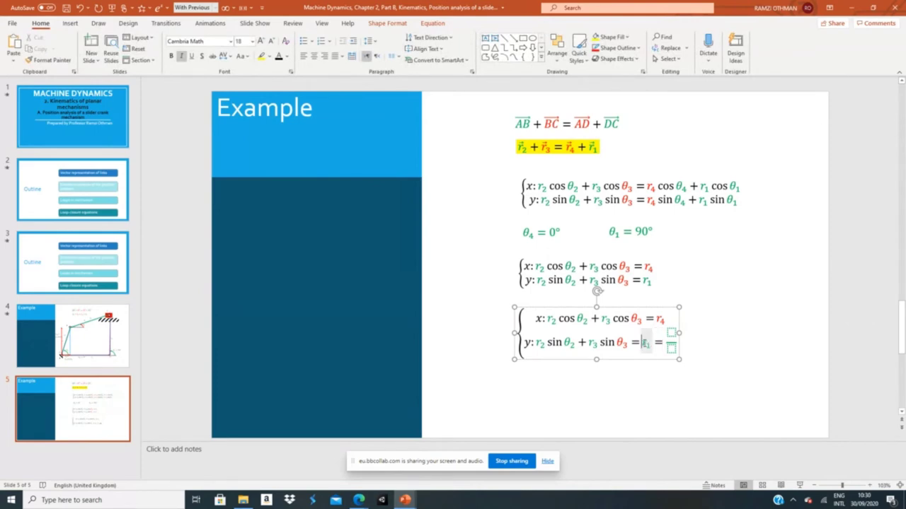
- Move r₁ from between the equals signs in the lowest y row into the fraction's numerator and add a minus sign after it
double_click(648, 335)
key("ctrl+c")
key("Delete")
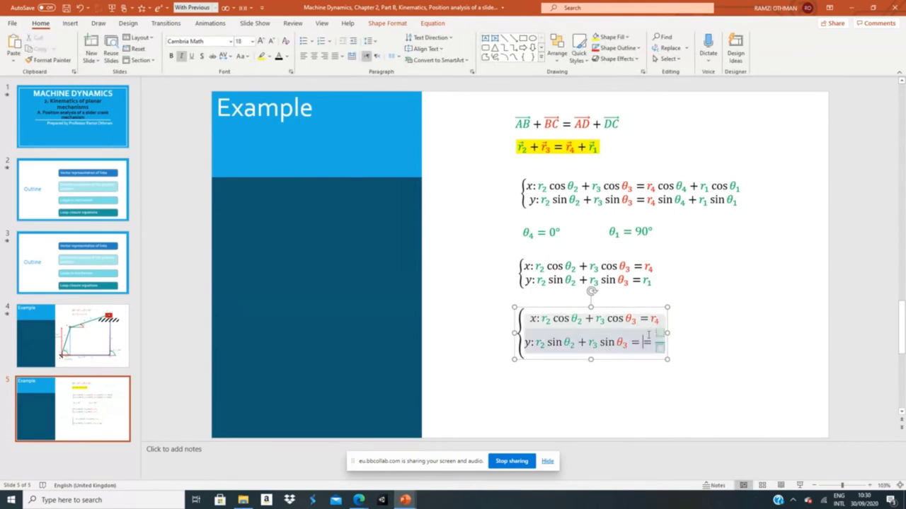
left_click(661, 333)
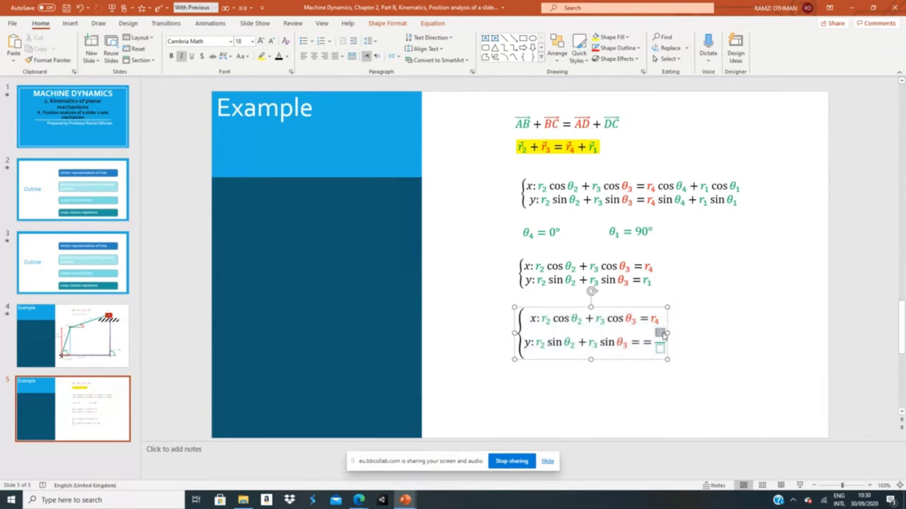
key("ctrl+v")
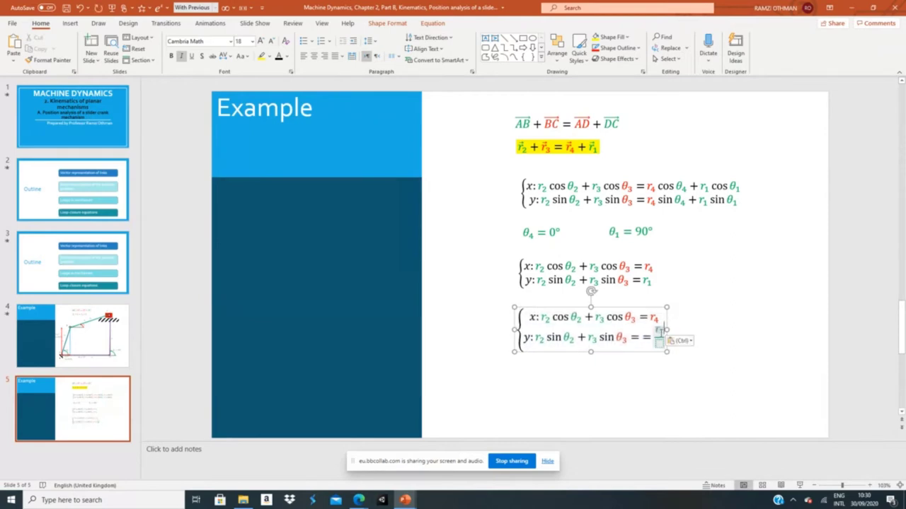
left_click(661, 332)
type("-")
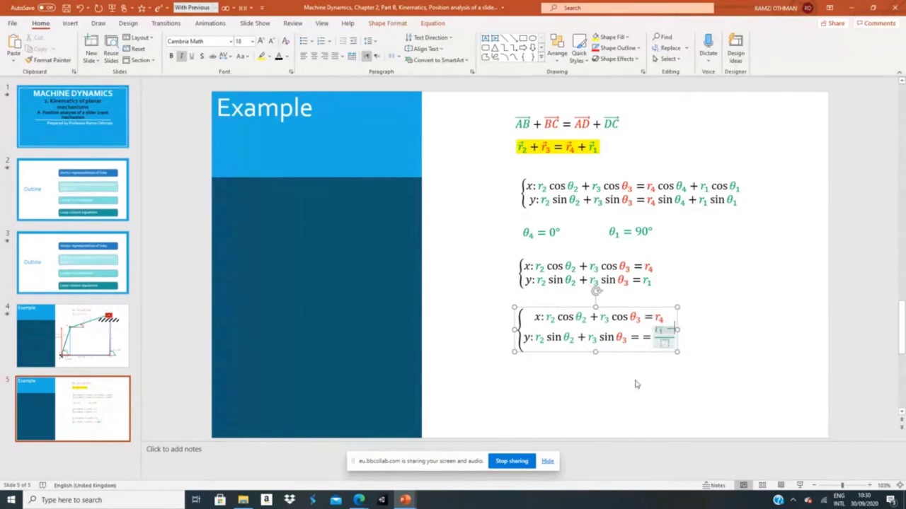
- Move r₂ sin θ₂ from the start of the lowest y row to after the minus sign in the numerator, without its trailing plus
left_click_drag(536, 337, 559, 340)
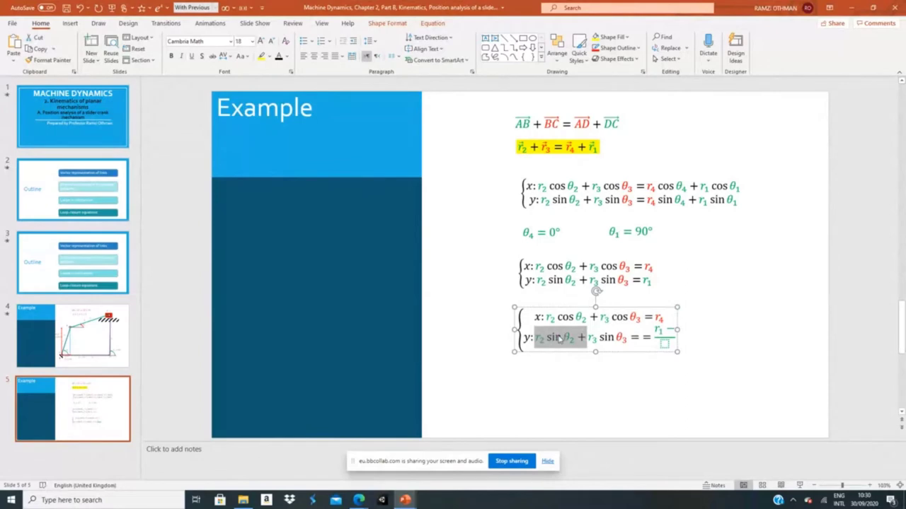
key("Delete")
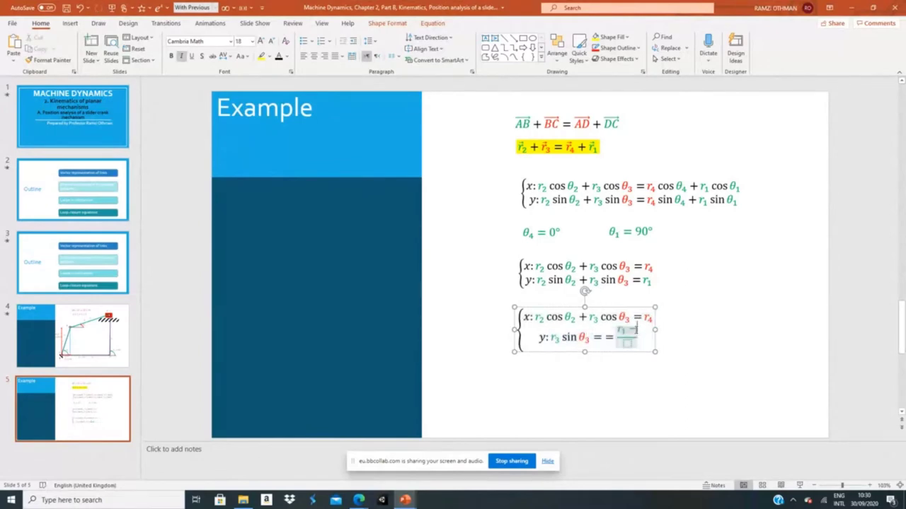
type("r2 sin θ2 +")
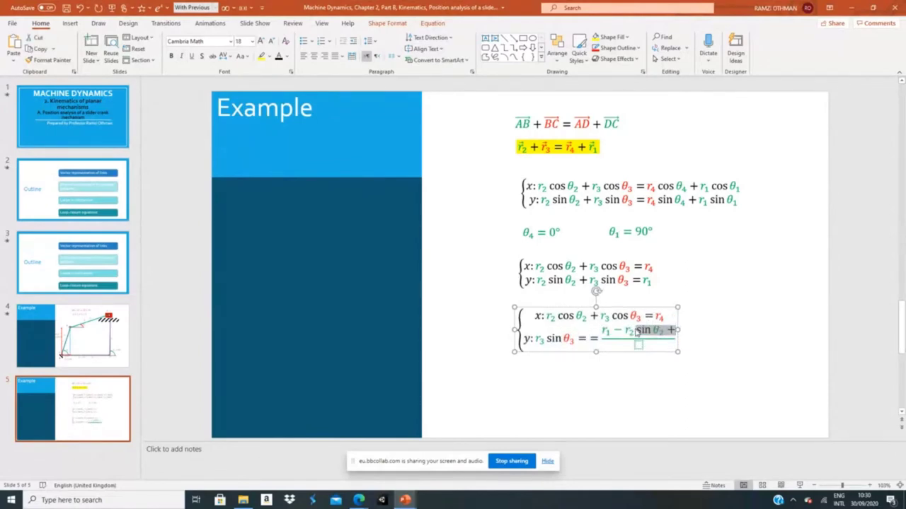
key("Left")
key("Right")
key("Right")
key("Right")
key("Right")
key("Right")
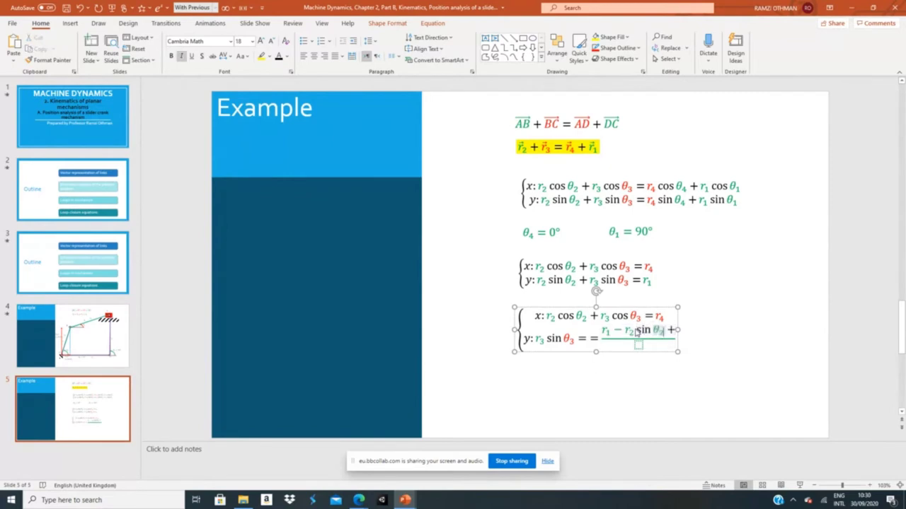
key("Right")
key("Delete")
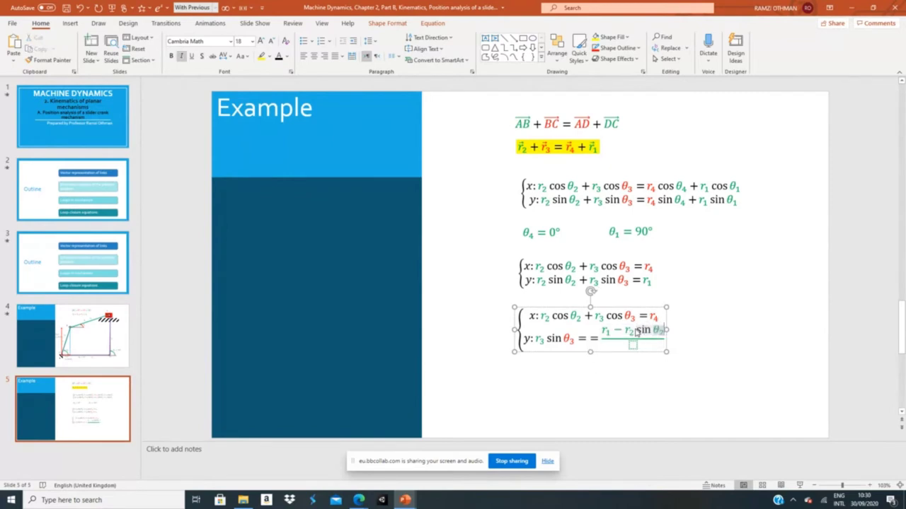
- Move r₃ from in front of sin θ₃ in the lowest y row into the fraction's empty denominator
double_click(538, 338)
key("Delete")
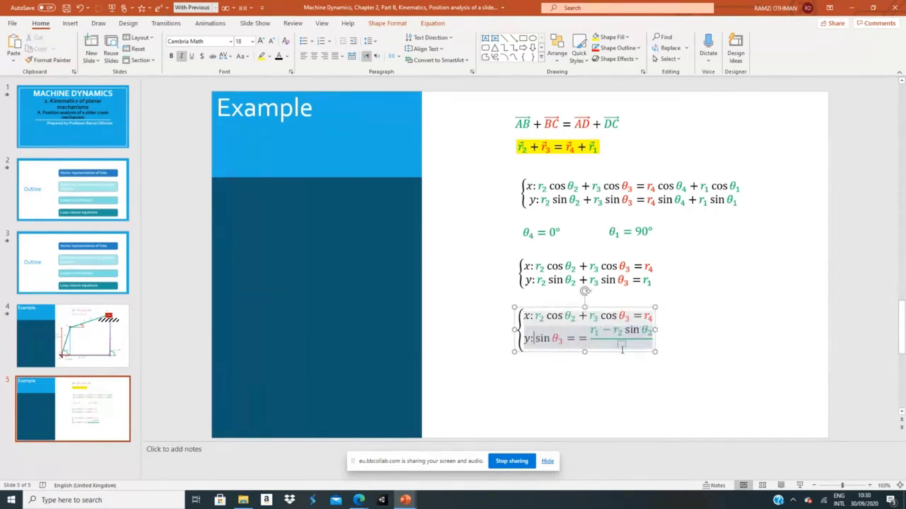
left_click(622, 346)
key("ctrl+v")
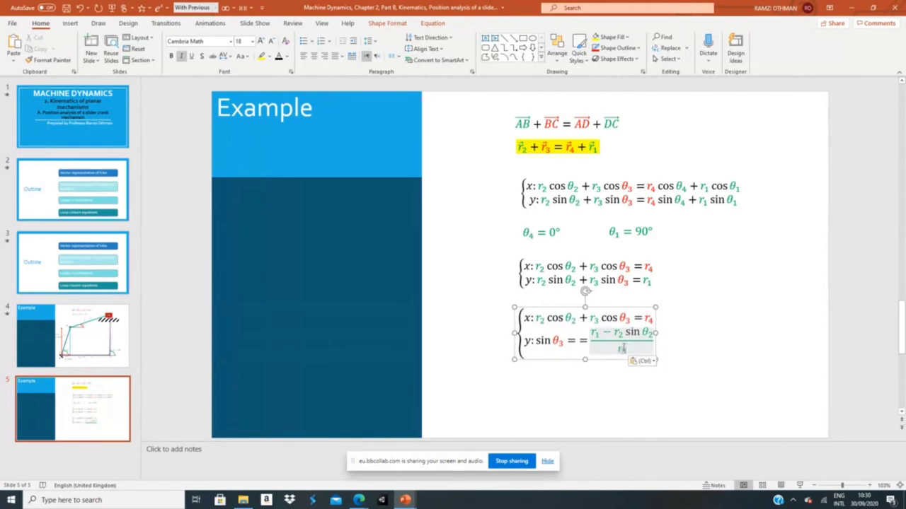
- Delete the duplicate equals sign before the fraction in the lowest y row
left_click(581, 343)
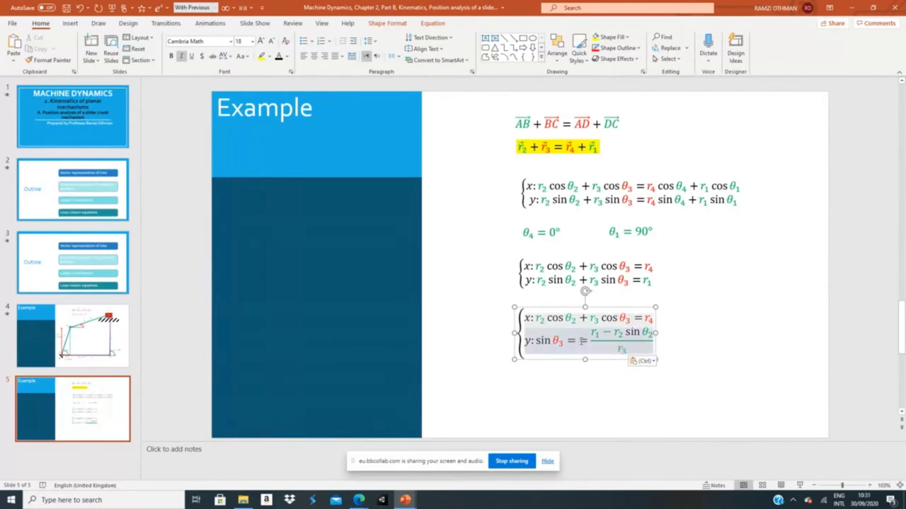
key("BackSpace")
left_click(581, 344)
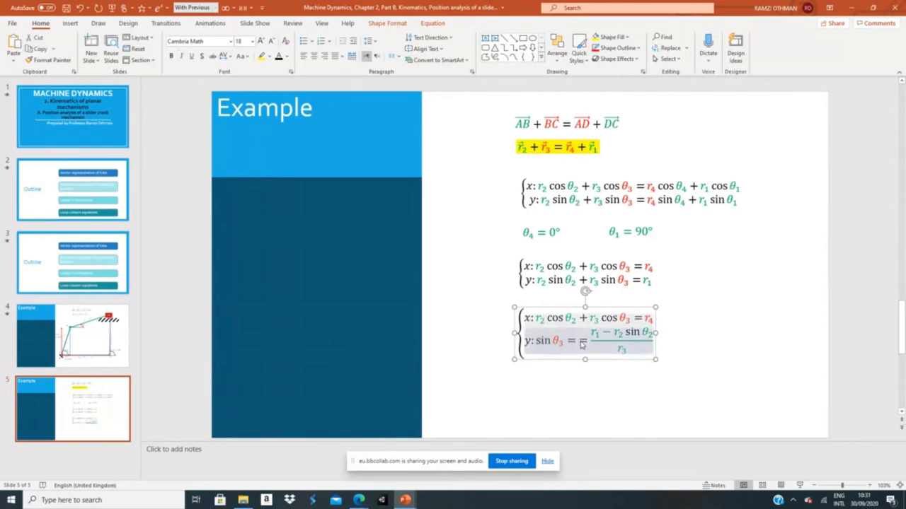
key("Delete")
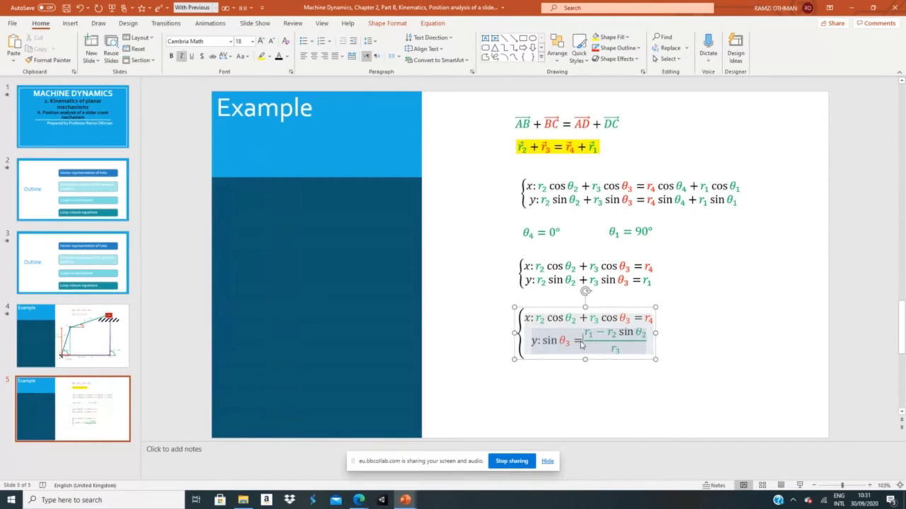
left_click(702, 353)
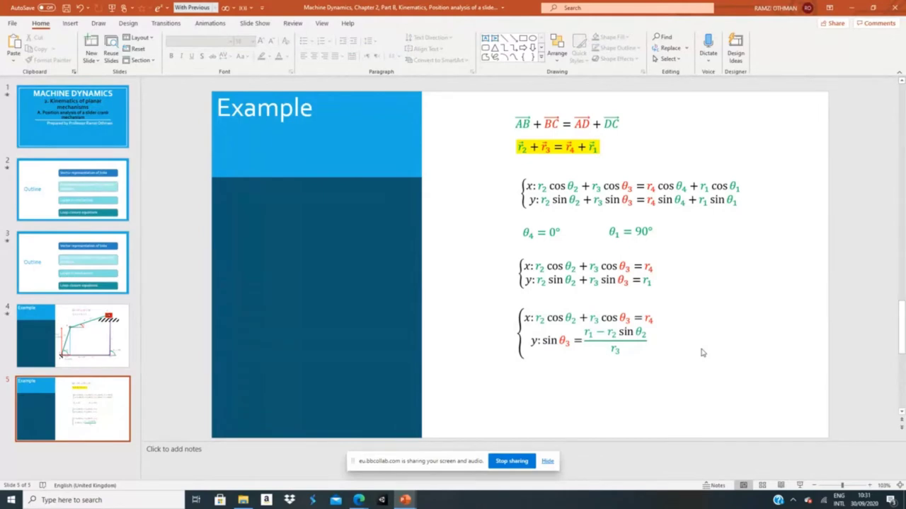
left_click(607, 316)
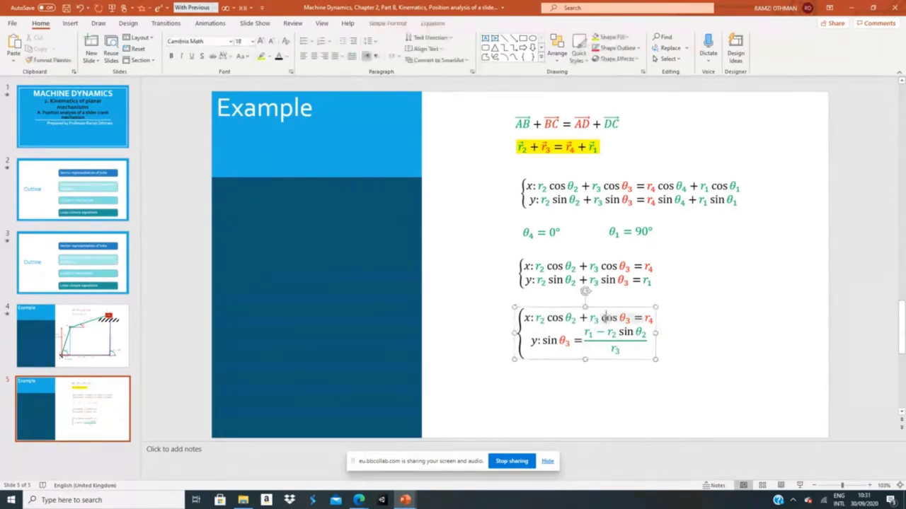
left_click(616, 307)
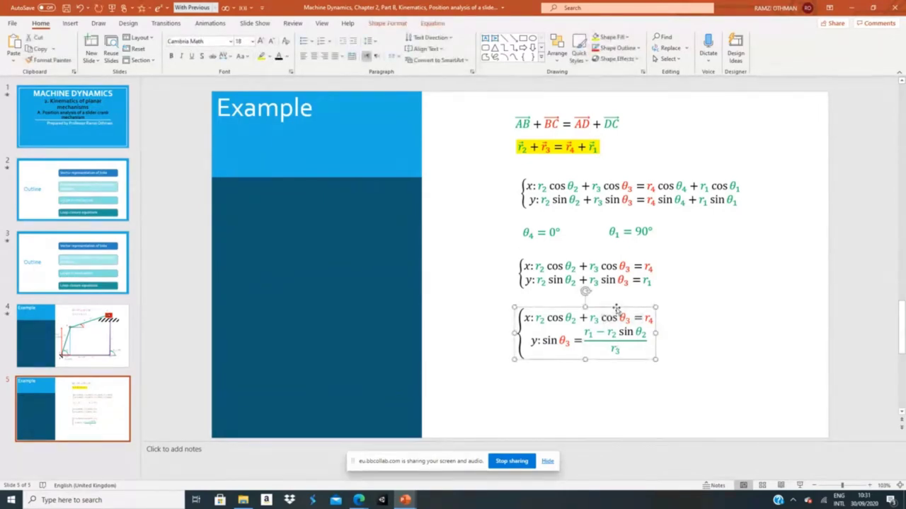
- Insert an arcsin function after the equals sign in the lowest y row and move the fraction into its argument
left_click(590, 351)
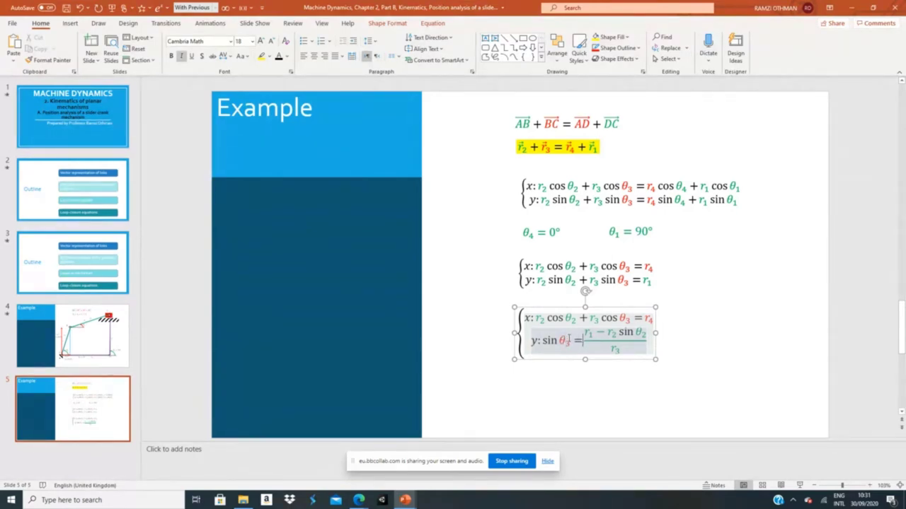
type("arcs")
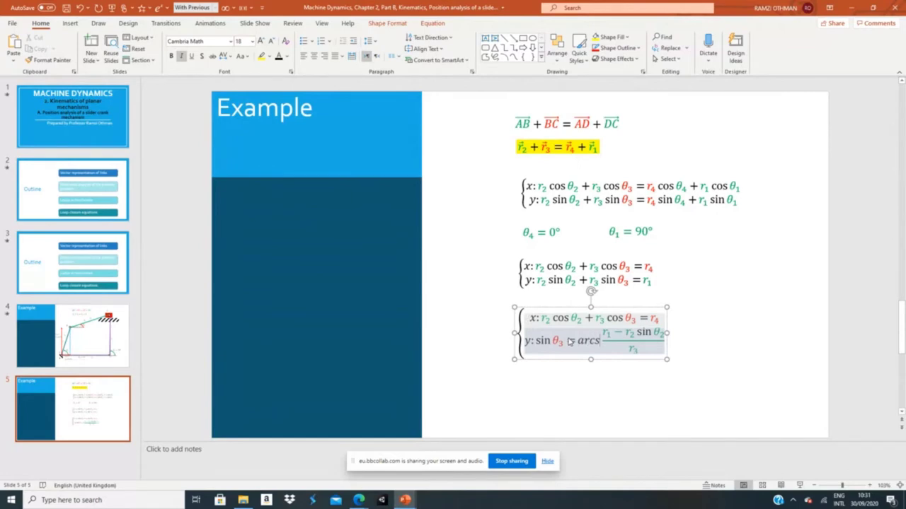
type("in")
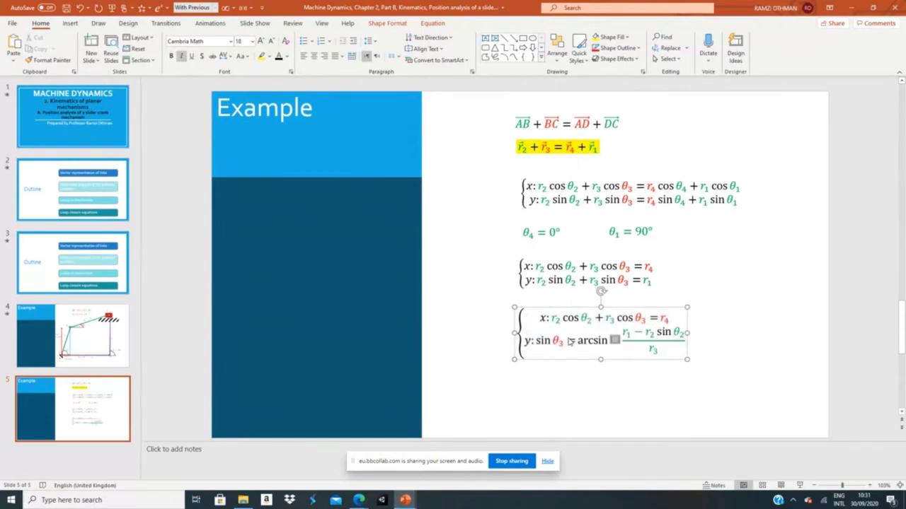
key("Right")
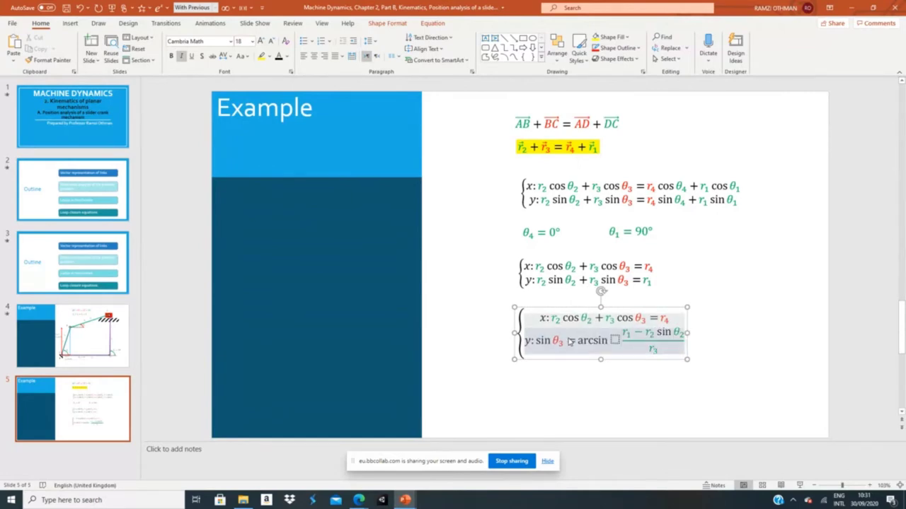
key("shift+Right")
key("ctrl+x")
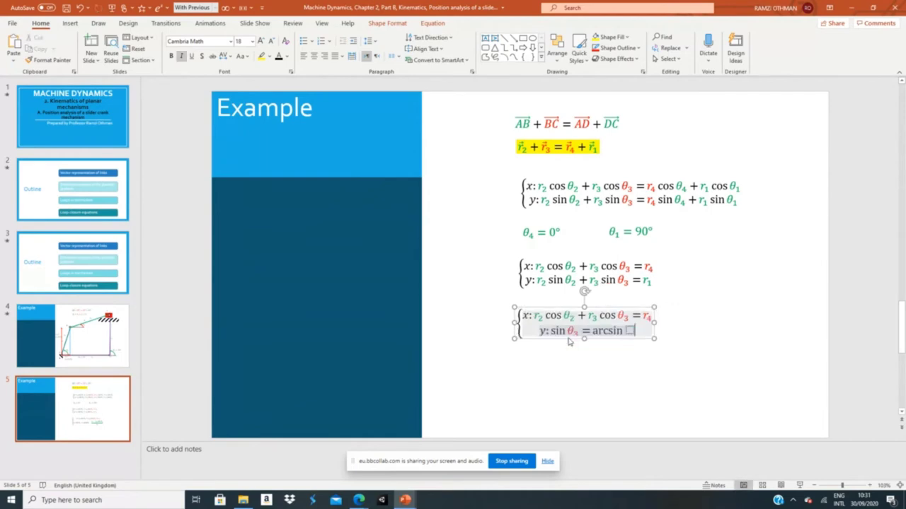
key("ctrl+v")
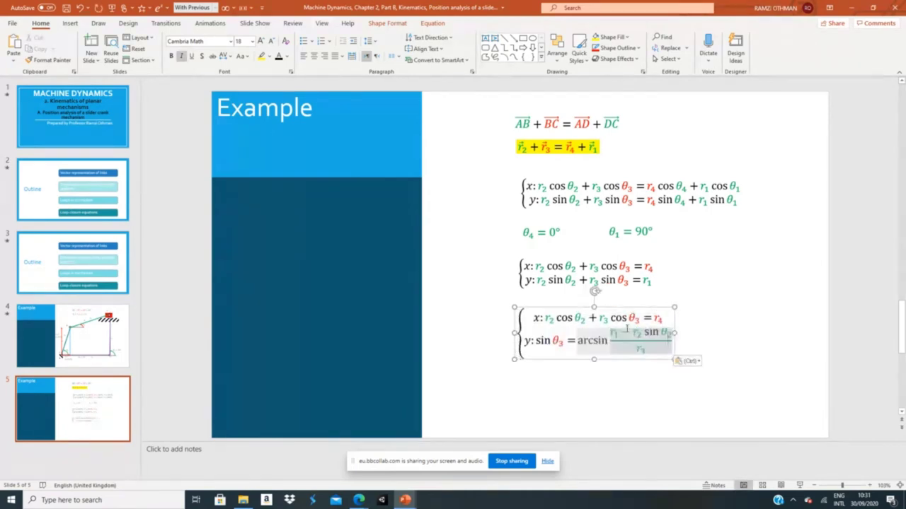
- Remove the sin function from the start of the lowest y row, keeping only θ₃ before the equals sign
left_click(537, 341)
left_click_drag(537, 340, 550, 340)
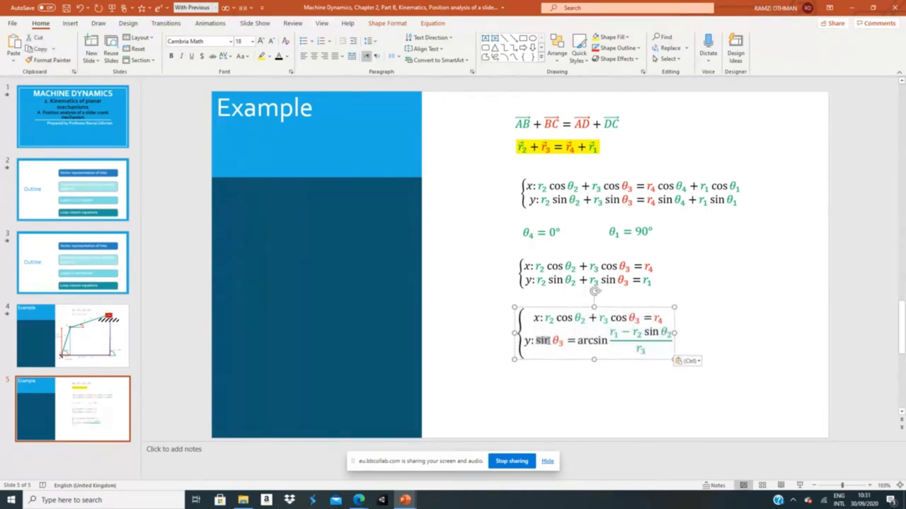
key("Delete")
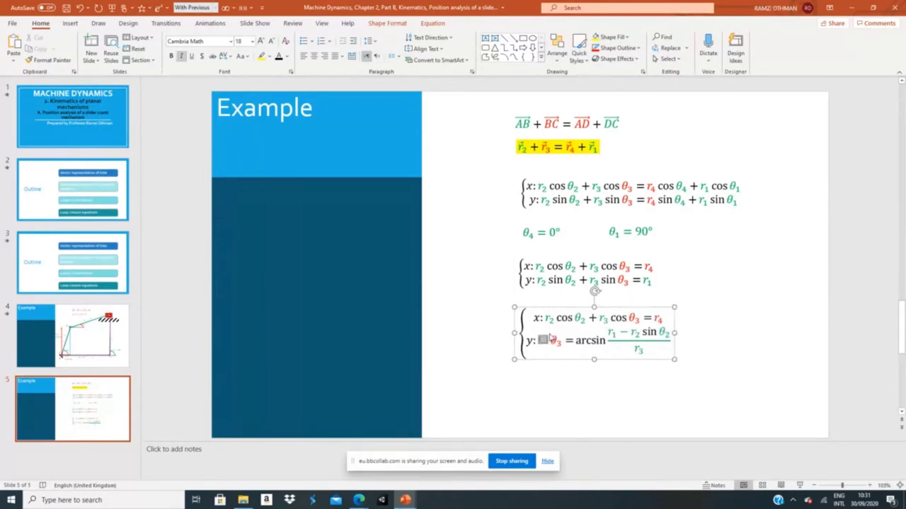
key("Delete")
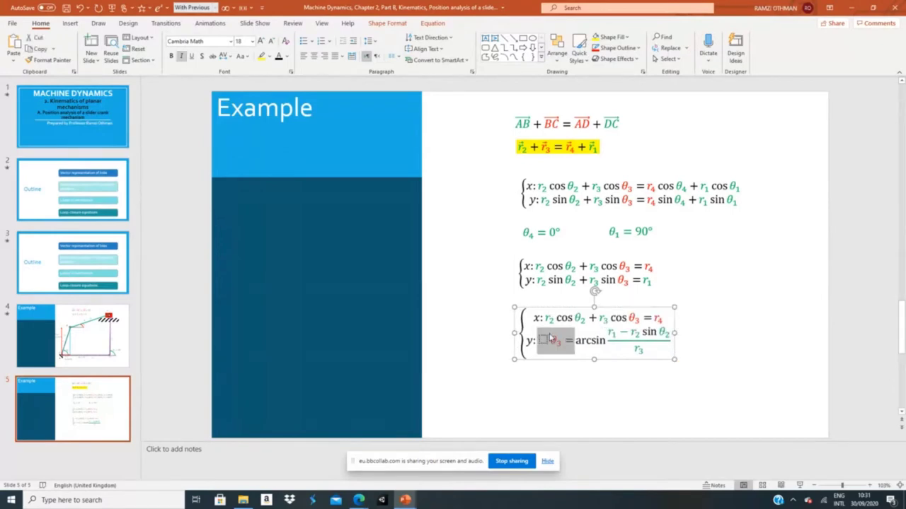
left_click(560, 342)
left_click_drag(550, 341, 559, 341)
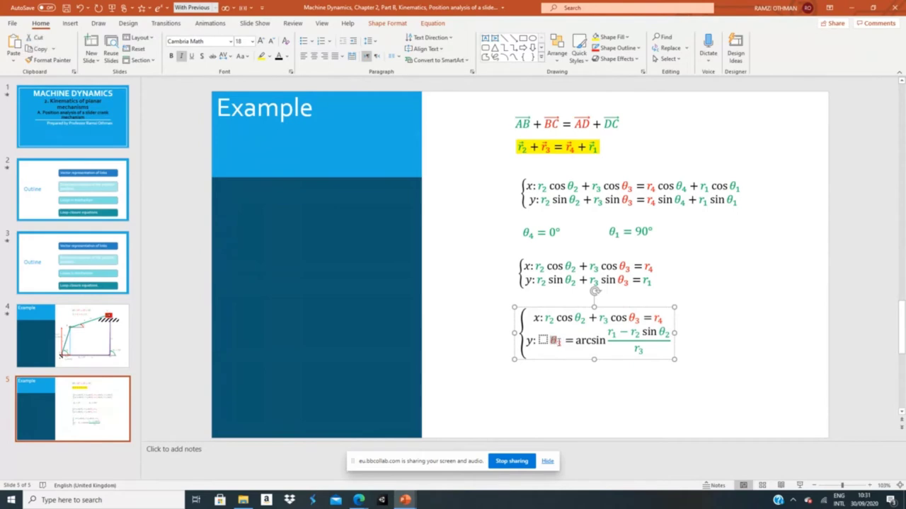
key("Delete")
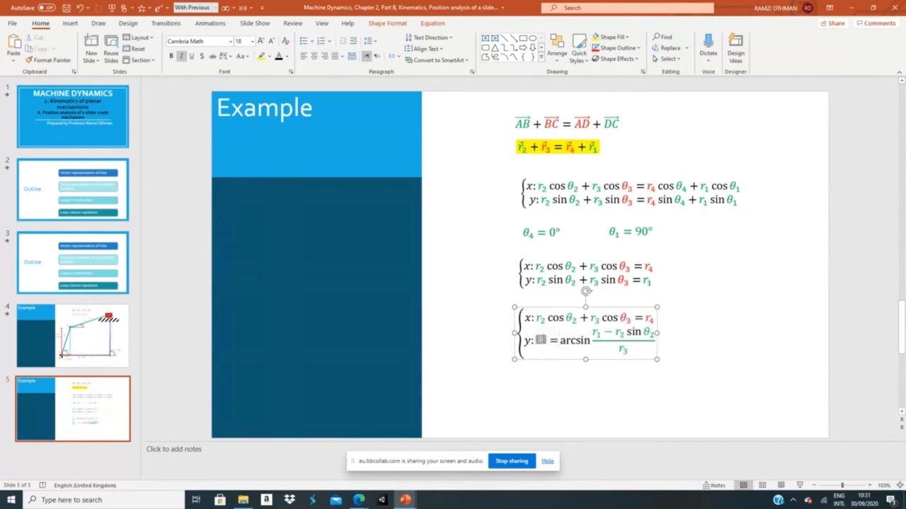
key("ctrl+v")
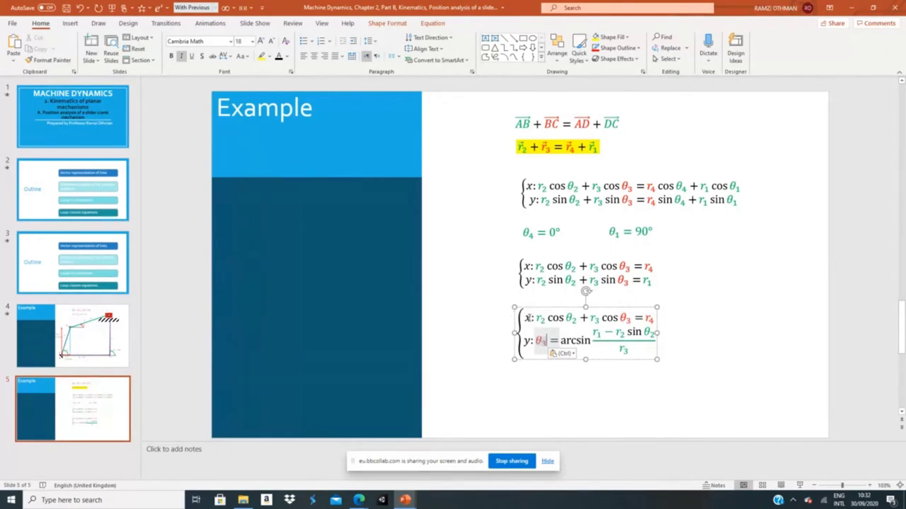
- Duplicate the system containing the arcsin expression and place the copy directly beneath it
left_click(609, 308)
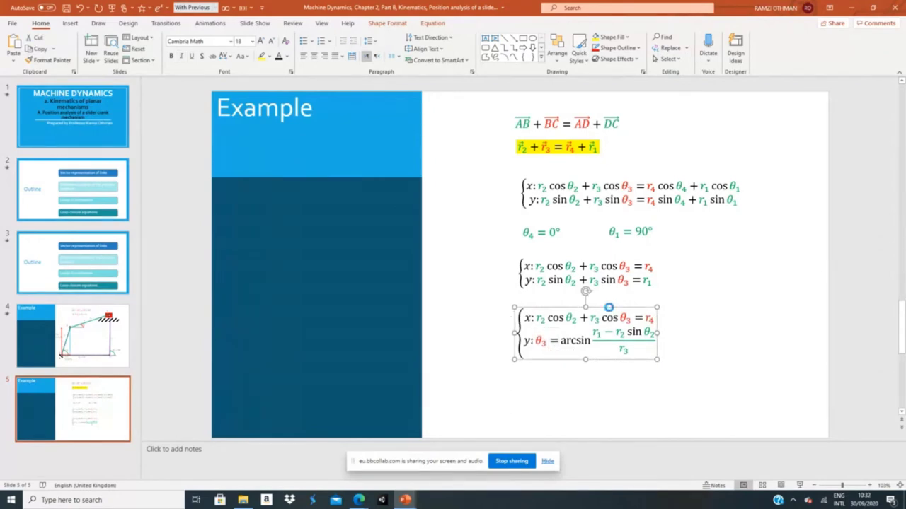
left_click_drag(609, 309, 613, 397)
- Copy the arcsin expression from the new system's y row and insert empty parentheses after the second cos in its x row
left_click(603, 402)
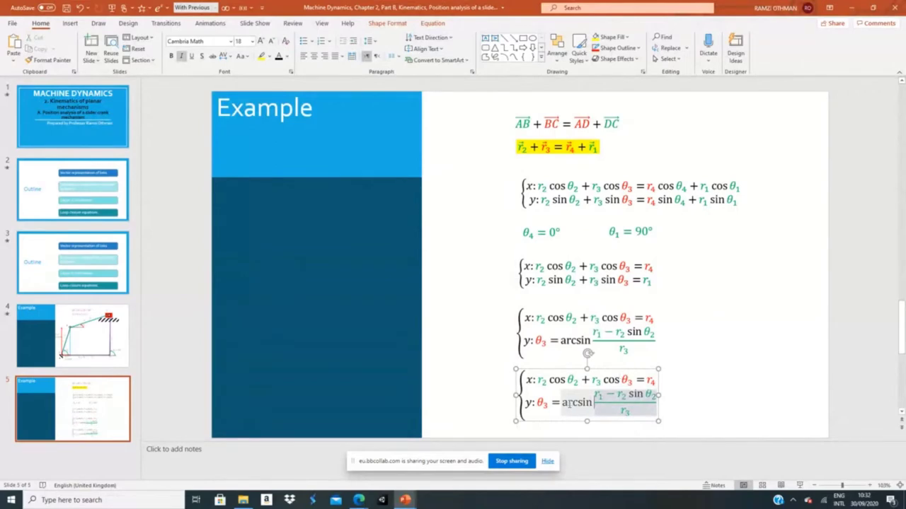
left_click_drag(563, 402, 603, 404)
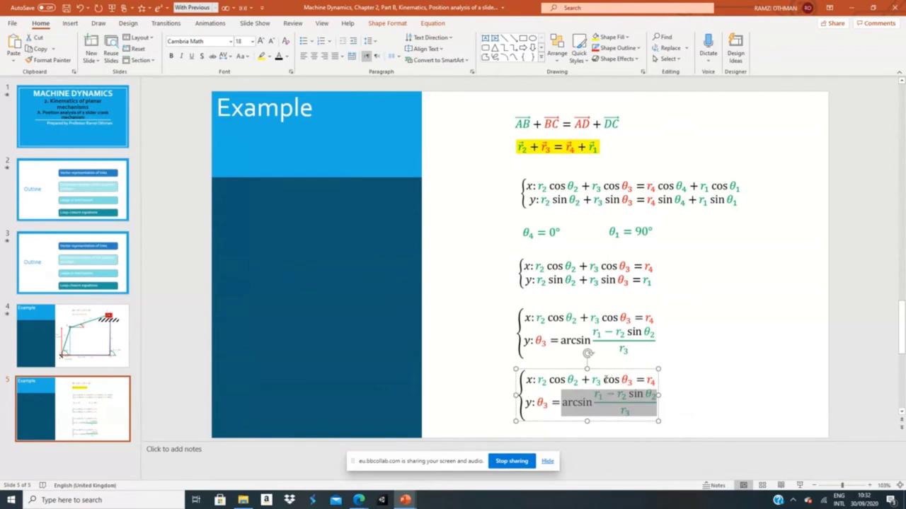
left_click(620, 380)
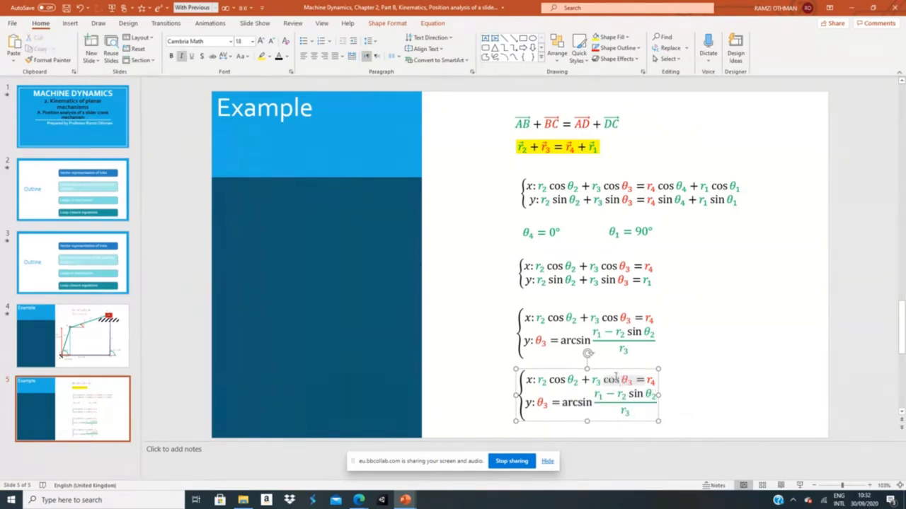
left_click(430, 24)
left_click(529, 51)
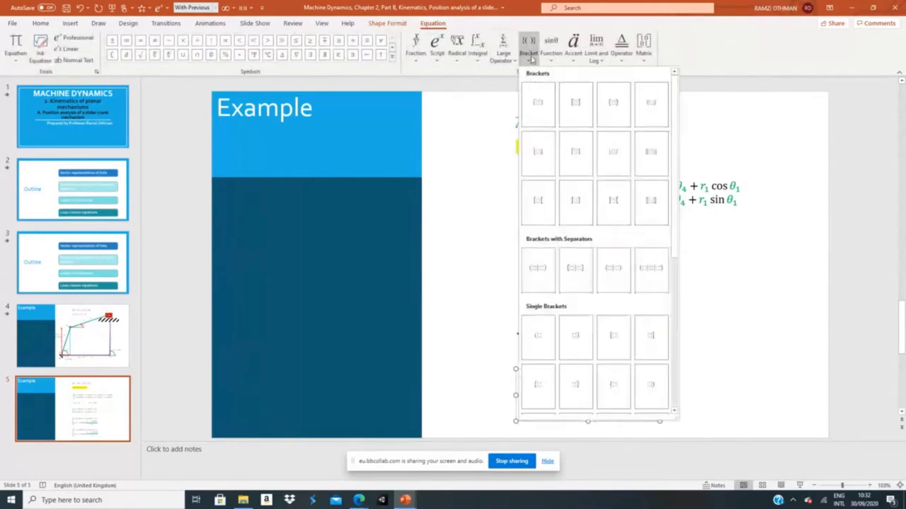
left_click(537, 105)
left_click(631, 380)
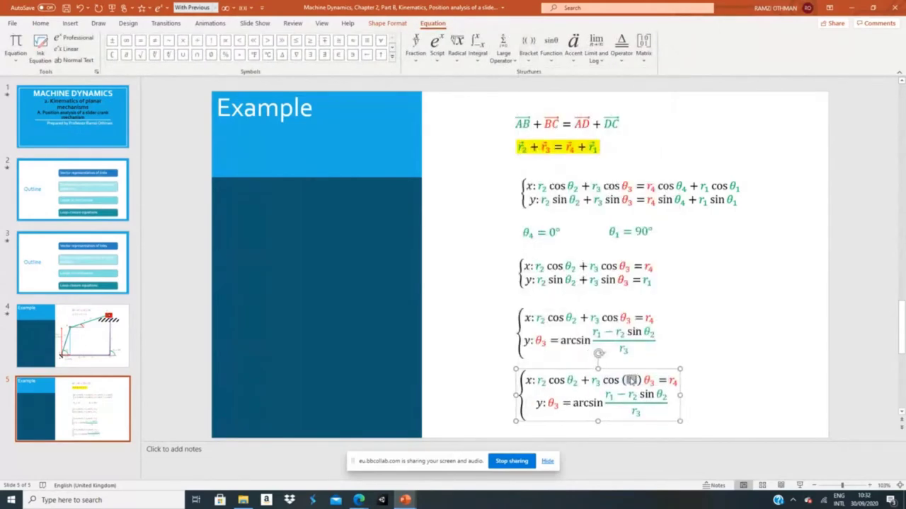
- Paste the arcsin expression into the parentheses after the second cos in the lowest x row and delete the θ₃ following it
key("ctrl+v")
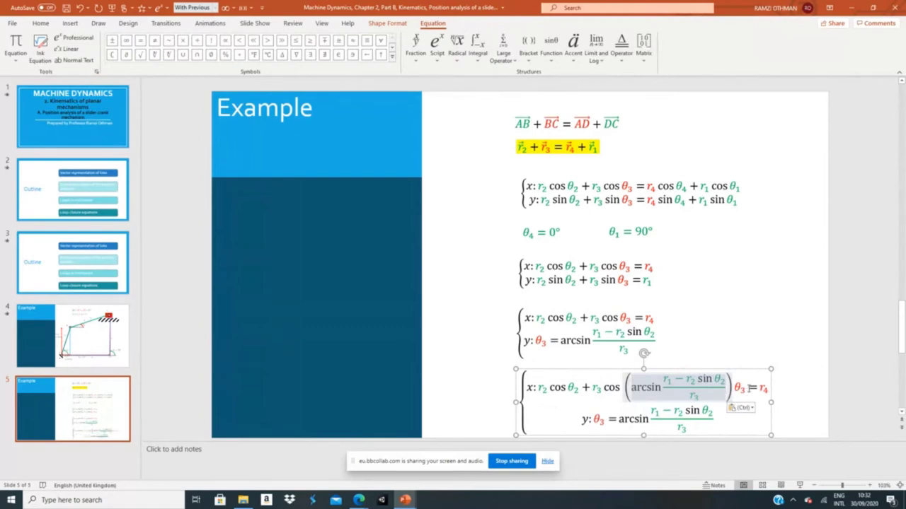
double_click(747, 388)
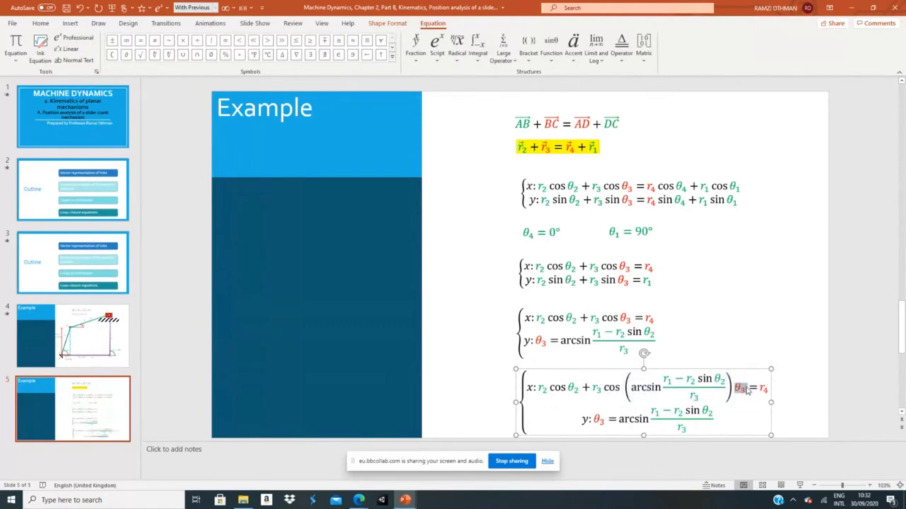
key("Delete")
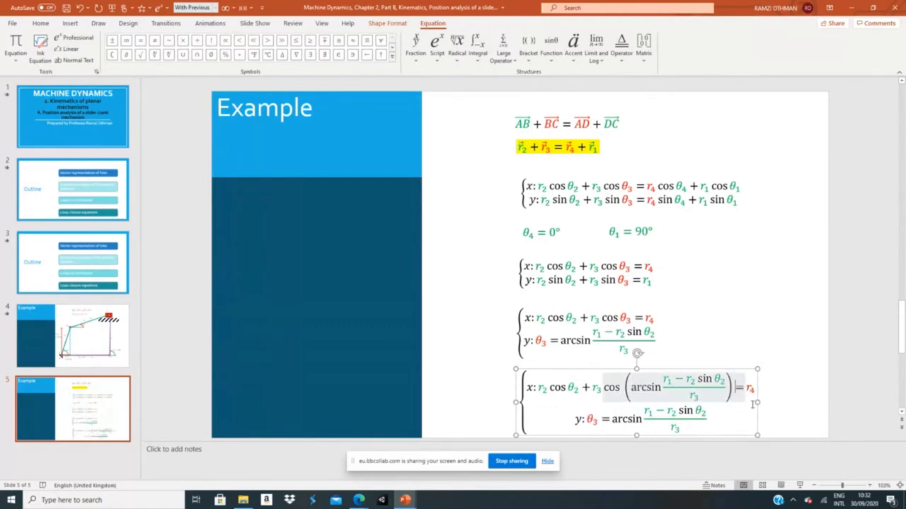
- Move r₄ from the end of the lowest x row to its start, followed by an equals sign
double_click(749, 389)
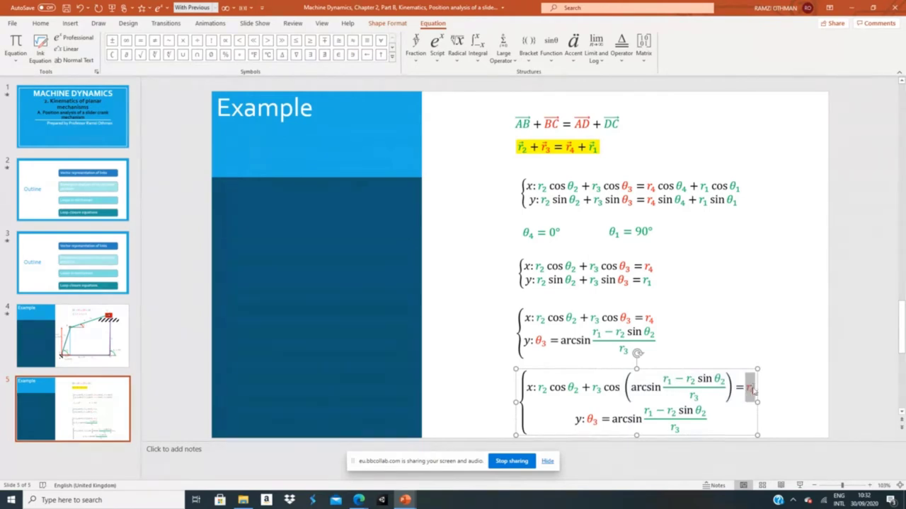
key("Delete")
left_click(537, 387)
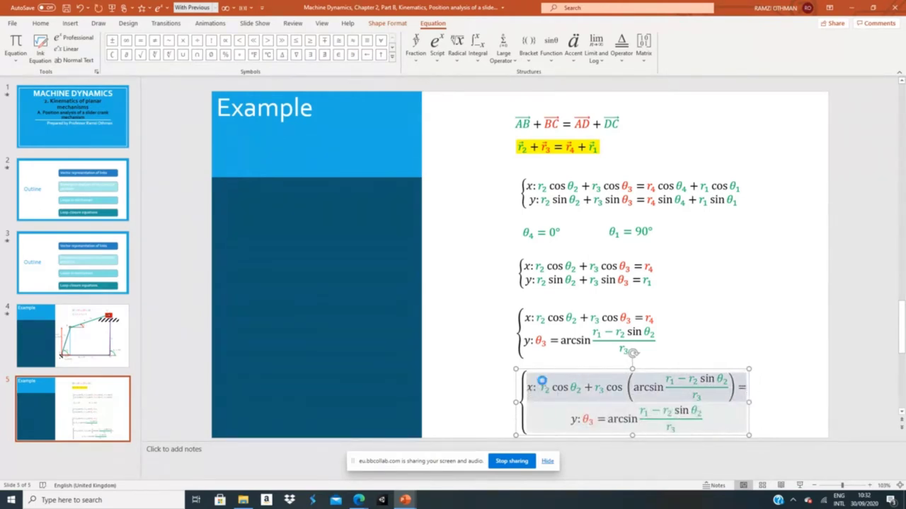
key("ctrl+v")
type("=")
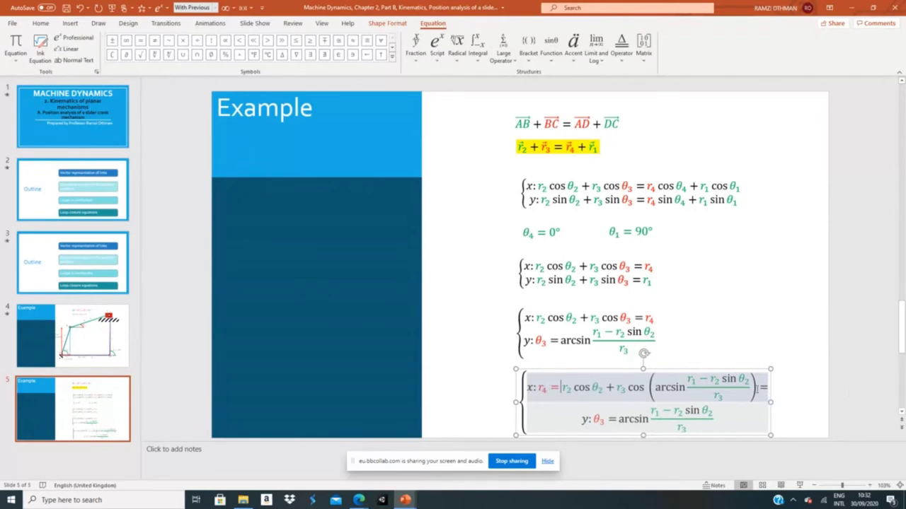
- Remove the trailing equals sign and leftover placeholders from the lowest x row, ending it with cos(arcsin((r₁ − r₂ sin θ₂)/r₃)) after r₃
left_click_drag(628, 387, 756, 388)
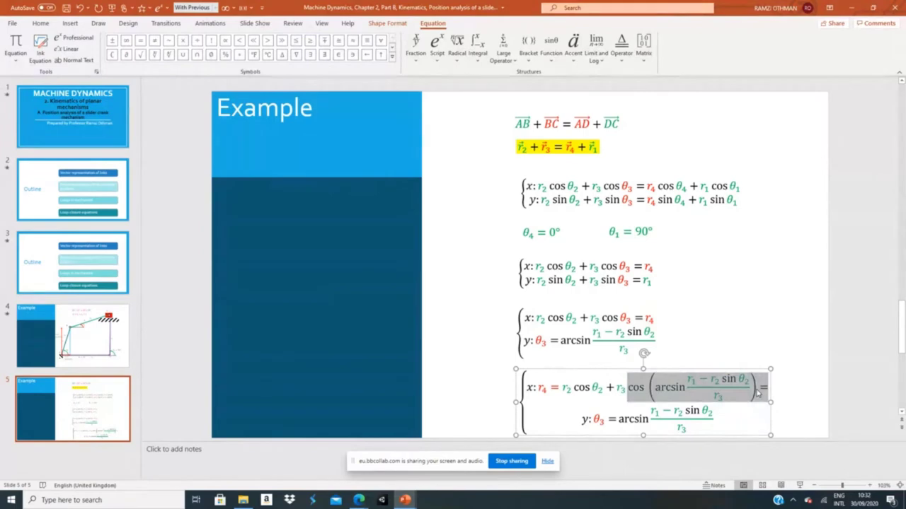
key("ctrl+a")
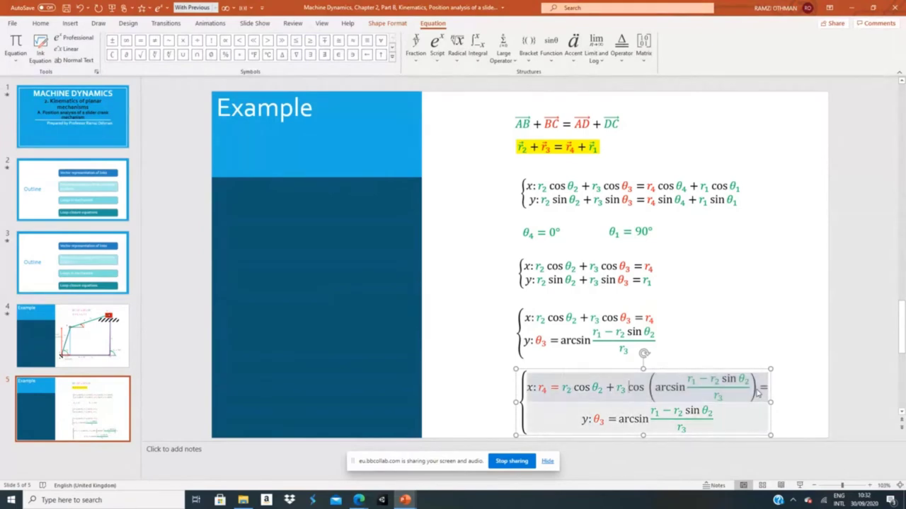
key("shift+Right")
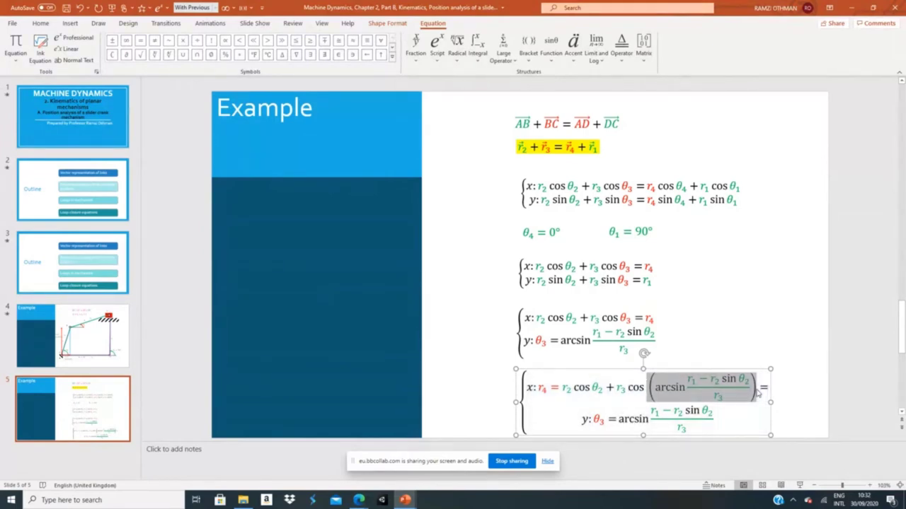
key("Right")
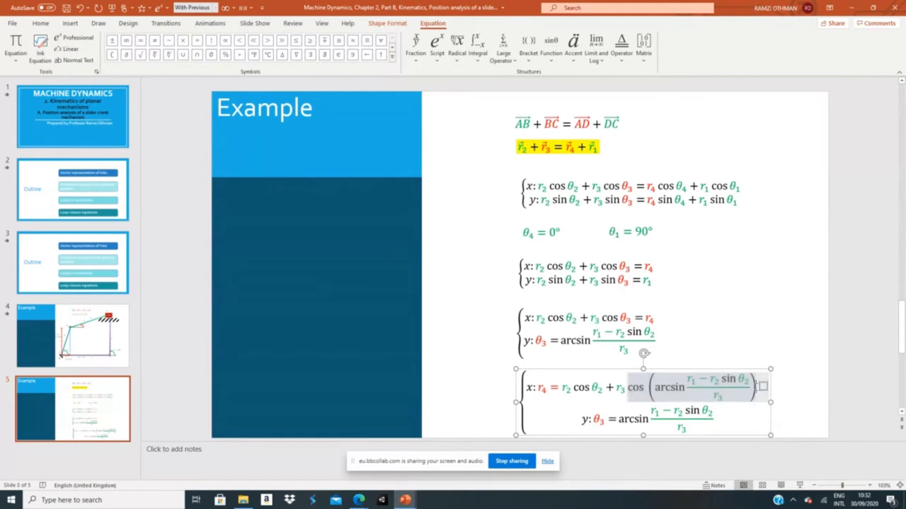
key("Delete")
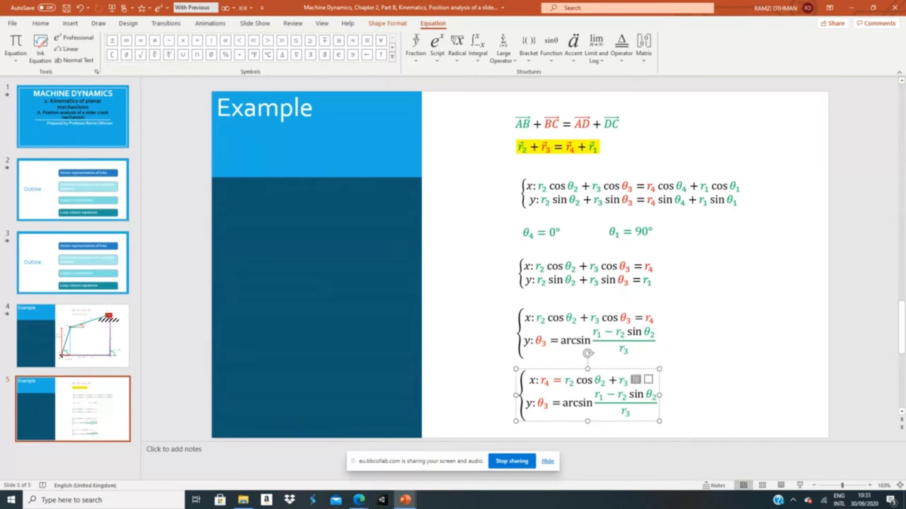
left_click(649, 380)
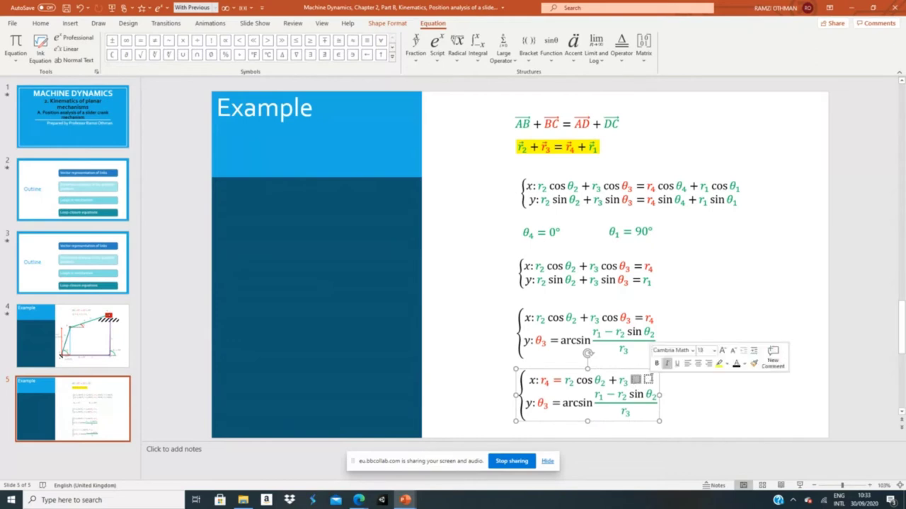
key("Delete")
key("Delete")
type("cos(arcsin((r1−r2 sin θ2)/r3))")
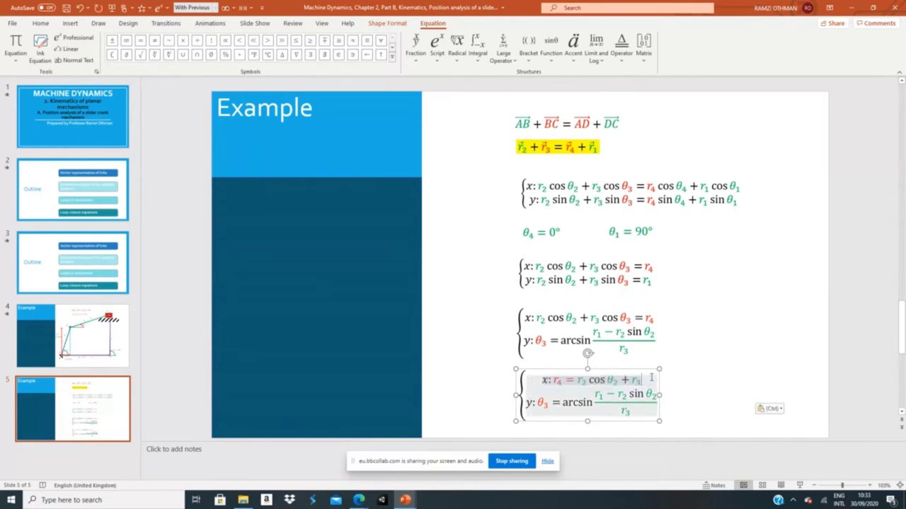
left_click(490, 370)
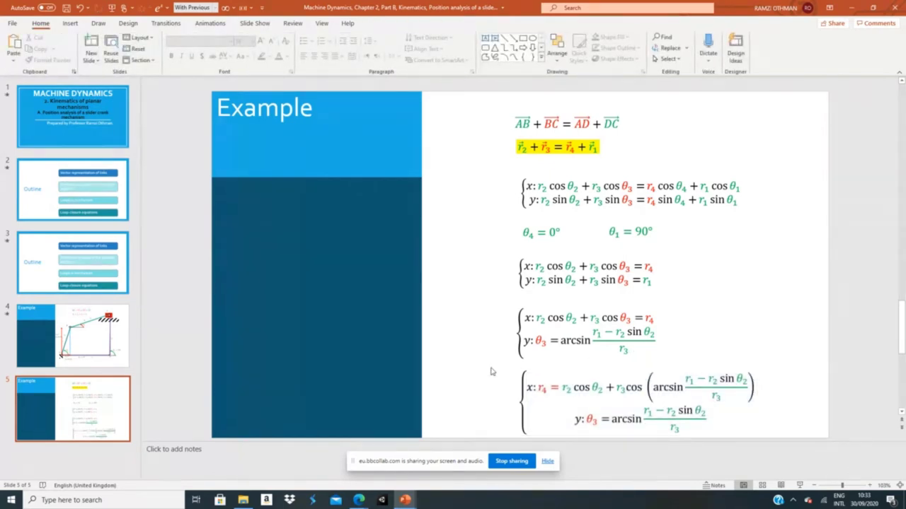
- Color the equals sign after r₄ and the minus signs in the lowest system's fractions black
double_click(553, 388)
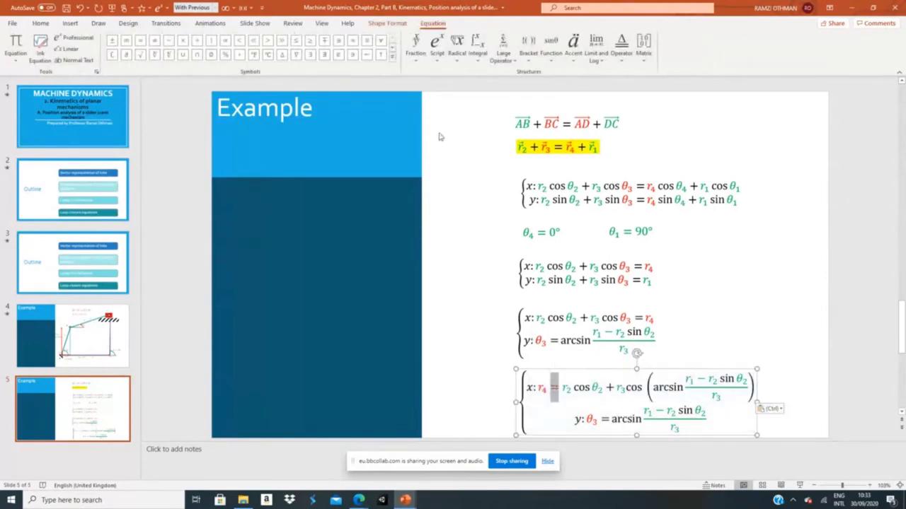
left_click(40, 23)
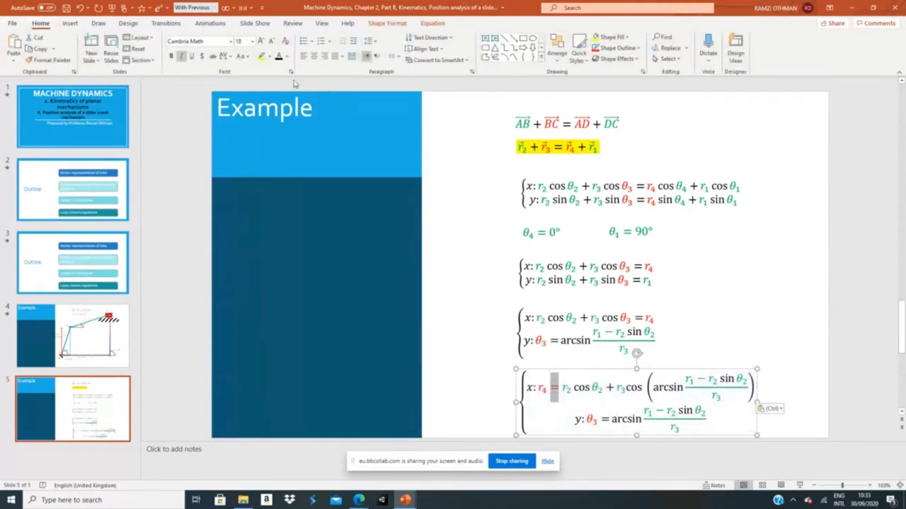
left_click(279, 56)
double_click(657, 410)
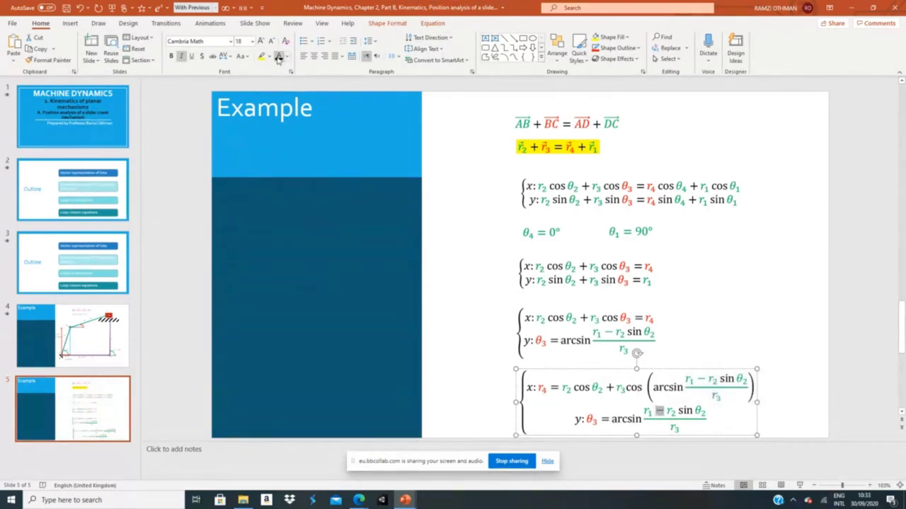
double_click(700, 380)
left_click(798, 397)
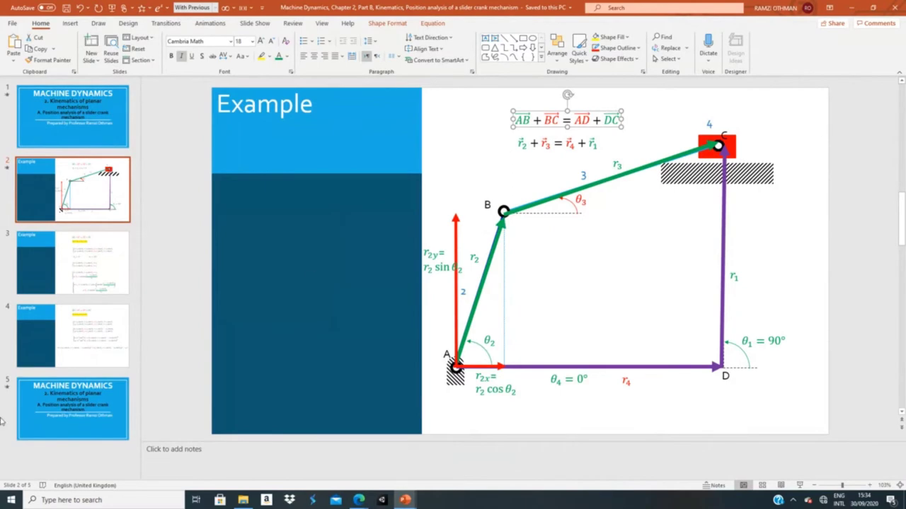
- Replace "Position" with "Velocity" in the subtitle of the title slide at the end of the deck
left_click(88, 400)
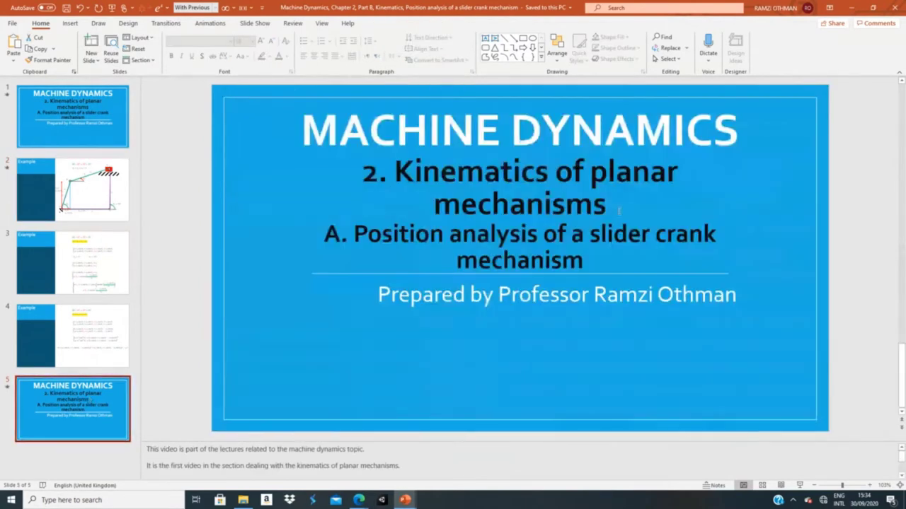
left_click(391, 238)
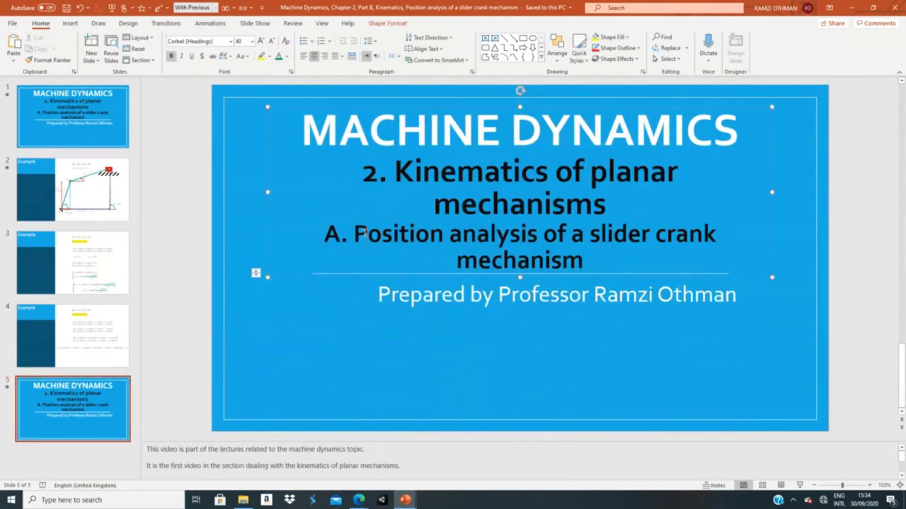
double_click(393, 241)
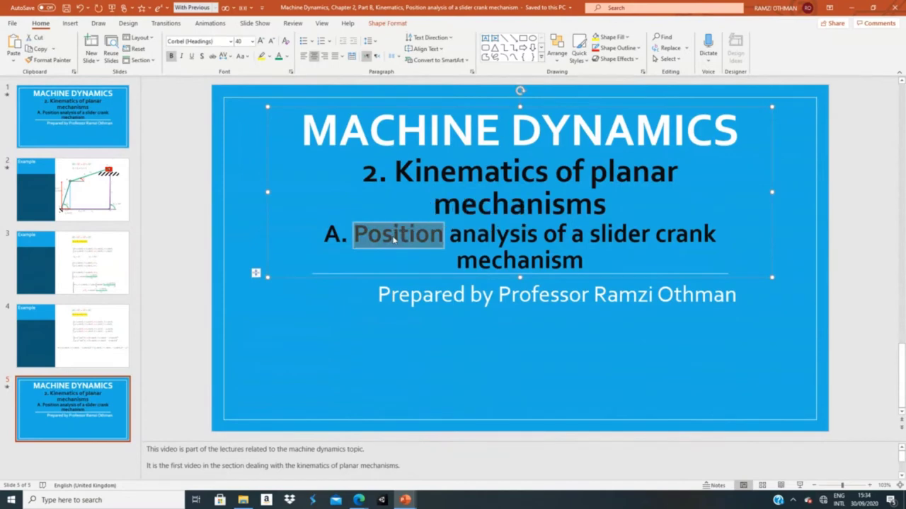
type("Velocity")
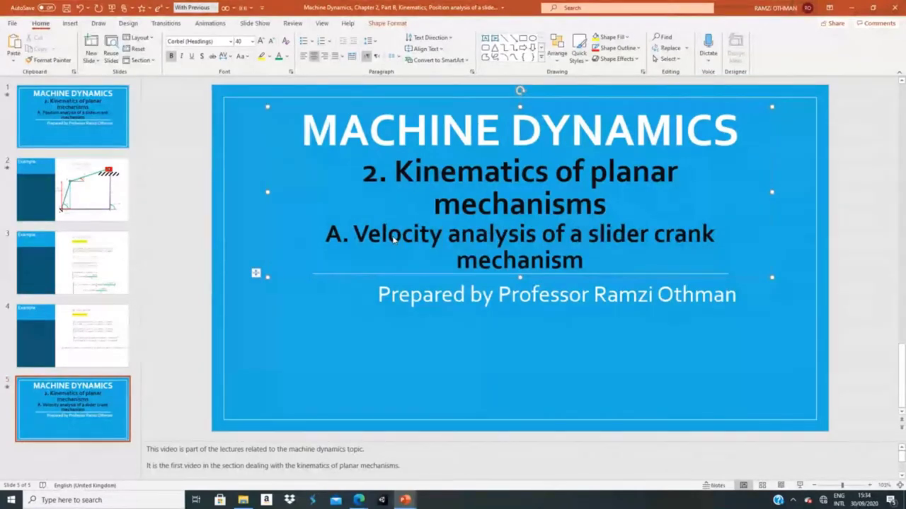
- Duplicate slide 3 with the solved slider crank equations and place the copy after the velocity analysis title slide
left_click(99, 350)
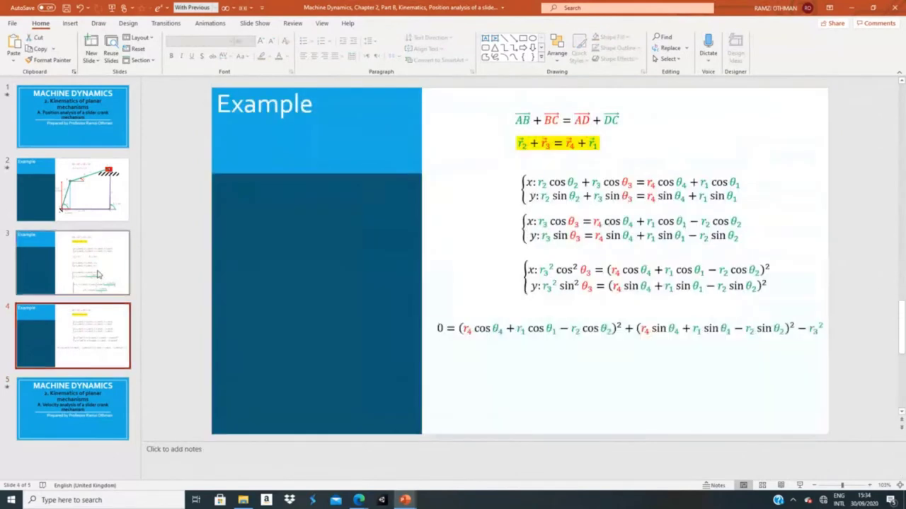
left_click(99, 271)
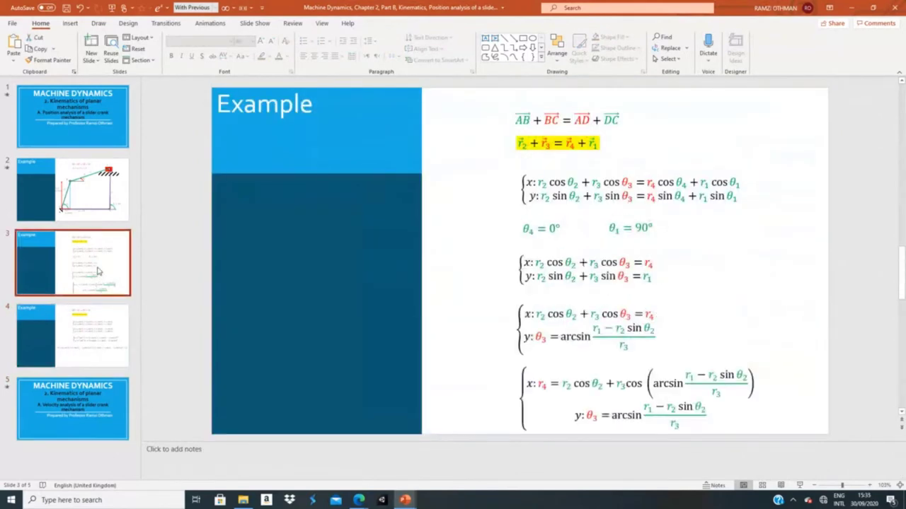
right_click(99, 271)
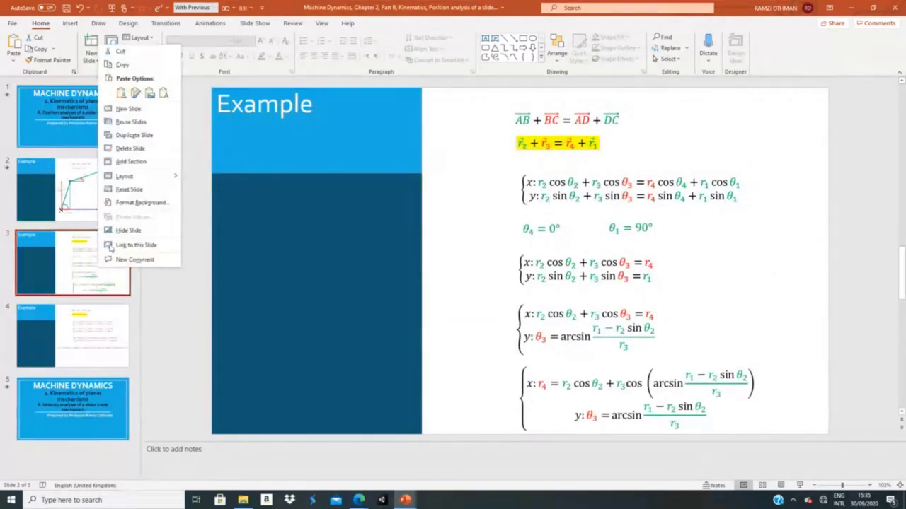
left_click(146, 135)
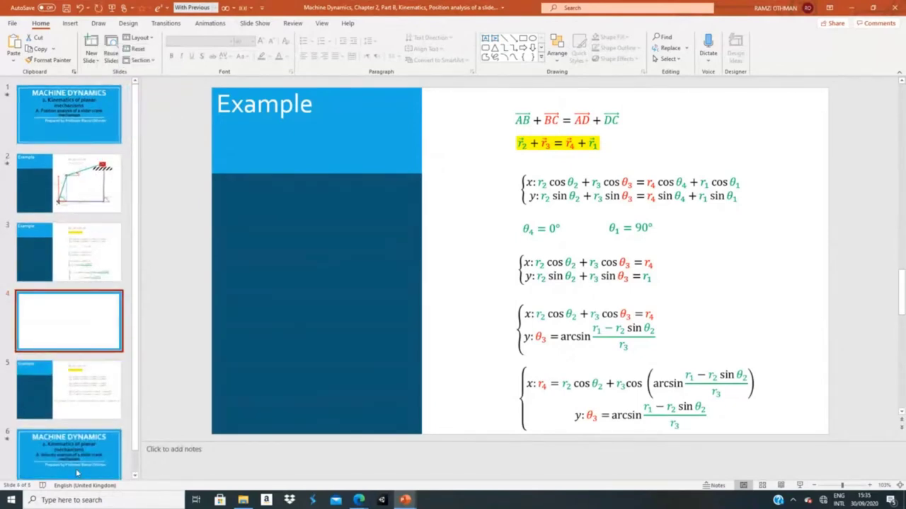
left_click_drag(78, 474, 70, 436)
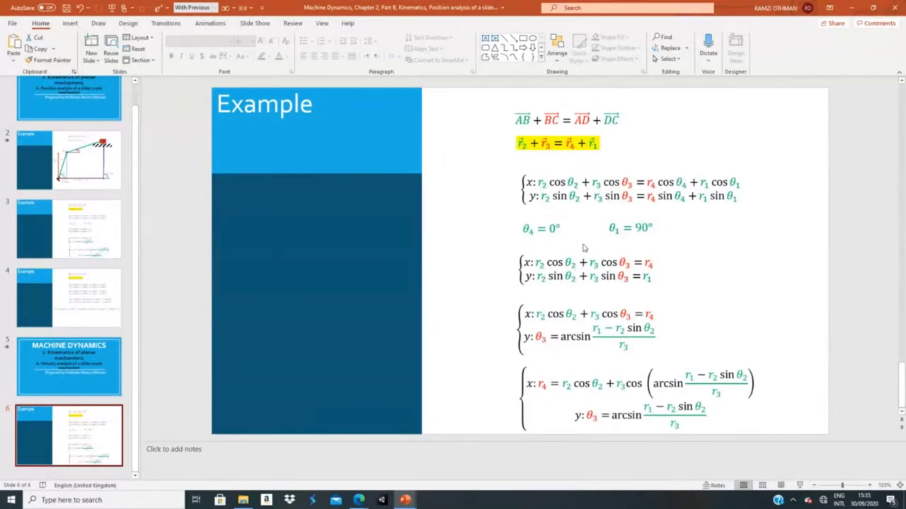
- Move the θ₁ = 90° and θ₄ = 0° equations on slide 6 into the dark blue area, with θ₁ above θ₄
left_click(552, 228)
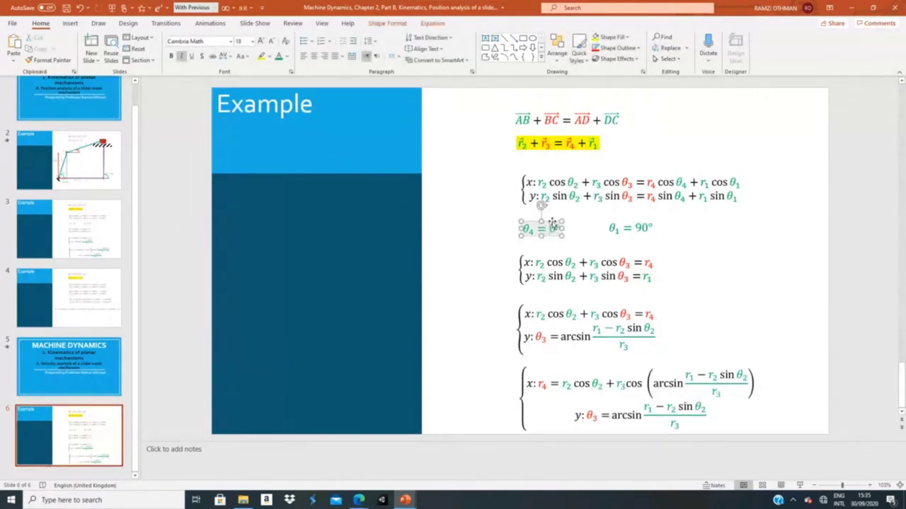
left_click_drag(552, 224, 548, 226)
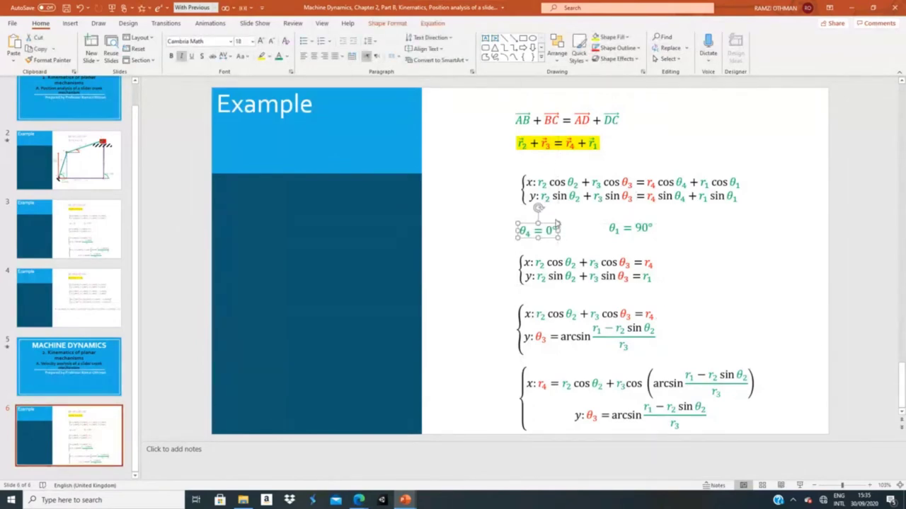
left_click(607, 227)
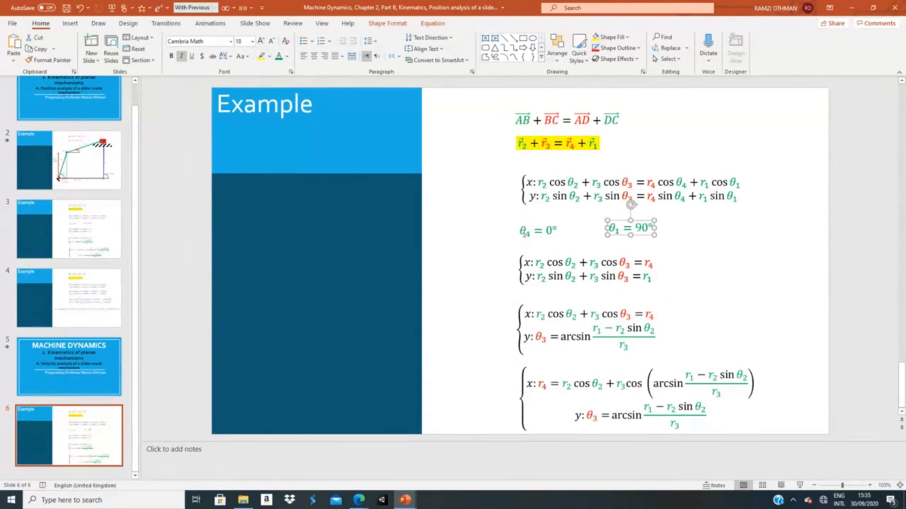
left_click(695, 271)
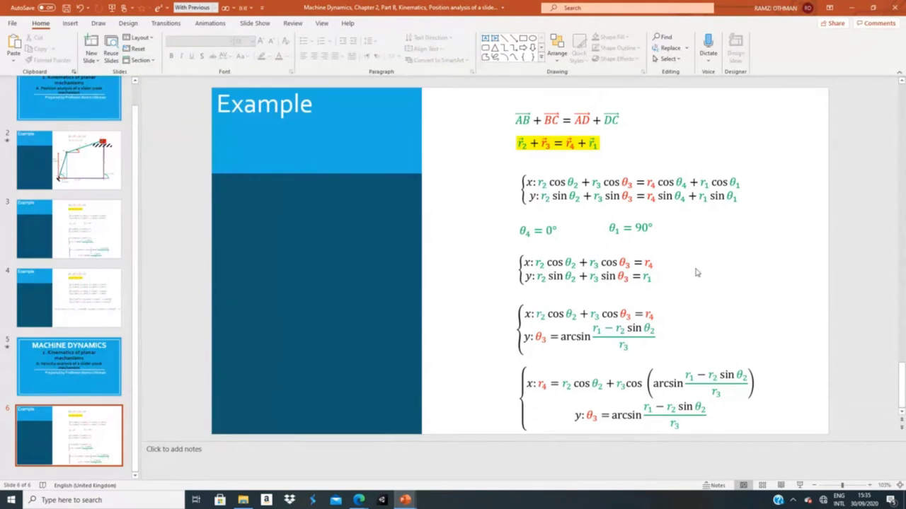
left_click(626, 226)
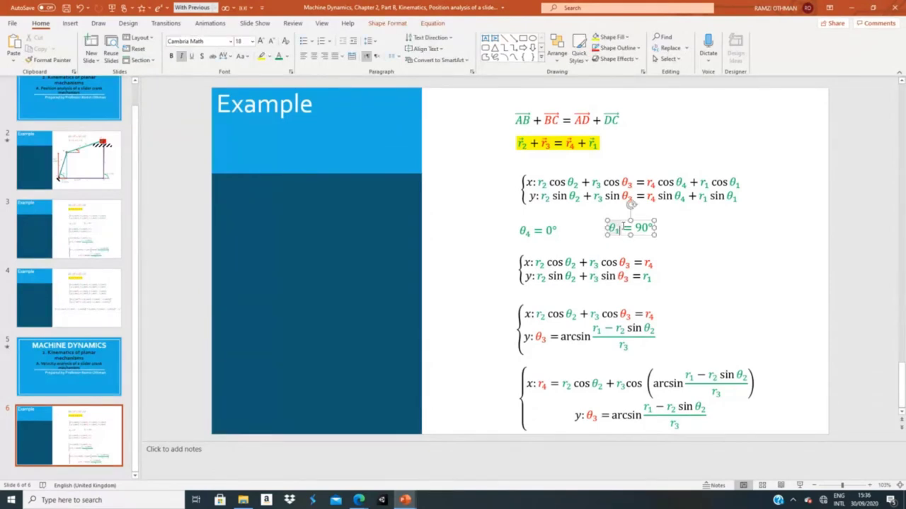
left_click_drag(624, 225, 257, 187)
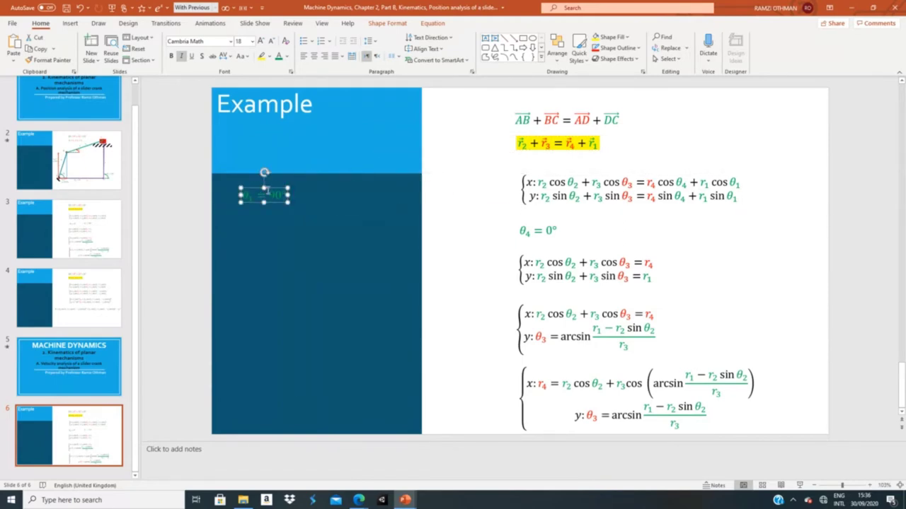
left_click(545, 229)
left_click_drag(545, 229, 271, 209)
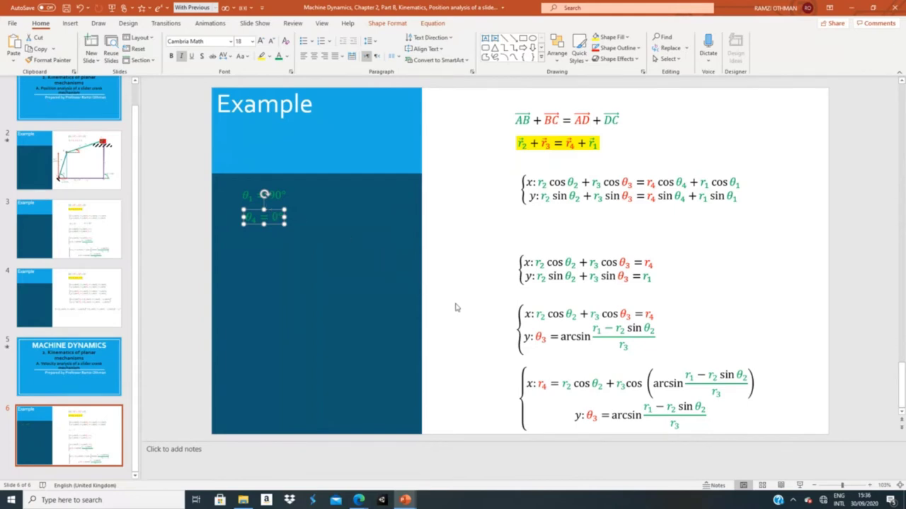
left_click(465, 312)
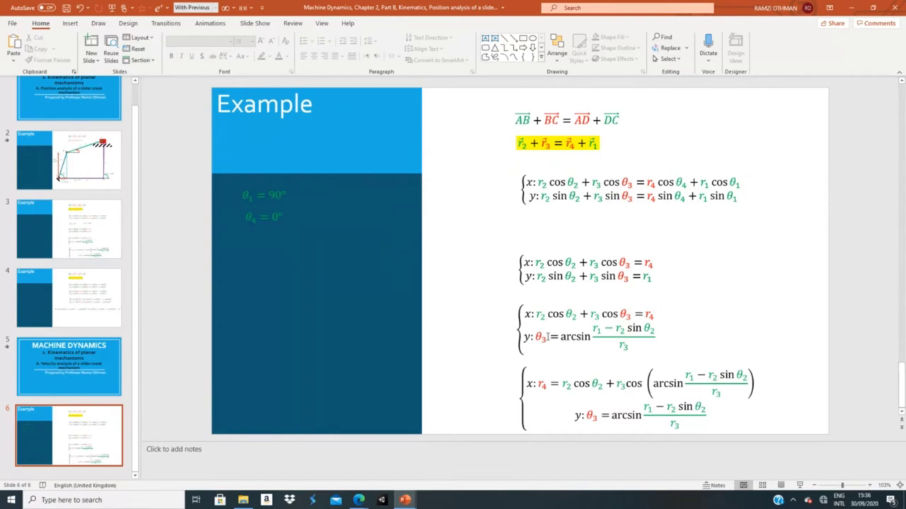
- Copy the θ₄ = 0° equation, place the copy beside θ₁ = 90° and reduce it to θ₂
left_click(547, 337)
left_click(266, 212)
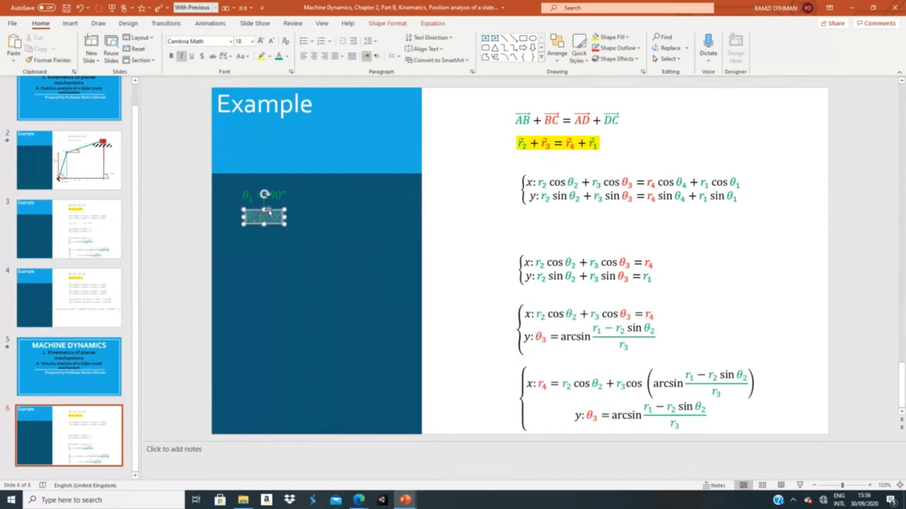
left_click_drag(267, 211, 330, 187)
left_click(312, 199)
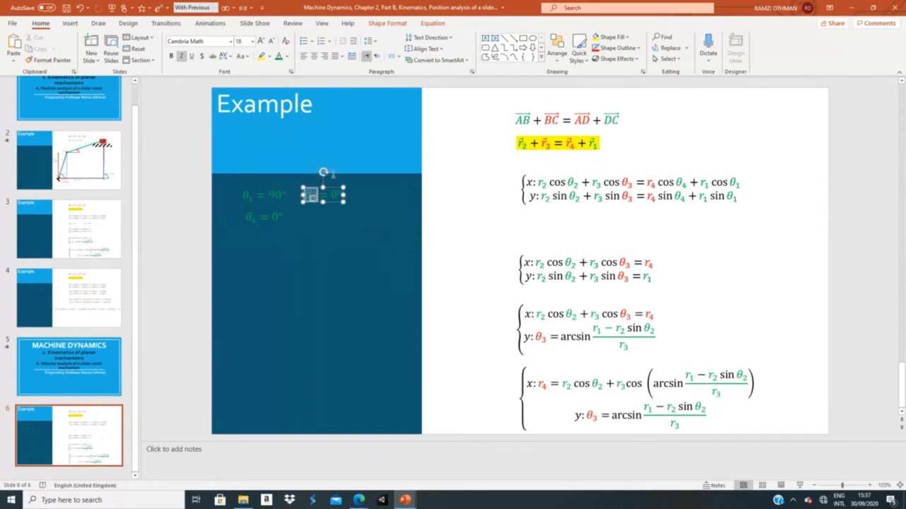
key("BackSpace")
type("2")
key("Right")
key("BackSpace")
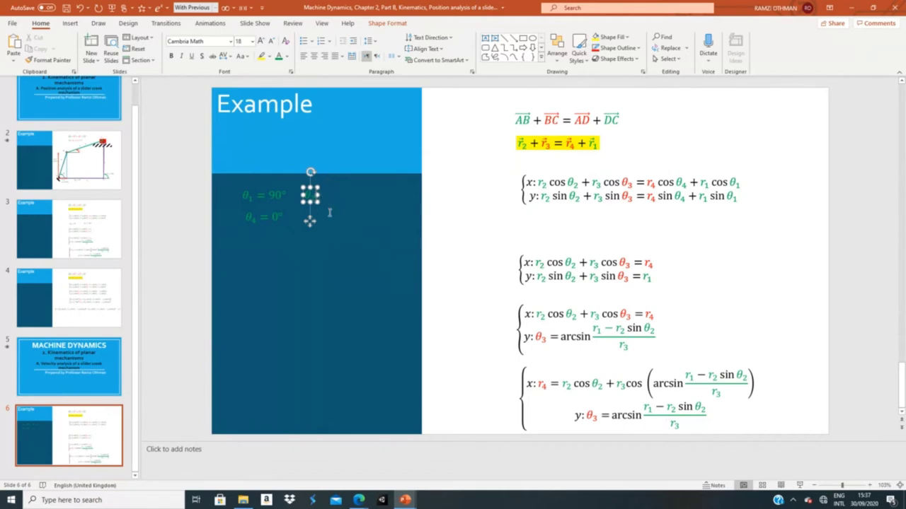
- Duplicate θ₂, place the copy after it in the same row and change it to θ₃
left_click(329, 212)
left_click(312, 195)
left_click(317, 193)
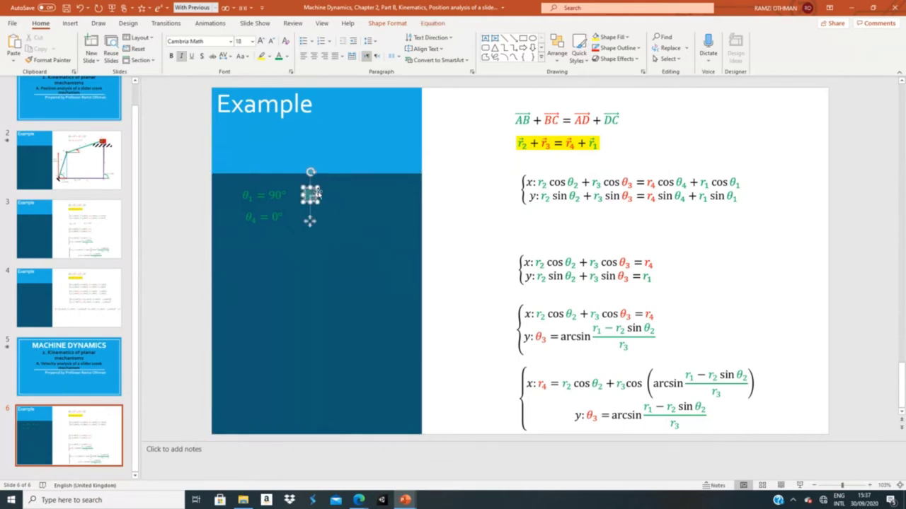
left_click(315, 191)
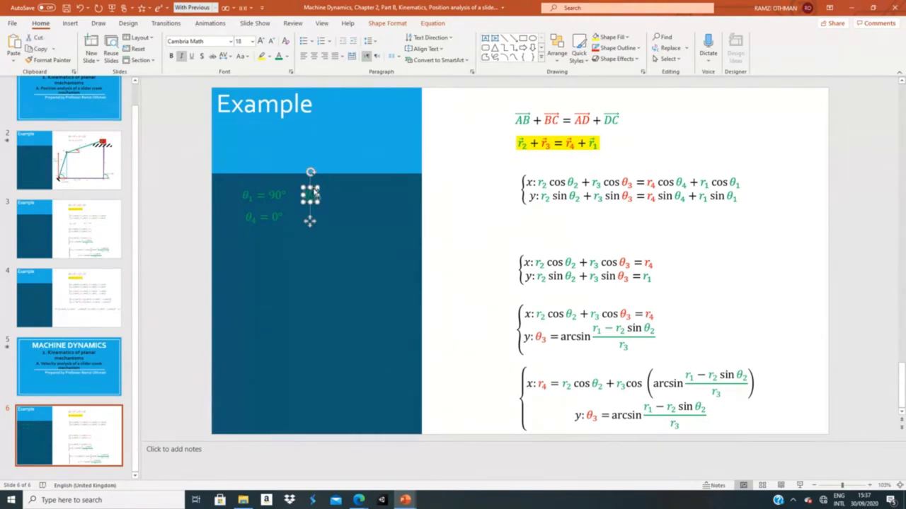
left_click_drag(315, 192, 326, 205)
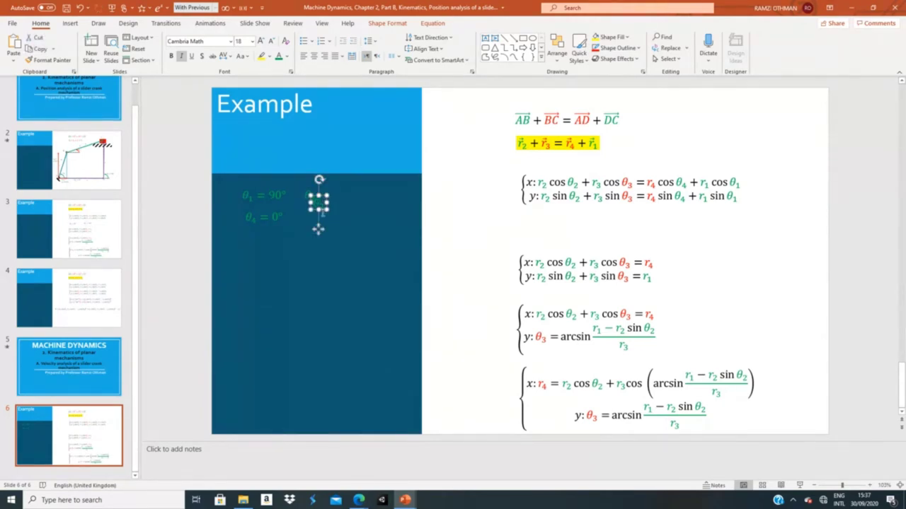
left_click(331, 219)
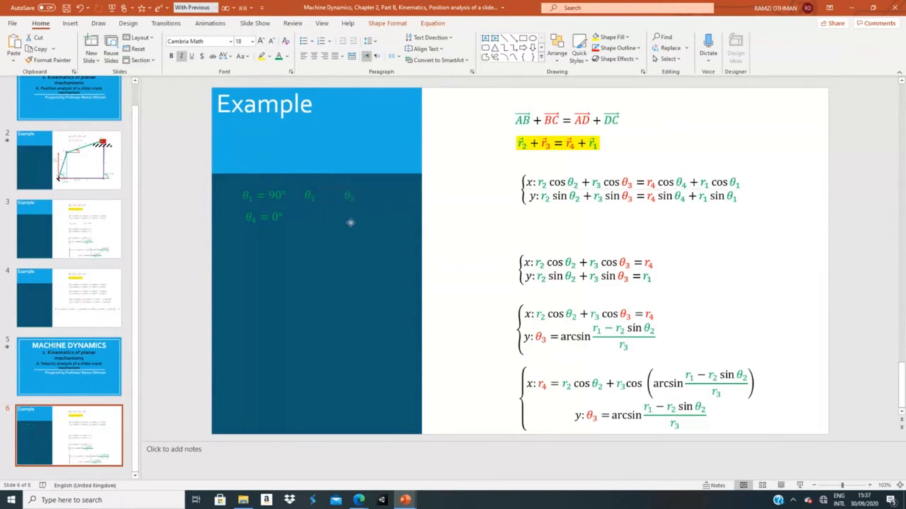
left_click(350, 196)
- Color the r₄ and θ₃ being solved for in the lowest equation system green
double_click(542, 384)
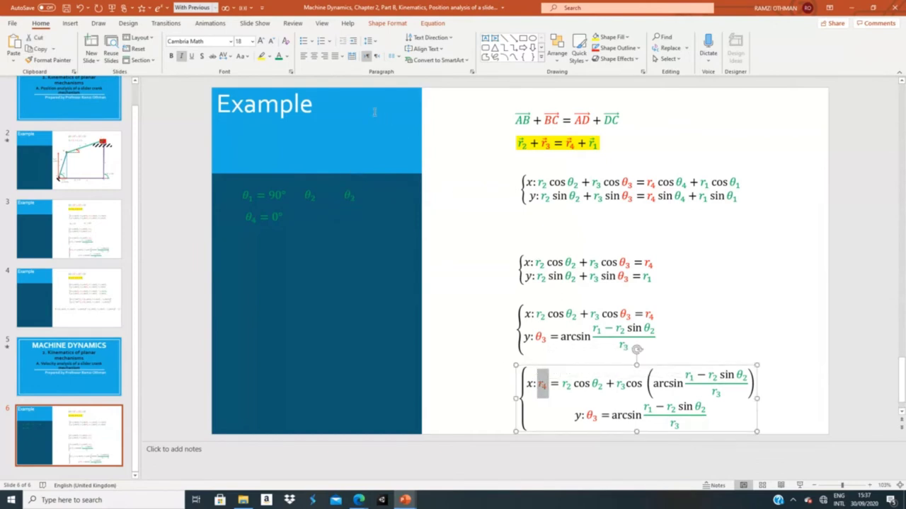
left_click(278, 57)
double_click(590, 416)
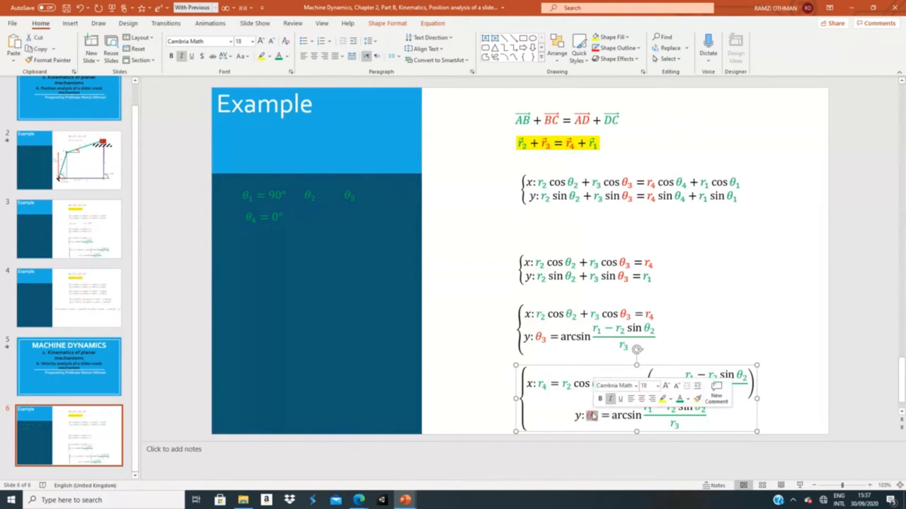
left_click(279, 57)
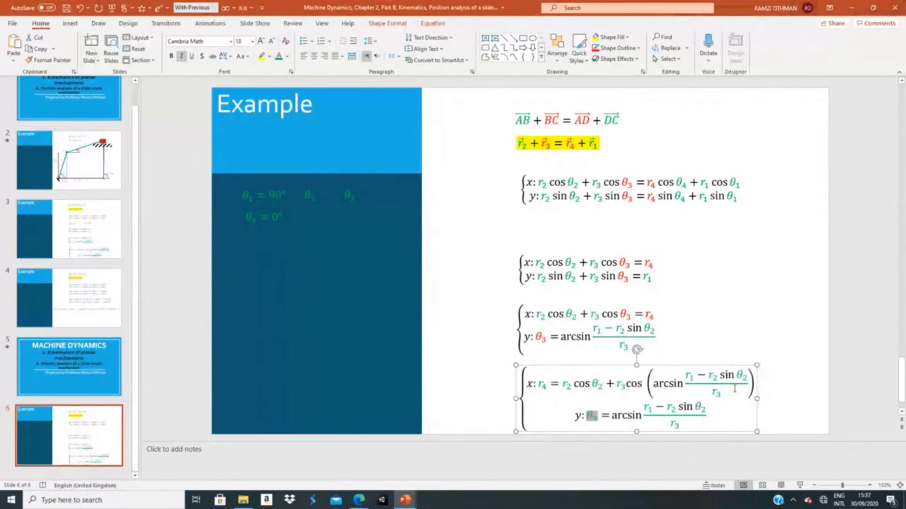
- Delete the "x:" and "y:" labels from the lowest equation system
left_click(537, 384)
key("BackSpace")
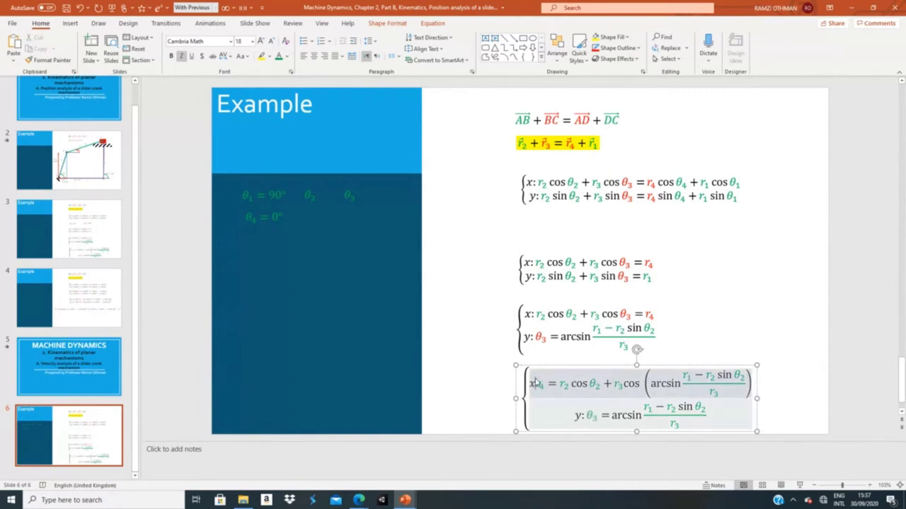
key("BackSpace")
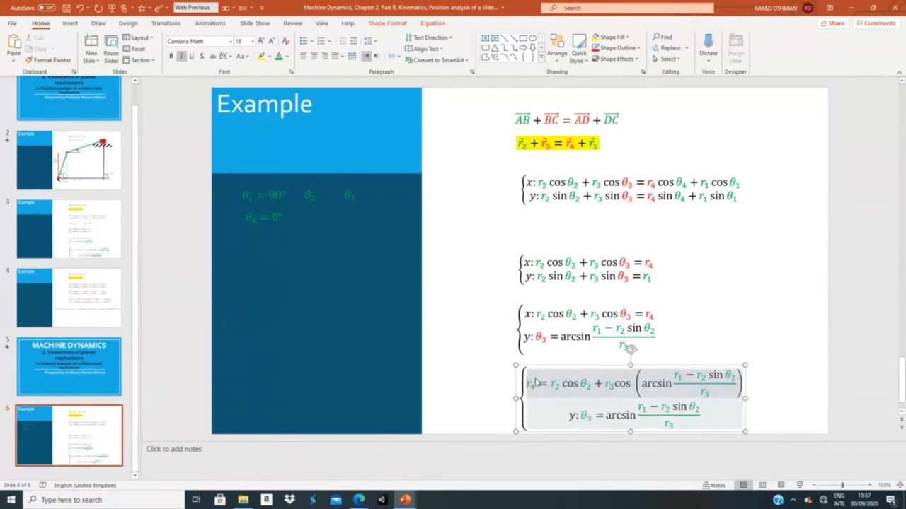
left_click(580, 416)
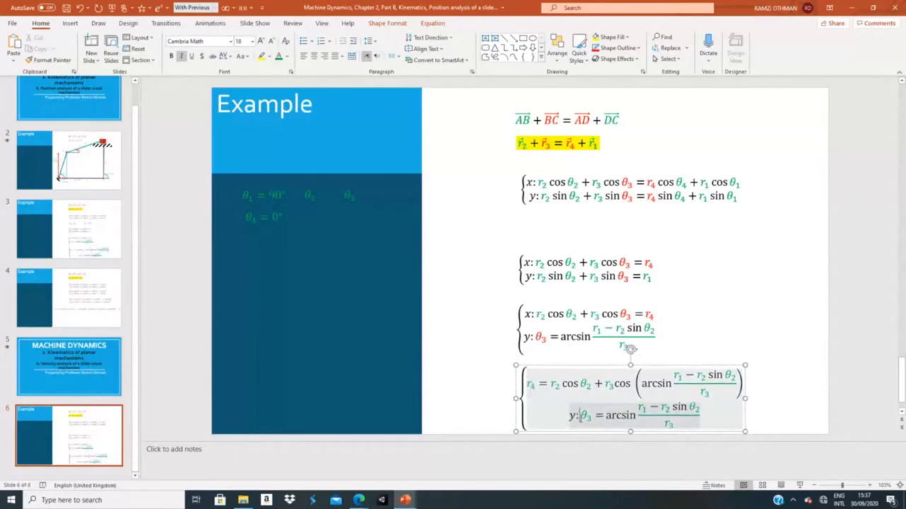
key("BackSpace")
key("BackSpace")
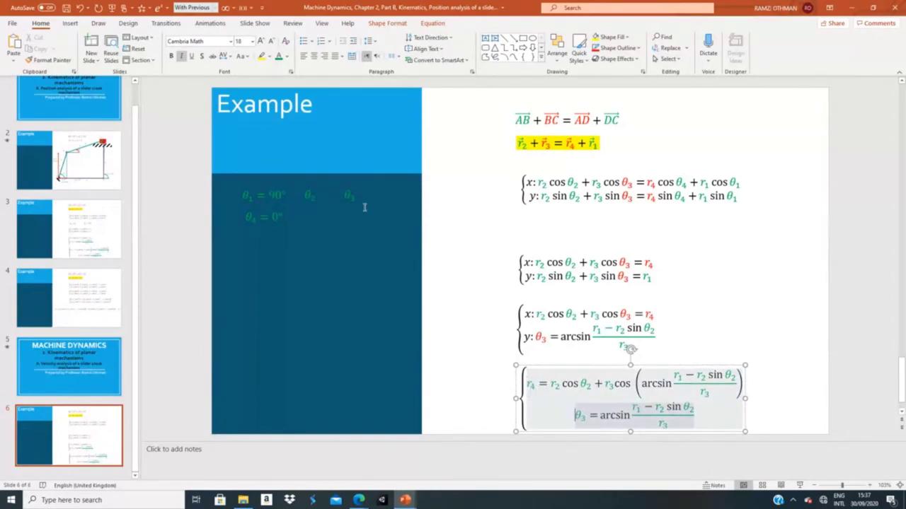
- Move θ₄ = 0° to the end of the θ row and place a narrowed copy of r₂ below θ₁
left_click(266, 217)
left_click_drag(270, 212, 400, 191)
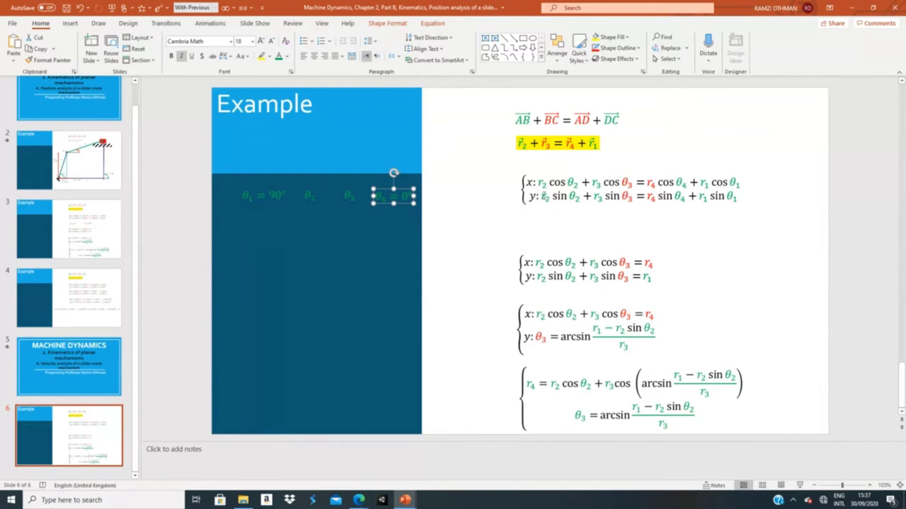
left_click(544, 196)
double_click(545, 197)
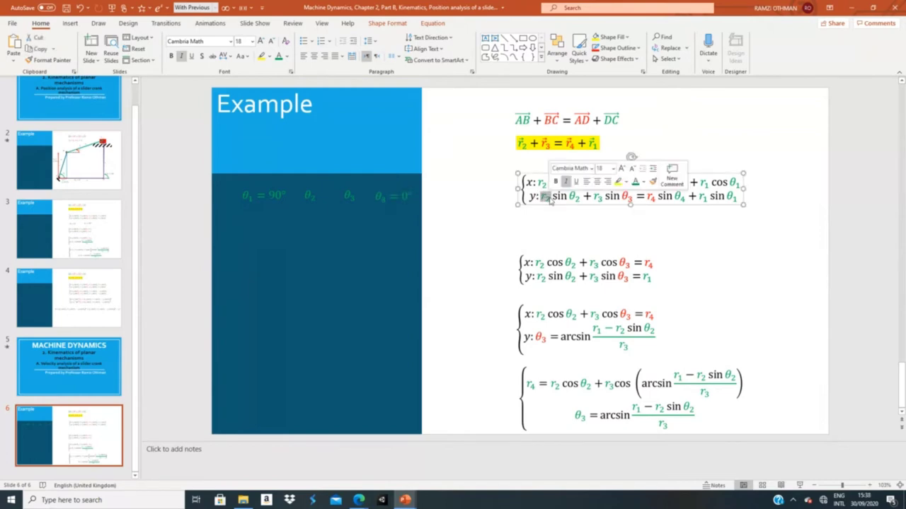
type("r2")
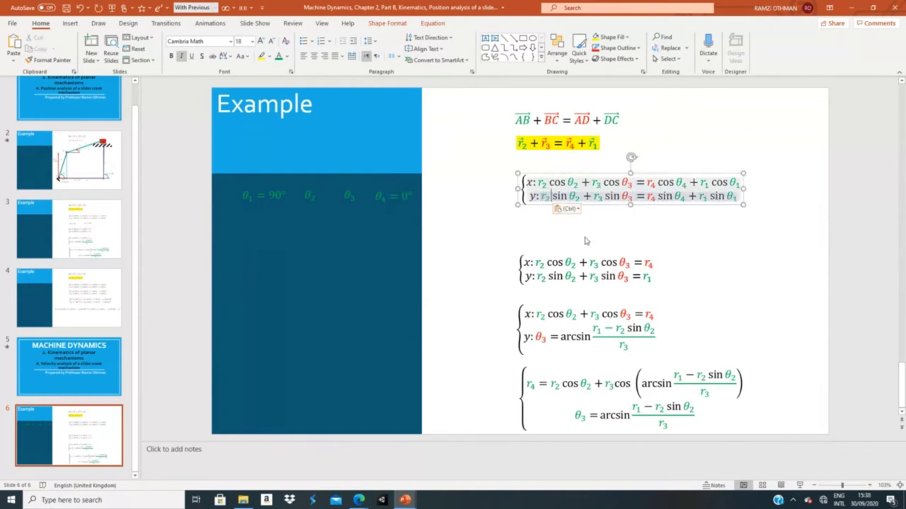
left_click(600, 244)
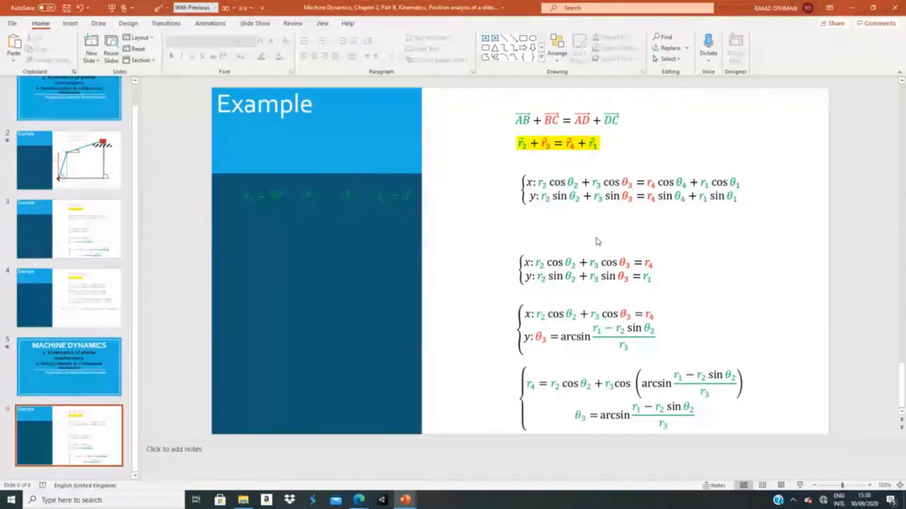
key("ctrl+v")
left_click_drag(556, 246, 404, 213)
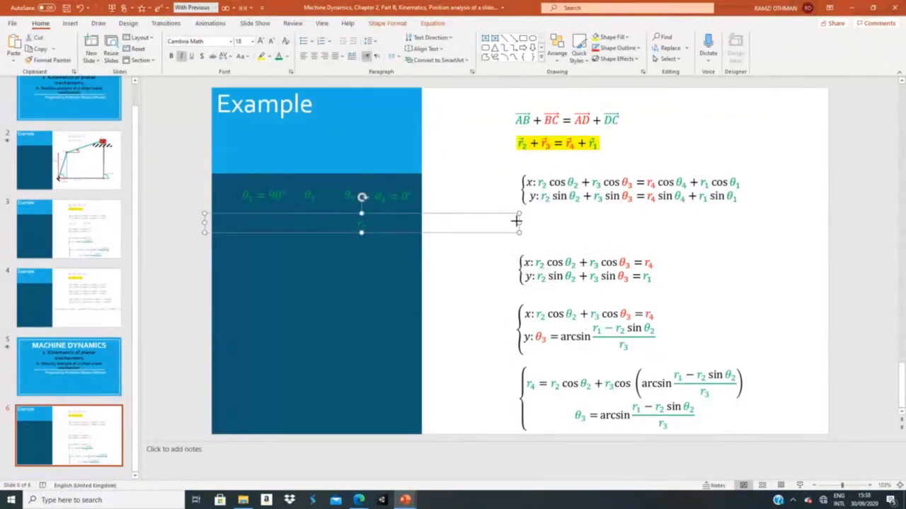
left_click_drag(518, 221, 251, 208)
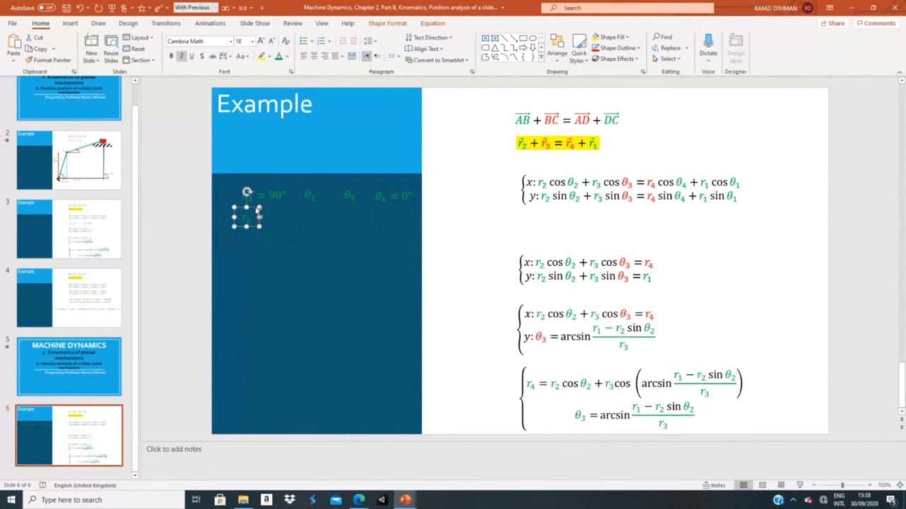
- Make three copies of the r₂ symbol and line all four up in a row below the θ row
key("ctrl+d")
key("ctrl+d")
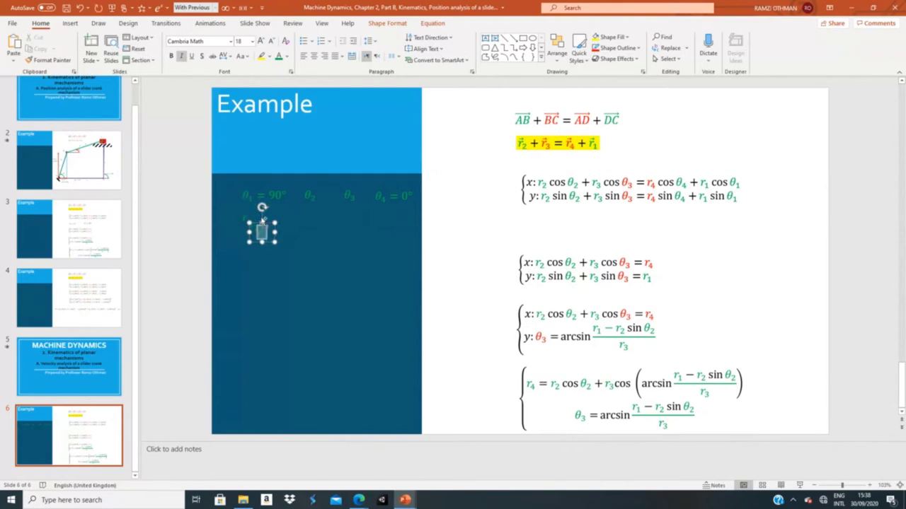
key("ctrl+d")
left_click_drag(275, 230, 330, 210)
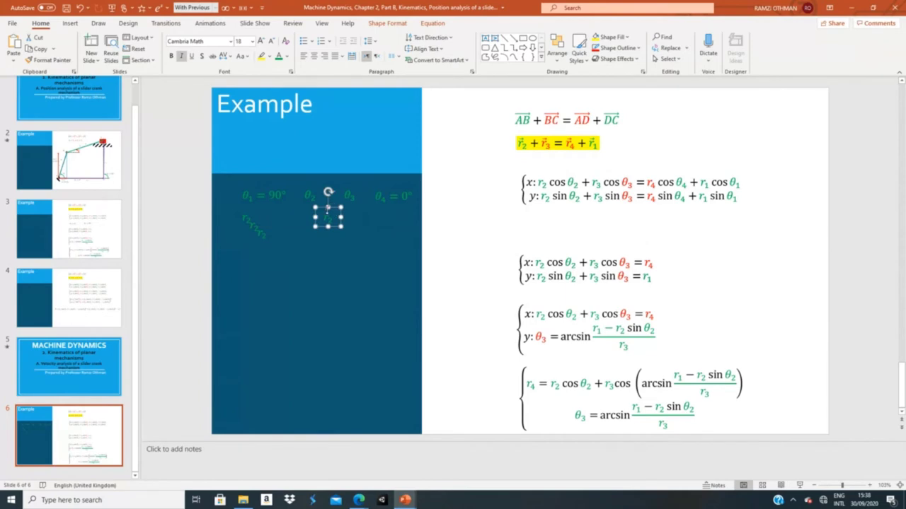
left_click(261, 230)
left_click_drag(273, 230, 285, 212)
key("ctrl+z")
key("ctrl+z")
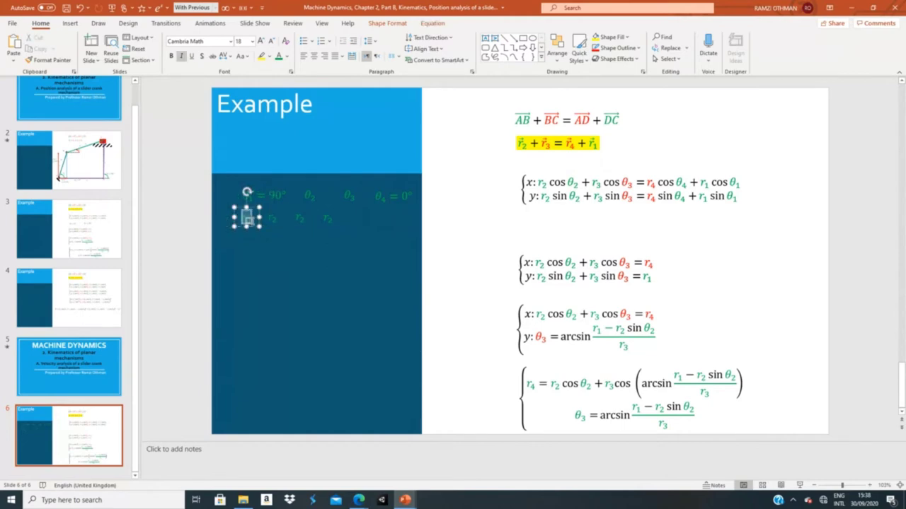
- Renumber the symbols in the new row so they read r₁, r₂, r₃ and r₄
left_click(299, 218)
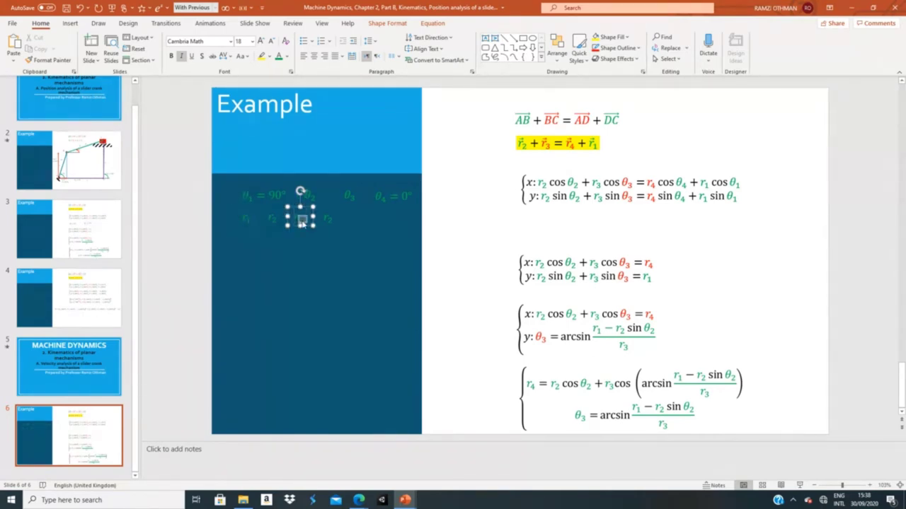
left_click(329, 220)
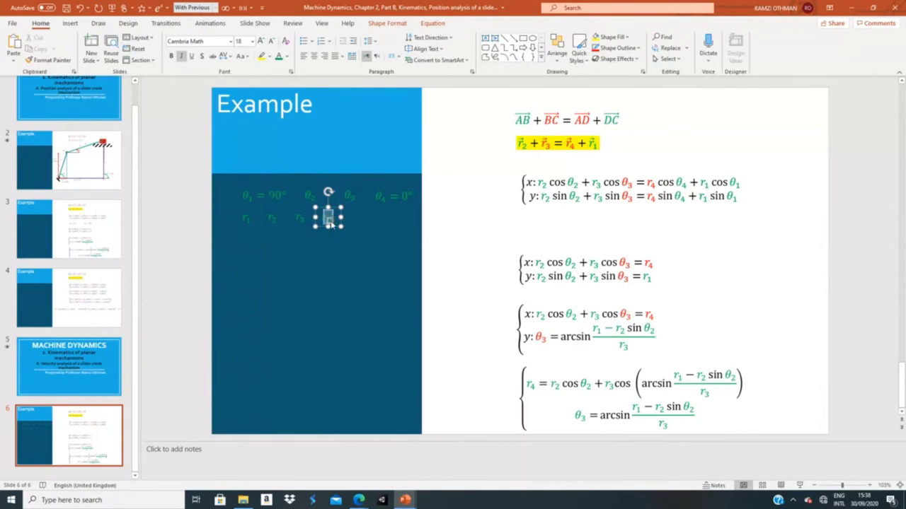
left_click(365, 266)
left_click(448, 260)
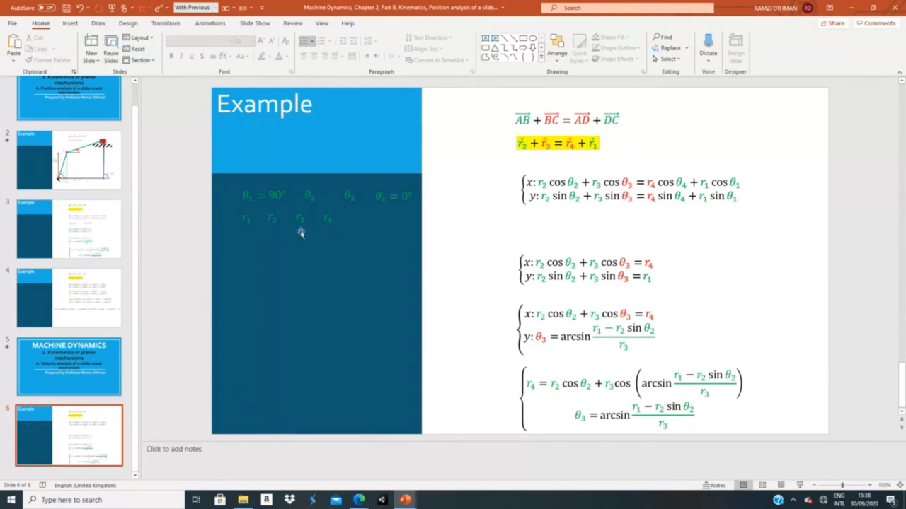
- Duplicate θ₂ from the dark blue area and place the copy in the white area near the AB + BC vector equation
left_click(248, 196)
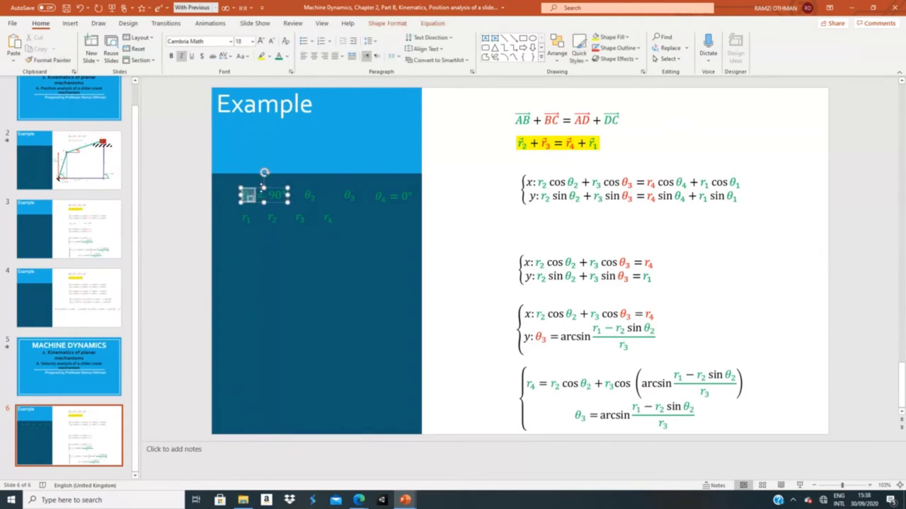
left_click(259, 188)
left_click(312, 196)
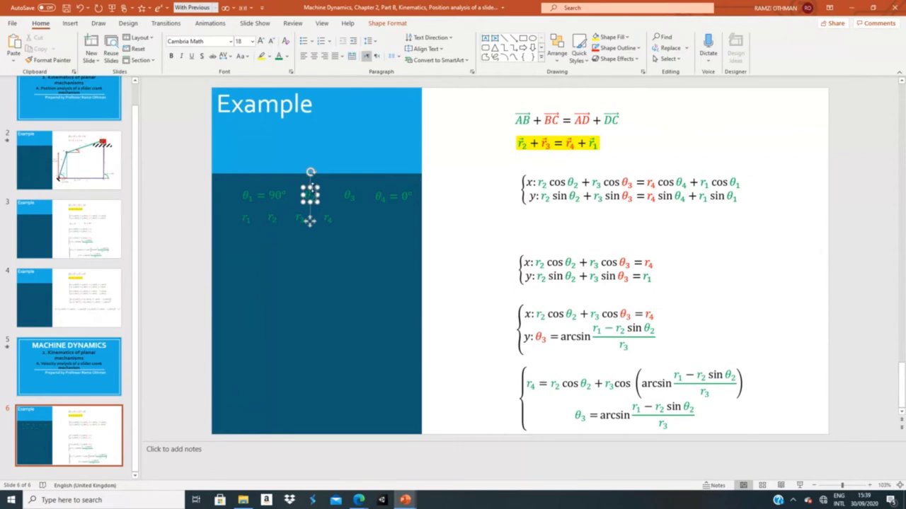
left_click(307, 191)
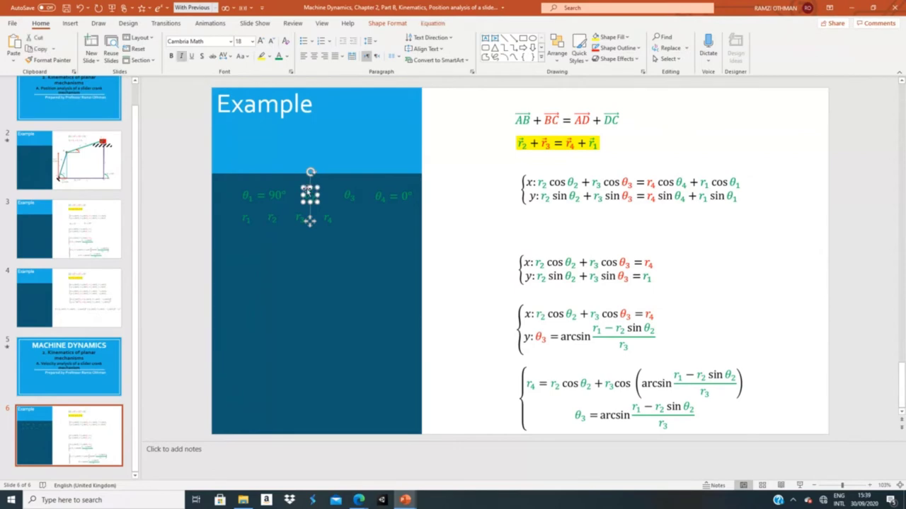
left_click_drag(308, 191, 315, 199)
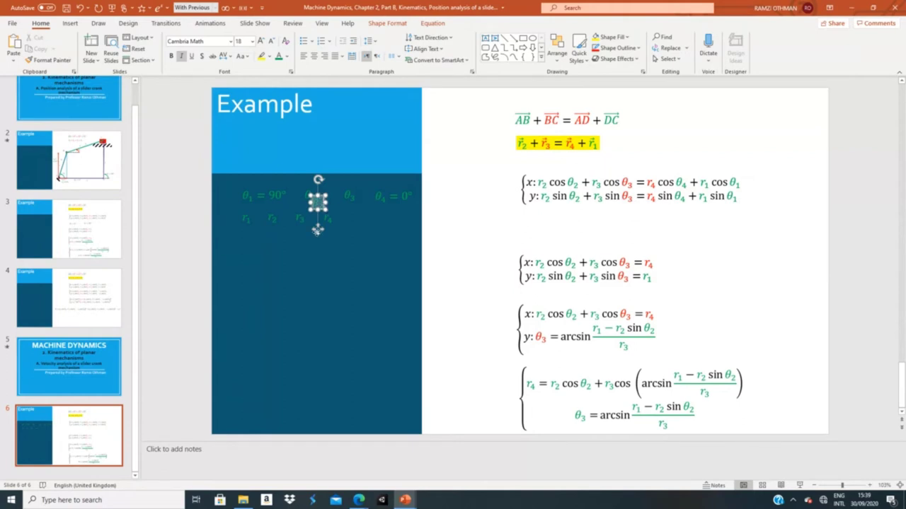
left_click_drag(318, 228, 452, 127)
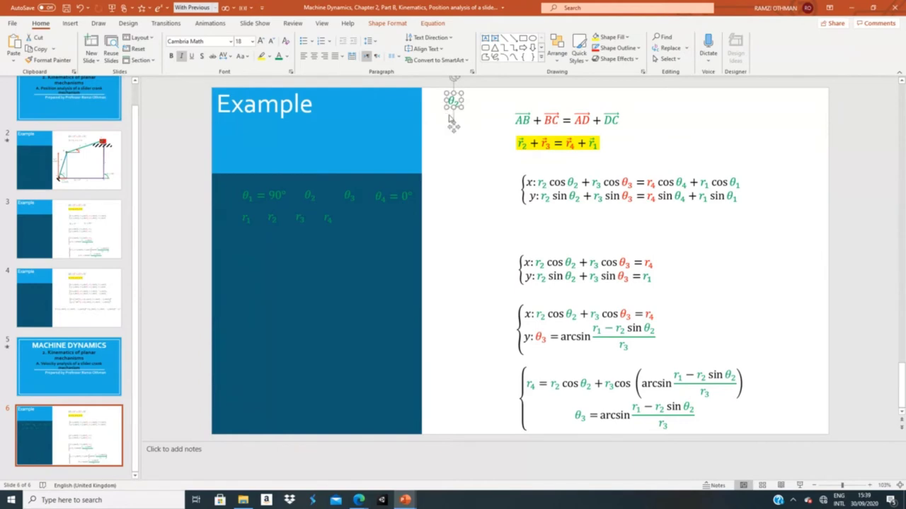
- Replace θ with the symbol ω in the copied θ₂ so it reads ω₂
left_click(454, 101)
key("BackSpace")
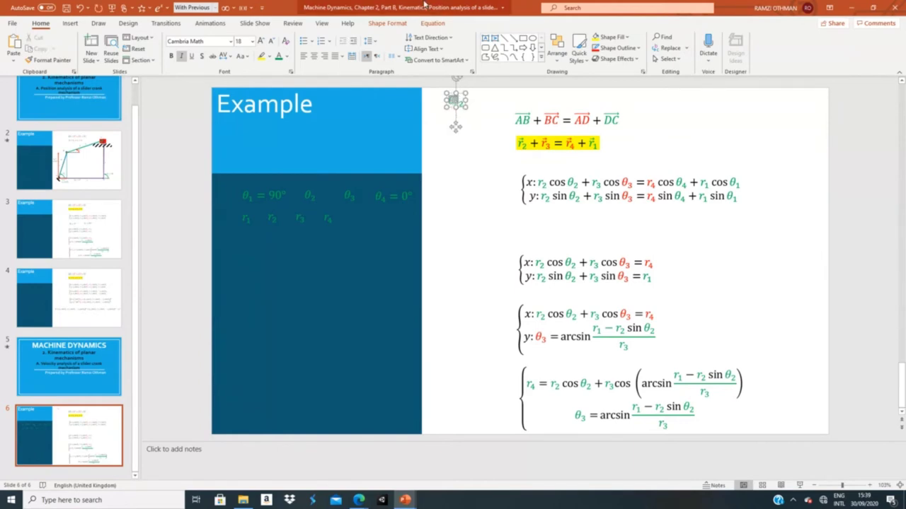
left_click(433, 26)
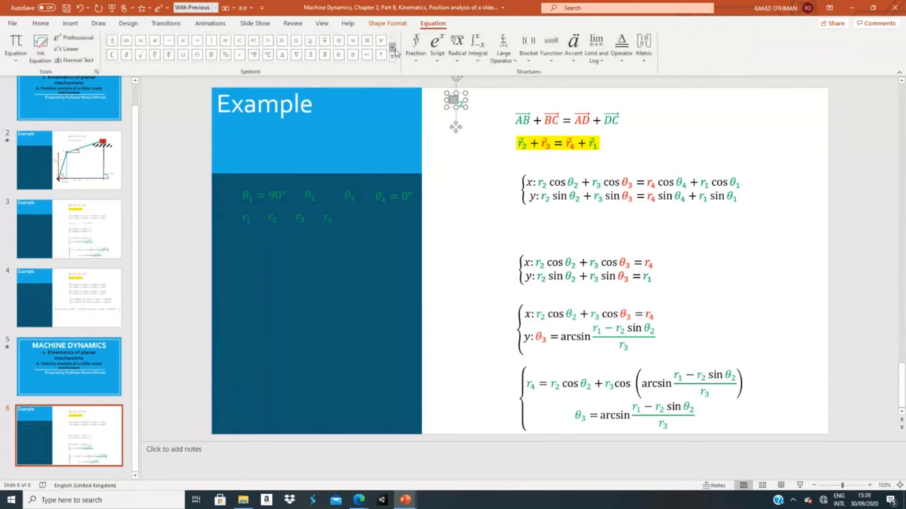
left_click(394, 48)
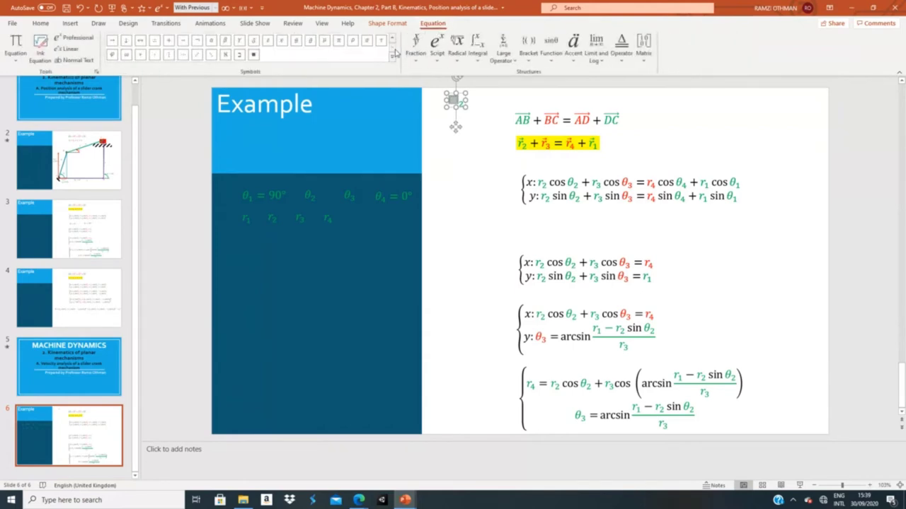
left_click(128, 57)
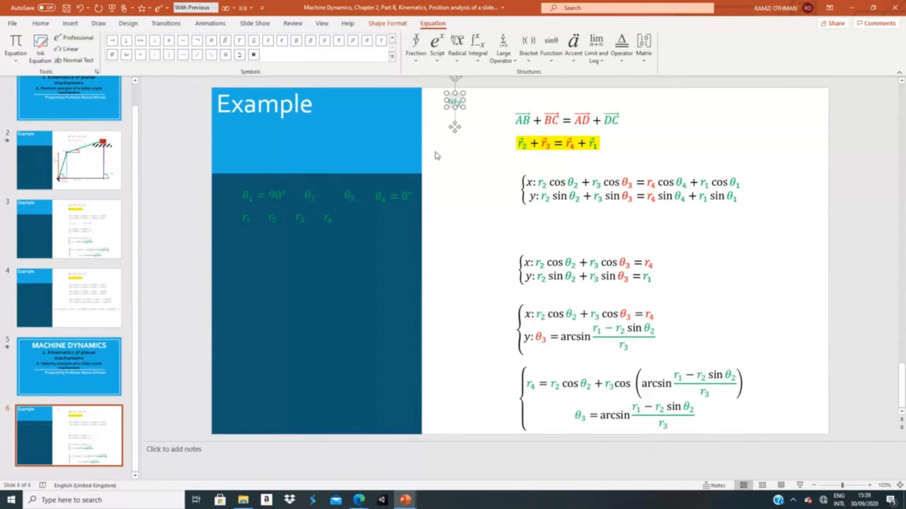
- Duplicate the ω₂ symbol and place the copy directly below the original
left_click(465, 165)
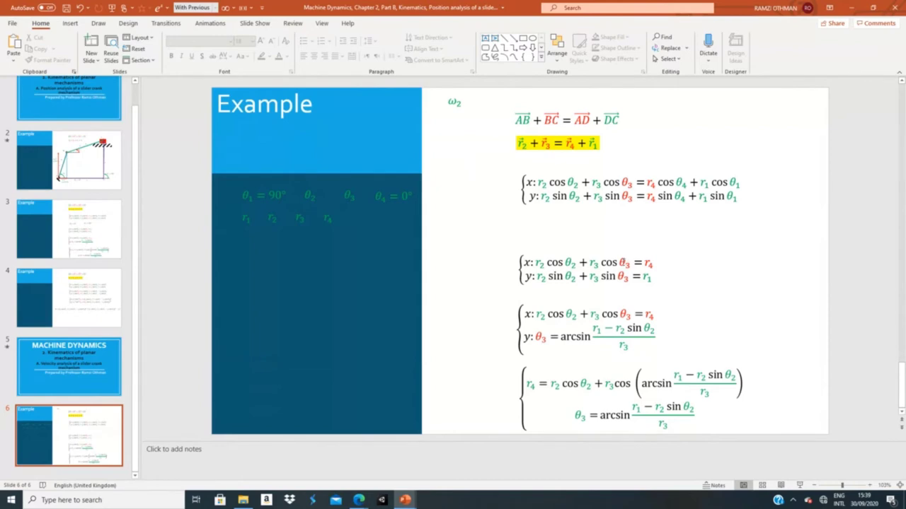
left_click(622, 263)
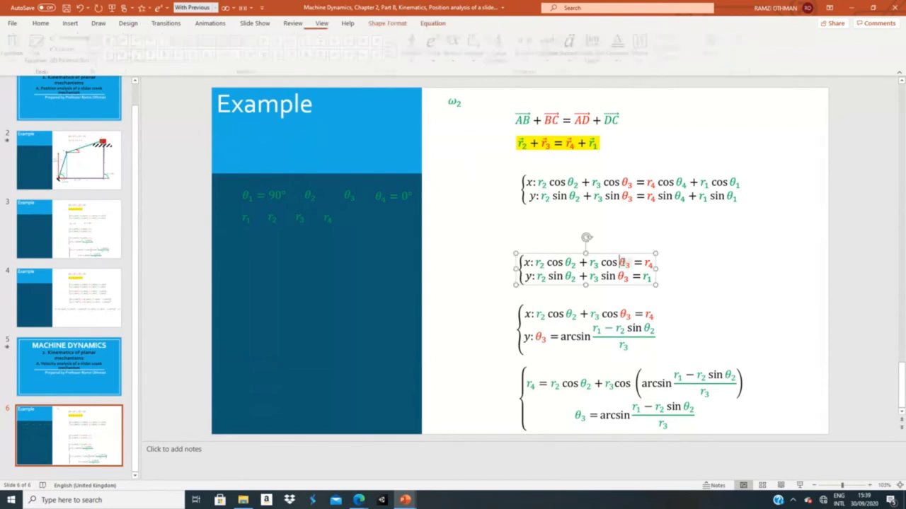
left_click(459, 99)
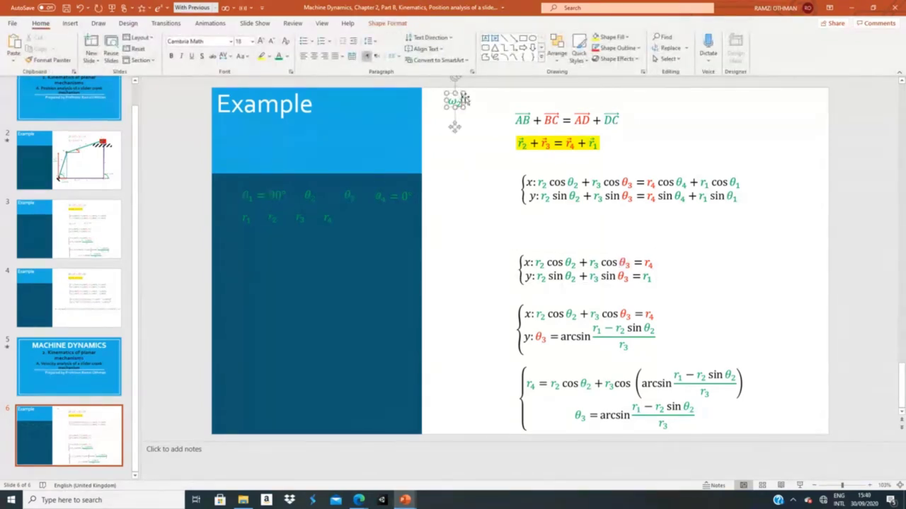
left_click(455, 127)
left_click_drag(455, 128, 462, 134)
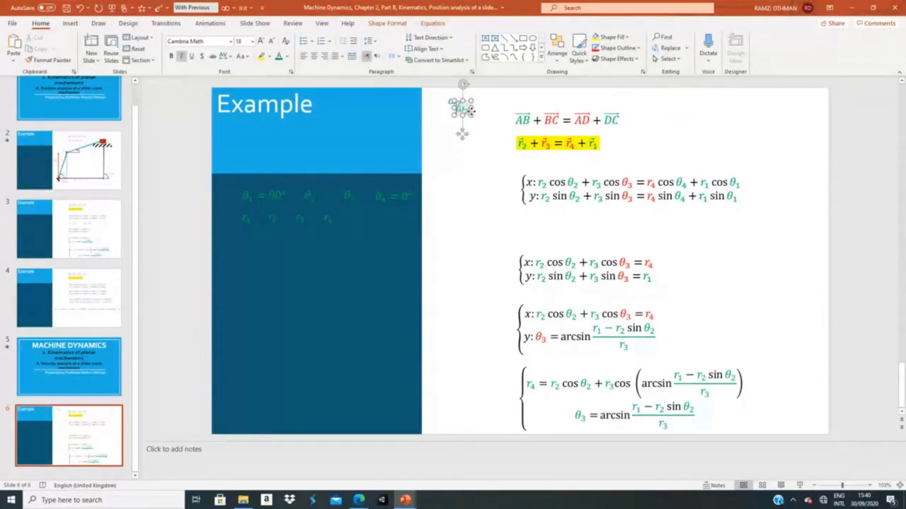
left_click_drag(471, 111, 464, 130)
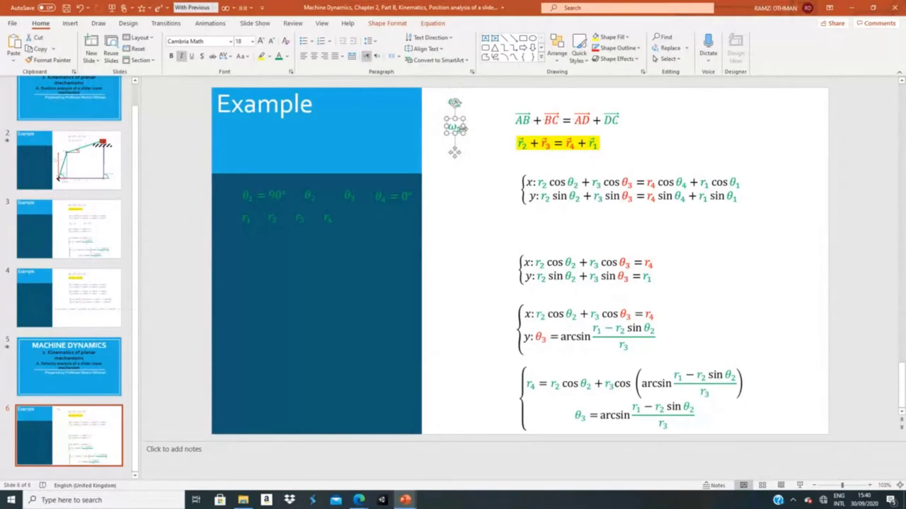
- Colour the copied ω₂ red and change its subscript so it reads ω₃
left_click(287, 56)
left_click(287, 145)
left_click(460, 128)
- Copy the red r₄ from the simplified x equation and place it as a separate symbol below ω₃
left_click(642, 262)
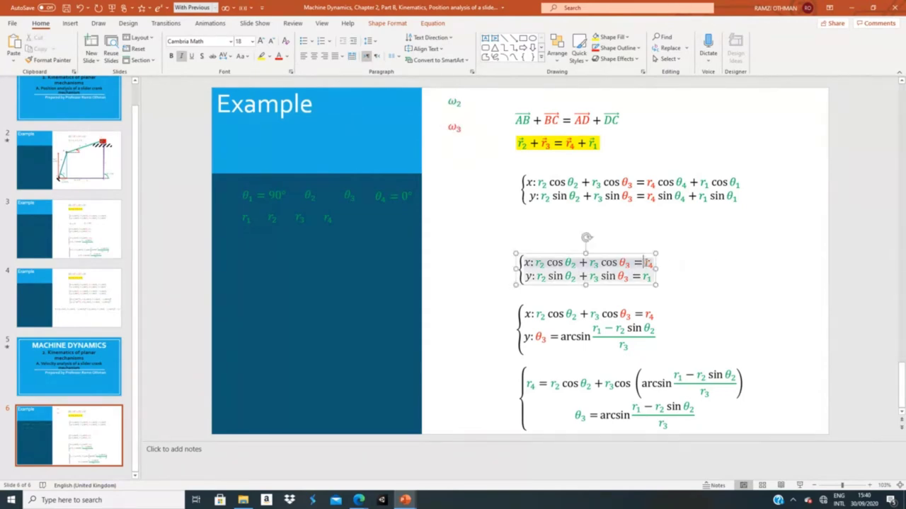
left_click_drag(644, 262, 652, 263)
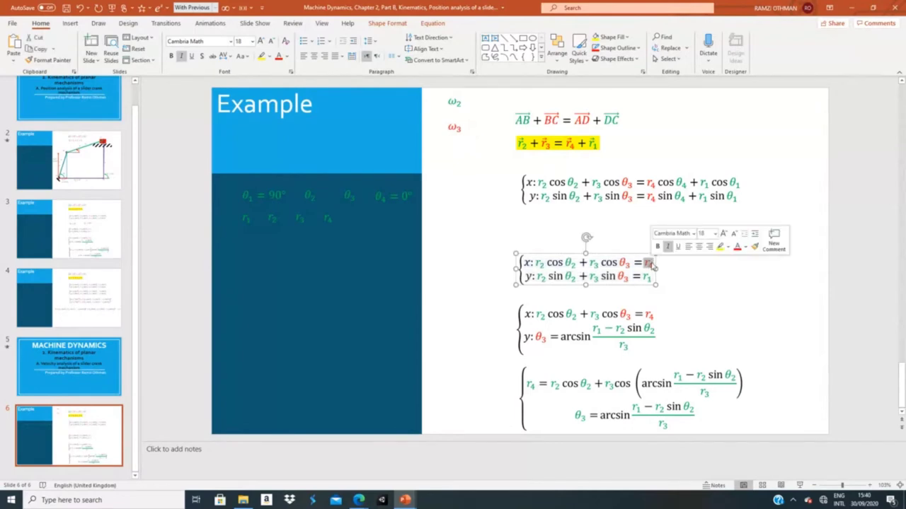
left_click(535, 228)
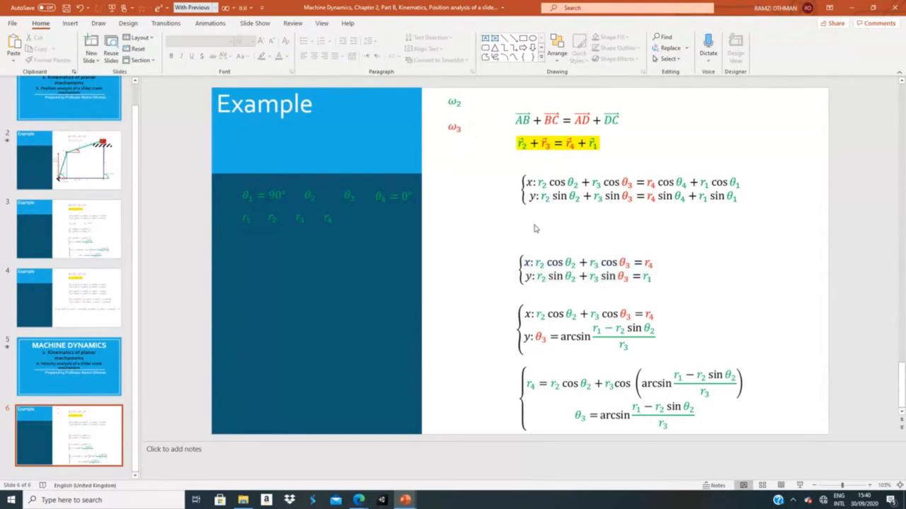
key("ctrl+v")
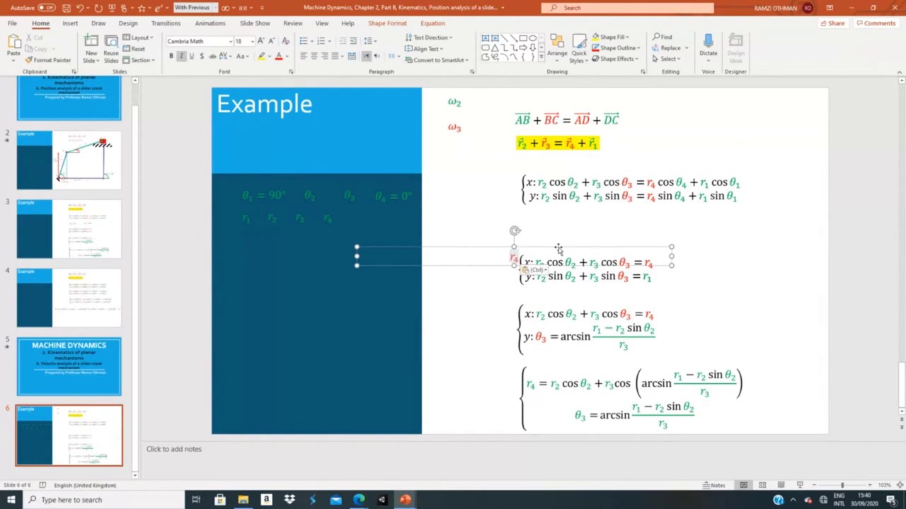
left_click_drag(564, 236, 496, 141)
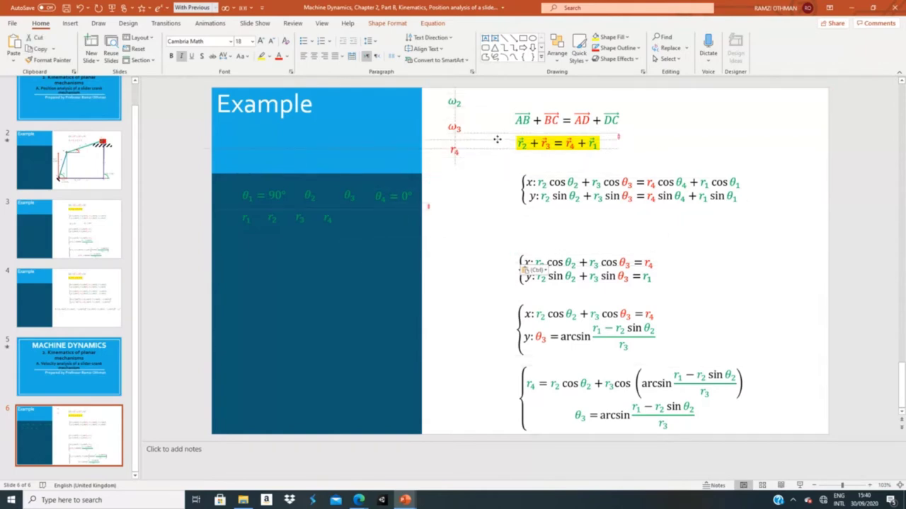
- Replace r with v in the copied r₄ so it reads v₄, and narrow its text box and align it under ω₃
left_click(453, 148)
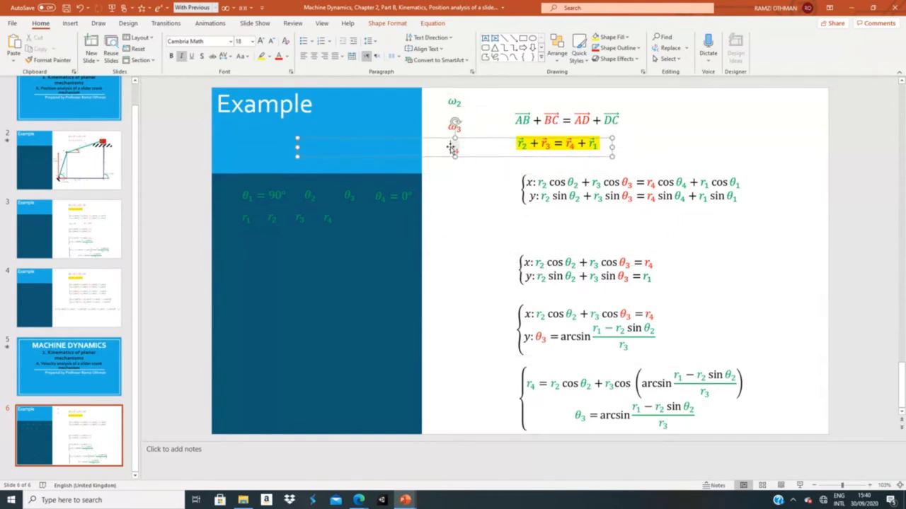
double_click(453, 148)
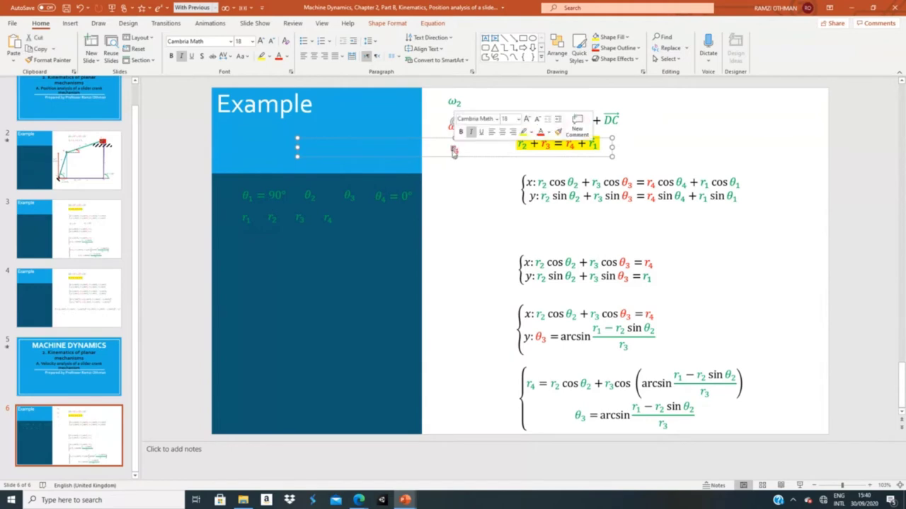
left_click(433, 24)
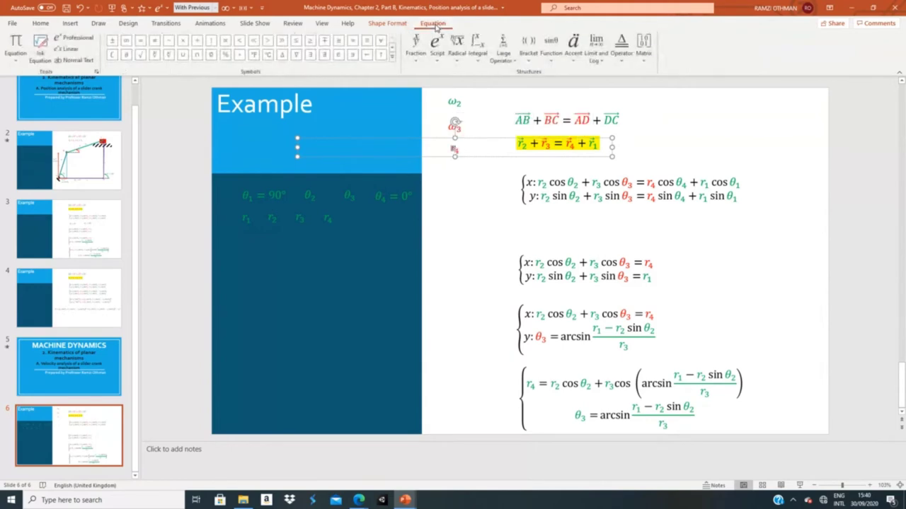
left_click(573, 51)
left_click(584, 212)
left_click_drag(297, 145, 442, 142)
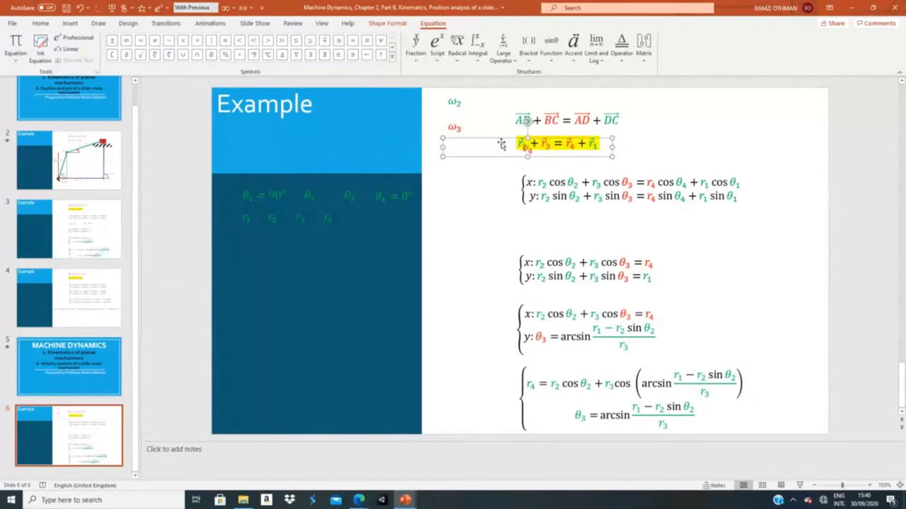
left_click_drag(529, 146, 465, 148)
- Extend ω₂ with an equals sign and a subscripted θ so it reads ω₂ = θ₂
left_click(464, 99)
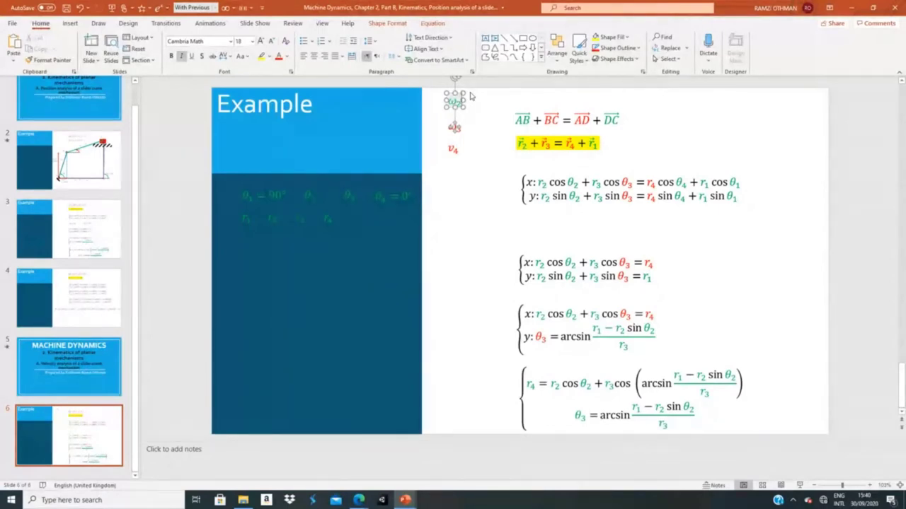
type("=")
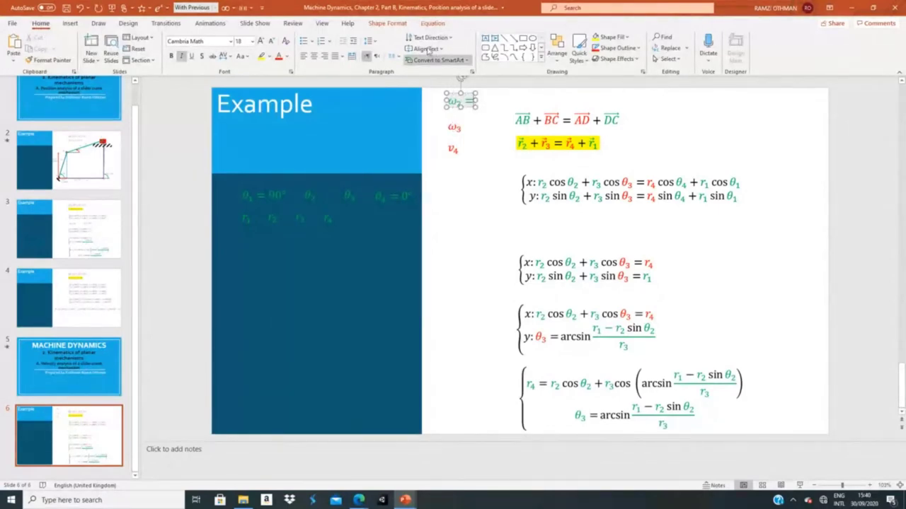
left_click(434, 23)
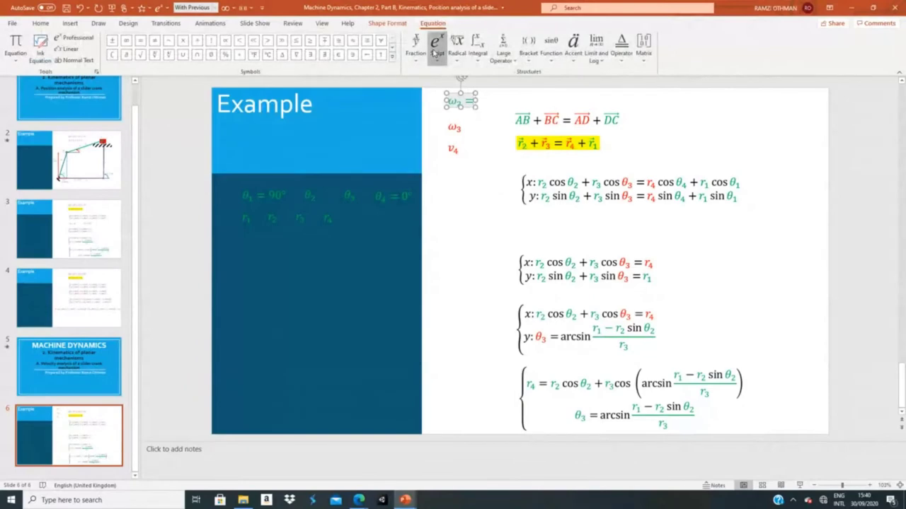
left_click(437, 46)
left_click(481, 101)
left_click(481, 101)
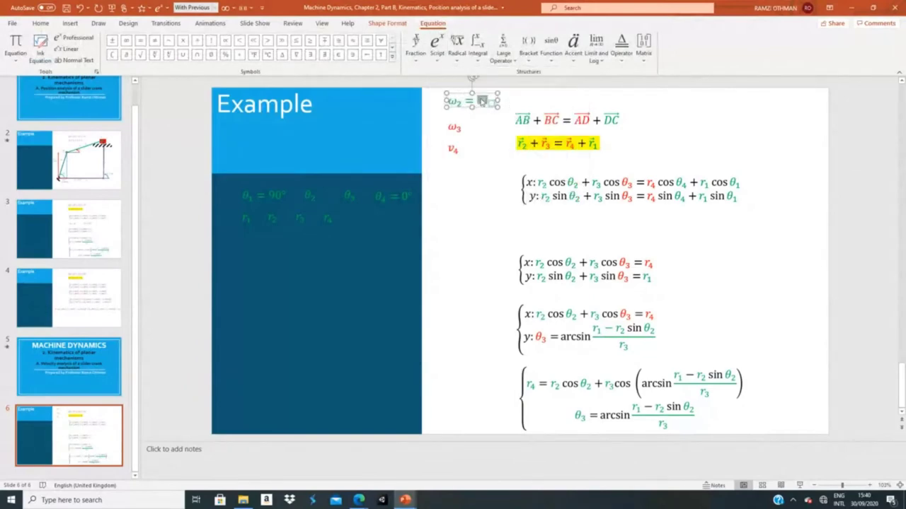
left_click(392, 48)
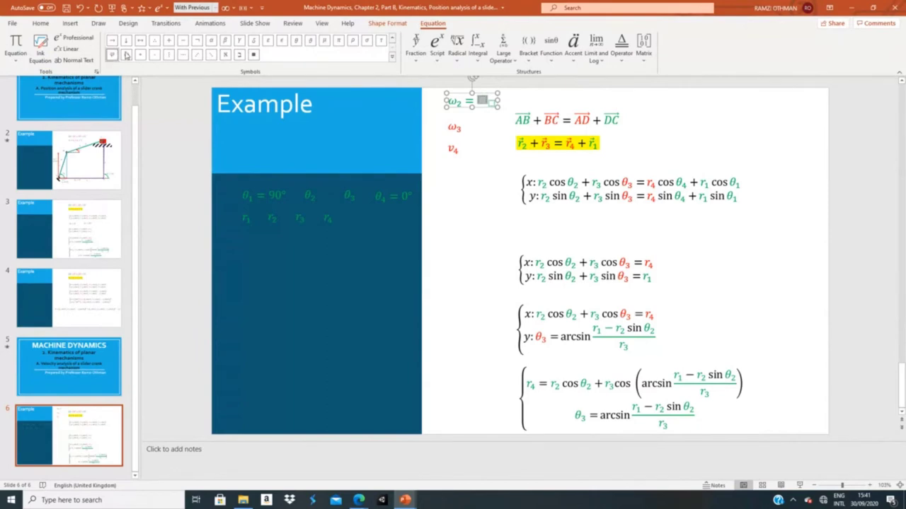
left_click(296, 40)
left_click(487, 105)
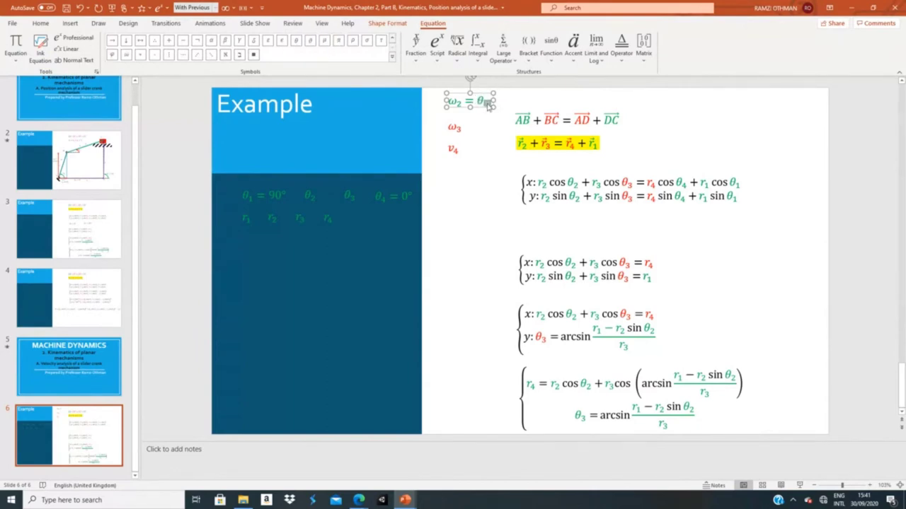
type("2")
- Put a dot accent over θ in the ω₂ equation so it reads ω₂ = θ̇₂
double_click(482, 101)
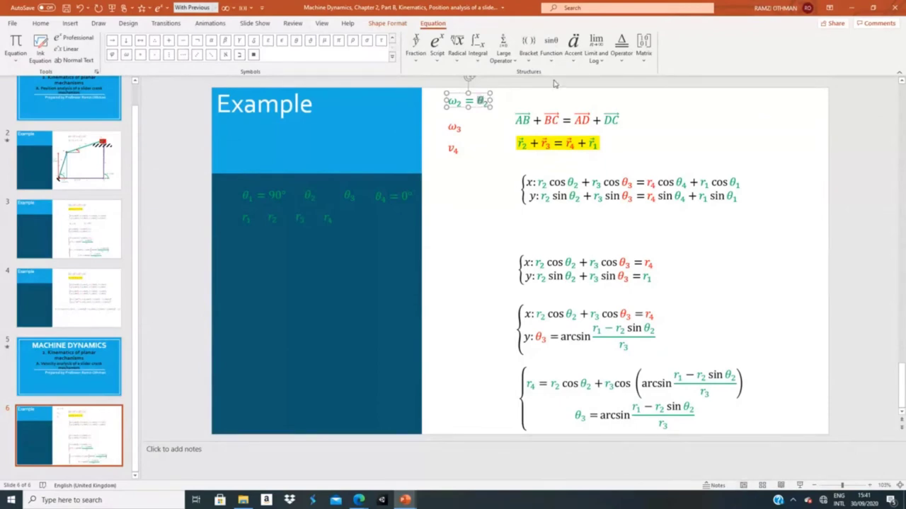
left_click(579, 53)
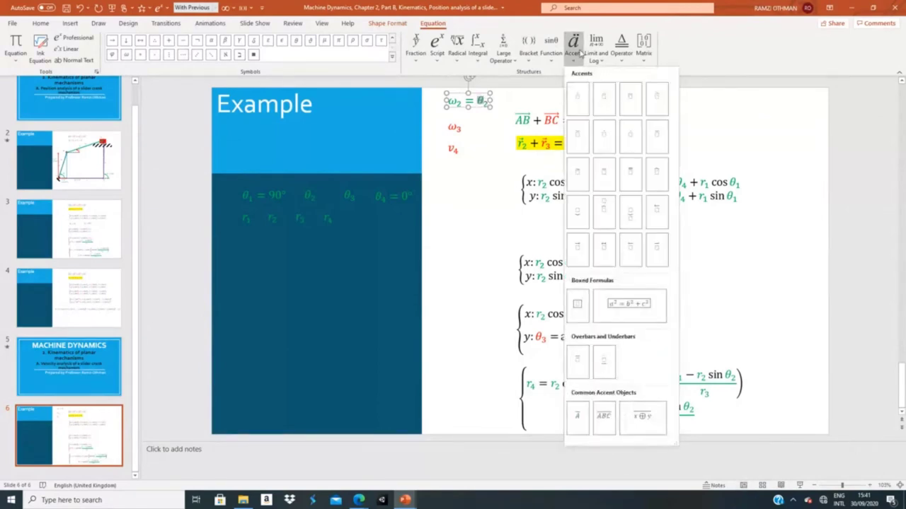
left_click(580, 109)
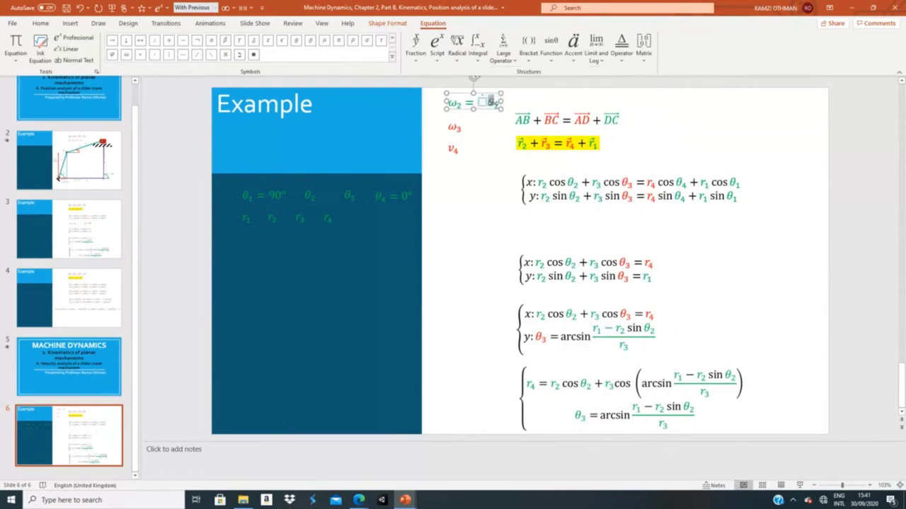
key("ctrl+x")
left_click(482, 104)
key("ctrl+v")
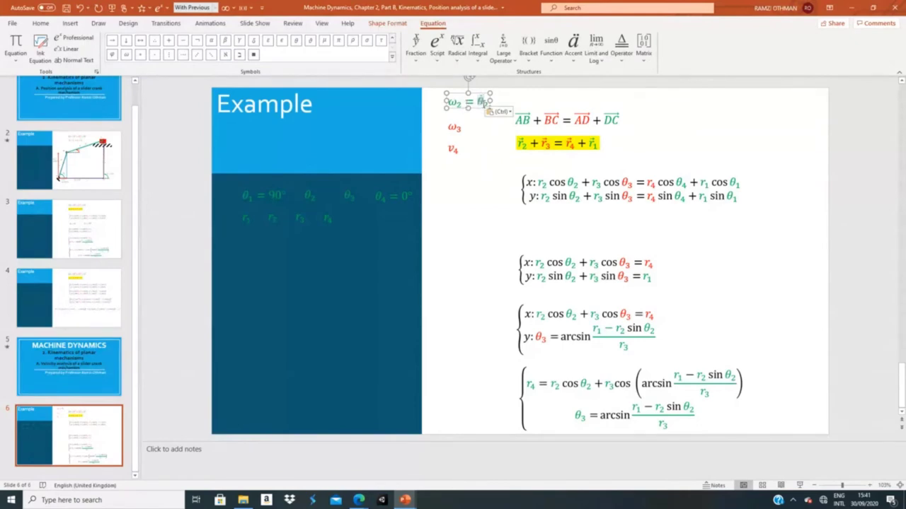
- Copy the "= θ̇₂" part after ω₃ and v₄, widening the v₄ text box so it fits on one line
left_click_drag(464, 102, 485, 102)
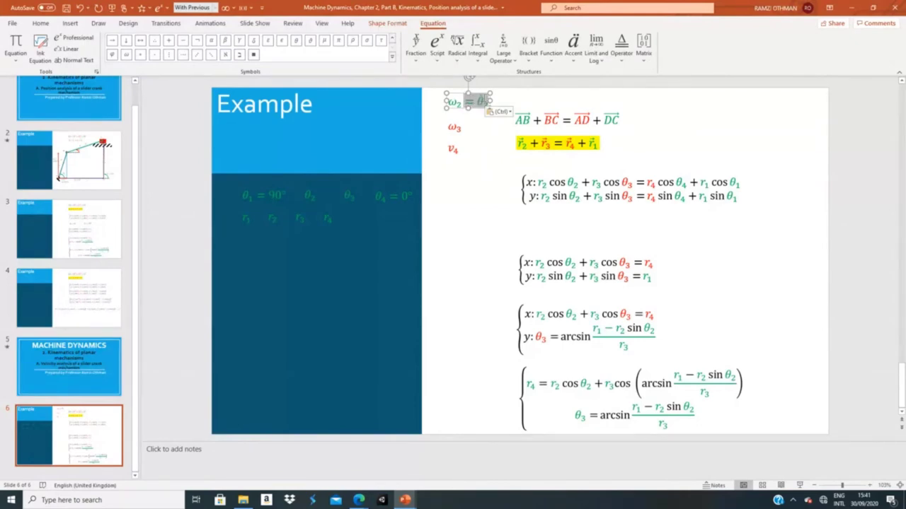
left_click(461, 127)
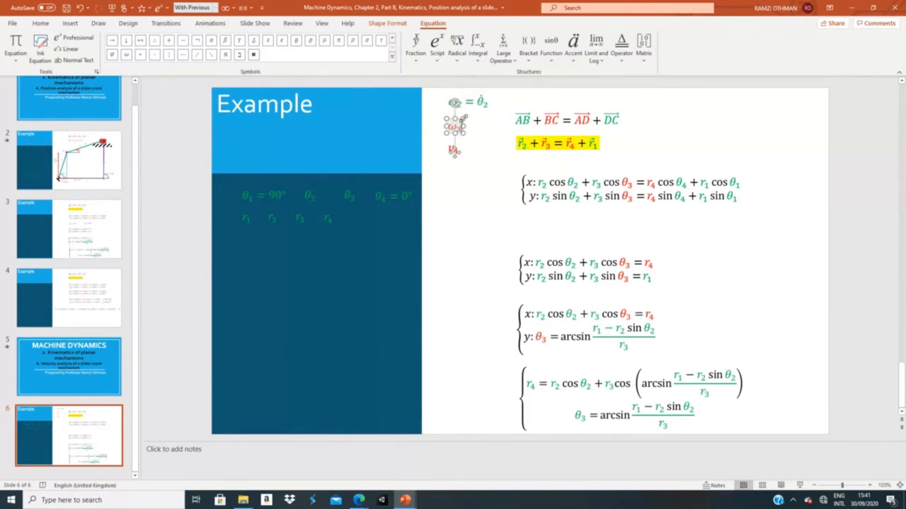
key("ctrl+v")
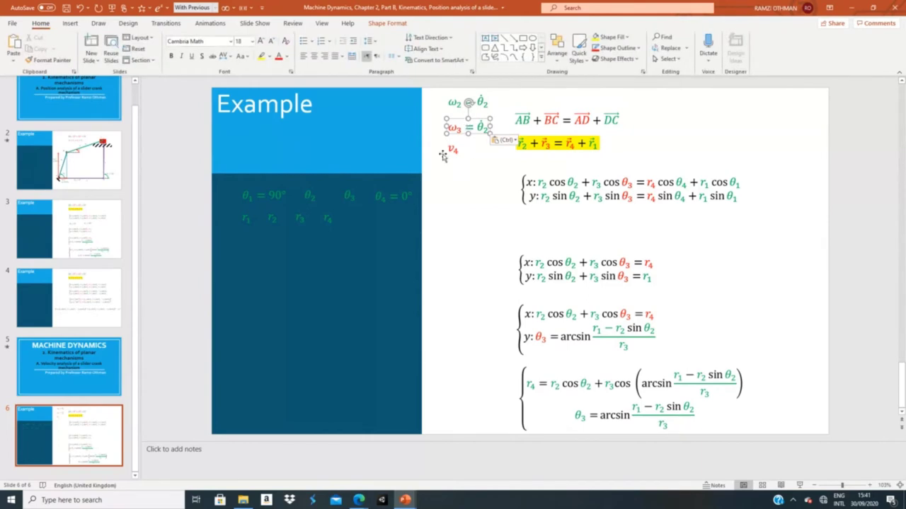
left_click(458, 147)
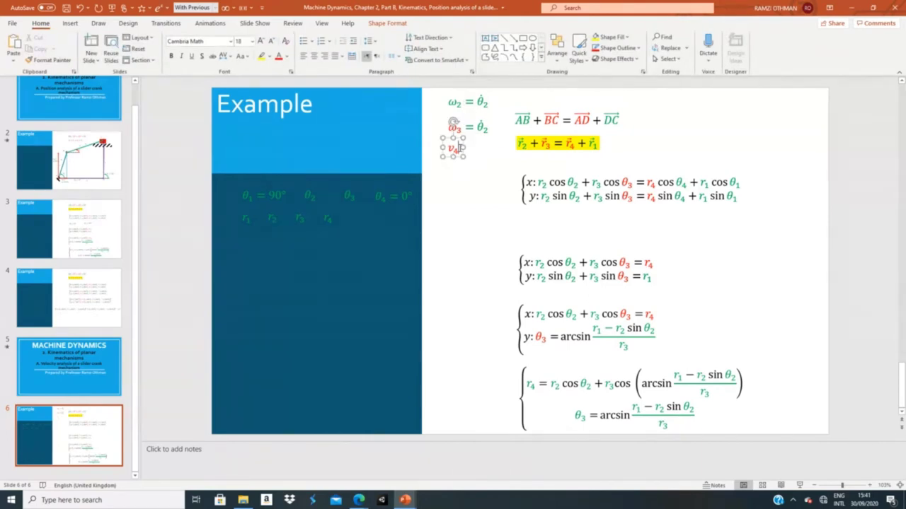
key("ctrl+v")
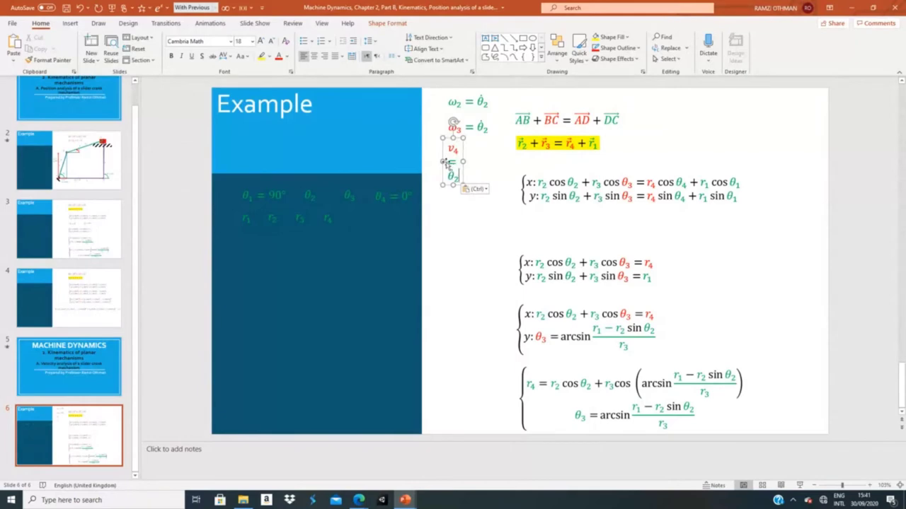
left_click_drag(463, 161, 503, 152)
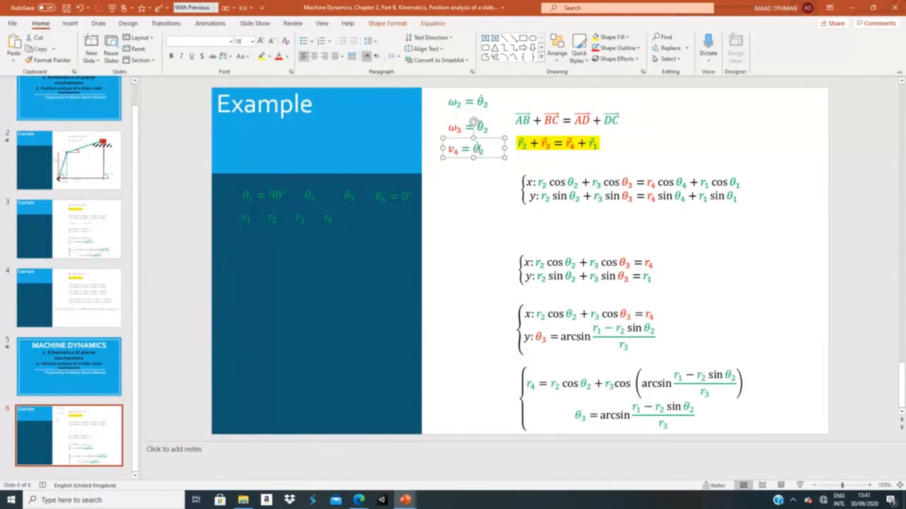
- Replace θ̇ with r on the right-hand side of the v₄ equation
left_click(478, 149)
key("BackSpace")
type("r")
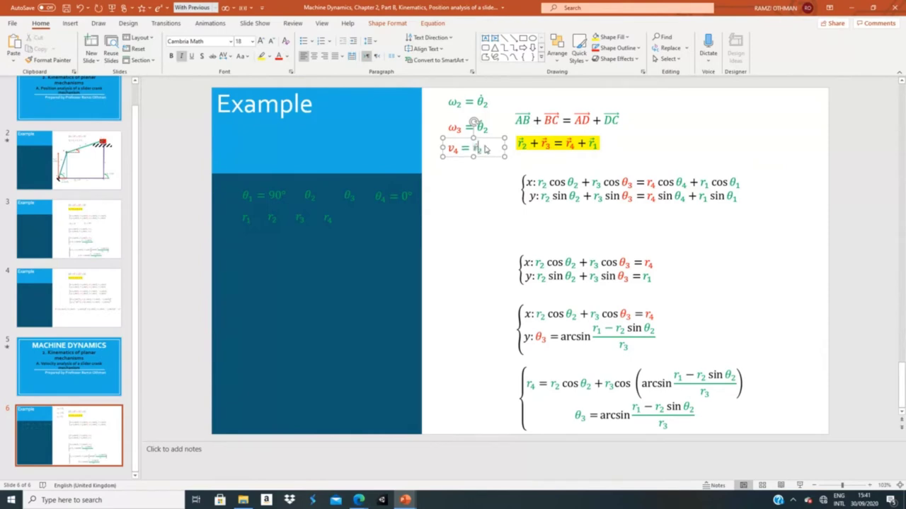
- Change the subscript of ṙ in the v₄ equation to 4 and colour its right-hand side red
key("BackSpace")
type("4")
key("shift+Left")
key("shift+Left")
key("shift+Left")
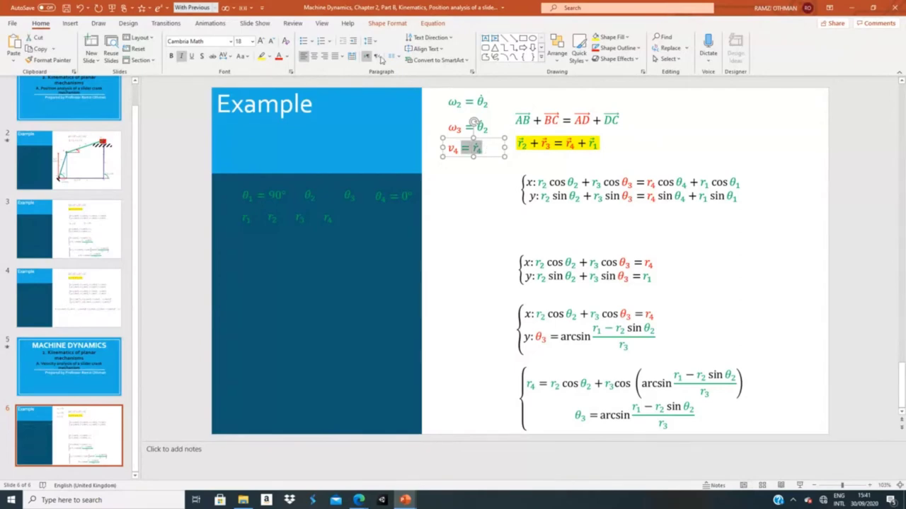
- Change the subscript of θ̇ in the ω₃ equation to 3 and colour its right-hand side red
left_click(485, 130)
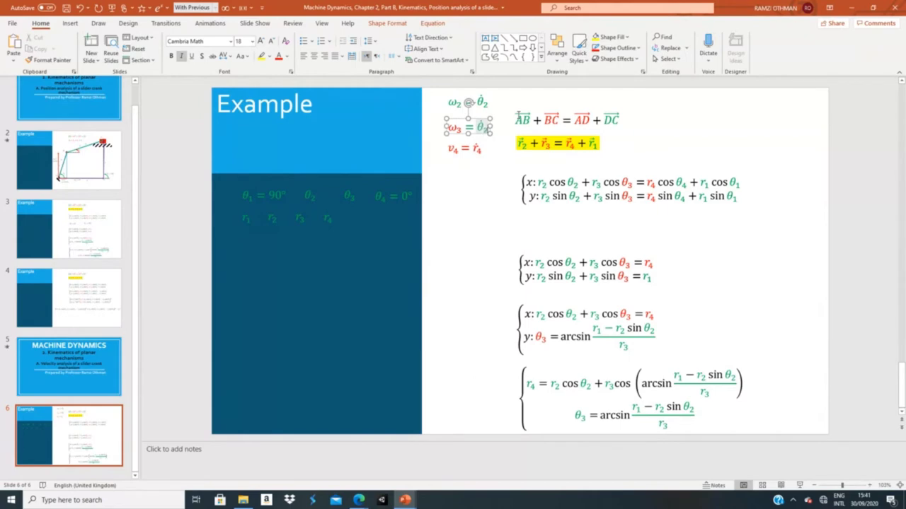
key("BackSpace")
key("BackSpace")
key("Right")
key("Right")
key("Right")
key("Right")
key("shift+Left")
key("shift+Left")
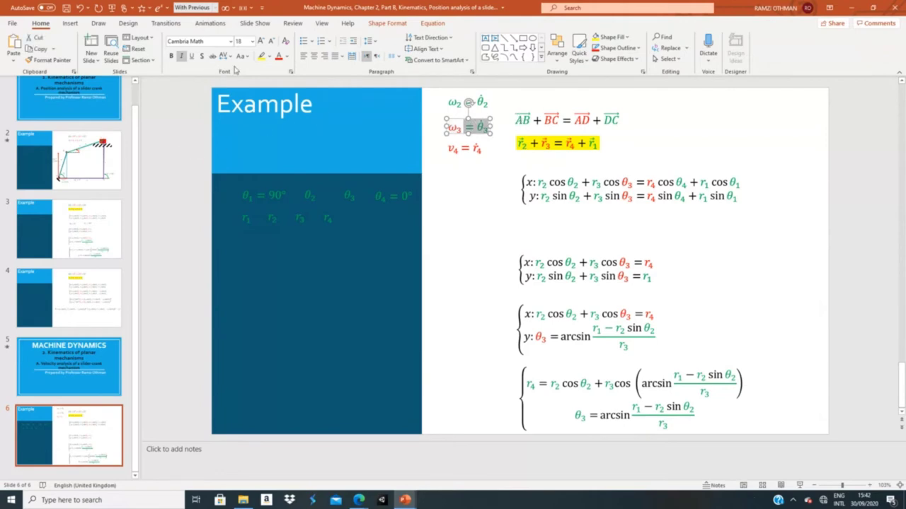
left_click(471, 240)
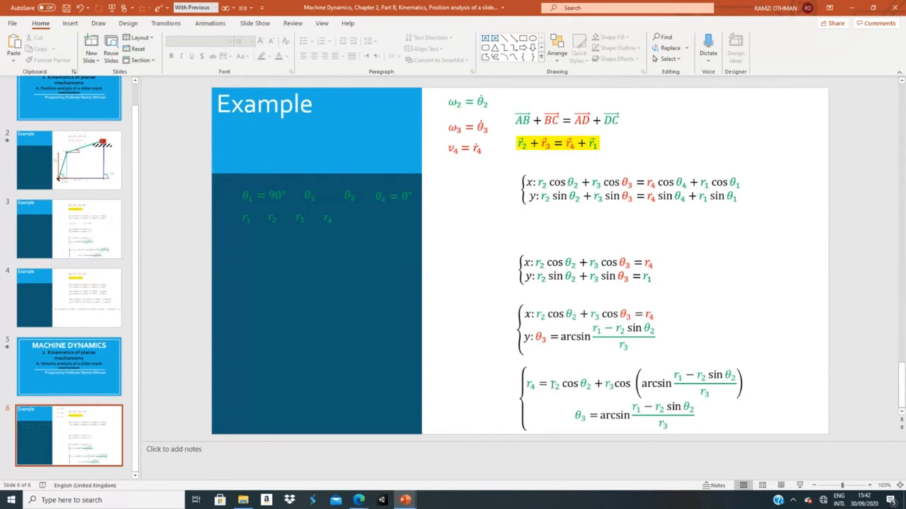
- Examine the solved expressions for r₄ and θ₃ in the lowest equation system, including the arcsin term
left_click(560, 382)
left_click_drag(528, 382, 646, 423)
left_click(596, 409)
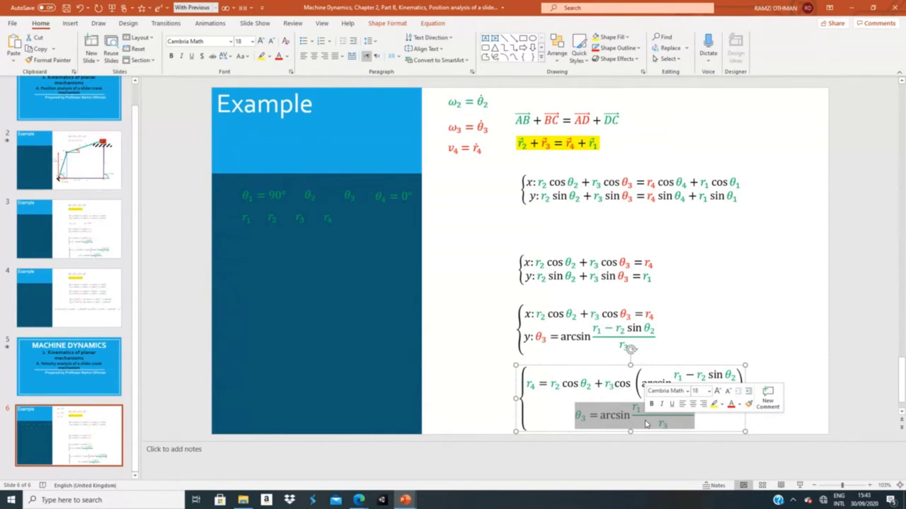
left_click(608, 417)
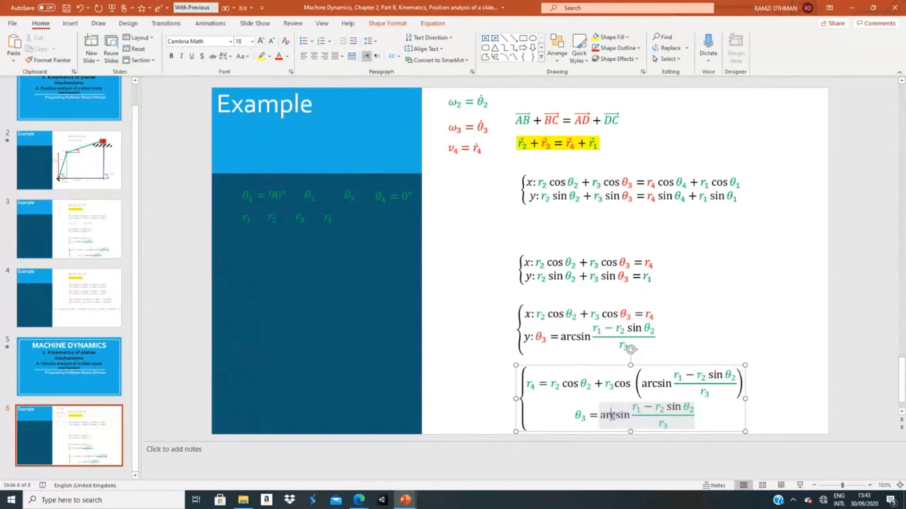
left_click_drag(577, 415, 650, 423)
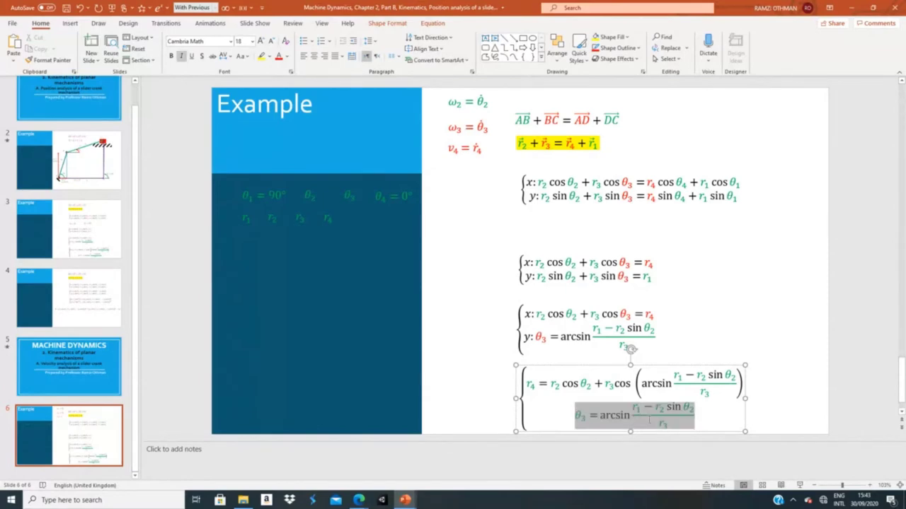
left_click(614, 416)
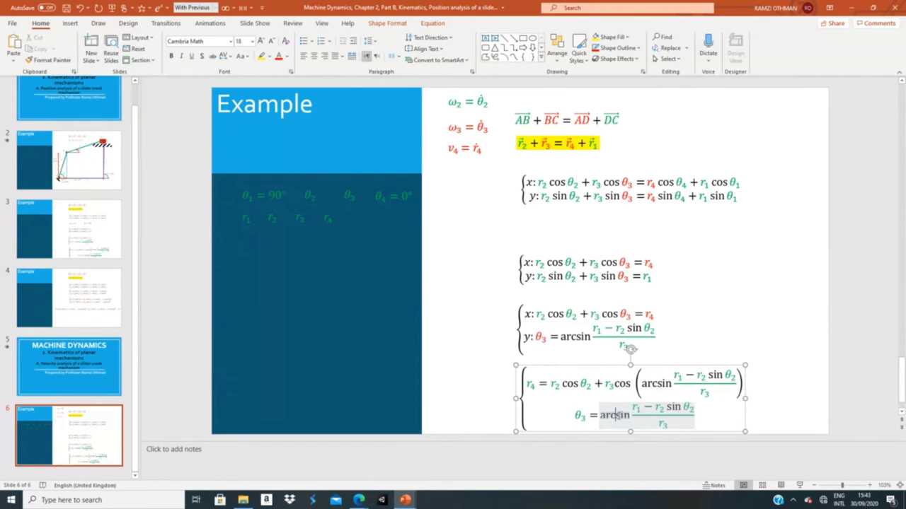
double_click(615, 415)
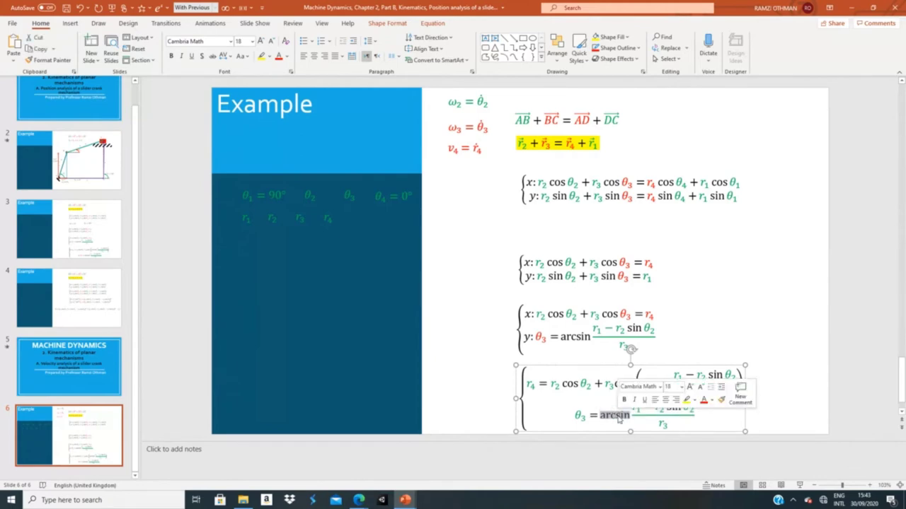
left_click(621, 417)
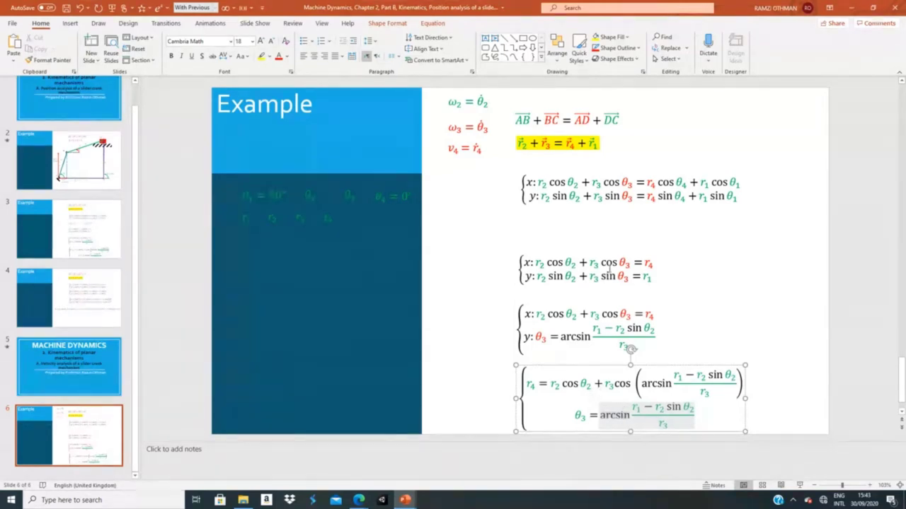
- Delete the general x/y system containing θ₁ and θ₄, and move the simplified system up beneath the highlighted vector equation
left_click(613, 262)
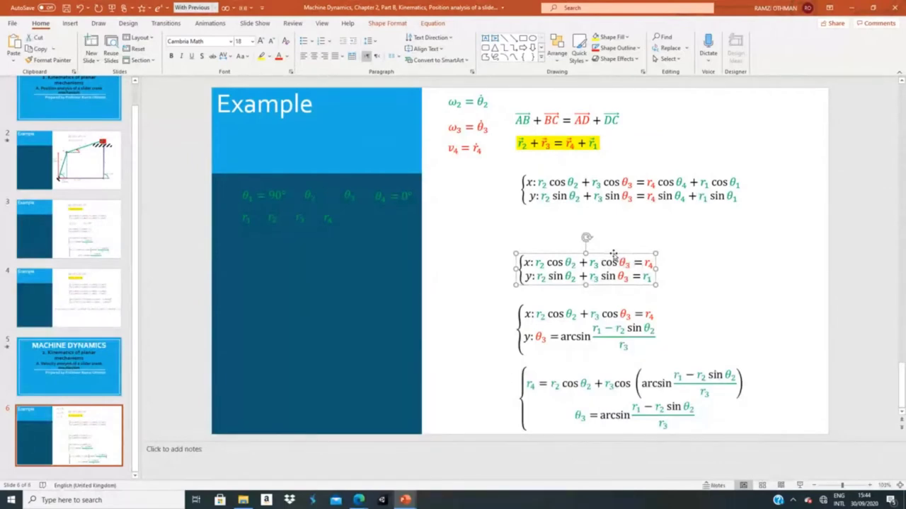
left_click(643, 182)
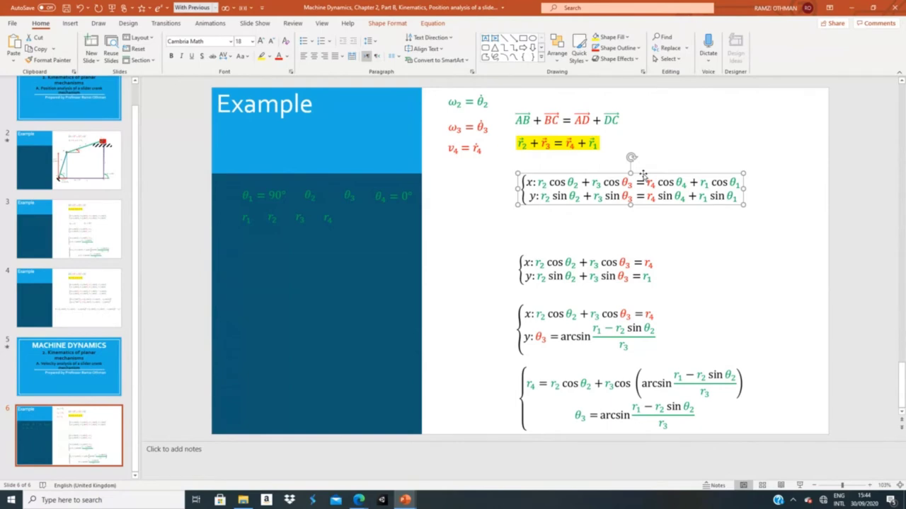
key("Delete")
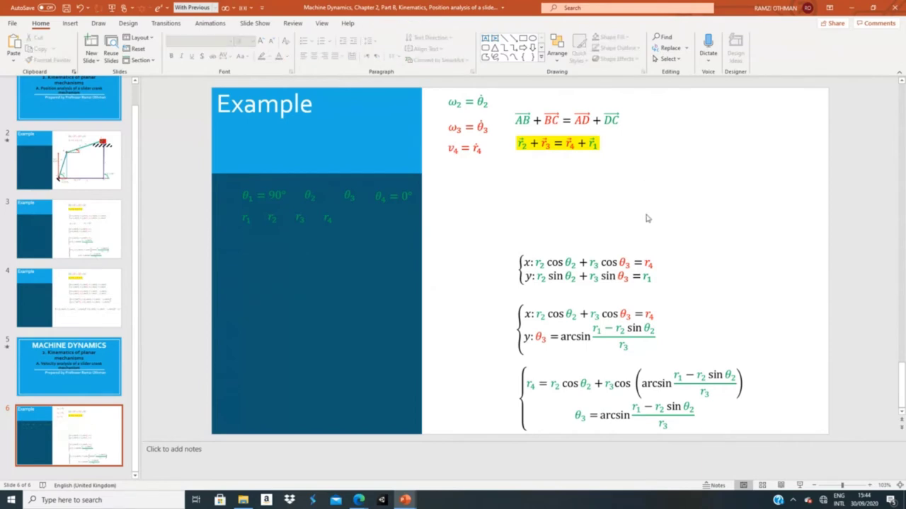
left_click(626, 259)
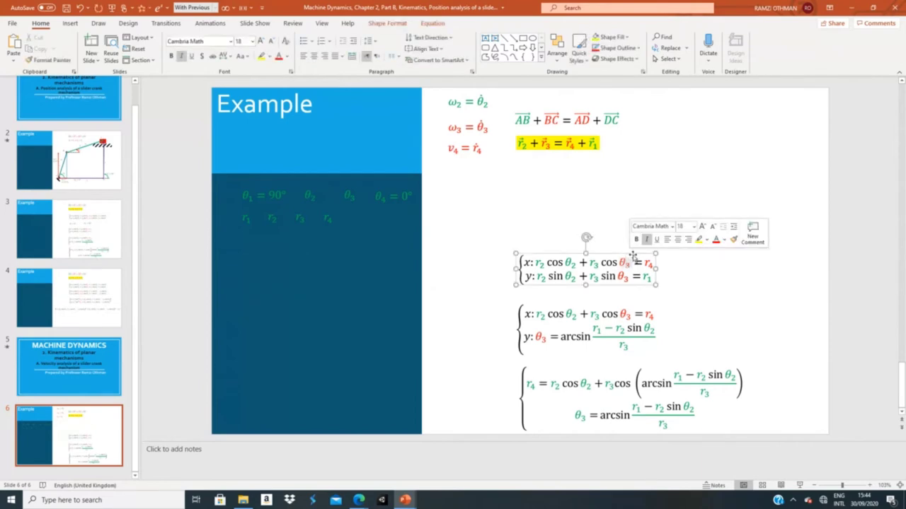
left_click_drag(635, 255, 632, 170)
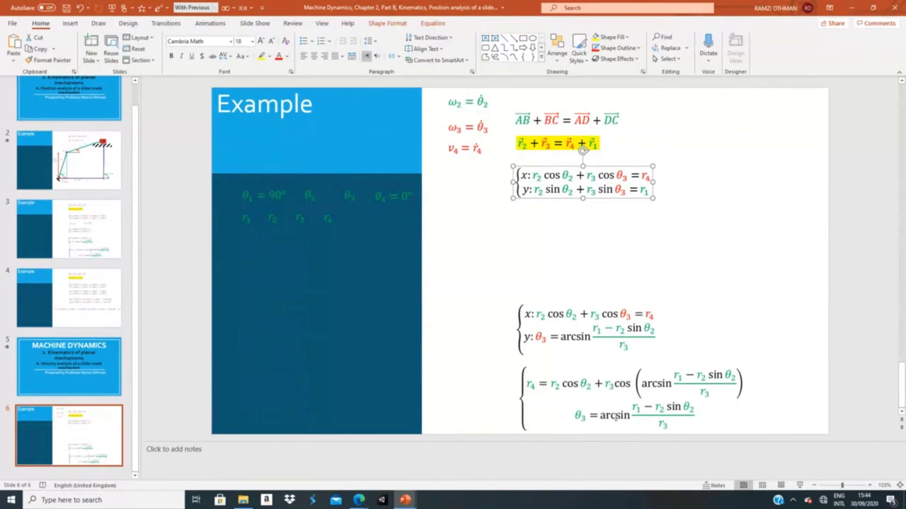
- Delete the two remaining arcsin equation systems from the lower part of the slide
left_click(611, 415)
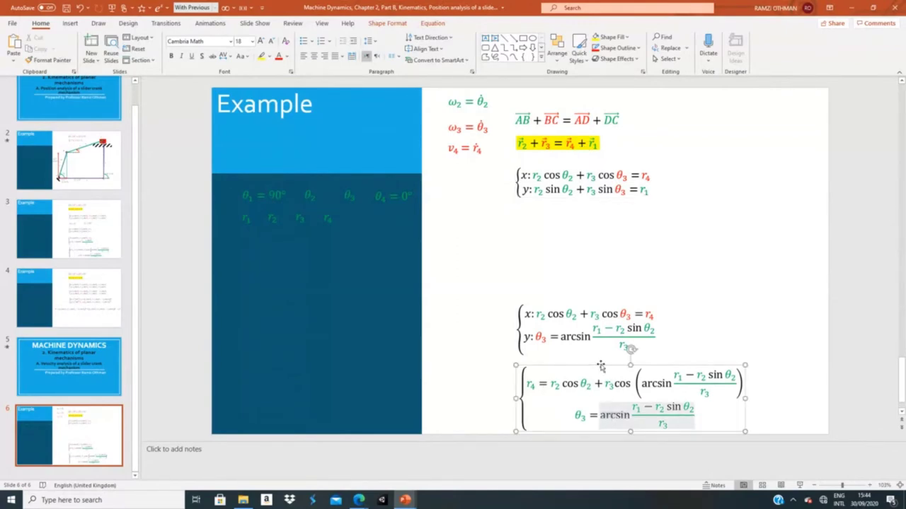
left_click(603, 382)
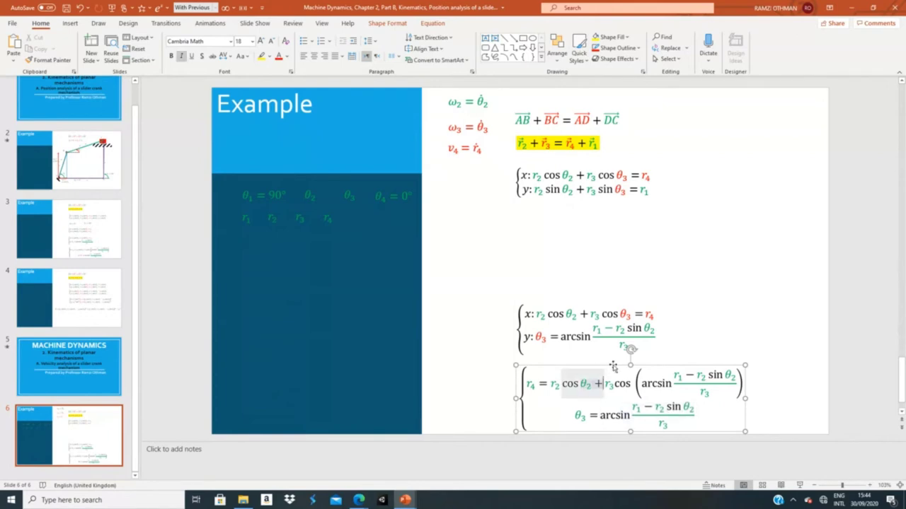
left_click(613, 365)
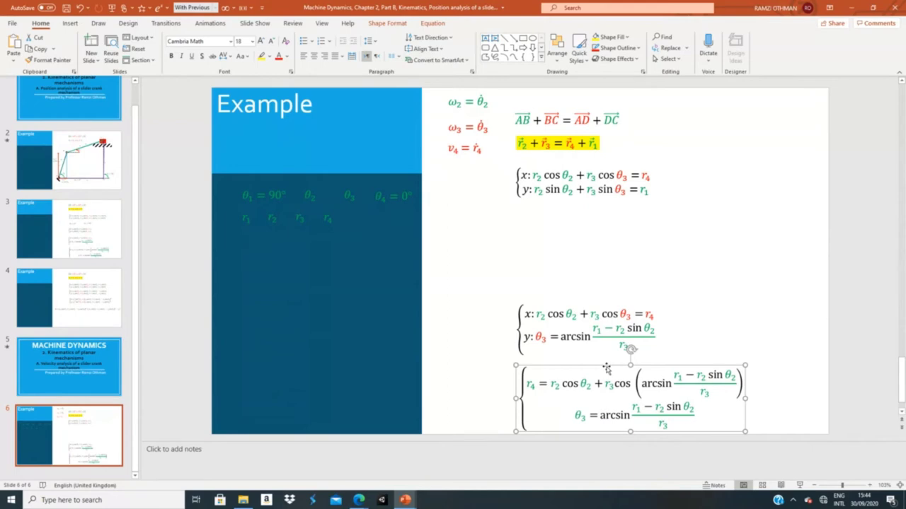
key("Delete")
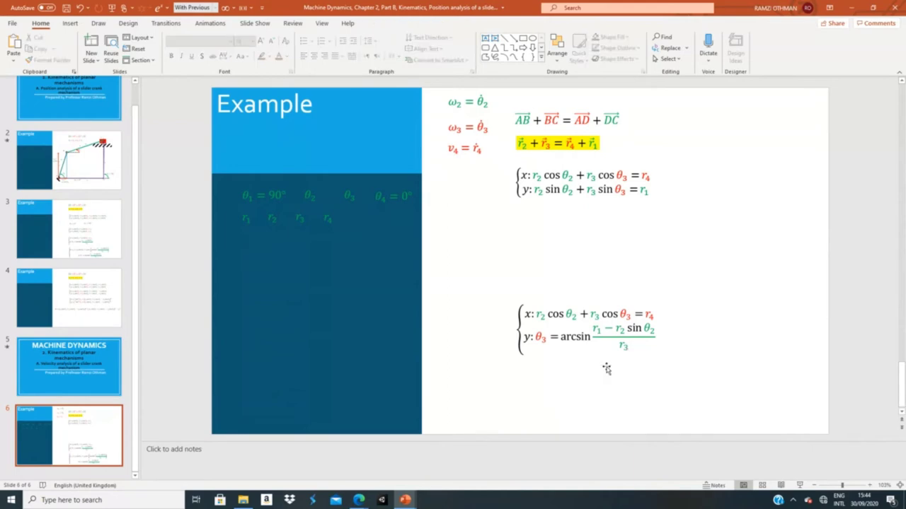
left_click(618, 306)
left_click(618, 306)
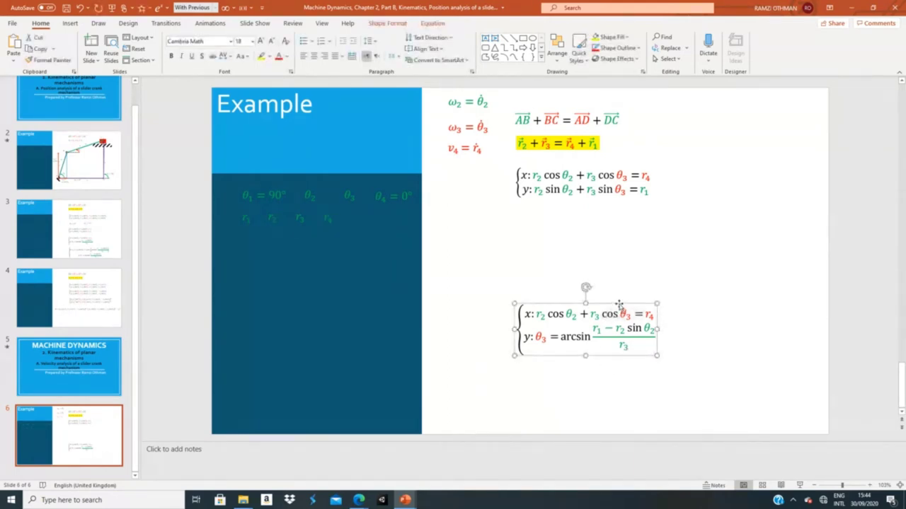
key("Delete")
- Insert a new blank equation and place it near the slide's upper-right corner
left_click(596, 183)
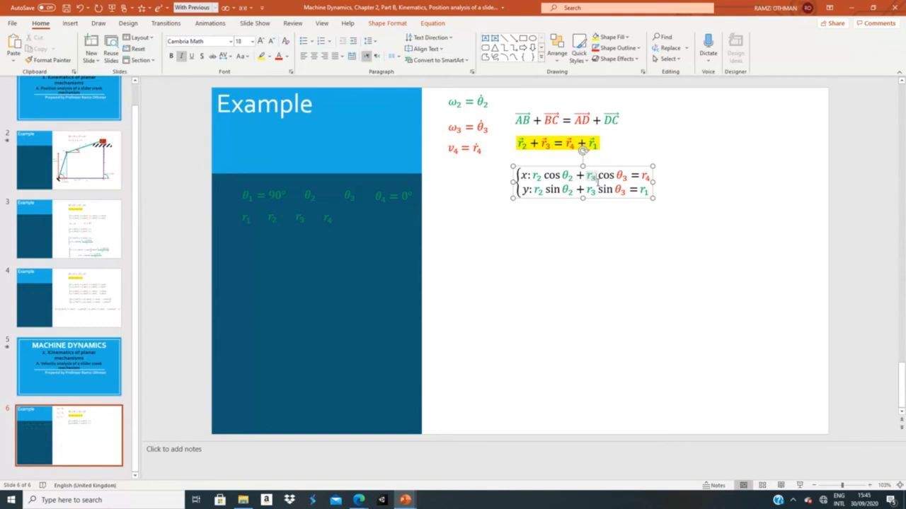
left_click(685, 243)
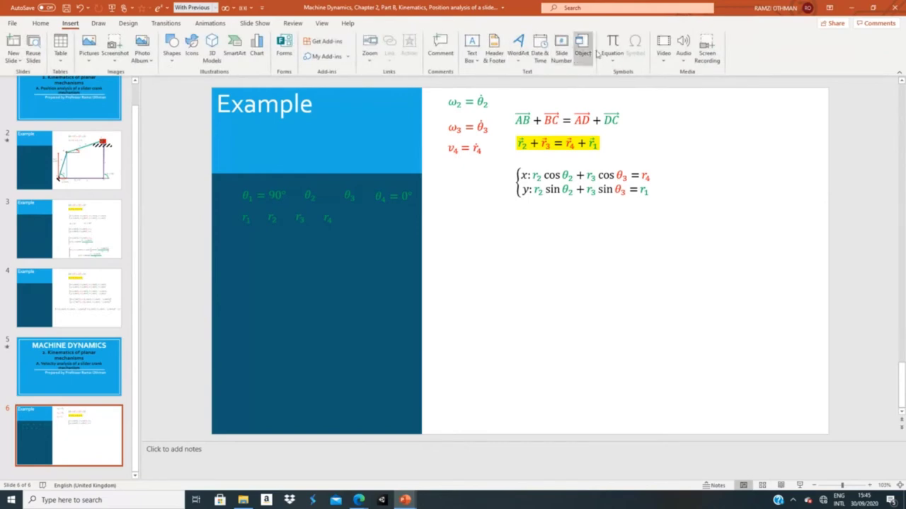
left_click(608, 44)
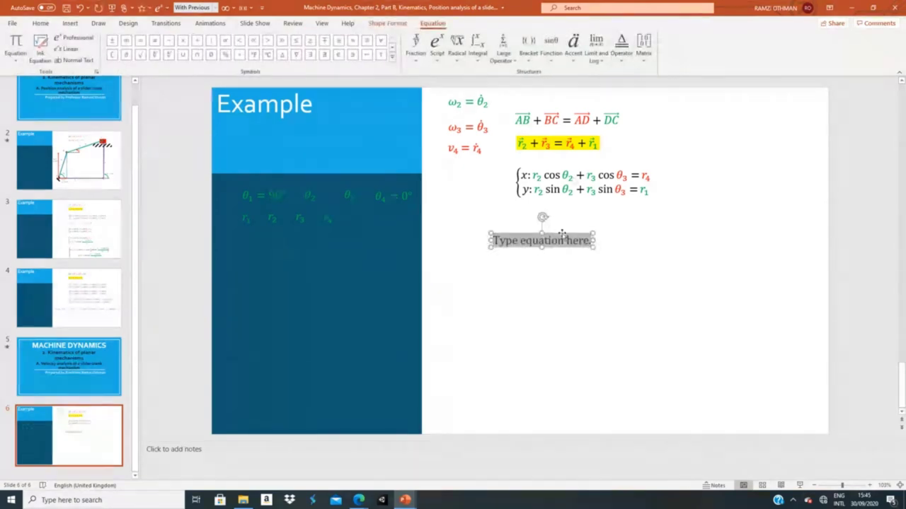
left_click_drag(555, 234, 790, 114)
left_click(782, 122)
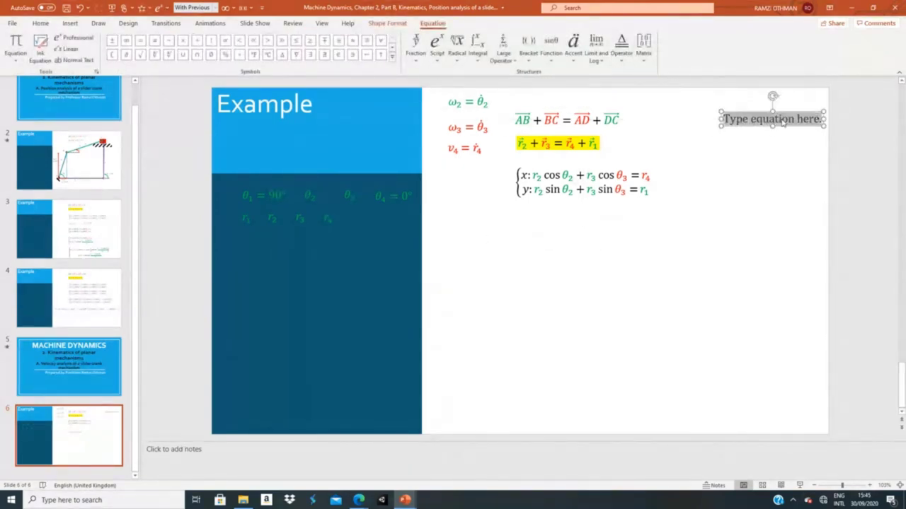
- Enter f(θ) in the new equation, using a parenthesis bracket structure and the theta symbol
type("f")
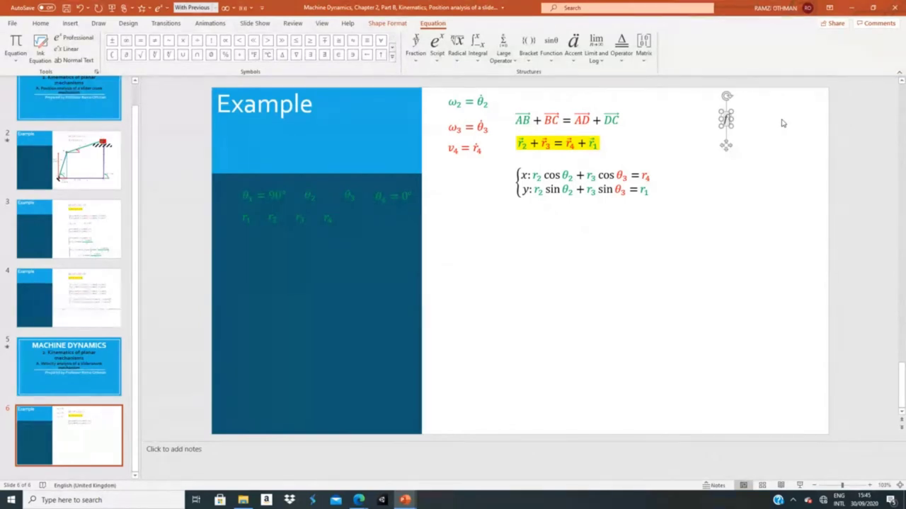
left_click(572, 55)
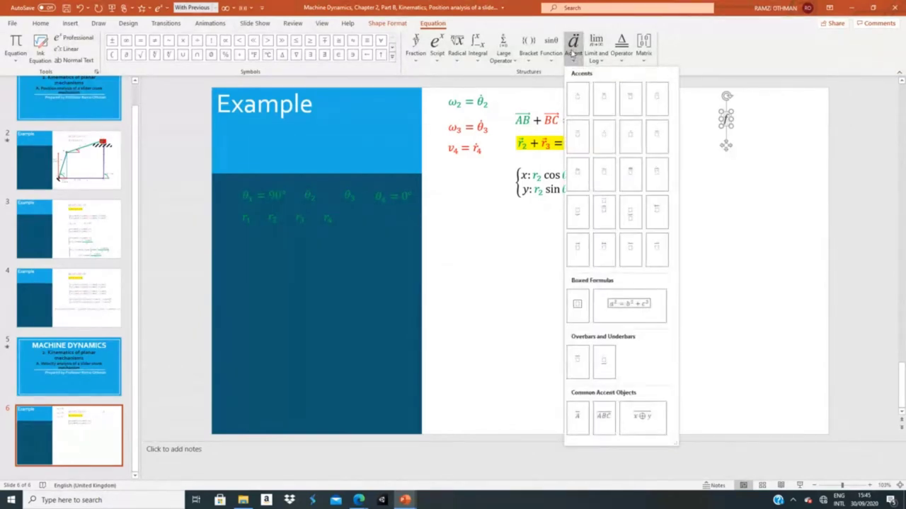
left_click(530, 52)
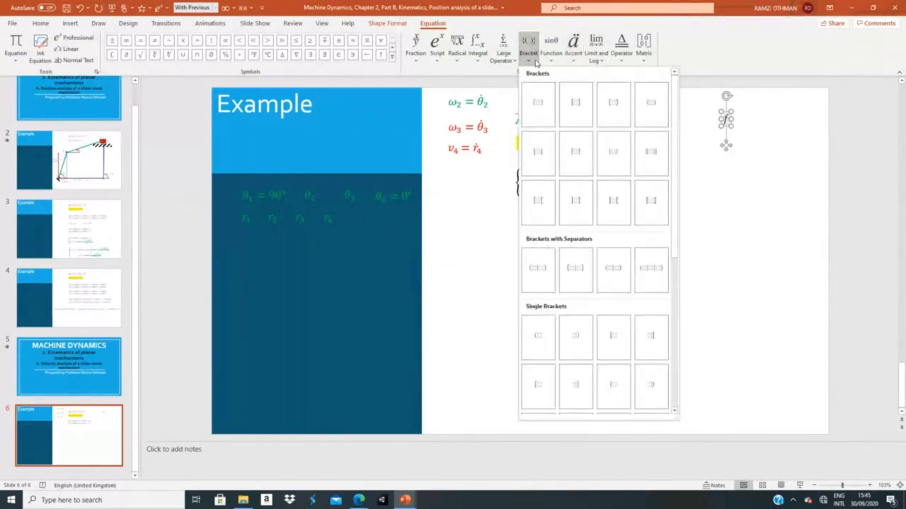
left_click(543, 106)
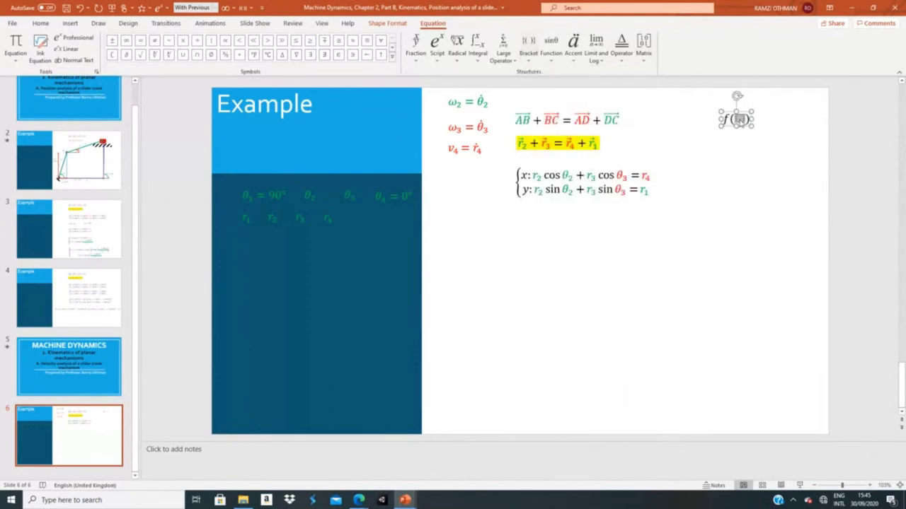
left_click(392, 48)
left_click(392, 48)
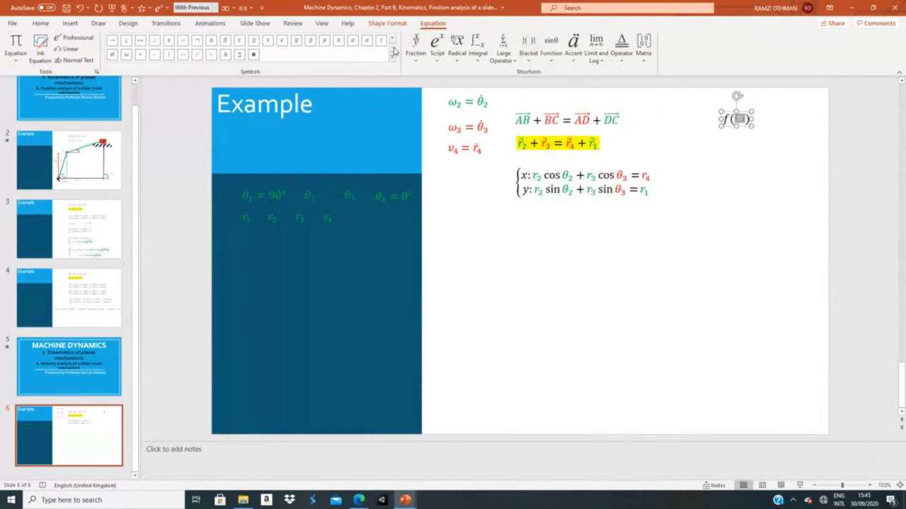
left_click(298, 43)
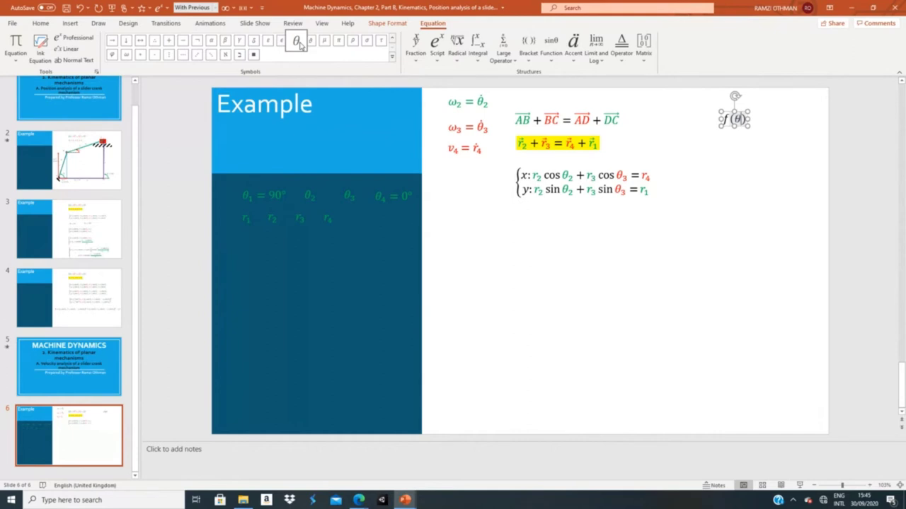
- Extend the expression to f(θ(t)) with a nested bracket and move it further into the slide's upper-right corner
double_click(742, 119)
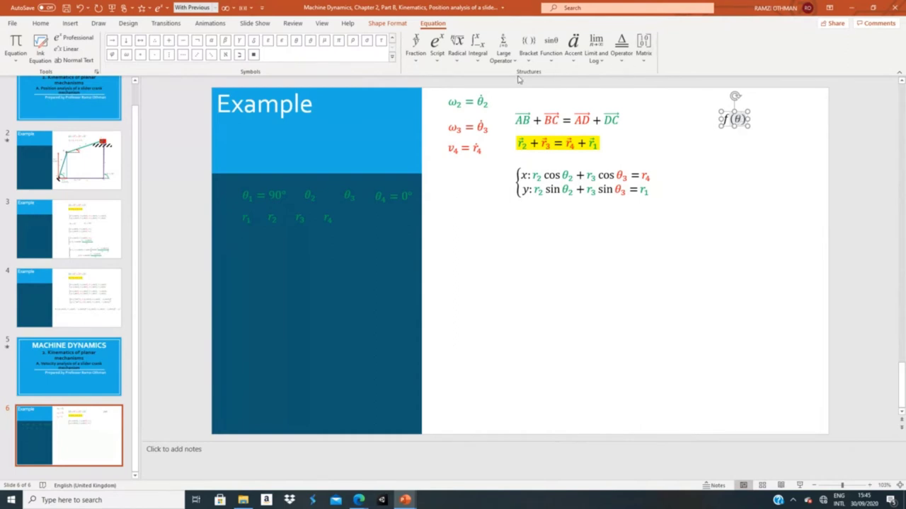
left_click(529, 46)
left_click(539, 98)
left_click(752, 120)
type("t")
left_click_drag(756, 112, 800, 99)
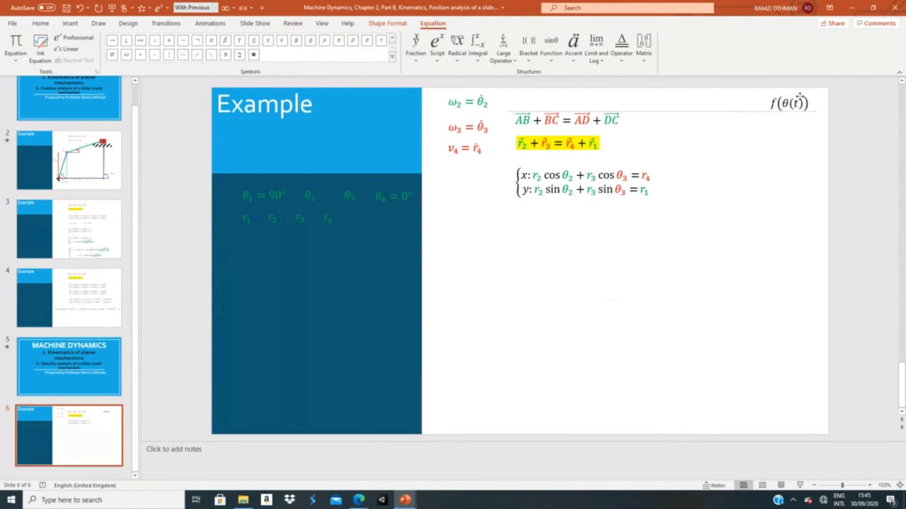
- Colour the f(θ(t)) equation purple and duplicate it
left_click(40, 23)
left_click(286, 57)
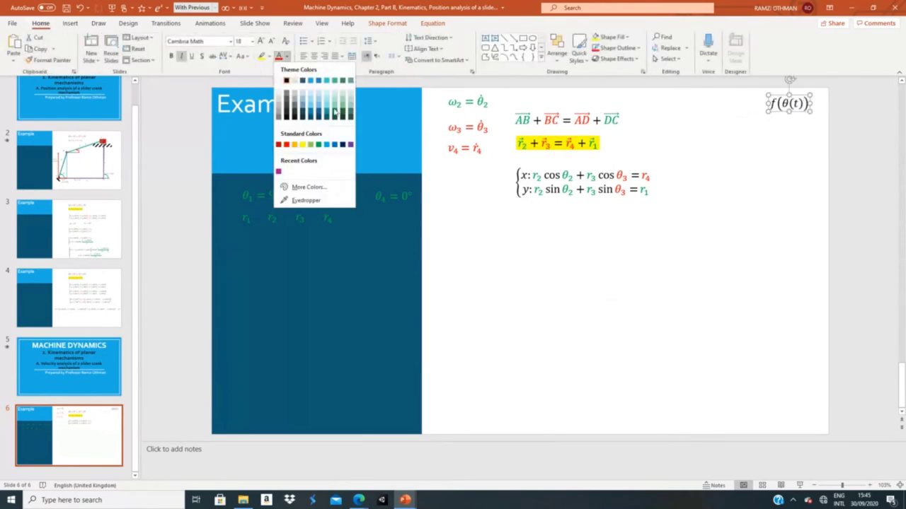
left_click(348, 149)
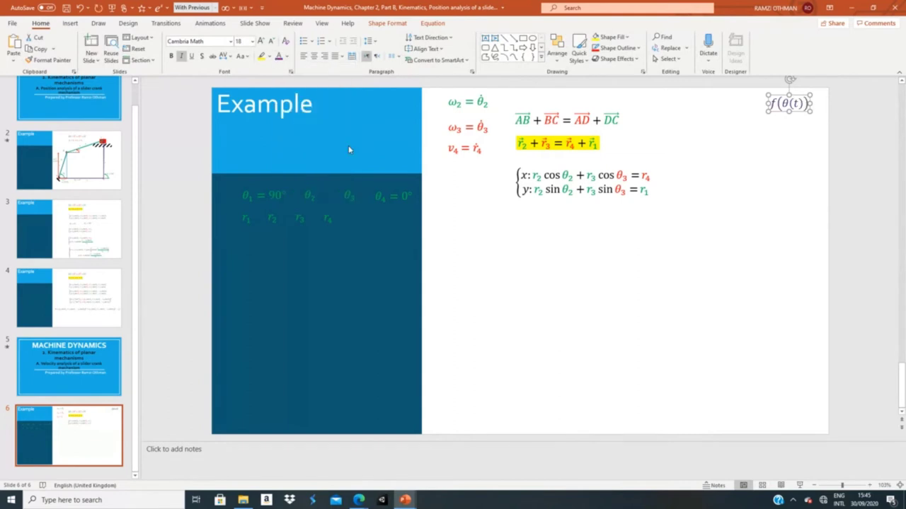
key("ctrl+d")
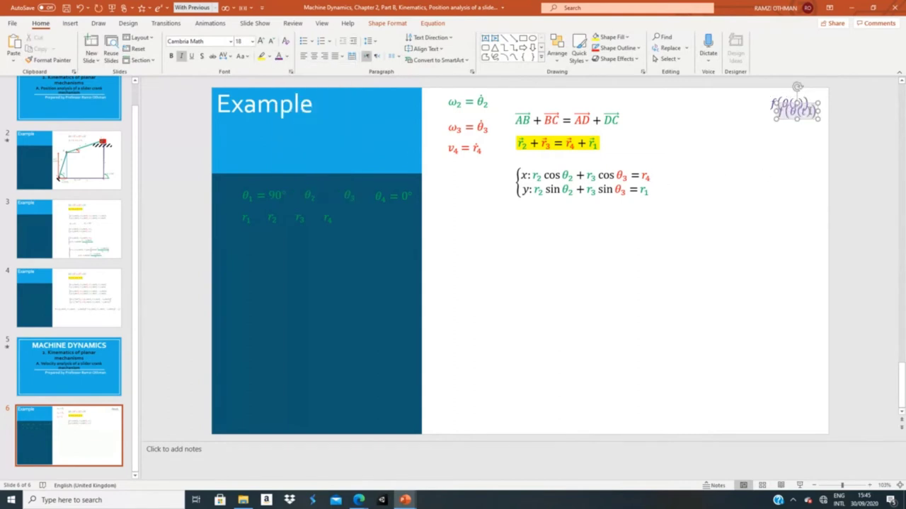
- Place the duplicated equation below the original and put a stacked fraction df/dt and an equals sign before f(θ(t))
left_click_drag(810, 104, 802, 120)
left_click(769, 127)
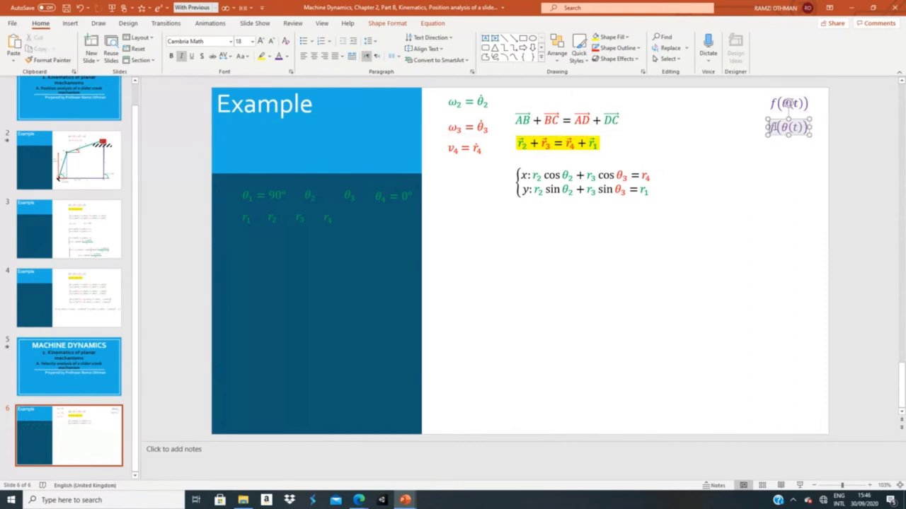
left_click(434, 24)
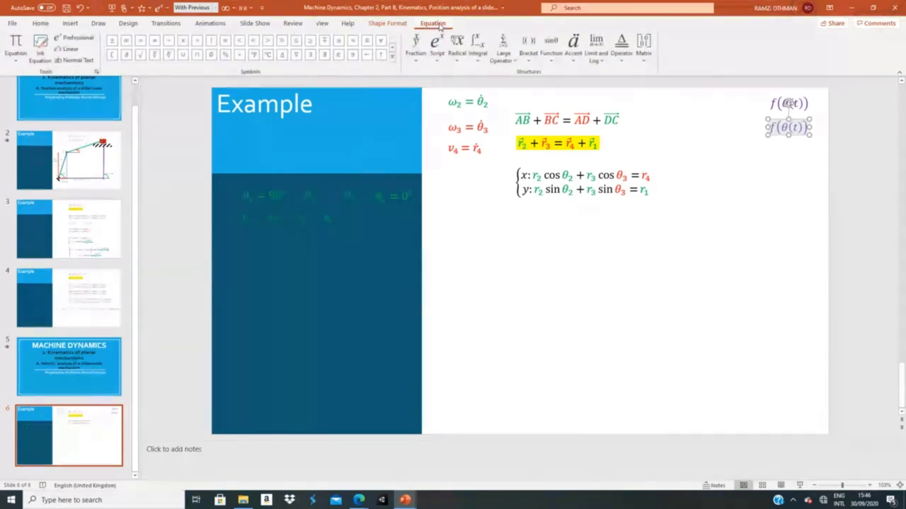
left_click(417, 42)
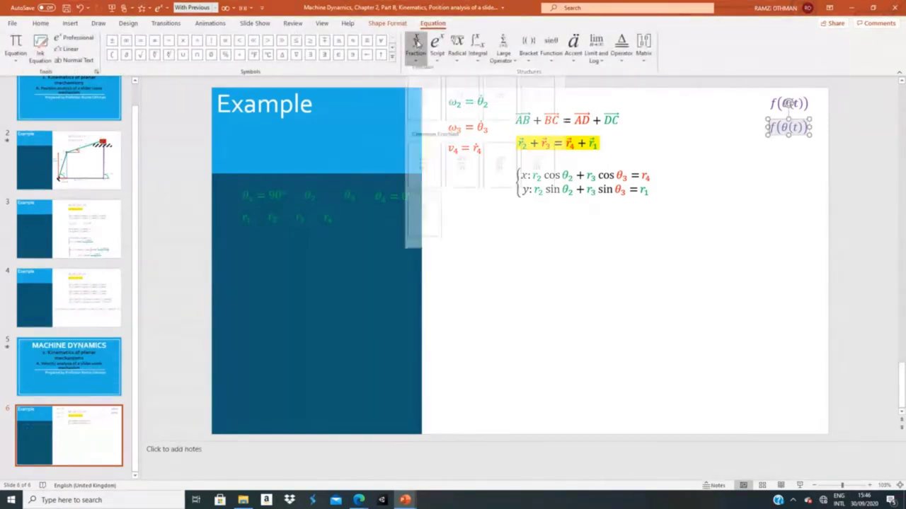
left_click(416, 94)
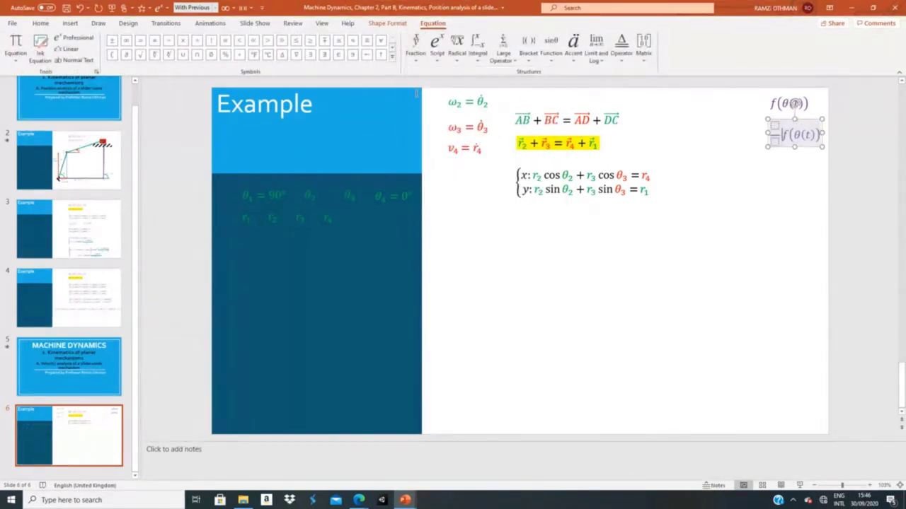
left_click(775, 126)
type("df")
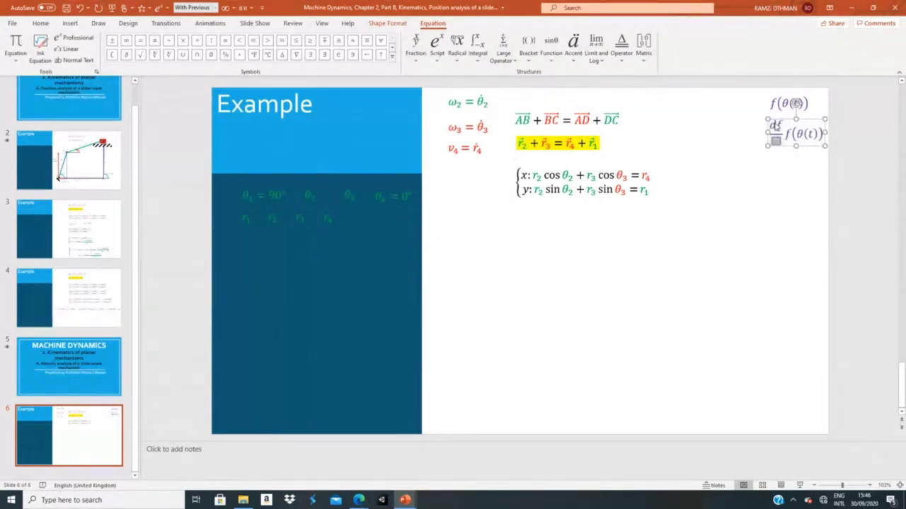
key("Down")
type("dt")
key("Right")
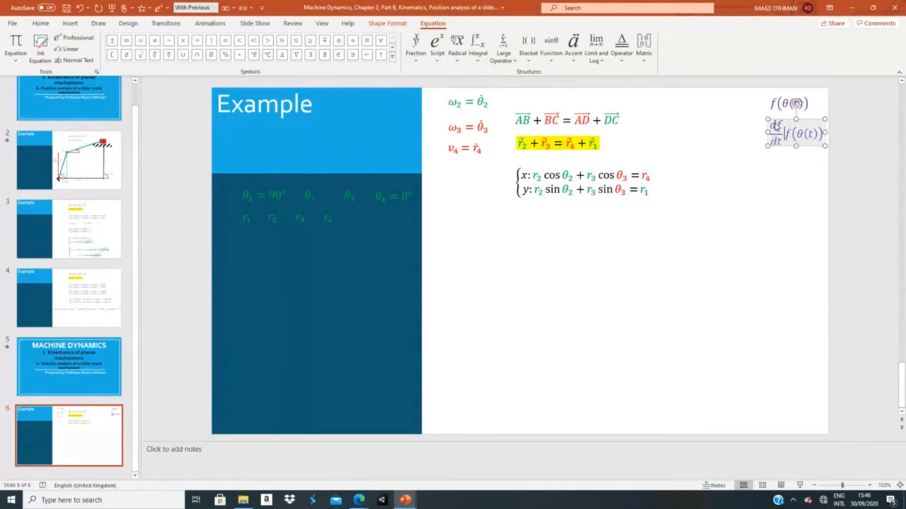
type("=")
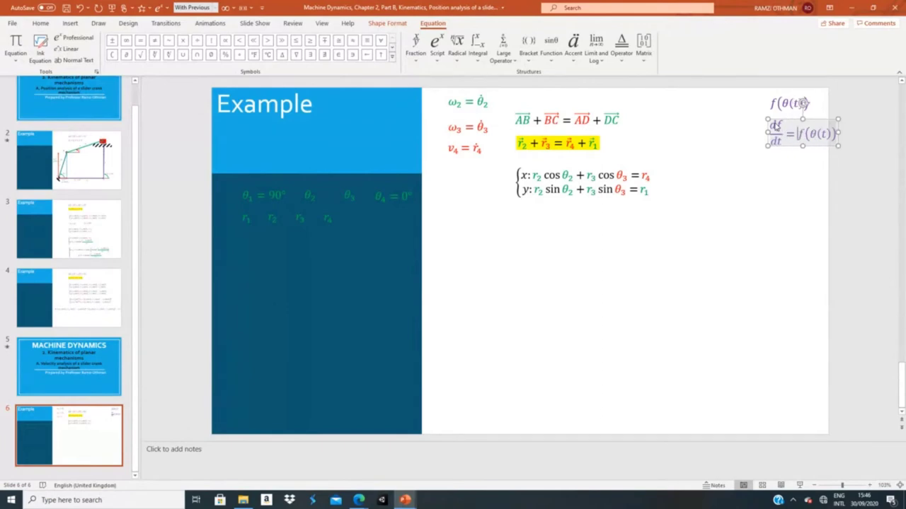
- Insert the stacked fraction dθ/dt directly after the equals sign in the lower equation
left_click(775, 126)
type("f")
left_click(816, 134)
left_click(794, 135)
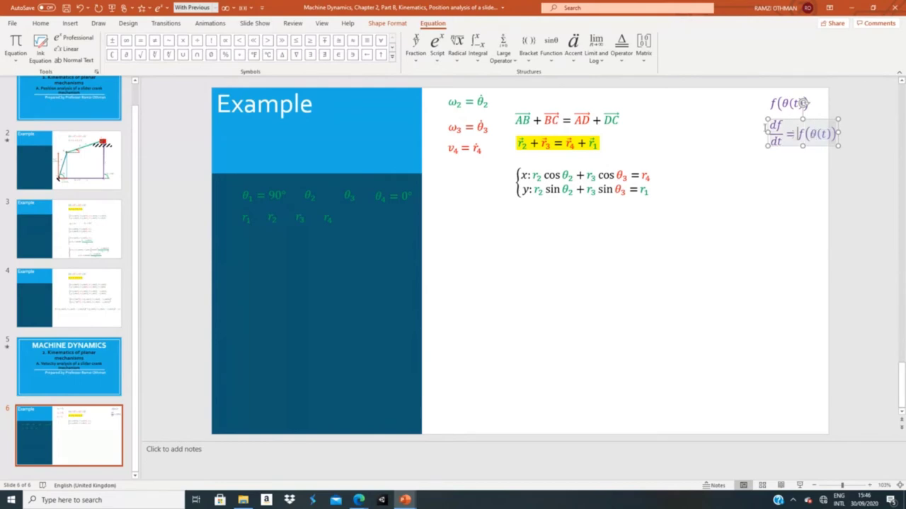
left_click(420, 42)
left_click(424, 104)
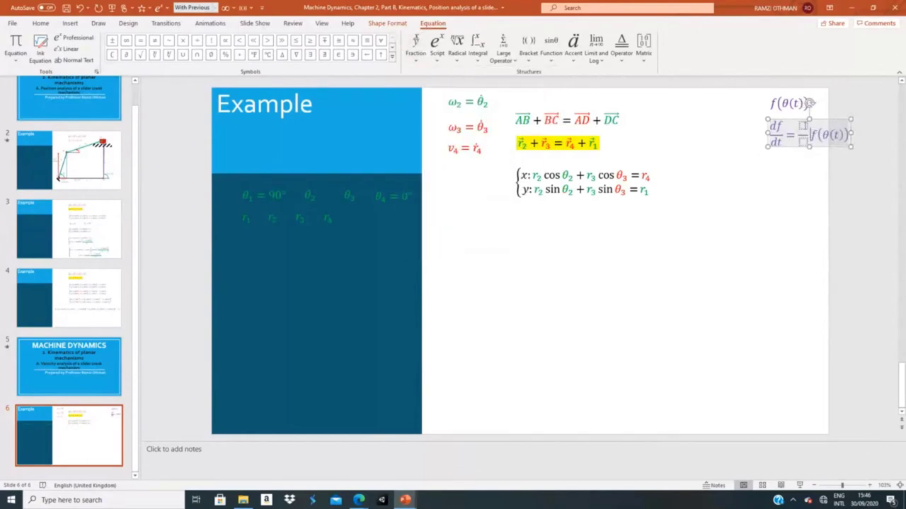
left_click(804, 126)
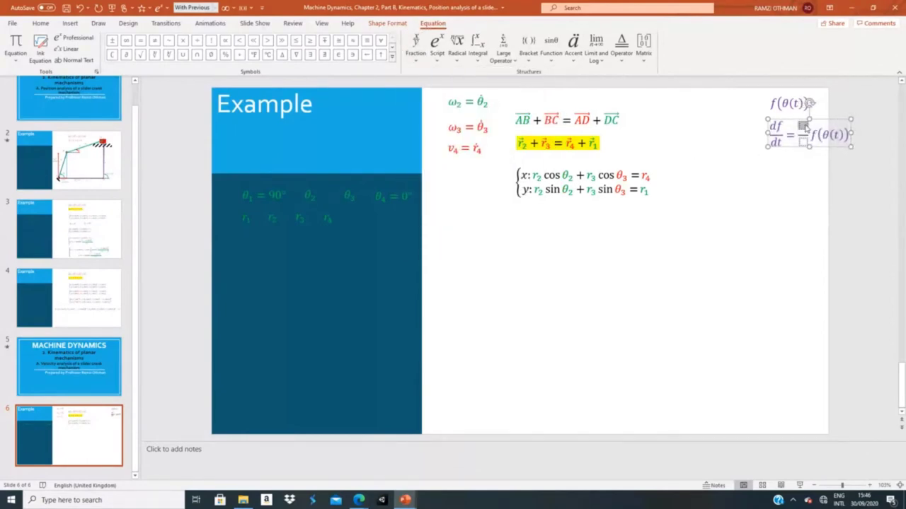
type("d/")
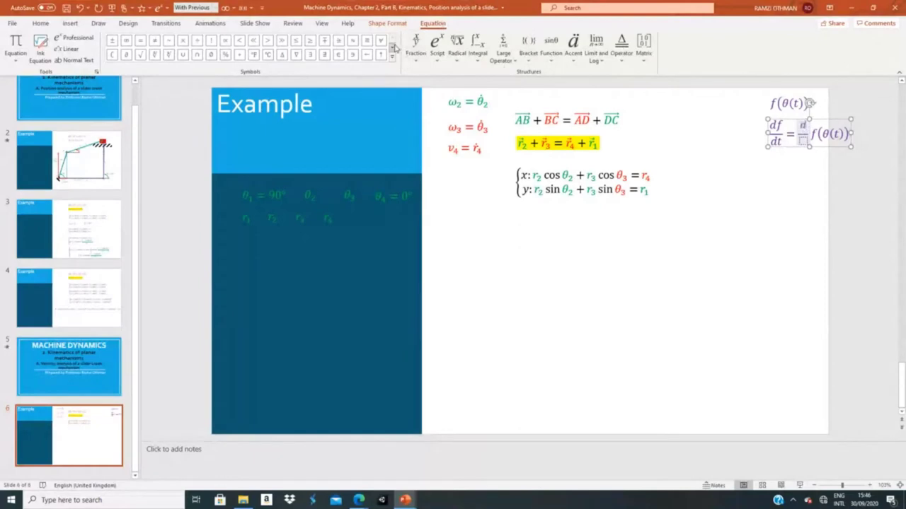
left_click(392, 48)
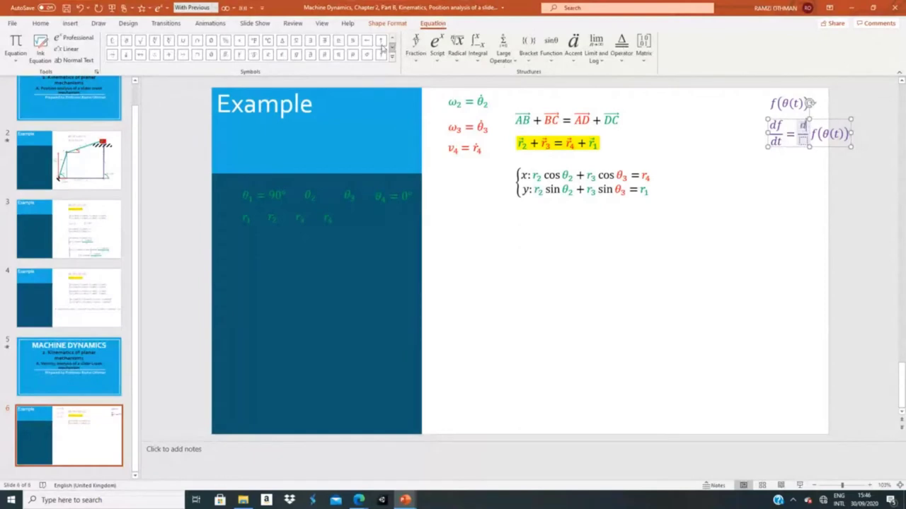
left_click(297, 56)
left_click(805, 142)
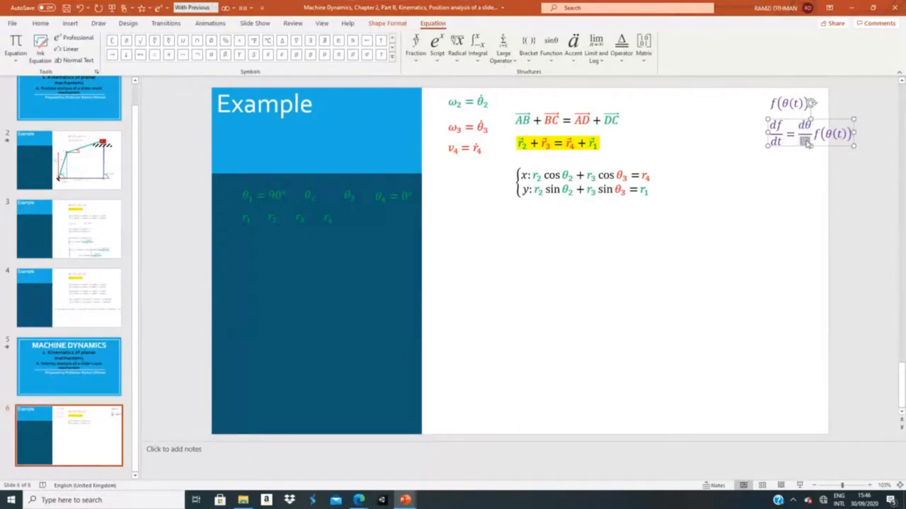
type("dt")
- Add the stacked fraction df/dθ after dθ/dt and remove the leftover f(θ(t)) from the equation
left_click(815, 133)
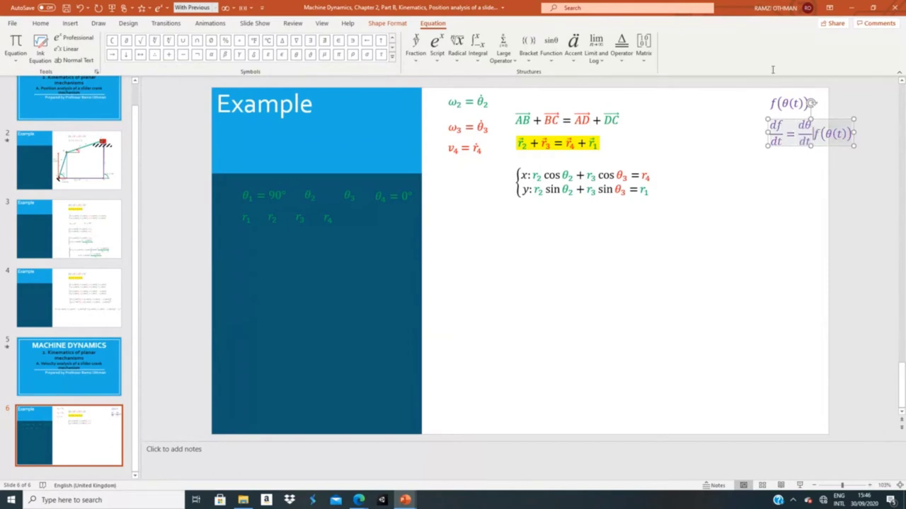
left_click(415, 47)
left_click(422, 98)
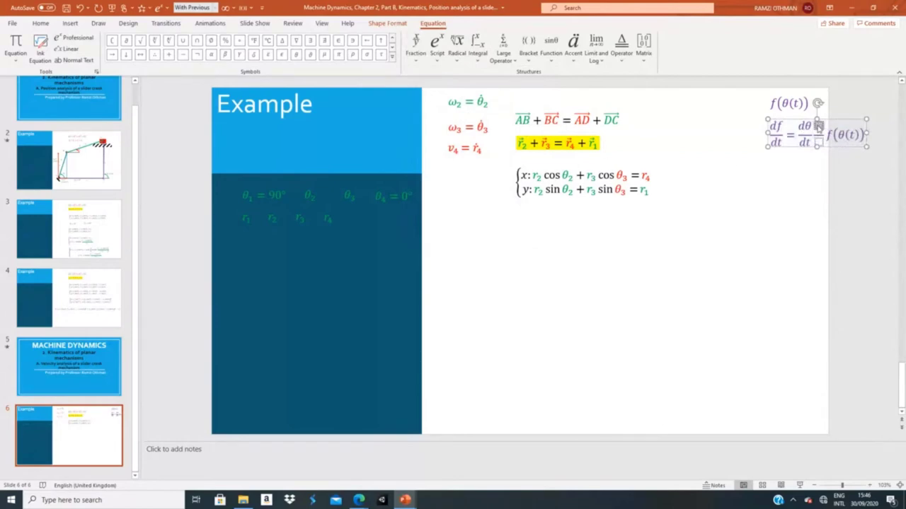
type("df")
key("Down")
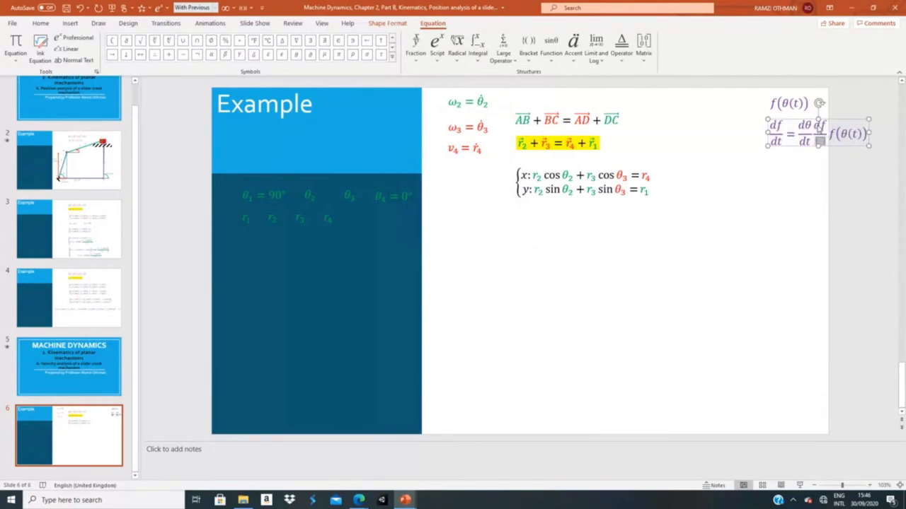
type("d")
left_click(298, 56)
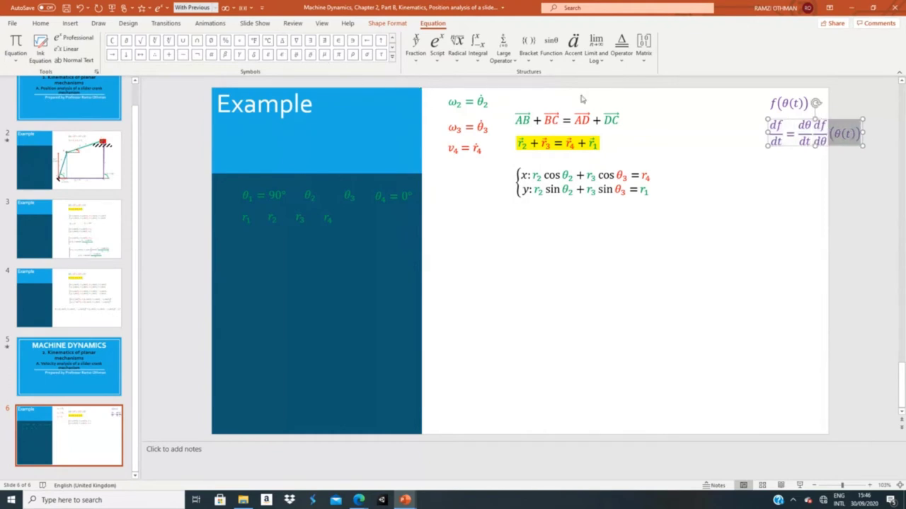
key("Escape")
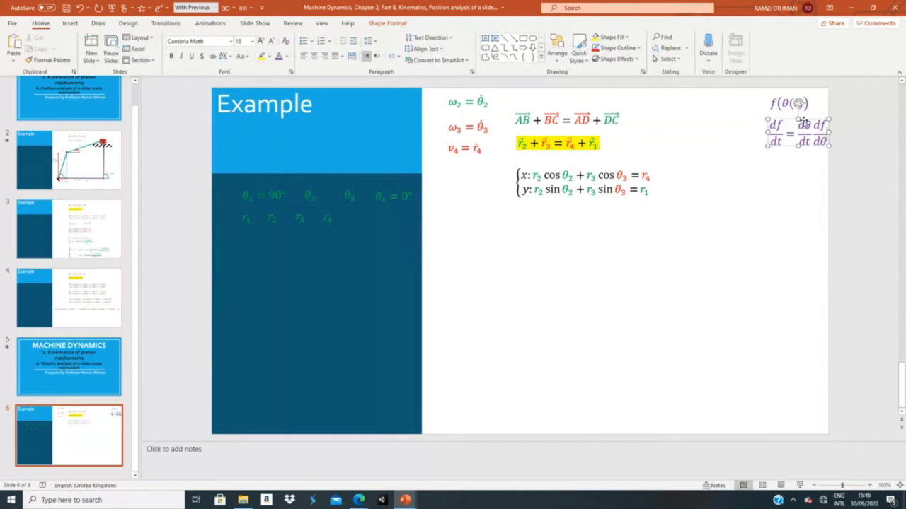
- Centre the chain-rule equation under f(θ(t)), duplicate it and place the copy directly below
left_click(798, 121)
left_click_drag(798, 121, 794, 122)
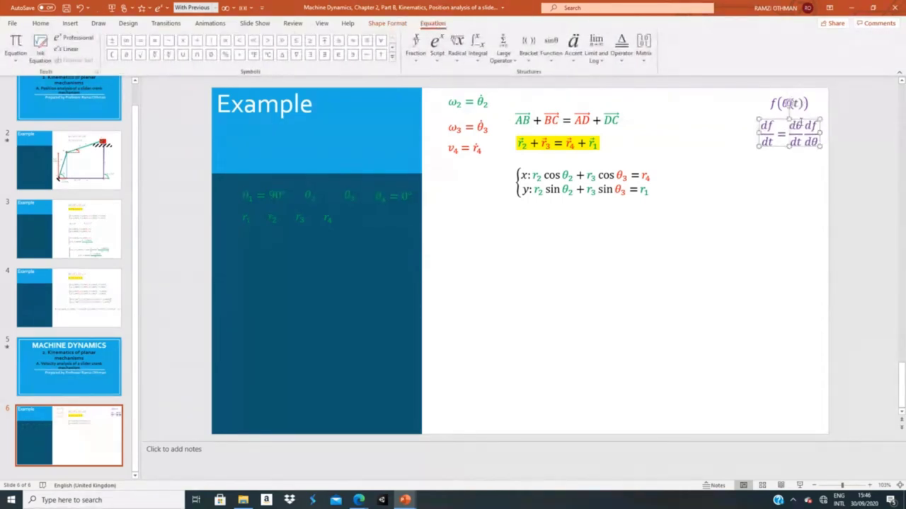
key("ctrl+d")
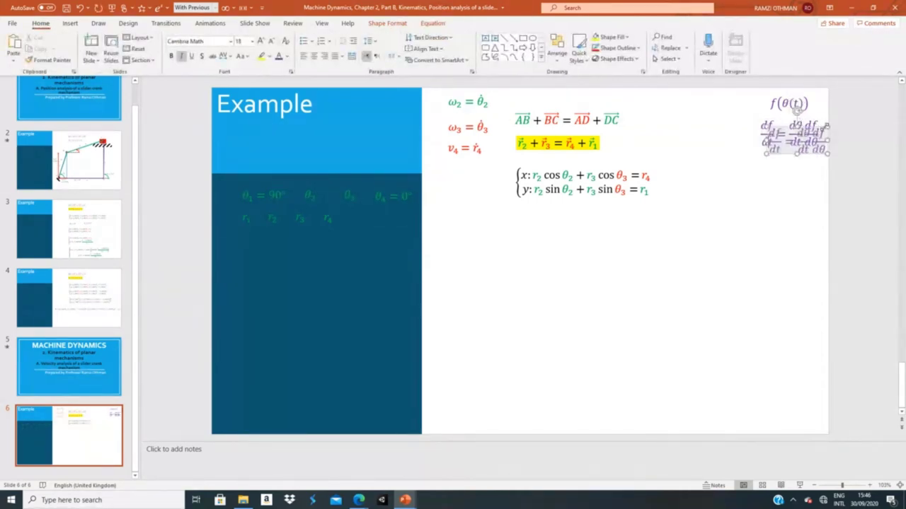
left_click_drag(806, 126, 796, 159)
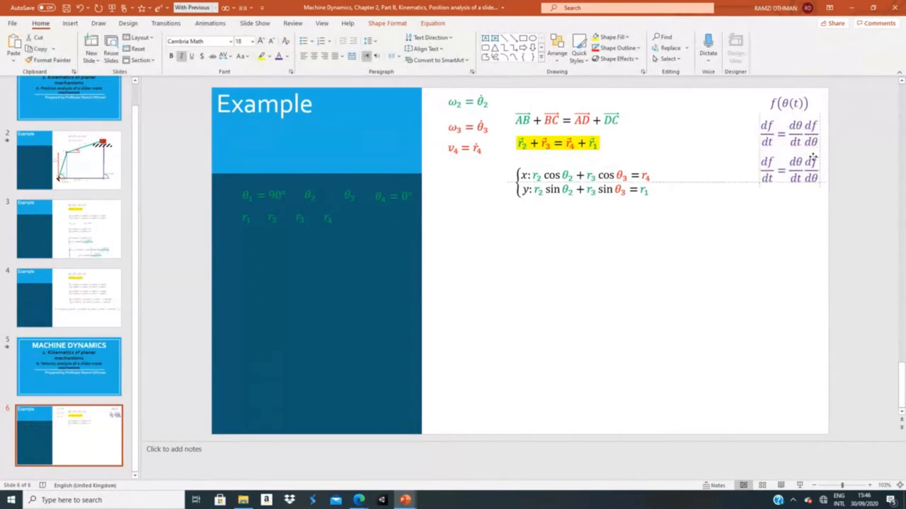
- Insert an f with a dot accent before the equals sign in the copied chain-rule equation
left_click(775, 172)
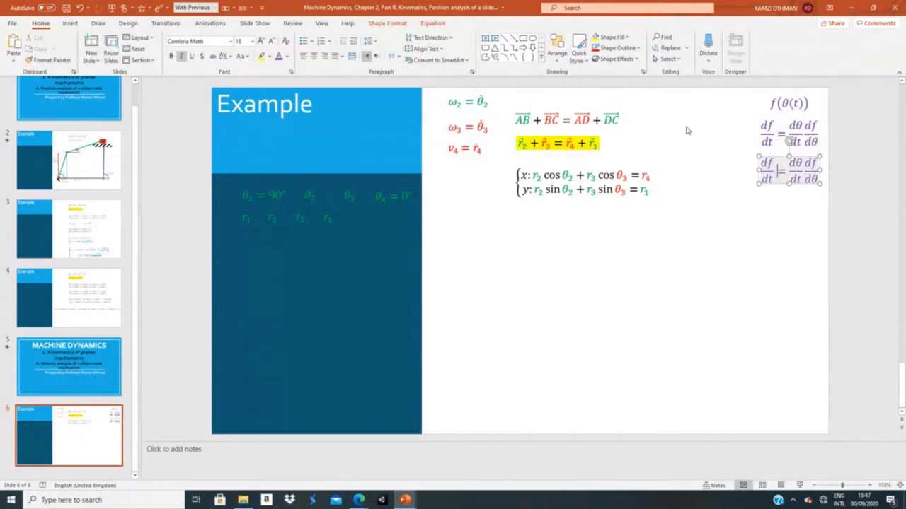
left_click(433, 24)
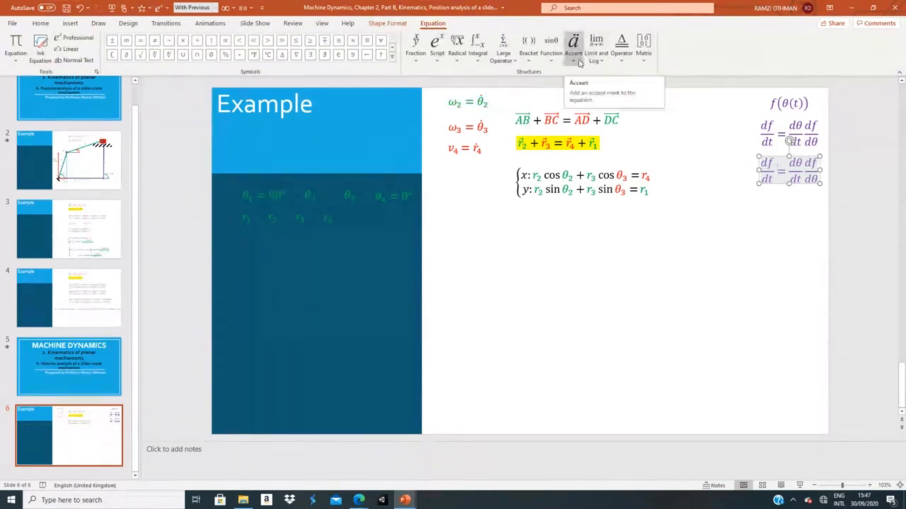
type("f")
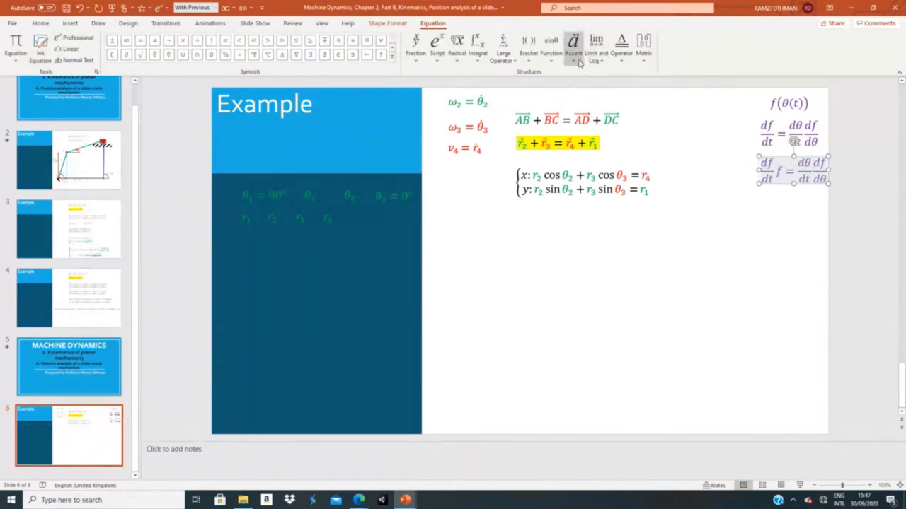
left_click(574, 54)
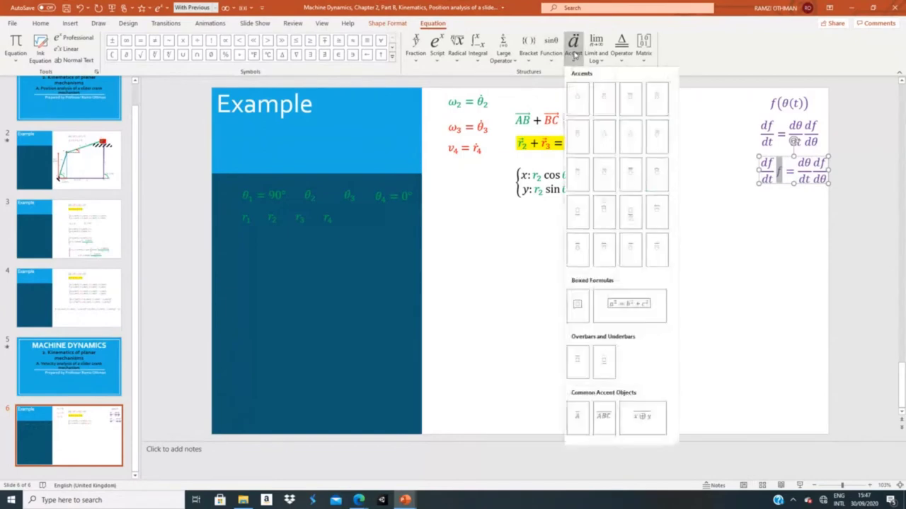
left_click(579, 102)
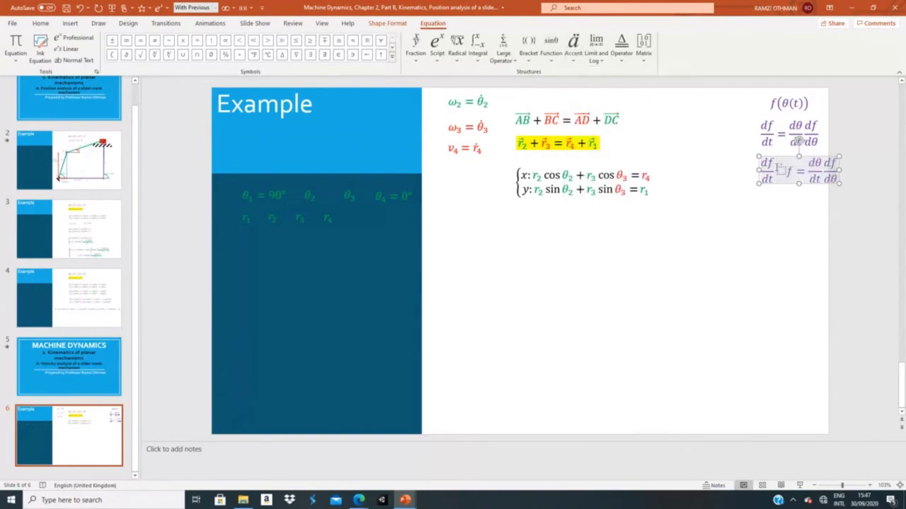
type("f")
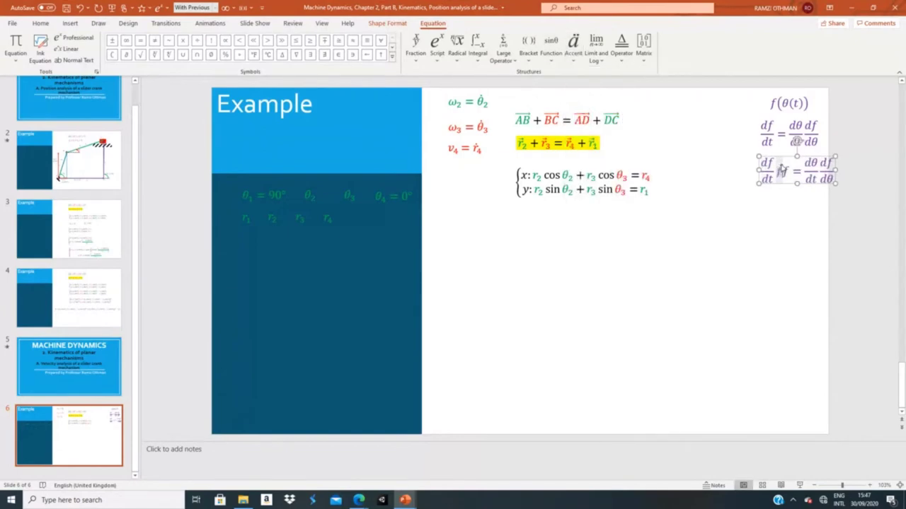
key("BackSpace")
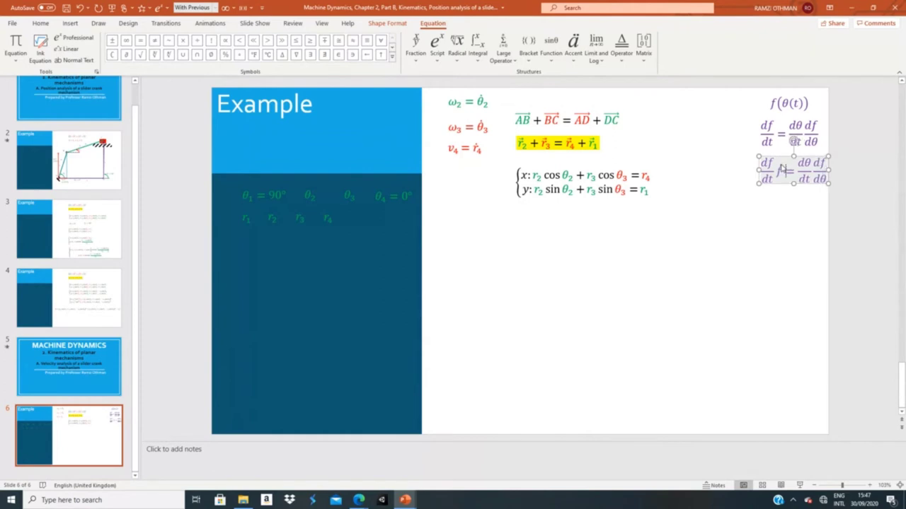
- Delete the df/dt fraction from the copied equation, leaving only the dotted f before the equals sign
key("Left")
key("Left")
key("Left")
key("Left")
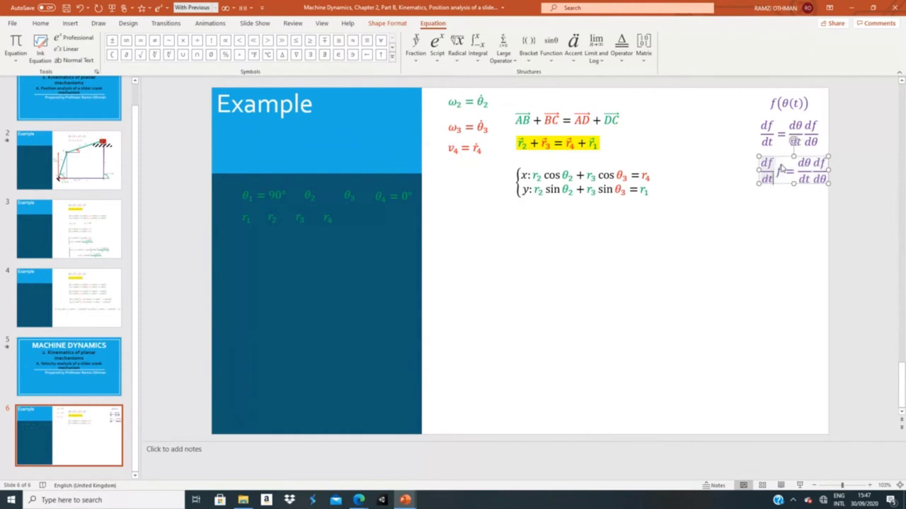
key("Right")
key("shift+Left")
key("Delete")
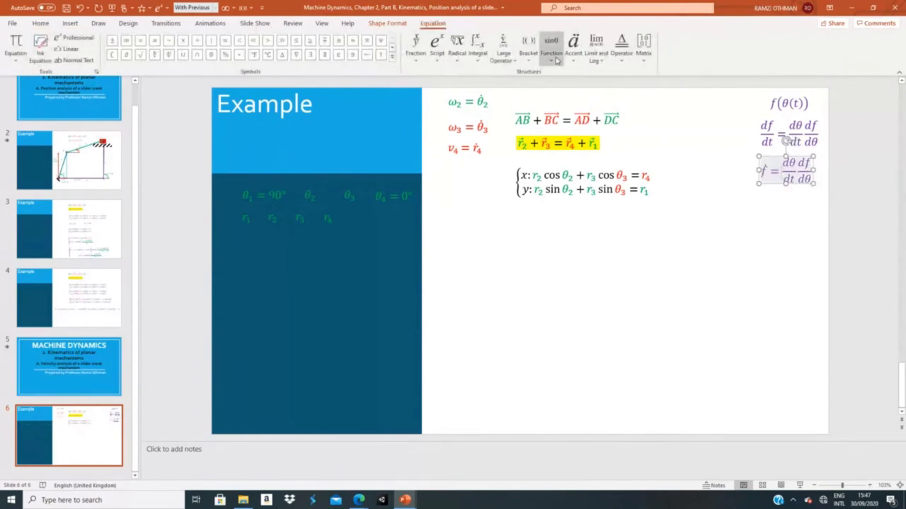
- Replace the dθ/dt fraction in the copied equation with a θ carrying a dot accent
left_click(573, 51)
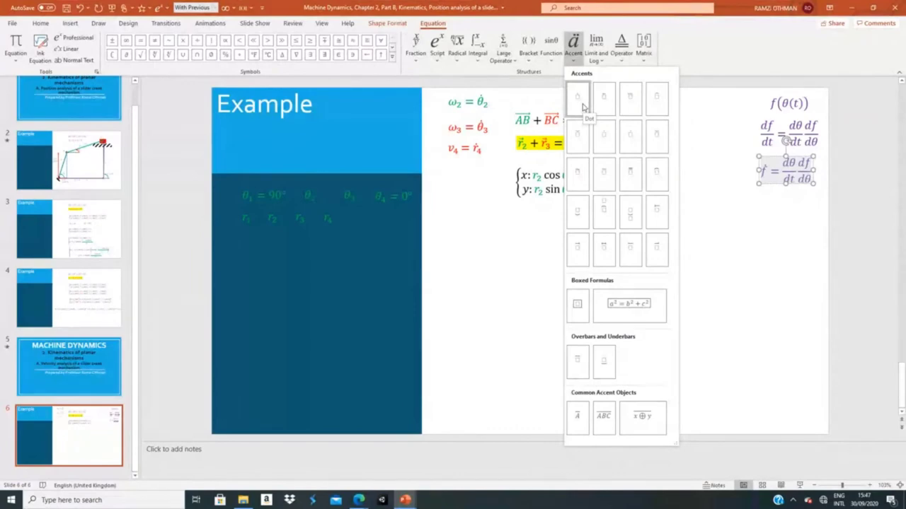
left_click(583, 106)
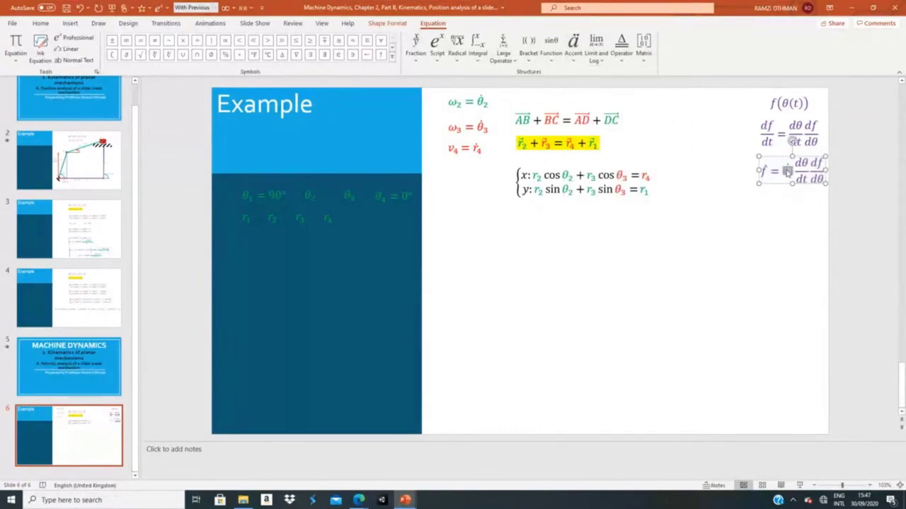
left_click(392, 48)
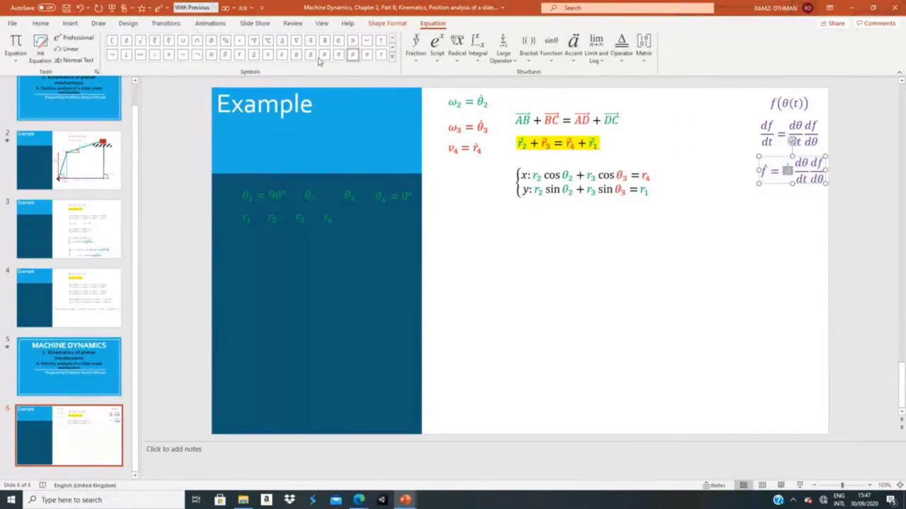
left_click(295, 54)
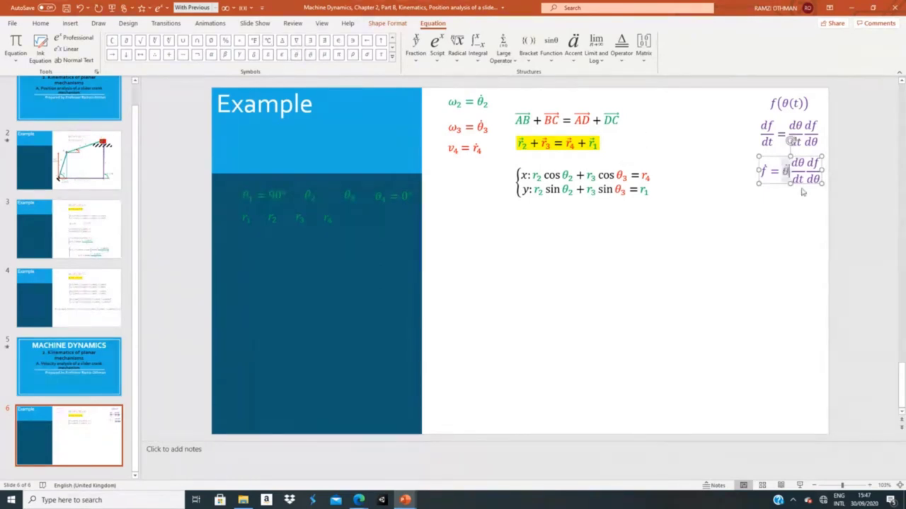
key("Right")
key("Delete")
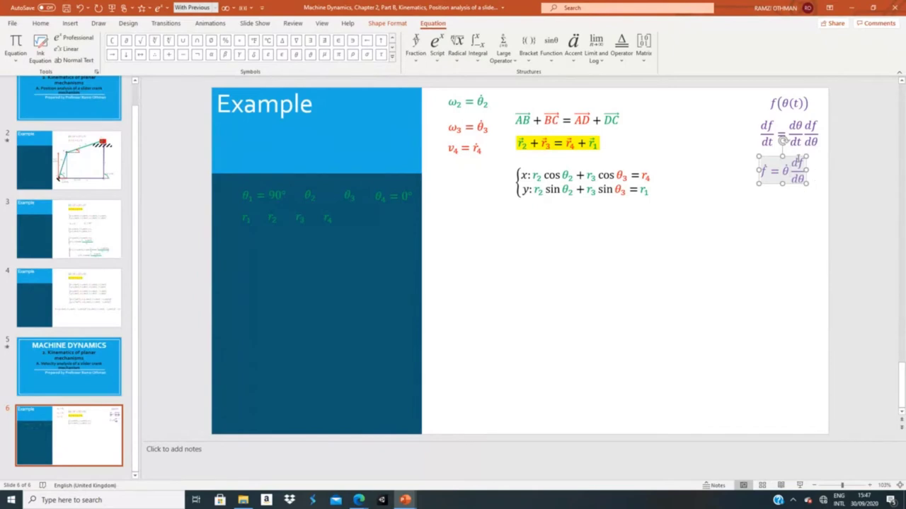
- Duplicate the dotted-f equation containing the dotted θ and place the copy directly below it
left_click(796, 156)
key("ctrl+d")
left_click_drag(804, 169, 791, 198)
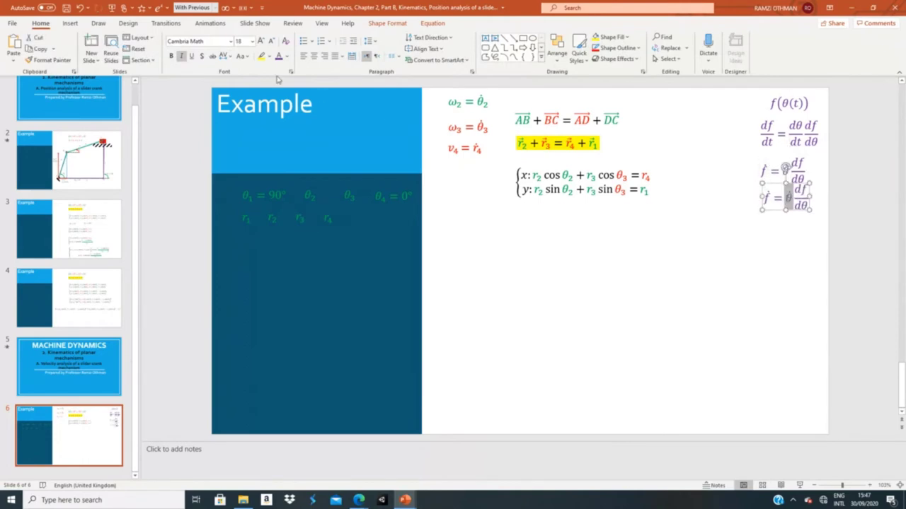
- Replace the dotted θ in the lowest chain-rule equation with the symbol ω
left_click(433, 24)
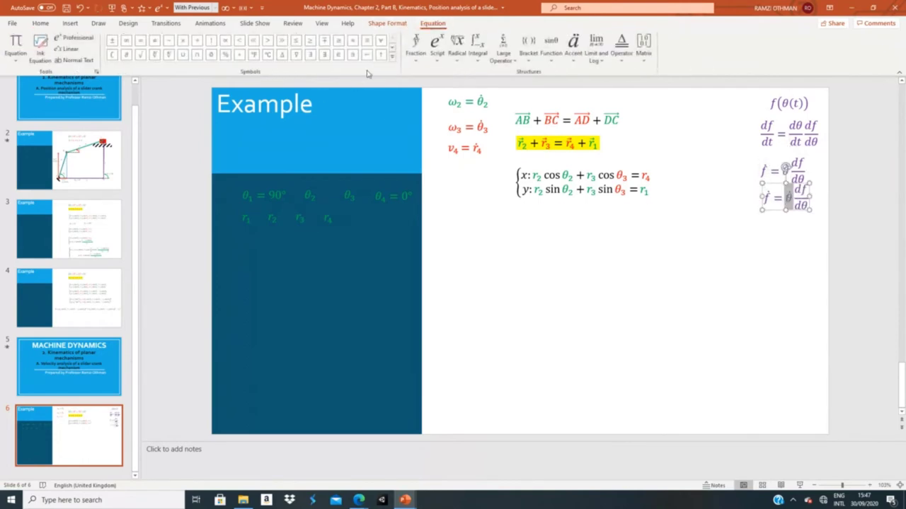
left_click(393, 48)
left_click(392, 47)
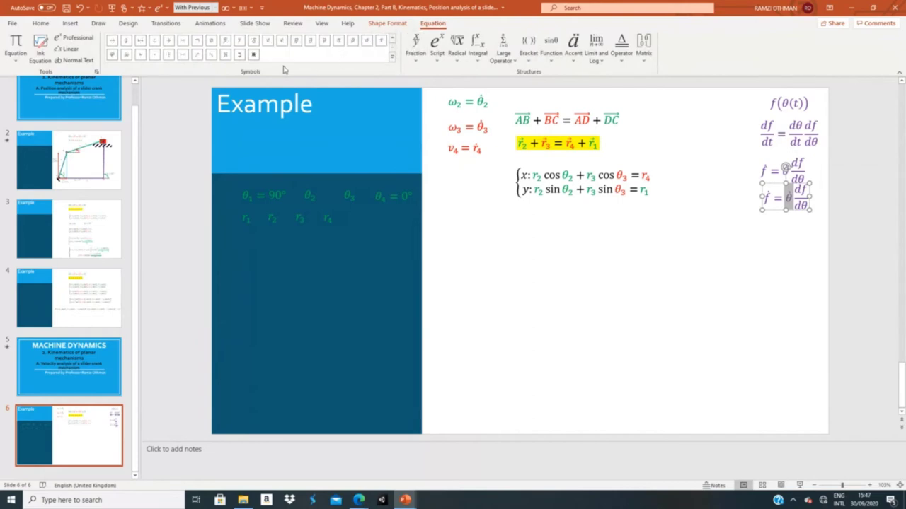
left_click(125, 55)
key("Left")
left_click_drag(785, 199, 794, 201)
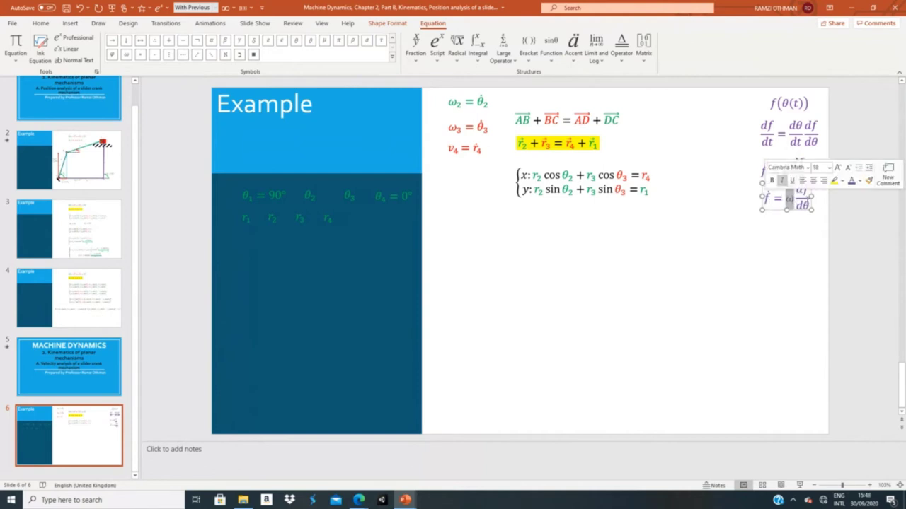
left_click(808, 203)
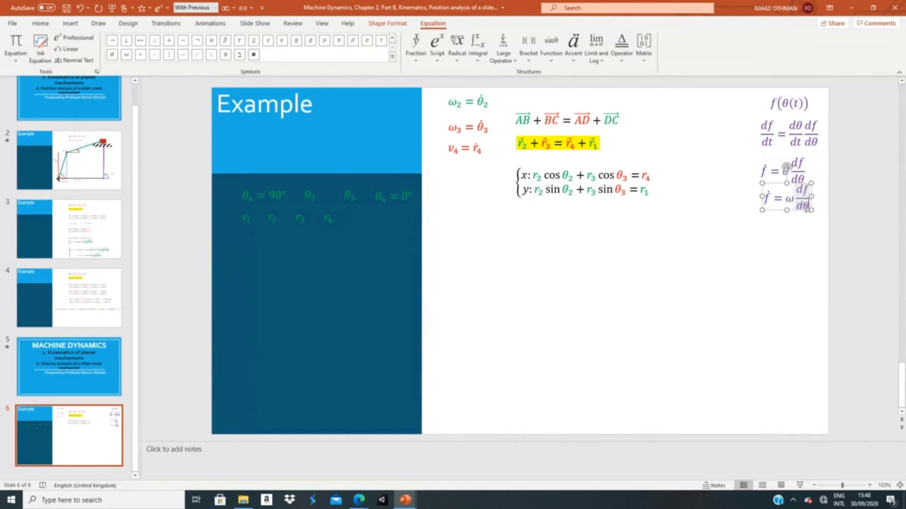
- Duplicate the bracketed x and y position equations and place the copy below the original
left_click(634, 174)
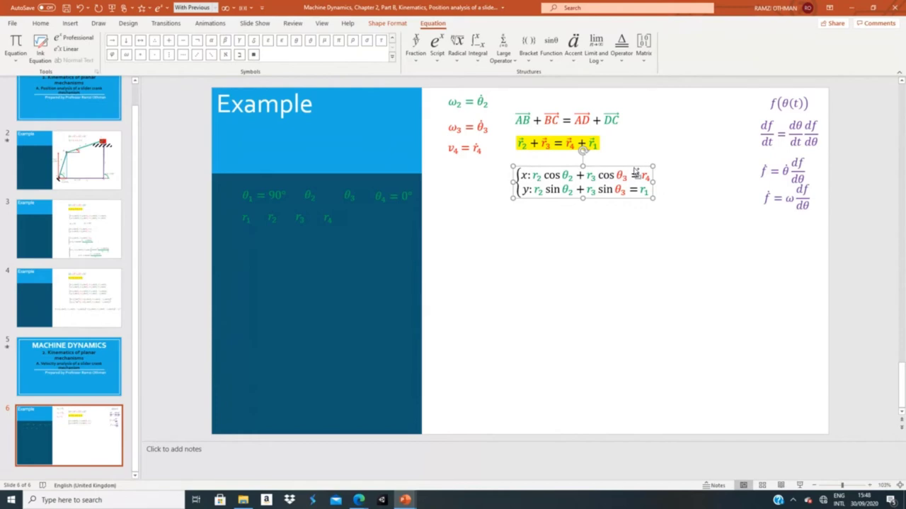
key("ctrl+v")
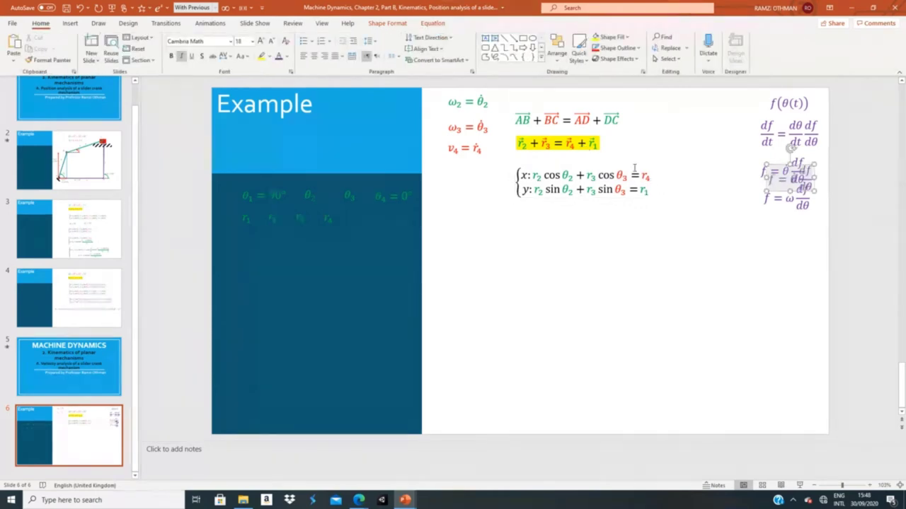
key("ctrl+z")
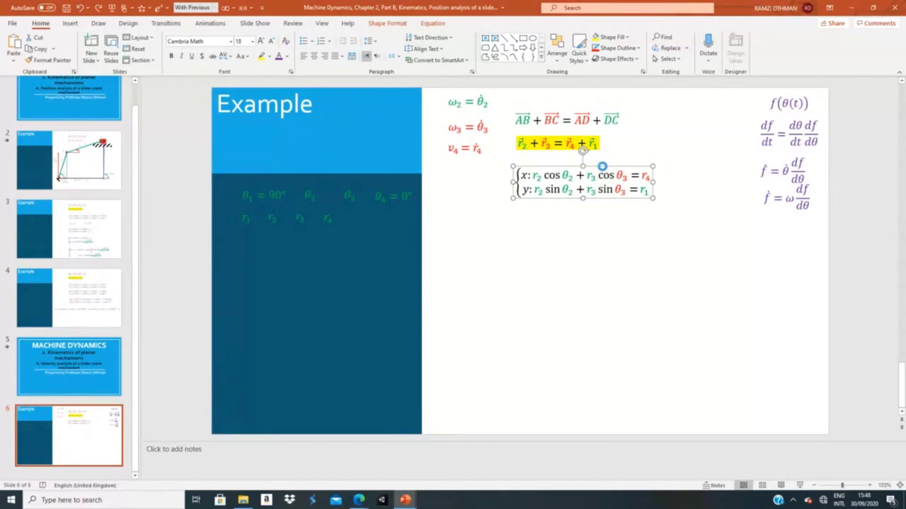
key("ctrl+v")
left_click_drag(648, 177, 643, 221)
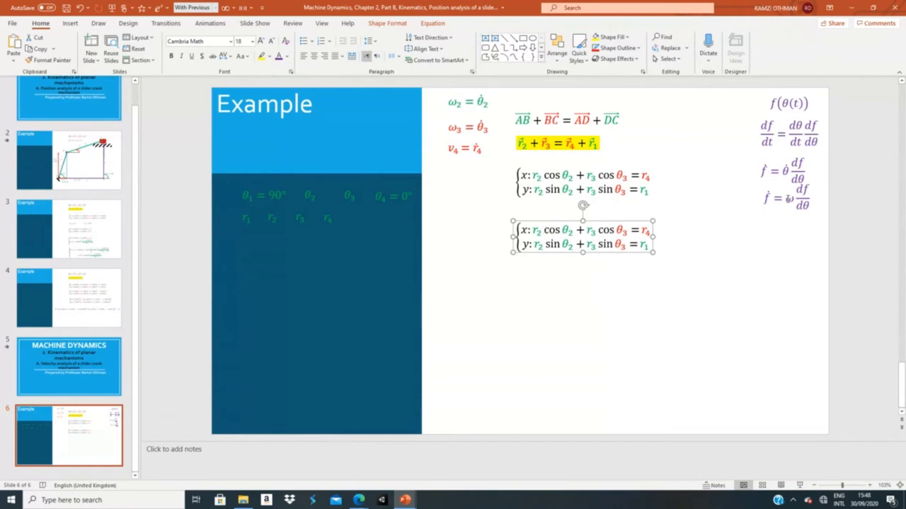
- Copy θ₂ in the x equation of the duplicated system and insert it between r₂ and cos
left_click_drag(562, 231, 574, 234)
key("ctrl+c")
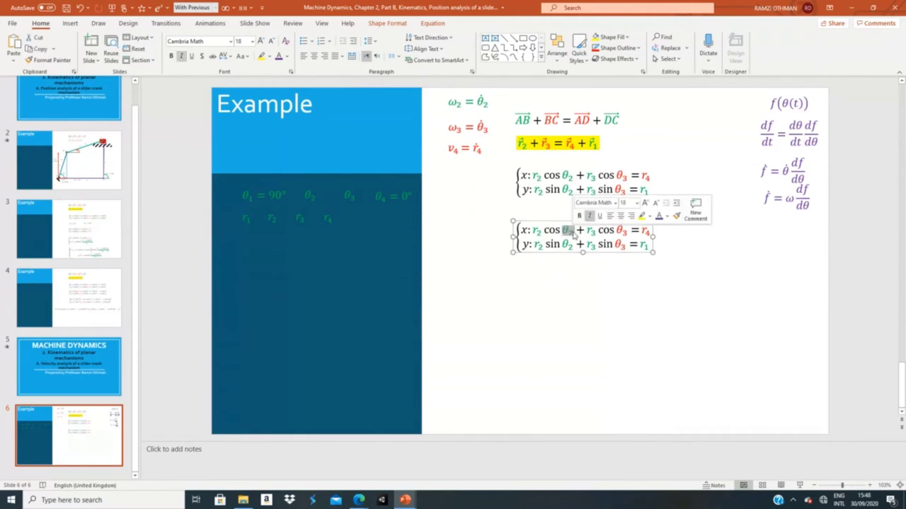
left_click(544, 230)
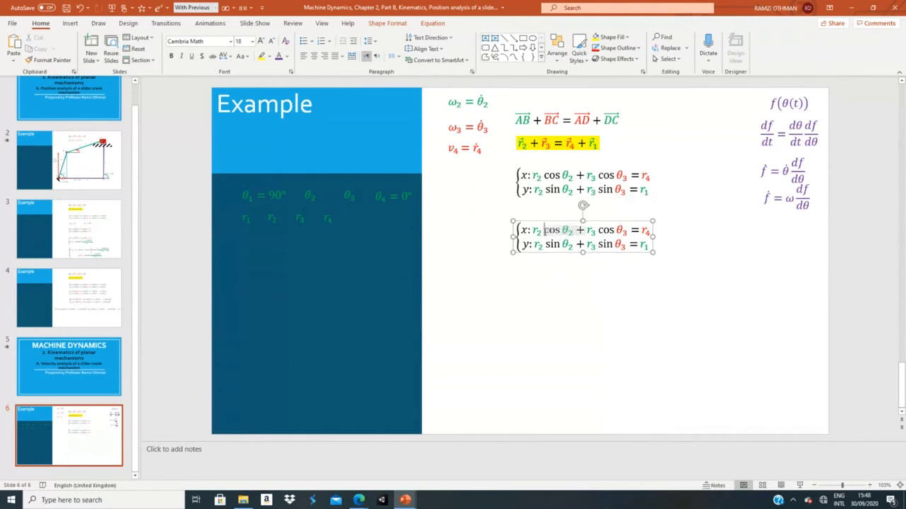
key("Left")
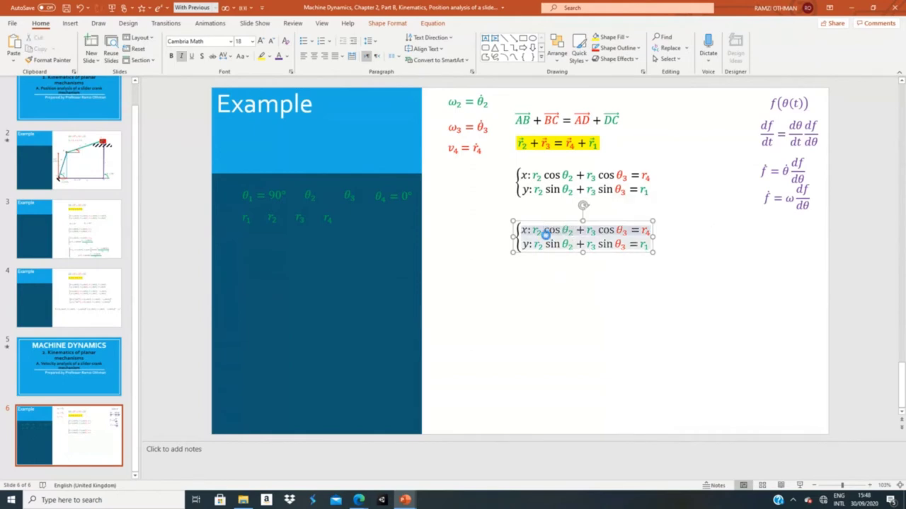
key("ctrl+v")
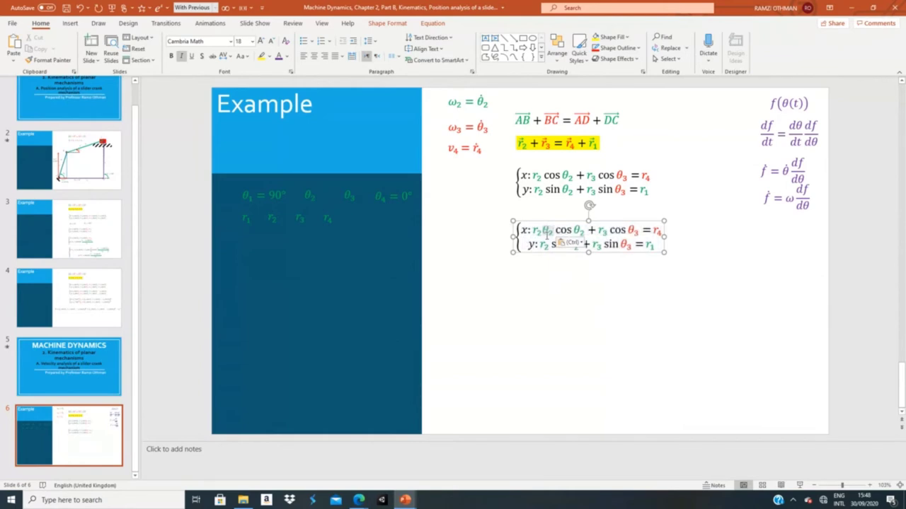
- Change the θ of the inserted θ₂ to ω so the first coefficient reads r₂ω₂
key("BackSpace")
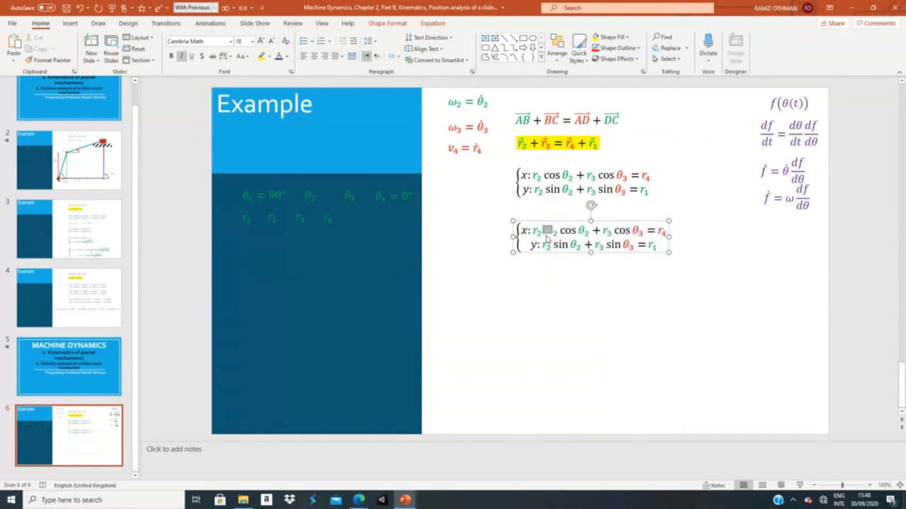
left_click(433, 23)
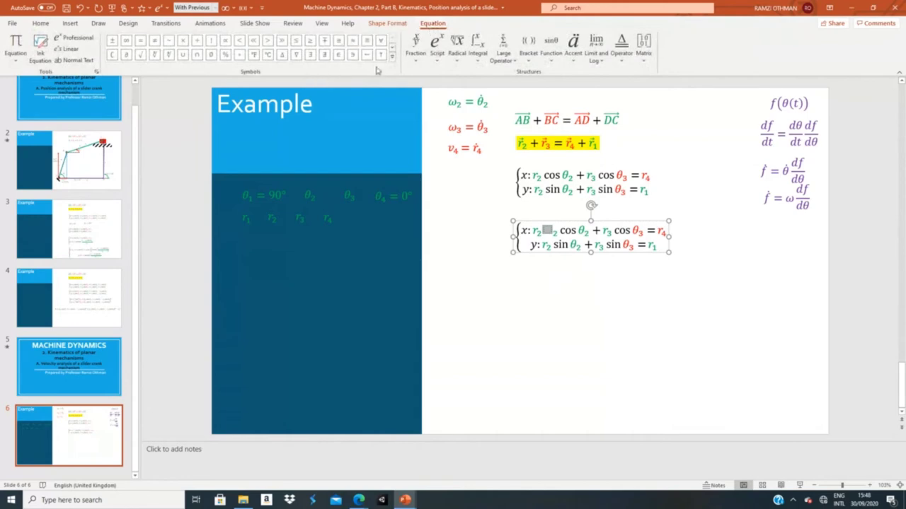
left_click(392, 47)
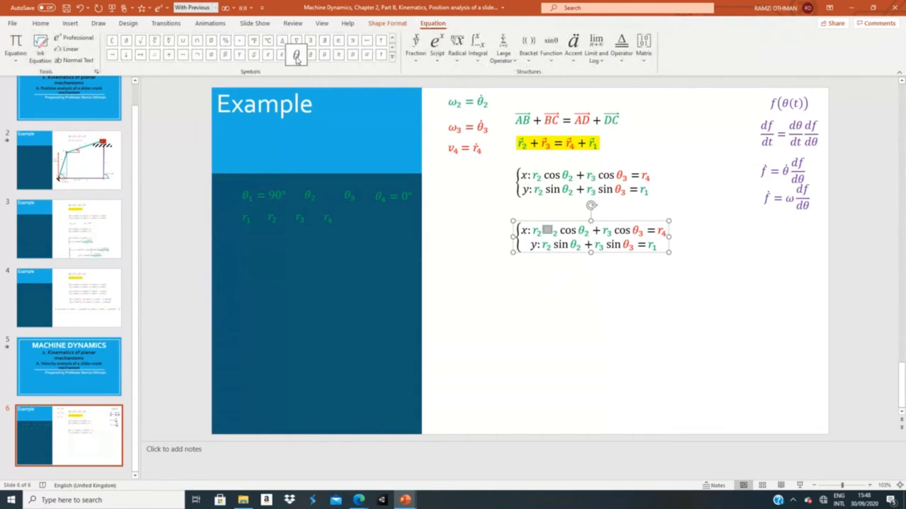
left_click(392, 48)
left_click(125, 55)
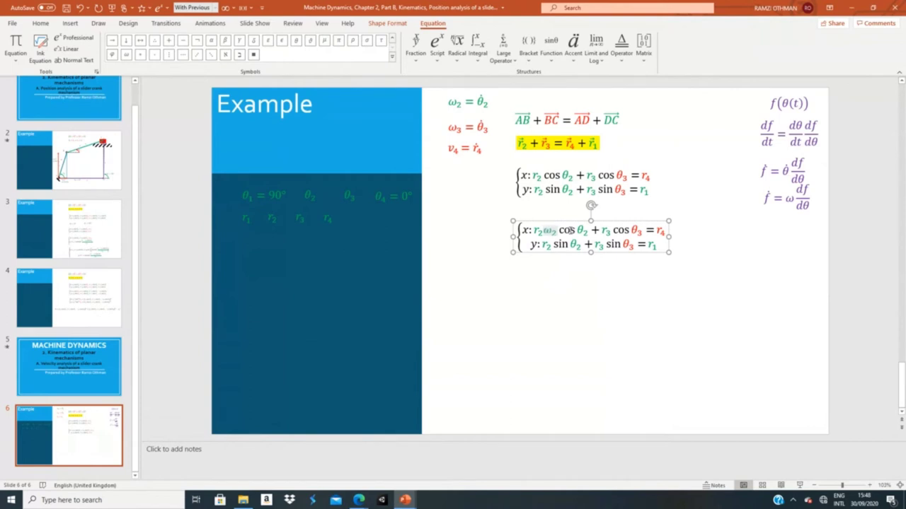
- Change cos θ₂ to sin θ₂ in the copied x equation and put a minus sign before r₂ω₂
double_click(568, 229)
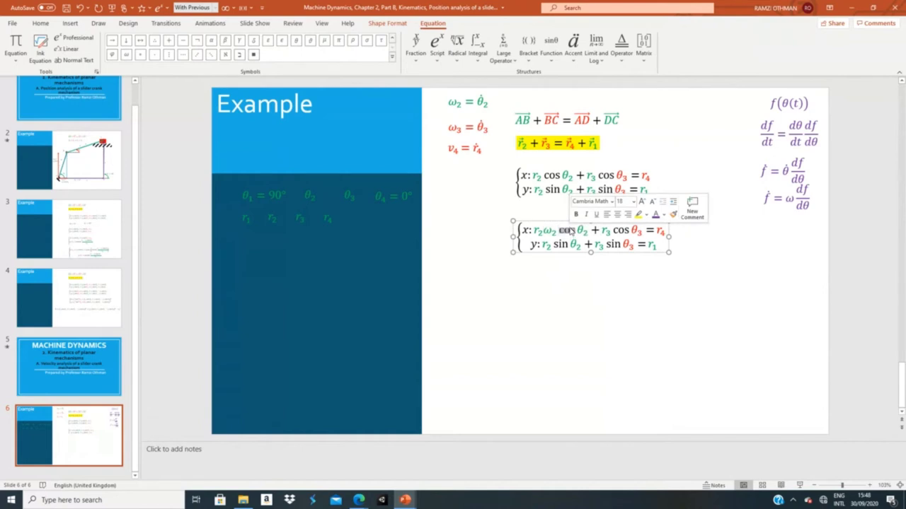
type("sin")
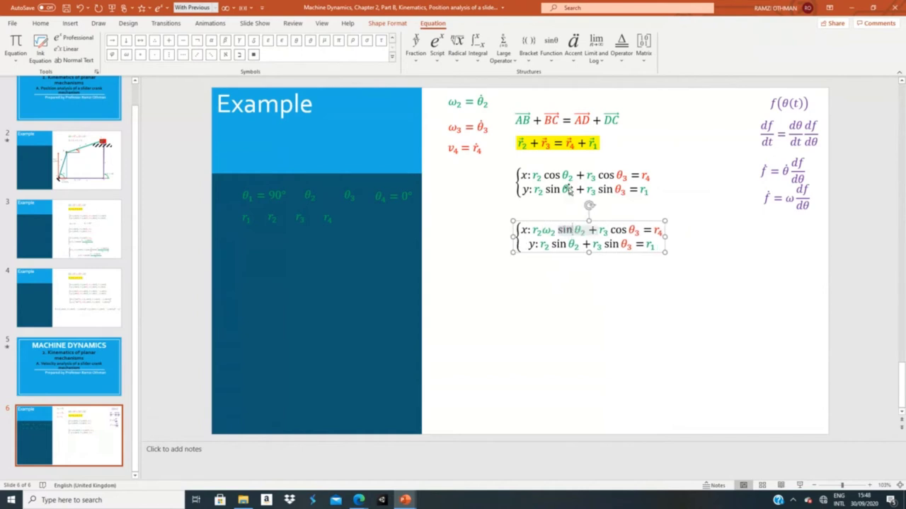
left_click(531, 230)
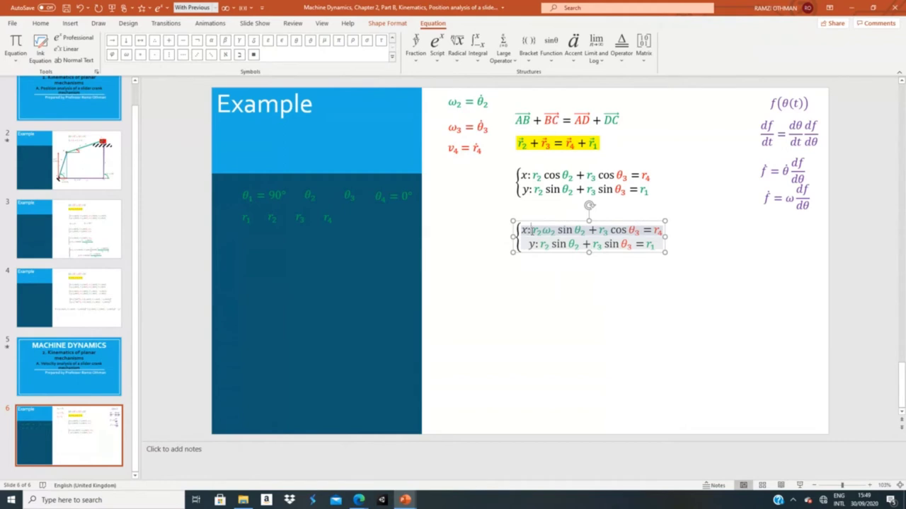
type("-")
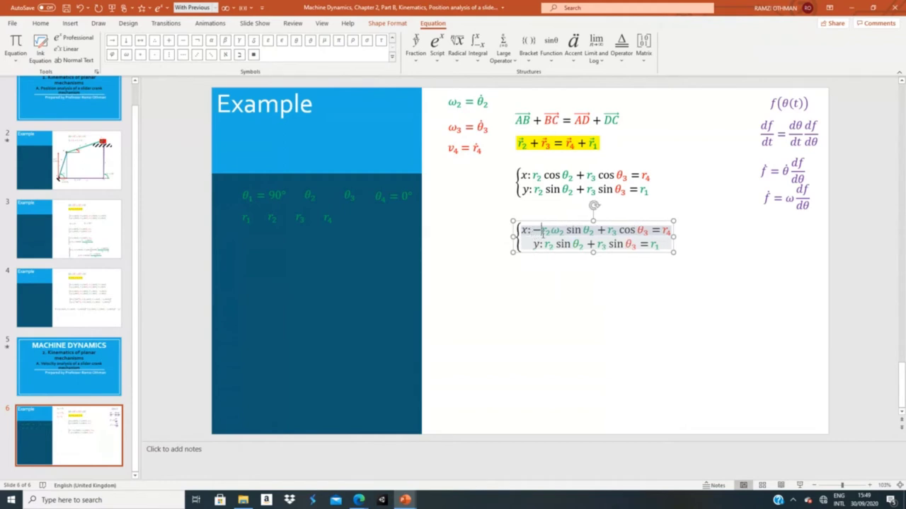
- Insert ω₃ between r₃ and cos in the copied x equation, using a copy of θ₃ with its θ replaced by ω
key("Right")
key("Right")
key("Right")
key("Right")
key("Right")
key("Right")
key("Right")
key("Right")
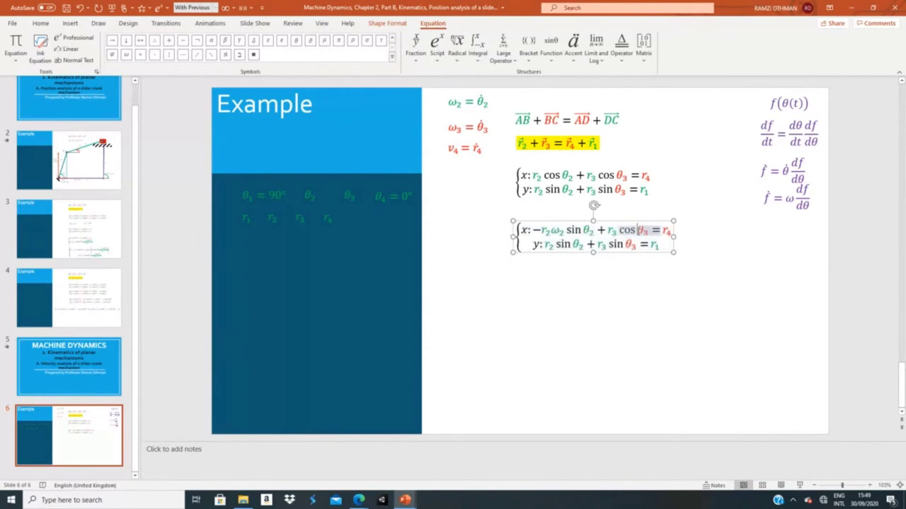
left_click_drag(636, 231, 646, 233)
key("ctrl+c")
left_click(603, 230)
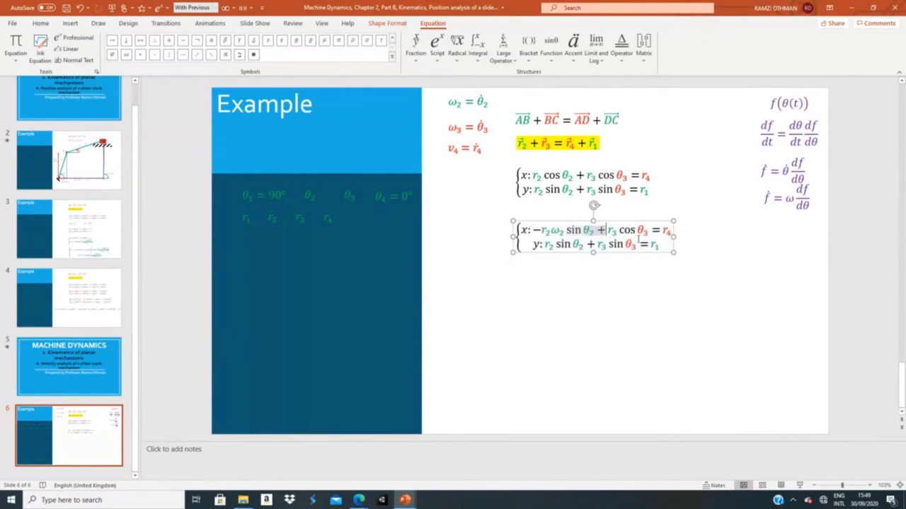
left_click_drag(607, 230, 618, 230)
left_click(619, 230)
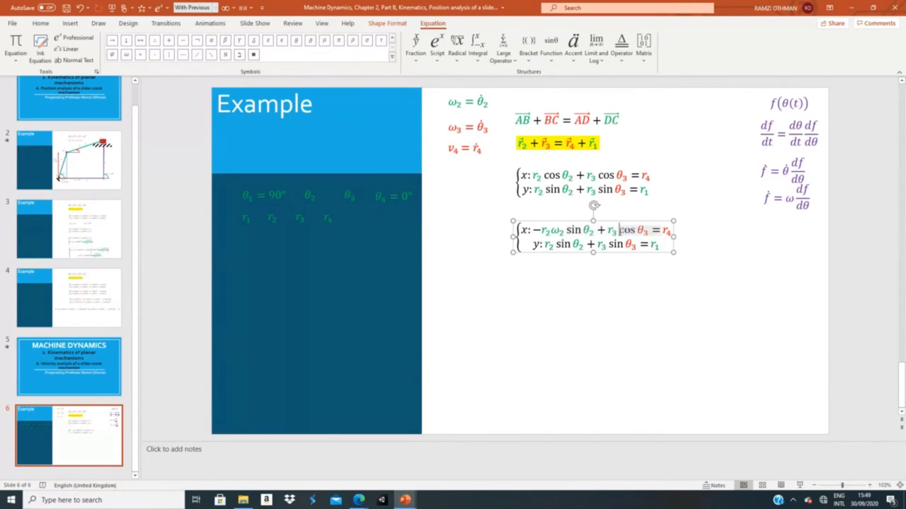
triple_click(620, 230)
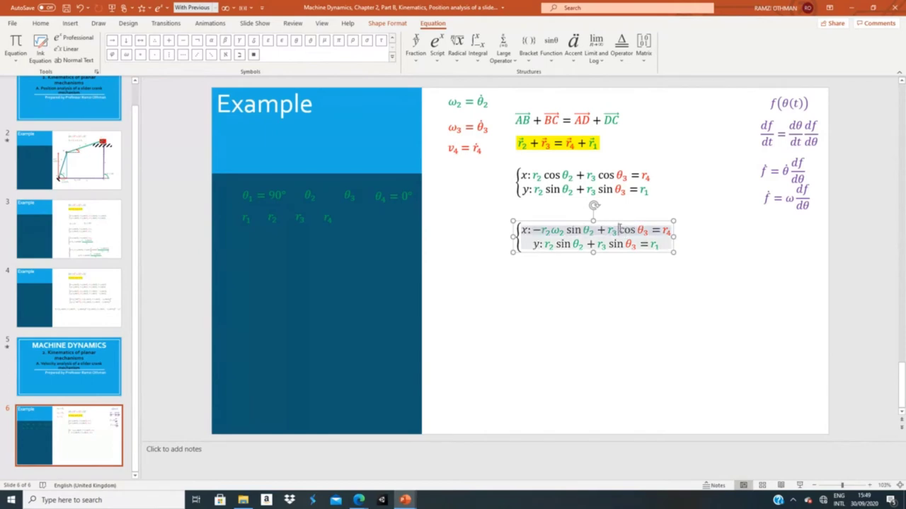
key("ctrl+v")
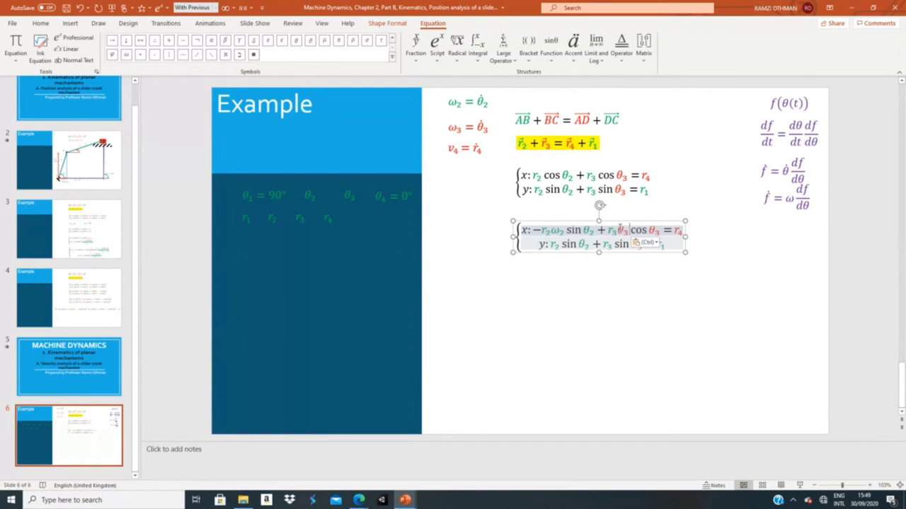
left_click(620, 230)
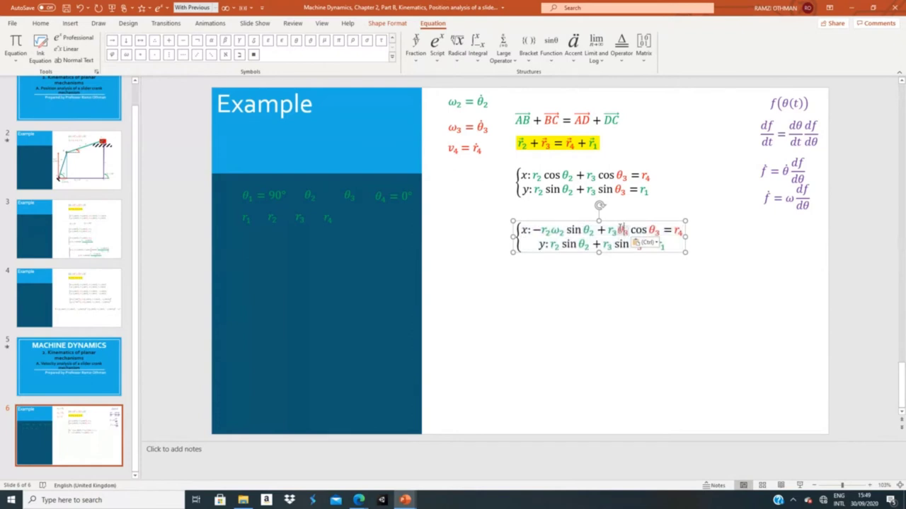
left_click(127, 60)
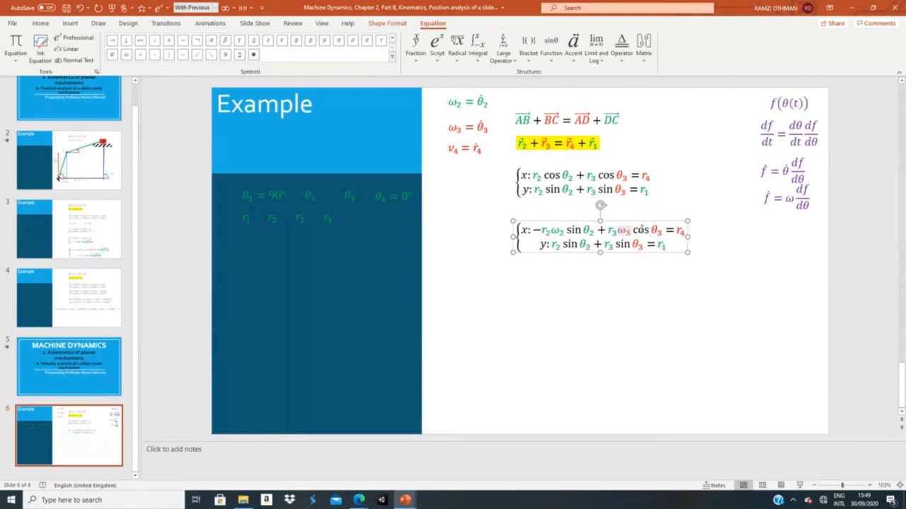
- Change cos θ₃ to sin θ₃ in the copied x equation and replace the plus before r₃ω₃ with a minus
double_click(640, 231)
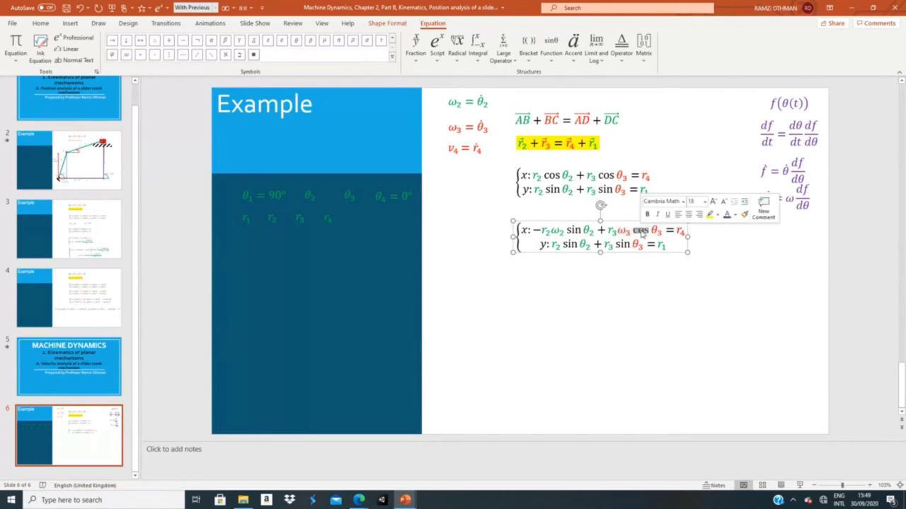
type("sin")
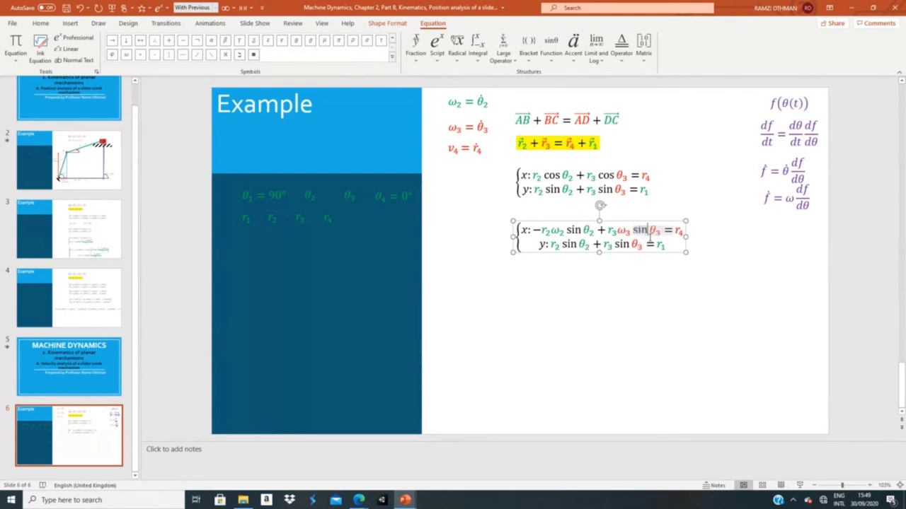
double_click(601, 230)
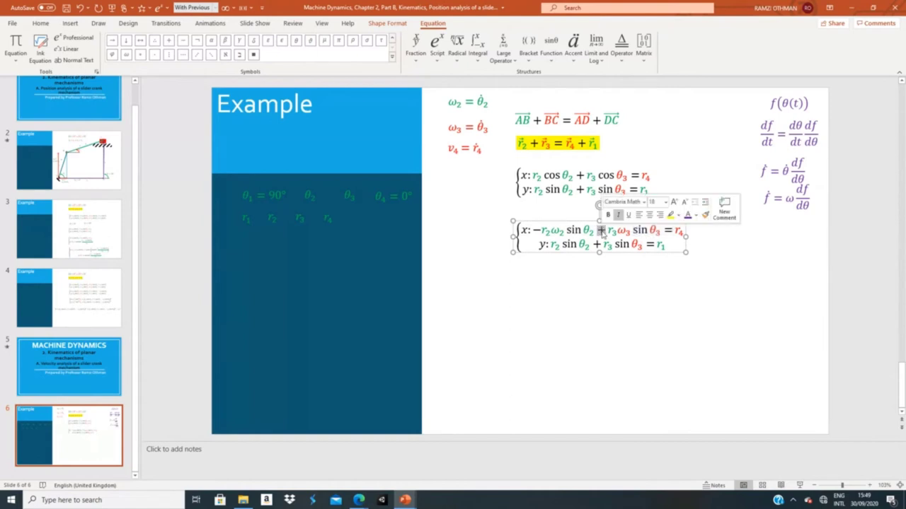
type("-")
- Colour the θ₃ after sin in the copied x equation with the standard green font colour
left_click_drag(650, 231, 661, 231)
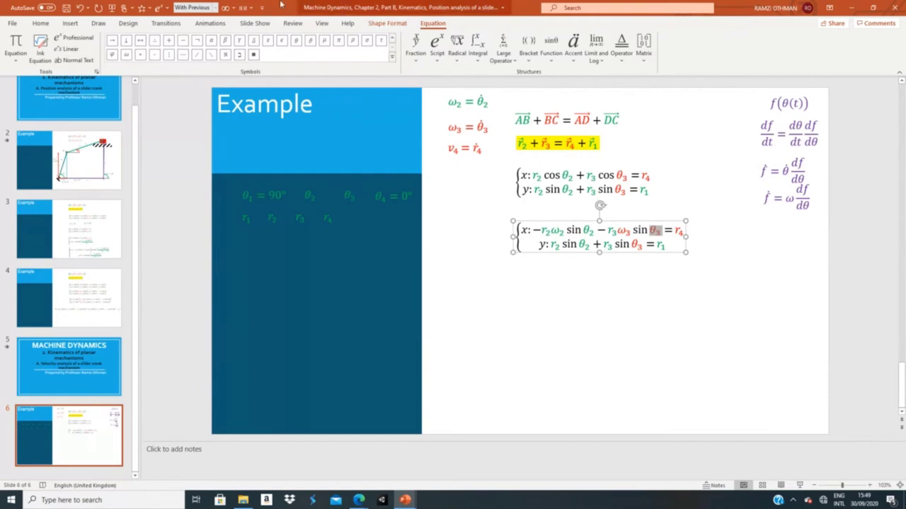
left_click(40, 23)
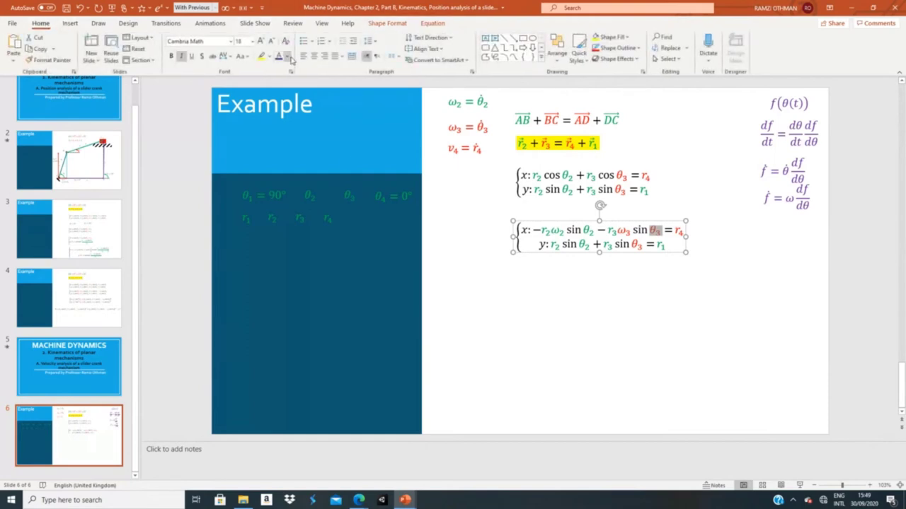
left_click(286, 56)
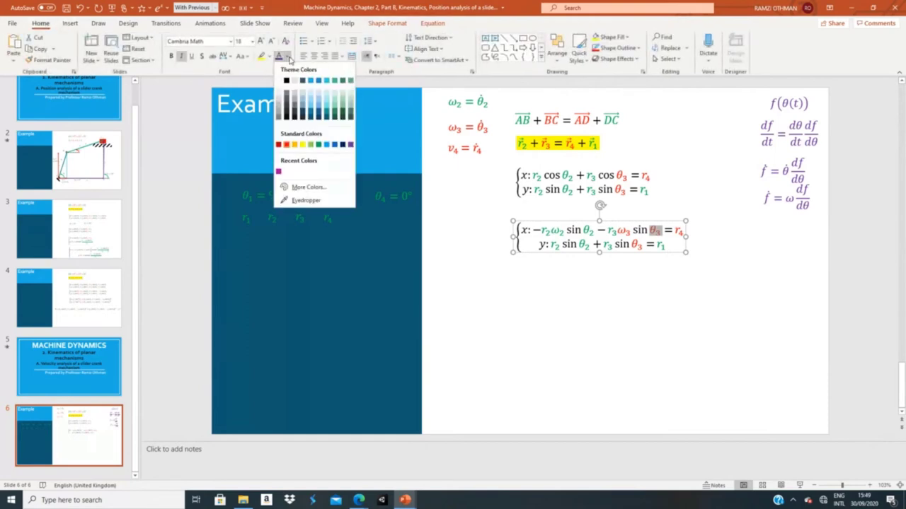
left_click(317, 145)
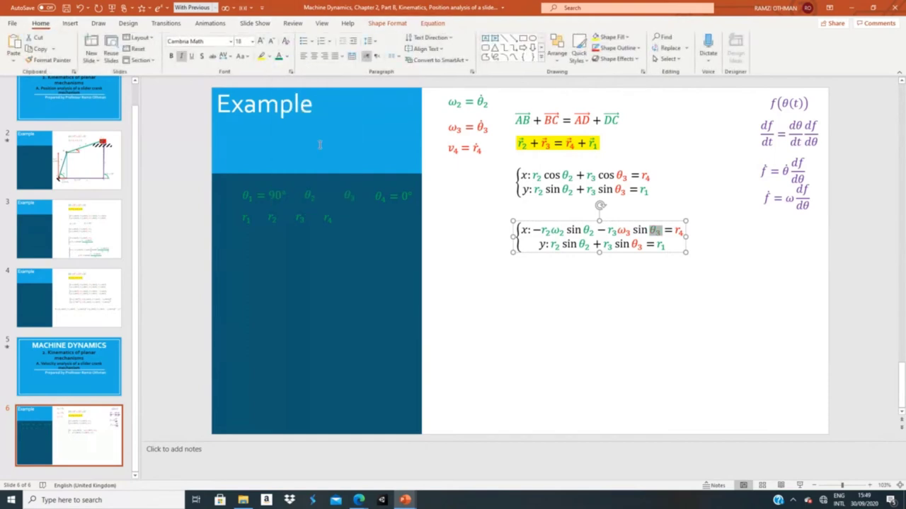
- Put a dot over r₄ in the copied x equation and insert its ω₂ after r₂ in the copied y equation
double_click(678, 231)
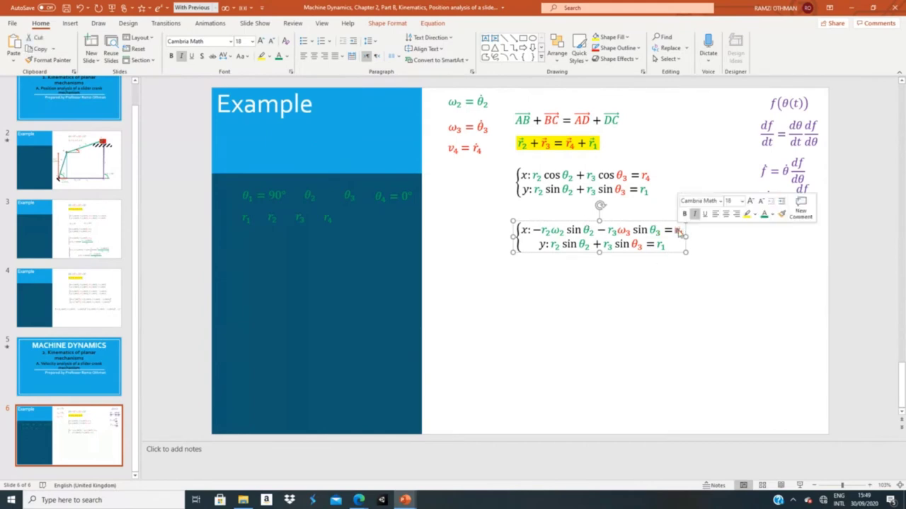
type("v_")
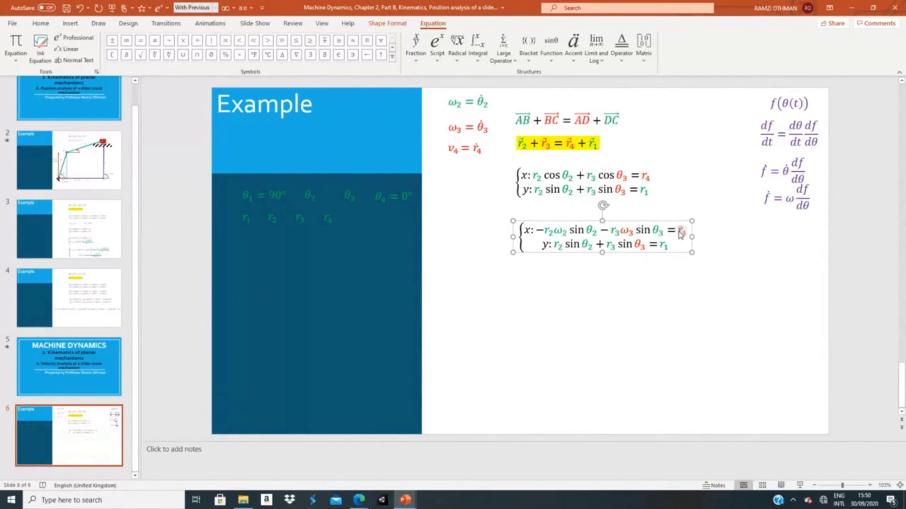
left_click_drag(554, 230, 567, 234)
key("ctrl+c")
left_click(564, 244)
key("Left")
key("ctrl+v")
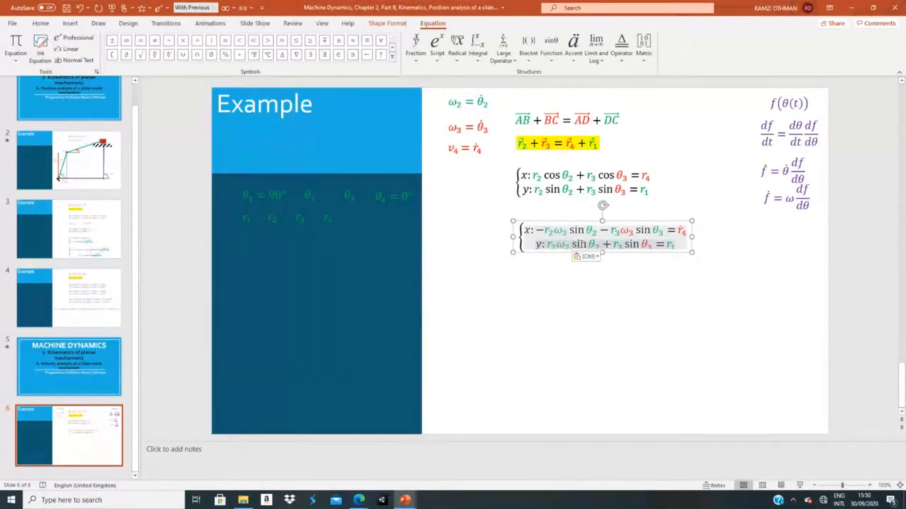
- Change sin θ₂ to cos θ₂ in the copied y equation, with cos in upright rather than italic type
double_click(577, 244)
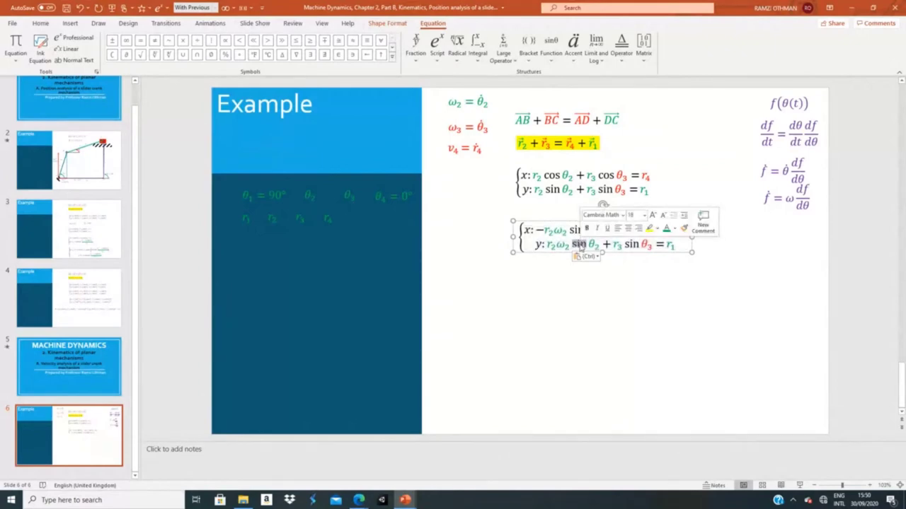
type("cos")
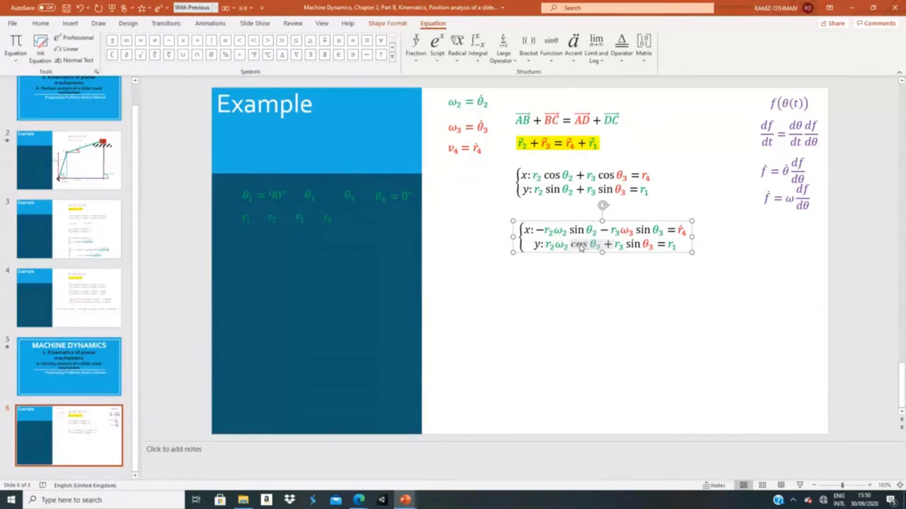
key("space")
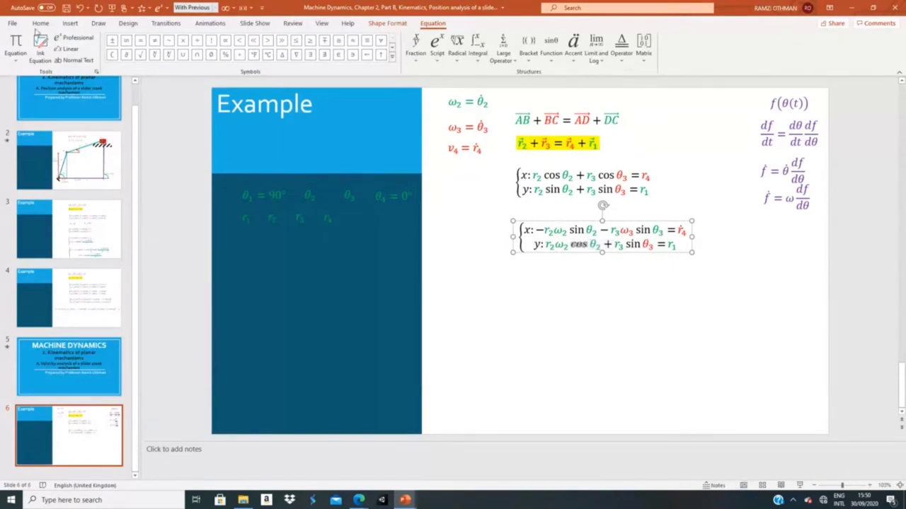
left_click(40, 23)
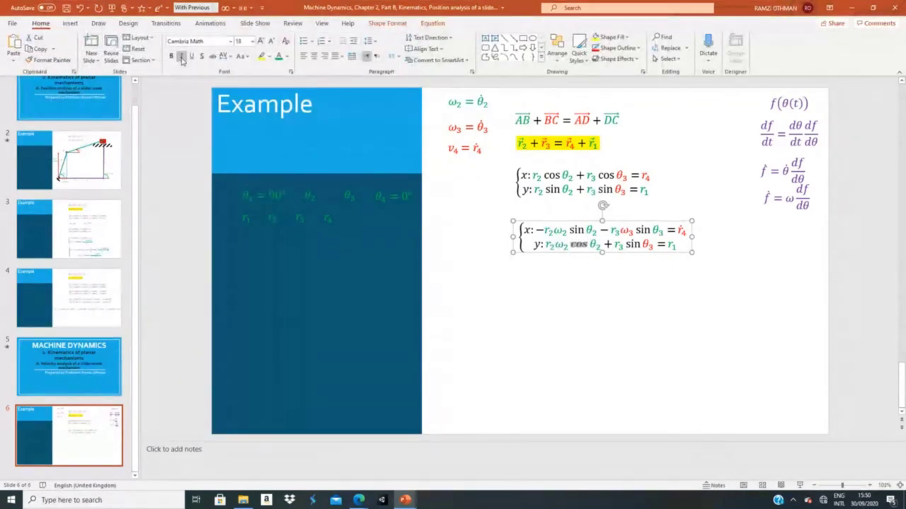
left_click(632, 279)
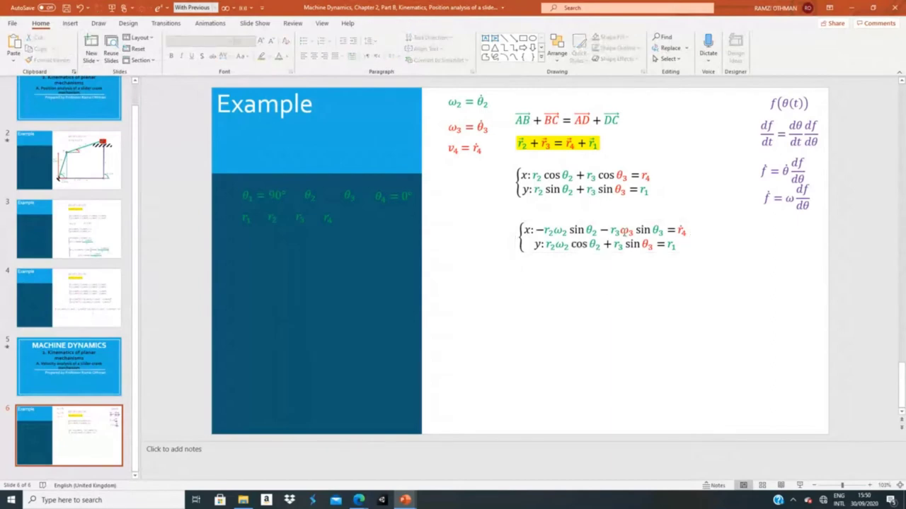
- Copy ω₃ from the differentiated x equation and insert it between r₃ and sin in the copied y equation
left_click_drag(621, 231, 633, 232)
key("ctrl+c")
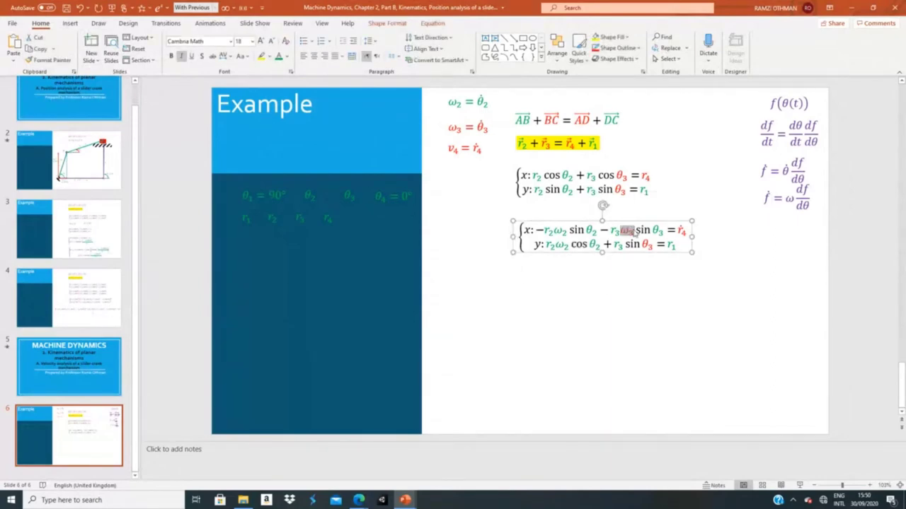
left_click(625, 244)
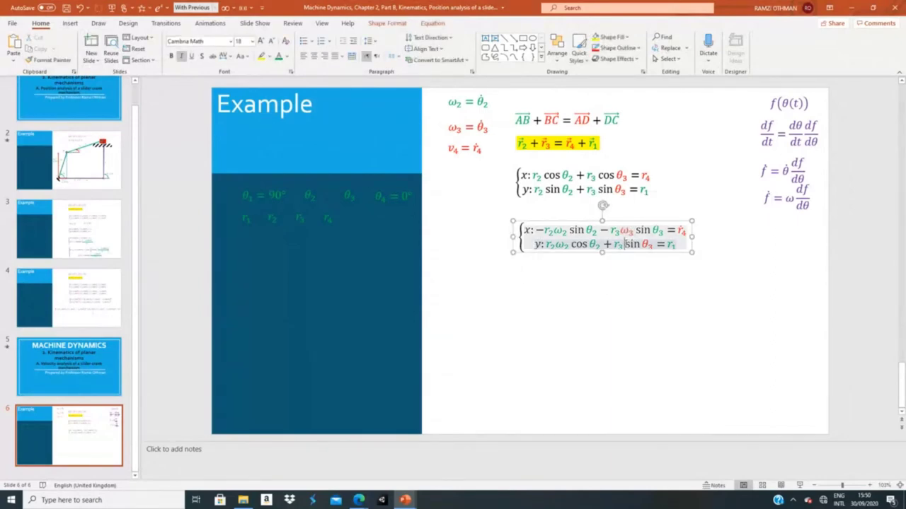
key("ctrl+v")
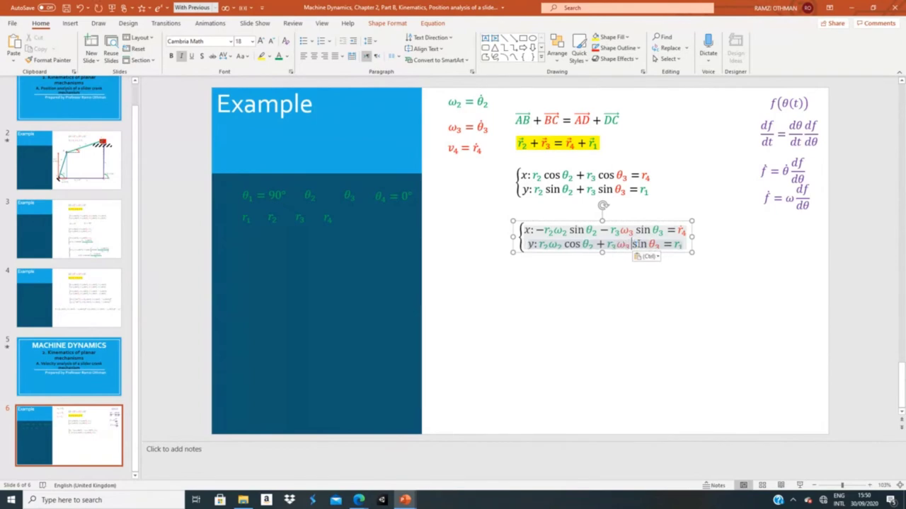
- Change sin θ₃ to cos θ₃ in the copied y equation, with cos in upright type and θ₃ coloured green
left_click_drag(632, 243, 645, 244)
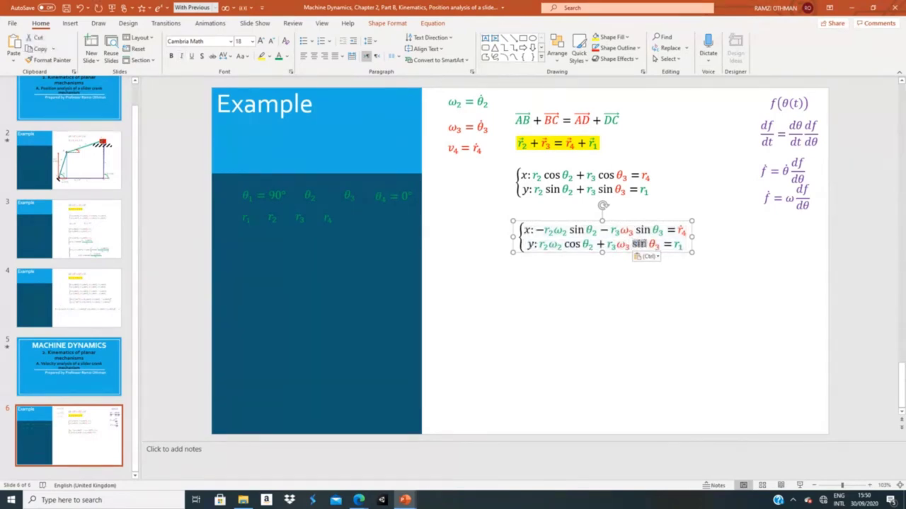
key("Delete")
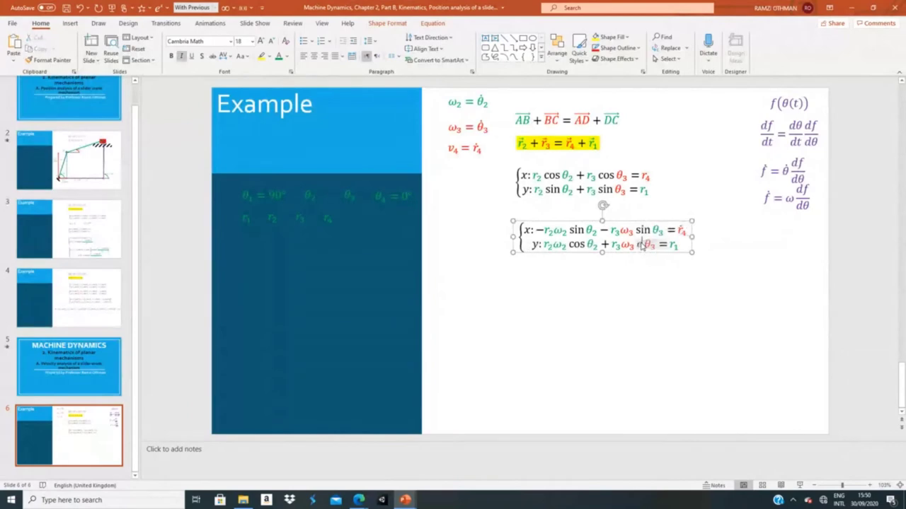
type("cos")
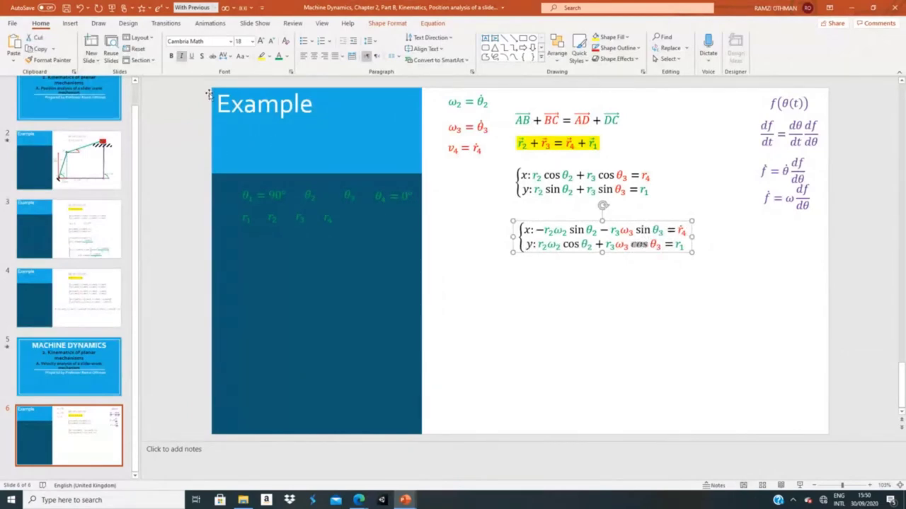
left_click(181, 56)
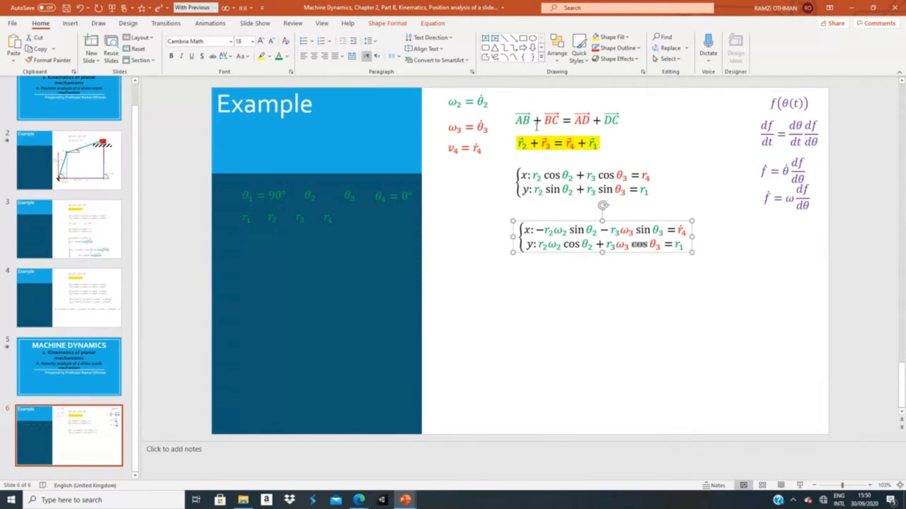
double_click(655, 244)
left_click(641, 274)
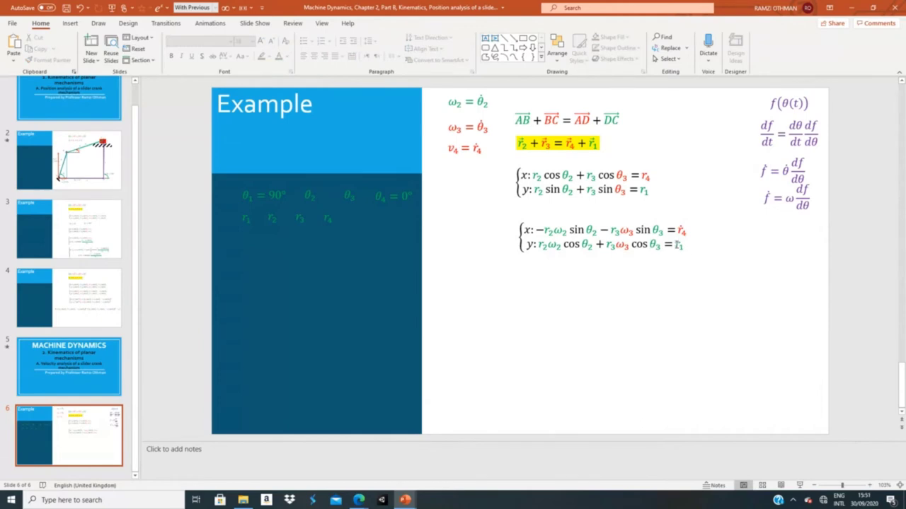
- Replace r₁ on the right-hand side of the copied y equation with 0 and colour the zero black
left_click(676, 244)
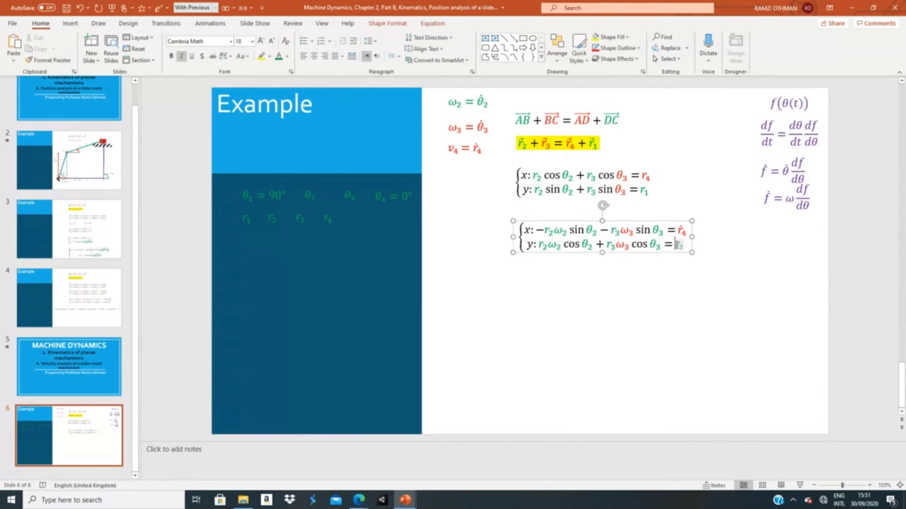
left_click_drag(674, 245, 684, 249)
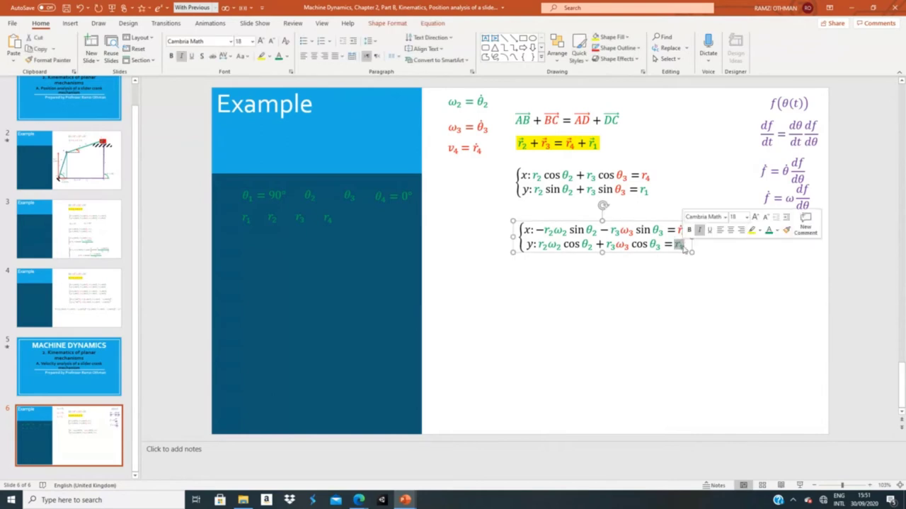
type("0")
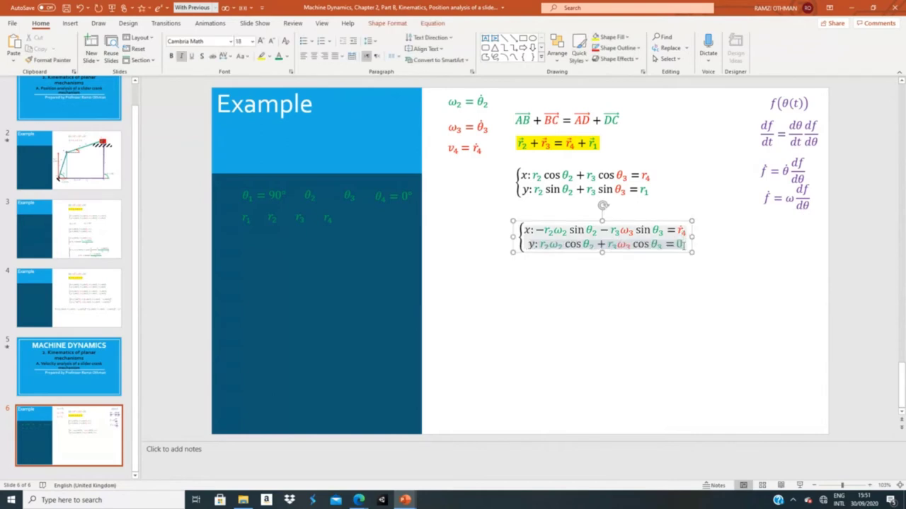
double_click(680, 245)
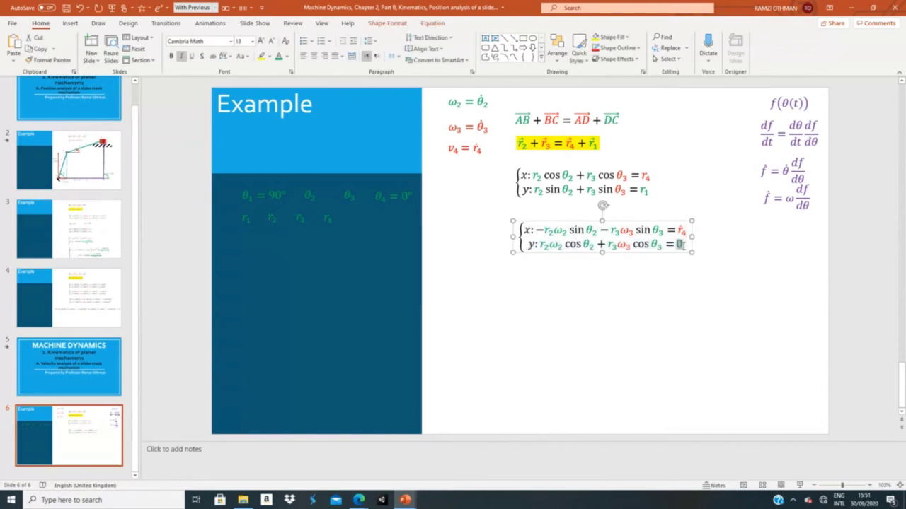
left_click(286, 56)
left_click(290, 84)
left_click(658, 281)
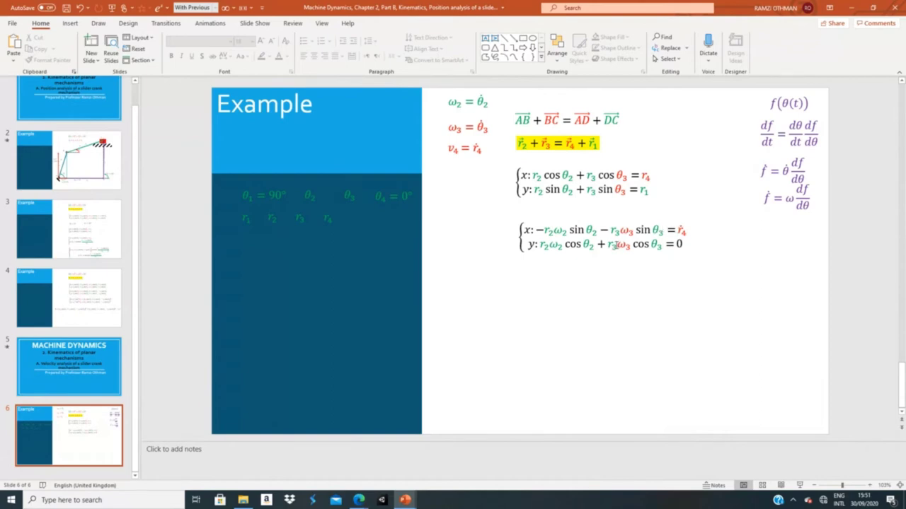
left_click_drag(617, 245, 628, 247)
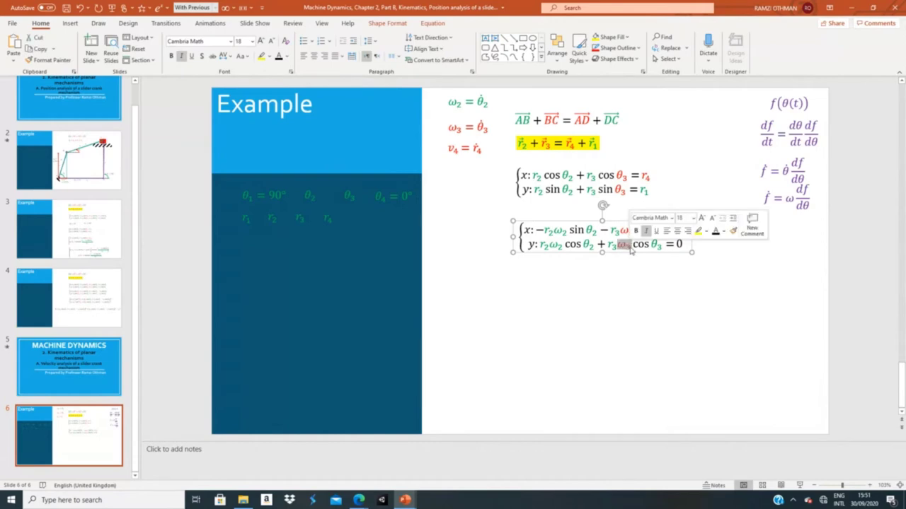
left_click(680, 281)
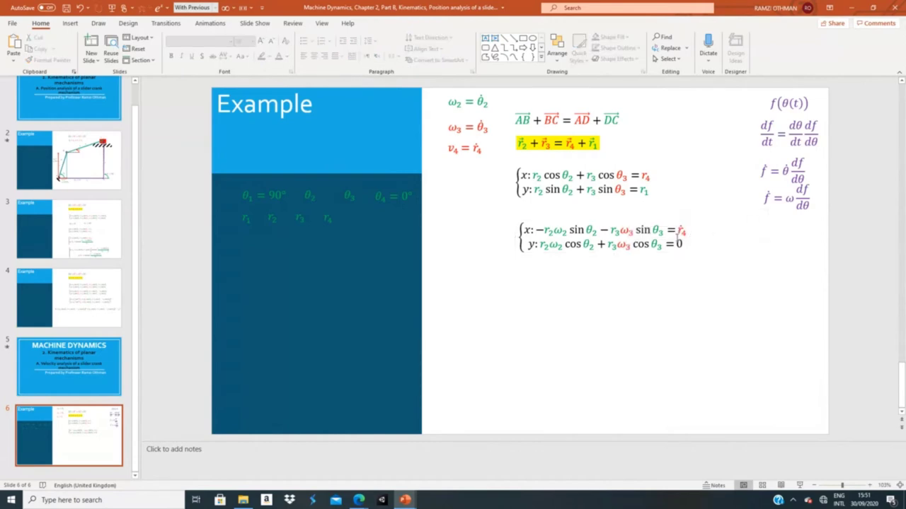
- Add an equals sign after the dotted r₄ at the end of the differentiated x equation
left_click(678, 229)
left_click_drag(676, 230, 686, 235)
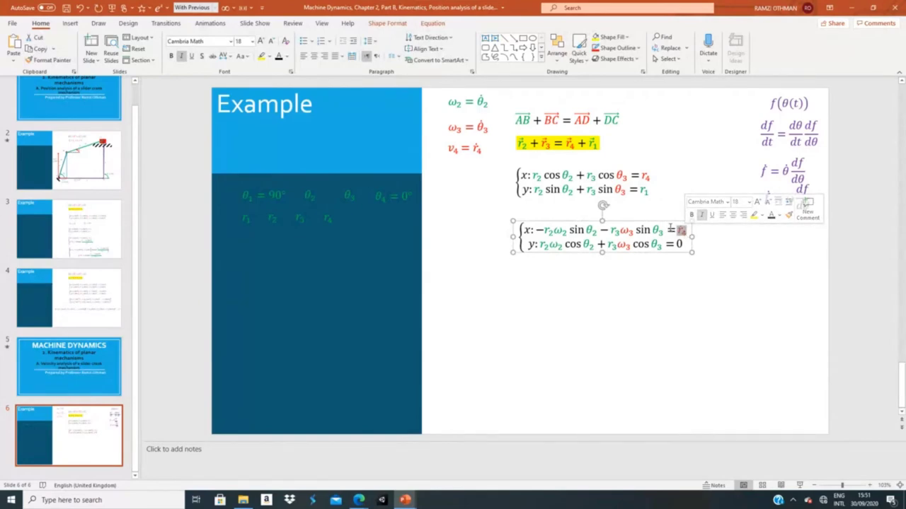
left_click_drag(666, 230, 636, 230)
left_click(682, 230)
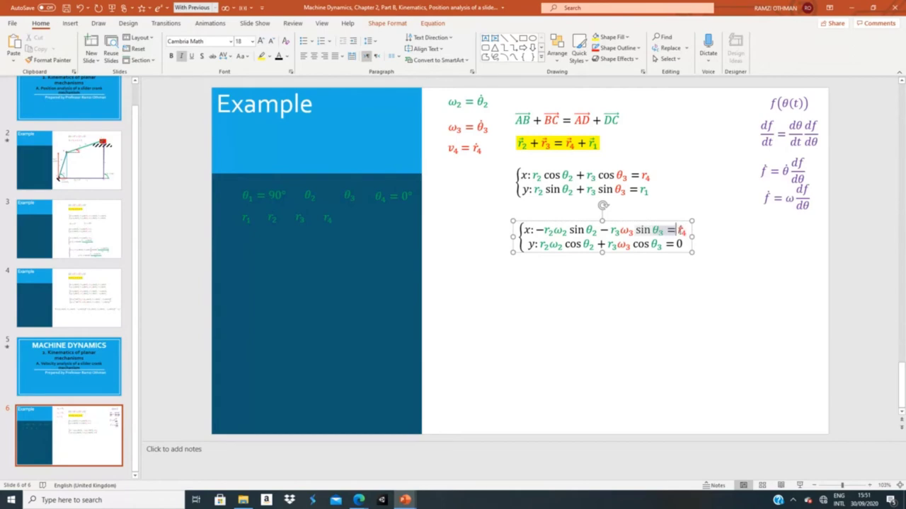
left_click(681, 229)
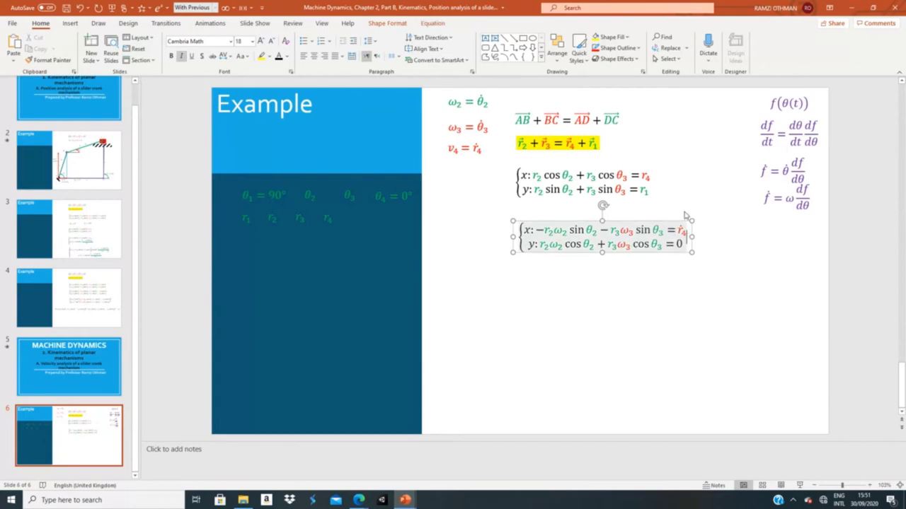
key("ctrl+a")
key("Right")
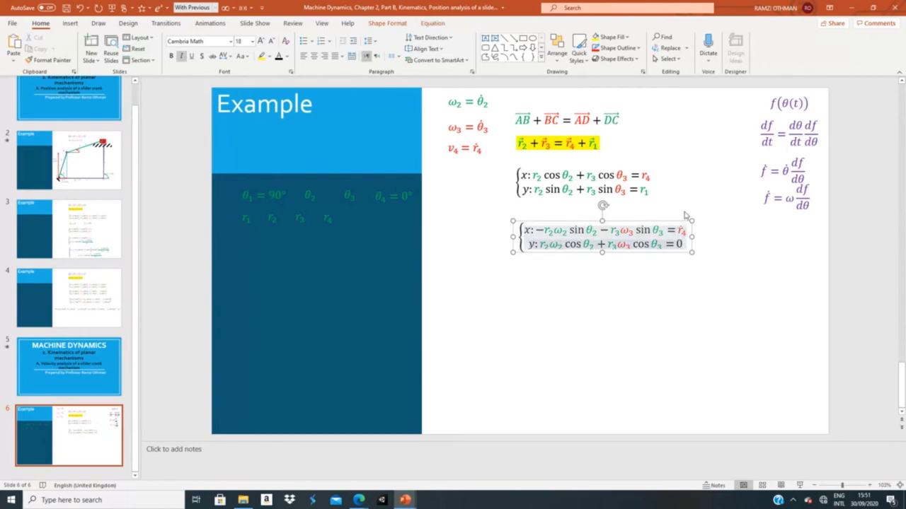
left_click_drag(679, 230, 635, 230)
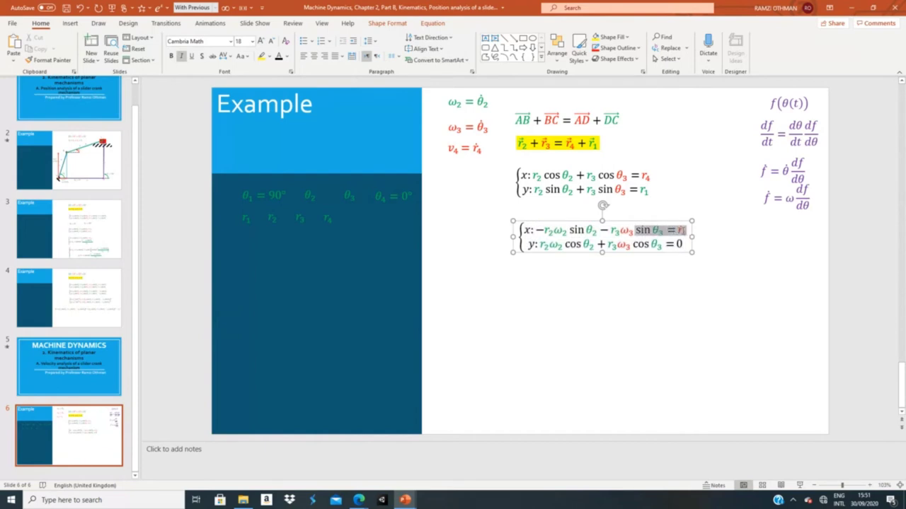
left_click(667, 230)
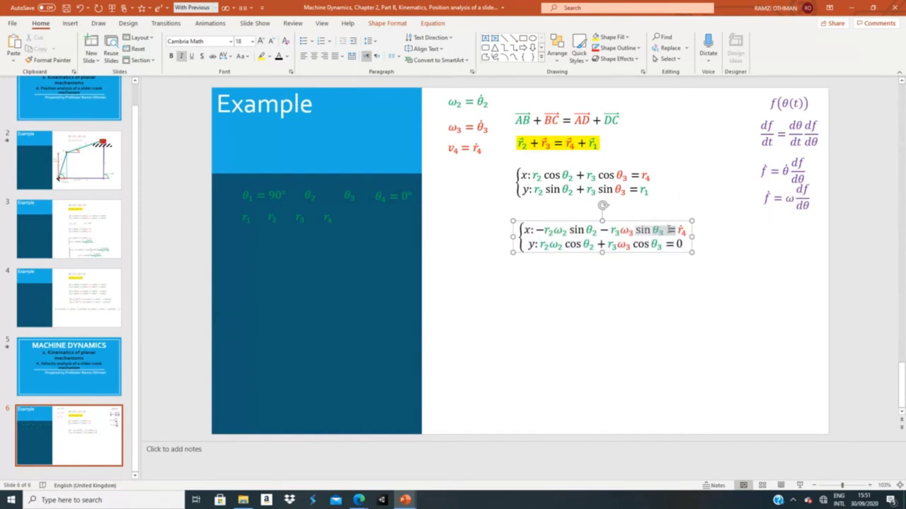
key("Right")
key("Right")
key("Right")
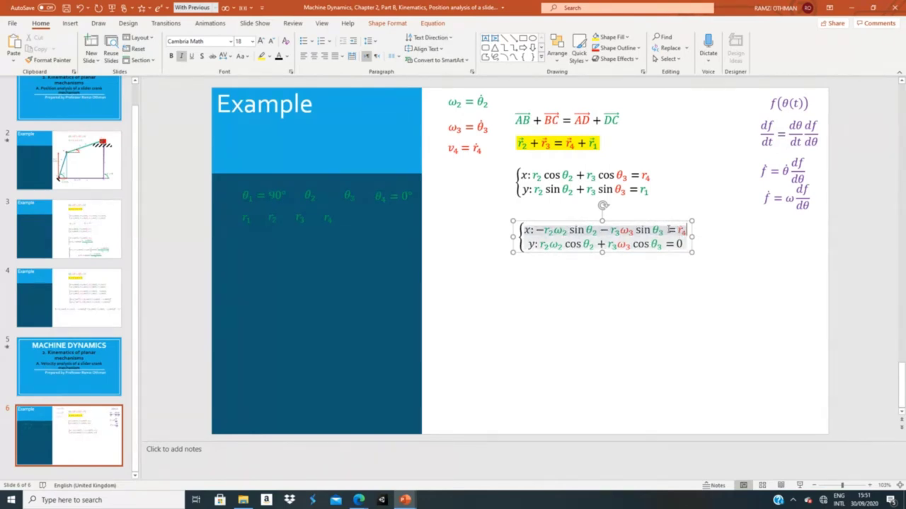
type("=")
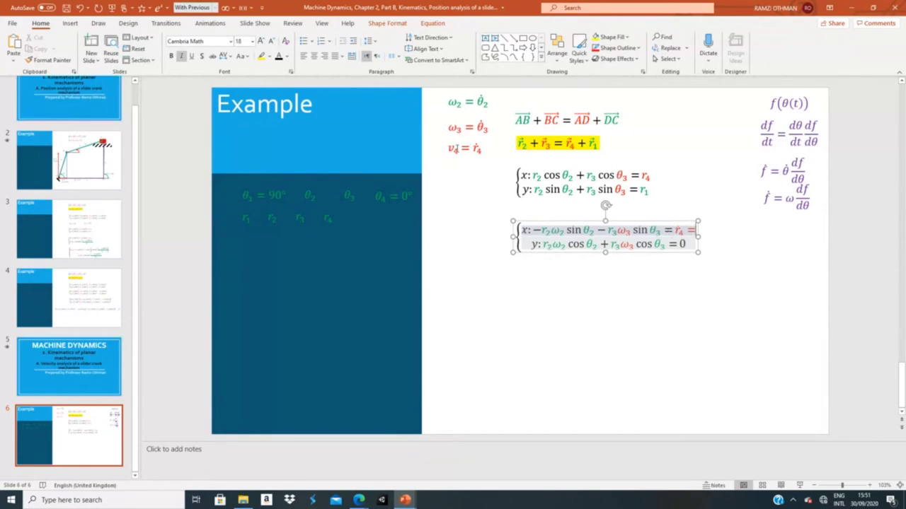
- Copy v₄ from its definition to the end of the differentiated x equation and colour the equals sign before it black
left_click_drag(461, 149, 449, 148)
key("ctrl+c")
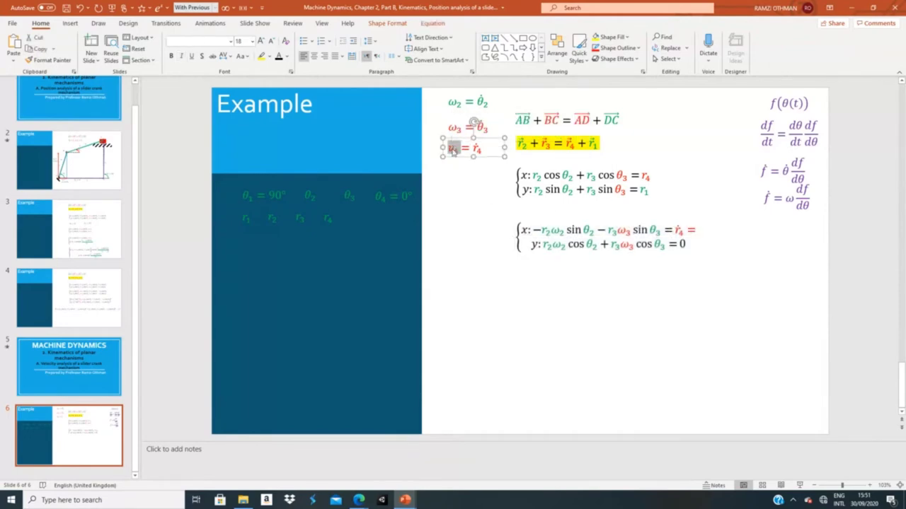
left_click(694, 230)
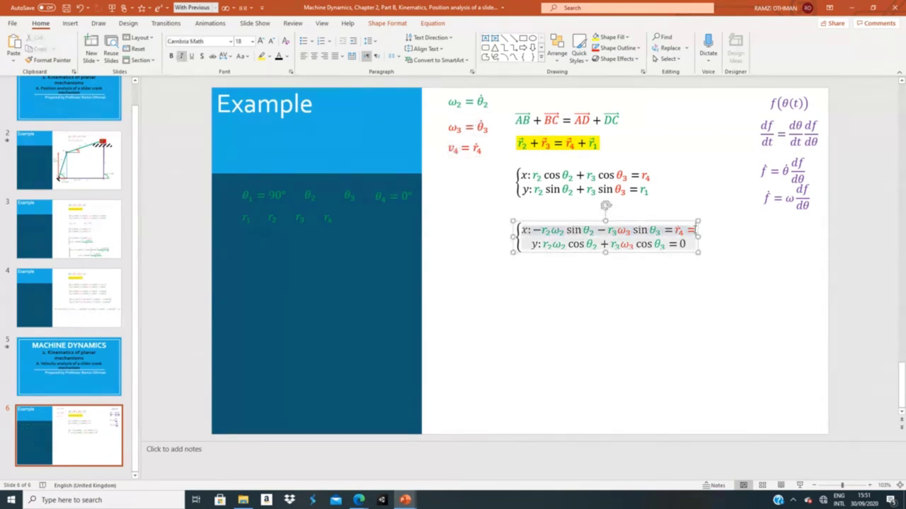
key("ctrl+v")
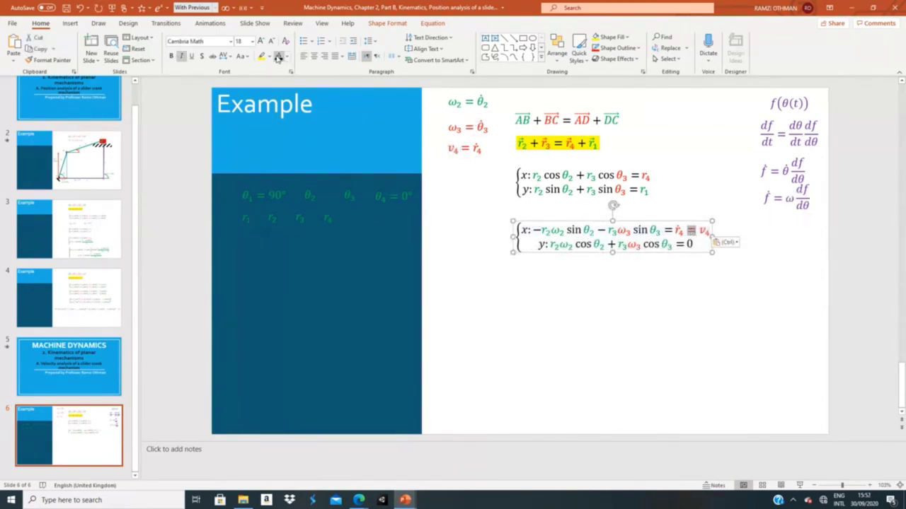
left_click(581, 307)
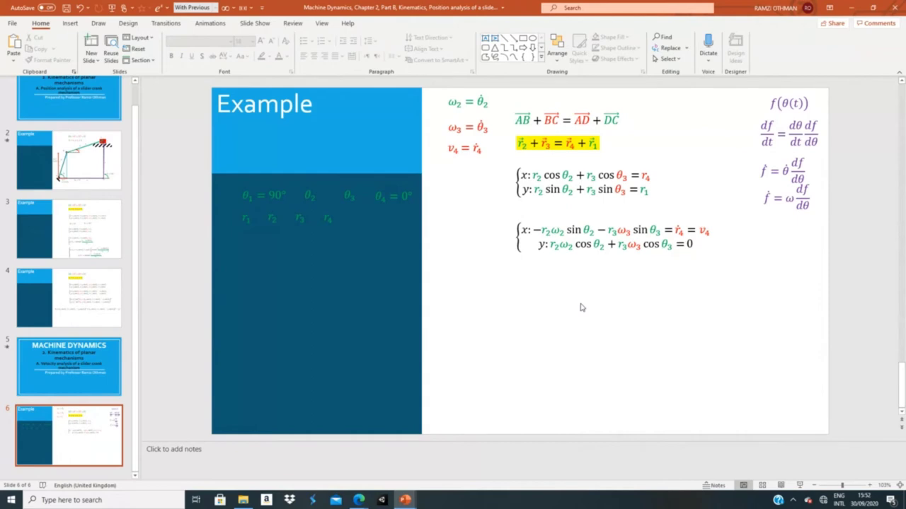
- Duplicate the differentiated x and y equation system and place the copy below the original
left_click(612, 230)
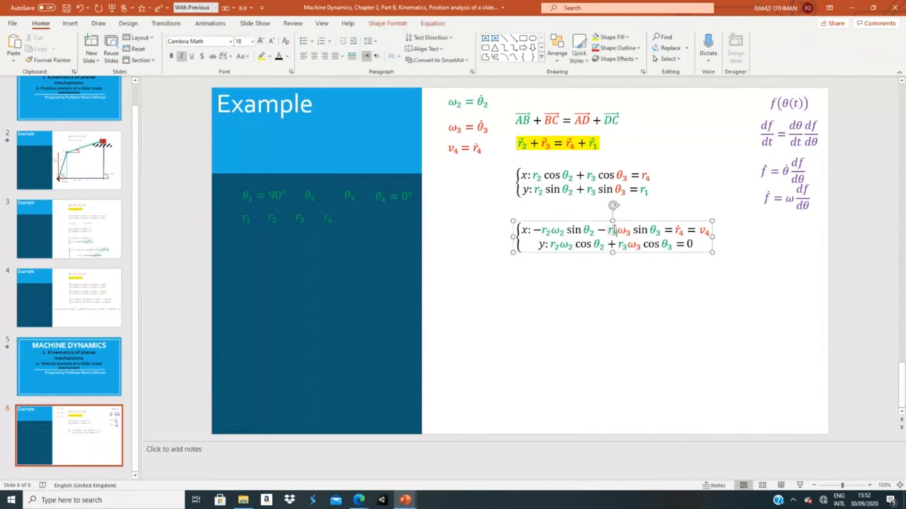
left_click(628, 220)
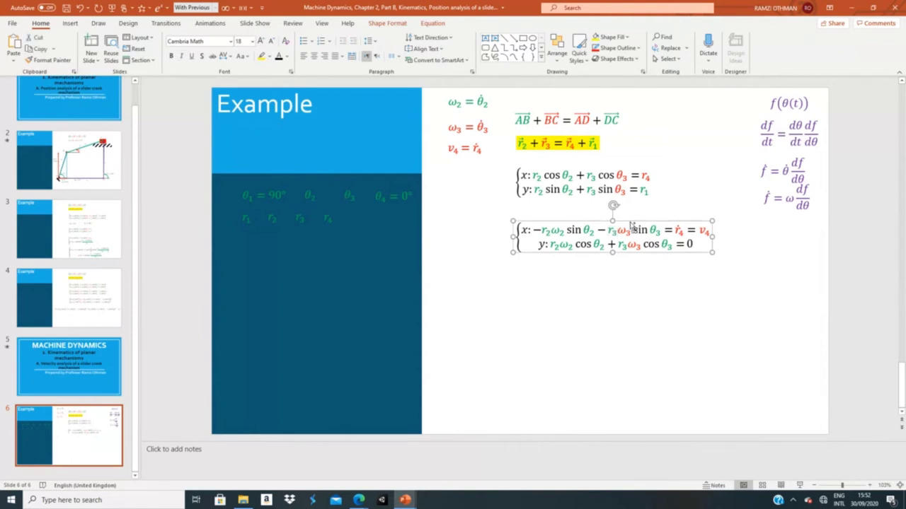
key("ctrl+d")
left_click_drag(703, 230, 696, 259)
left_click(717, 285)
left_click(529, 259)
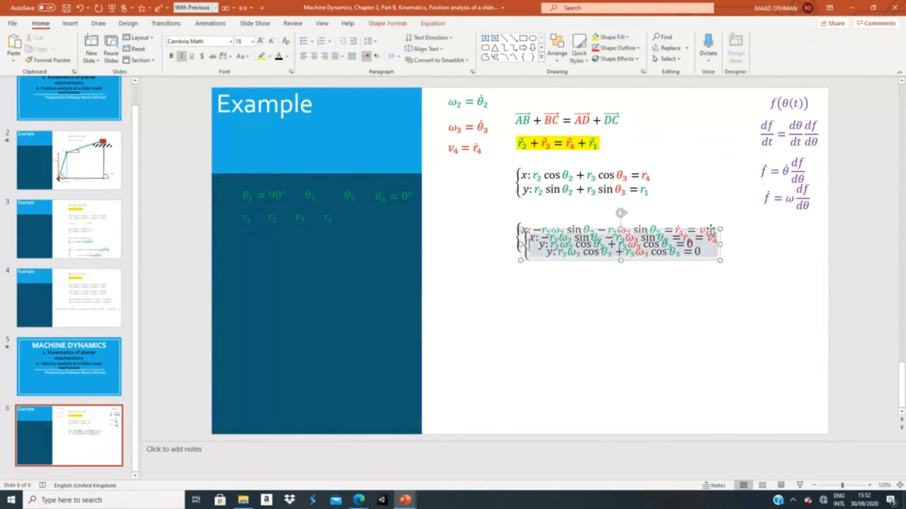
left_click_drag(710, 230, 707, 266)
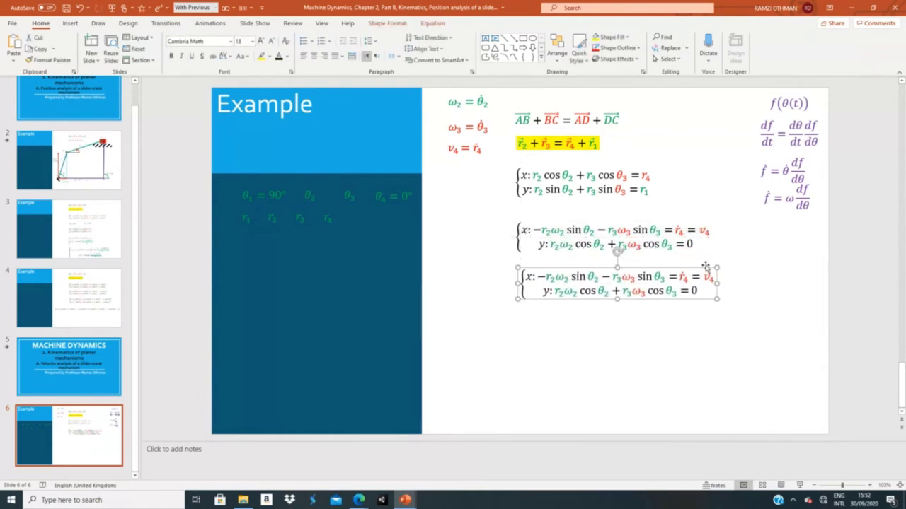
- Remove the y: label from the copied second equation and insert an empty stacked fraction after its equals sign
left_click_drag(543, 291, 553, 291)
key("BackSpace")
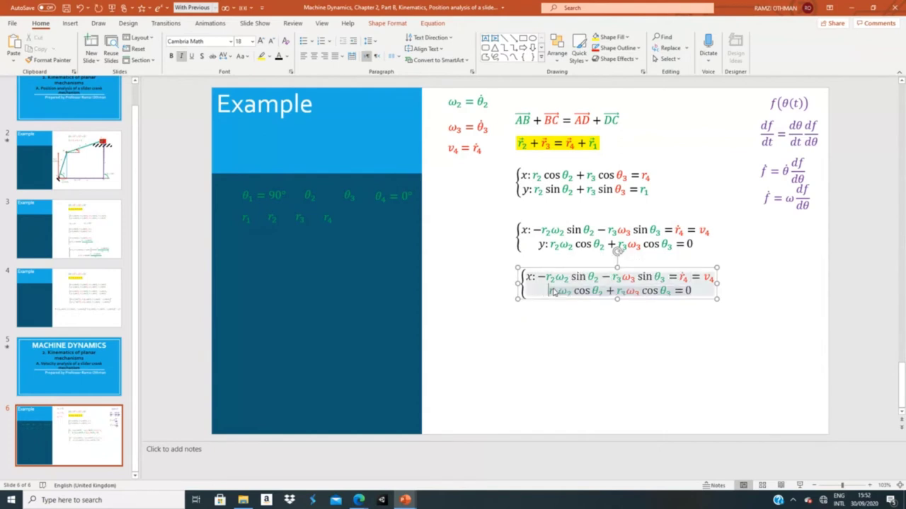
left_click(682, 290)
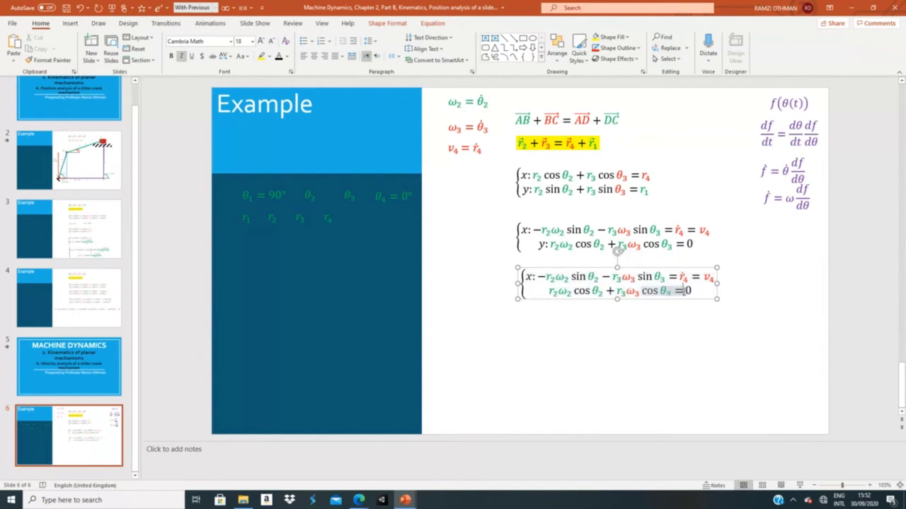
left_click(433, 23)
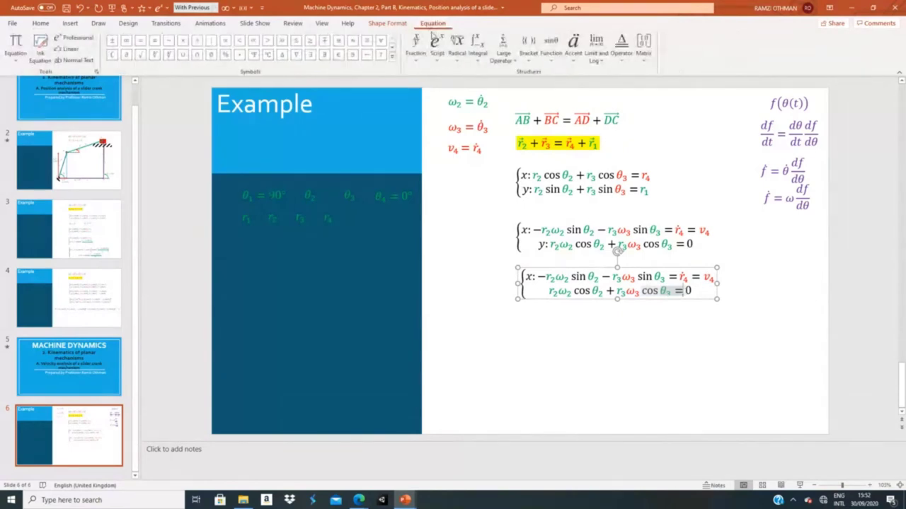
left_click(425, 47)
left_click(425, 98)
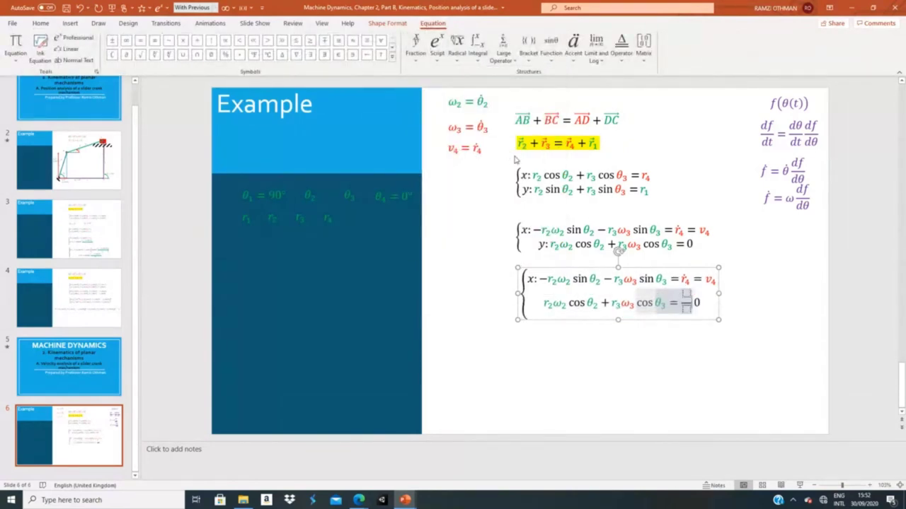
- Move r₂ω₂ cos θ₂ + from the left-hand side into the fraction's numerator, preceded by a minus sign
left_click(697, 303)
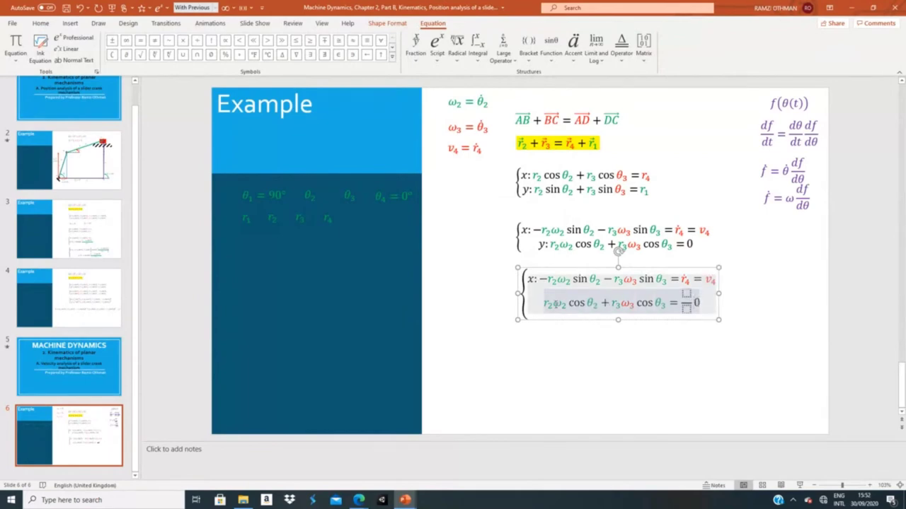
left_click_drag(546, 303, 609, 303)
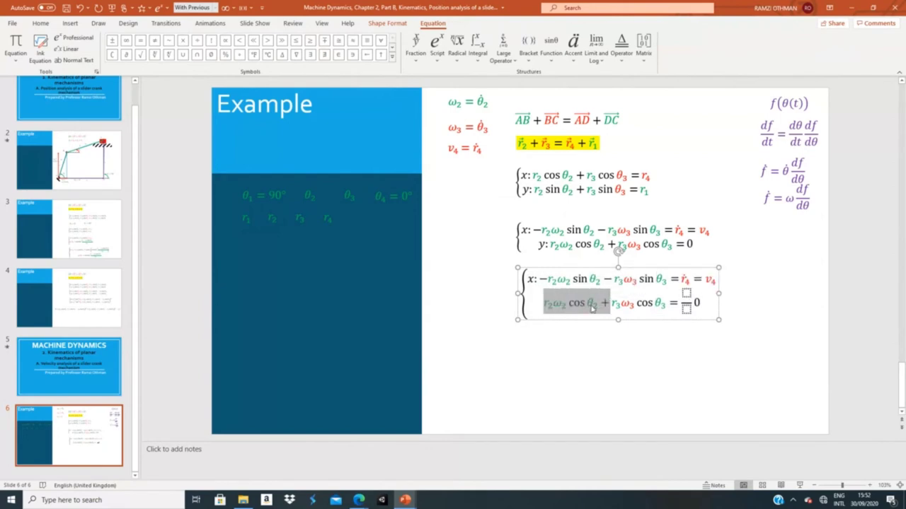
key("shift+Left")
key("shift+Left")
key("shift+Right")
key("shift+Right")
key("Delete")
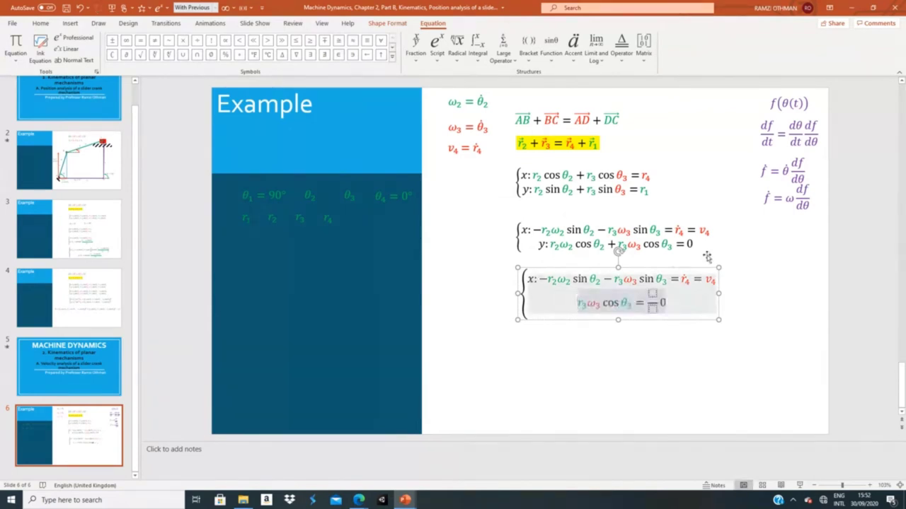
left_click(653, 294)
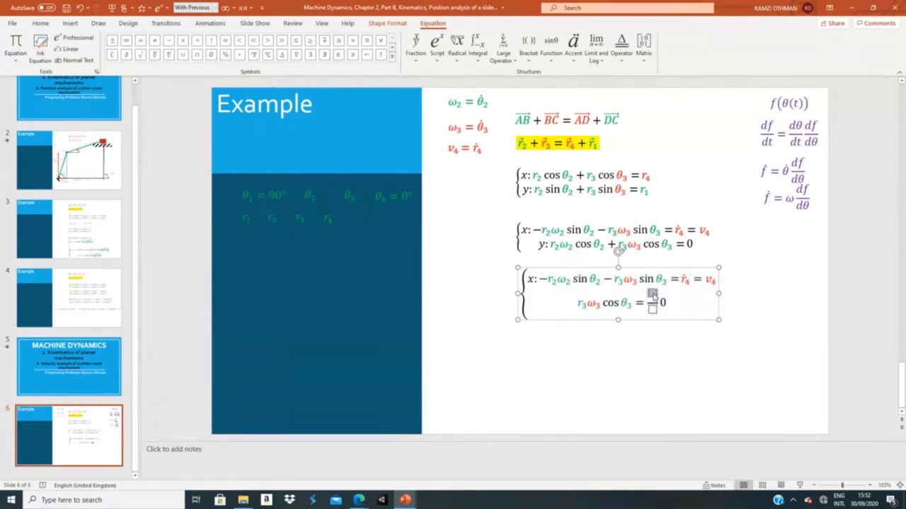
key("BackSpace")
type("−r2ω2 cos θ2 +")
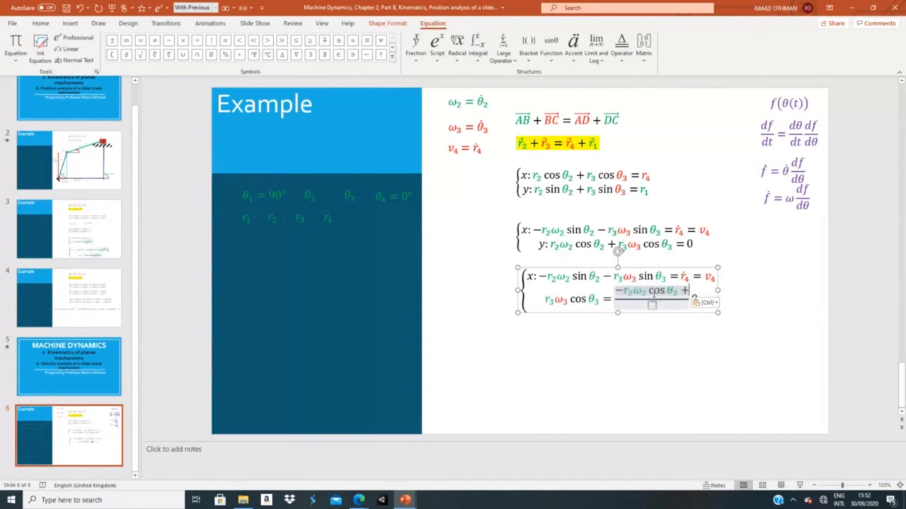
- Delete the trailing plus sign from the numerator after cos θ₂
double_click(654, 294)
key("Left")
key("Right")
key("Right")
key("Right")
key("Right")
key("Right")
key("Right")
key("shift+Right")
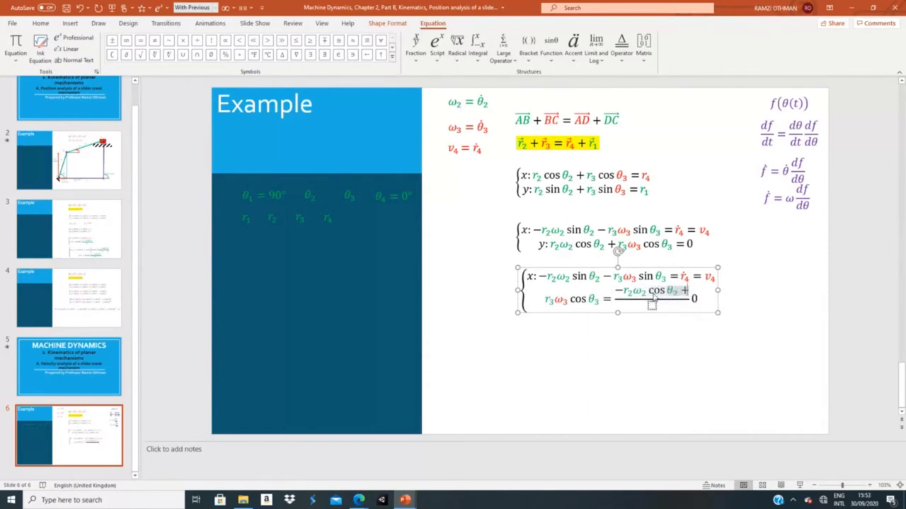
key("BackSpace")
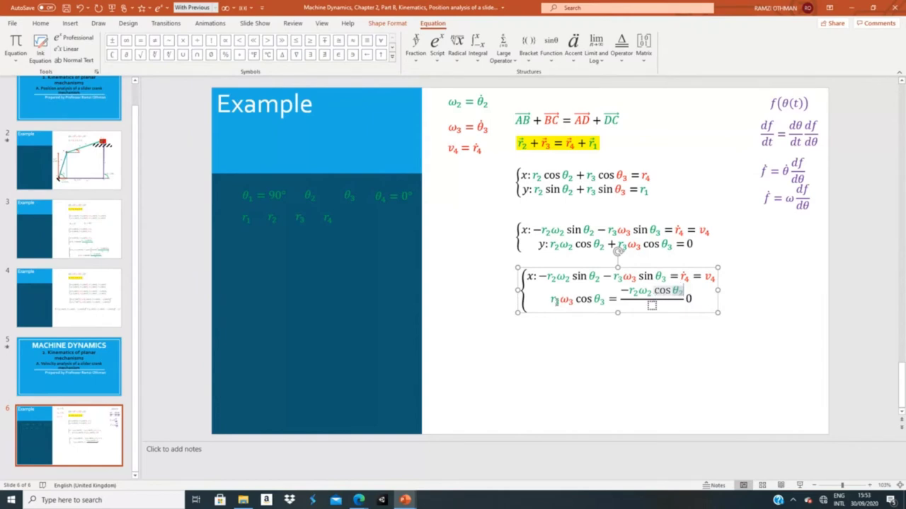
- Move r₃ from the left-hand side of the copied second equation into the fraction's denominator
left_click(555, 300)
double_click(555, 301)
key("ctrl+c")
key("Delete")
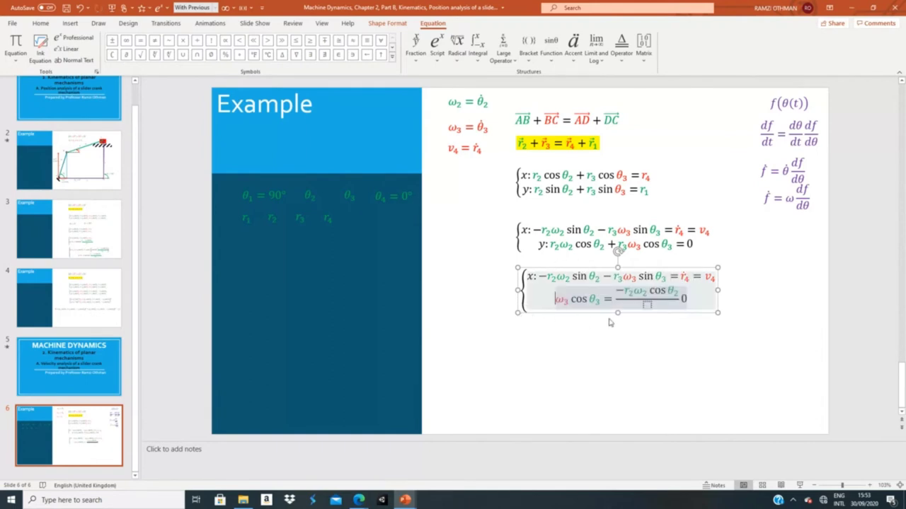
left_click(650, 307)
key("ctrl+v")
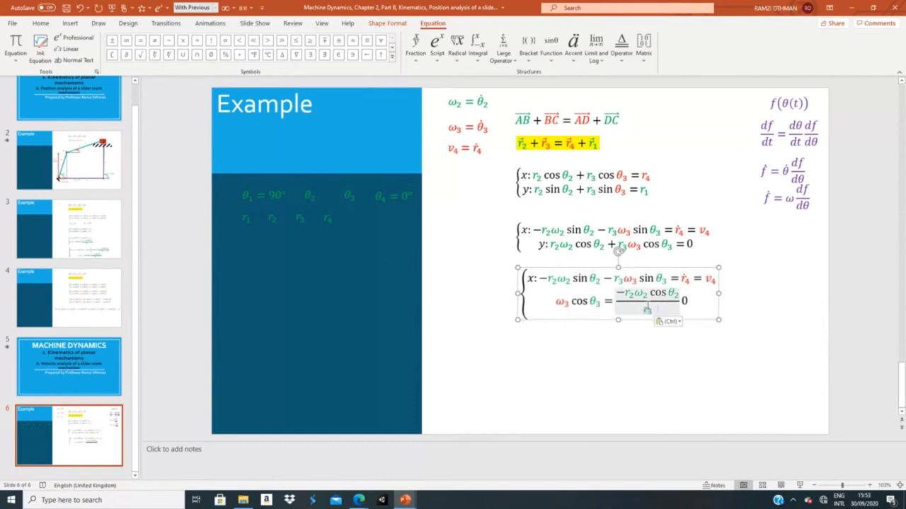
left_click(574, 300)
left_click_drag(574, 301, 597, 306)
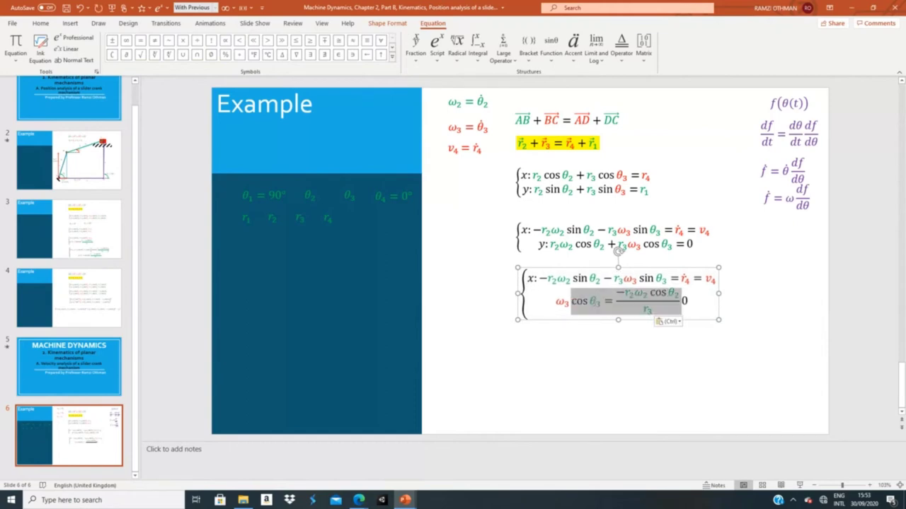
left_click(607, 301)
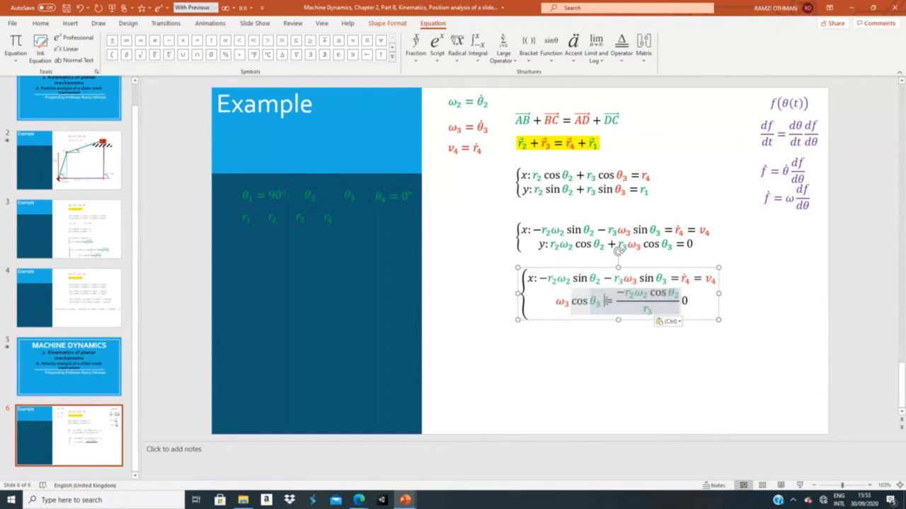
double_click(606, 299)
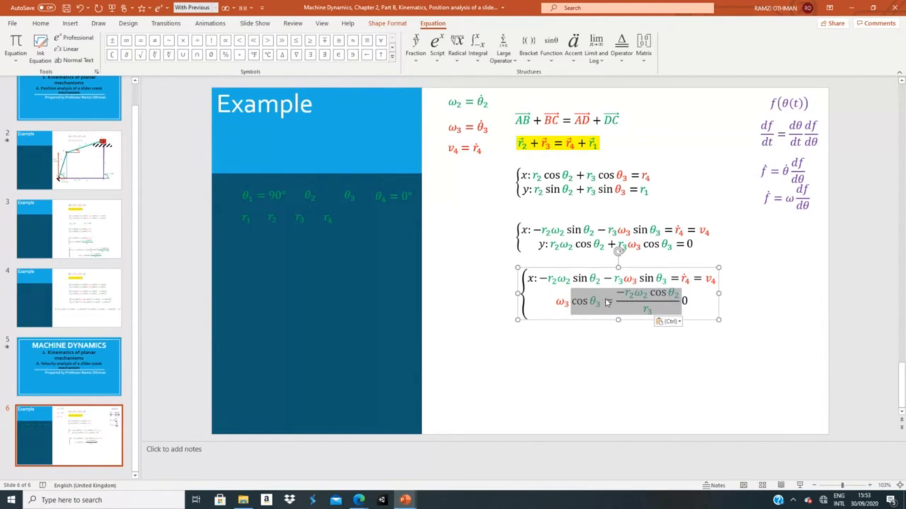
left_click(595, 301)
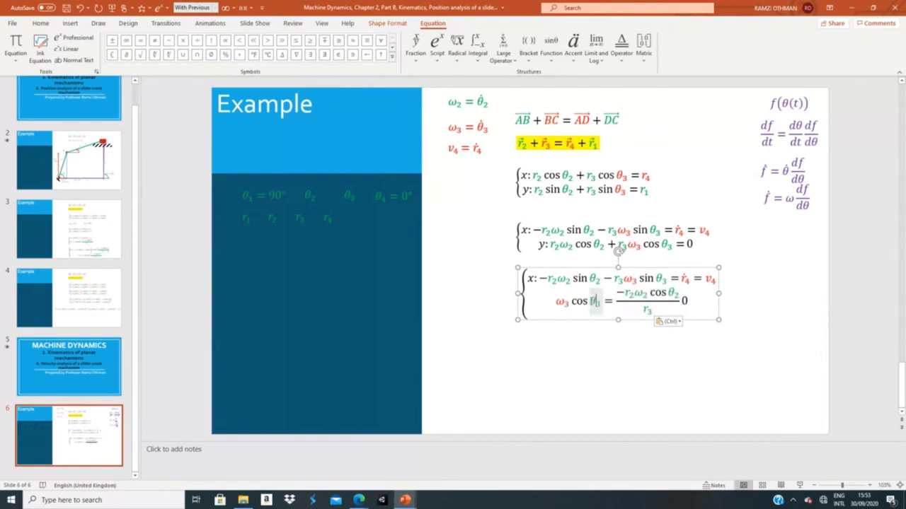
double_click(595, 301)
left_click(653, 310)
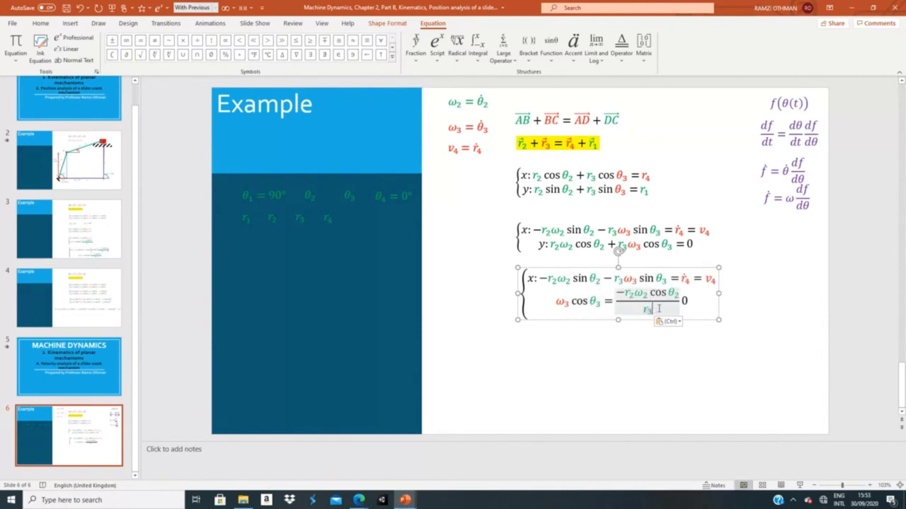
double_click(675, 300)
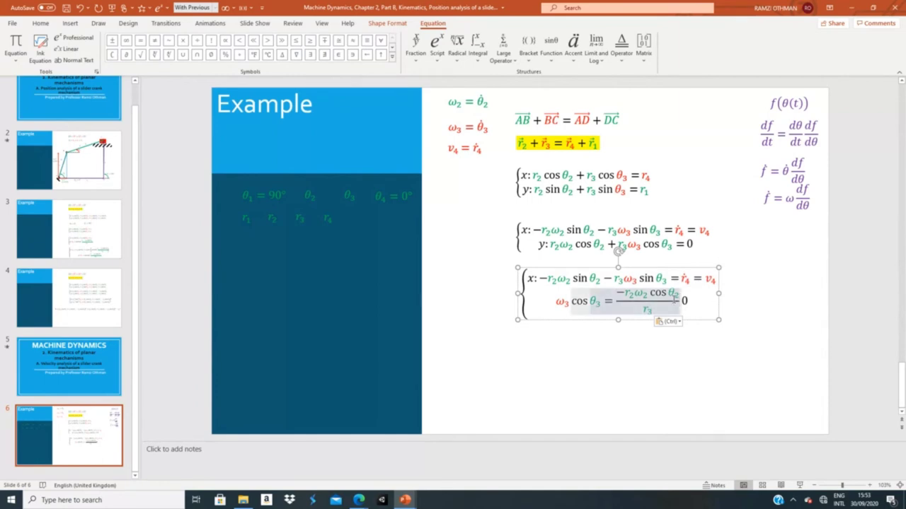
- Copy cos θ₂ from the numerator into the denominator after r₃ as cos θ₃, and delete the 0 after the fraction
double_click(659, 292)
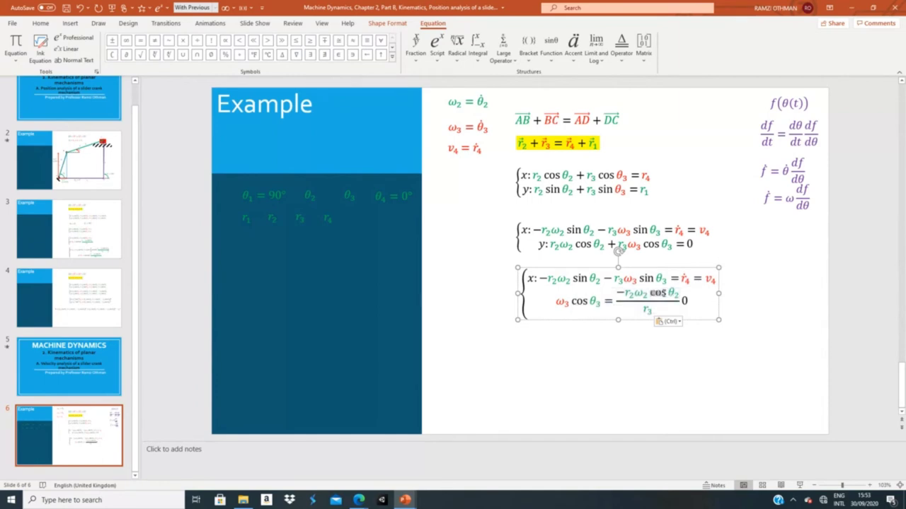
left_click_drag(660, 292, 674, 293)
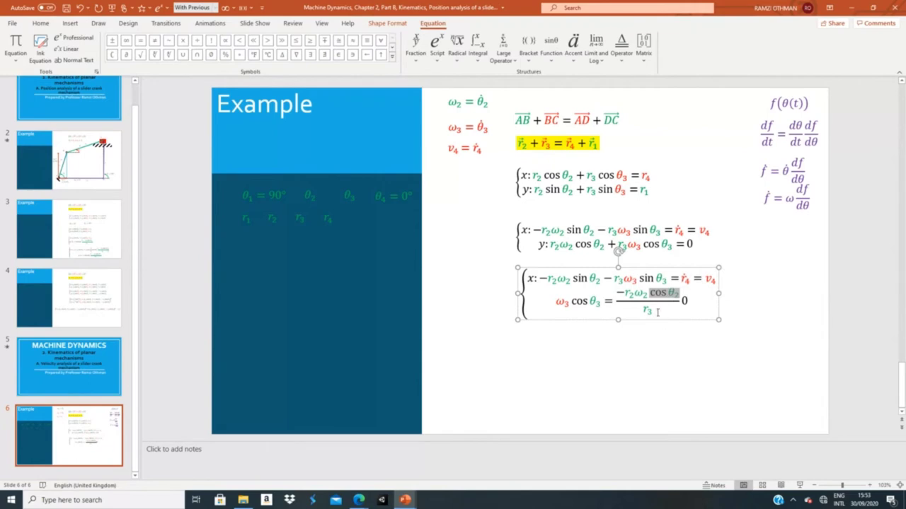
key("ctrl+c")
left_click(657, 312)
key("ctrl+v")
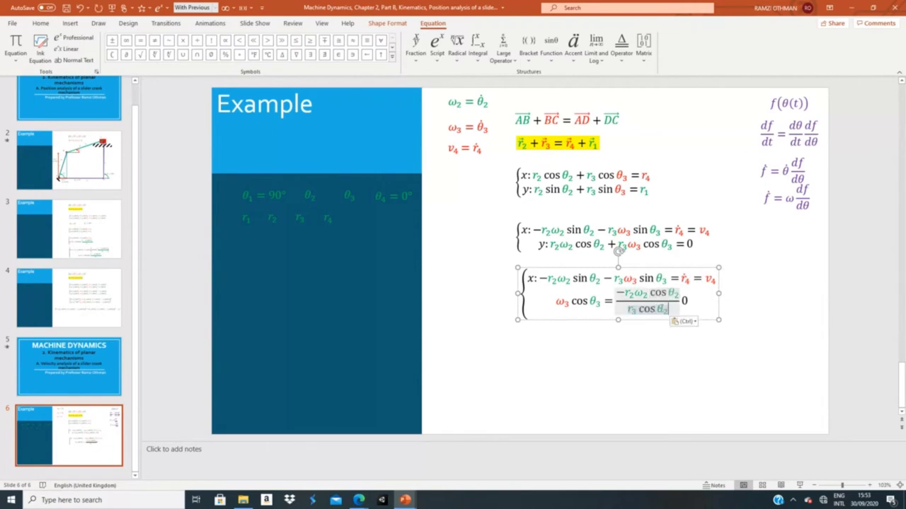
key("Left")
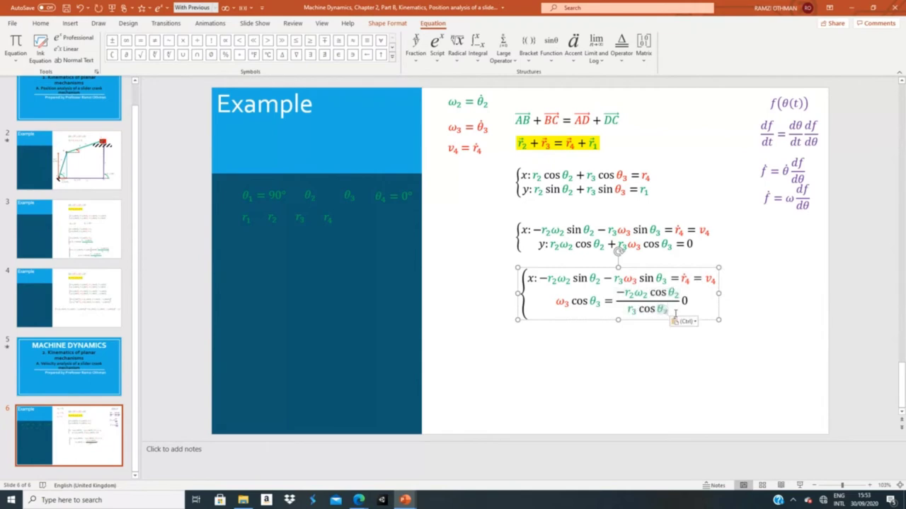
key("BackSpace")
type("3")
left_click(682, 301)
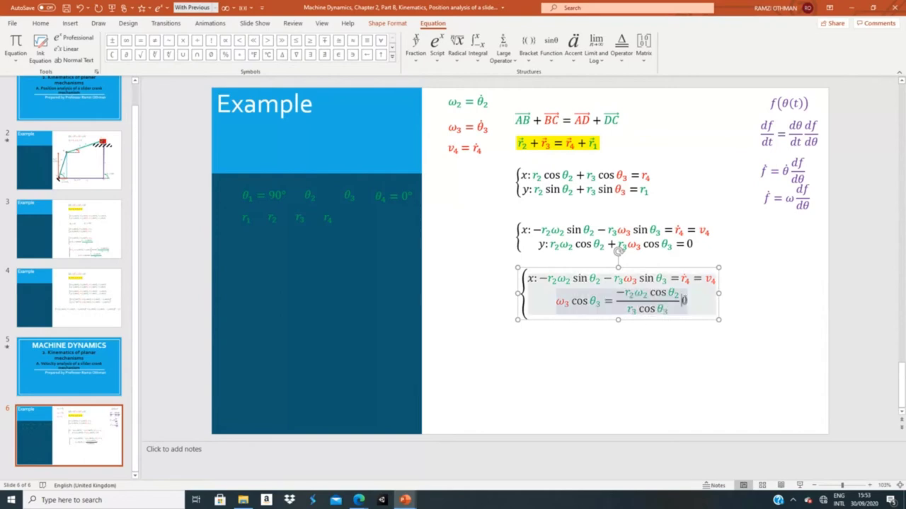
key("Delete")
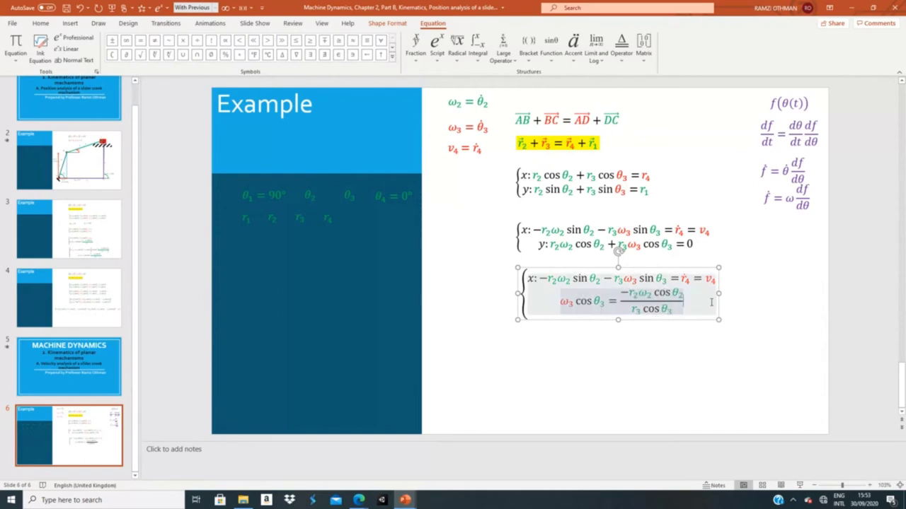
- Remove cos θ₃ from the left-hand side of the second equation so it reads ω₃ = the existing fraction
double_click(583, 301)
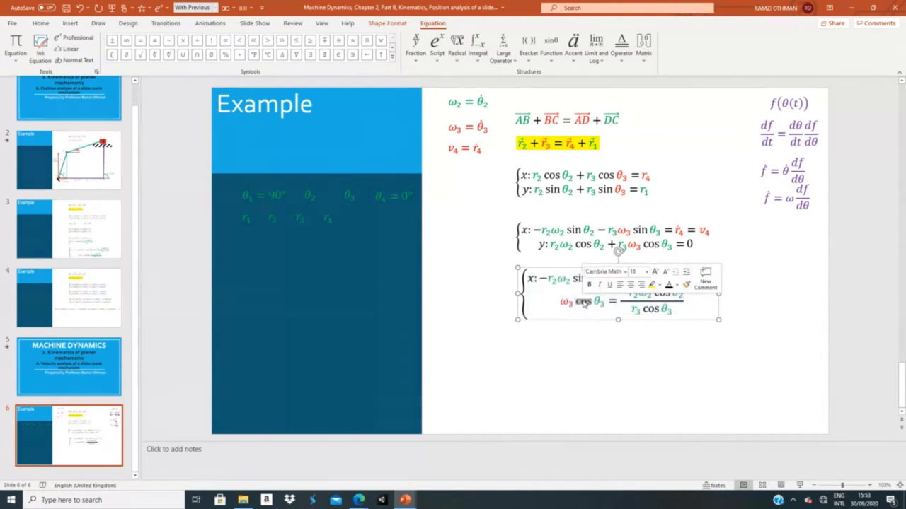
key("Delete")
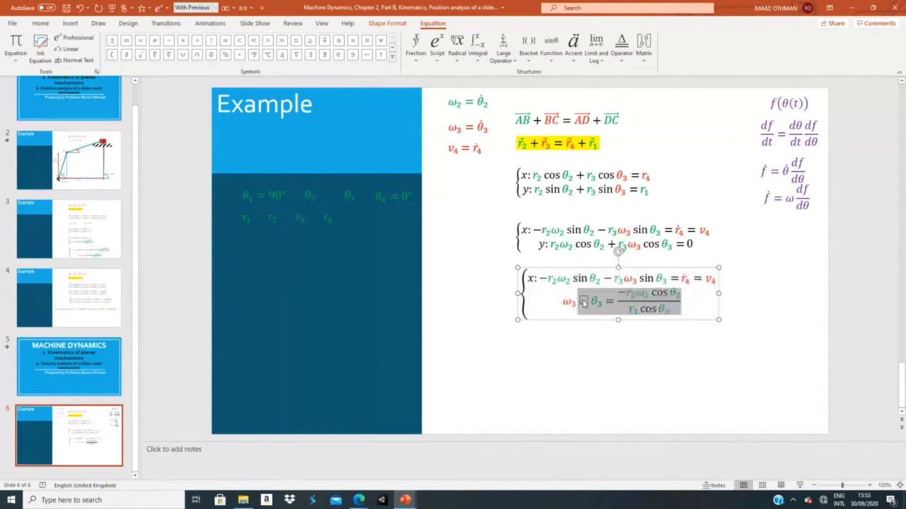
left_click(607, 301)
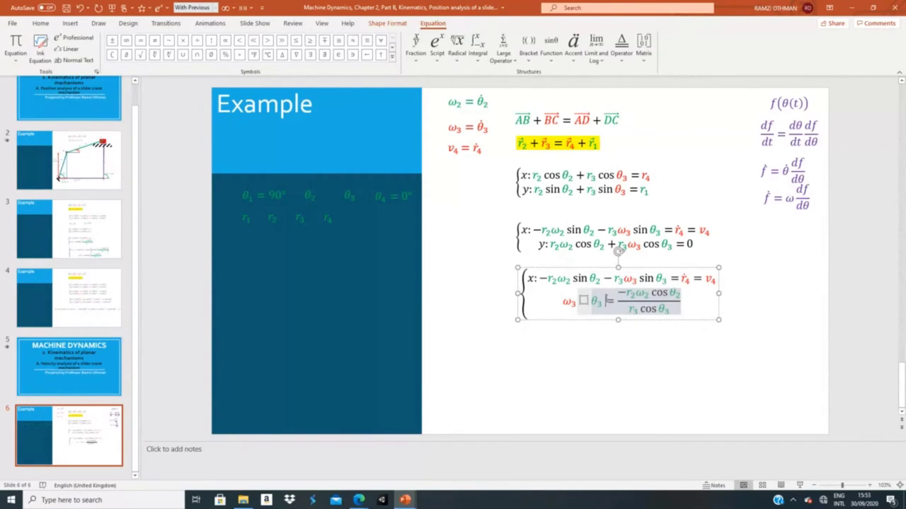
double_click(606, 301)
key("Delete")
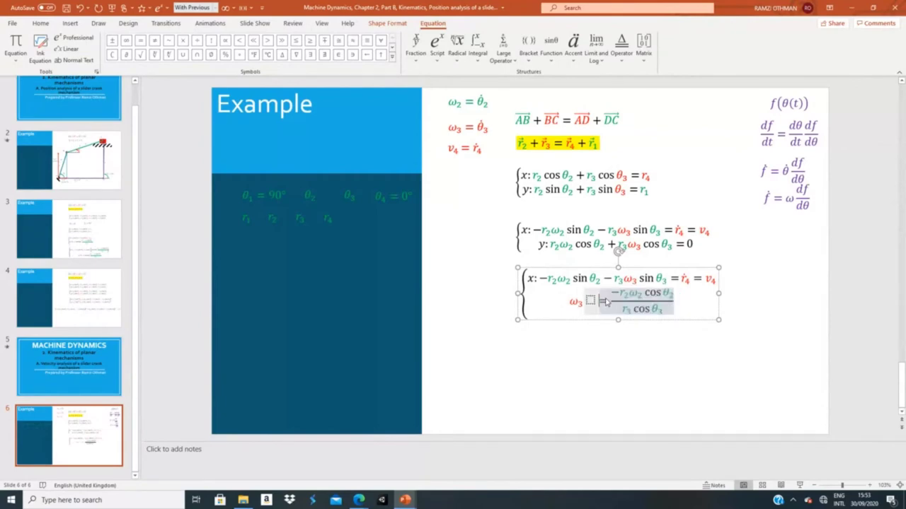
key("shift+Right")
key("shift+Right")
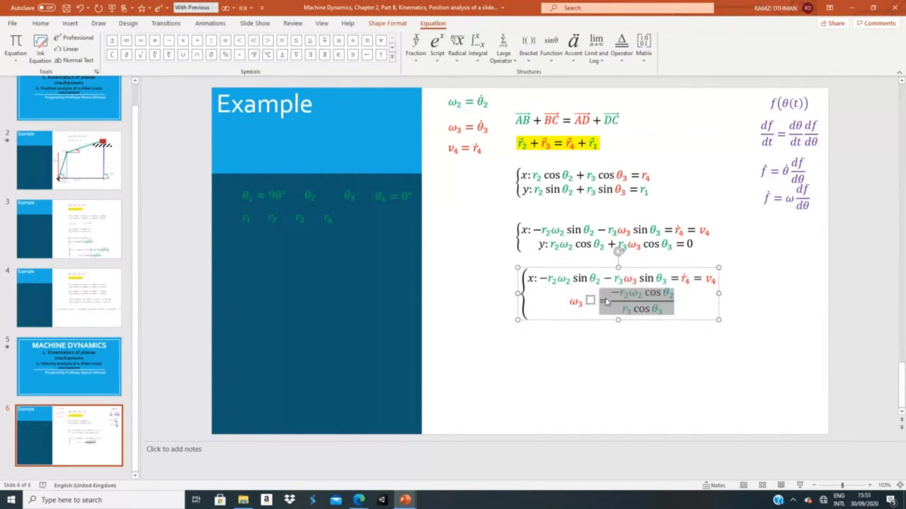
key("Delete")
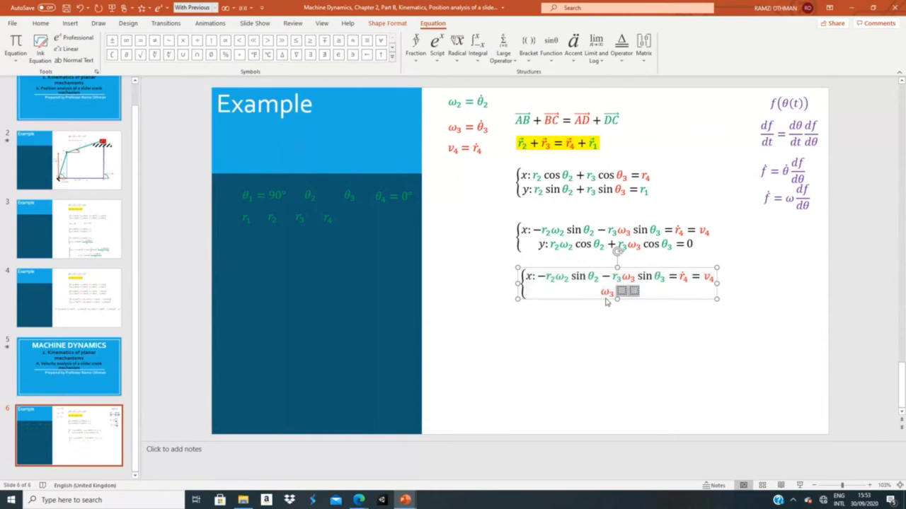
key("Delete")
type("=")
key("ctrl+v")
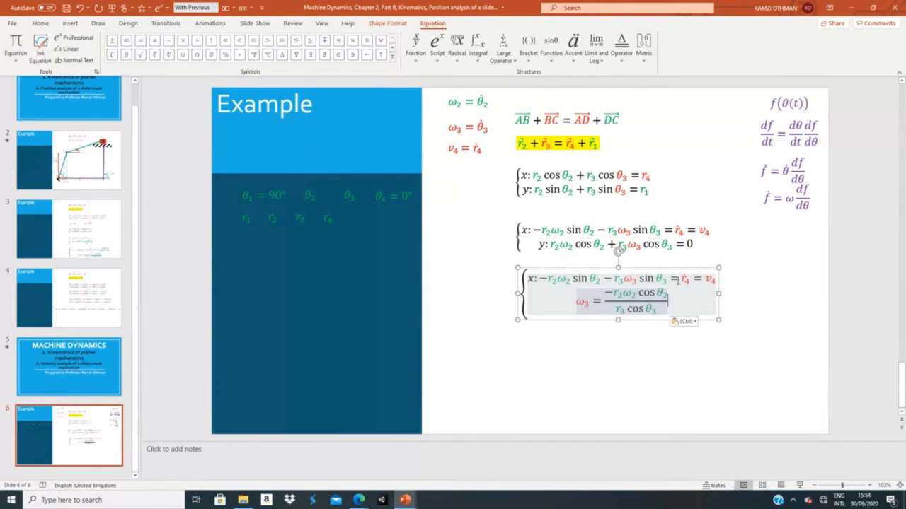
- Duplicate the solved equation system and place the copy directly below it
left_click(656, 270)
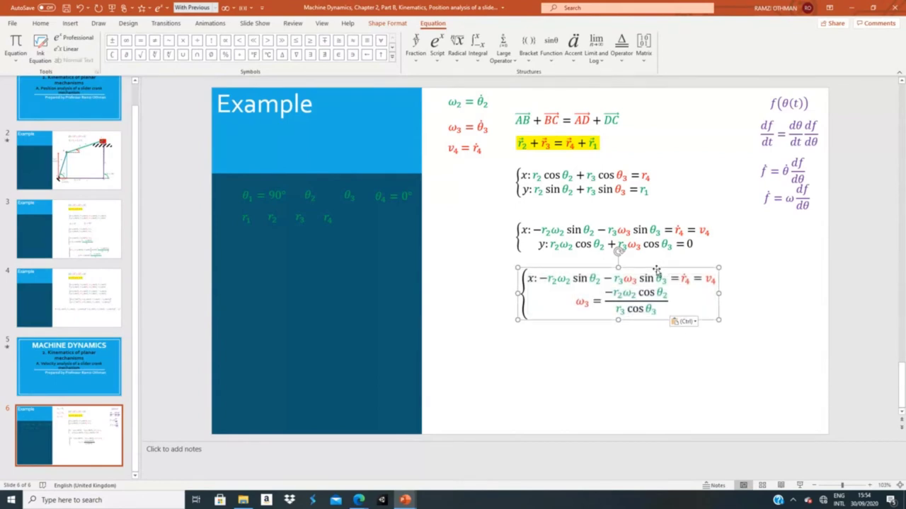
key("ctrl+v")
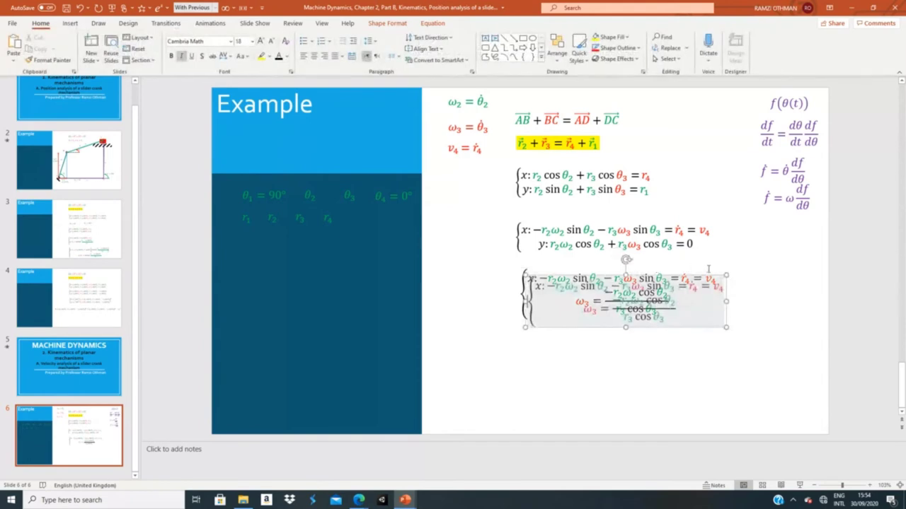
left_click_drag(708, 269, 708, 335)
- Move v₄ from the end of the copy's first equation to its start, replacing the x: label
double_click(711, 348)
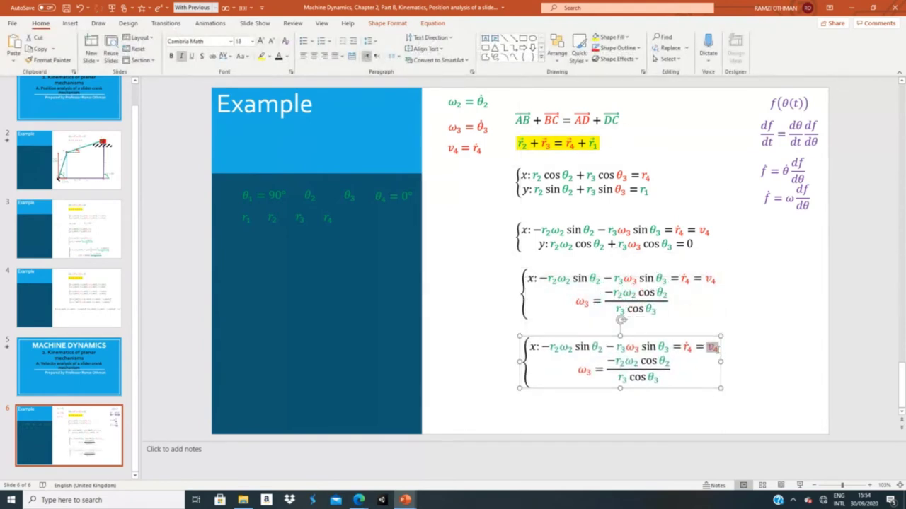
key("BackSpace")
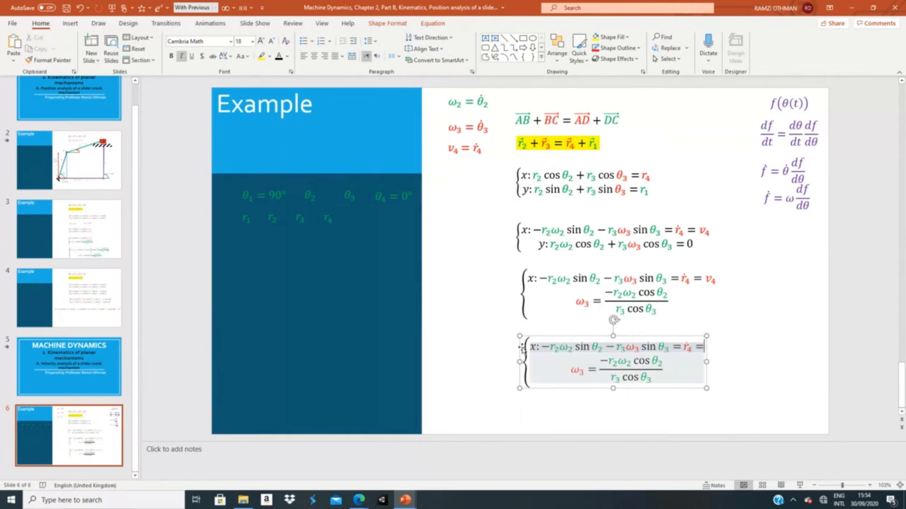
left_click_drag(540, 347, 535, 347)
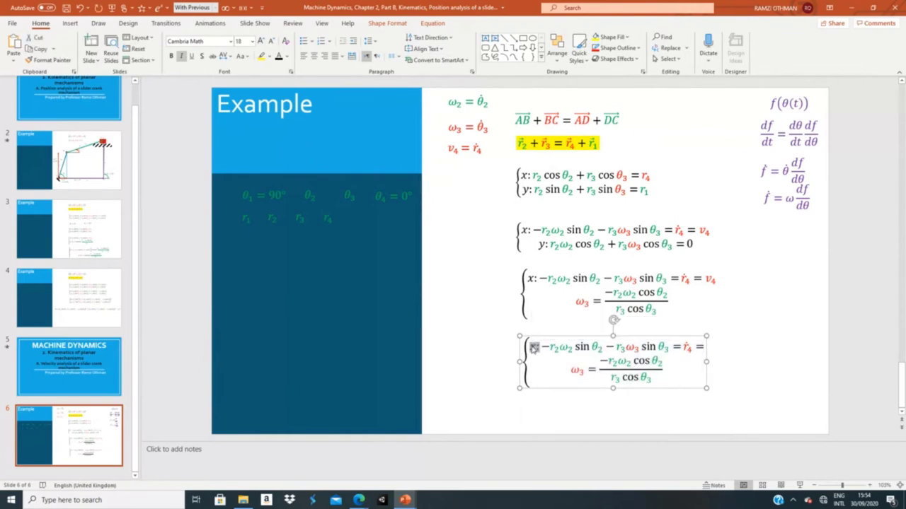
key("ctrl+v")
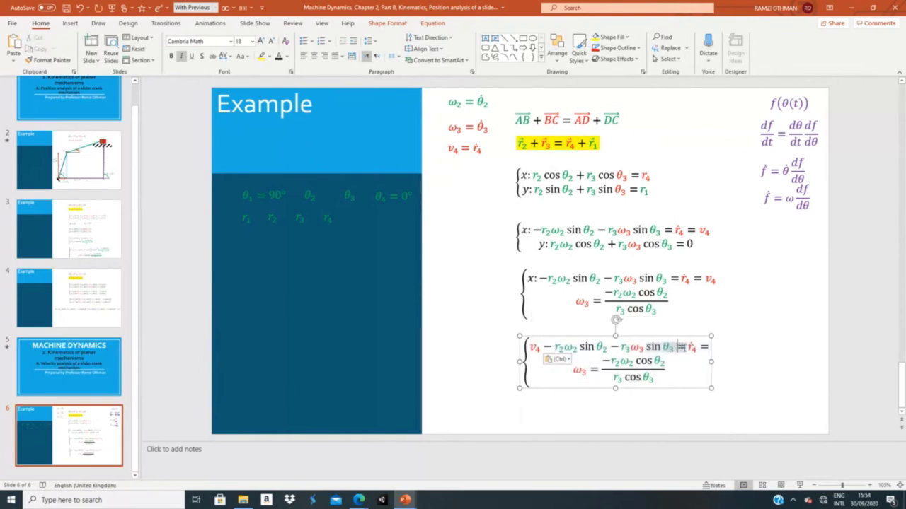
- Move ṙ₄ from the right-hand side of the copied first equation to follow v₄, making it start with v₄ = ṙ₄ =
left_click_drag(645, 347, 696, 349)
left_click(693, 348)
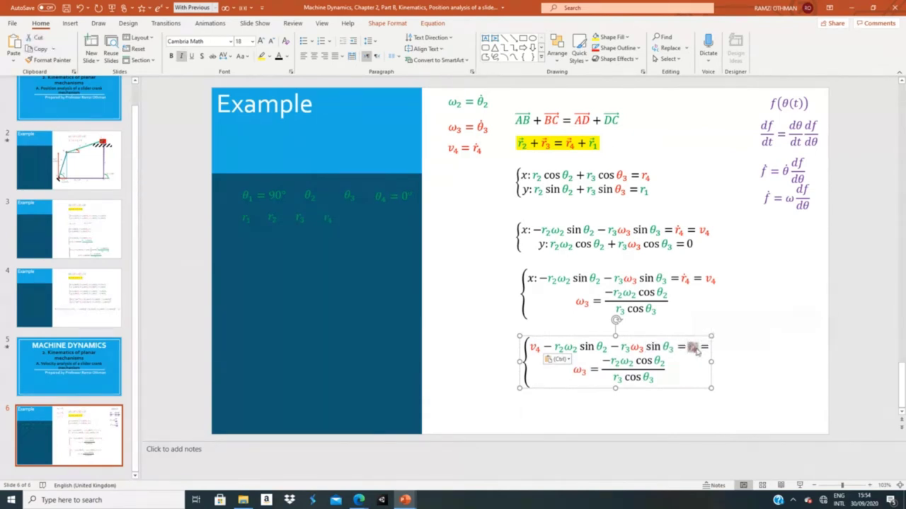
key("Delete")
left_click(549, 346)
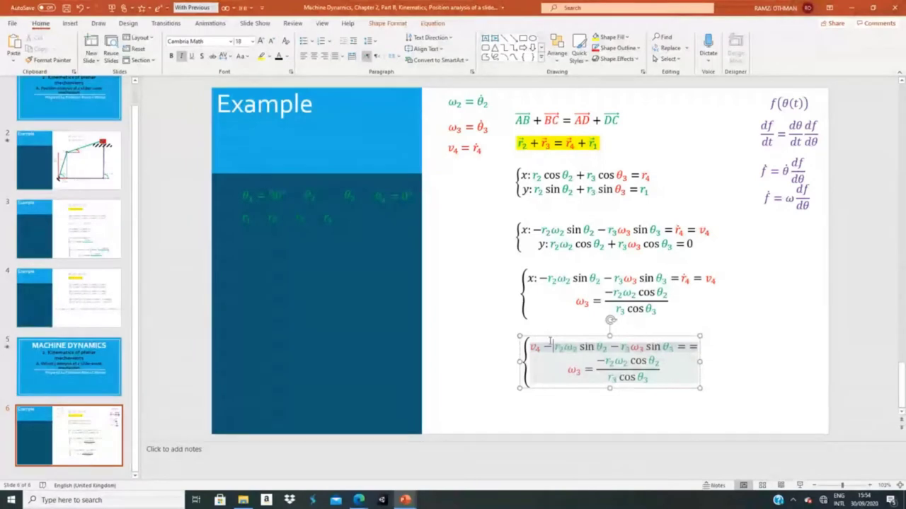
type("=")
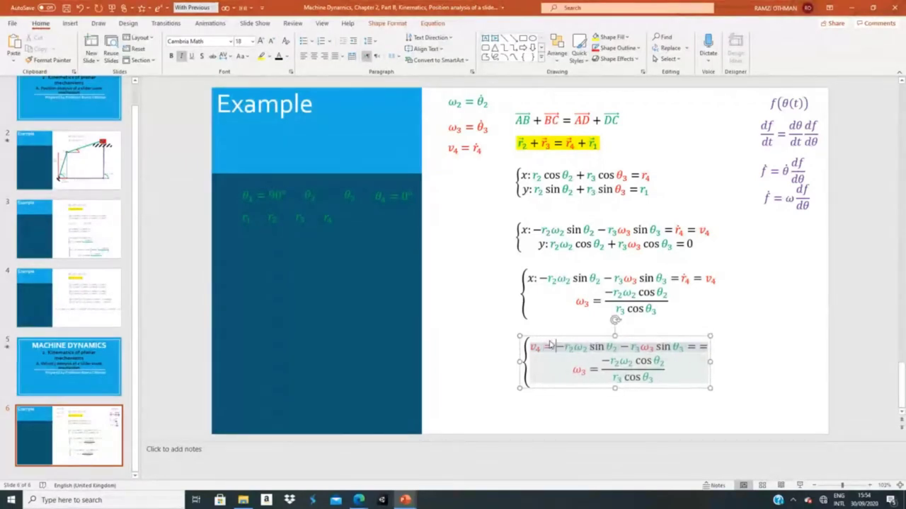
key("ctrl+v")
type("=")
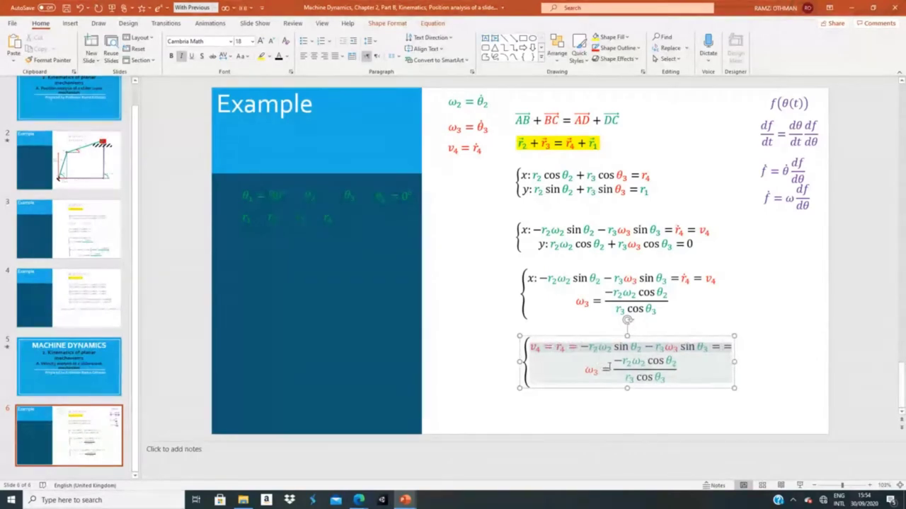
- Delete the two trailing equals signs after sin θ₃ in the v₄ equation
left_click_drag(679, 347, 723, 347)
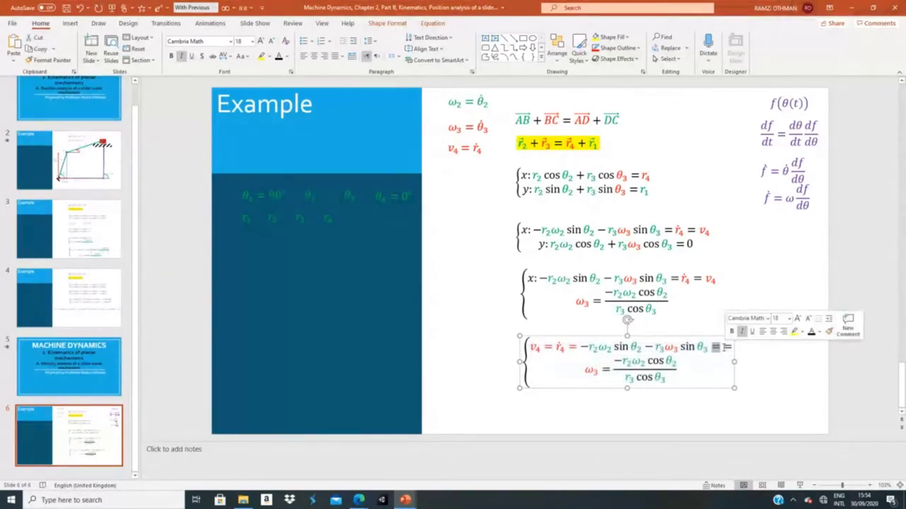
key("BackSpace")
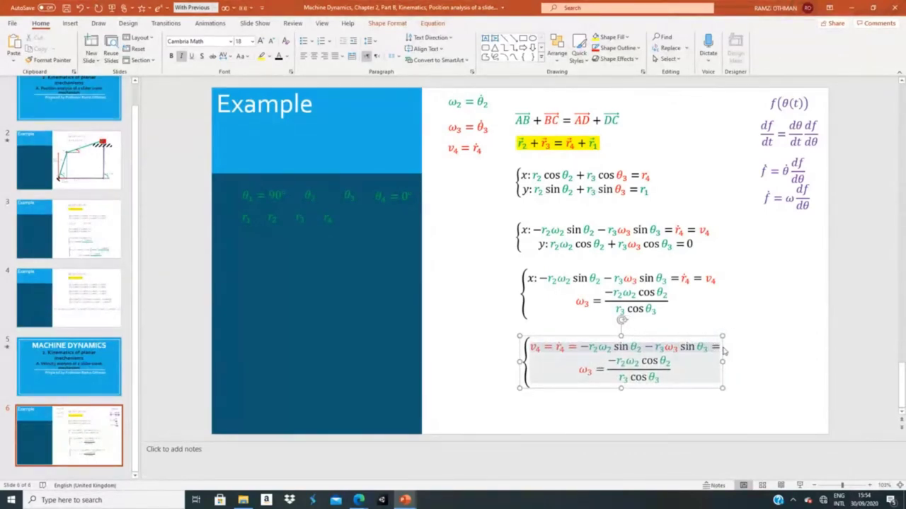
key("BackSpace")
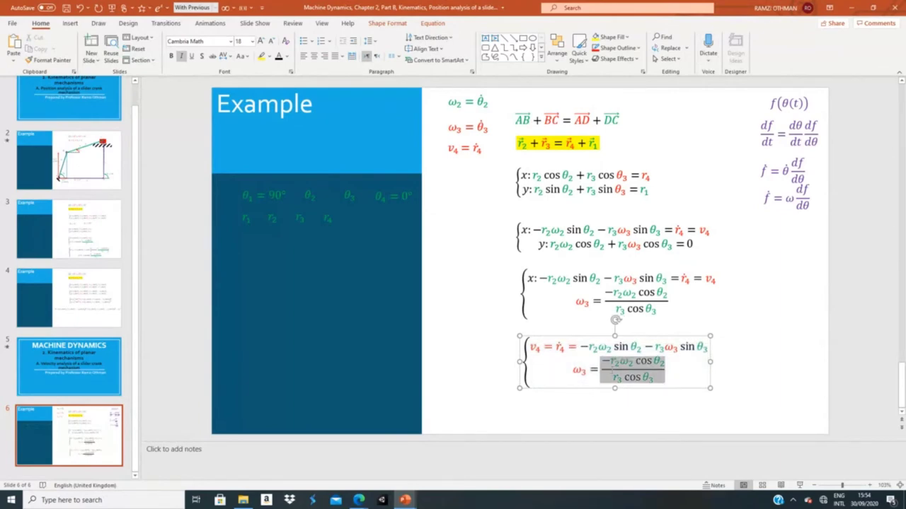
- Substitute a copy of the ω₃ fraction for ω₃ in the v₄ equation
left_click_drag(602, 372, 627, 368)
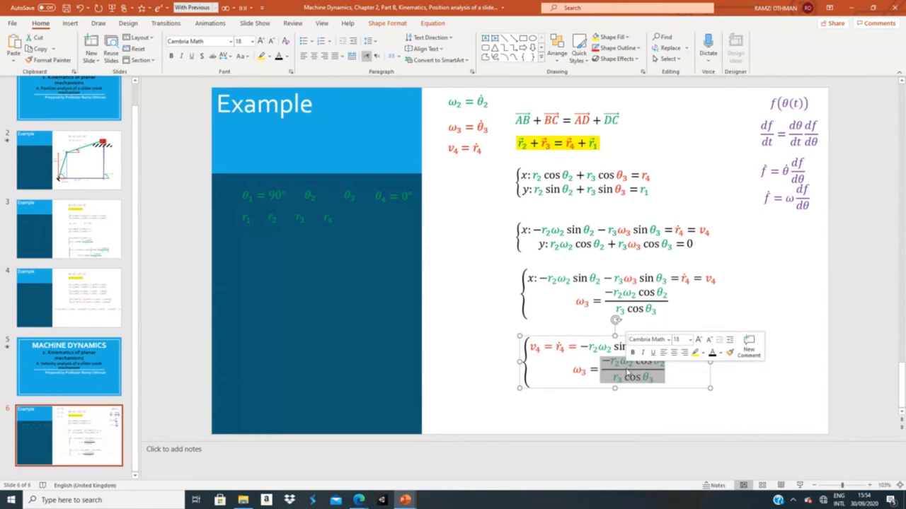
key("ctrl+c")
left_click_drag(664, 346, 673, 347)
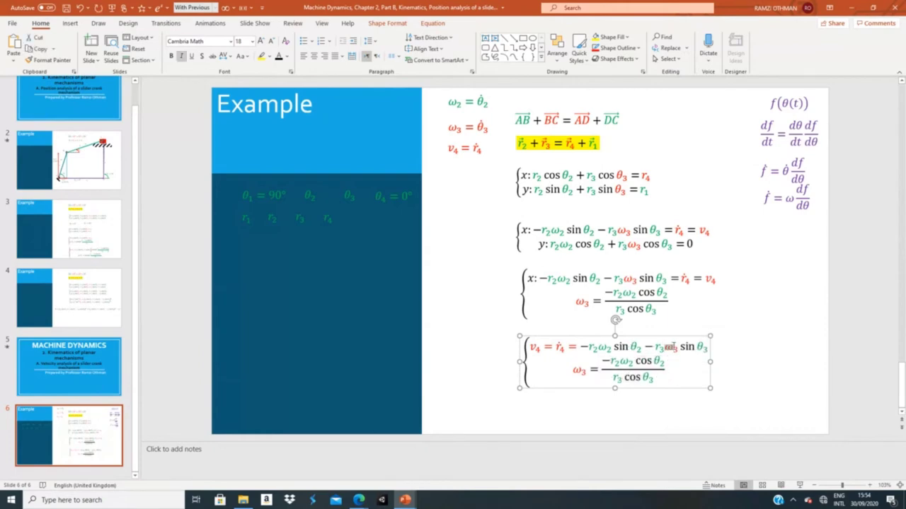
key("ctrl+v")
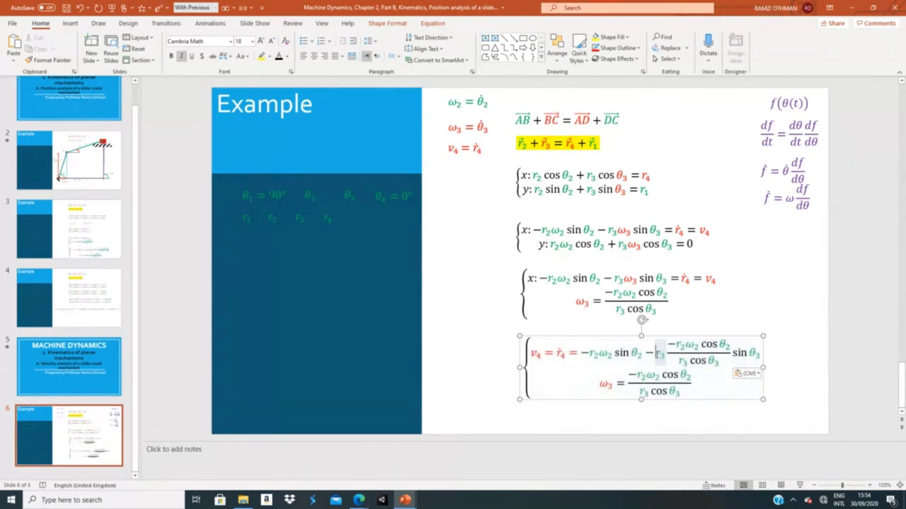
- Reposition the copied equation system in line with the one above, leaving a small gap between them
left_click_drag(657, 352, 666, 359)
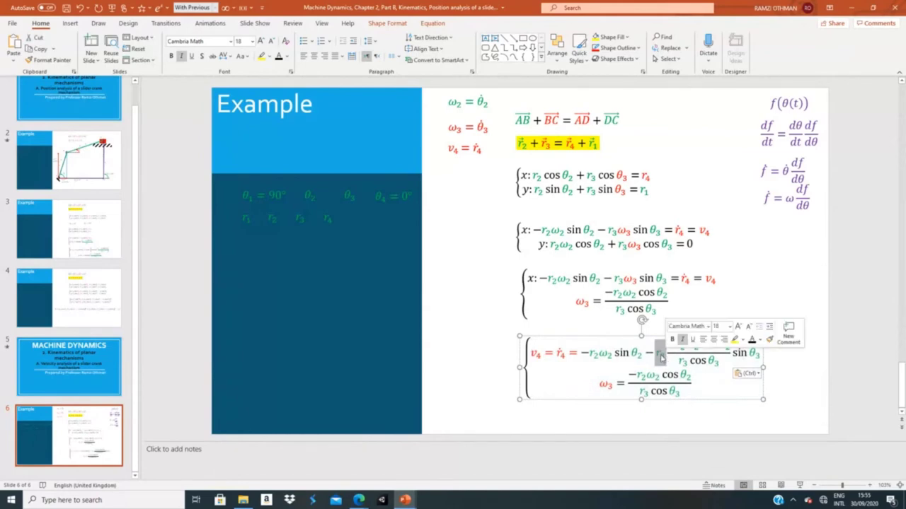
left_click(611, 331)
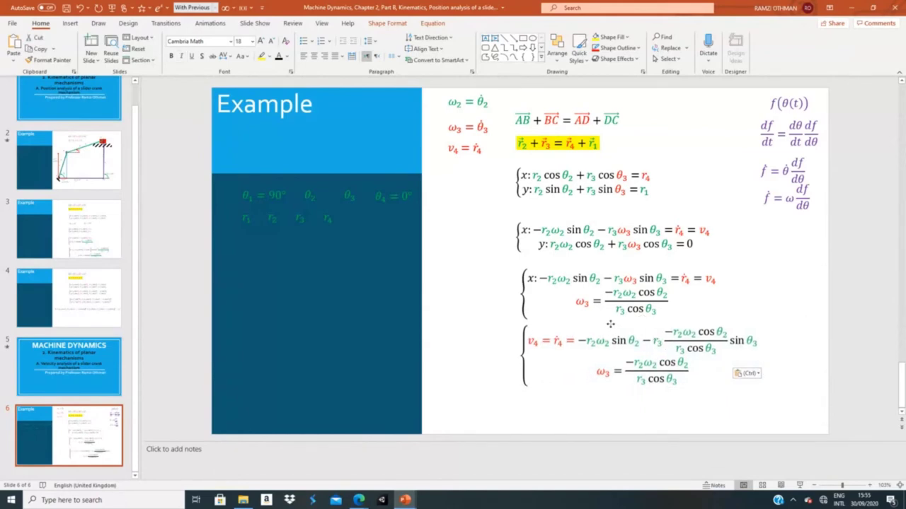
left_click_drag(610, 324, 610, 322)
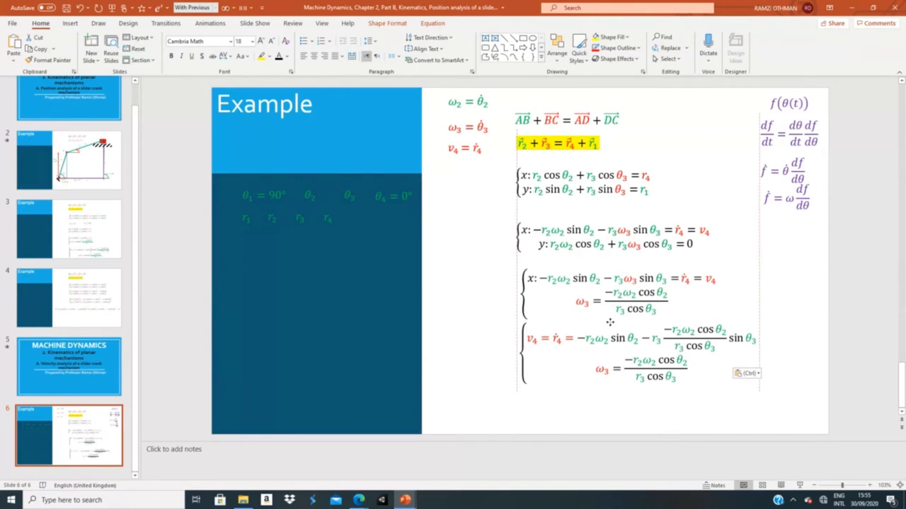
left_click(610, 322)
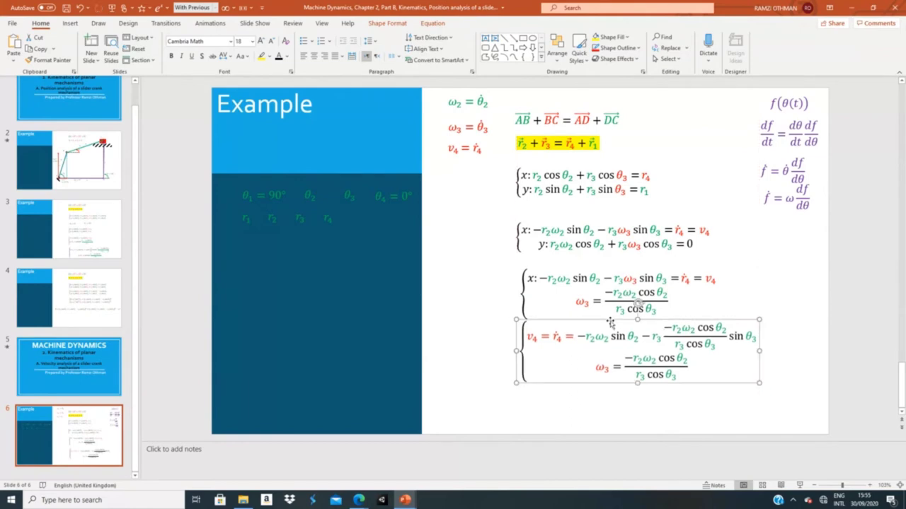
left_click_drag(655, 322, 652, 336)
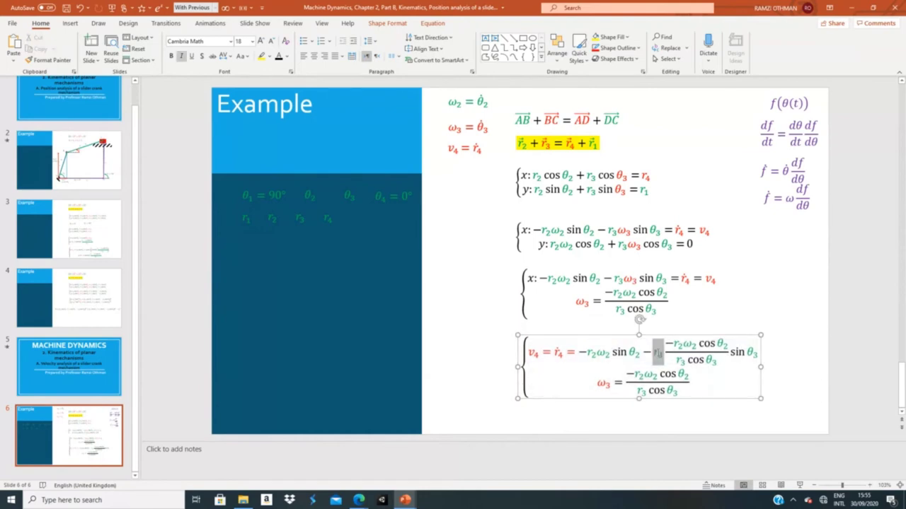
- Cancel r₃ in the v₄ equation by deleting it before the fraction and from the fraction's denominator
left_click(657, 354)
key("Delete")
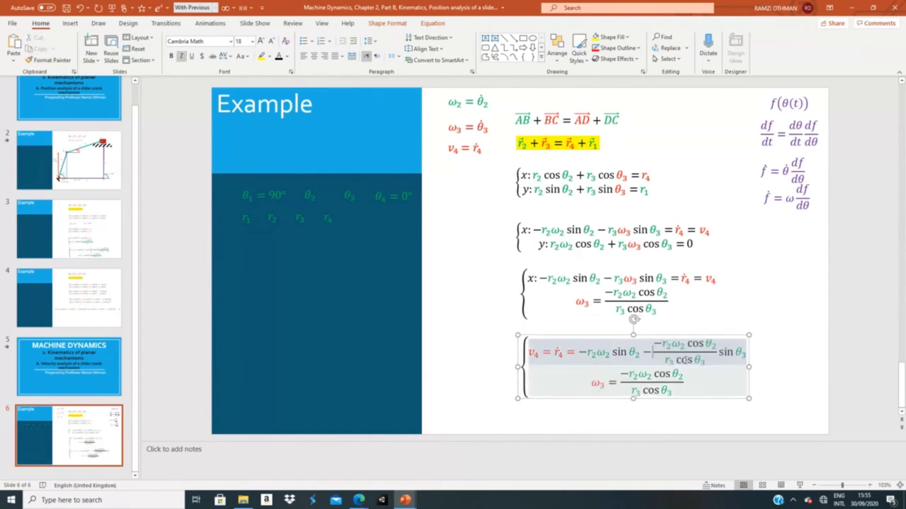
left_click_drag(675, 360, 662, 360)
key("Delete")
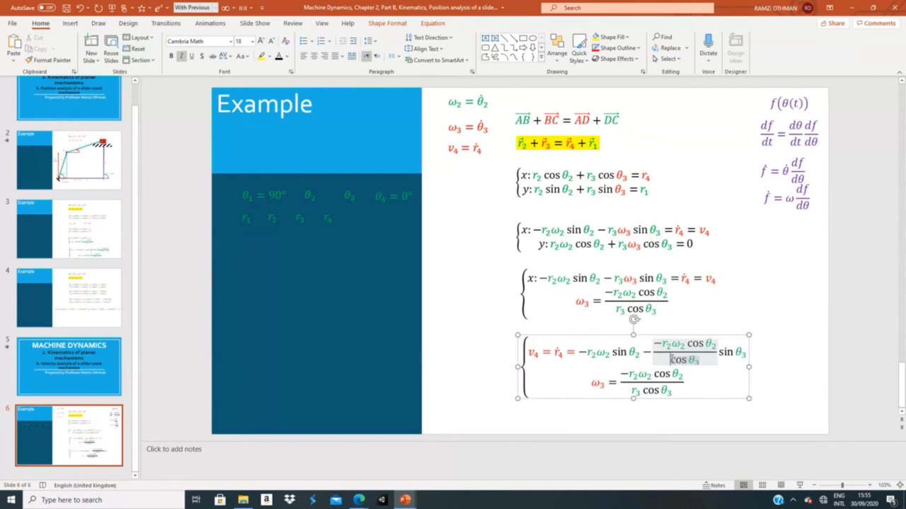
- Delete the minus sign from the v₄ fraction's numerator and change the minus before the fraction to a plus
left_click_drag(654, 343, 647, 352)
key("Delete")
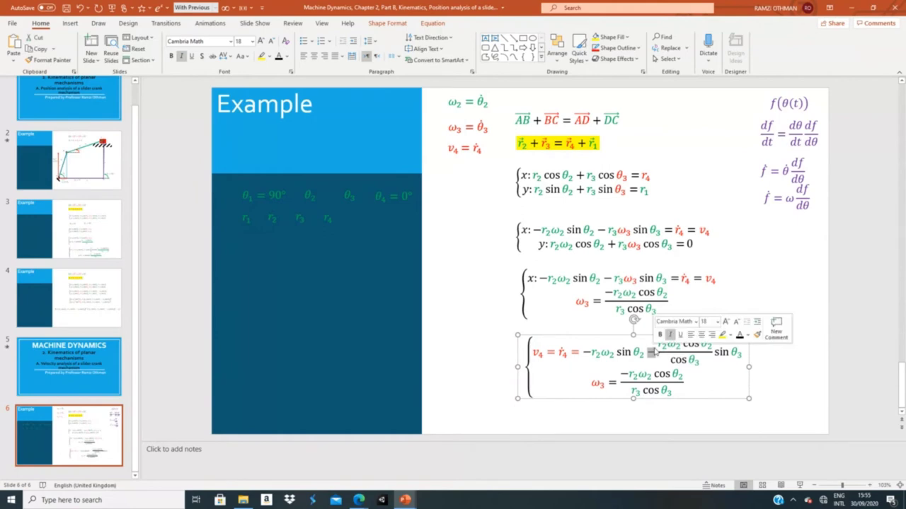
type("+")
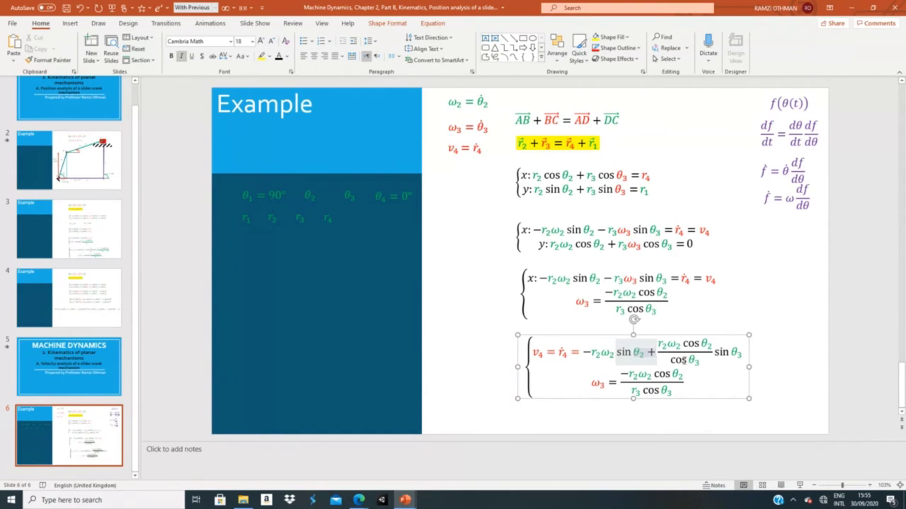
- Replace sin with tan before θ₃ in the v₄ equation and clear the numerator and denominator of the fraction
double_click(721, 351)
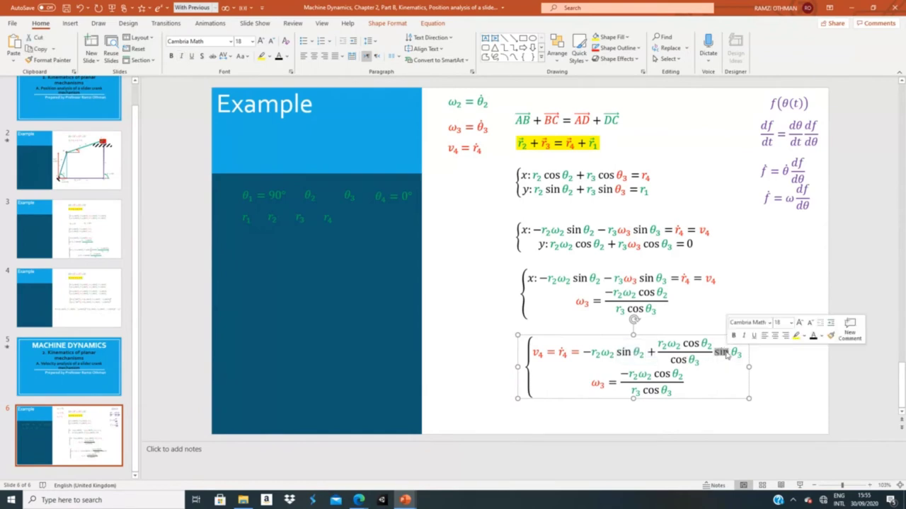
type("tan")
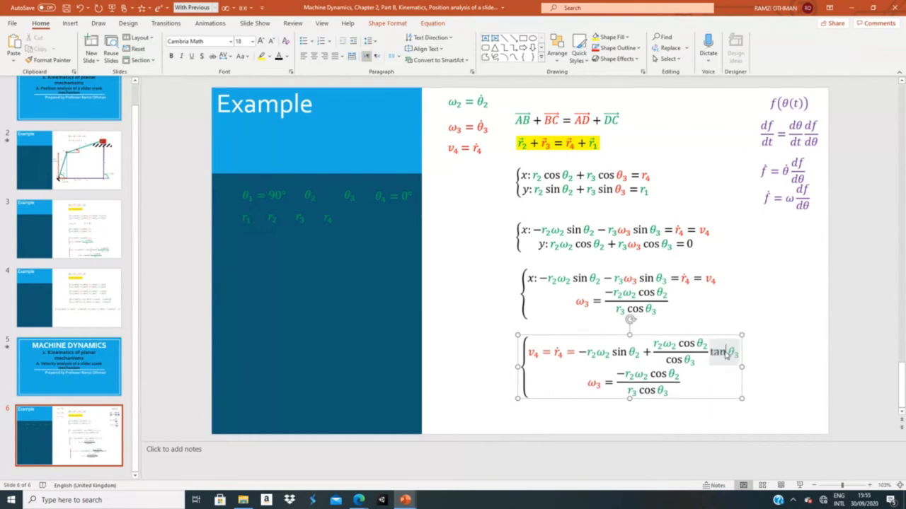
mouse_move(667, 361)
left_mouse_down()
mouse_move(695, 360)
mouse_move(679, 345)
mouse_move(708, 345)
left_mouse_up()
key("Delete")
key("Delete")
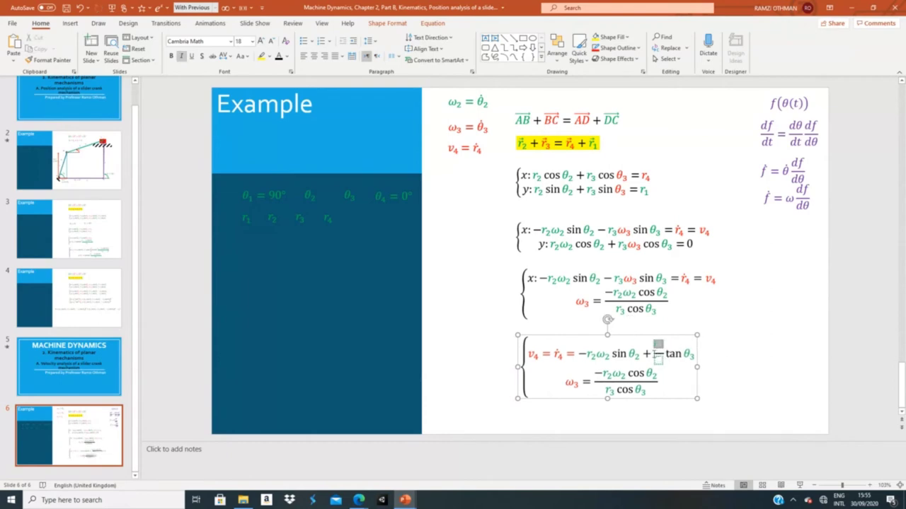
- Place r₂ω₂ cos θ₂ directly before tan θ₃ in the v₄ equation and delete the empty fraction
left_click(658, 358)
left_click(658, 349)
left_click(658, 358)
left_click_drag(659, 355, 668, 353)
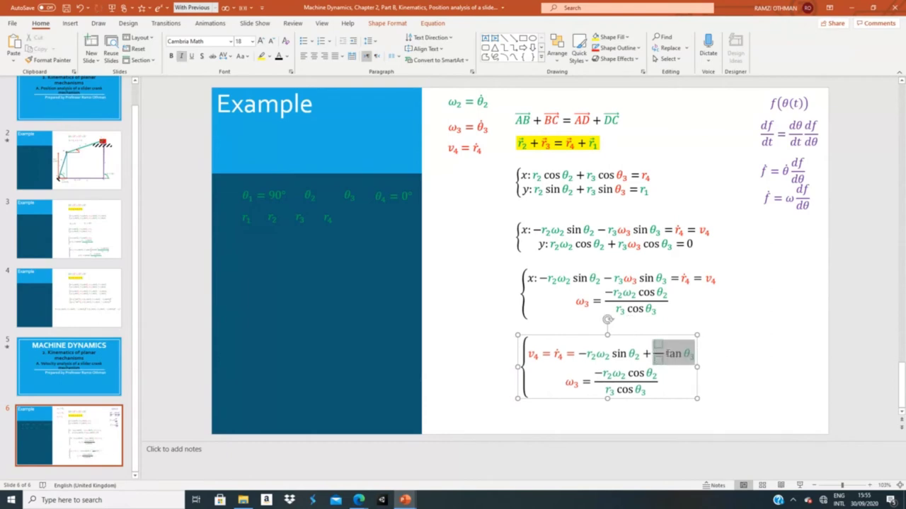
left_click(667, 352)
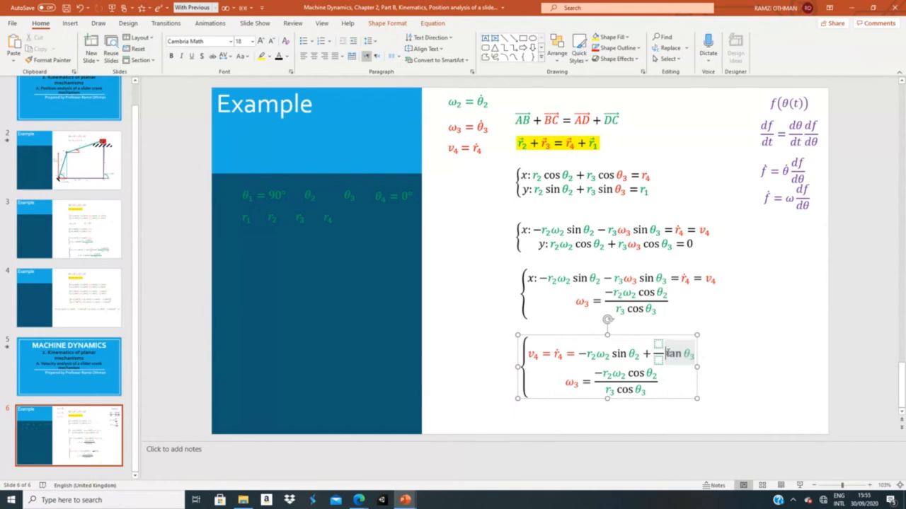
key("ctrl+v")
left_click(658, 344)
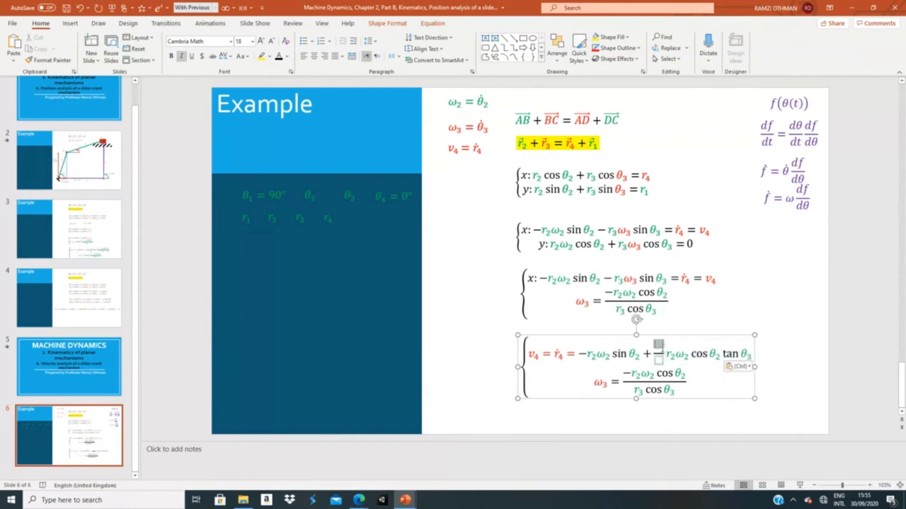
left_click(658, 361)
left_click_drag(659, 346, 662, 347)
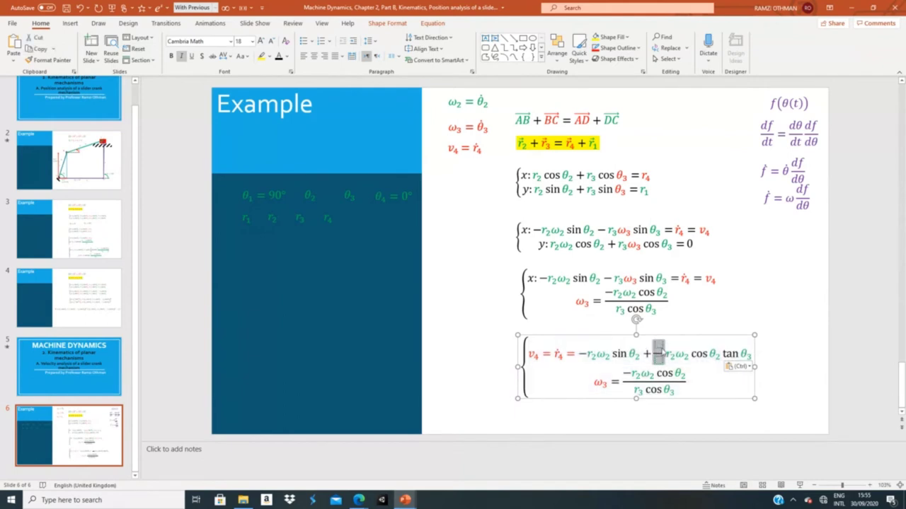
key("Delete")
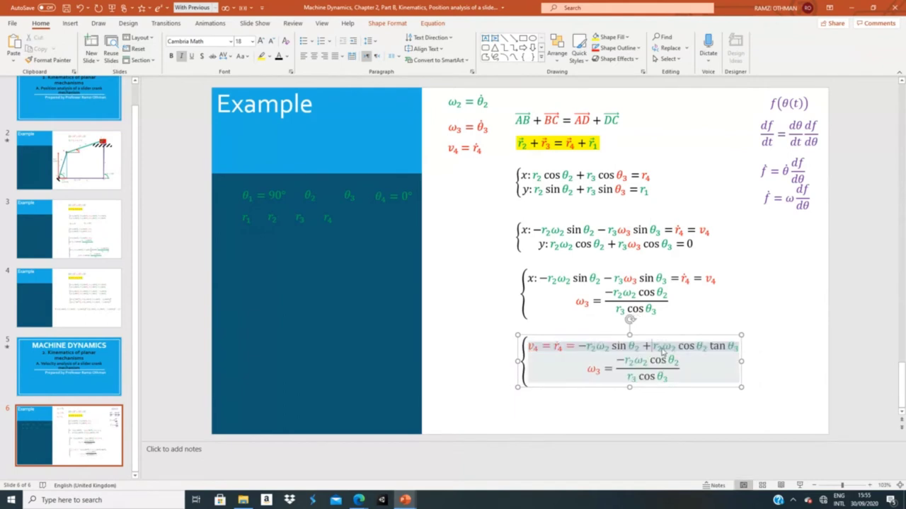
left_click(699, 403)
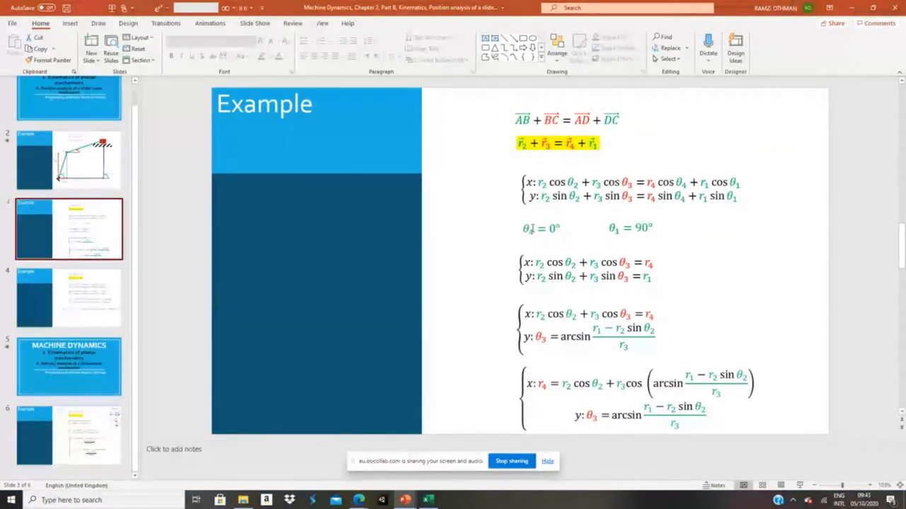
- On slide 3, copy the θ₄ = 0° equation onto the dark blue area and change the copy to r₂ = 50 cm
left_click(532, 229)
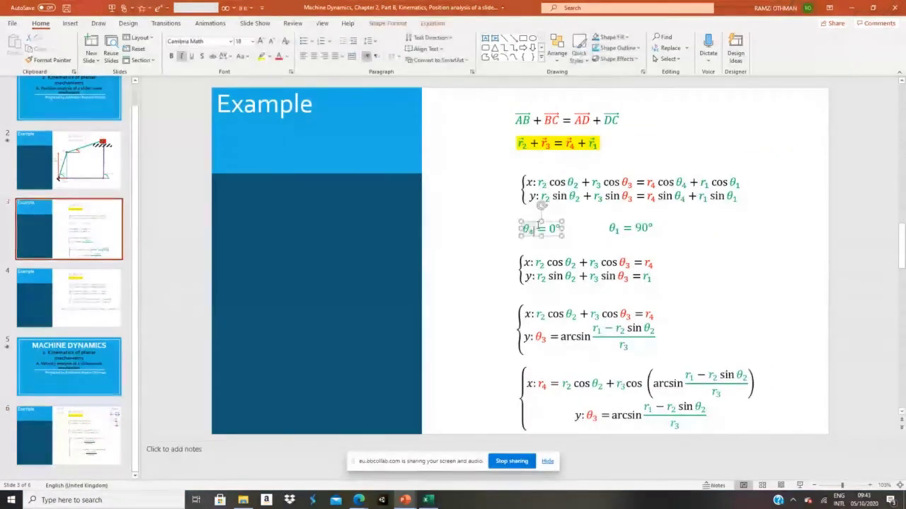
left_click(548, 221)
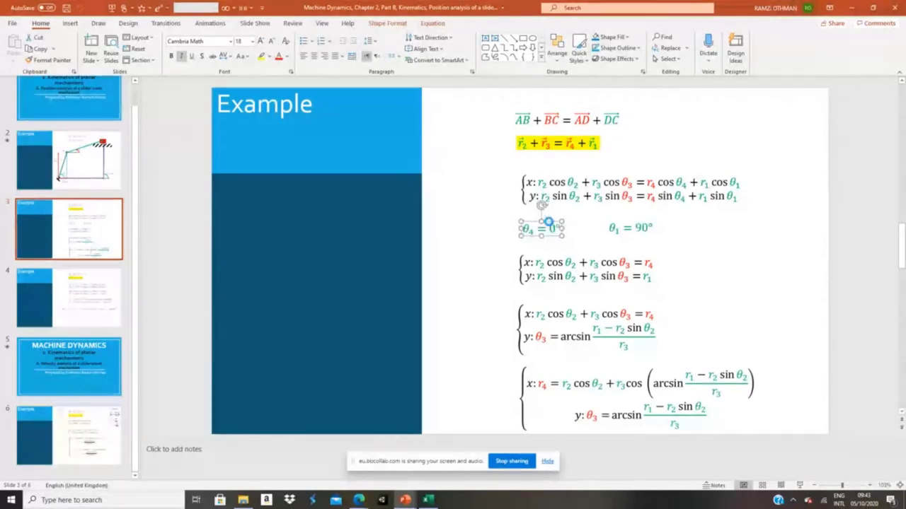
left_click_drag(548, 222, 296, 201)
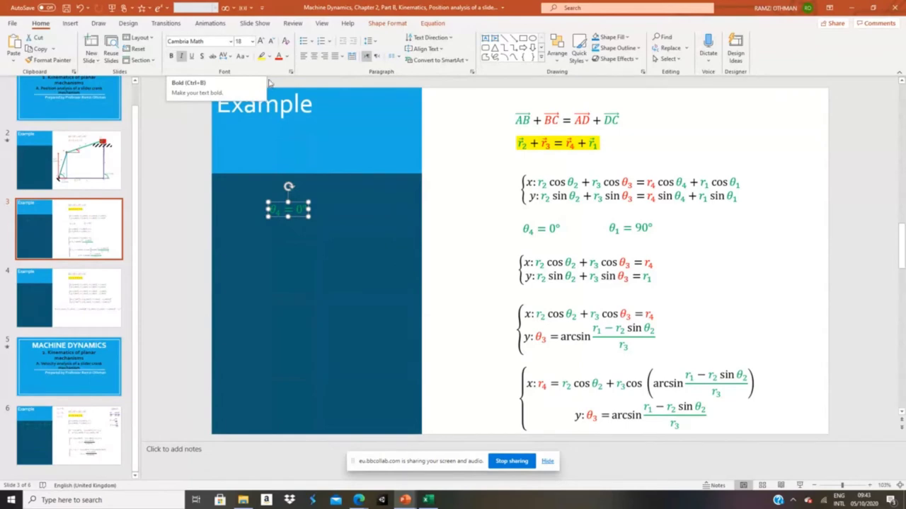
left_click(275, 207)
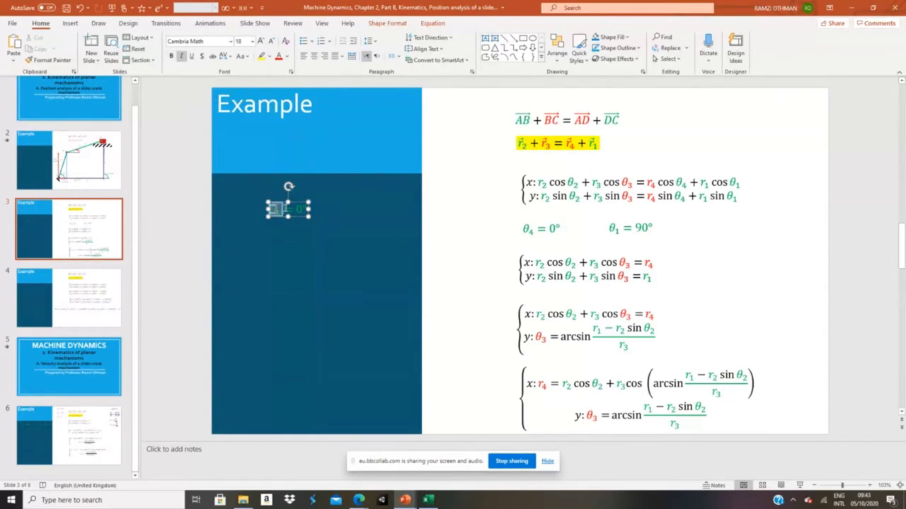
key("BackSpace")
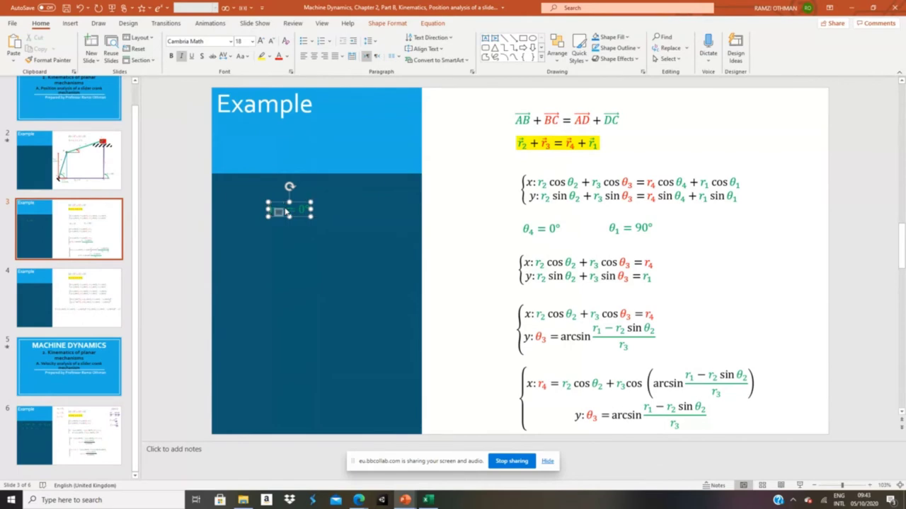
left_click(286, 210)
key("Delete")
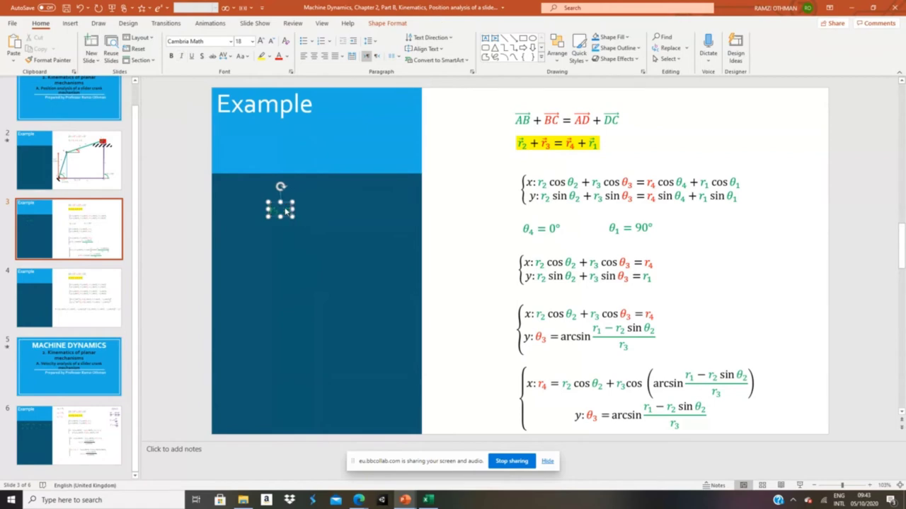
left_click(285, 211)
type("50")
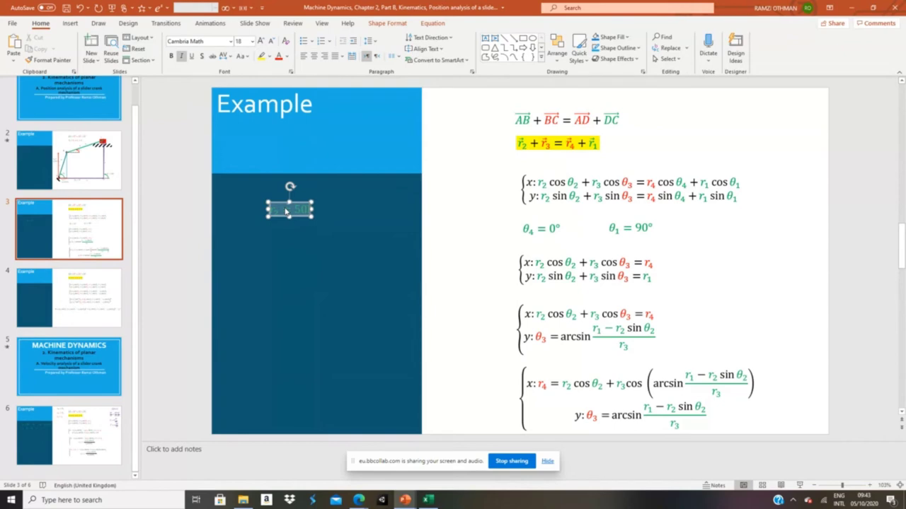
type(" cm")
- Duplicate the r₂ = 50 cm equation just below it and change the copy to r₃ = 80 cm
left_click(308, 203)
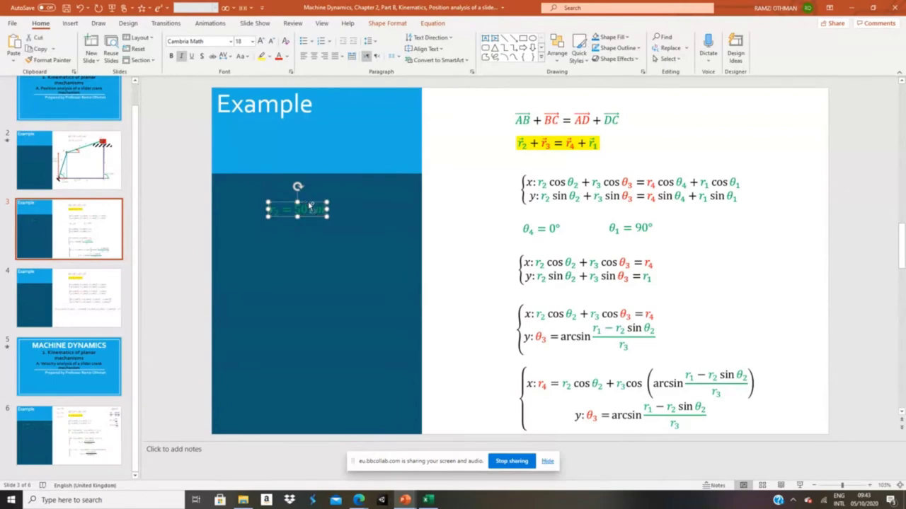
left_click_drag(309, 205, 313, 232)
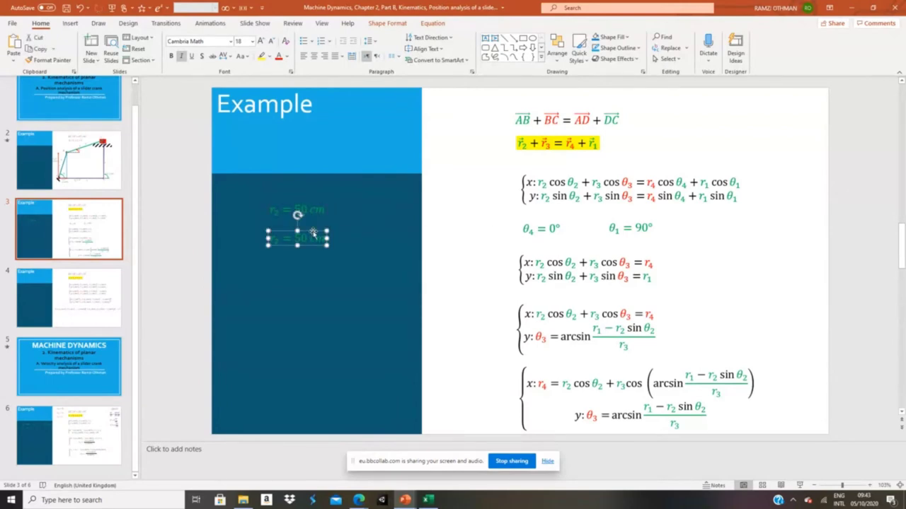
left_click(278, 240)
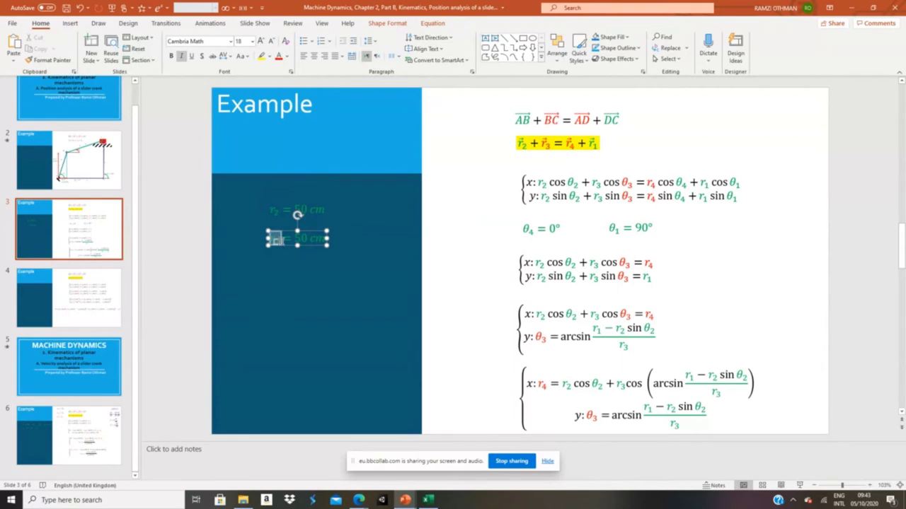
key("BackSpace")
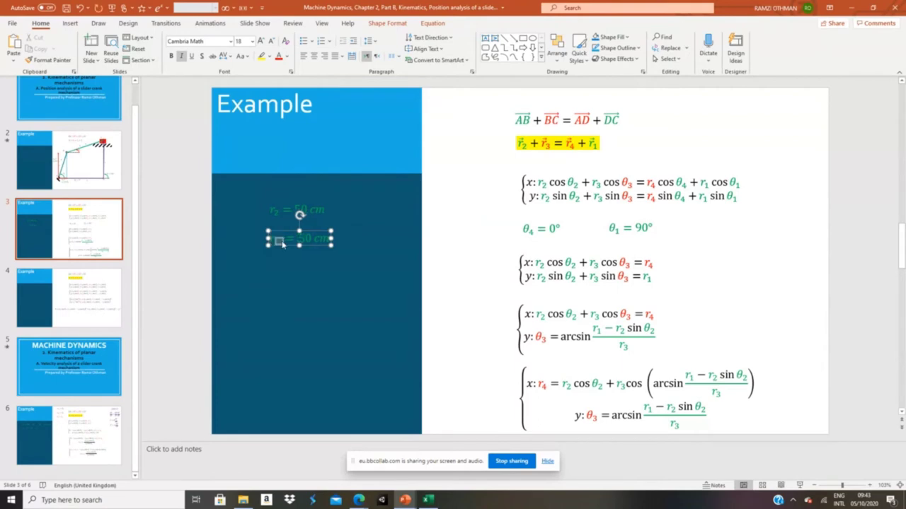
type("3")
key("Right")
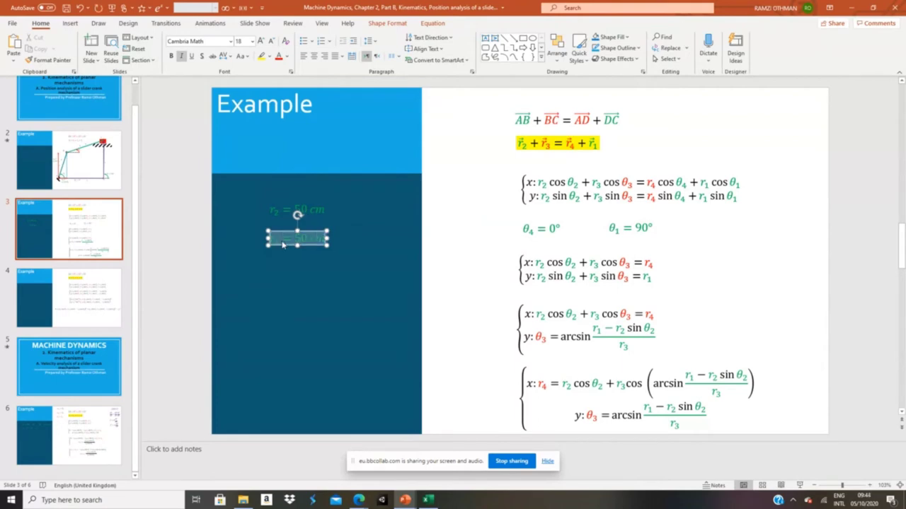
key("BackSpace")
type("8")
- Check the mechanism diagram on slide 2, then duplicate the r₃ equation below itself on slide 3 as r₁ = 25 cm
left_click(113, 177)
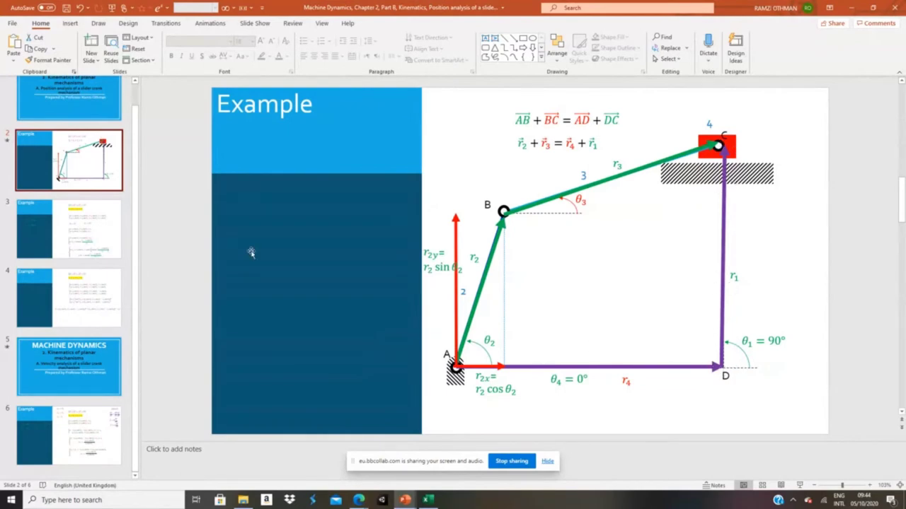
left_click(85, 229)
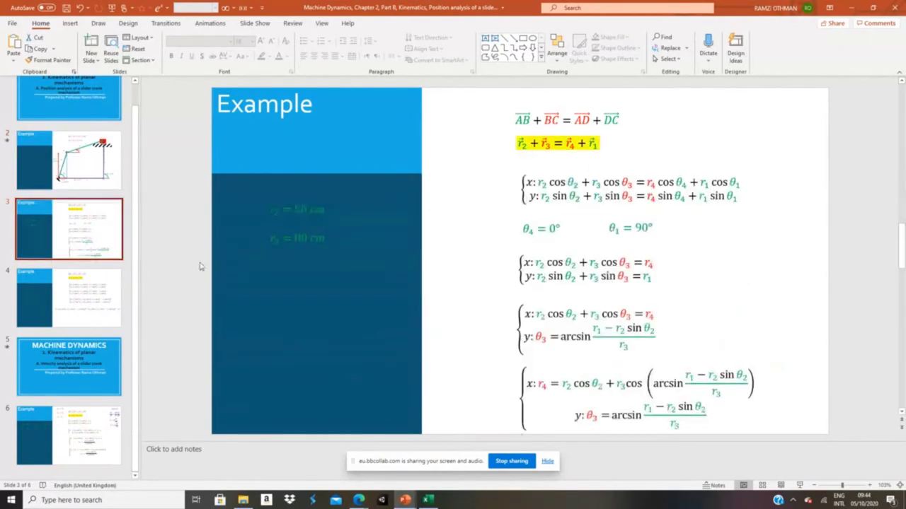
left_click(296, 233)
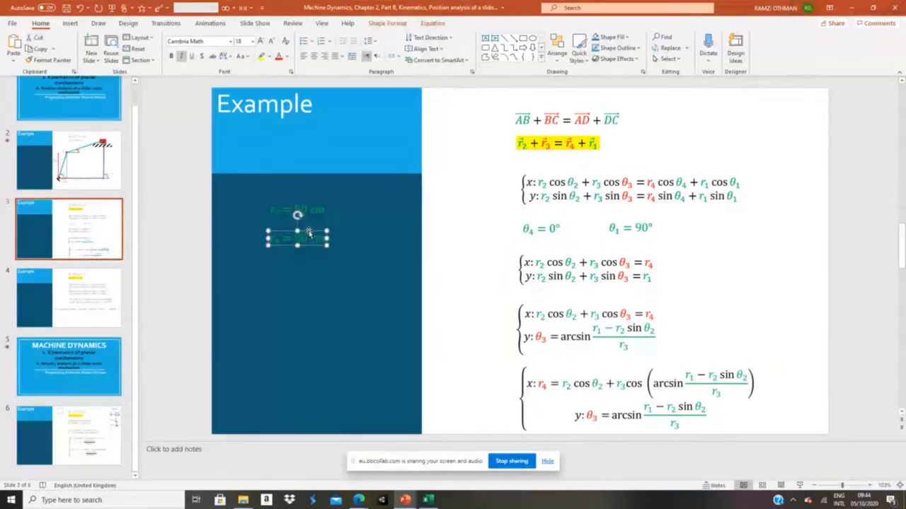
left_click_drag(308, 232, 318, 263)
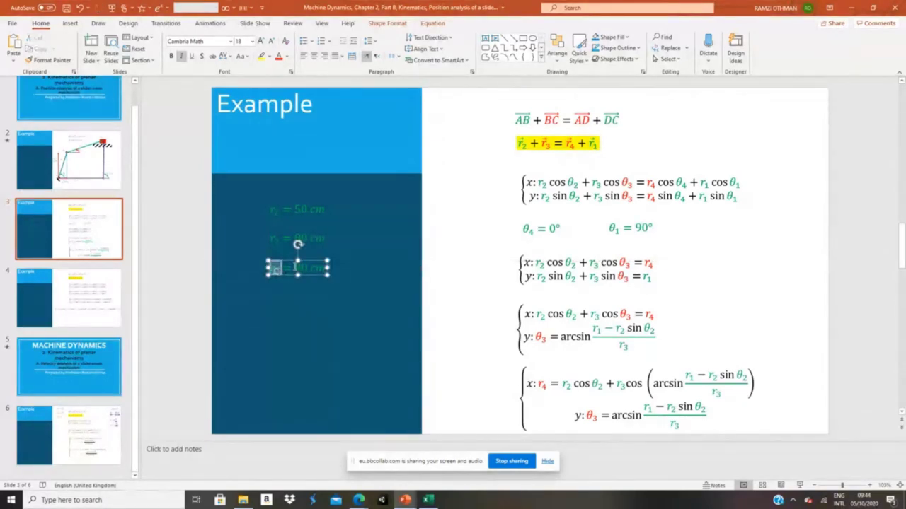
left_click(296, 270)
type("1")
left_click(295, 269)
type("10")
key("BackSpace")
key("BackSpace")
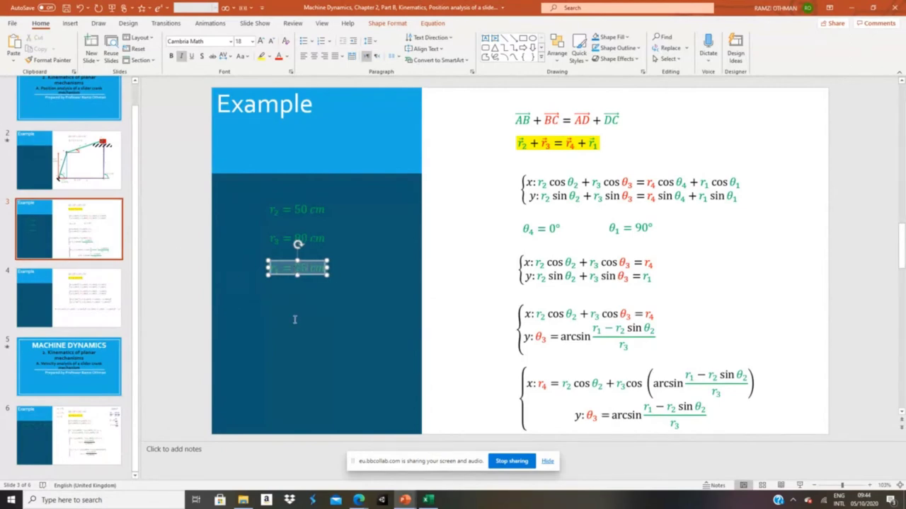
left_click(341, 301)
- Review the diagram's angles on slide 2, then copy θ₄ = 0° below the r₁ value on slide 3 as θ₂ = 70°
left_click(97, 164)
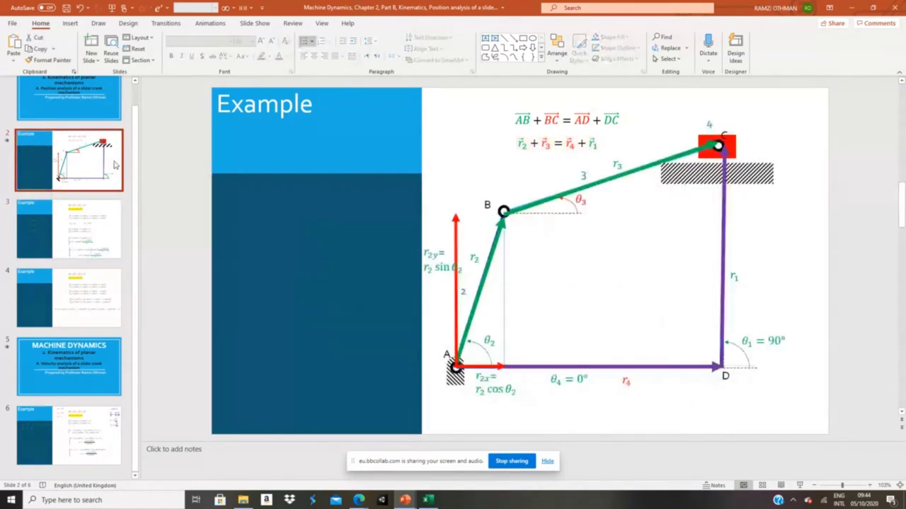
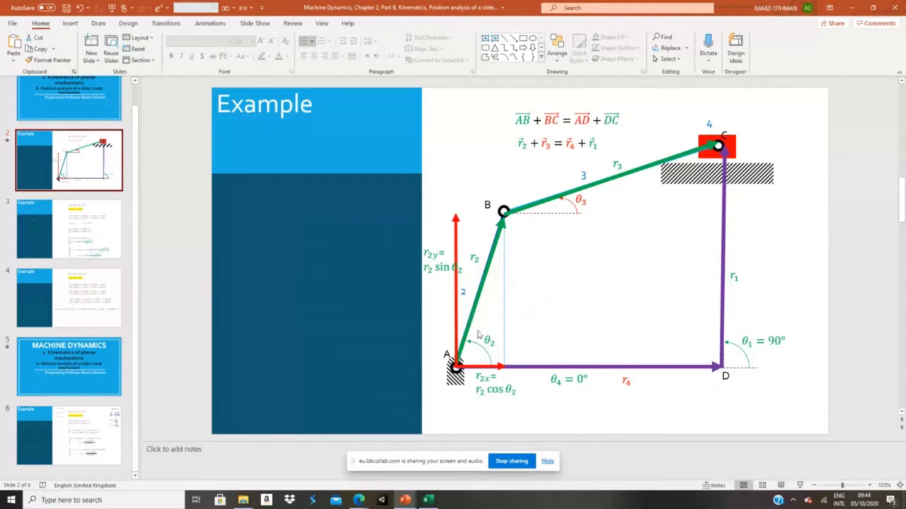
left_click(106, 244)
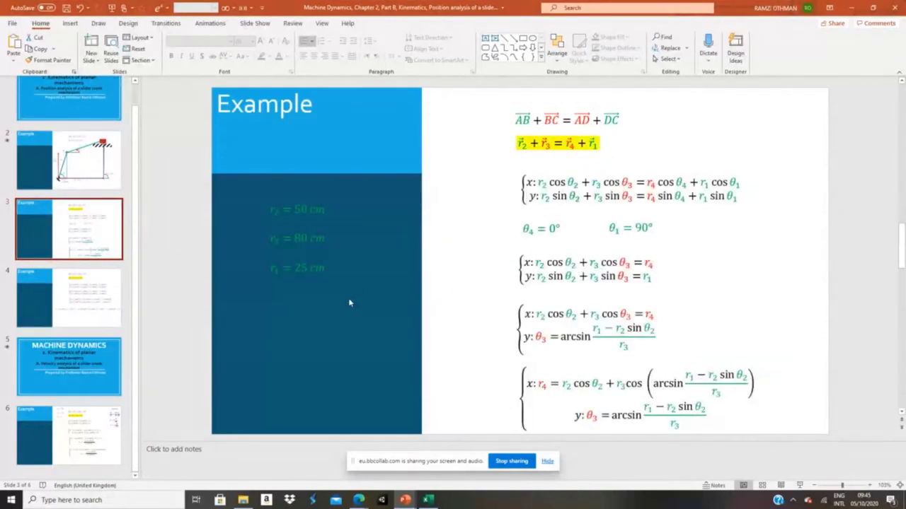
left_click(541, 229)
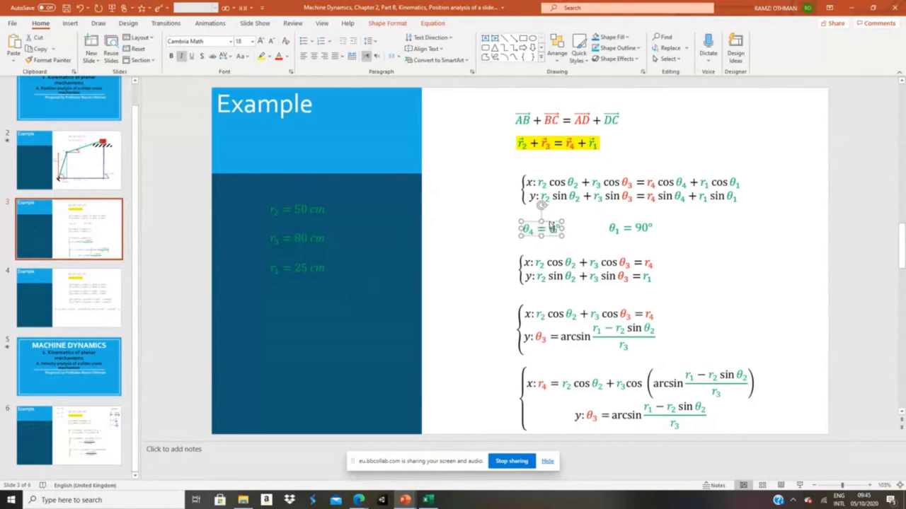
left_click_drag(551, 227, 297, 296)
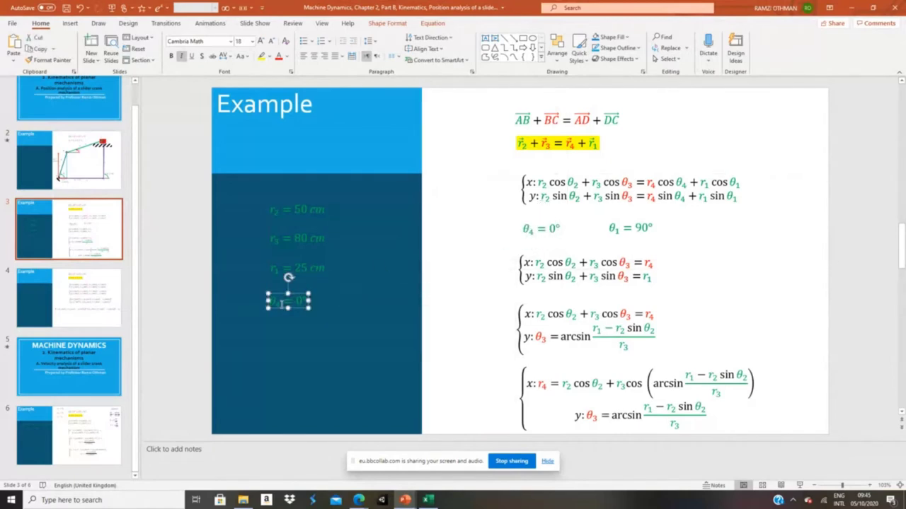
left_click(281, 305)
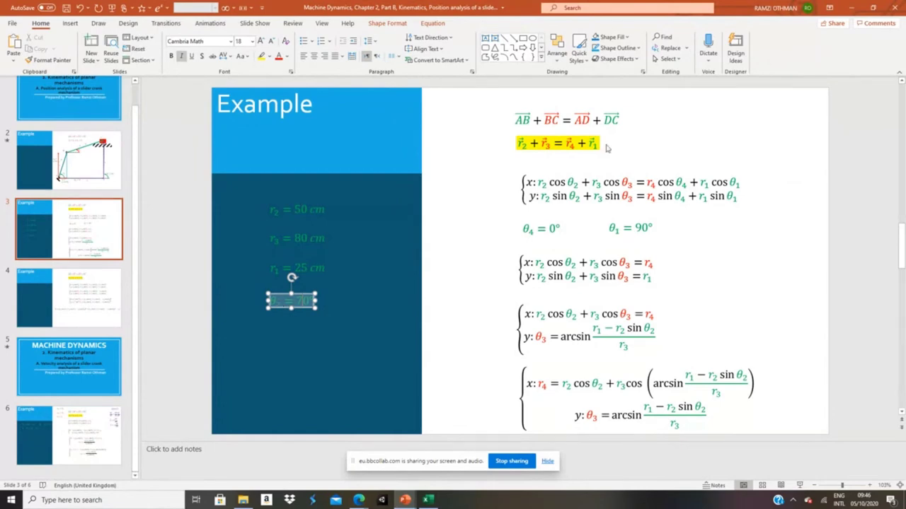
left_click(345, 324)
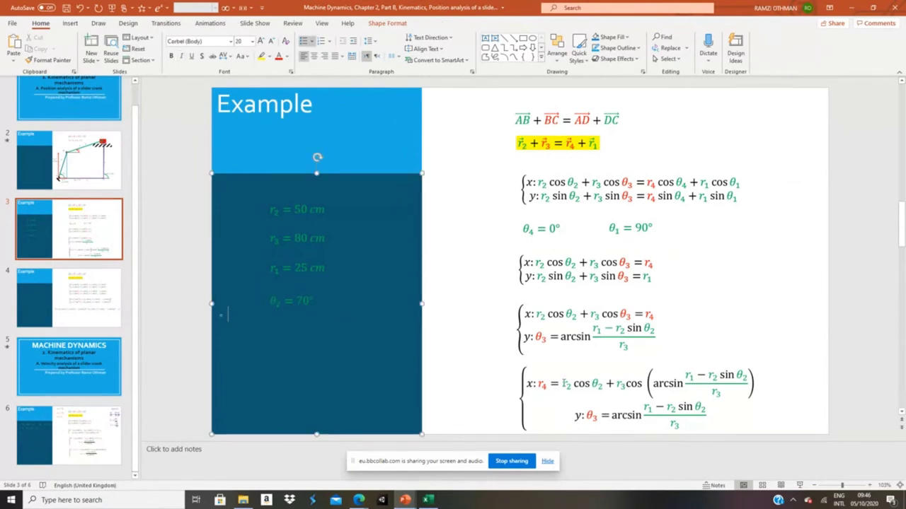
left_click(545, 381)
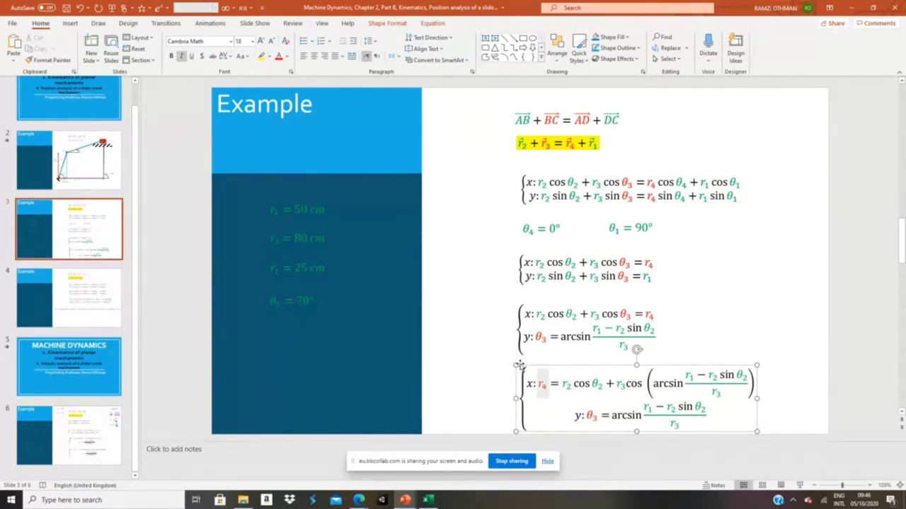
left_click(76, 151)
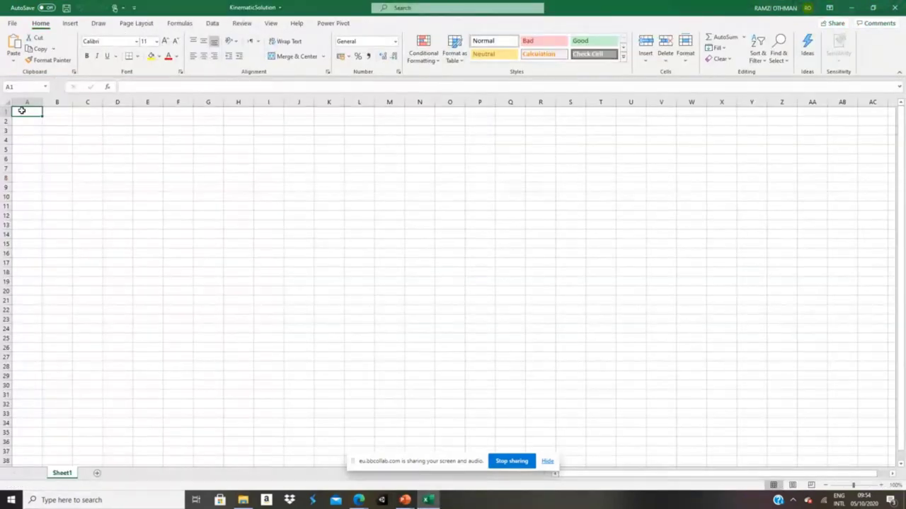
- Enter the column headers r1, r2, r3 and theta2 in cells A1 to D1
type("r1")
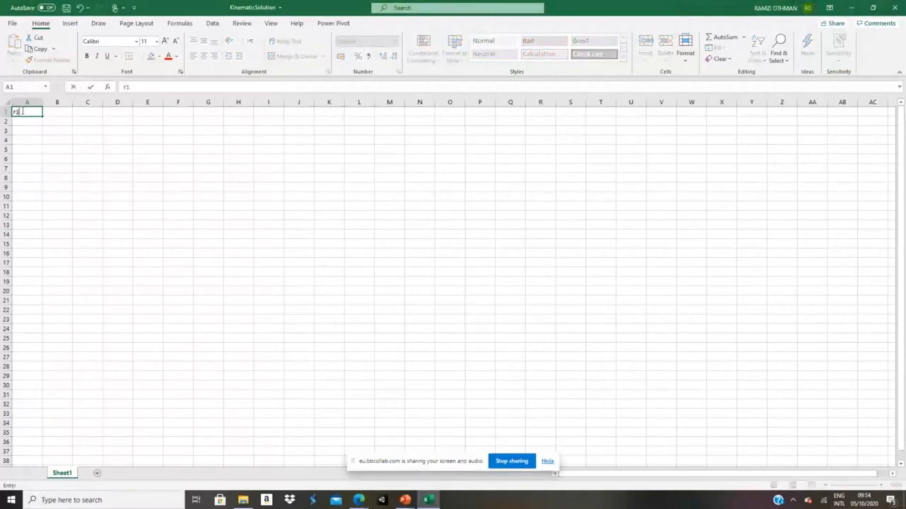
key("Tab")
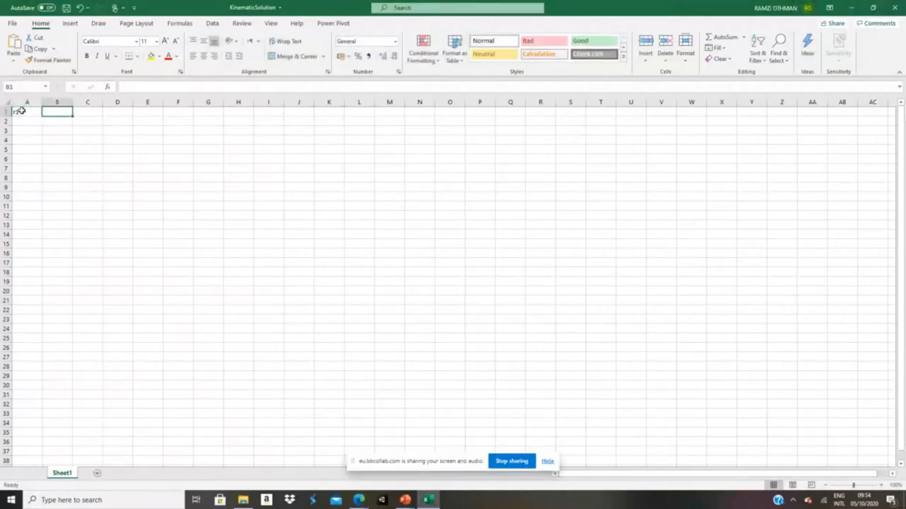
type("r2")
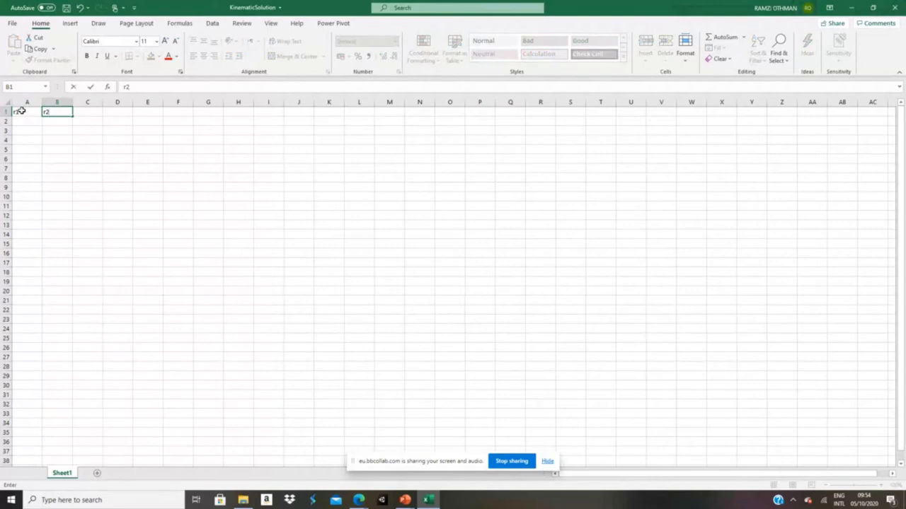
key("Tab")
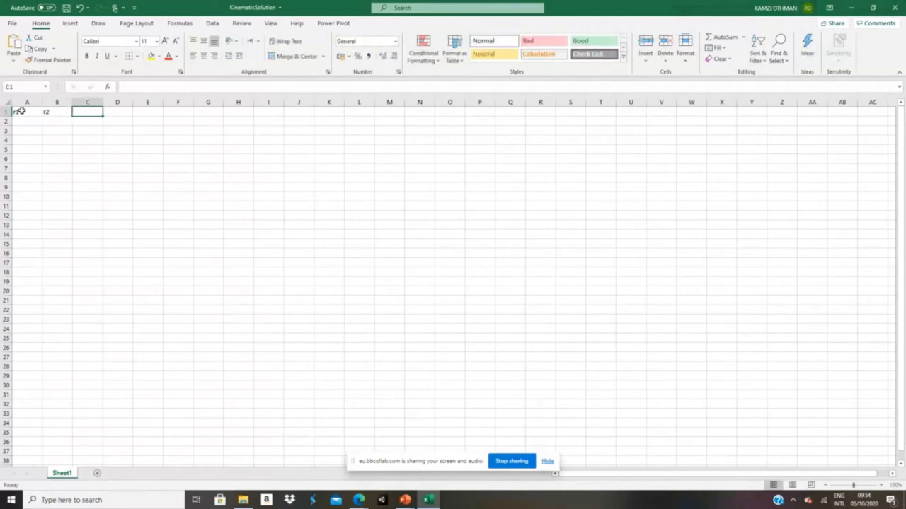
type("r3")
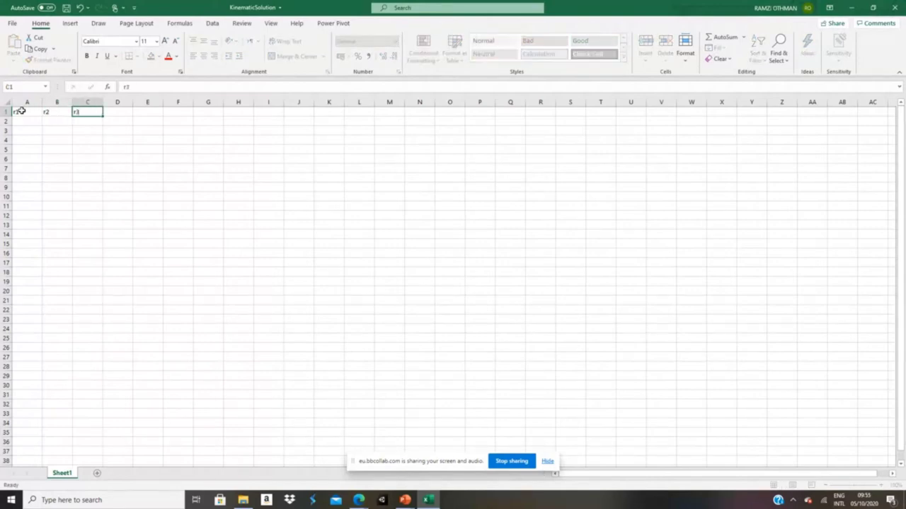
key("Tab")
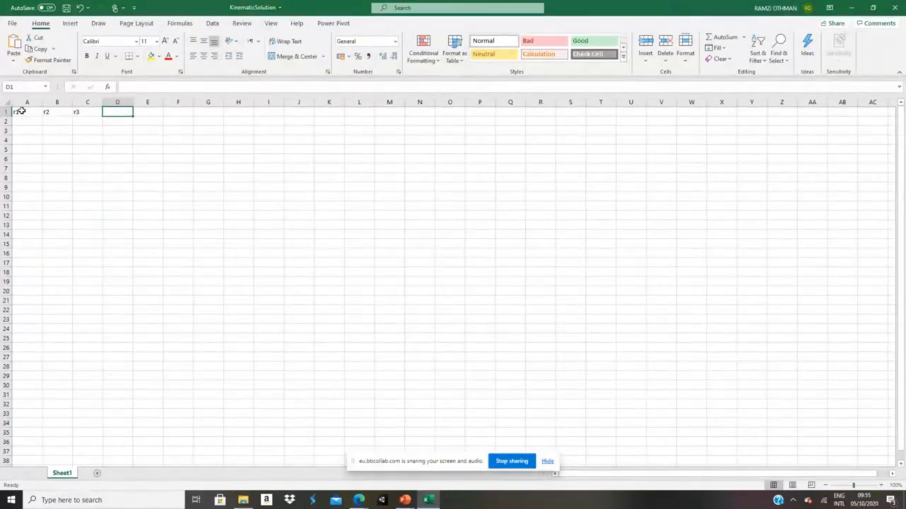
type("theta")
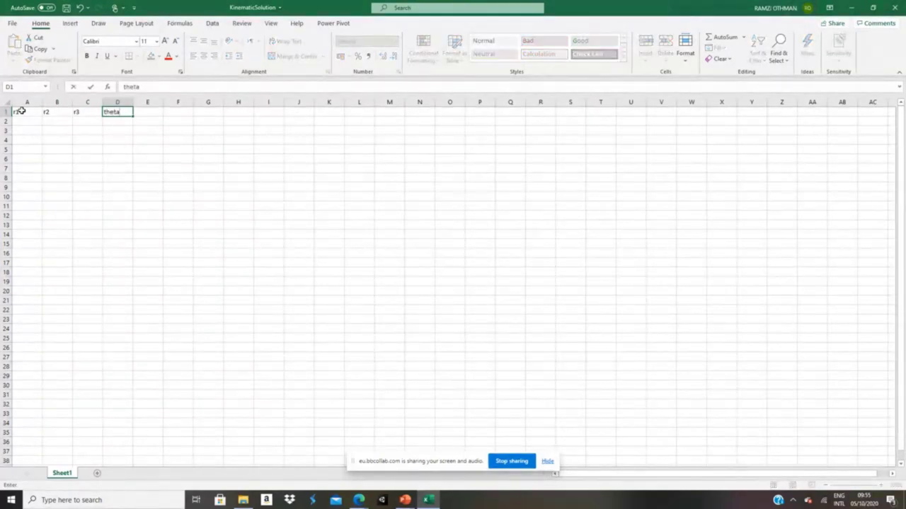
type("2")
left_click(310, 217)
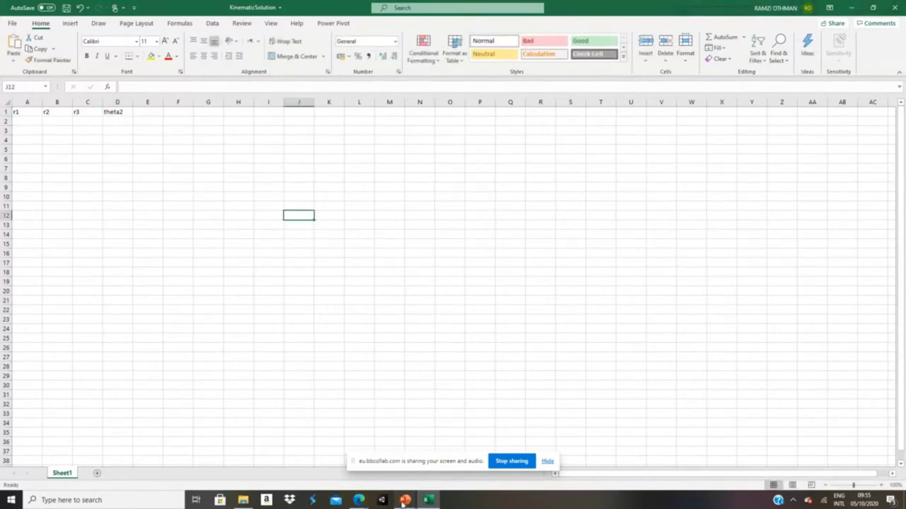
- Check the given values on the PowerPoint slide, then enter 25, 50, 80 and 70 in cells A2 to D2 of the Excel sheet
mouse_move(402, 501)
left_click(495, 464)
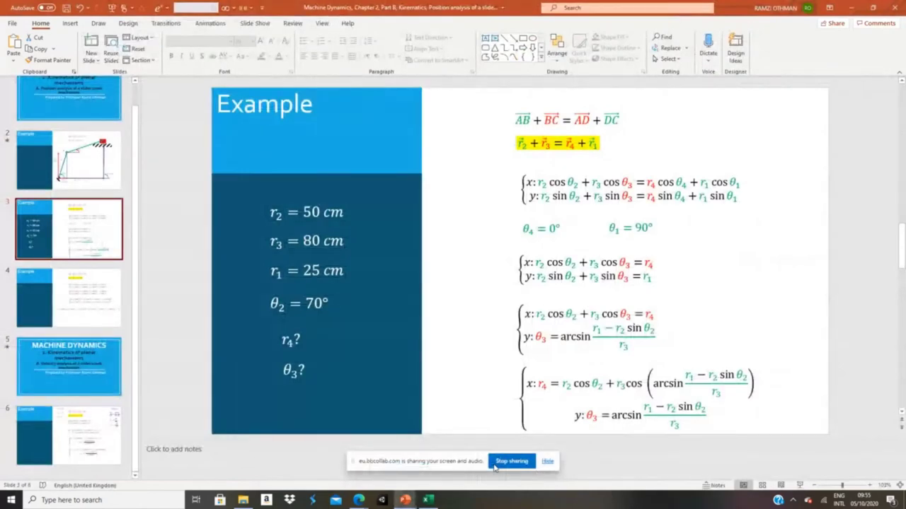
left_click(428, 500)
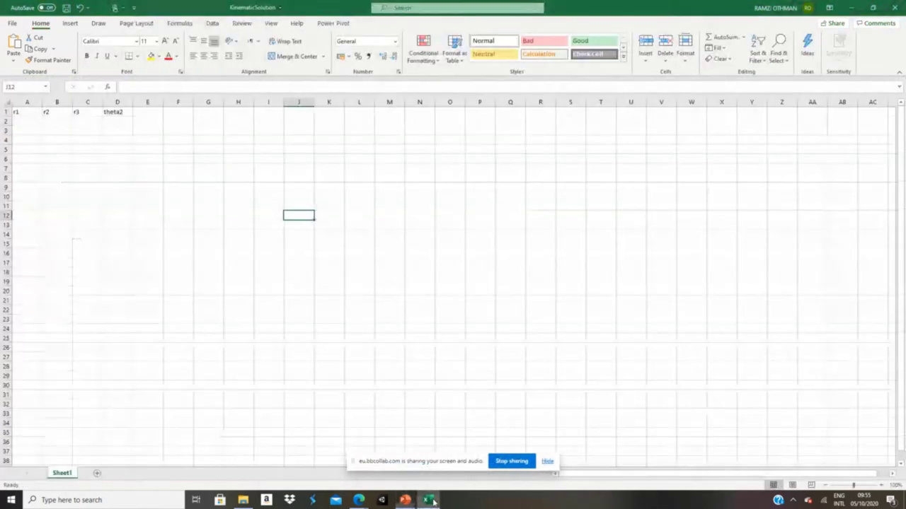
left_click(40, 122)
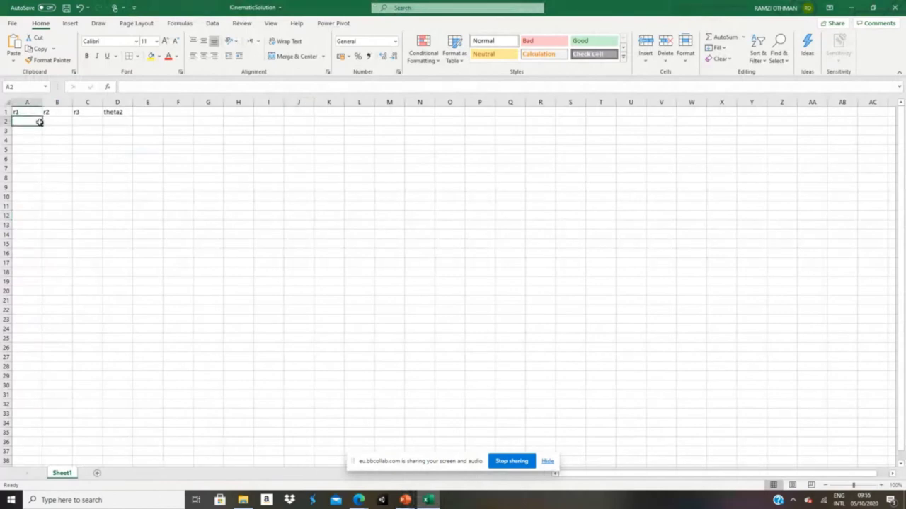
type("25")
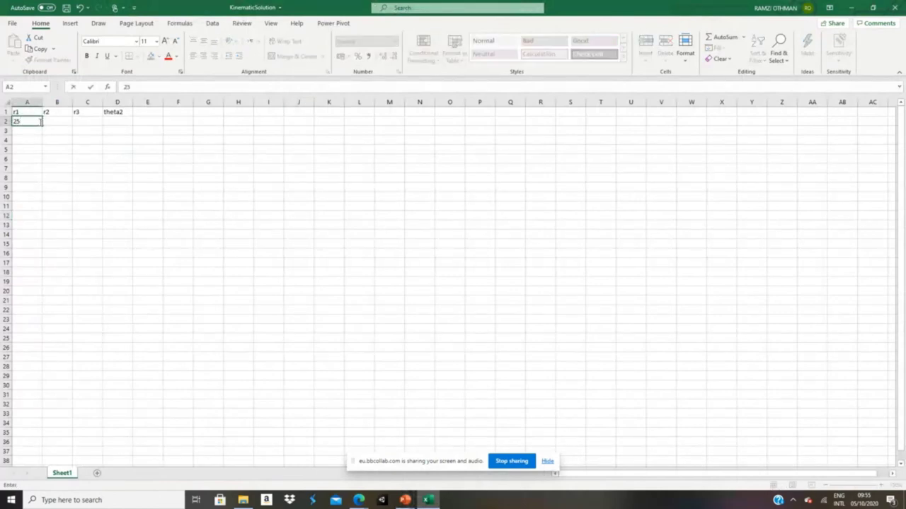
key("Tab")
type("50")
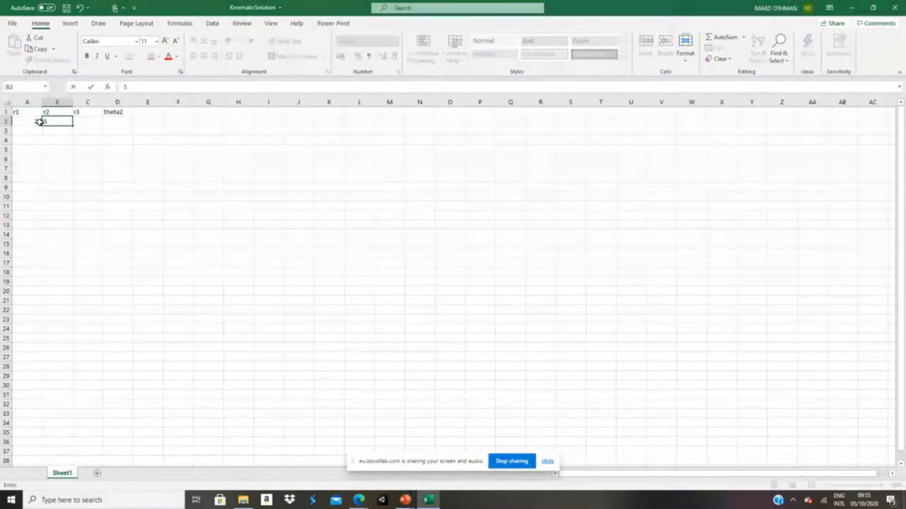
left_click(97, 119)
type("100")
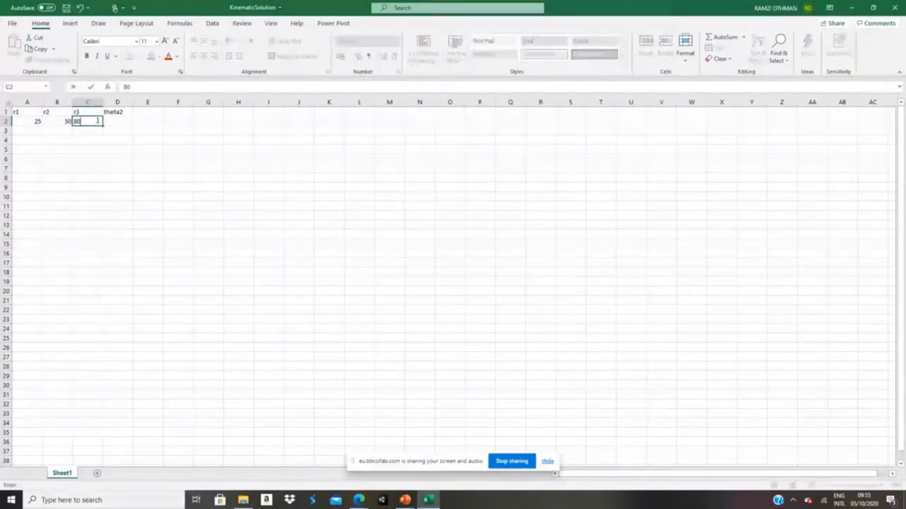
key("Tab")
type("70")
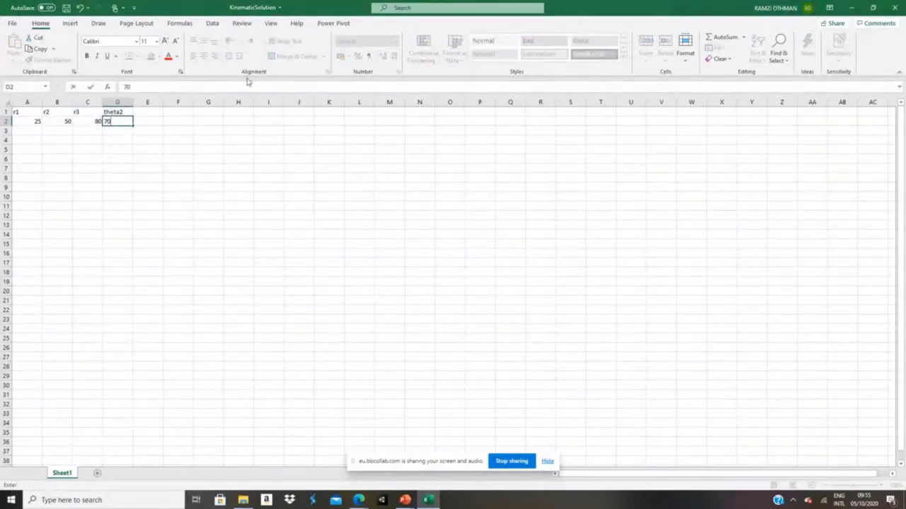
- Change the D1 header to theta2(deg) and widen column D to fit it
left_click(126, 112)
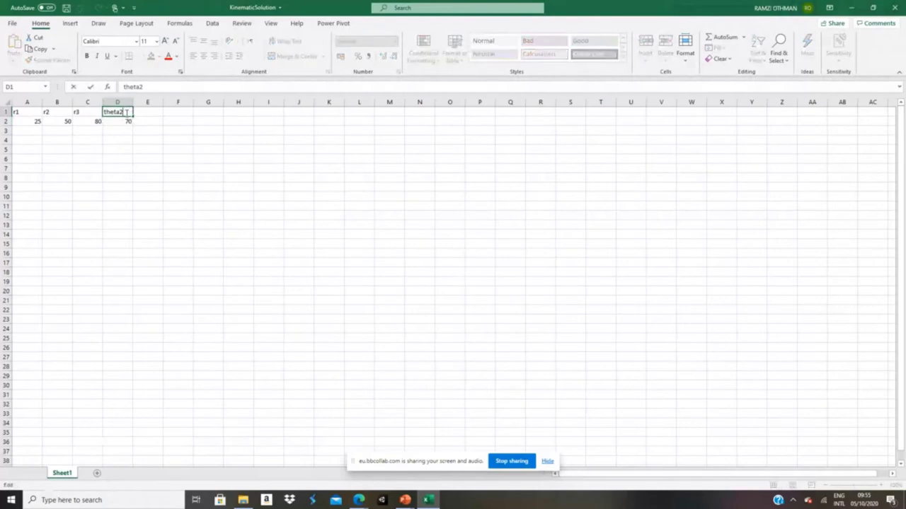
type("(")
type("r")
type(")")
type(")")
left_click(128, 113)
key("BackSpace")
type("deg")
left_click(188, 187)
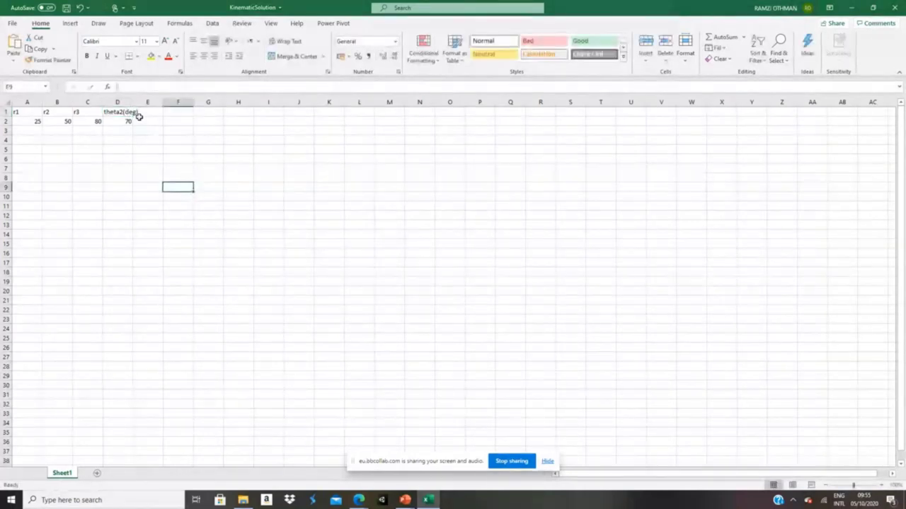
left_click_drag(132, 102, 147, 102)
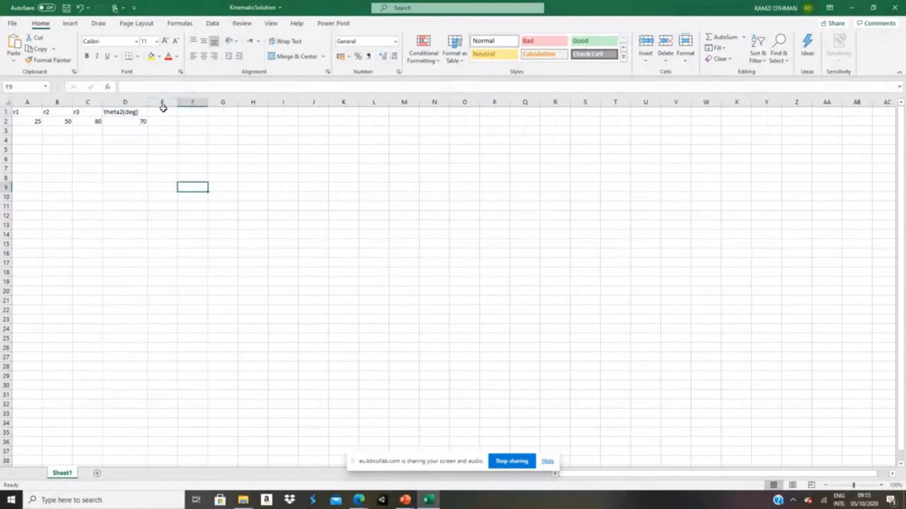
- Add the header theta2(rad) in E1 and widen column E to fit it
left_click(165, 113)
type("theta2(")
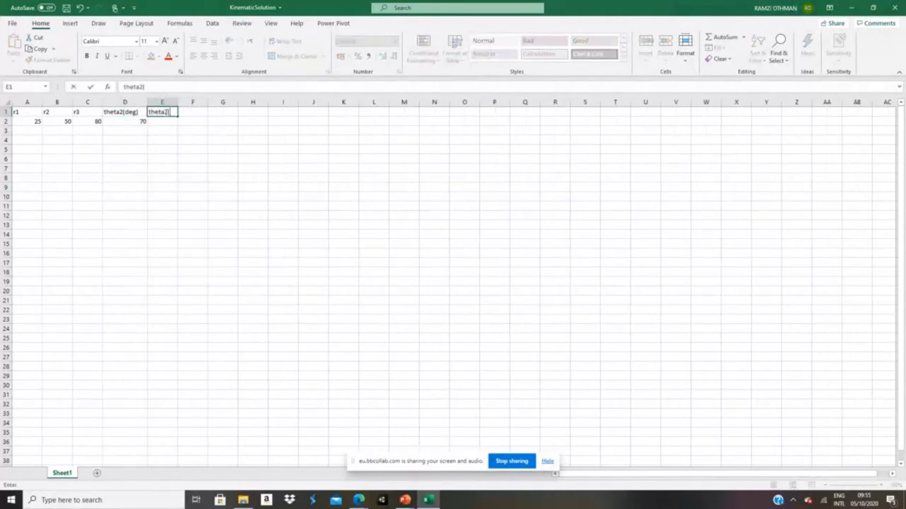
type("rad)")
left_click(201, 158)
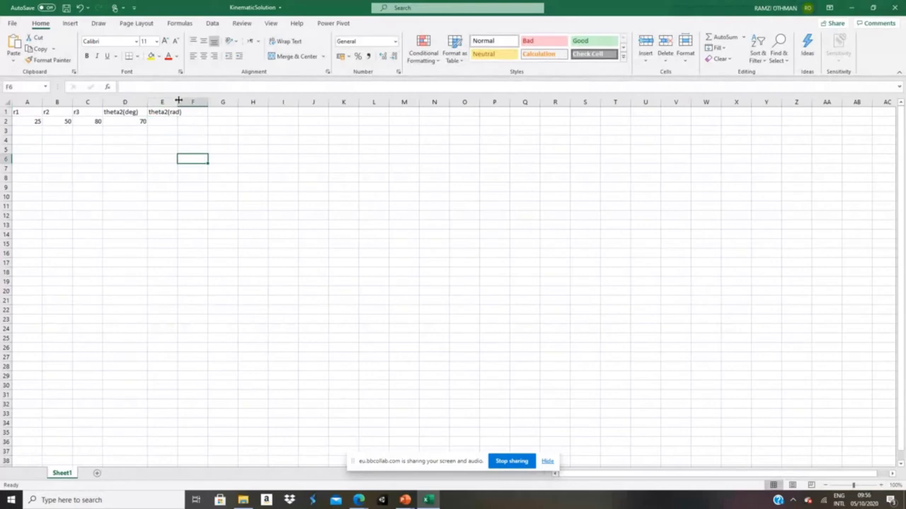
left_click_drag(178, 100, 188, 101)
- Convert theta2 to radians in E2 with the formula =D2*pi()/180
left_click(169, 122)
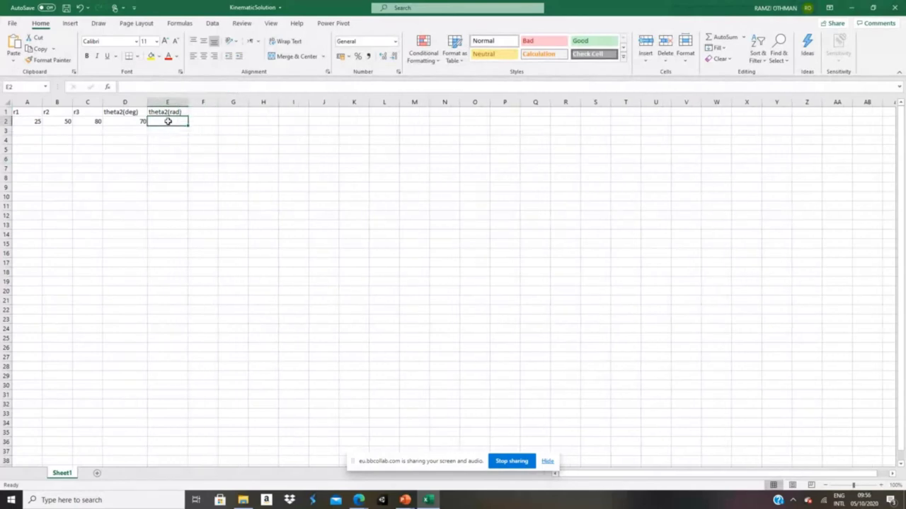
type("=")
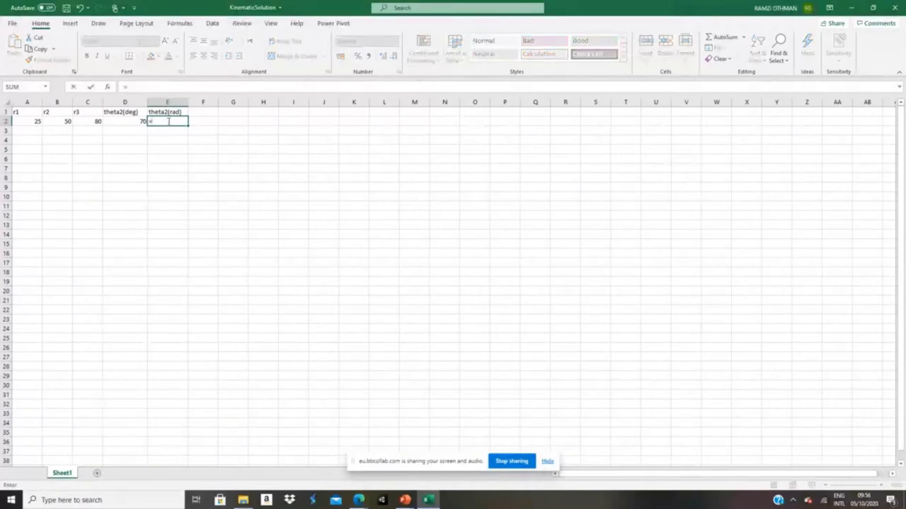
left_click(133, 120)
type("*")
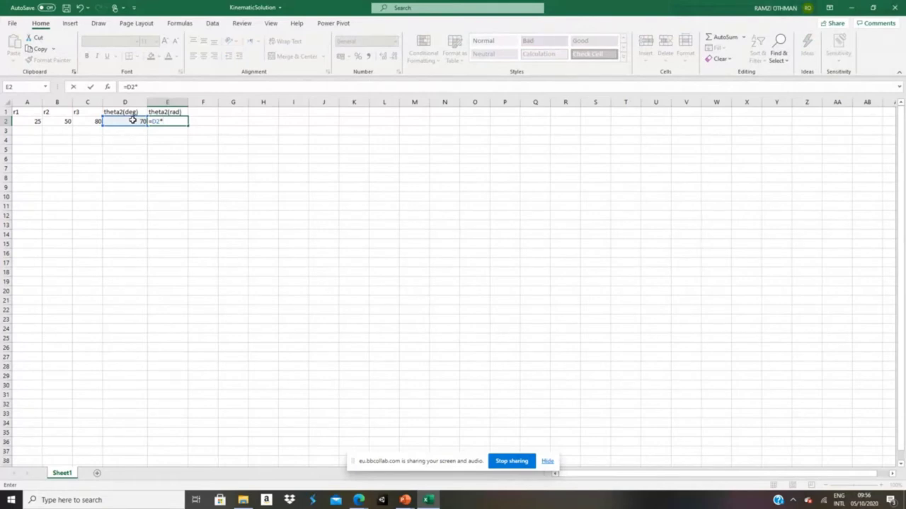
type("pi()")
key("BackSpace")
type(")/180")
key("Return")
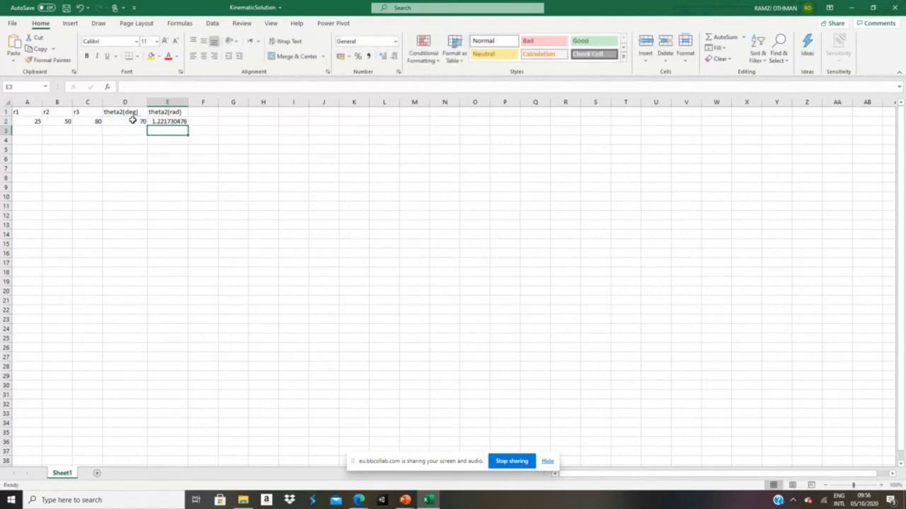
- Add the header theta3 in cell F1
left_click(207, 112)
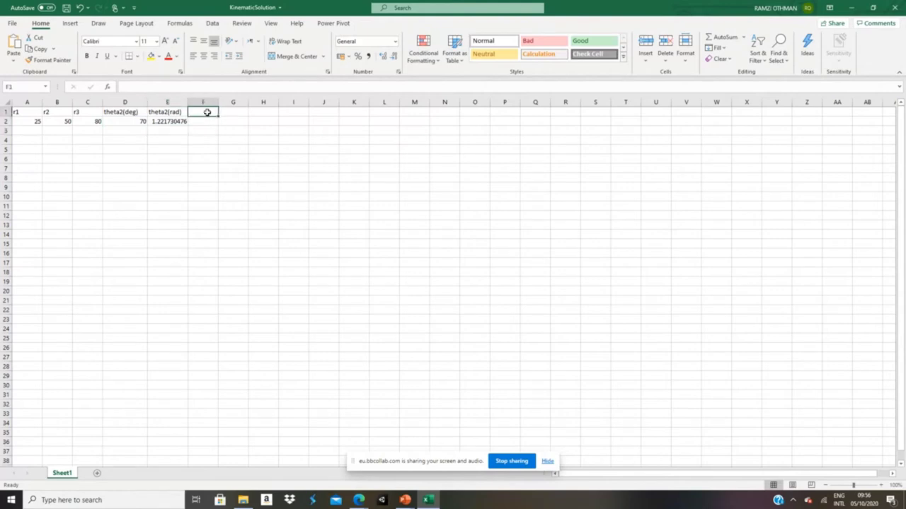
type("thet")
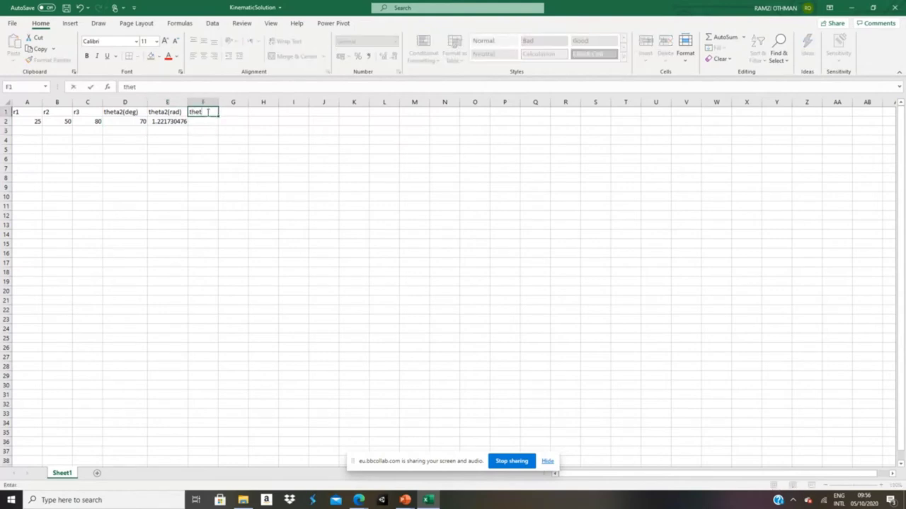
type("a3")
- Start an asin() formula in F2 and check the theta3 equation on the PowerPoint example slide before returning to Excel
left_click(210, 122)
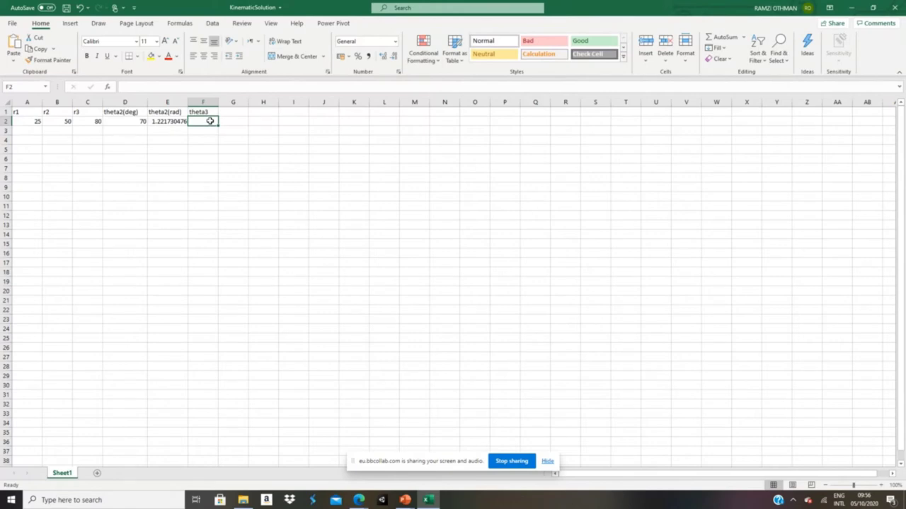
type("=as")
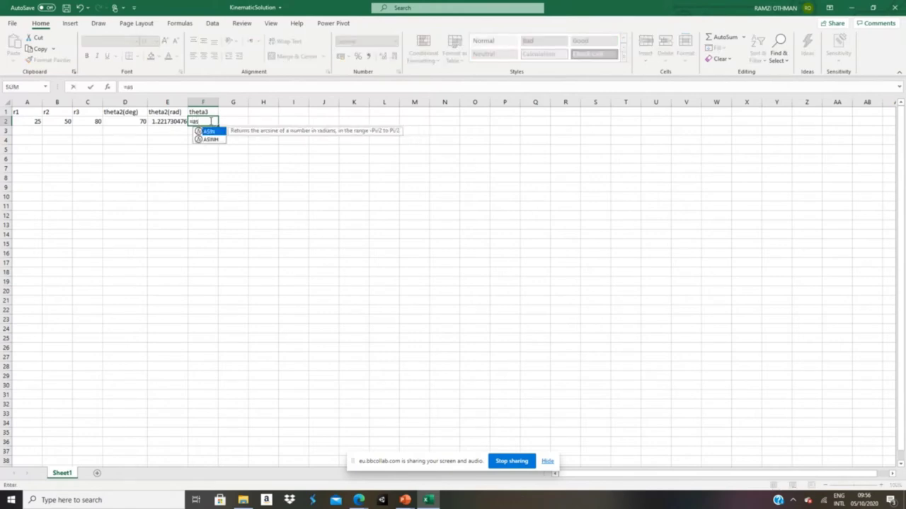
type("in()")
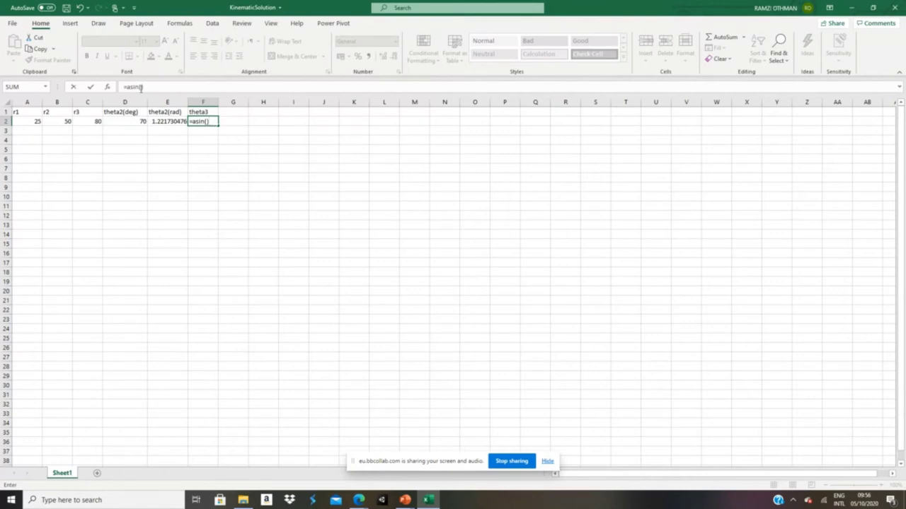
left_click(140, 87)
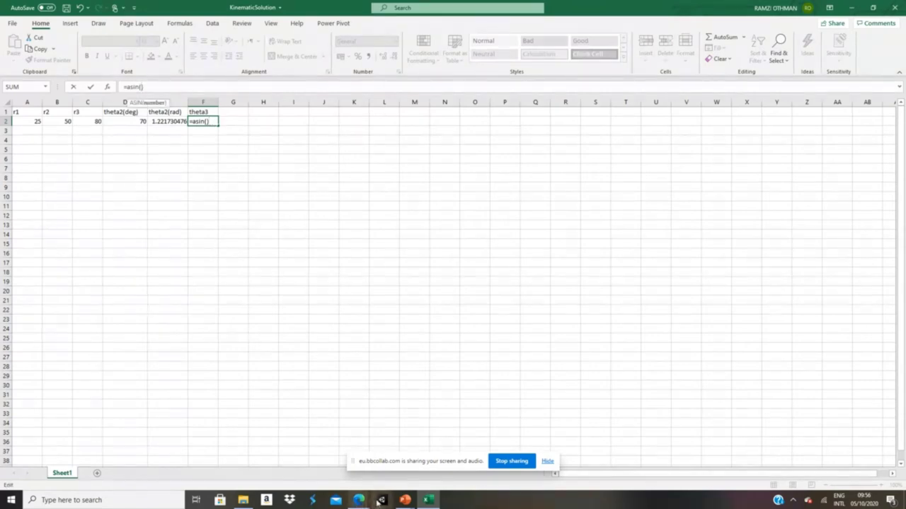
left_click(427, 501)
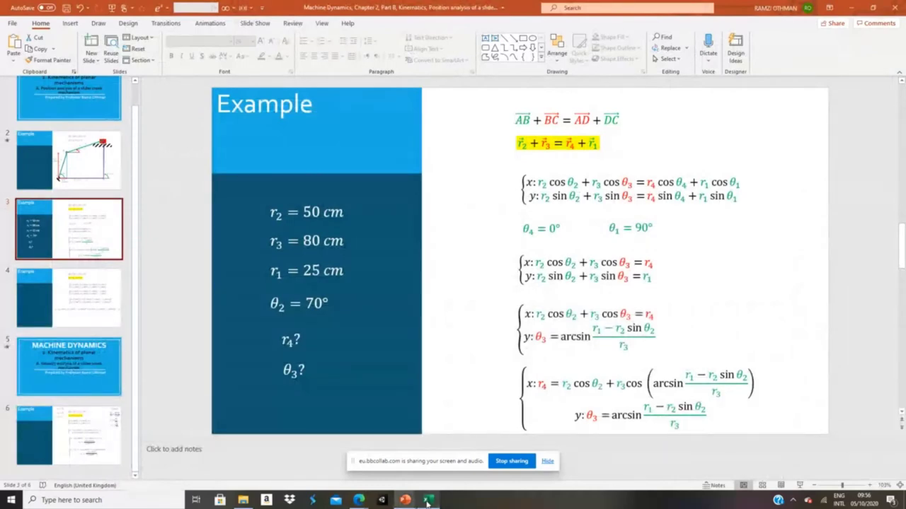
left_click(428, 501)
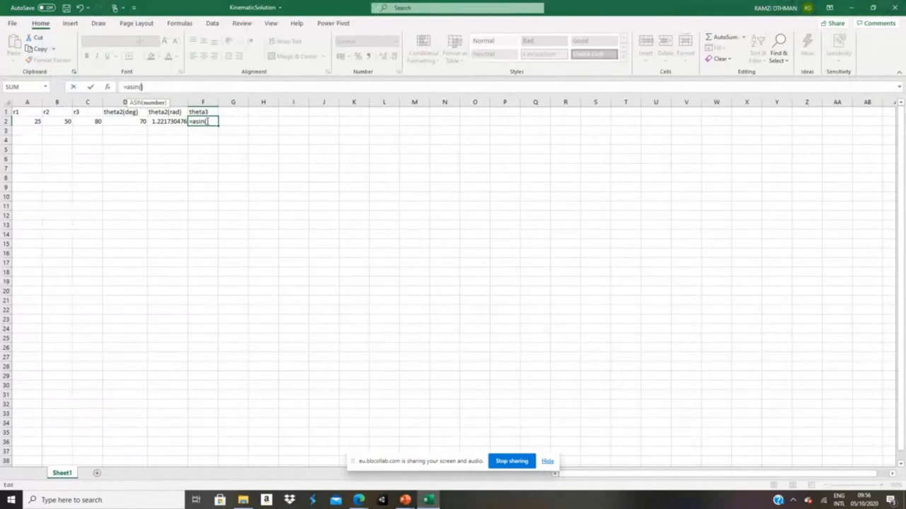
type(")")
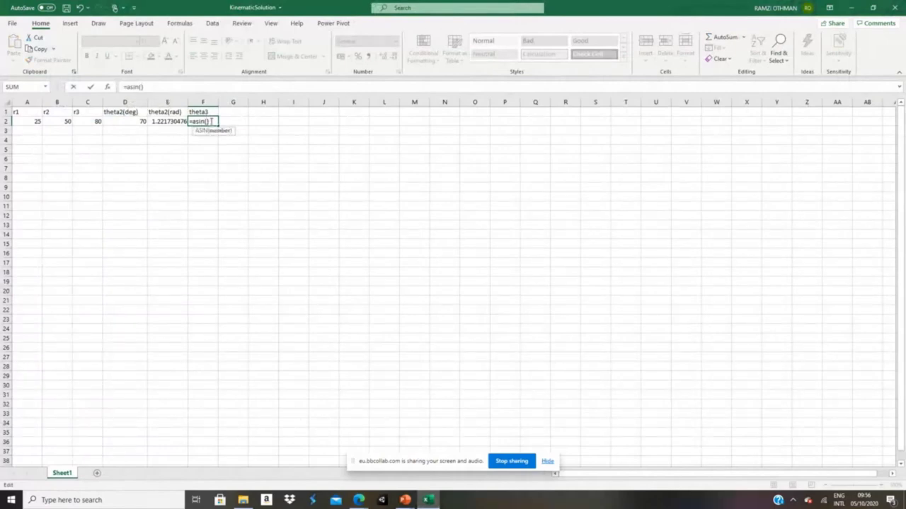
- Enter the numerator (A2-B2*sin(E2)) inside the asin function in F2, referencing r1, r2 and theta2 in radians
type("(")
left_click(31, 121)
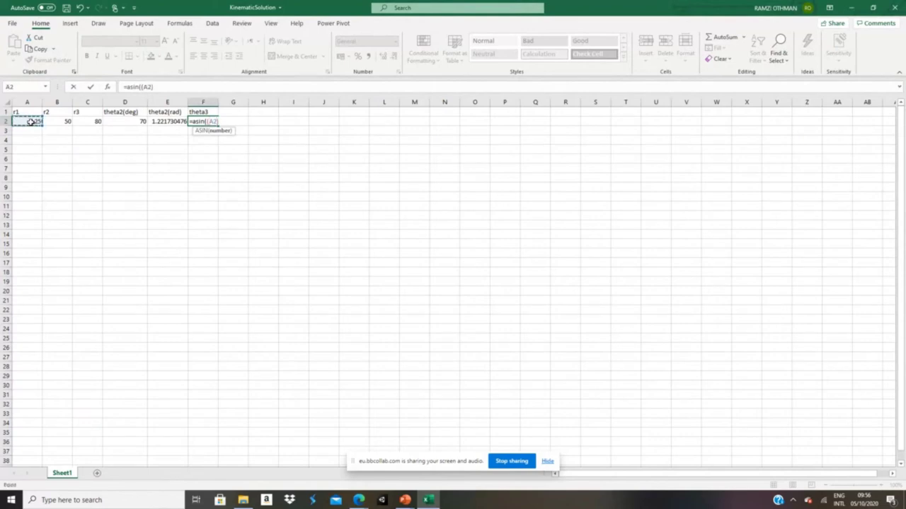
type("-")
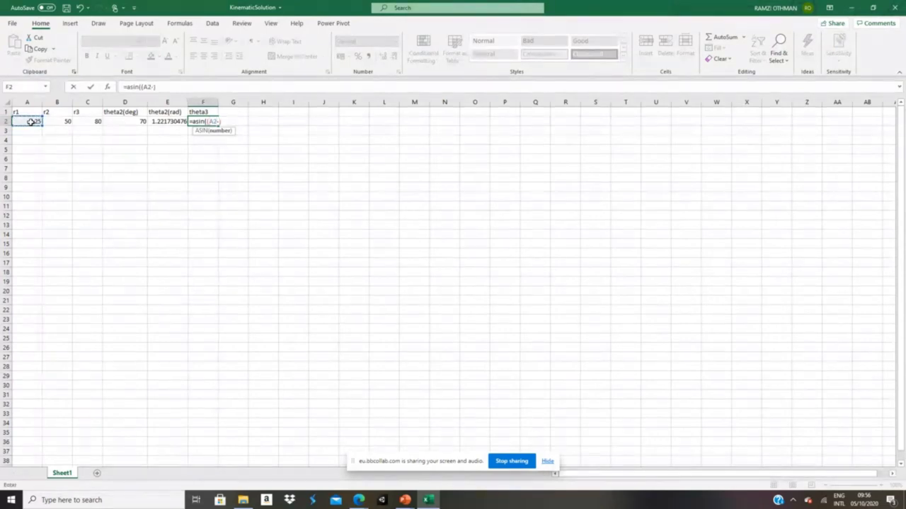
left_click(66, 121)
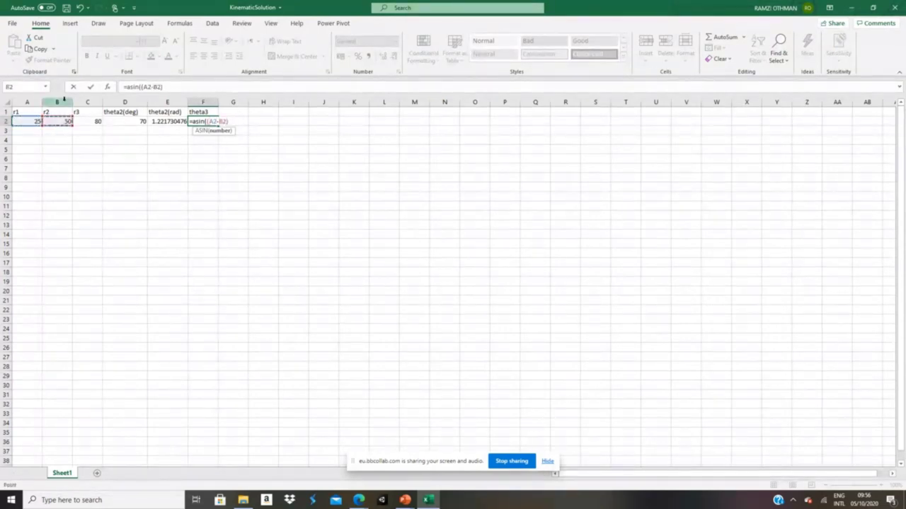
type("*sin(")
left_click(239, 121)
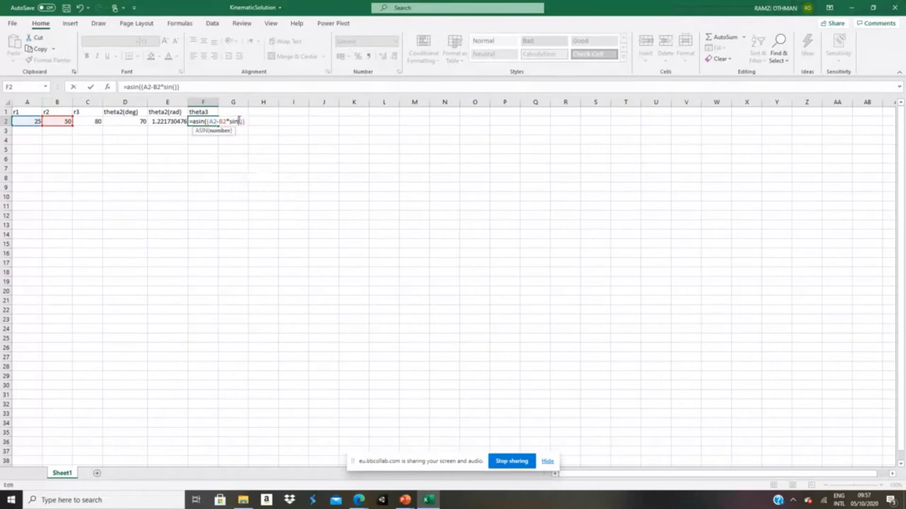
key("Left")
key("Left")
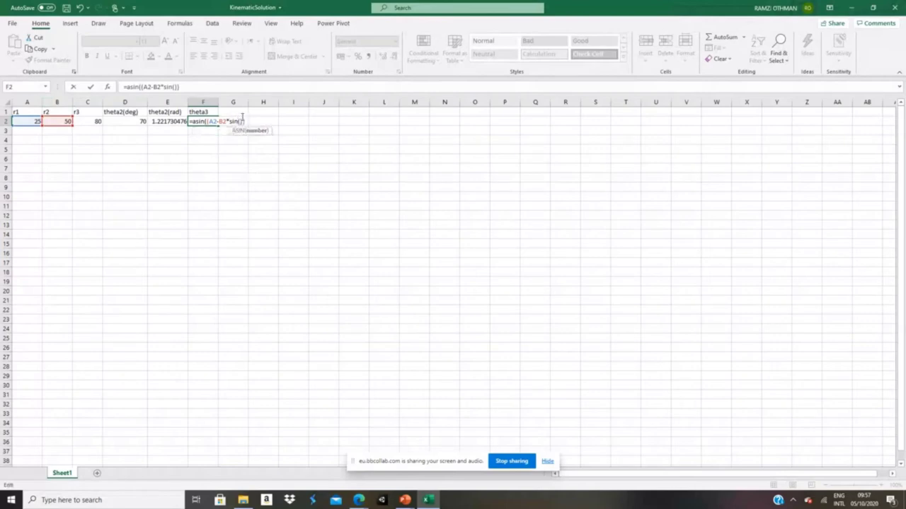
left_click(162, 122)
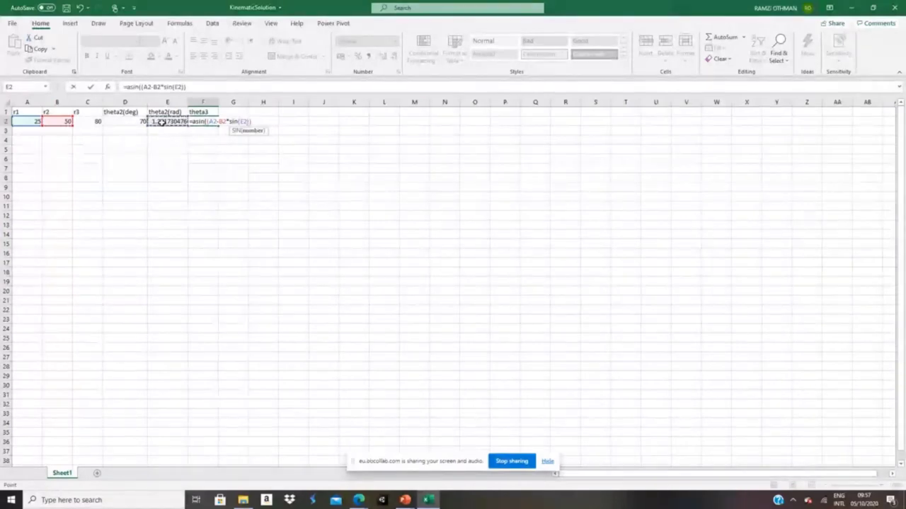
- Divide the numerator by r3 in C2 to complete the F2 formula =asin((A2-B2*sin(E2))/C2)
left_click(185, 86)
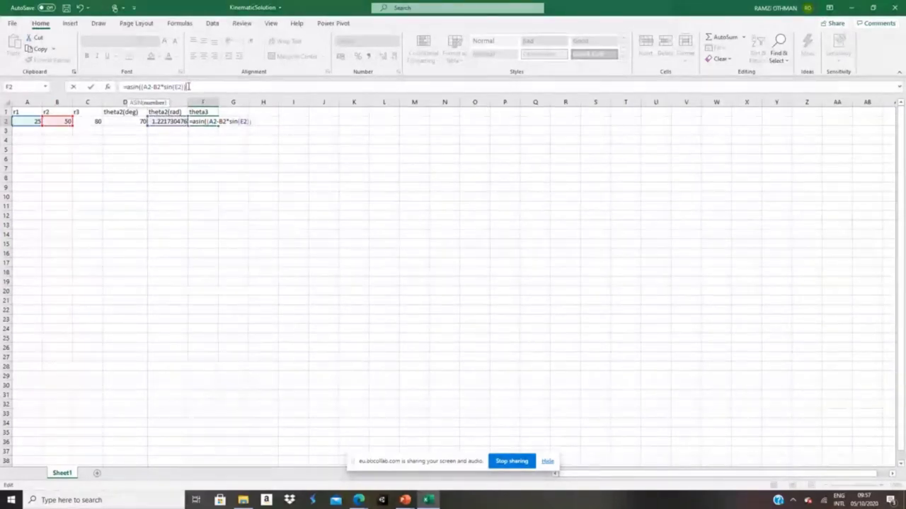
type("/")
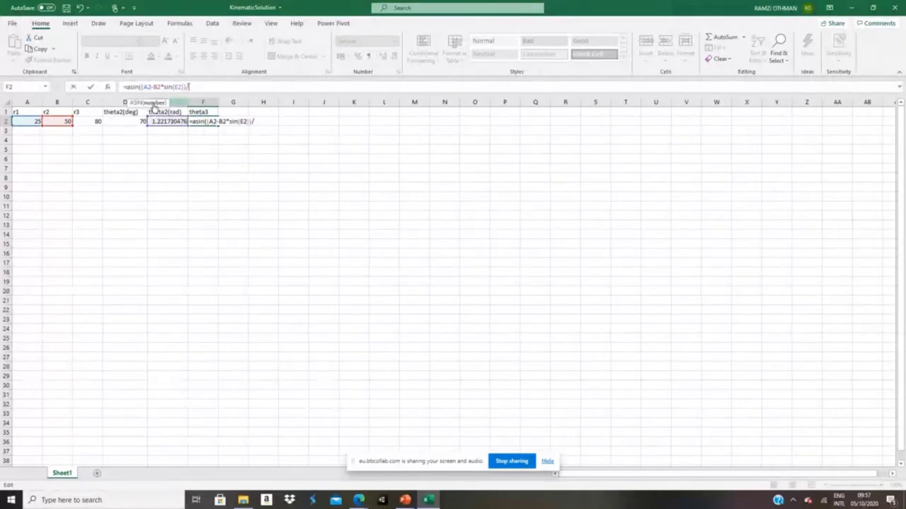
left_click(95, 122)
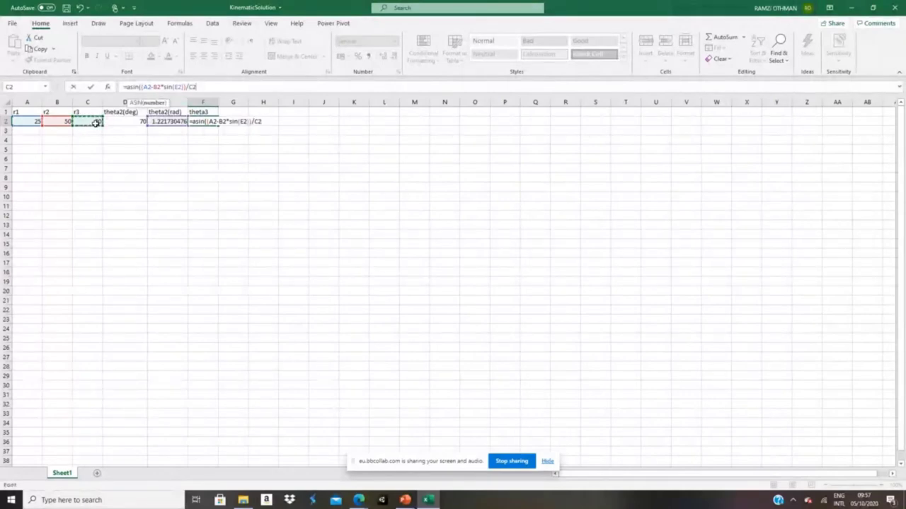
type(")")
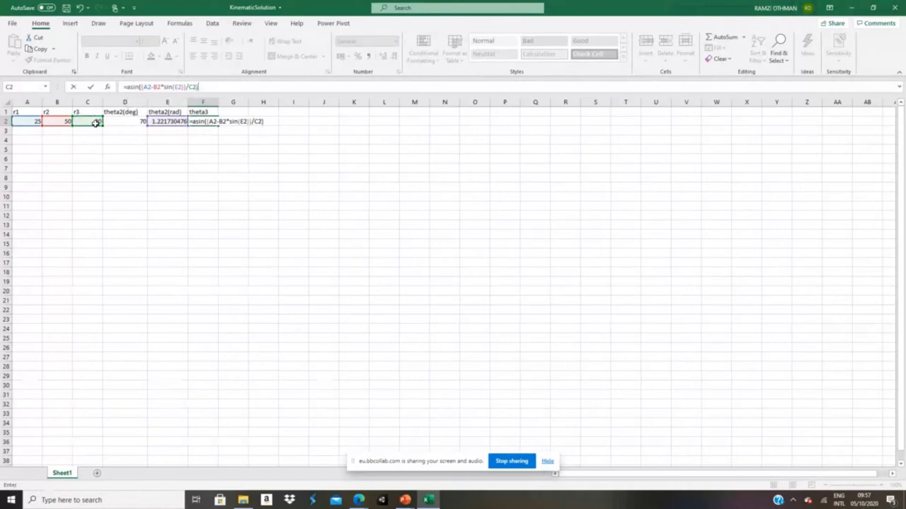
key("Return")
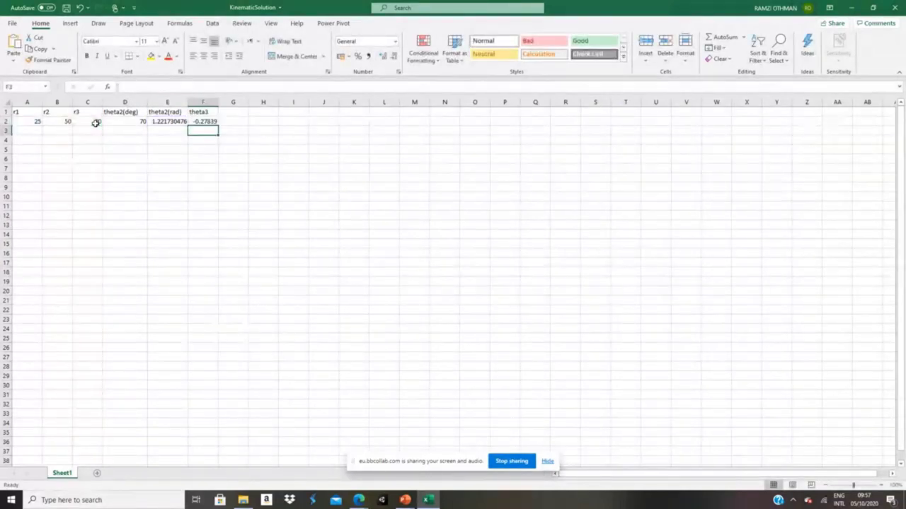
- Change the F1 header to theta3 (rad) and widen column F to fit it
left_click(210, 111)
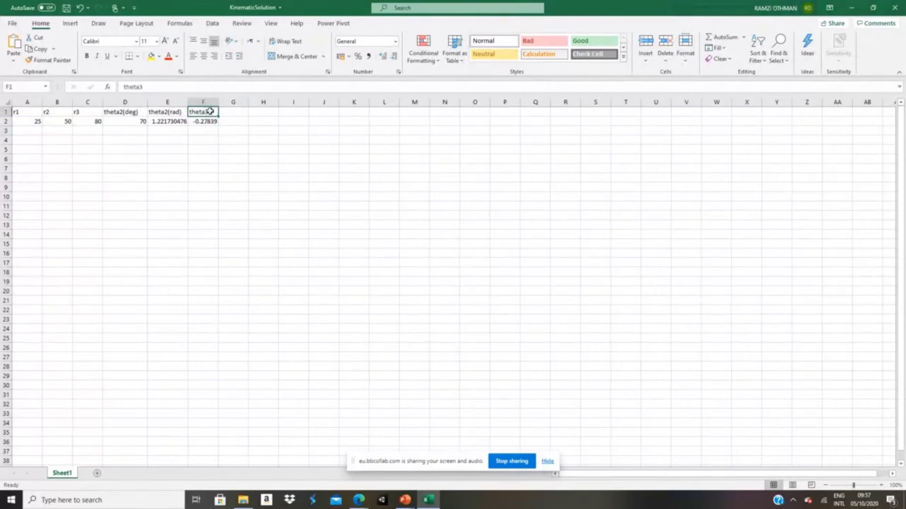
double_click(210, 111)
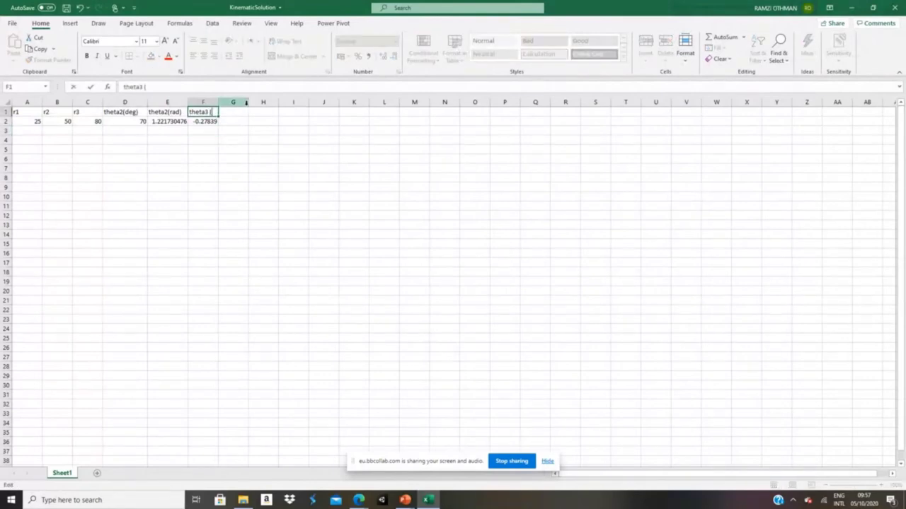
type("(rad)")
key("Return")
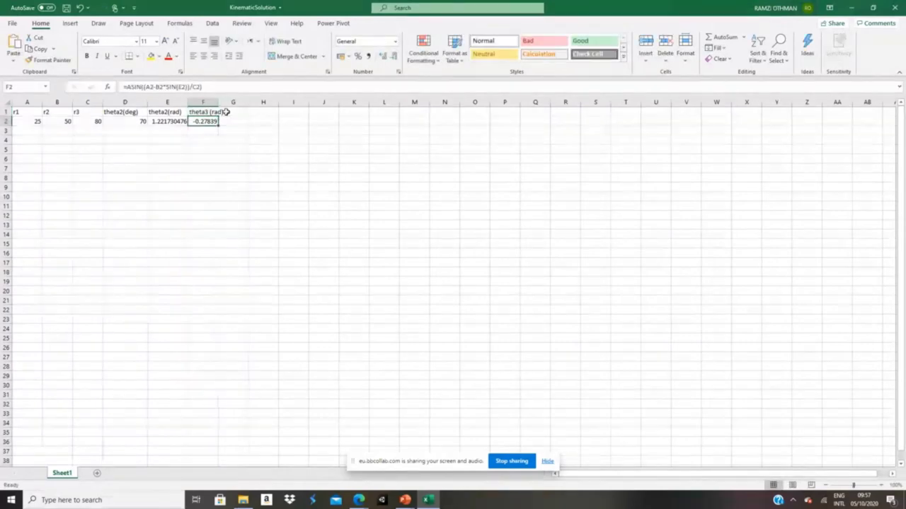
left_click_drag(219, 103, 226, 102)
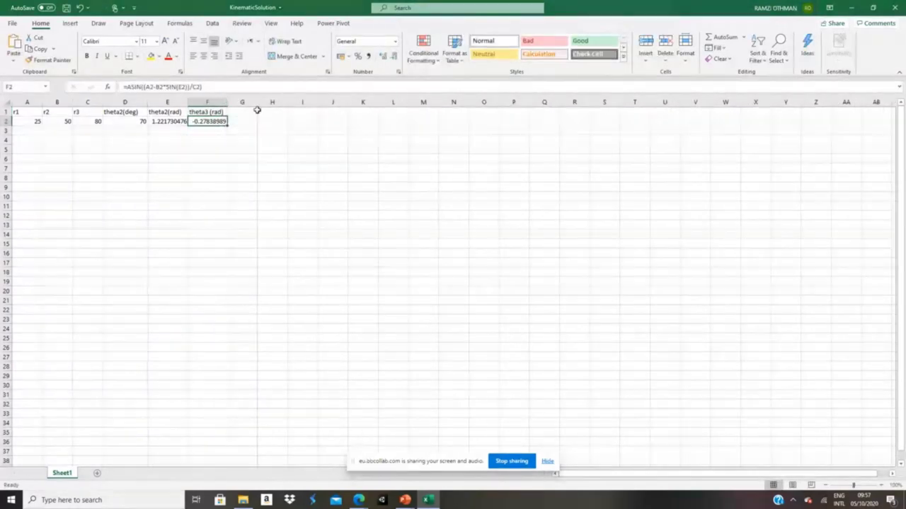
- Add the header theta3(deg) in cell G1
left_click(251, 113)
type("th")
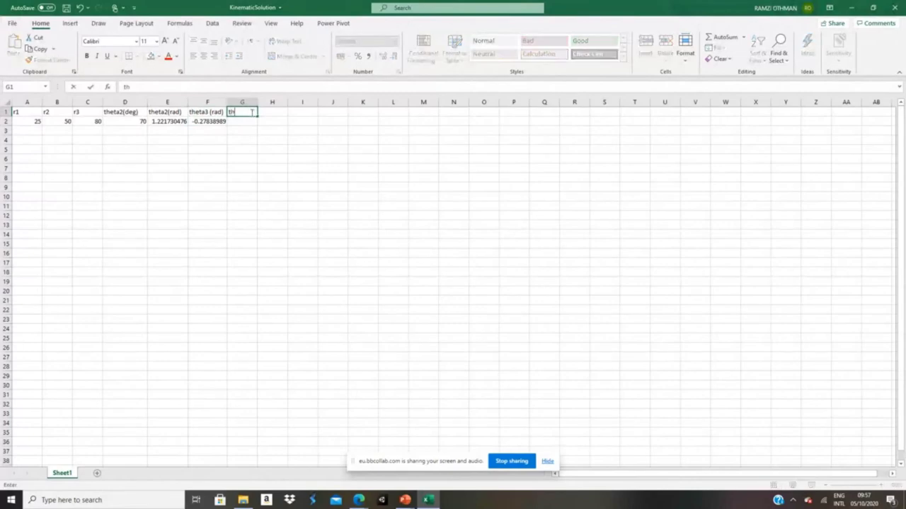
type("eta3(deg)")
key("Return")
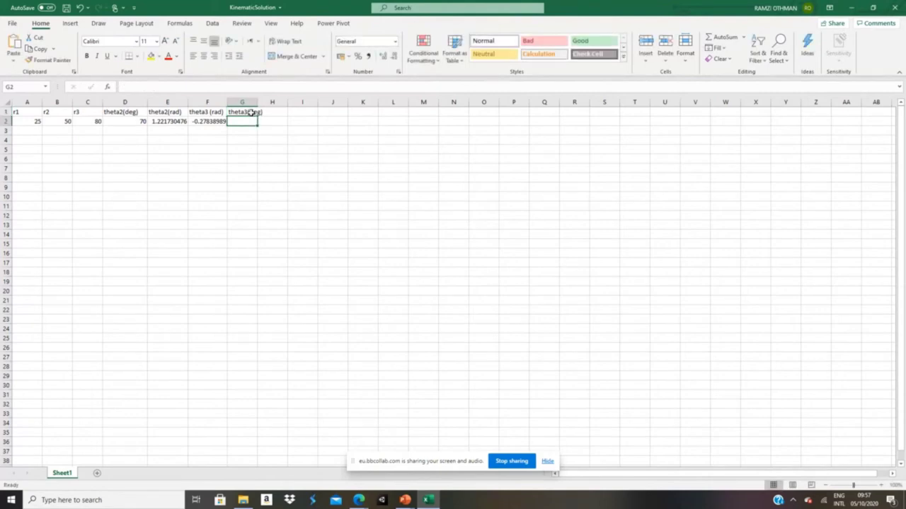
- Convert theta3 to degrees in G2 by multiplying F2 by 180/pi
type("=")
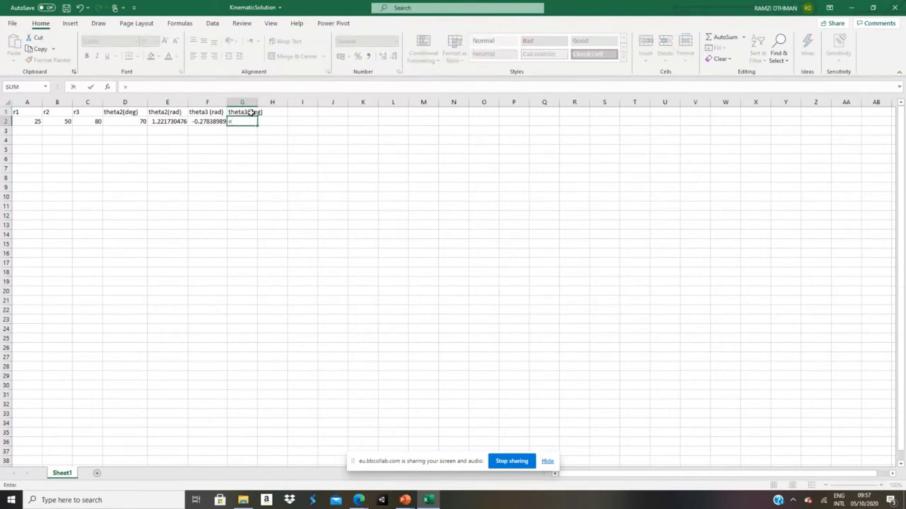
left_click(205, 122)
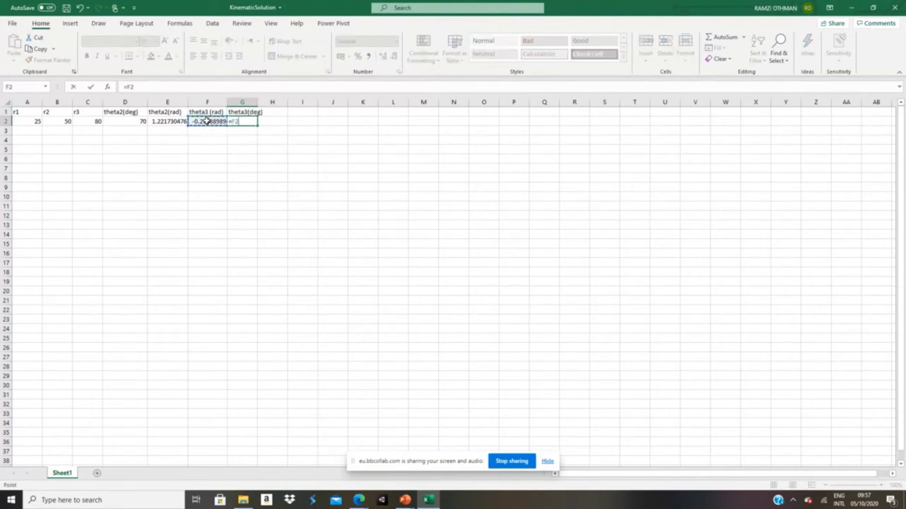
type("*180/pi")
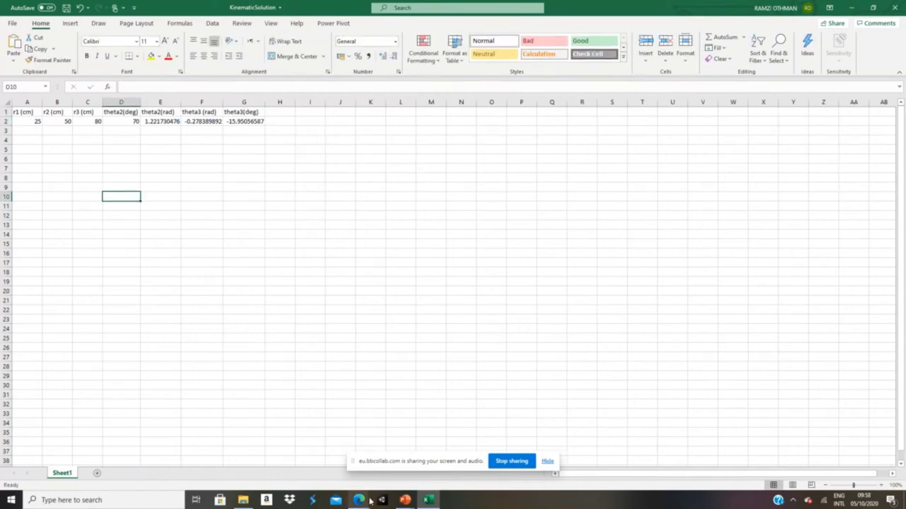
- Check the r4 equation on the PowerPoint example slide and add the header r4 (cm) in H1 of the Excel sheet
mouse_move(405, 500)
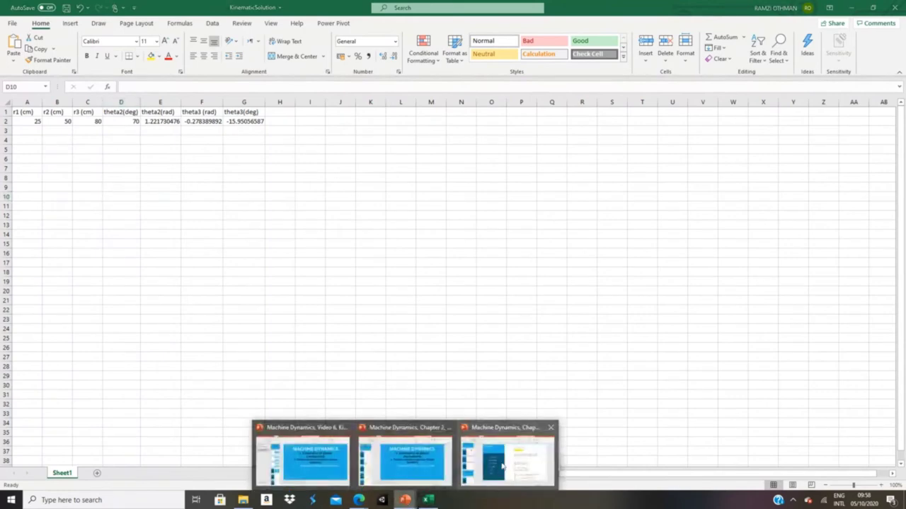
left_click(504, 464)
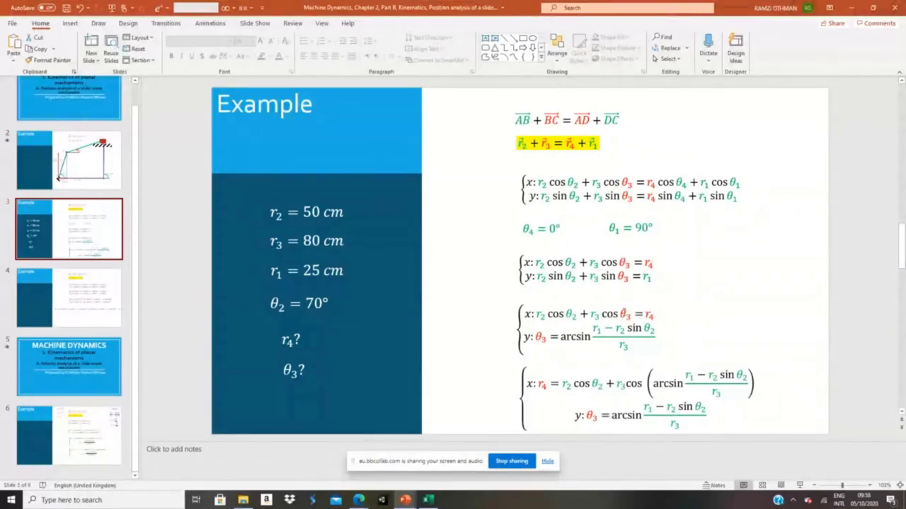
left_click(429, 500)
left_click(281, 111)
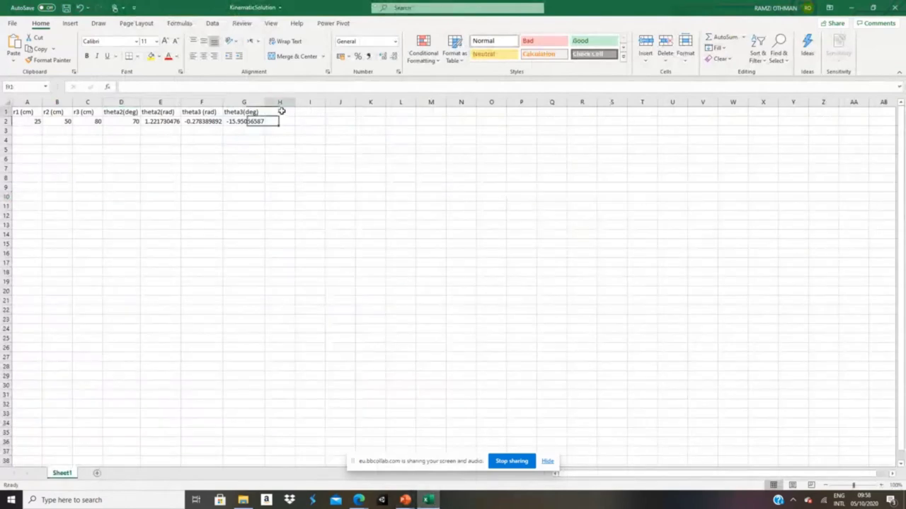
type("r")
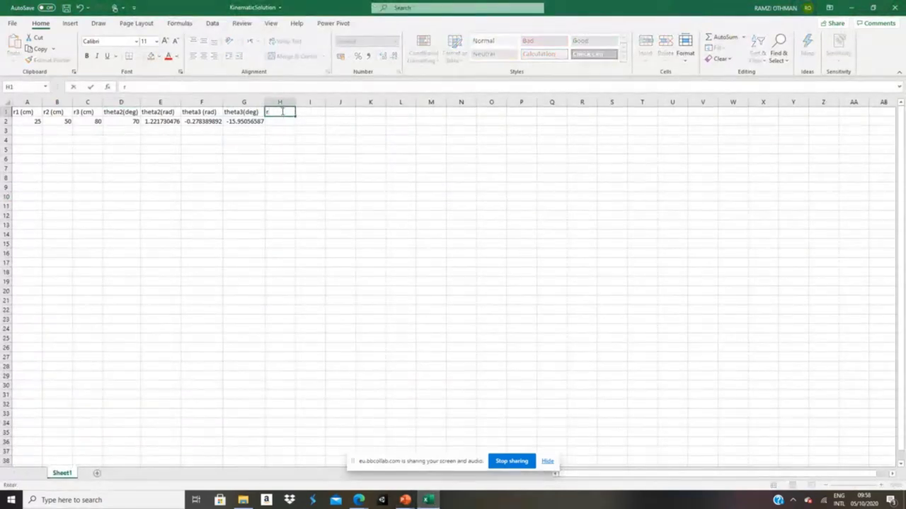
type("4 (cm")
key("Return")
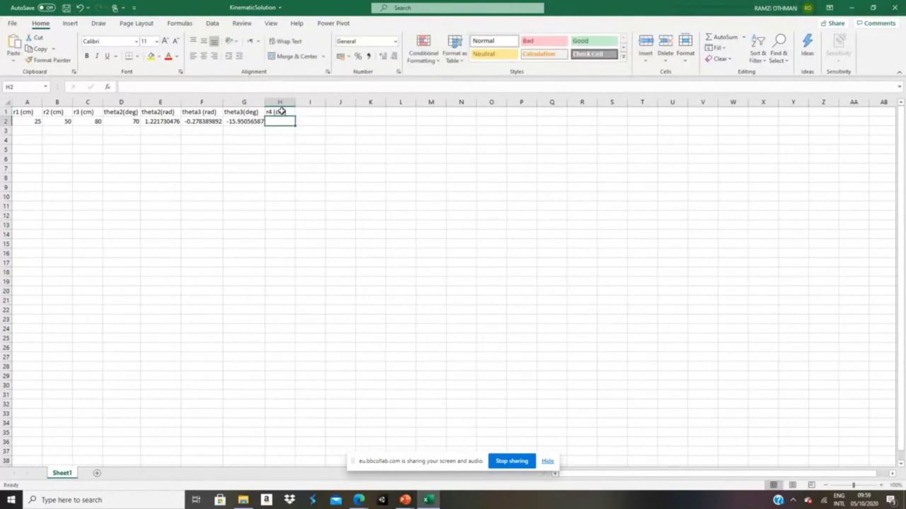
- Calculate r4 in H2 with the formula =B2*cos(E2)+C2*cos(F2)
type("=")
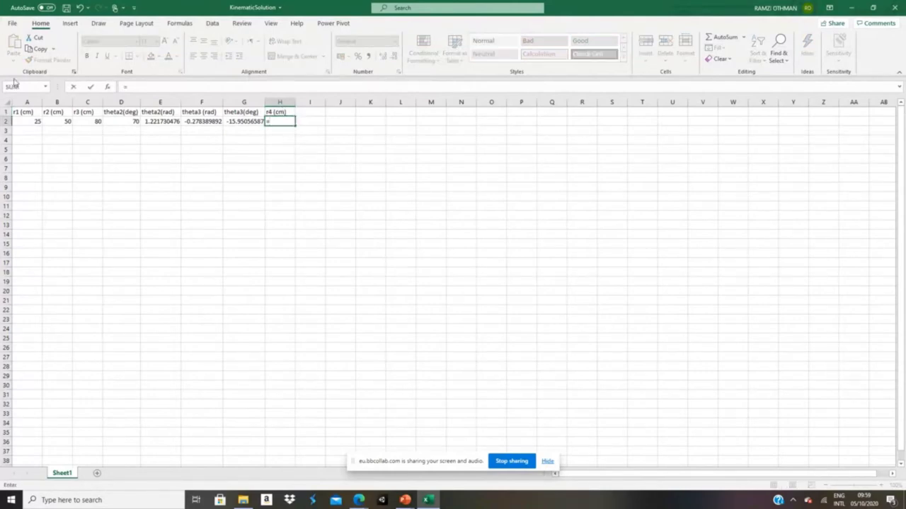
left_click(55, 121)
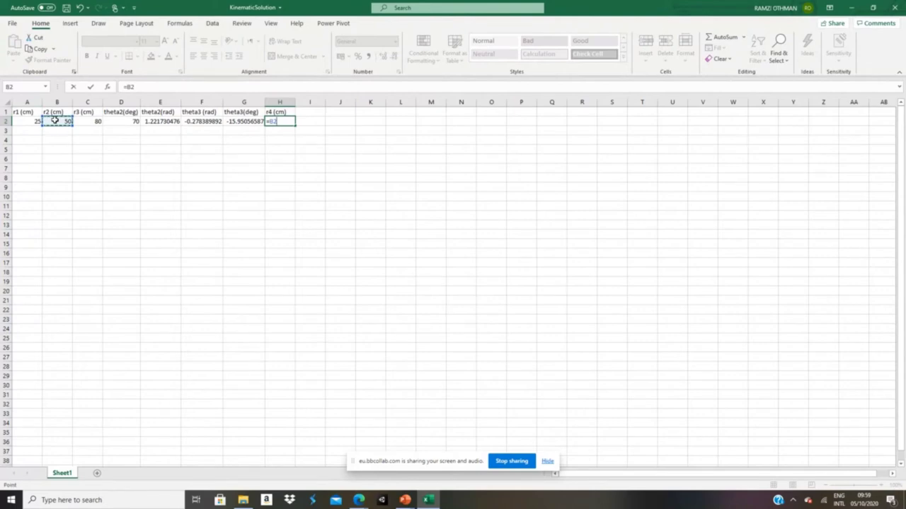
type("*cos(")
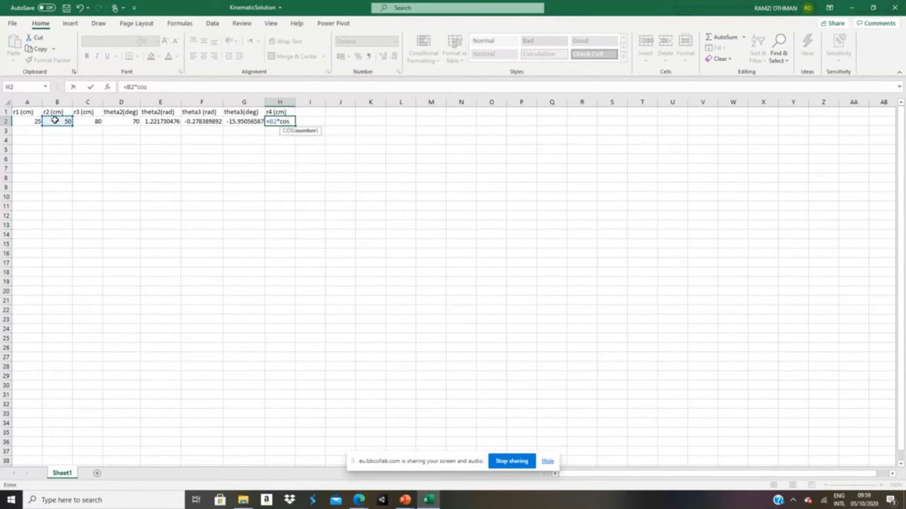
left_click(162, 121)
type(")+")
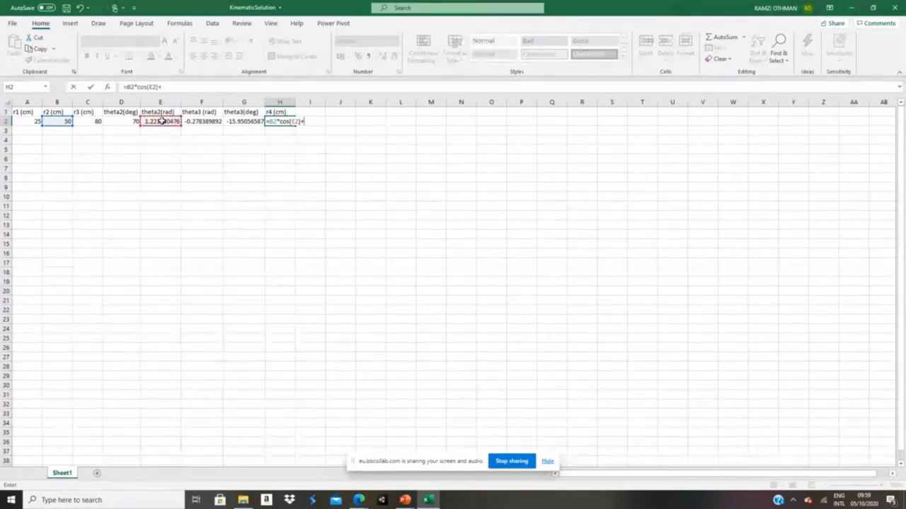
left_click(90, 122)
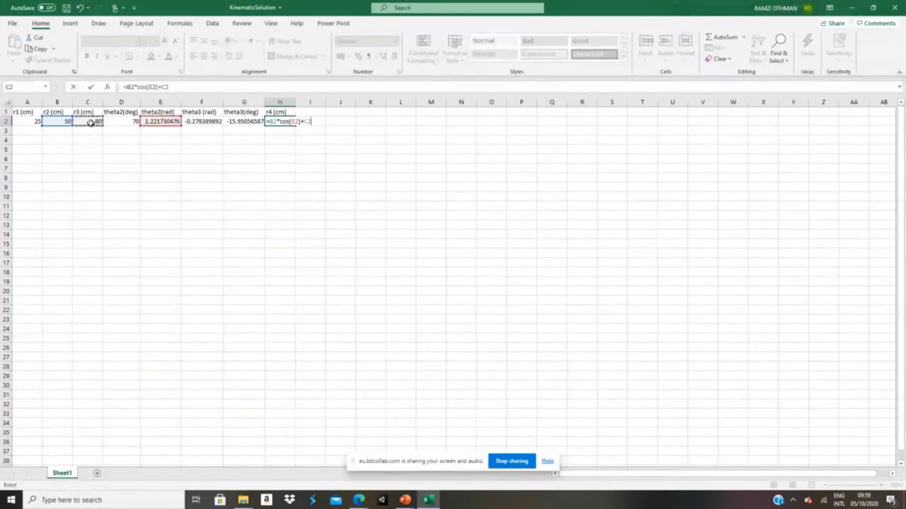
type("*cos(")
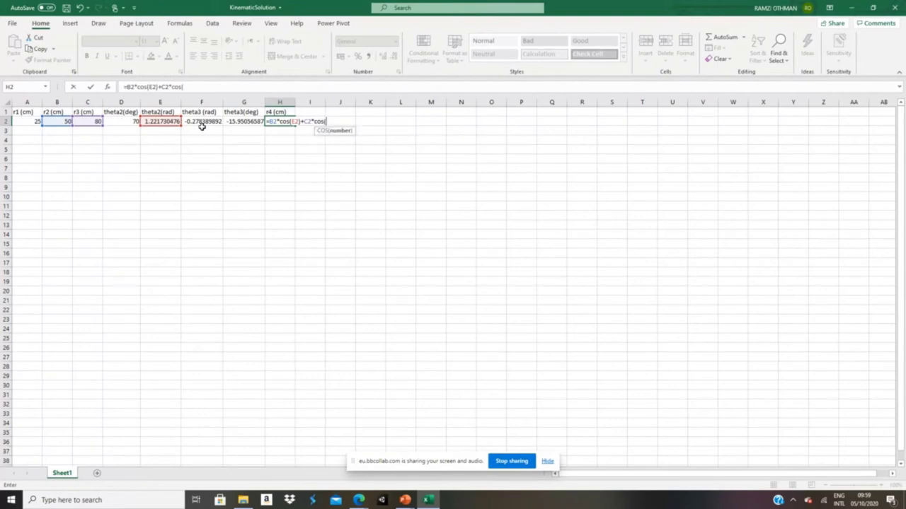
left_click(208, 121)
type(")")
key("Return")
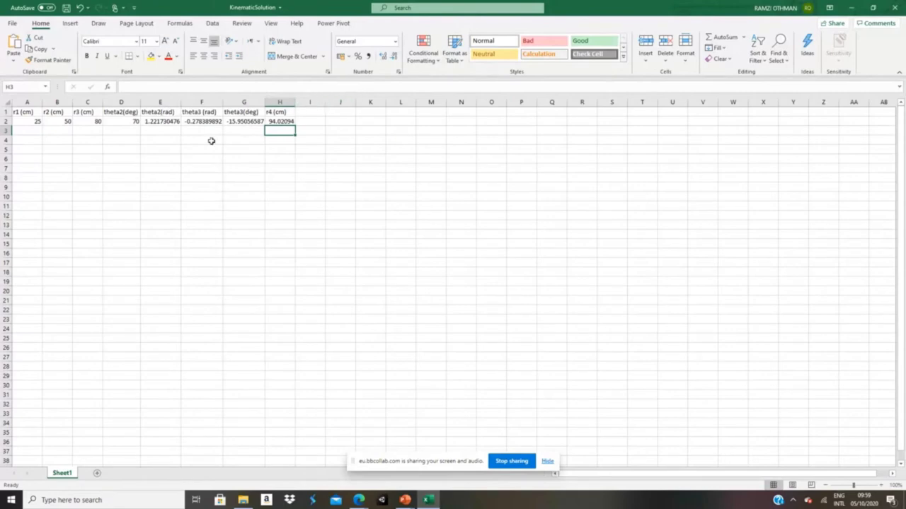
- Format the calculated values in E2:H2 to show two decimal places
left_click(153, 122)
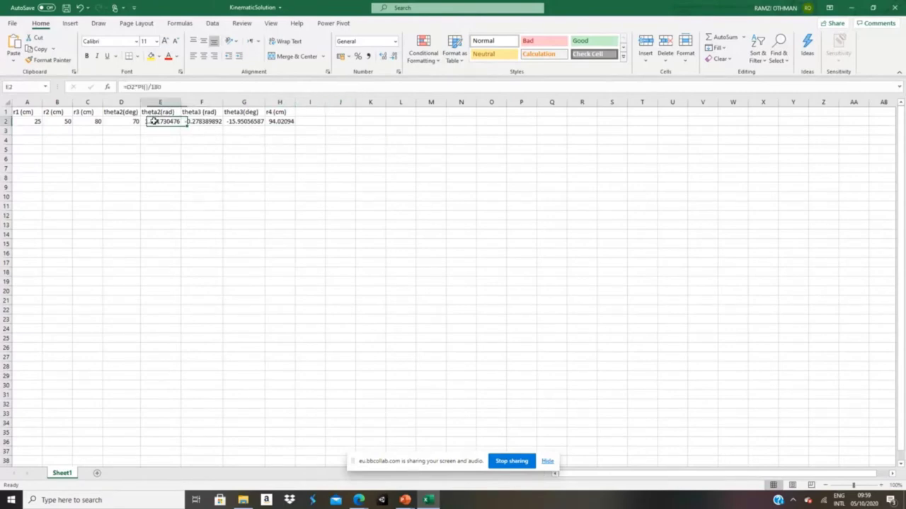
left_click_drag(153, 122, 272, 121)
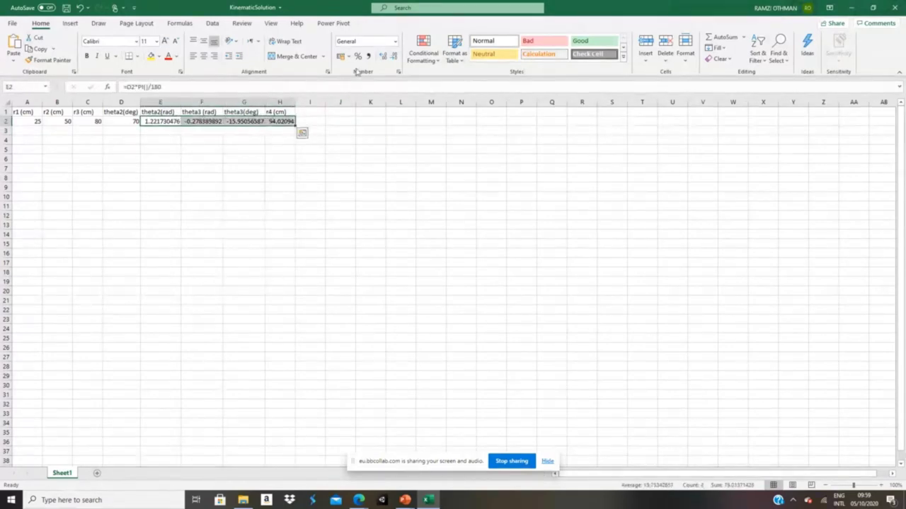
left_click(394, 57)
left_click(394, 57)
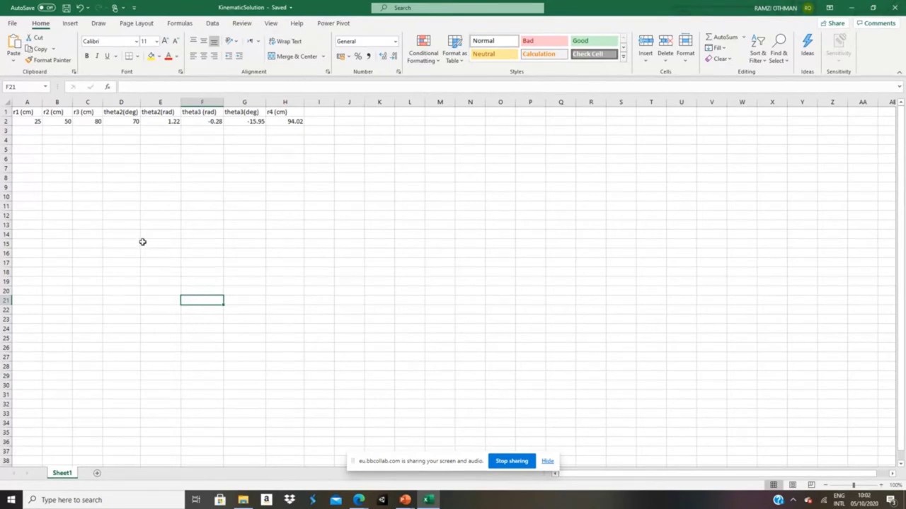
- Copy the r1, r2 and r3 values from A2:C2 down to row 20
left_click(123, 121)
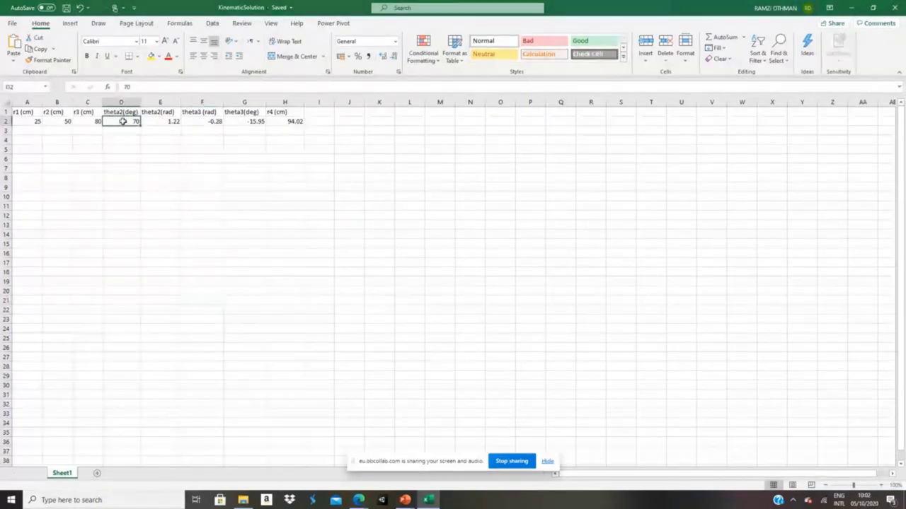
left_click_drag(26, 122, 78, 123)
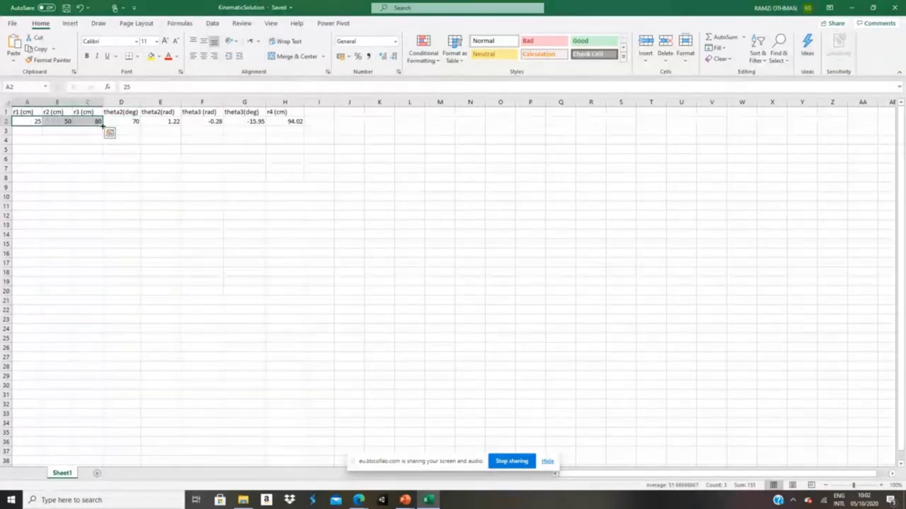
left_click_drag(102, 125, 82, 295)
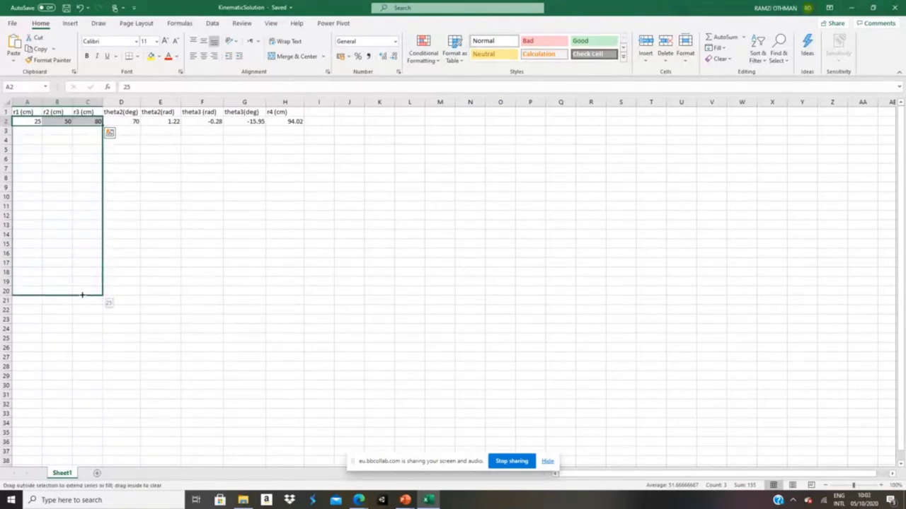
left_click_drag(82, 297, 80, 297)
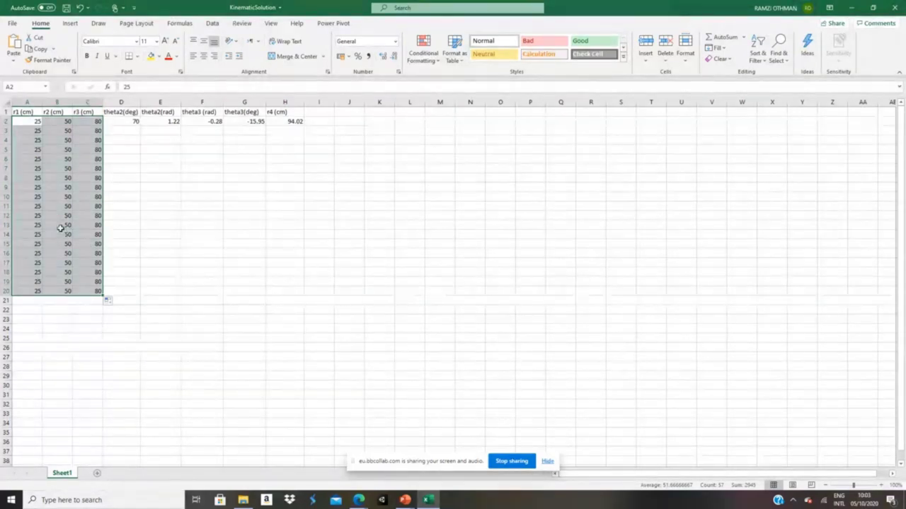
- Fill theta2(deg) in D2:D38 with 0 to 360 in steps of 10 and extend the r1, r2 and r3 values to row 38
left_click(133, 179)
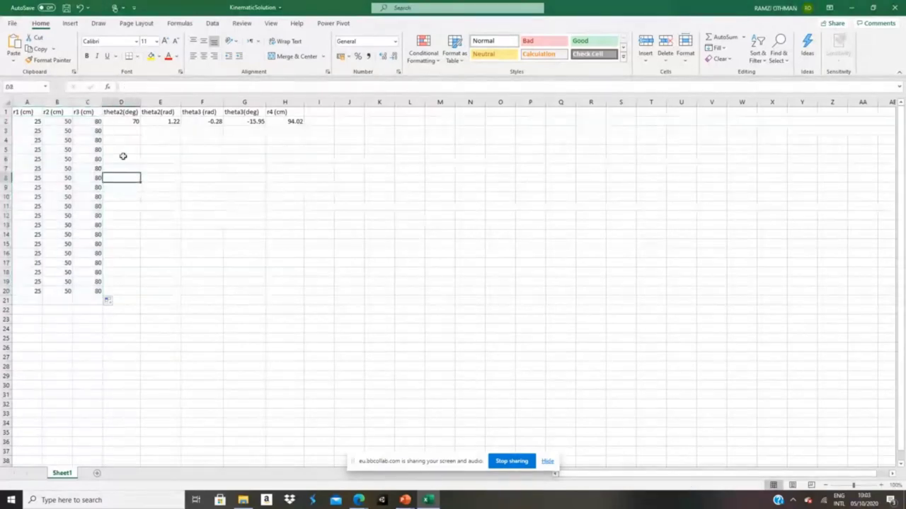
left_click(126, 124)
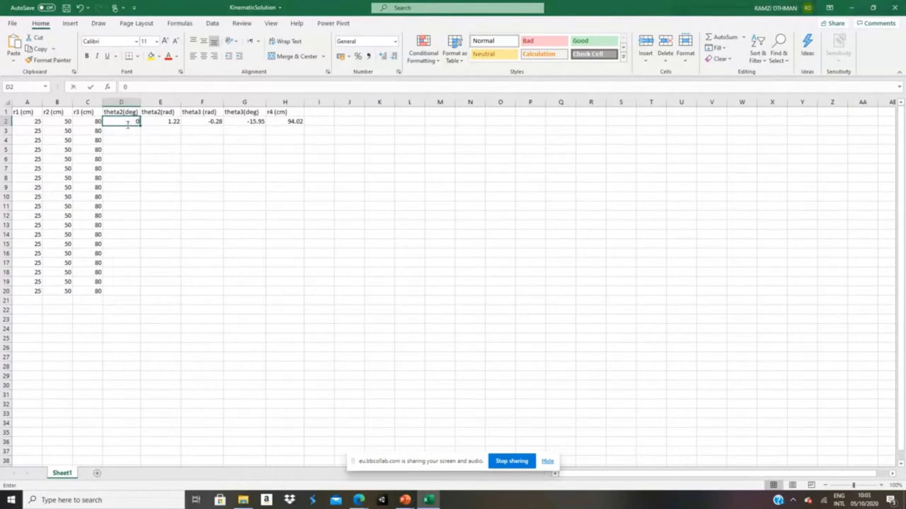
type("0")
key("Return")
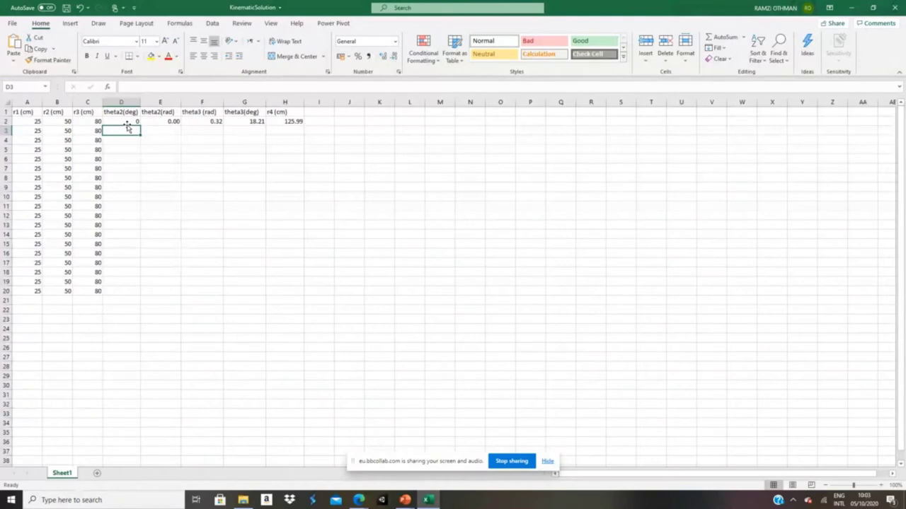
type("10")
key("Return")
left_click_drag(126, 125, 112, 463)
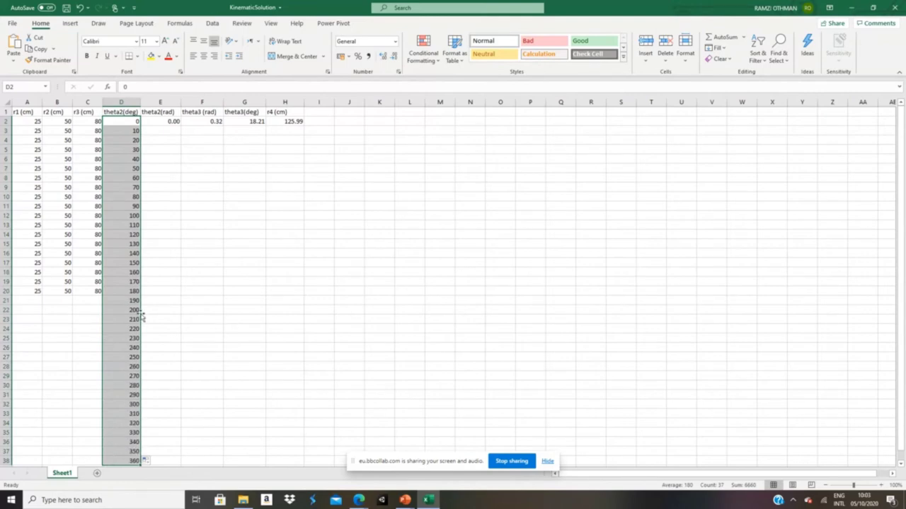
left_click_drag(32, 291, 98, 461)
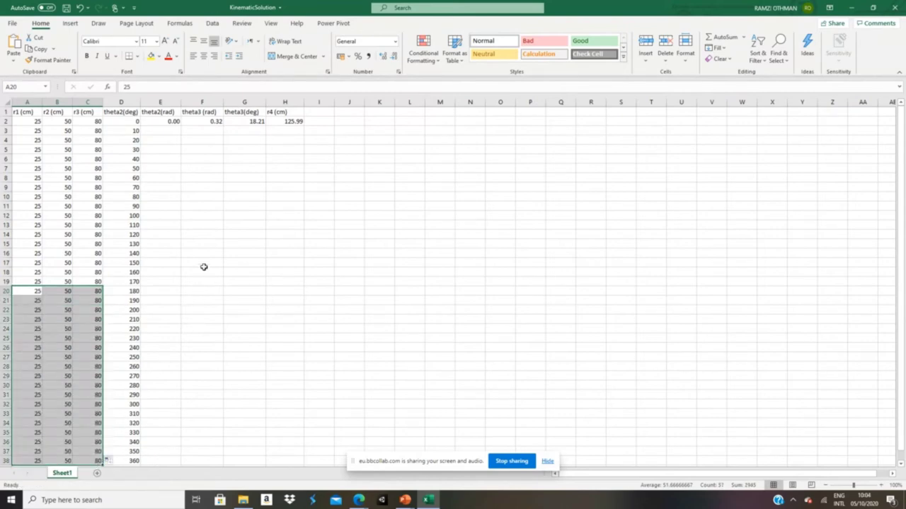
- Fill the theta2(rad), theta3 (rad), theta3(deg) and r4 formulas from row 2 down to row 38
left_click(172, 121)
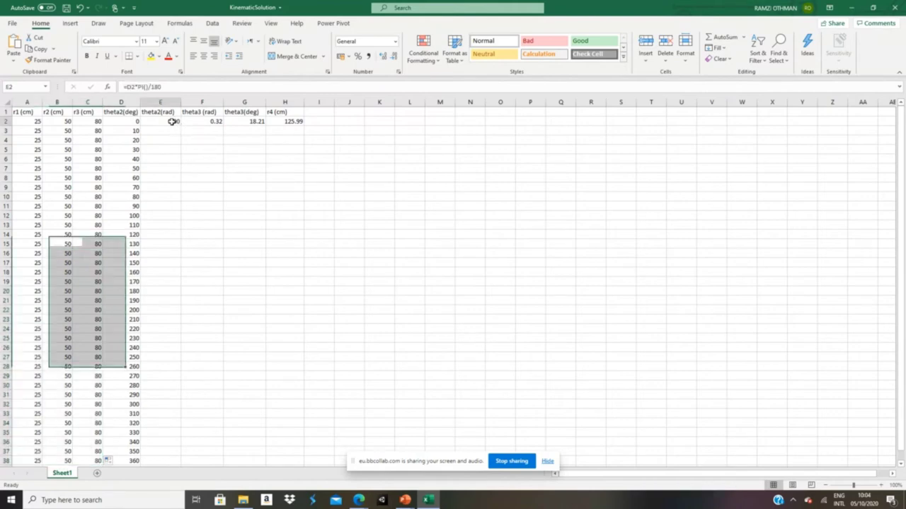
double_click(180, 125)
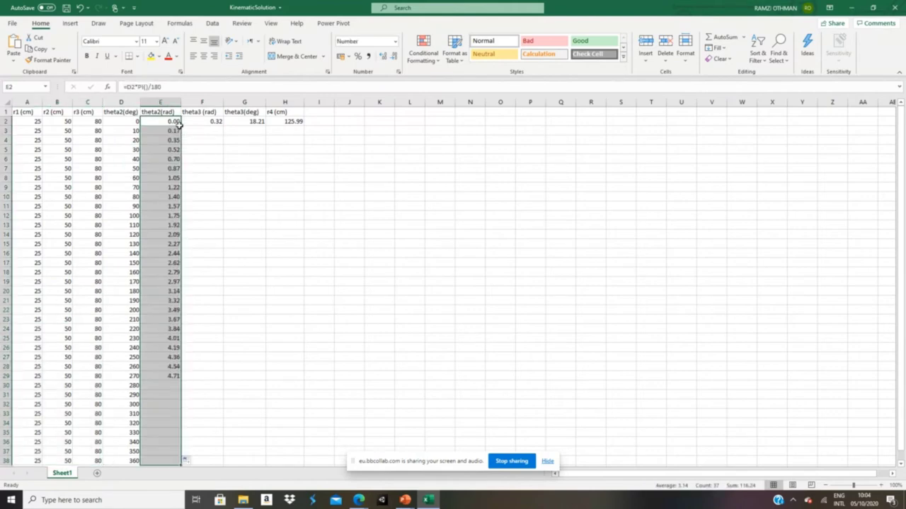
left_click(199, 125)
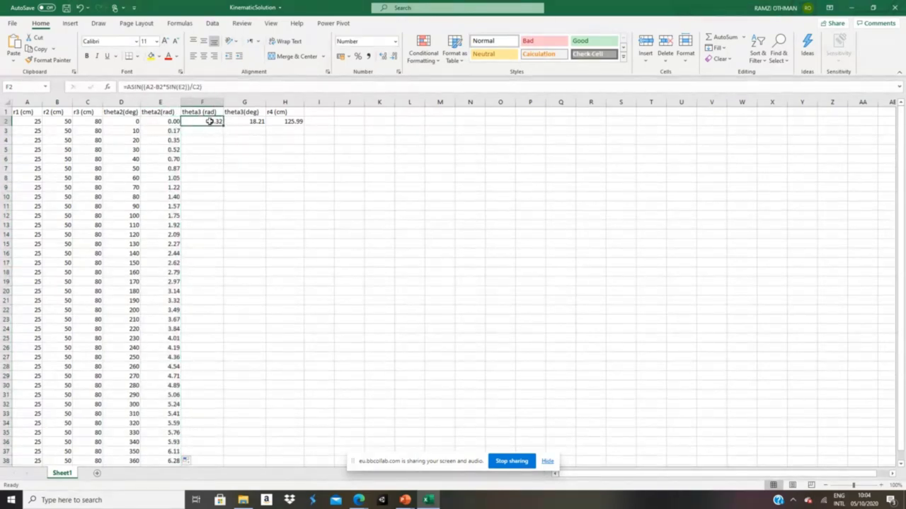
left_click_drag(211, 122, 285, 121)
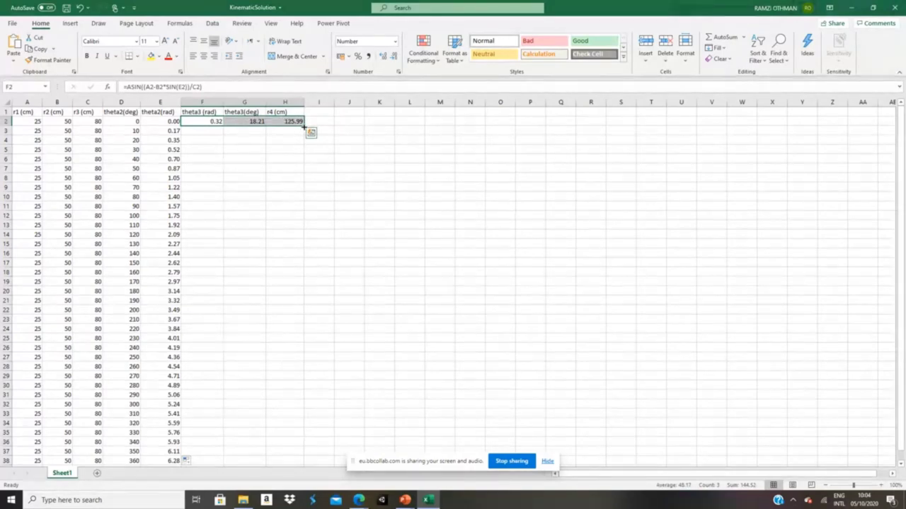
double_click(304, 126)
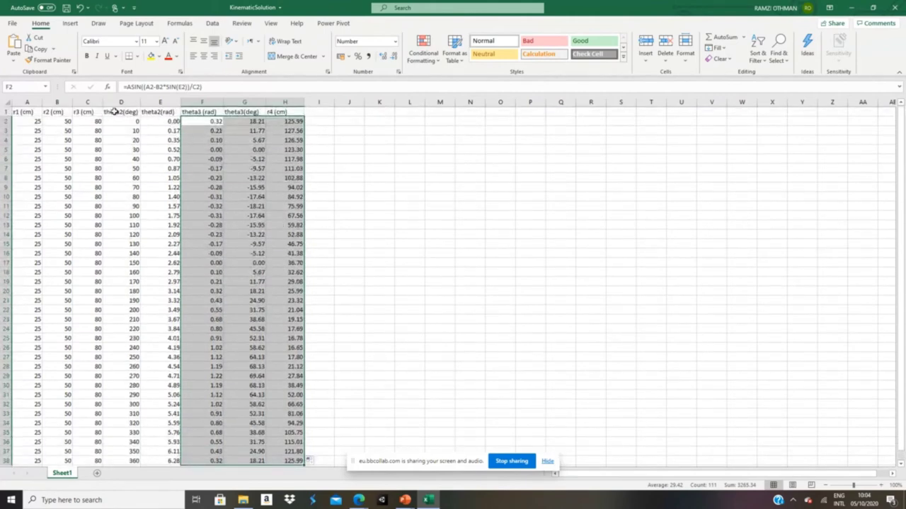
- Plot theta3(deg) against theta2(deg) as a scatter chart with smooth lines and place it beside the upper rows of the table
left_click_drag(117, 111, 117, 447)
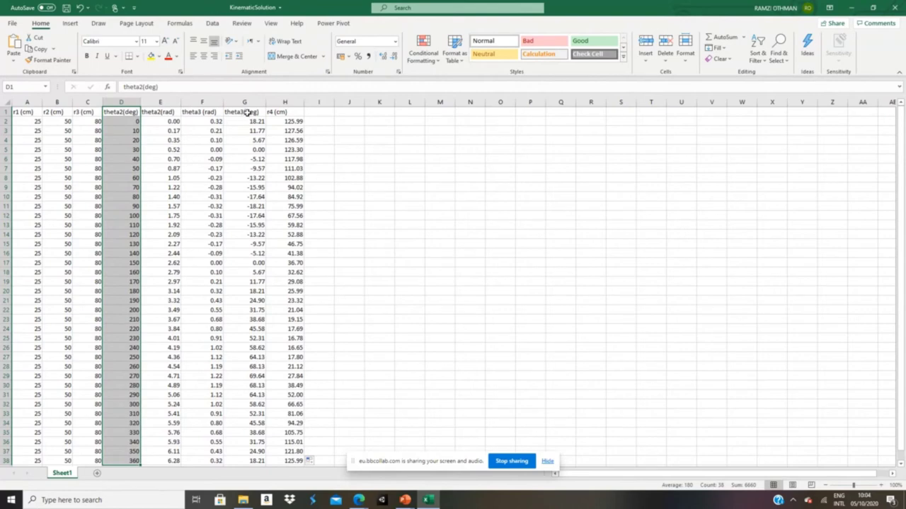
left_click_drag(245, 113, 257, 458)
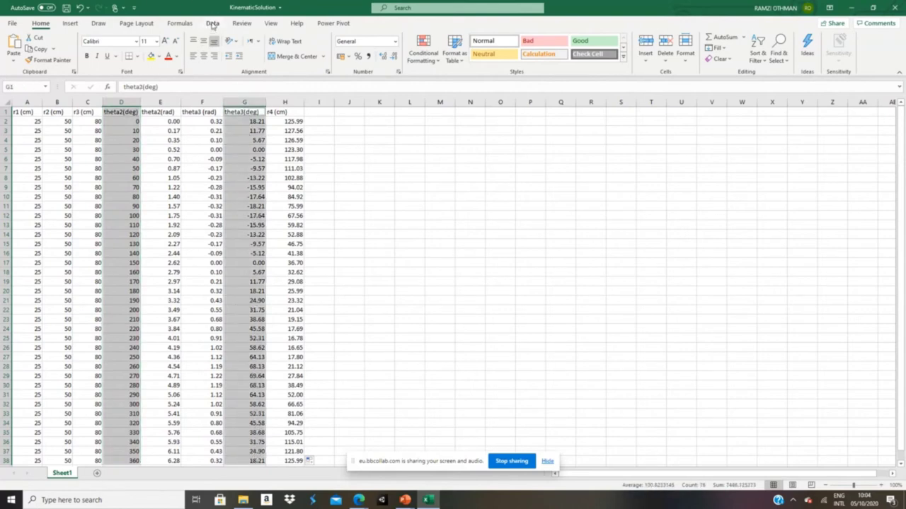
left_click(70, 23)
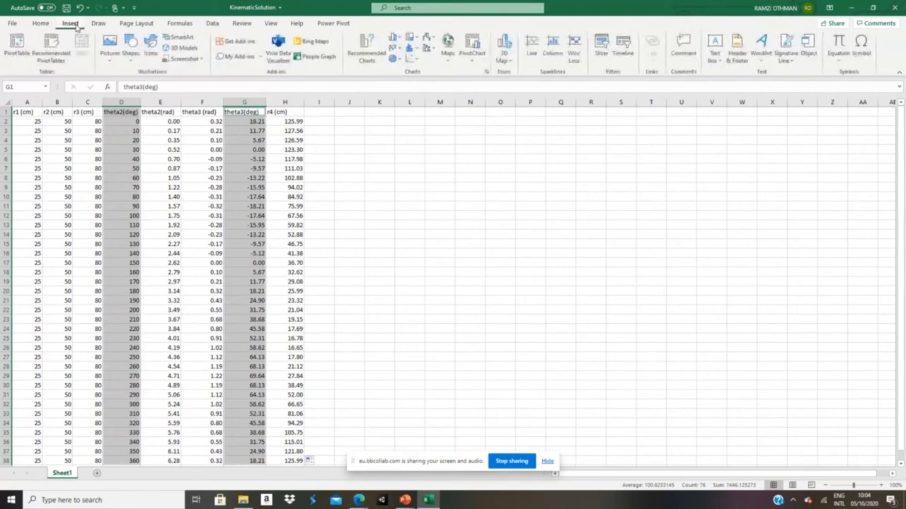
left_click(413, 60)
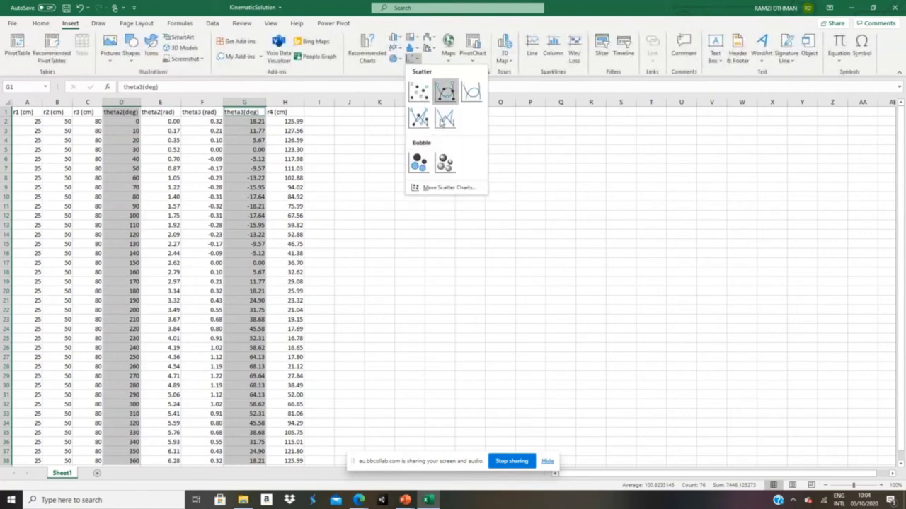
left_click(470, 94)
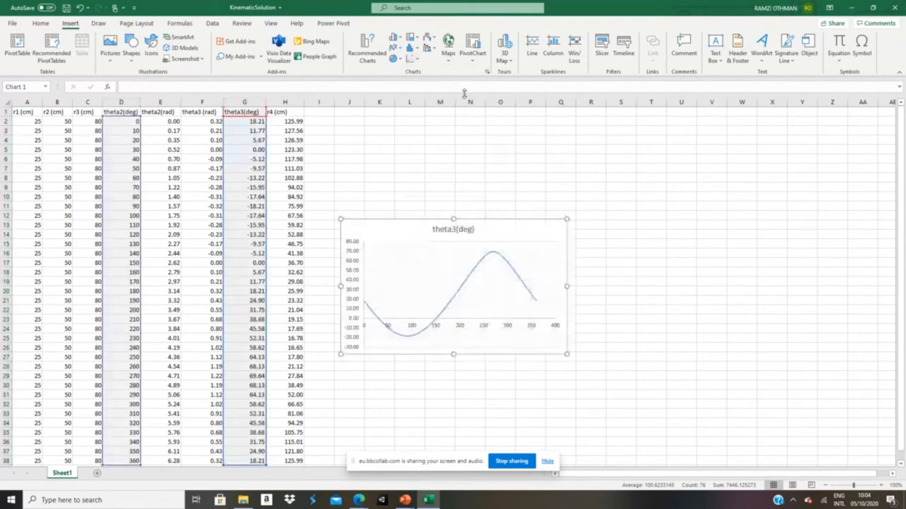
left_click_drag(485, 219, 510, 139)
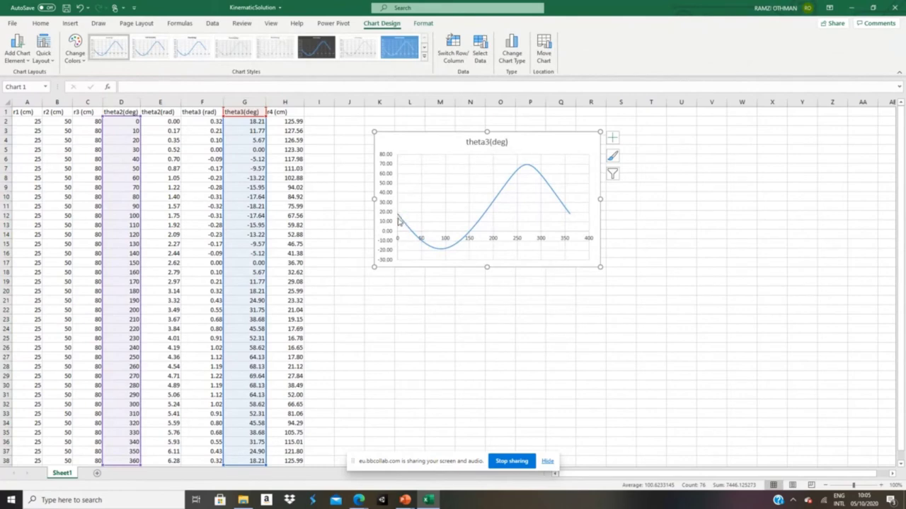
- Examine the starting, lowest and highest points of the theta3(deg) curve on the chart
mouse_move(397, 219)
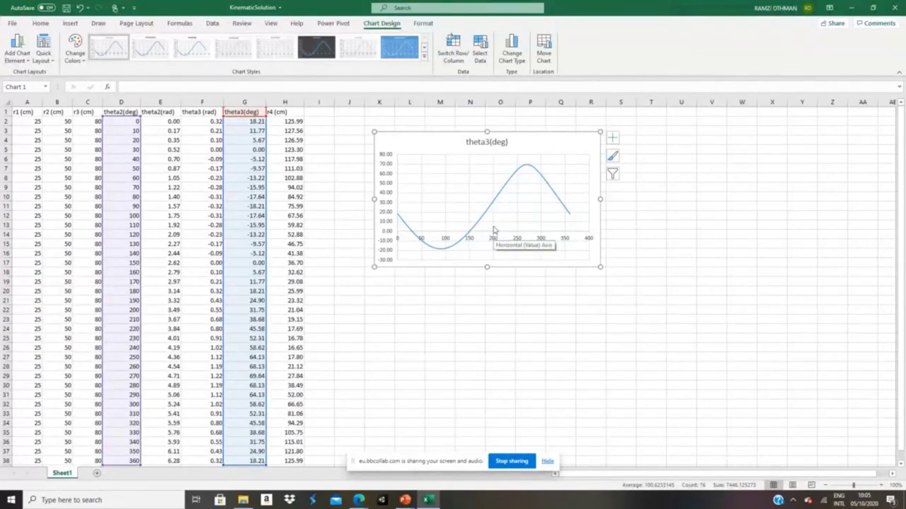
mouse_move(494, 205)
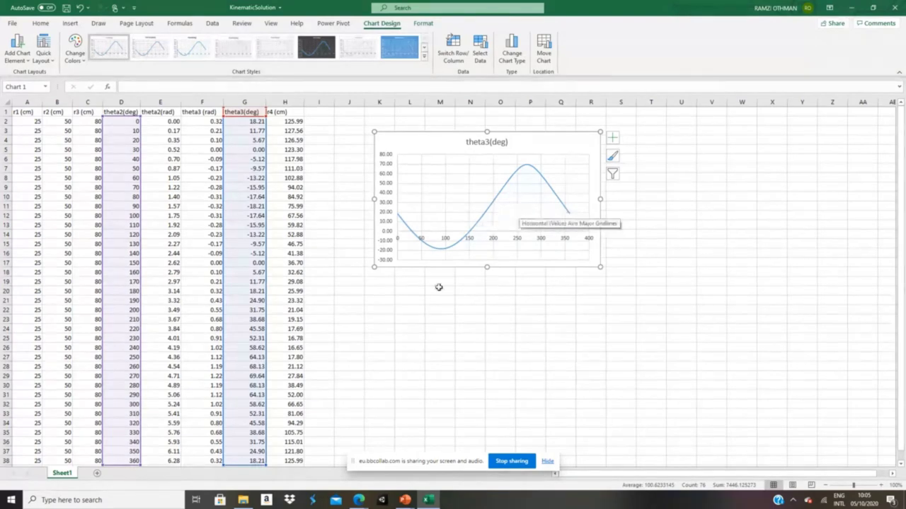
mouse_move(439, 252)
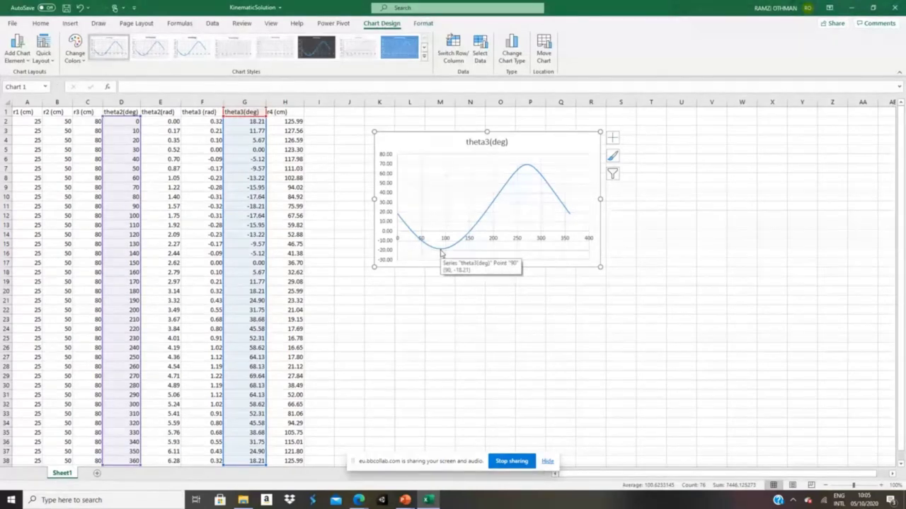
mouse_move(525, 169)
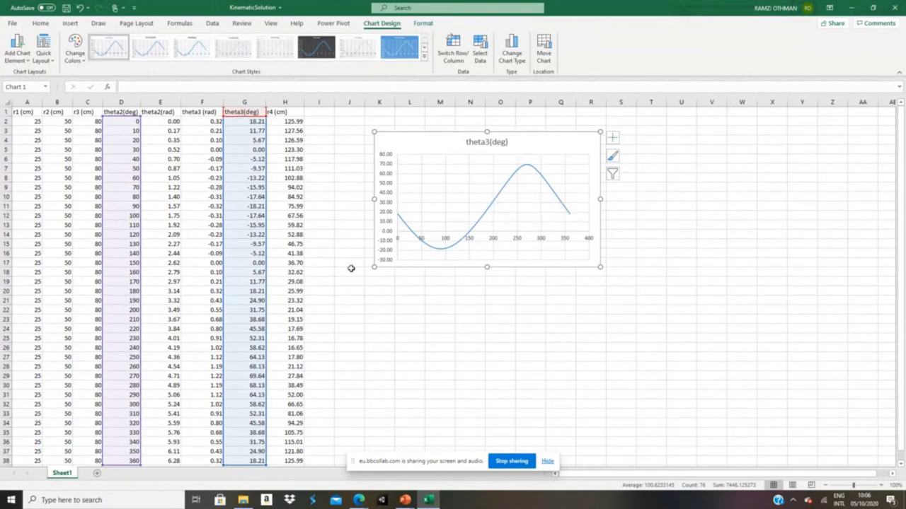
- Plot r4 (cm) against theta2(deg) as a scatter chart with smooth lines and place it directly below the theta3(deg) chart
left_click(339, 302)
left_click_drag(121, 111, 131, 457)
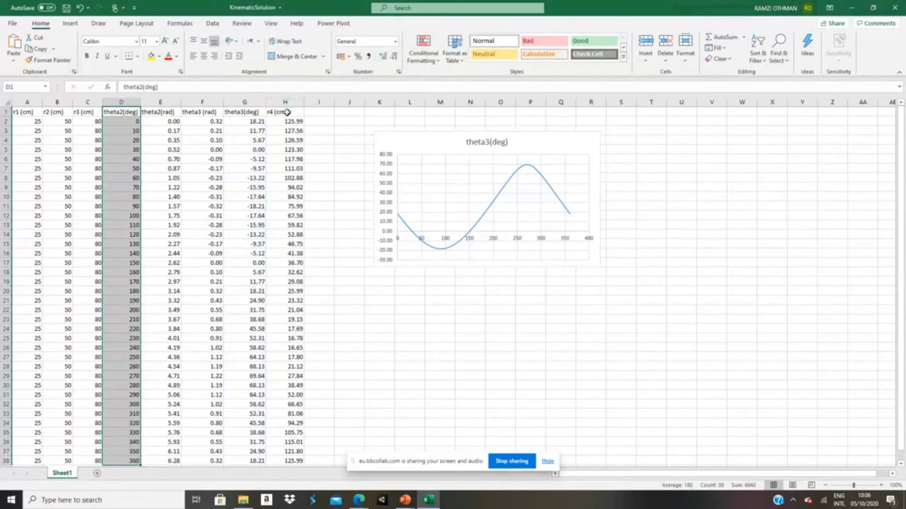
left_click_drag(285, 112, 287, 460)
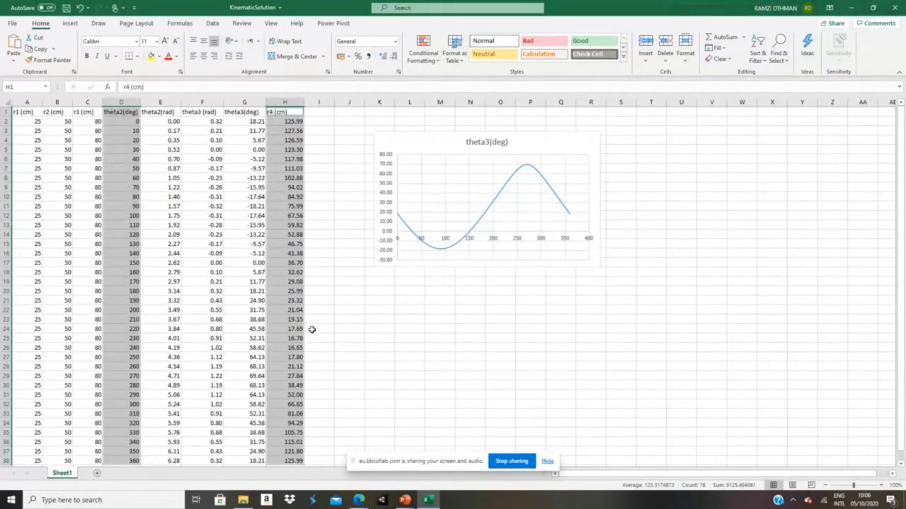
left_click(73, 23)
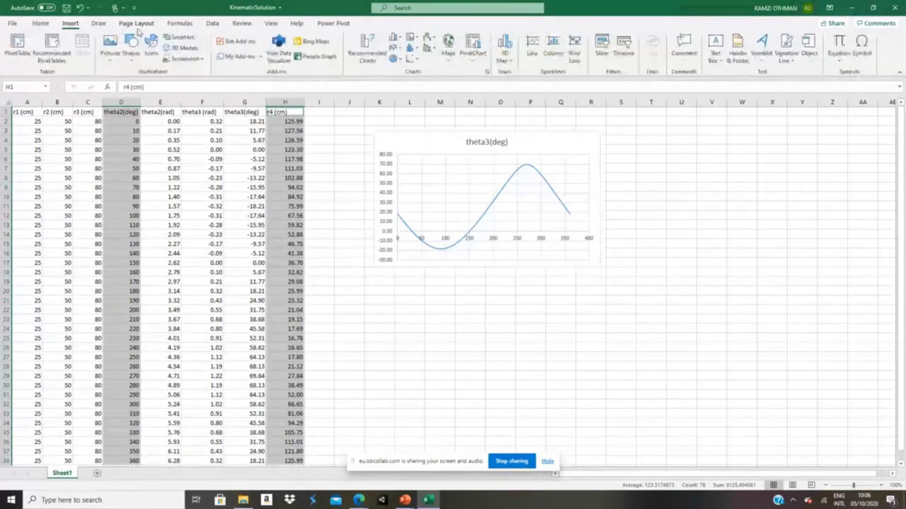
left_click(409, 60)
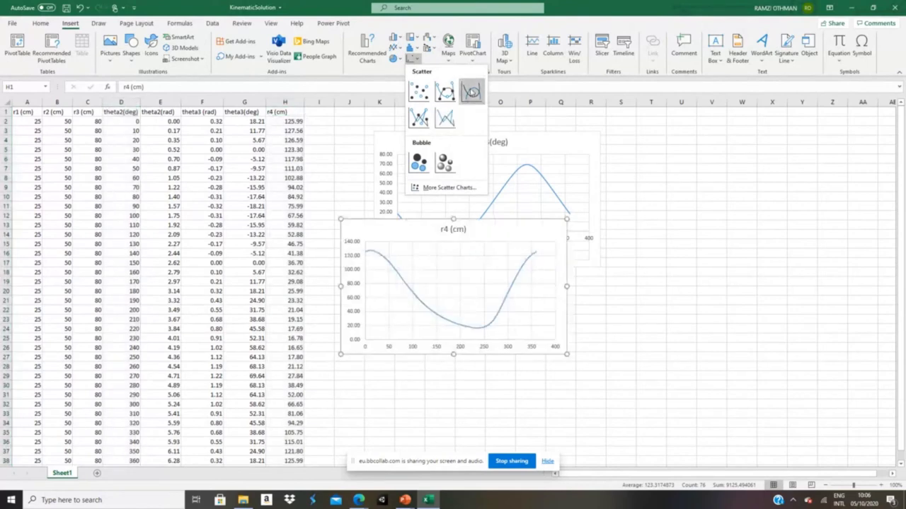
left_click(471, 92)
left_click_drag(521, 217, 551, 282)
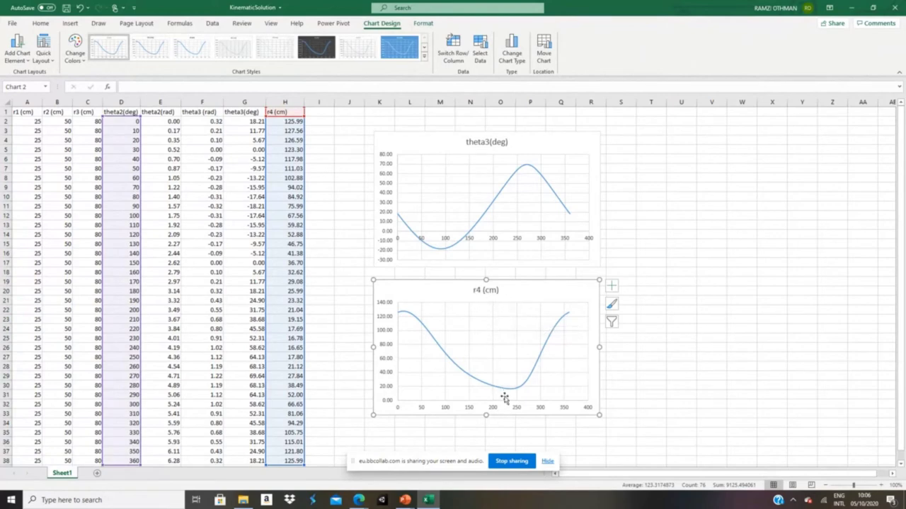
mouse_move(513, 393)
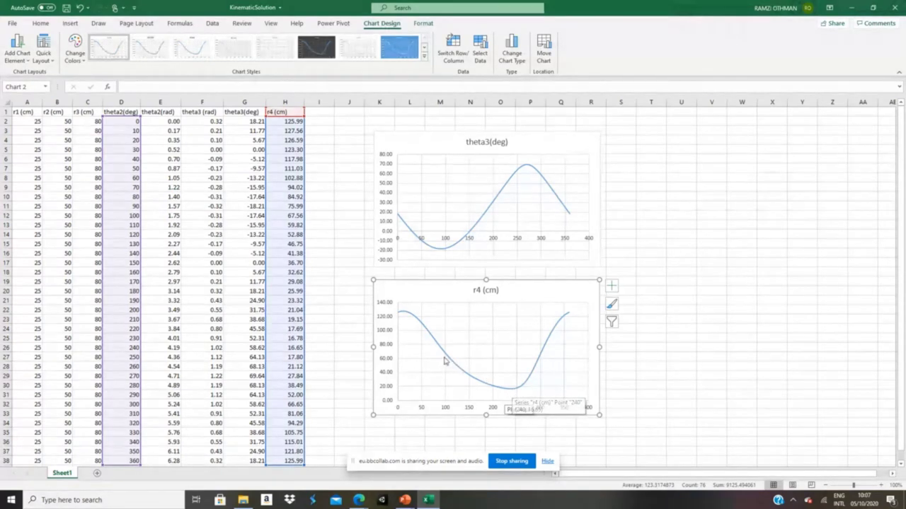
mouse_move(404, 316)
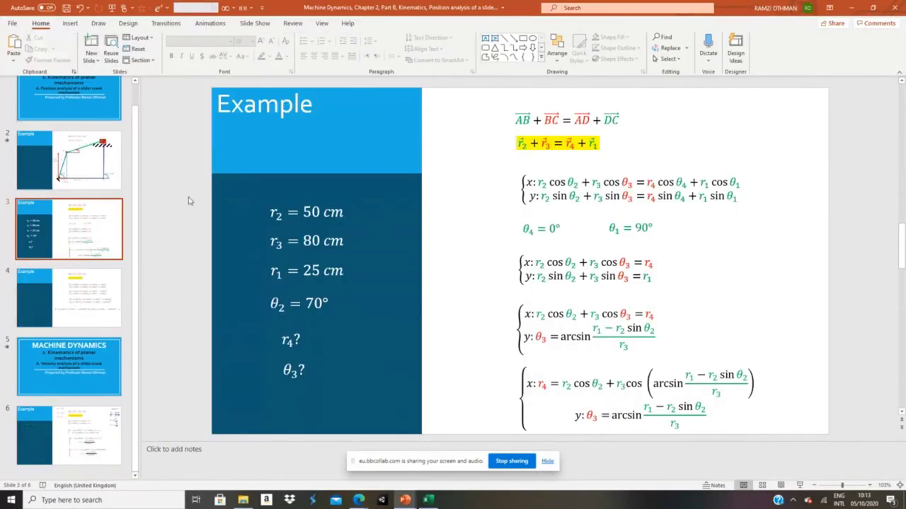
- In PowerPoint, copy the r2, r3, r1, θ2, r4 and θ3 lines from slide 3 to slide 6, below the green symbols
left_click_drag(169, 195, 383, 402)
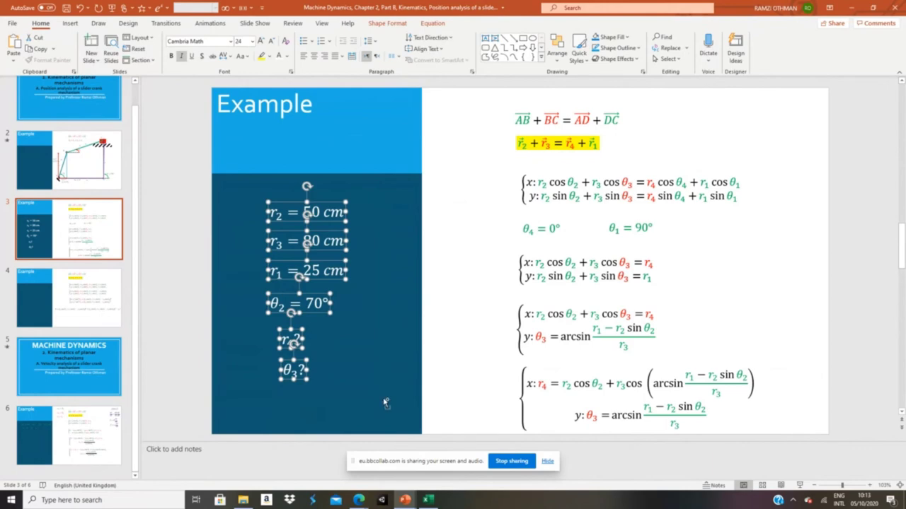
left_click(90, 425)
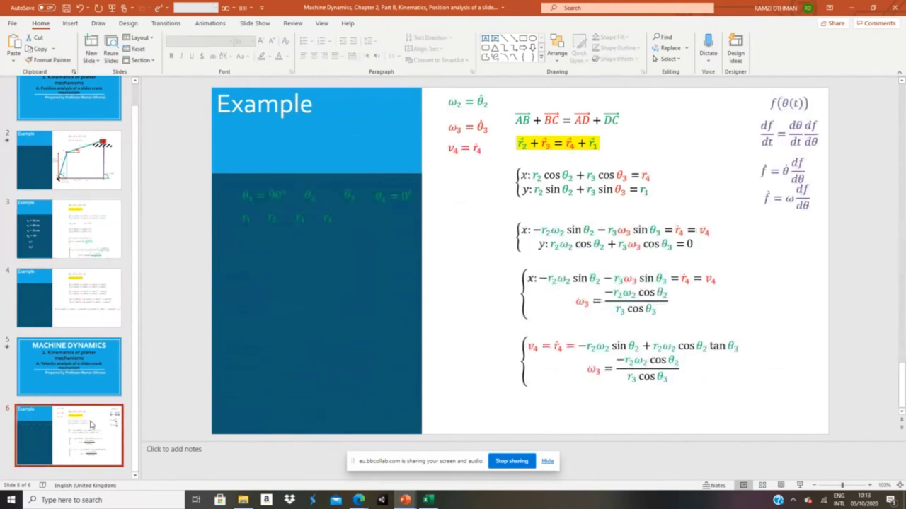
key("ctrl+v")
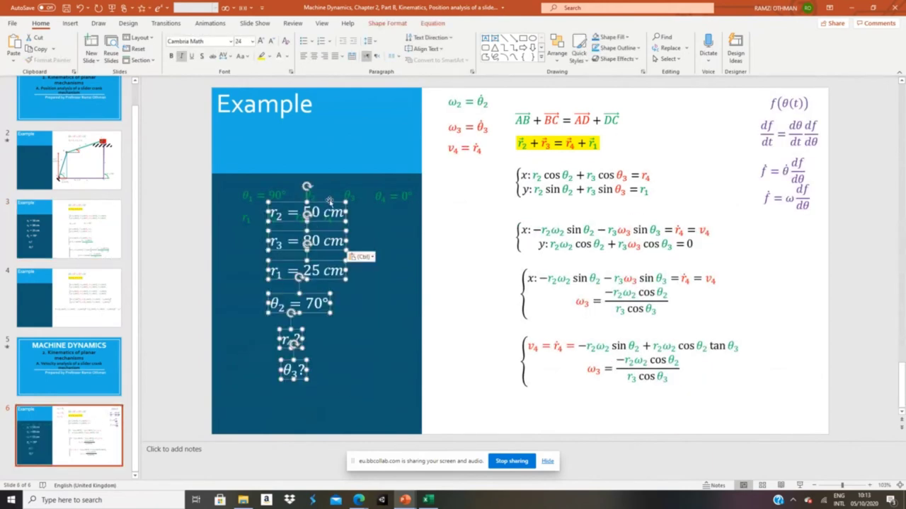
left_click_drag(329, 204, 305, 238)
left_click(216, 185)
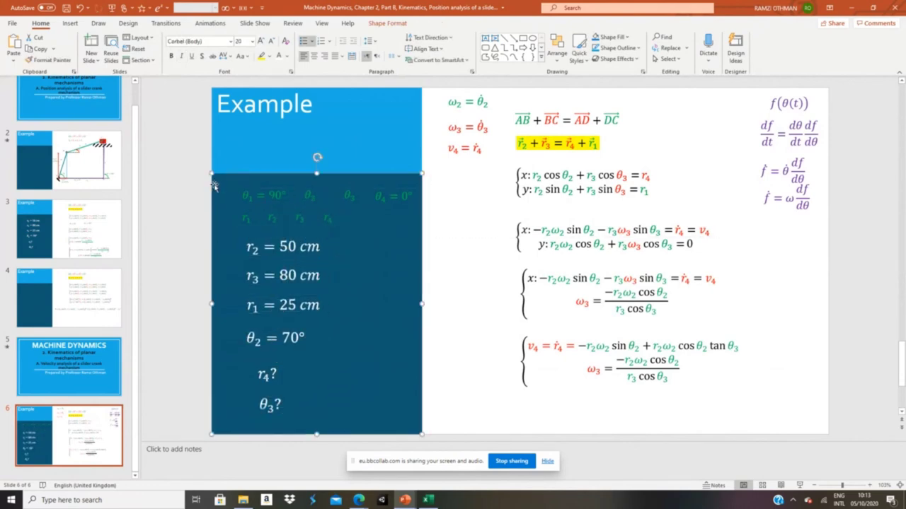
- Delete the green θ2, θ3 and r1 to r4 symbols from slide 6, keeping θ1 = 90° and θ4 = 0°
left_click(312, 189)
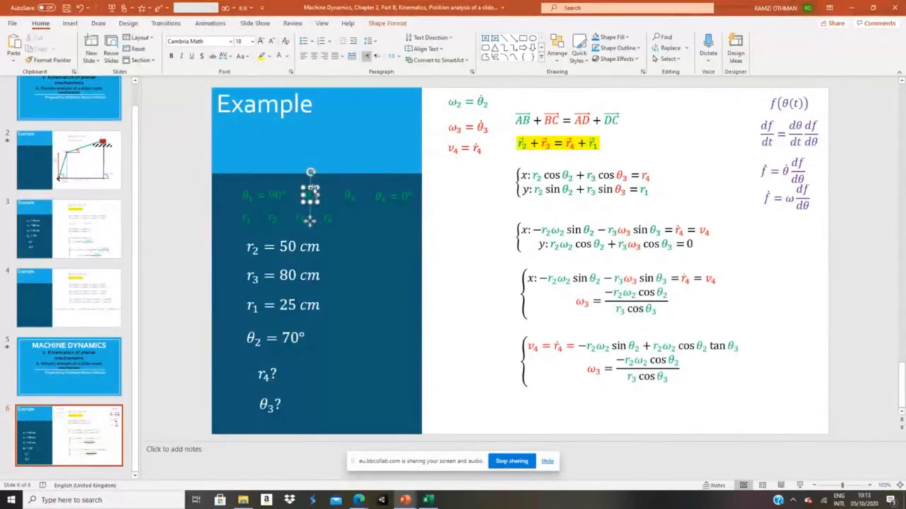
left_click(303, 191)
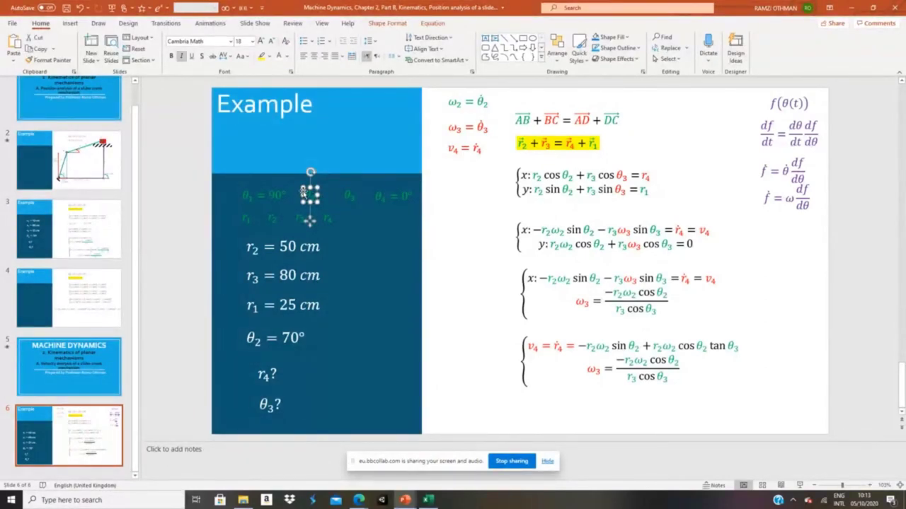
left_click_drag(303, 192, 351, 191)
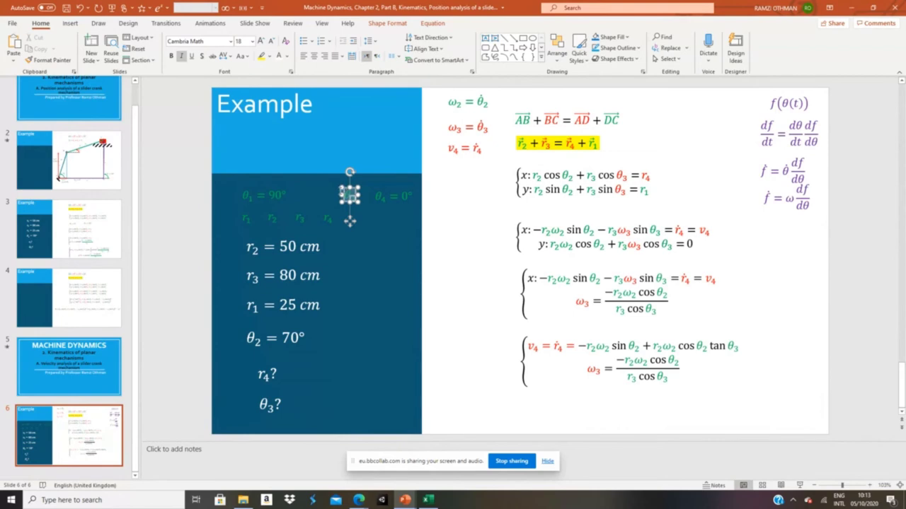
double_click(350, 196)
left_click(350, 222)
key("Escape")
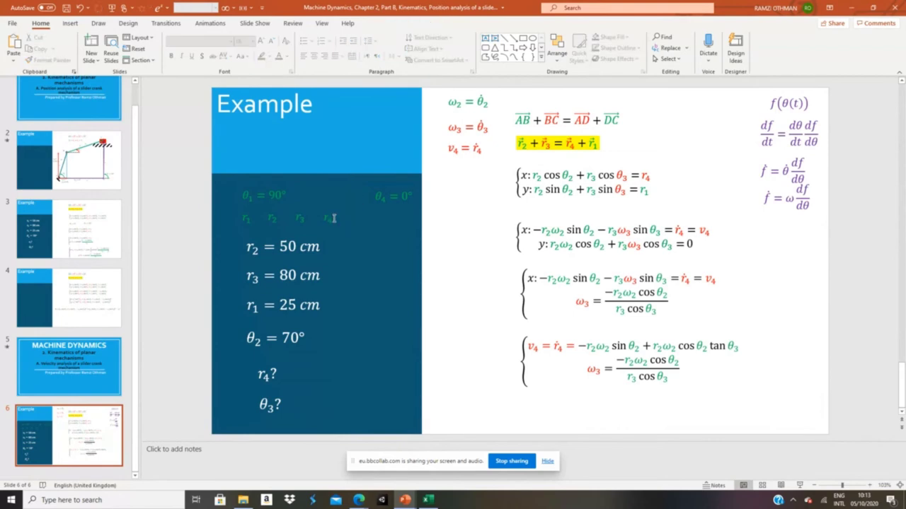
left_click_drag(180, 200, 356, 234)
left_click(357, 234)
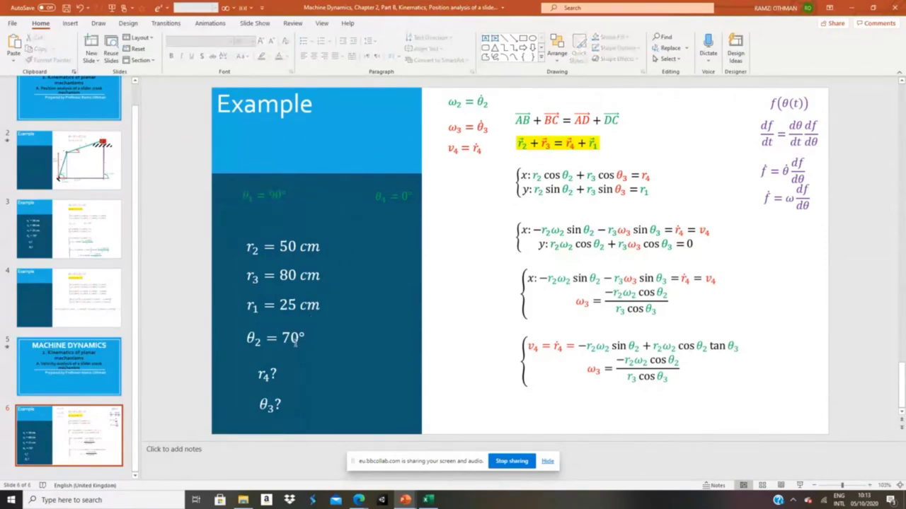
- Replace the question mark in the r4 line on slide 6 so that it reads r4 = 94 cm
left_click(267, 374)
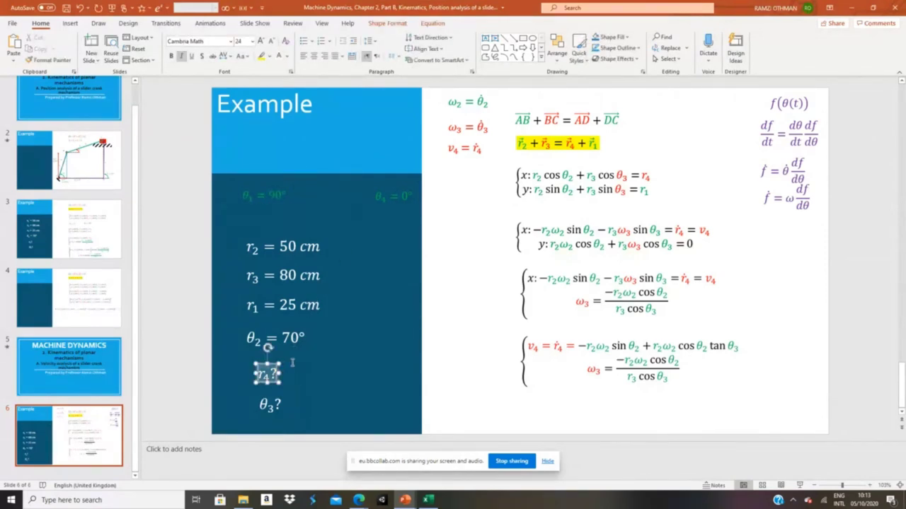
type("= 94")
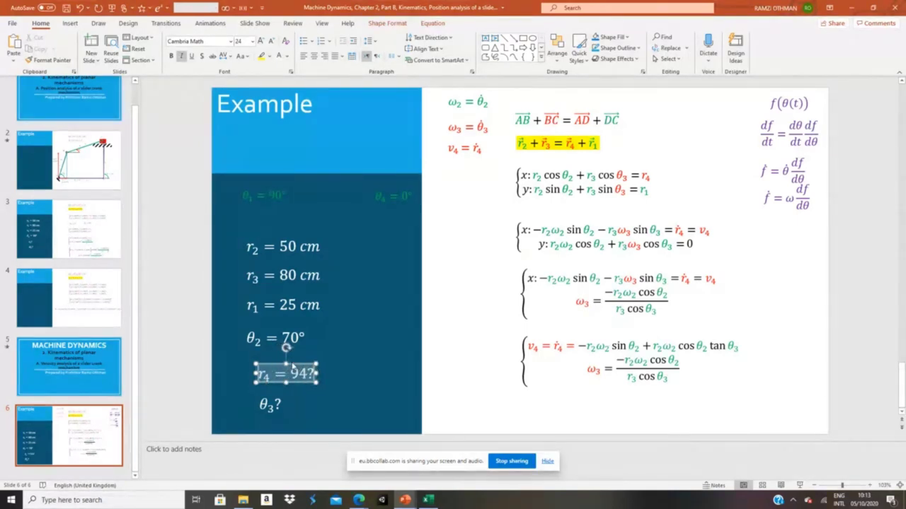
key("Delete")
key("Escape")
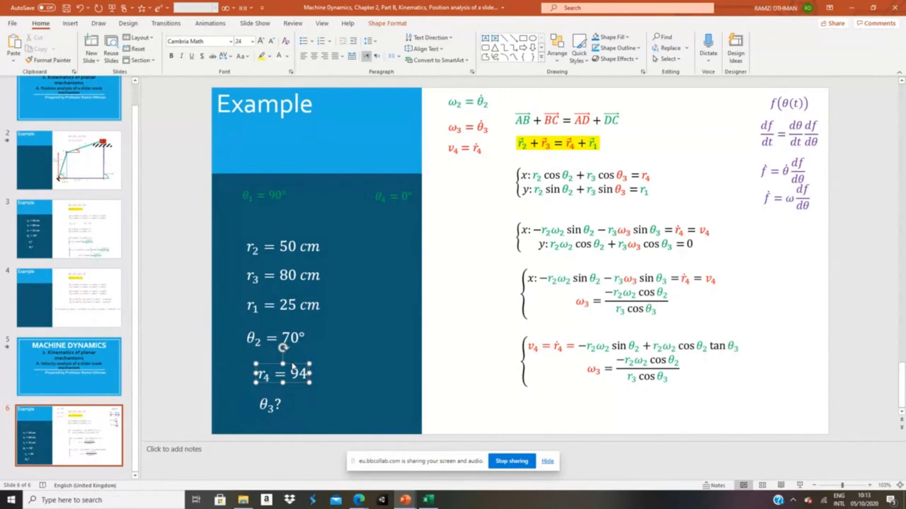
type("cm")
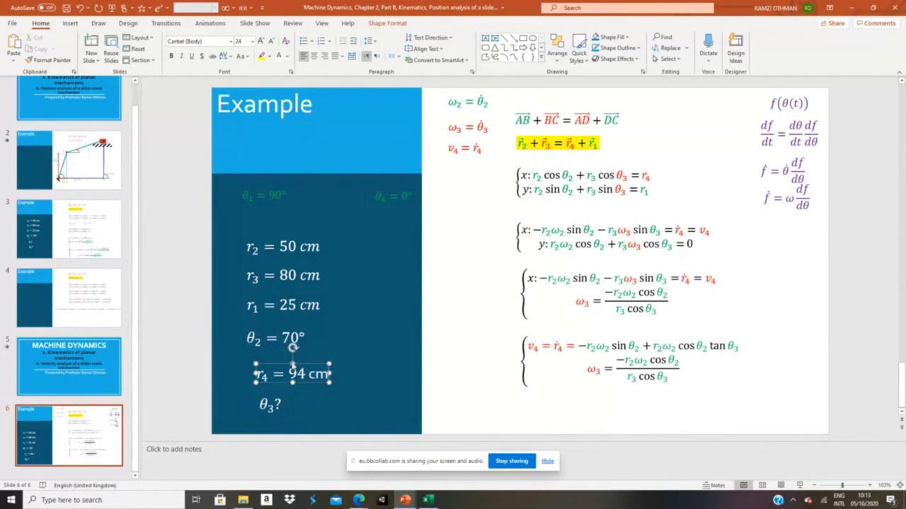
- Replace the question mark after θ3 on slide 6 with an equals sign
left_click(275, 404)
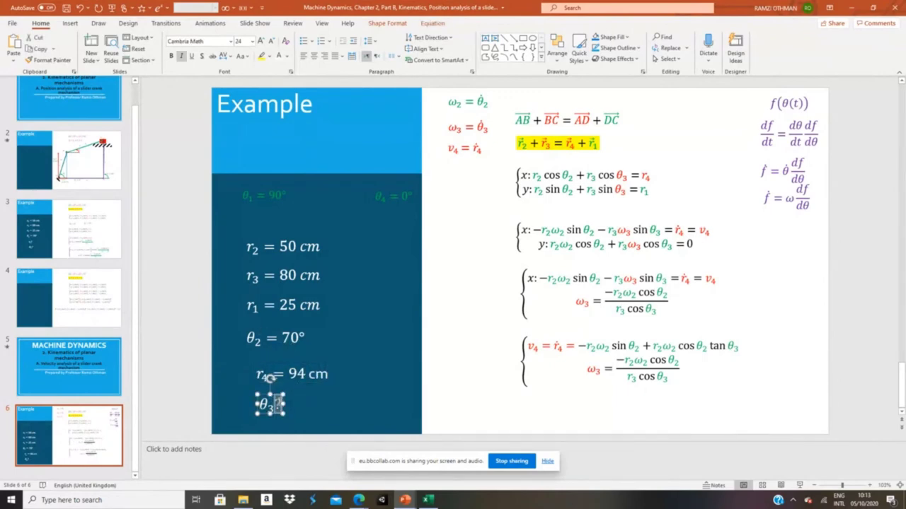
key("BackSpace")
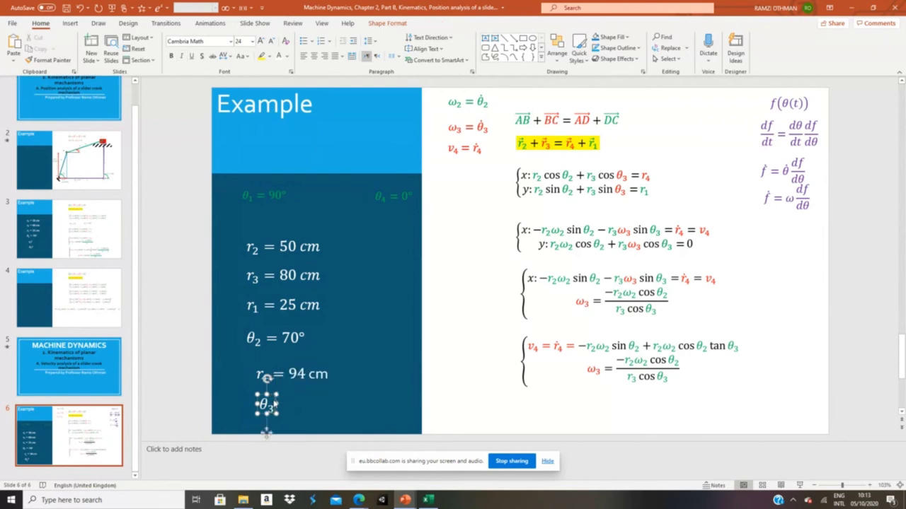
type("=")
left_click(274, 404)
type("=")
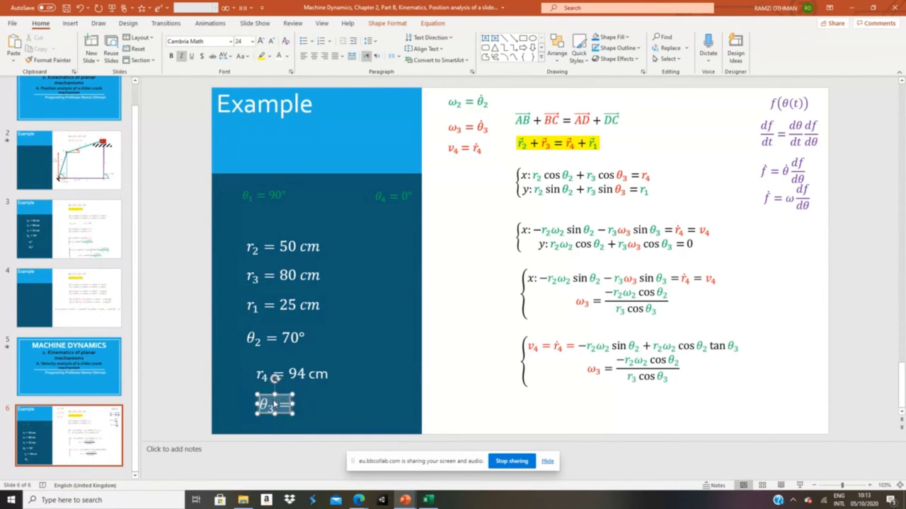
- In the Excel solution sheet, highlight the theta2 = 70 row, A9:H9, with yellow fill
left_click(428, 500)
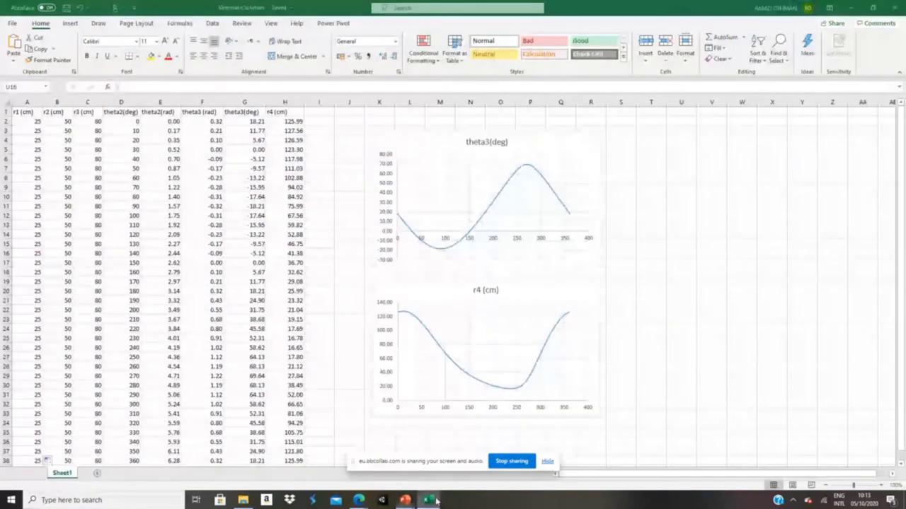
scroll(186, 229, "down", 2)
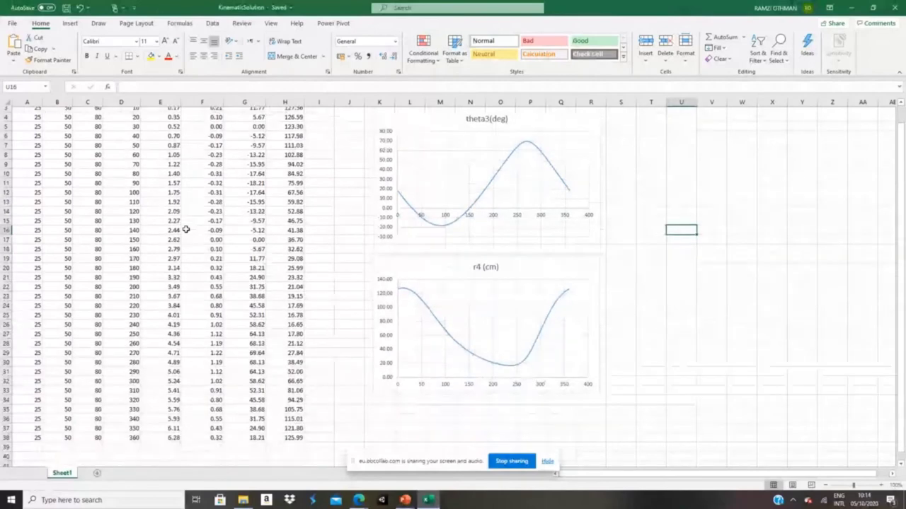
scroll(184, 228, "up", 2)
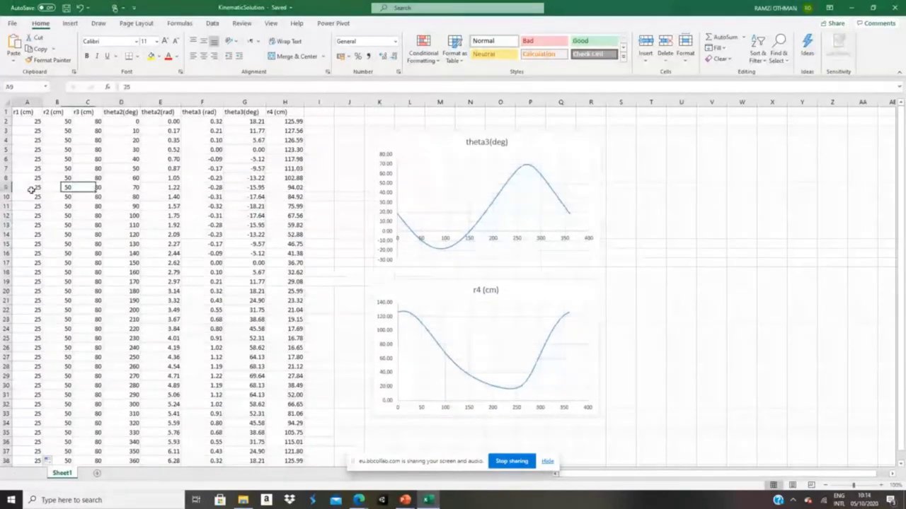
left_click_drag(33, 186, 294, 187)
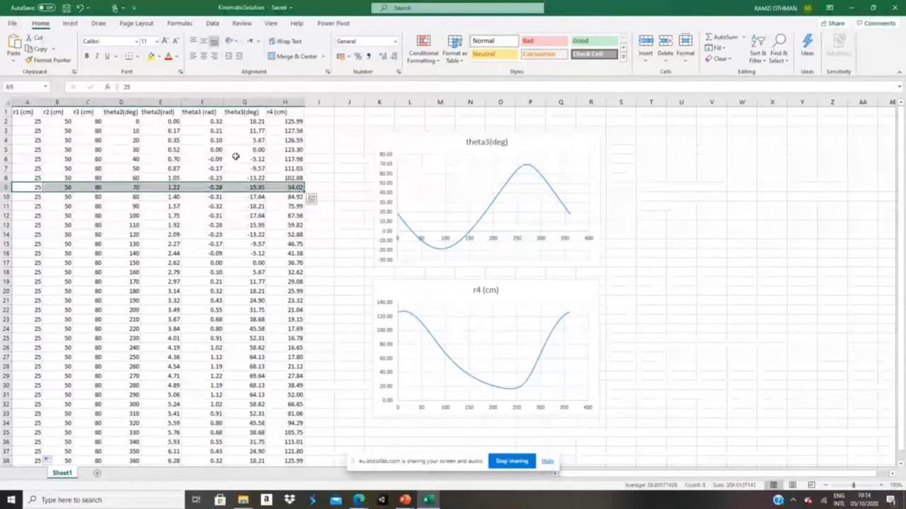
left_click(151, 56)
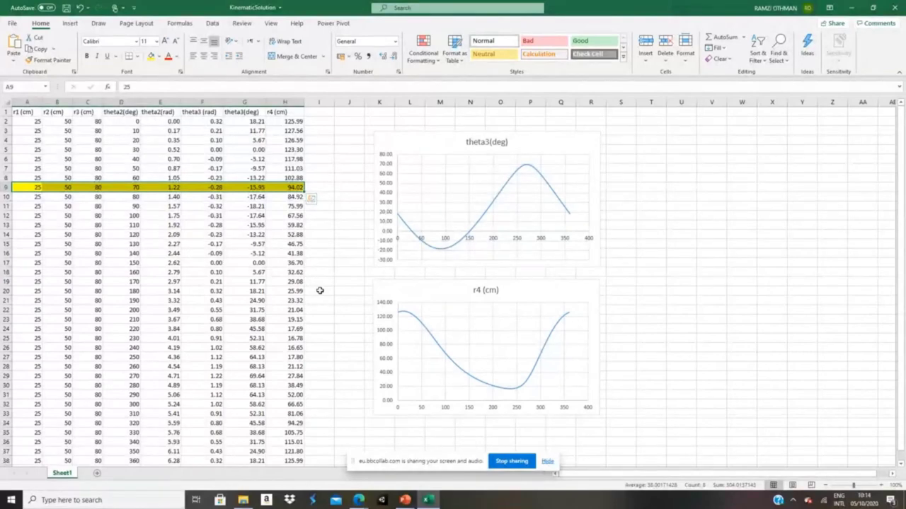
- Back in PowerPoint, complete the θ3 line on slide 6 as −15.95° and refine r4 to 94.02 cm
left_click(428, 501)
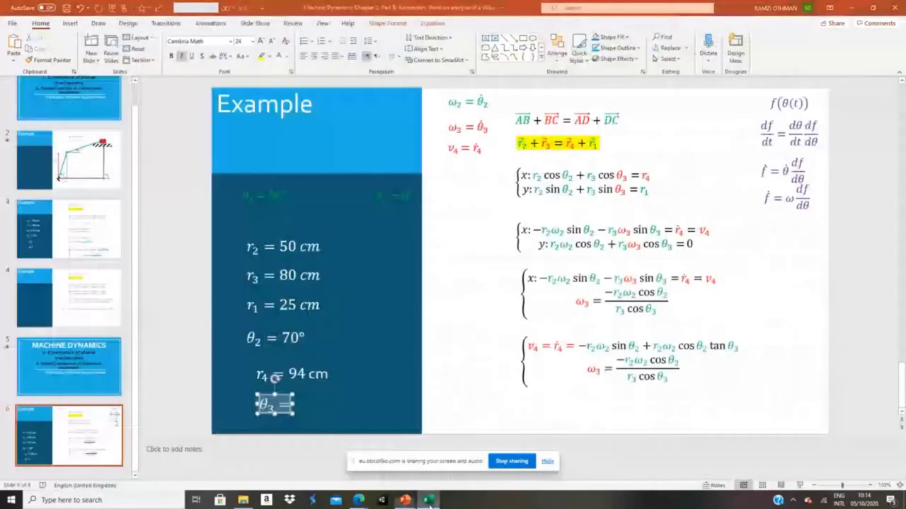
type("-")
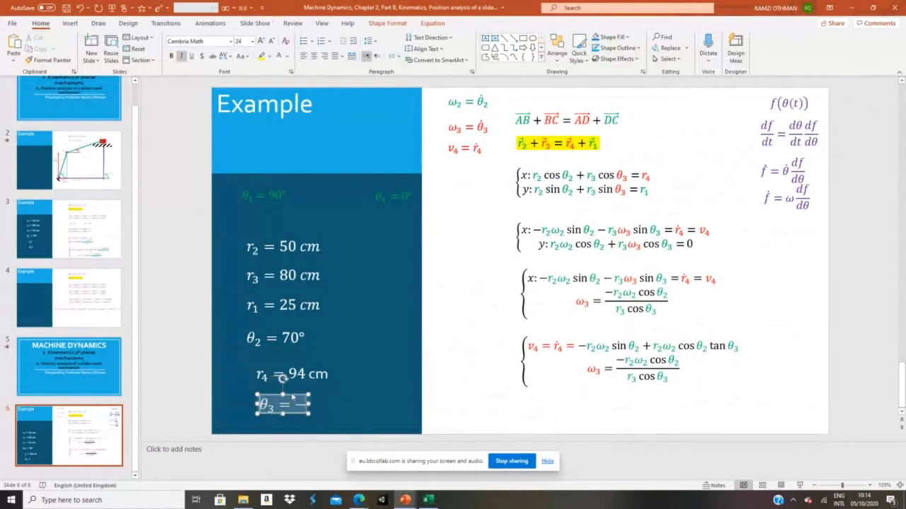
type("15.95")
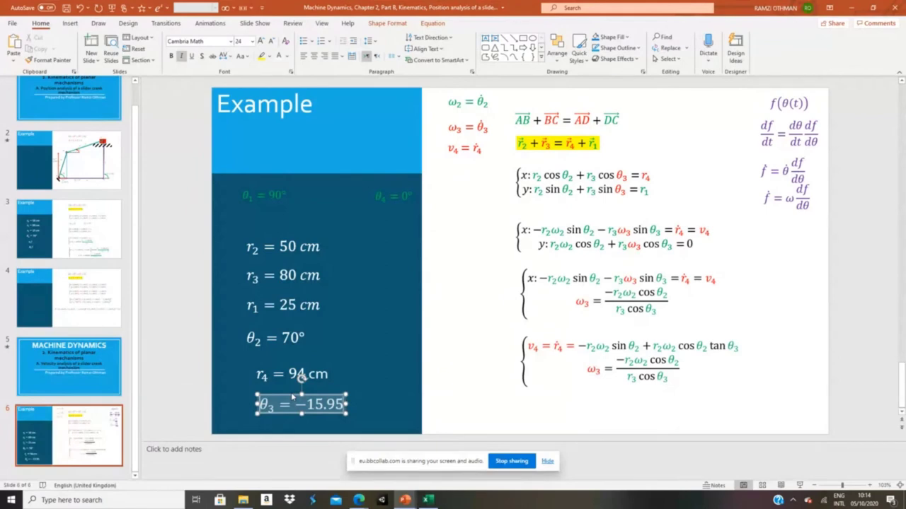
left_click(434, 24)
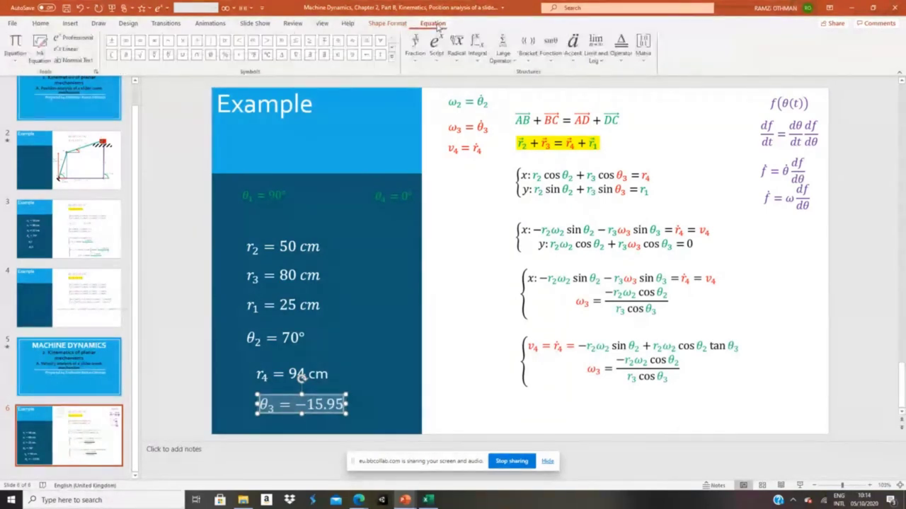
left_click(239, 54)
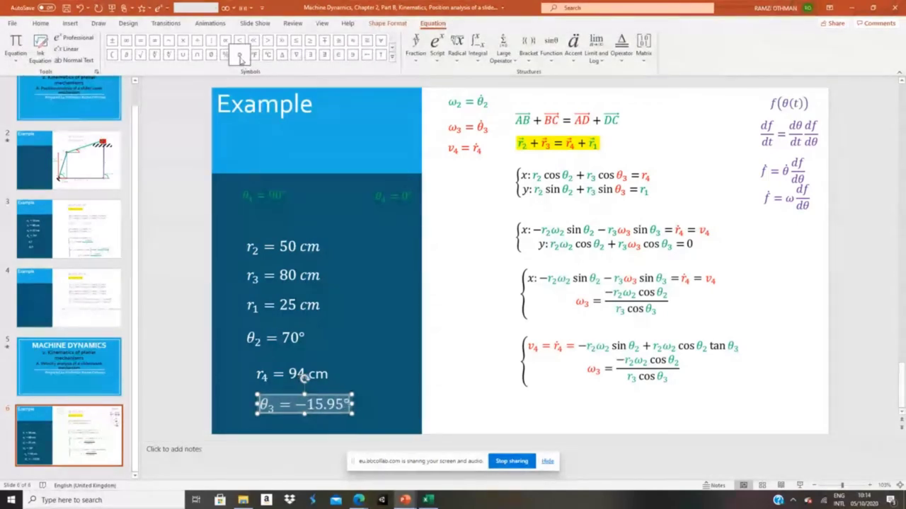
left_click_drag(304, 377, 292, 347)
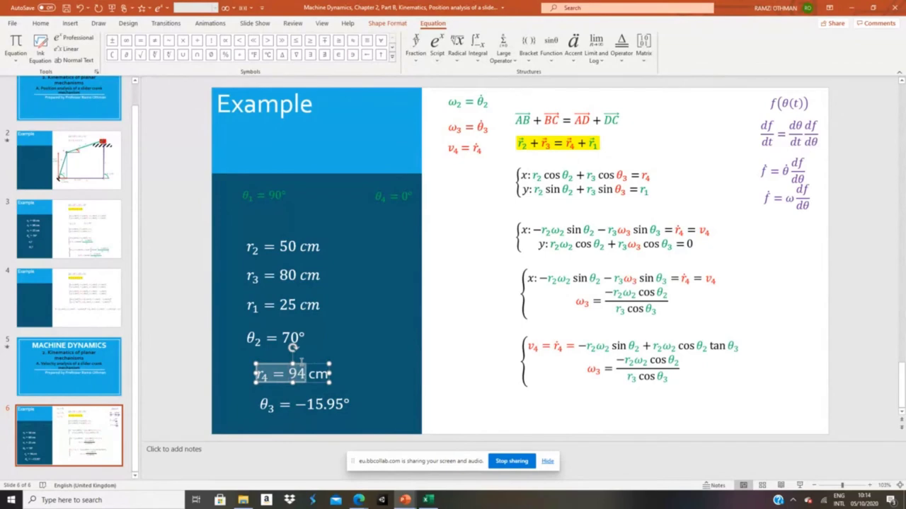
type(".02")
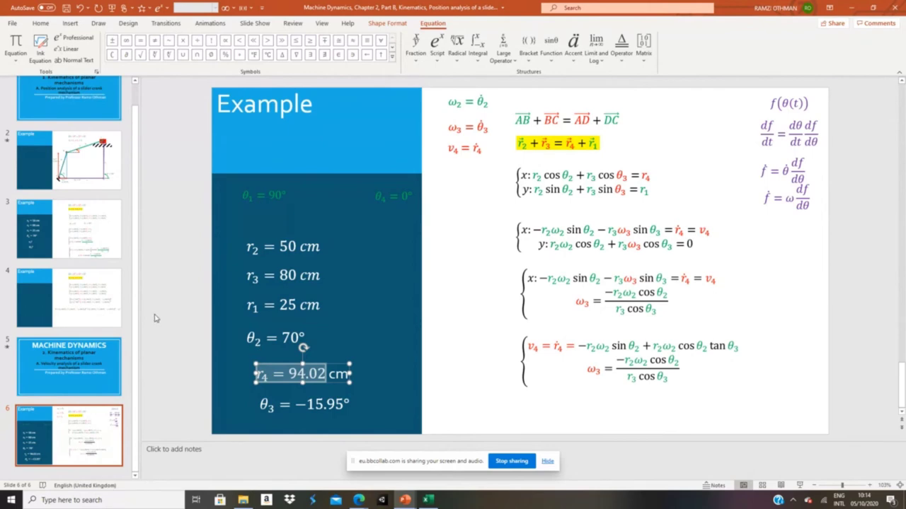
- Duplicate the ω3 and v4 definitions on slide 6 and place the copies in the dark panel beside the r2 and r3 values
left_click(210, 357)
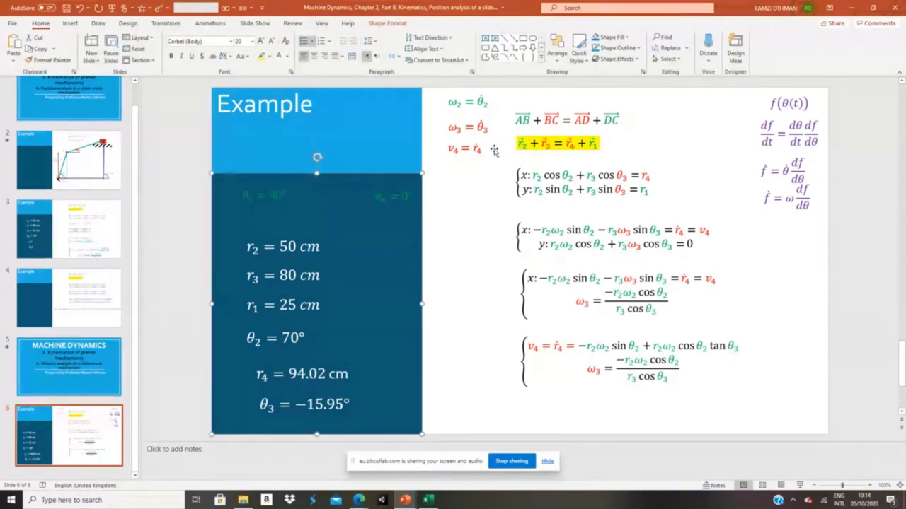
left_click_drag(412, 109, 514, 181)
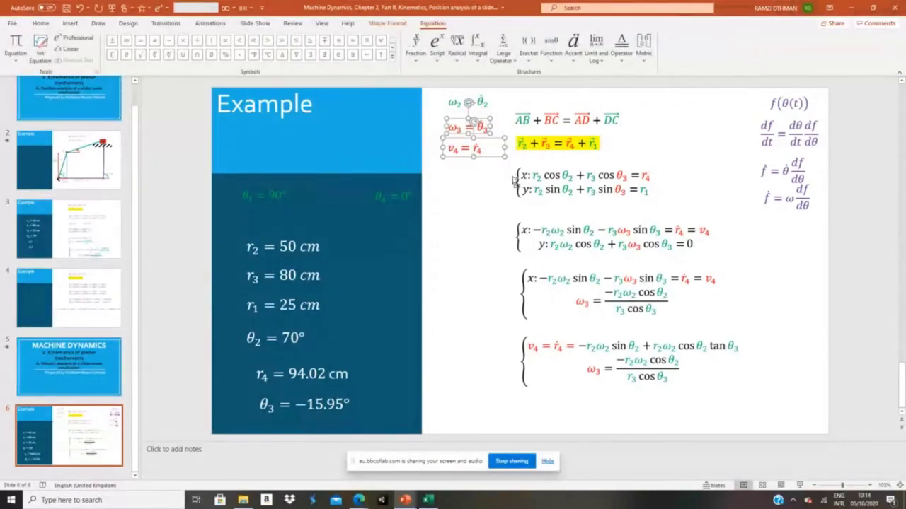
left_click(190, 251)
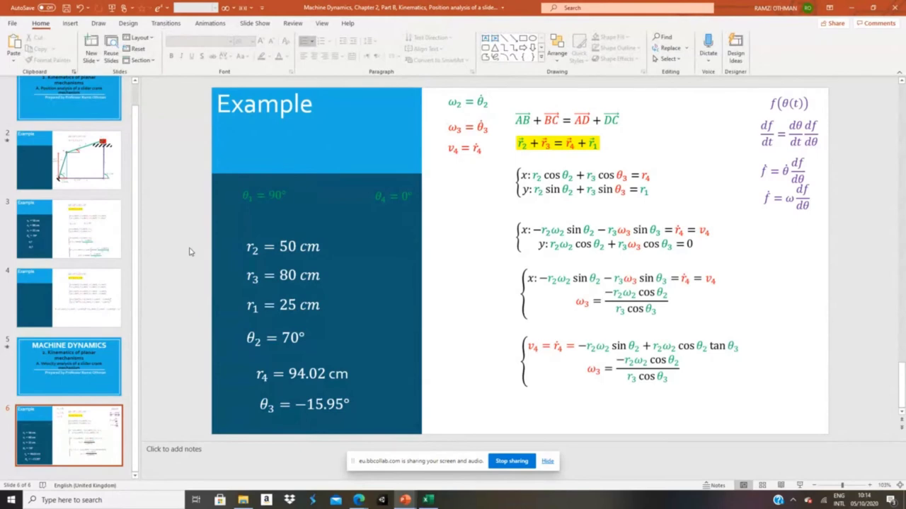
key("ctrl+v")
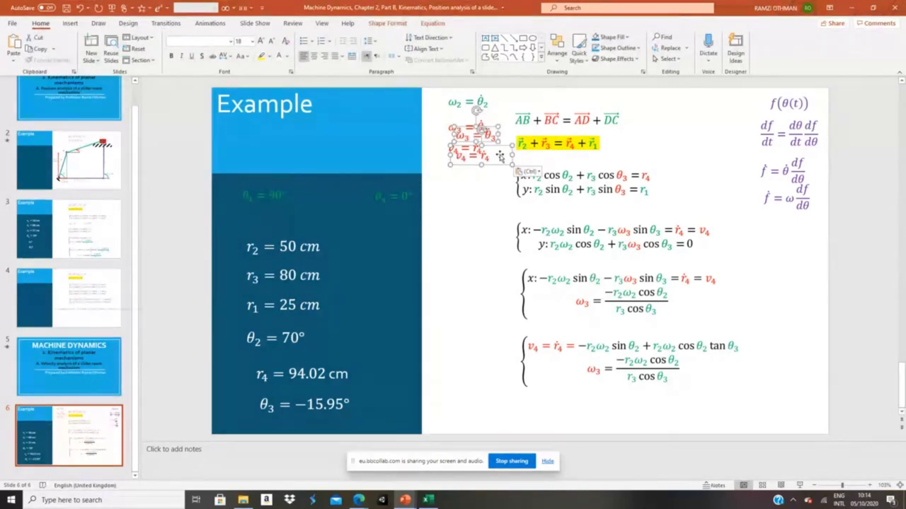
left_click_drag(500, 156, 403, 278)
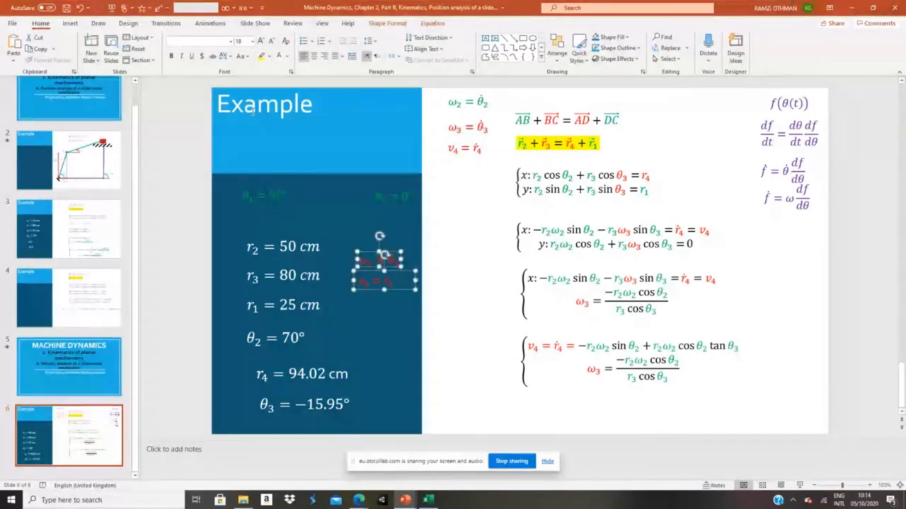
- Format the copied ω3 and v4 equations with white text at size 24
left_click(279, 56)
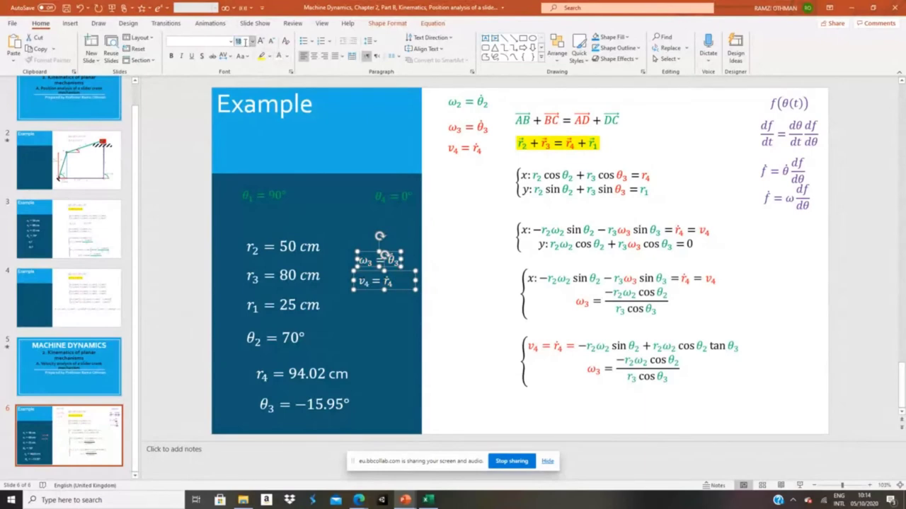
type("24")
key("Return")
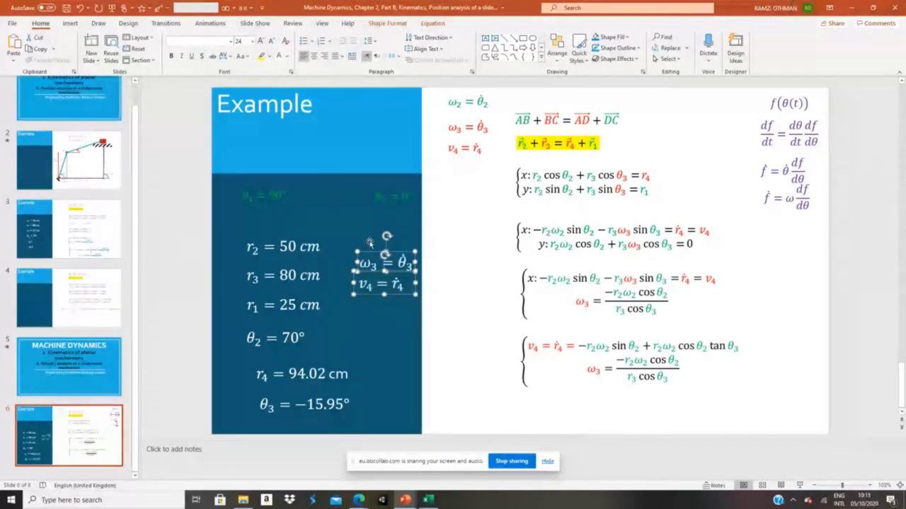
- Replace the right-hand sides of the copied equations with question marks so they read ω3 =? and v4 =?
left_click(390, 263)
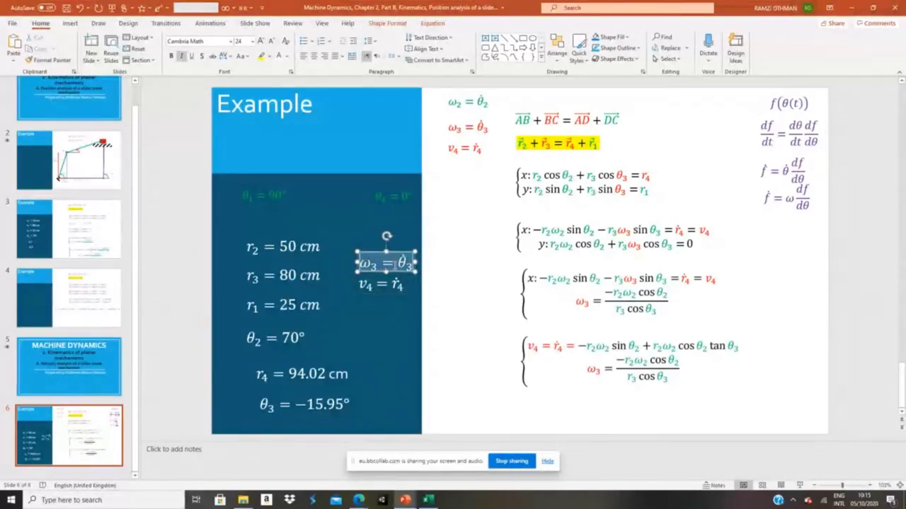
type("?")
key("Delete")
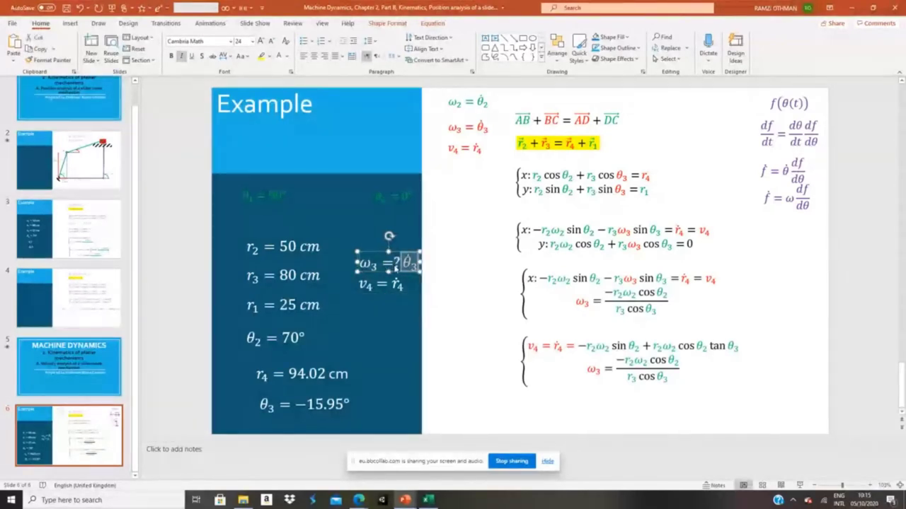
key("Delete")
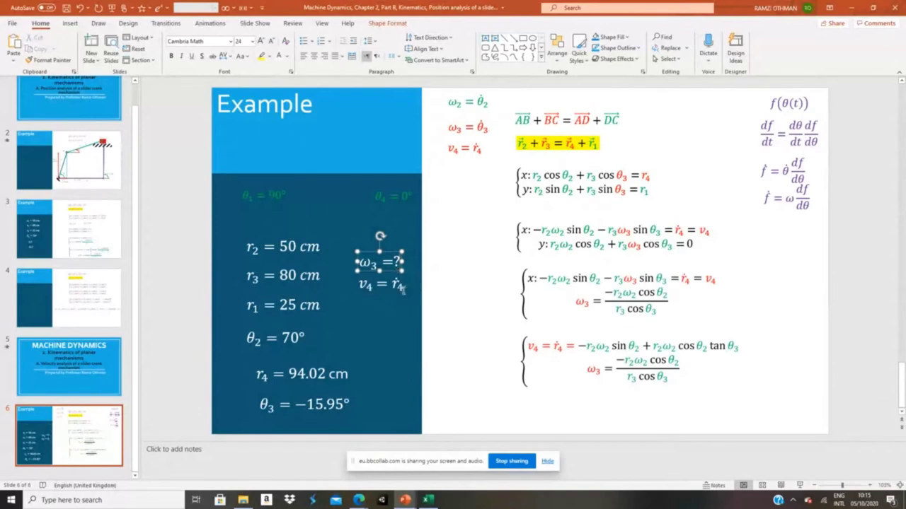
double_click(394, 285)
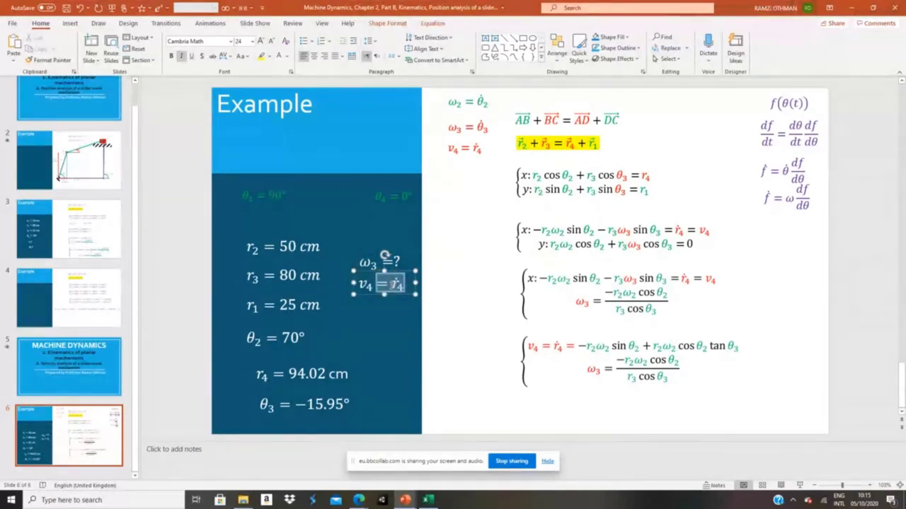
type("=?")
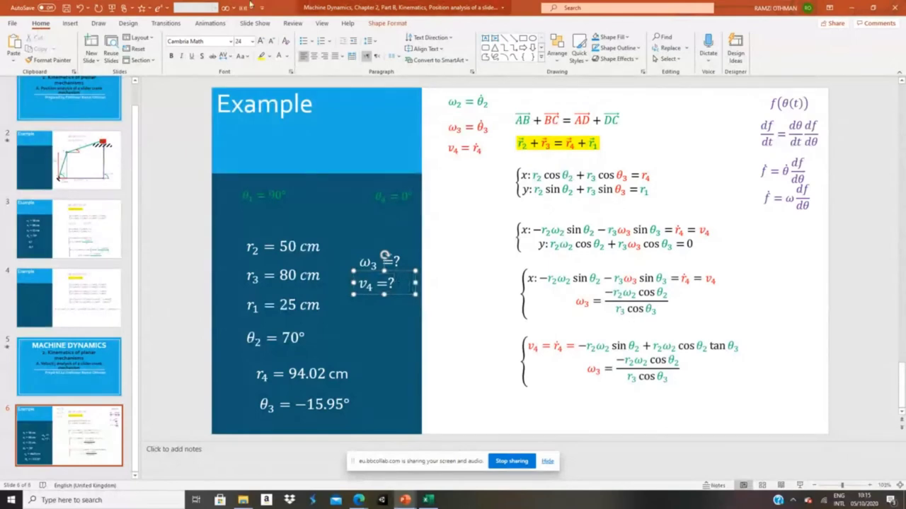
left_click(187, 148)
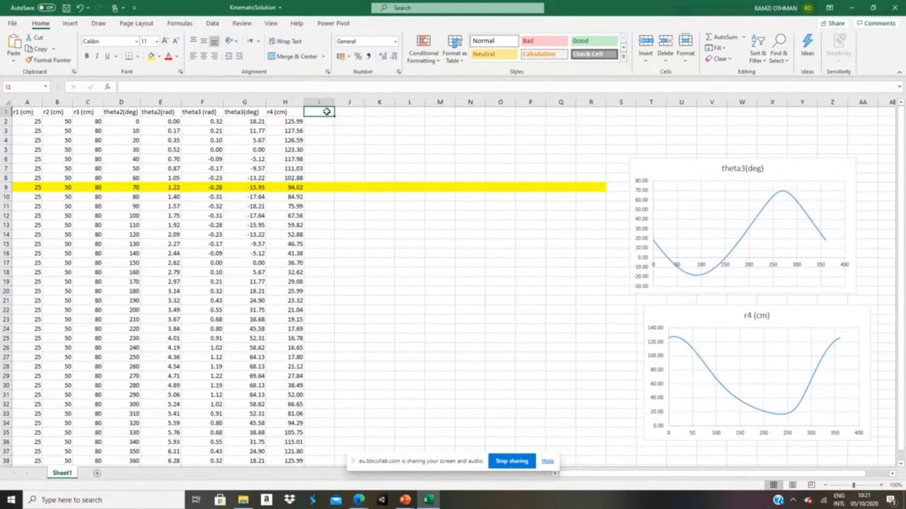
- In the Excel KinematicSolution sheet, enter the column header omega2 (rad/s) in cell I1
type("omega2")
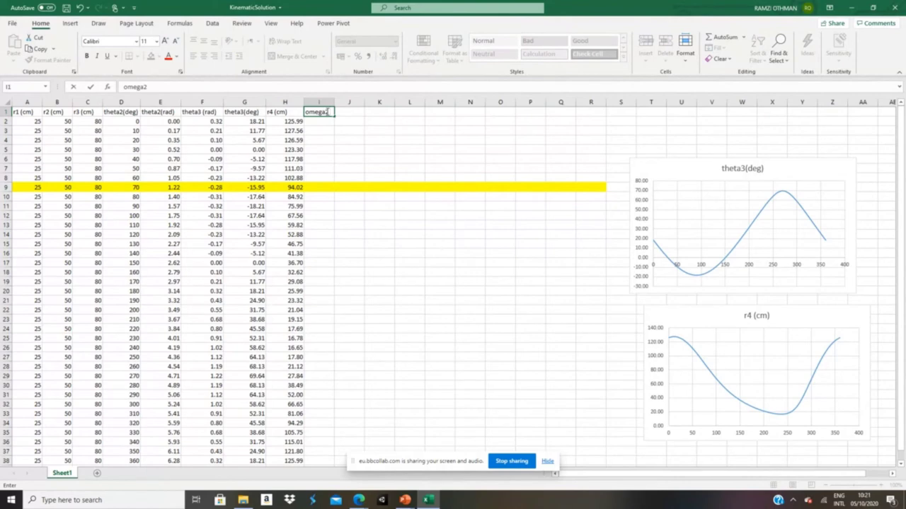
type(" (rad/s")
key("Return")
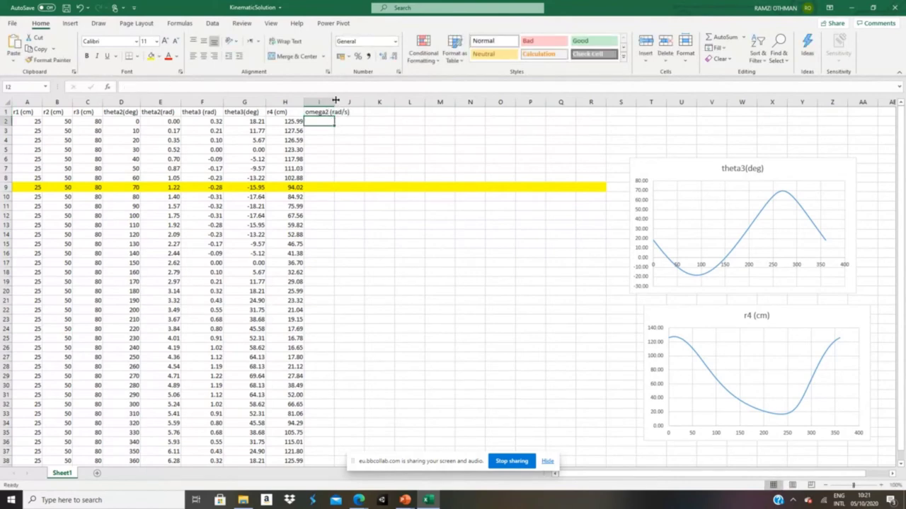
- Fit the omega2 column width to its header and look up the omega2 value on the PowerPoint Example slide
double_click(334, 102)
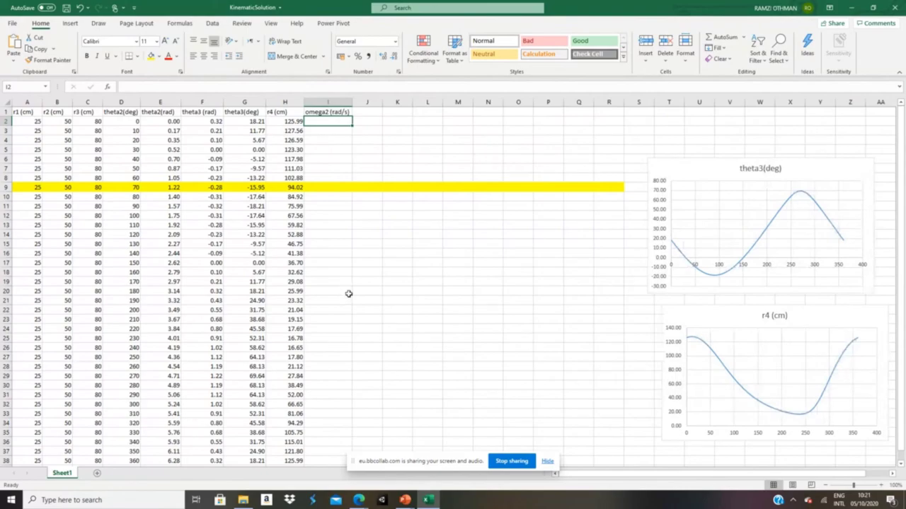
left_click(427, 501)
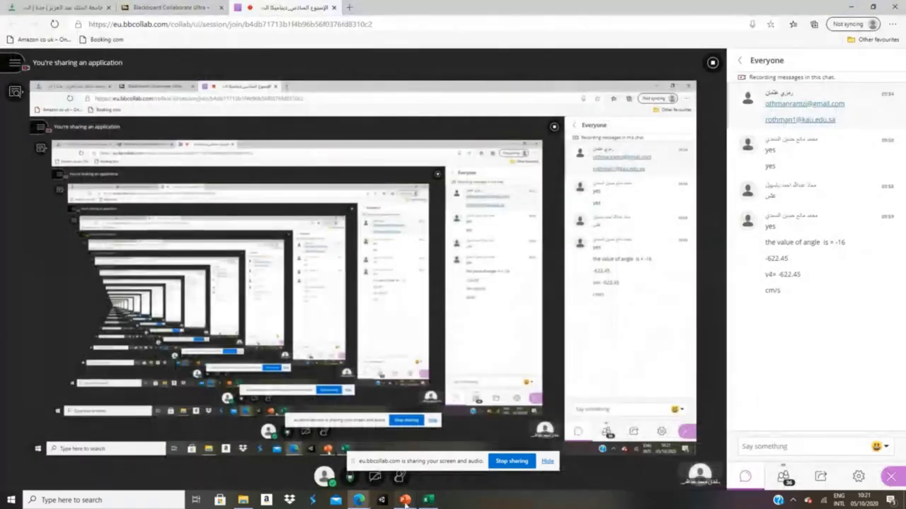
mouse_move(405, 500)
left_click(494, 478)
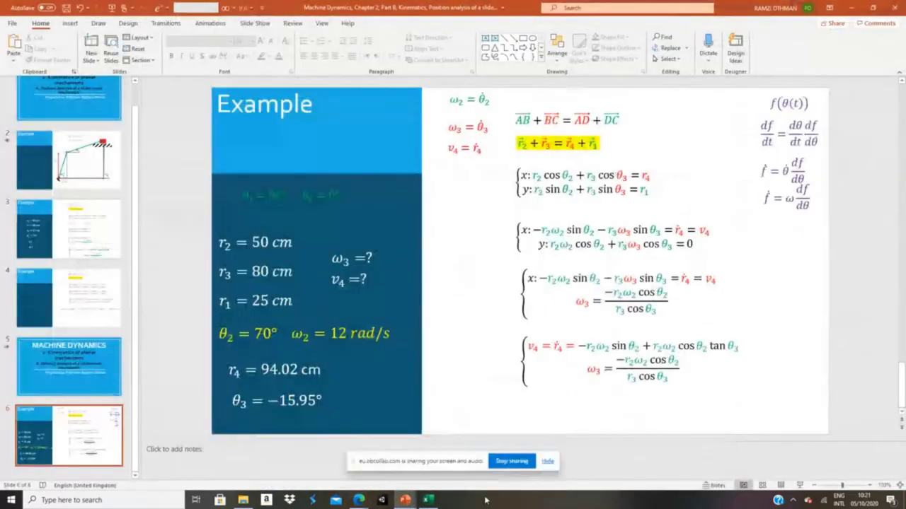
left_click(428, 501)
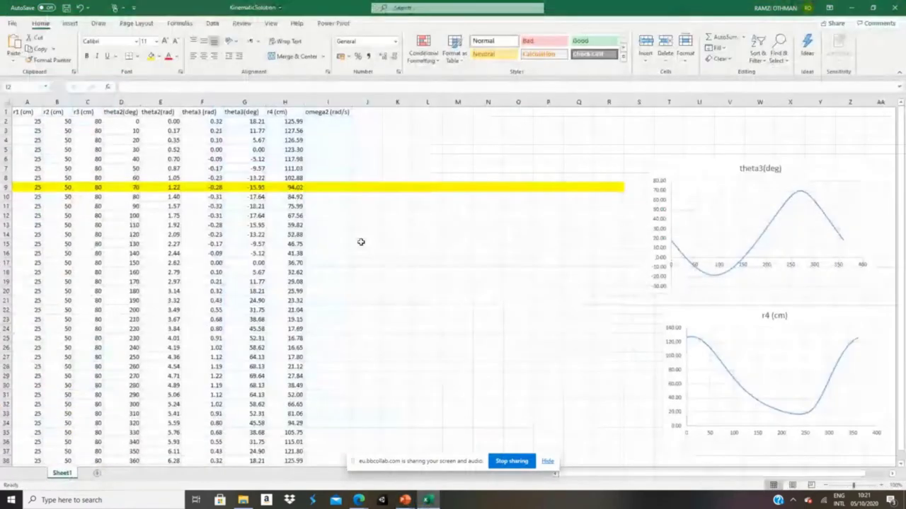
- Enter 12 in I2 and fill it down the whole omega2 column
left_click(330, 121)
type("12")
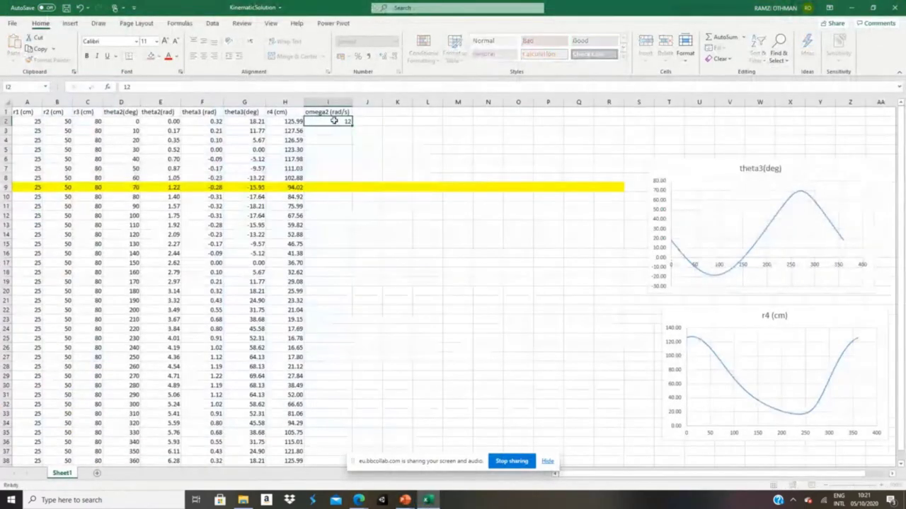
key("Return")
left_click(333, 121)
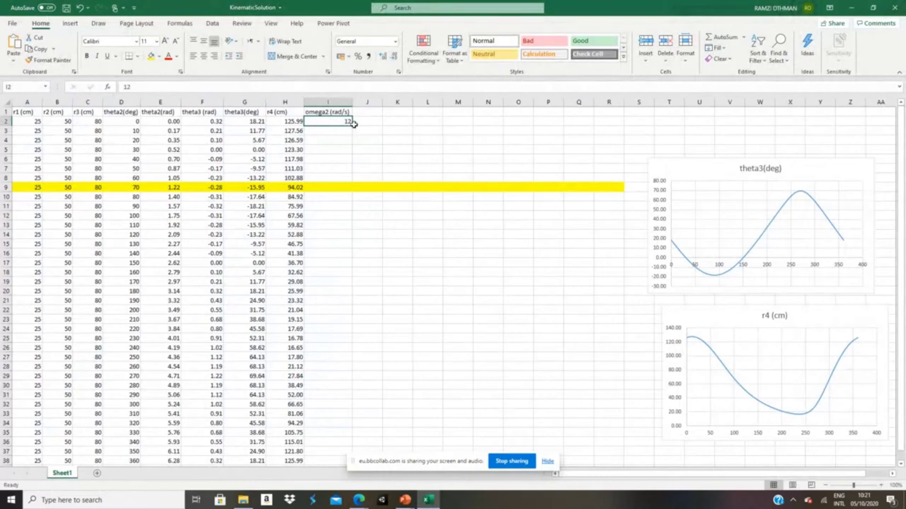
double_click(351, 124)
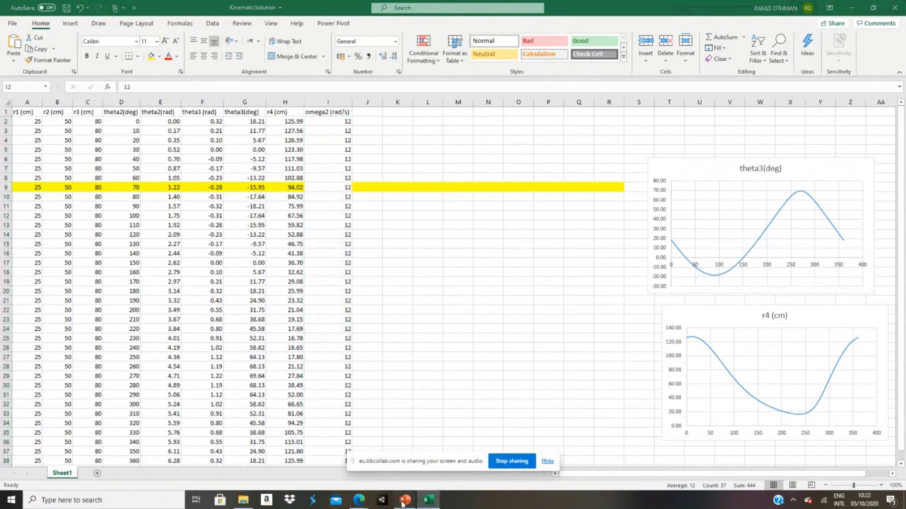
- Review the formulas on the PowerPoint Example slide, then head column J in Excel "omega3 (rad/s)" and fit its width
mouse_move(405, 499)
left_click(496, 472)
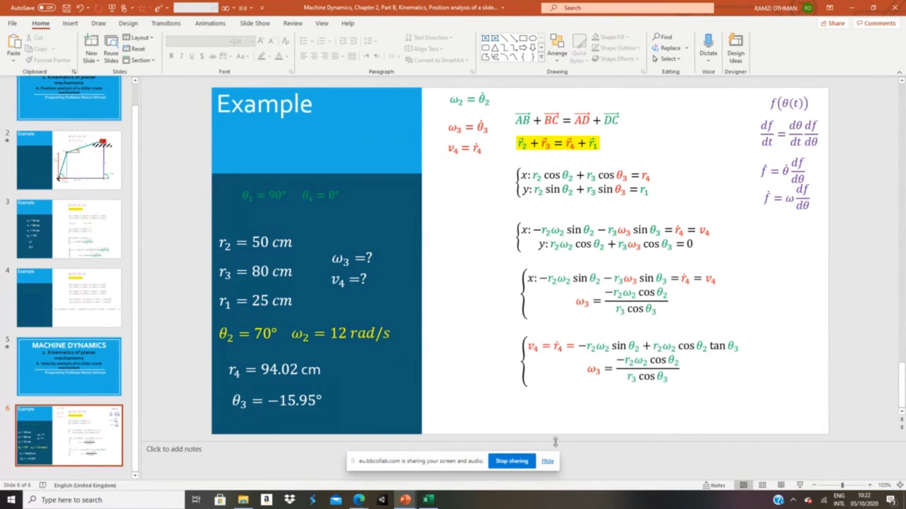
left_click(430, 500)
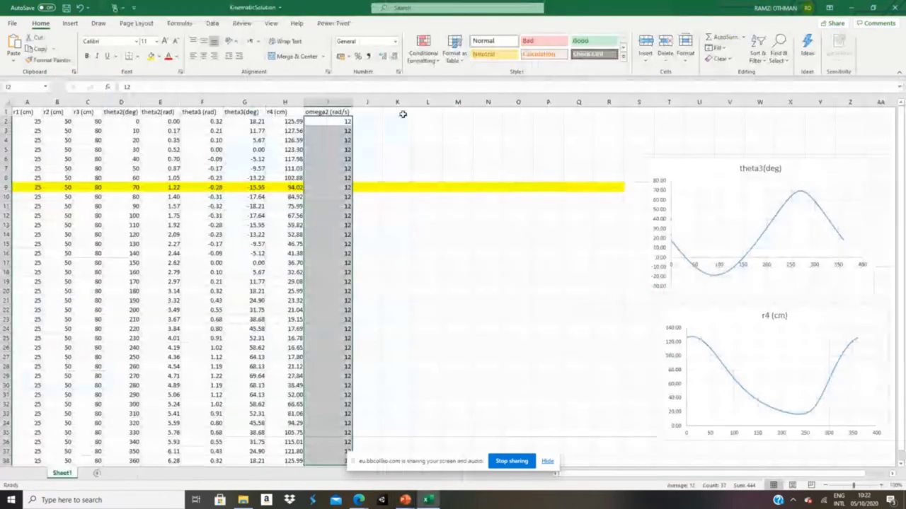
left_click(380, 112)
type("omega3")
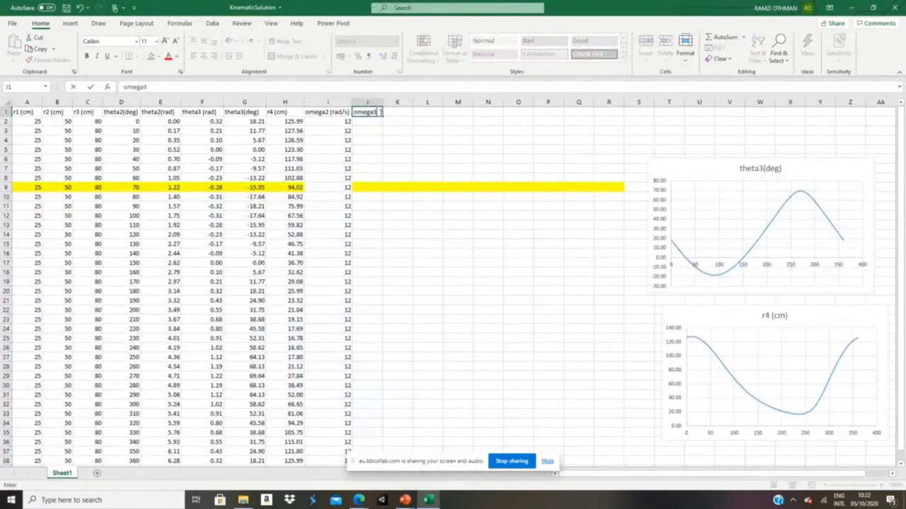
type(" (rad/s)")
key("Return")
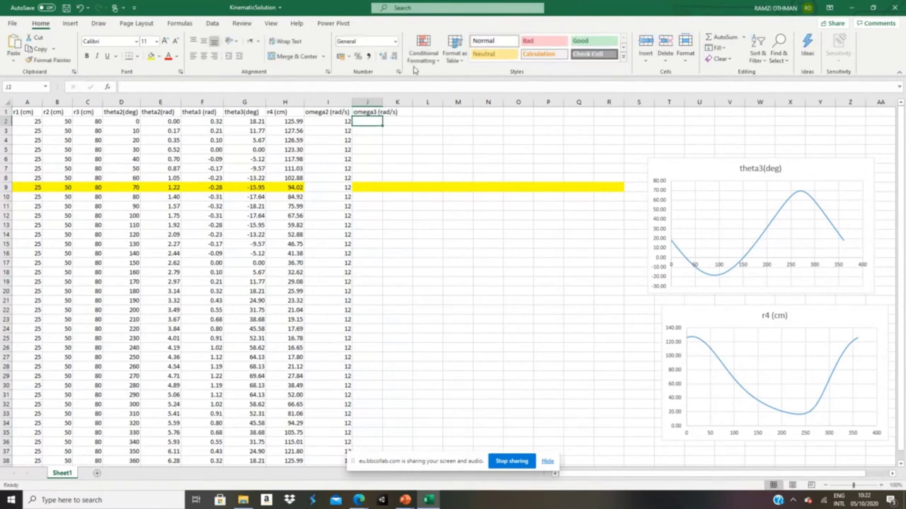
double_click(382, 99)
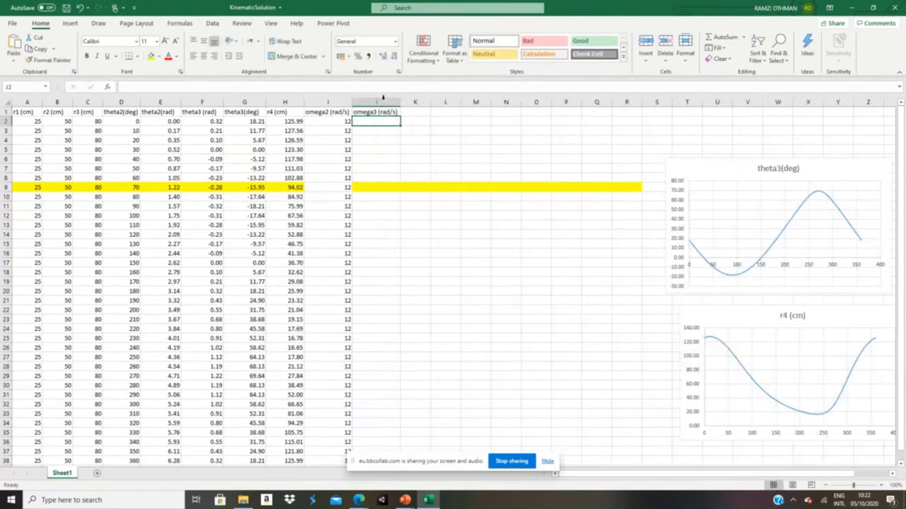
- Begin the omega3 formula in J2 with the negated numerator, =-(B2*COS(E2)
type("=")
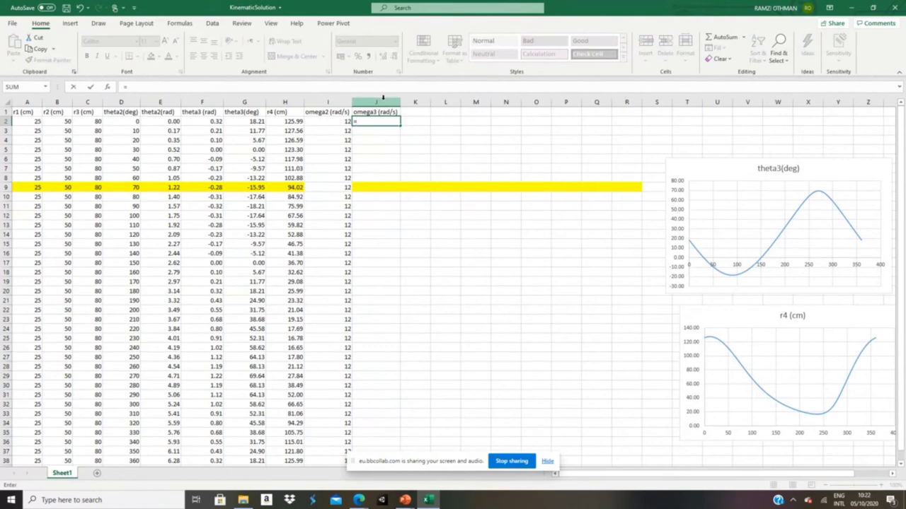
type("-(")
key("Return")
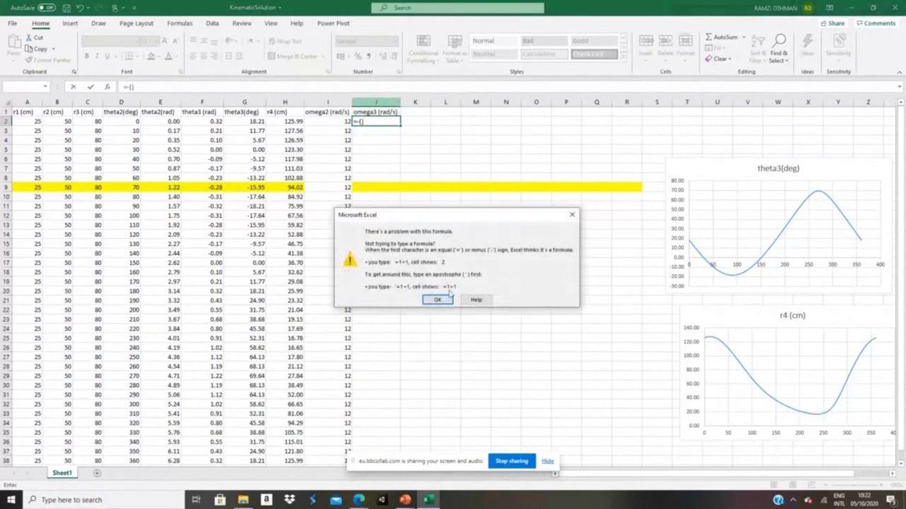
left_click(446, 303)
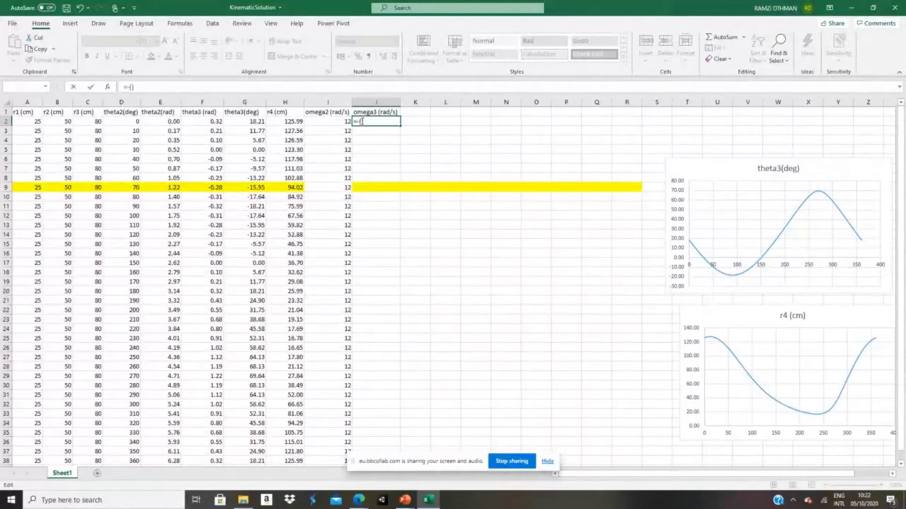
type("2")
key("BackSpace")
left_click(61, 121)
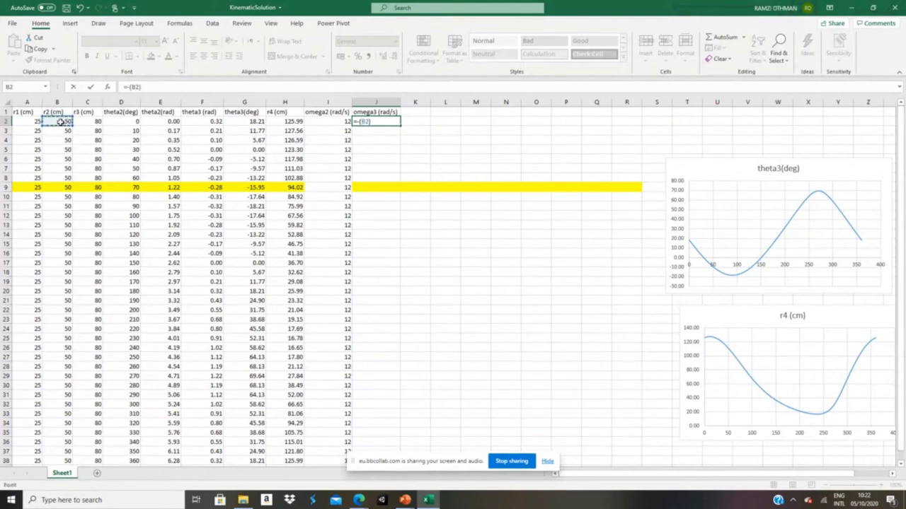
type("*cos(")
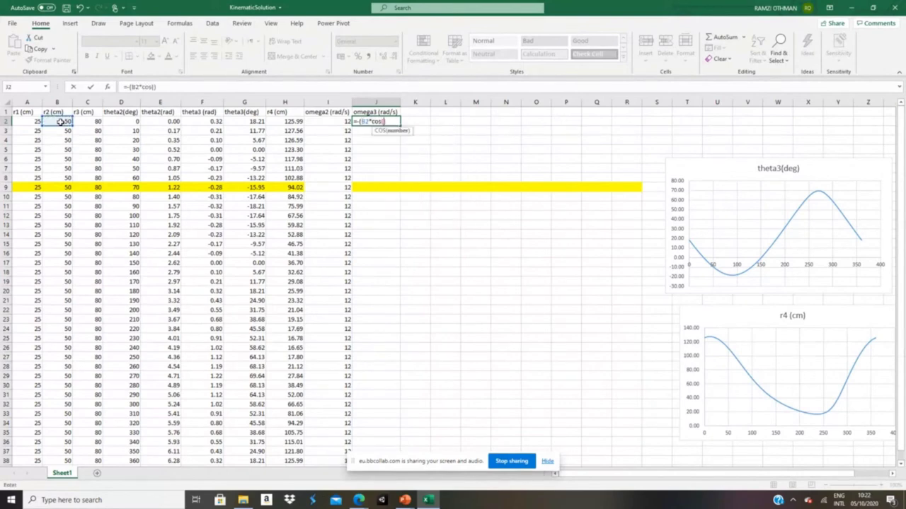
left_click(157, 122)
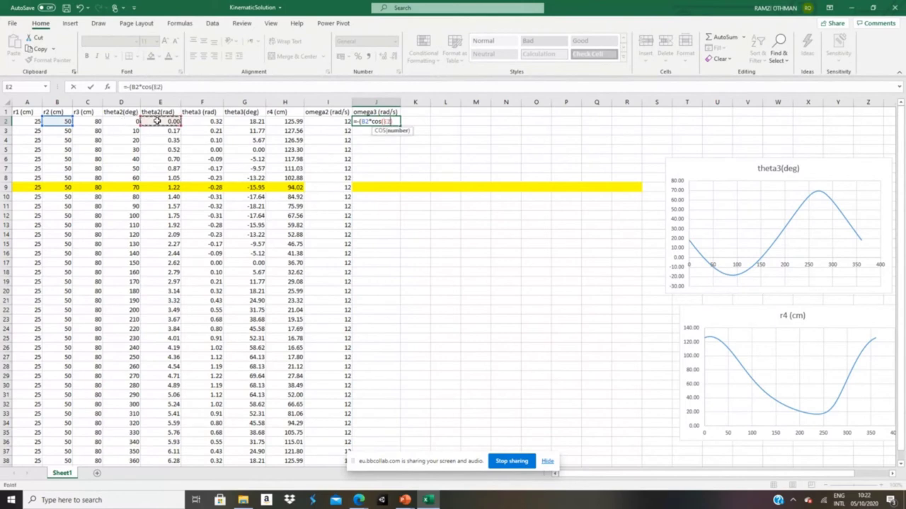
type(")")
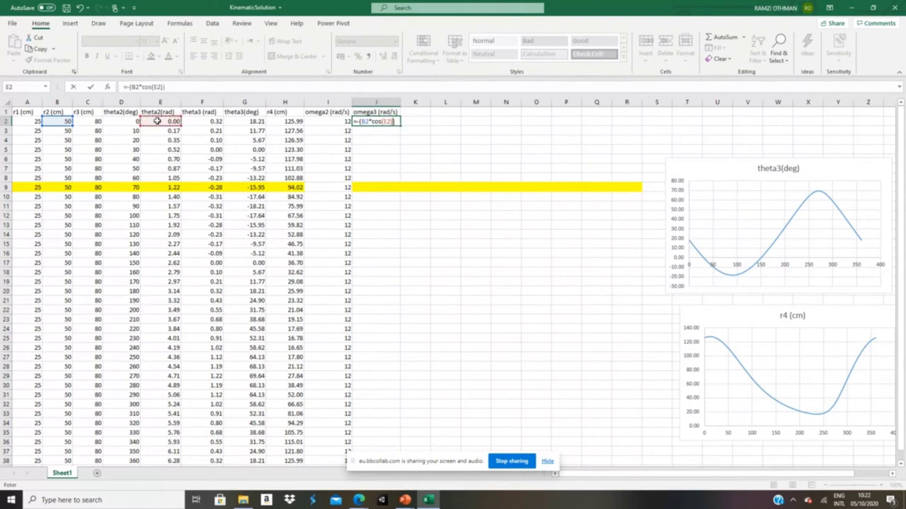
- Complete the J2 formula by dividing by (C2*COS(F2)), giving =-(B2*COS(E2)/(C2*COS(F2)))
type("/()")
left_click(88, 120)
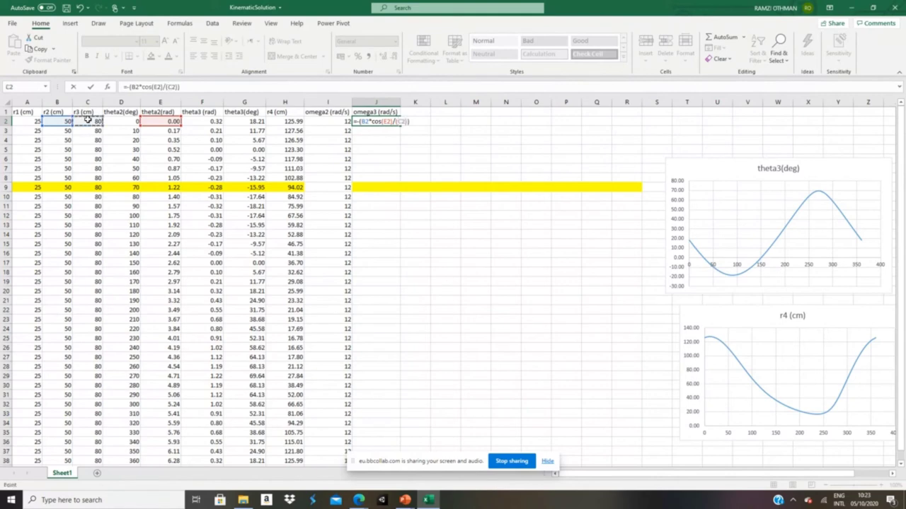
type("*cos(")
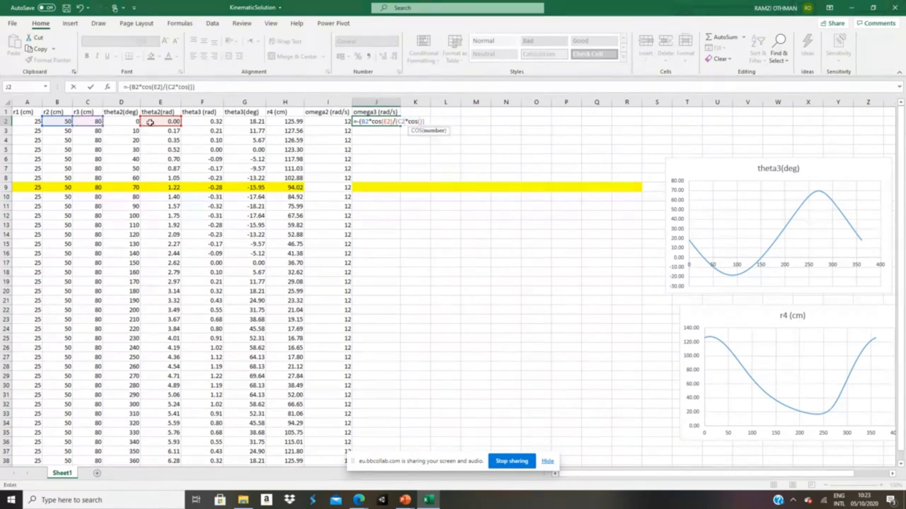
left_click(209, 121)
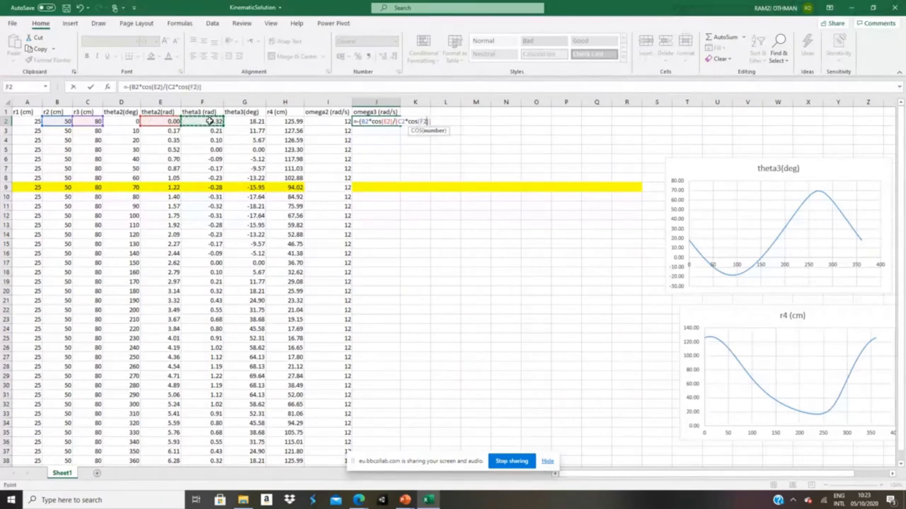
type("))")
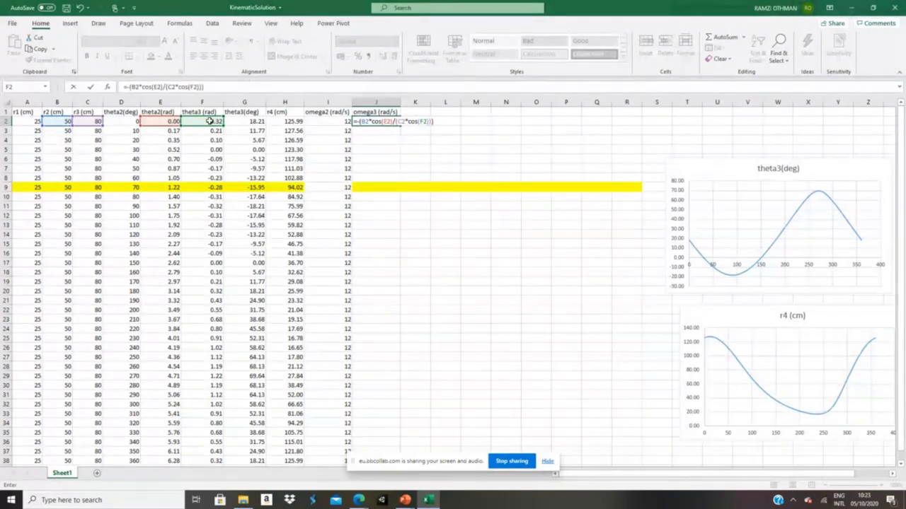
key("Tab")
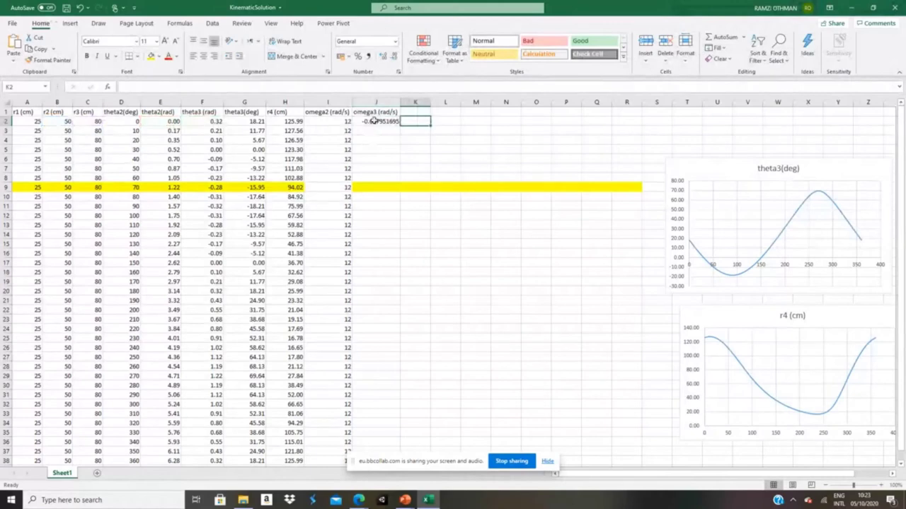
- Multiply the omega3 formula in J2 by omega2 in I2, giving =-(B2*COS(E2)/(C2*COS(F2)))*I2
left_click(374, 121)
left_click(224, 86)
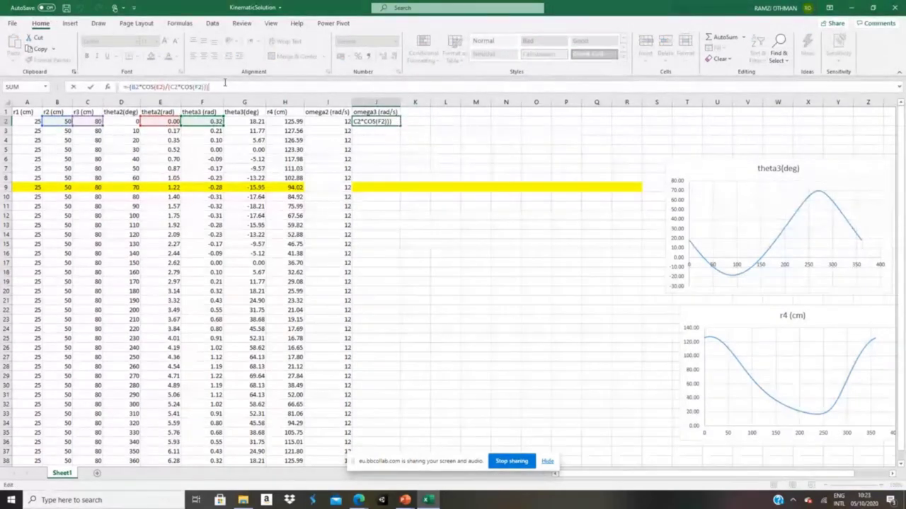
type("*")
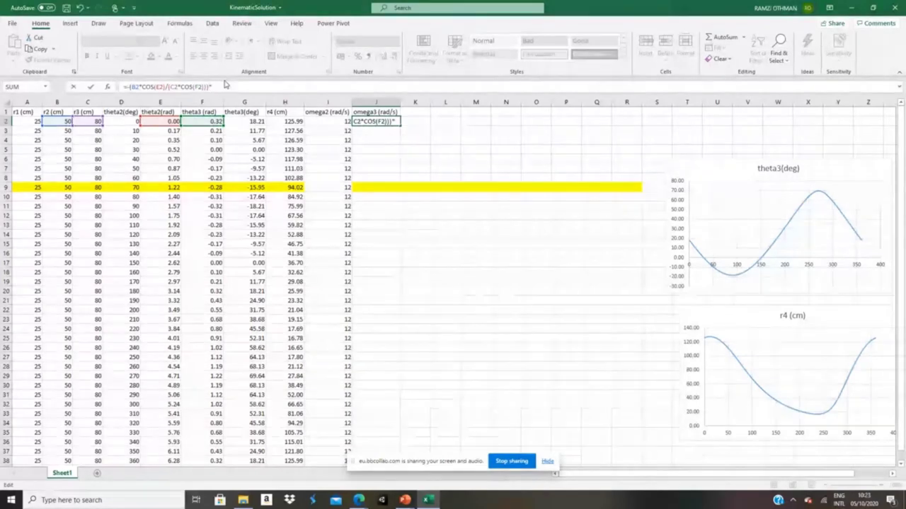
left_click(334, 121)
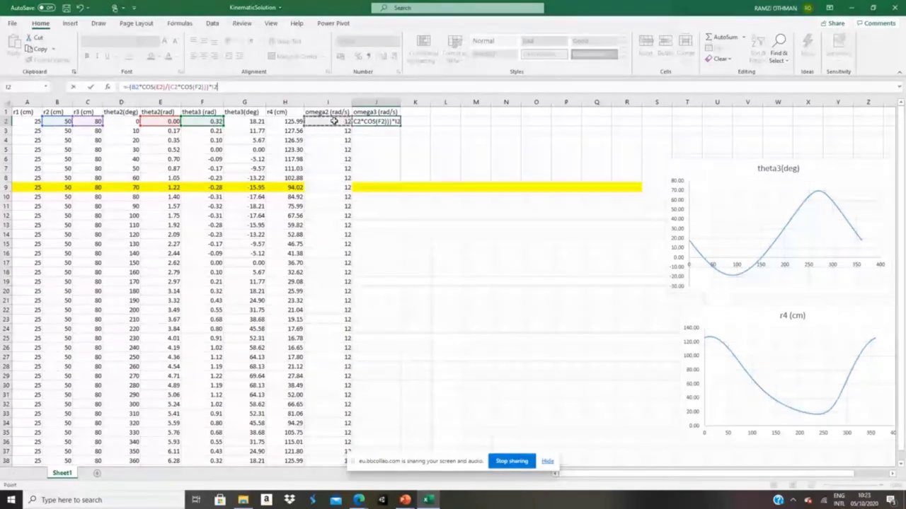
key("Return")
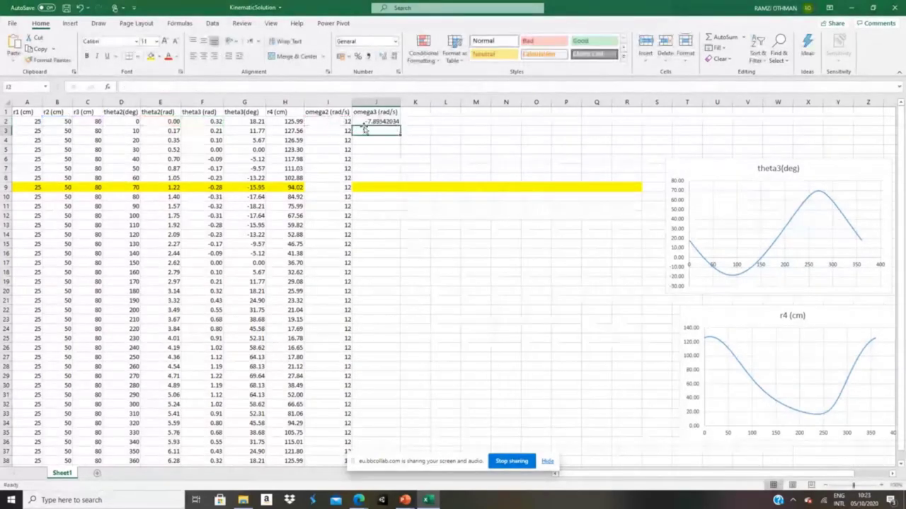
- Fill the omega3 formula down column J and restore the yellow highlight on cells H9:J9
left_click(389, 122)
double_click(400, 125)
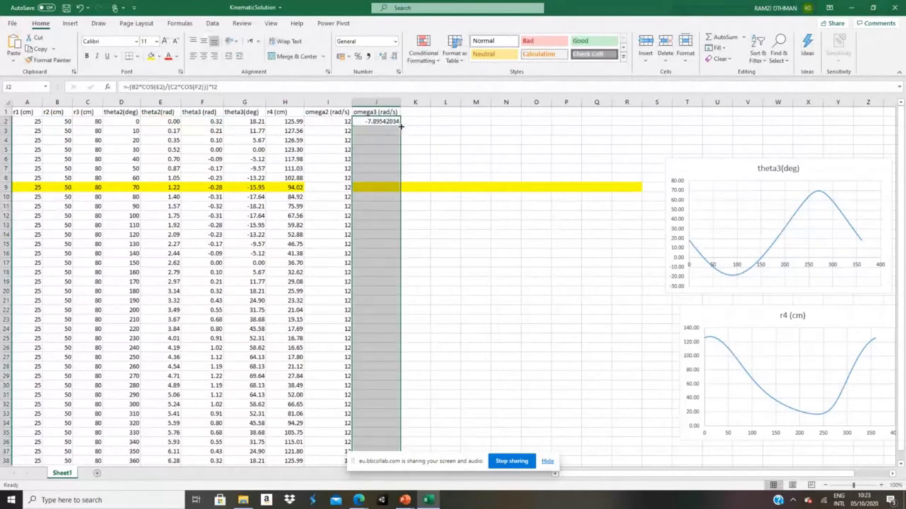
left_click(445, 225)
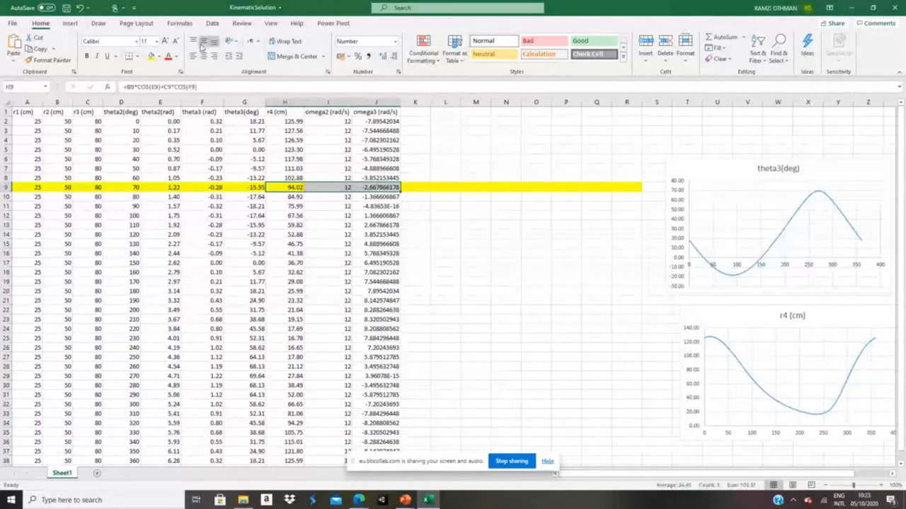
left_click(151, 56)
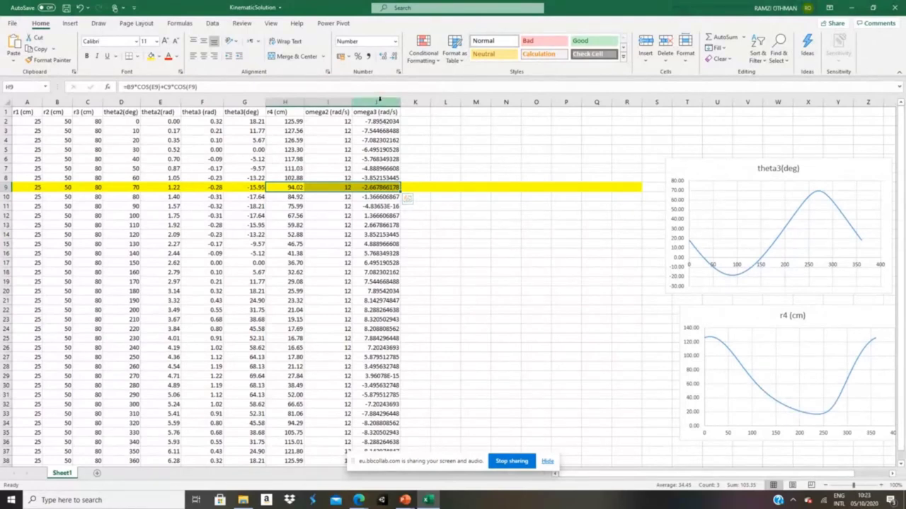
- Check the session chat in the Edge browser and return to an empty cell in the Excel worksheet
left_click(359, 500)
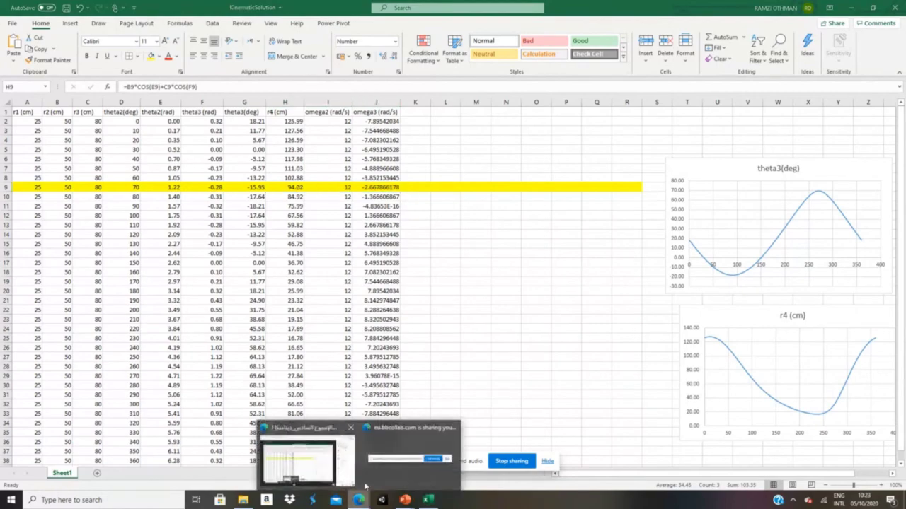
left_click(325, 469)
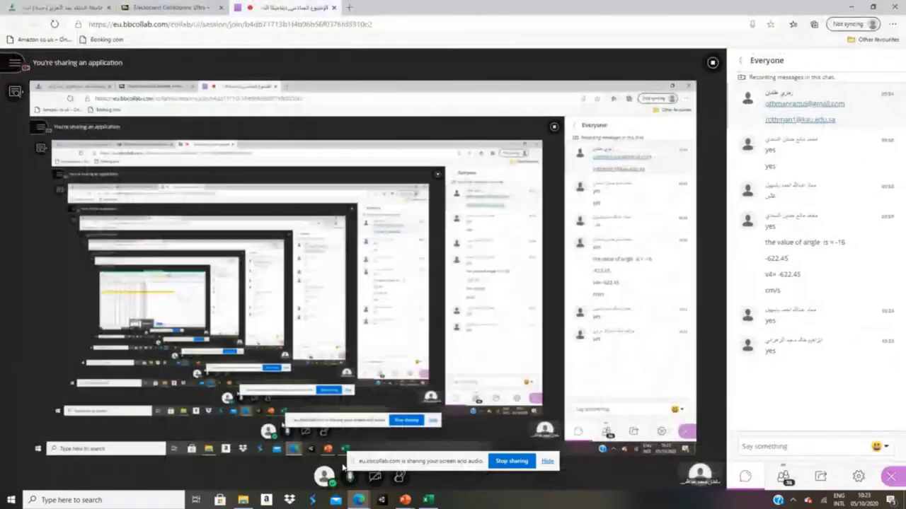
left_click(428, 500)
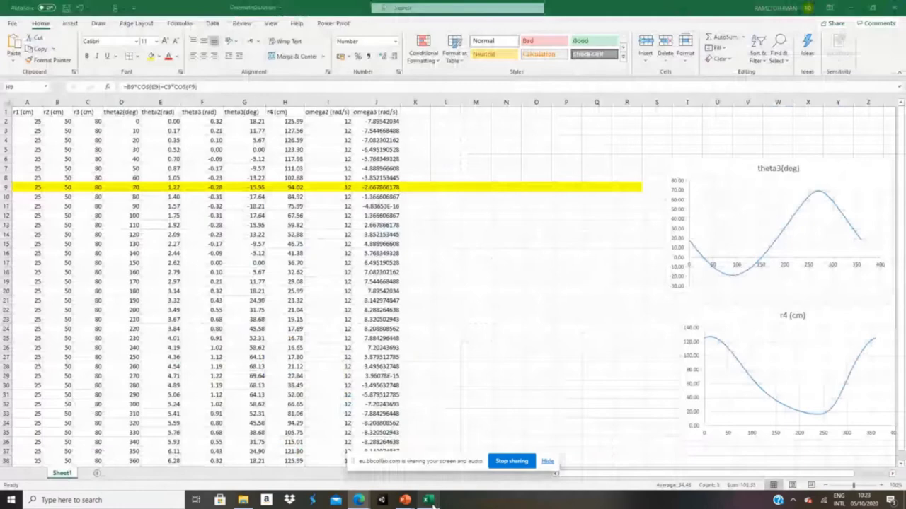
left_click(439, 350)
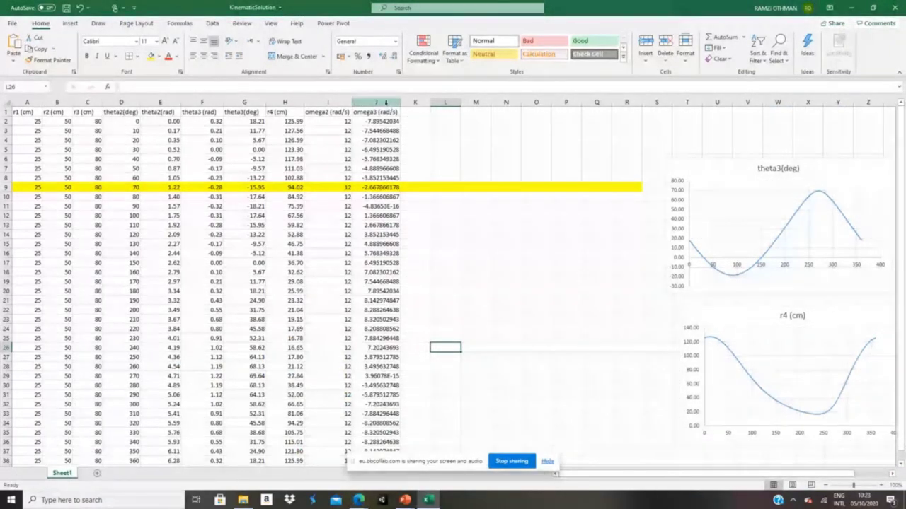
- Add the column header v4 (cm/s) in cell K1, beside the omega3 column
left_click(386, 103)
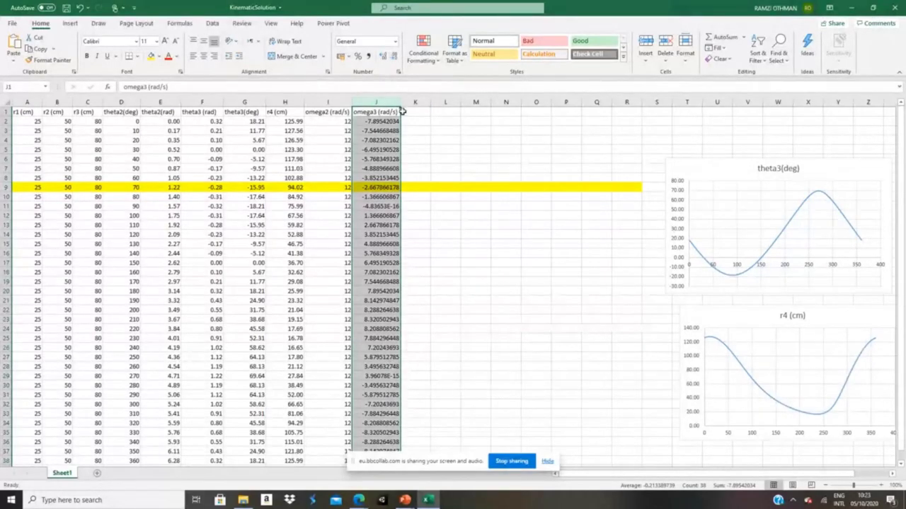
left_click(419, 139)
left_click(419, 114)
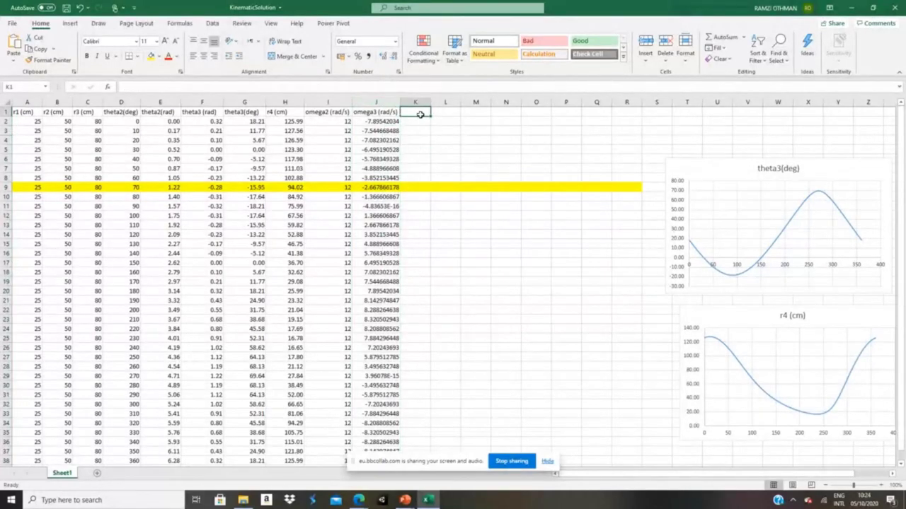
type("v")
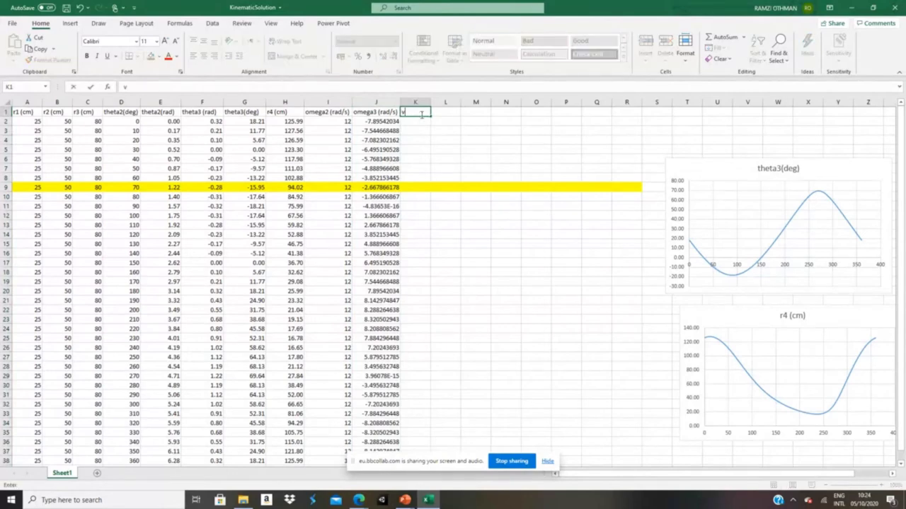
type("4 (cm/s)")
key("Return")
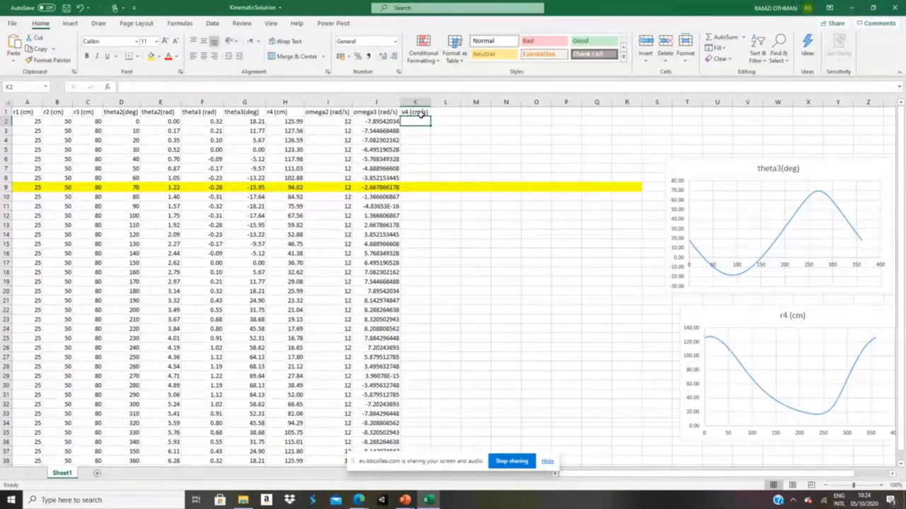
- Begin a formula in K2, consult the v4 equation on the PowerPoint Example slide, and return to the Excel worksheet
type("=")
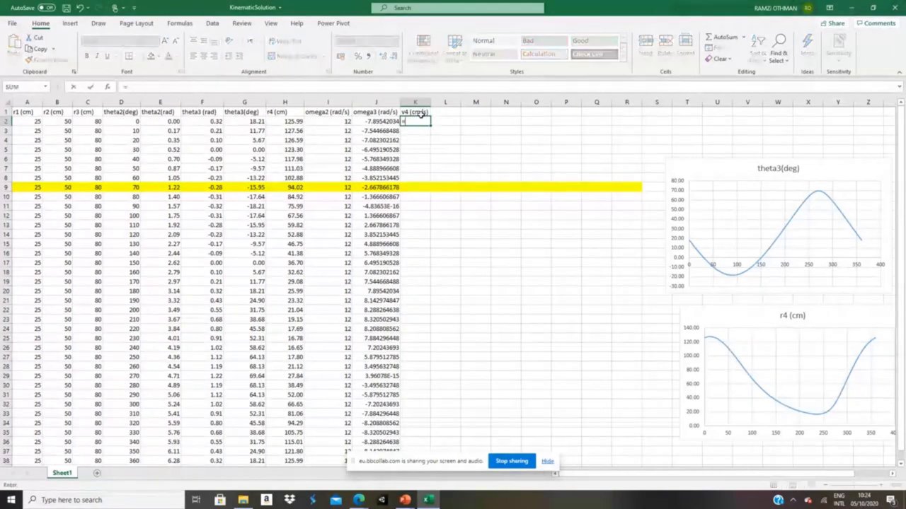
mouse_move(405, 499)
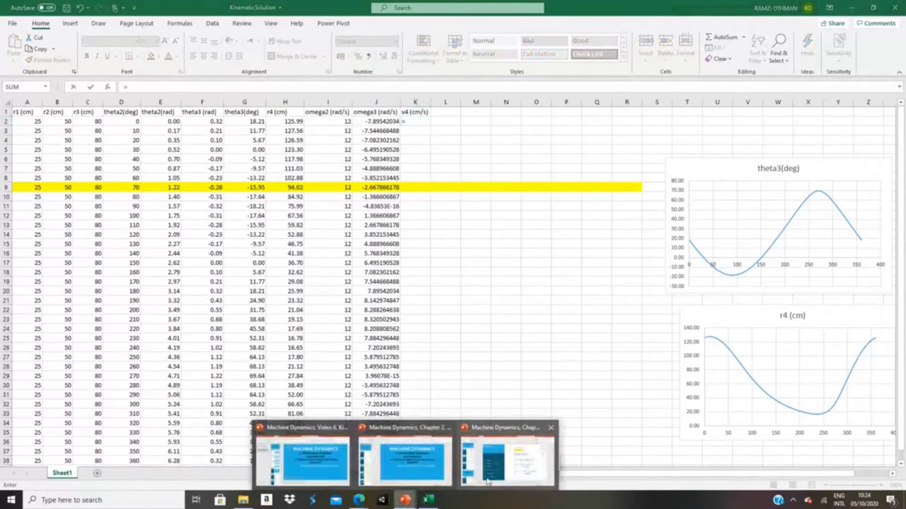
left_click(536, 460)
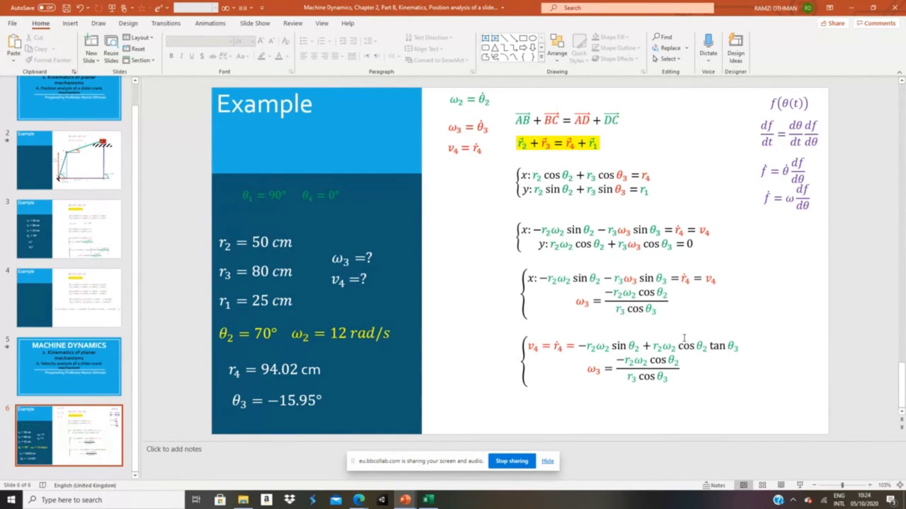
mouse_move(359, 500)
left_click(428, 500)
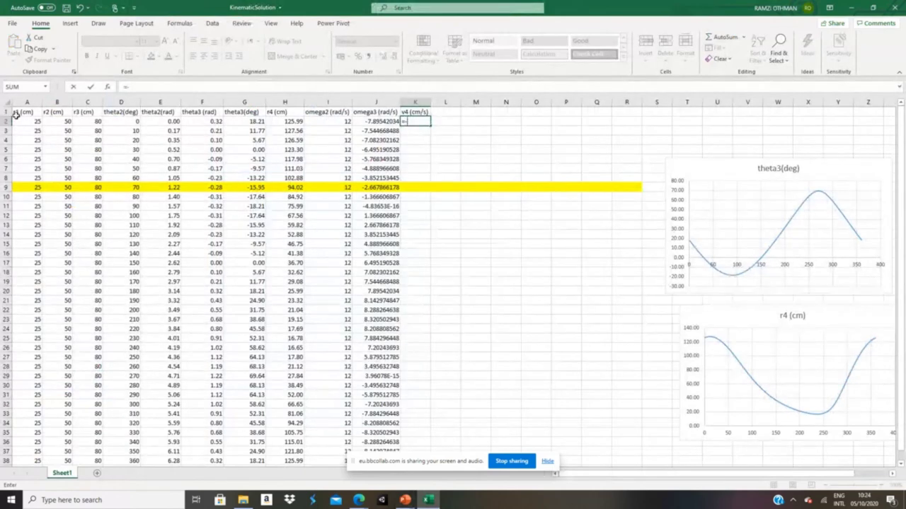
- Enter the first term of the v4 formula in K2 as =-B2*I2*sin(E2)
left_click(53, 121)
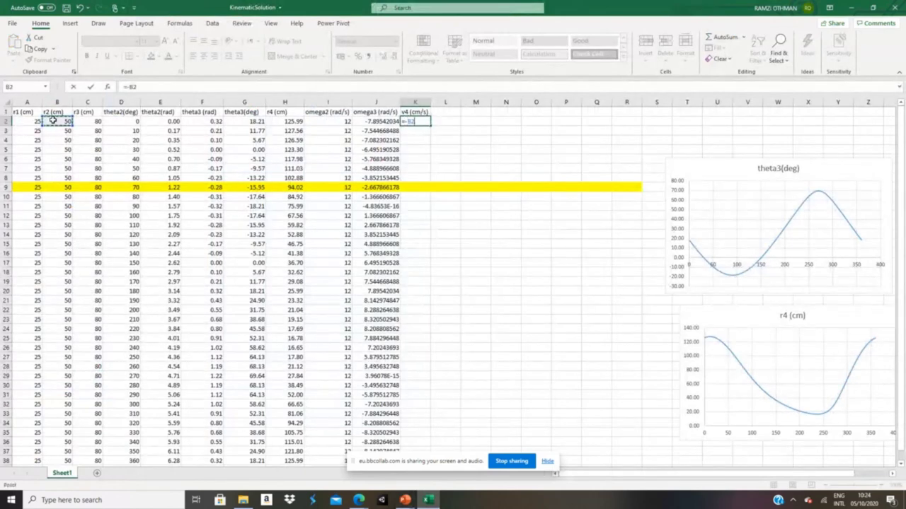
type("*")
left_click(333, 121)
type("*sin(")
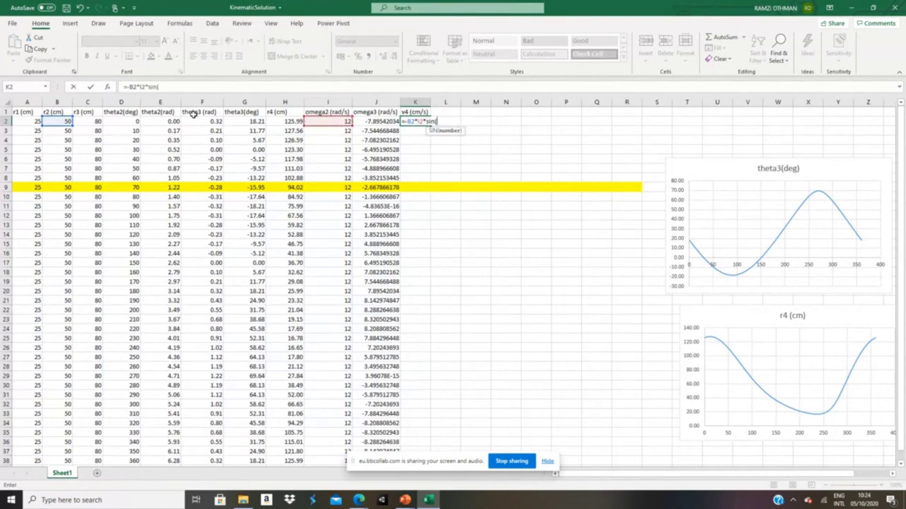
left_click(155, 120)
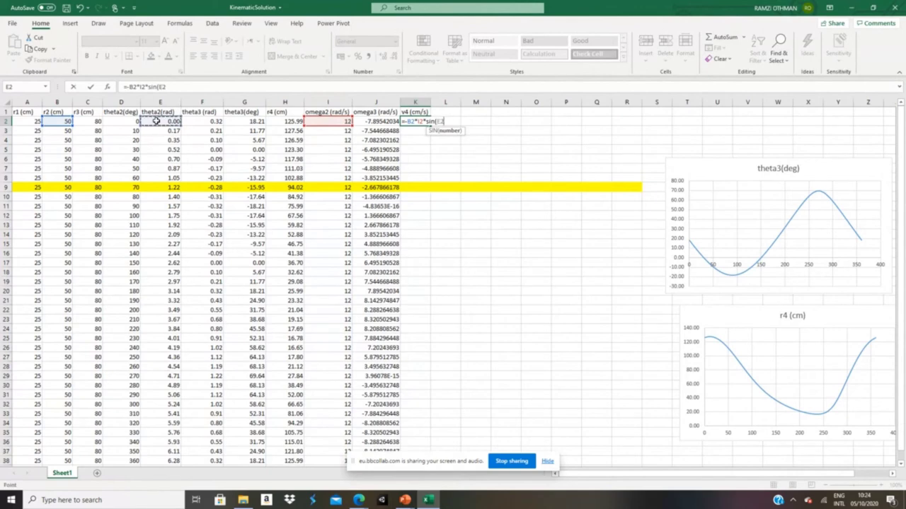
type(")")
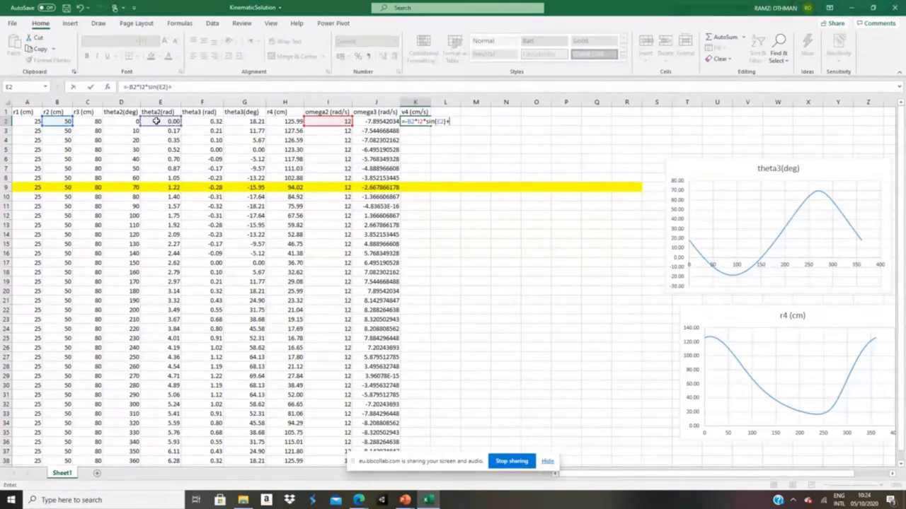
type("+")
left_click(88, 122)
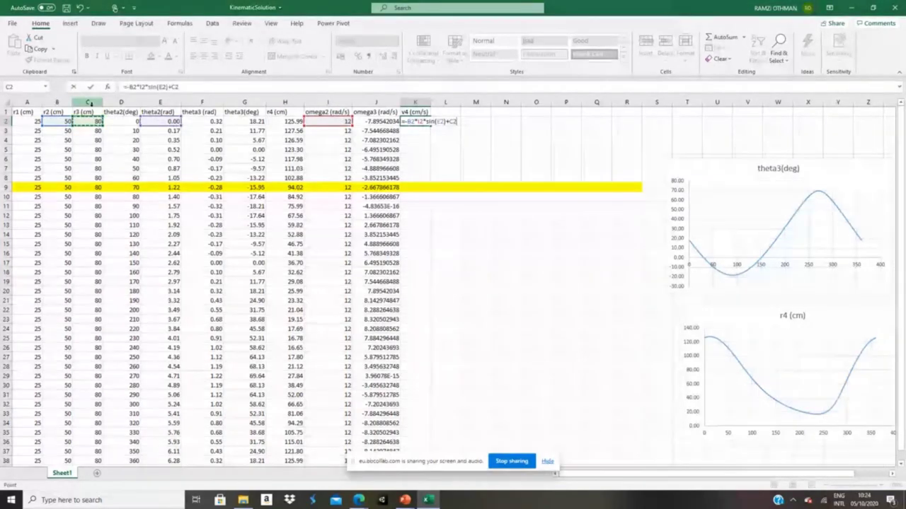
type("*")
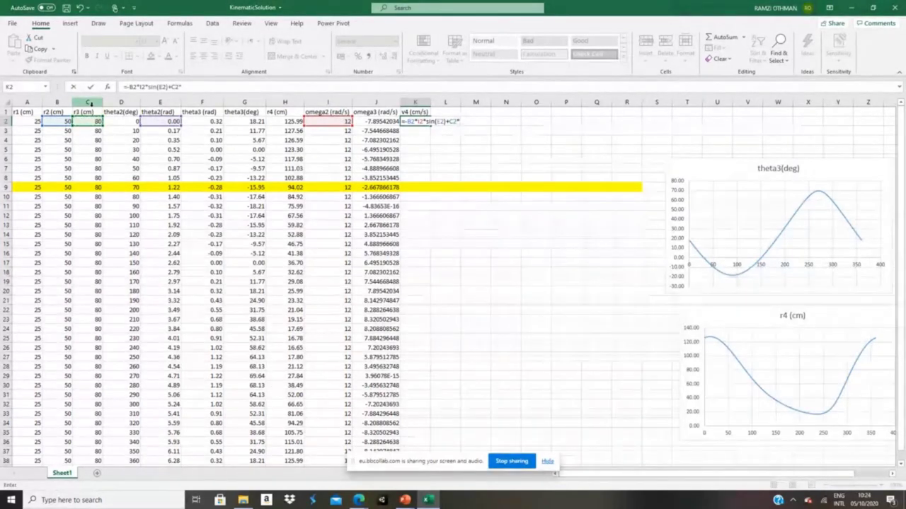
left_click(378, 122)
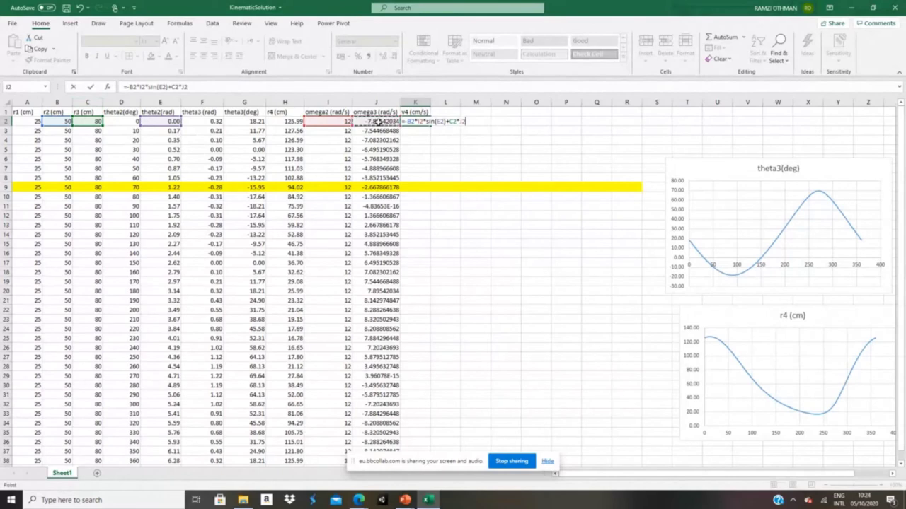
type("*")
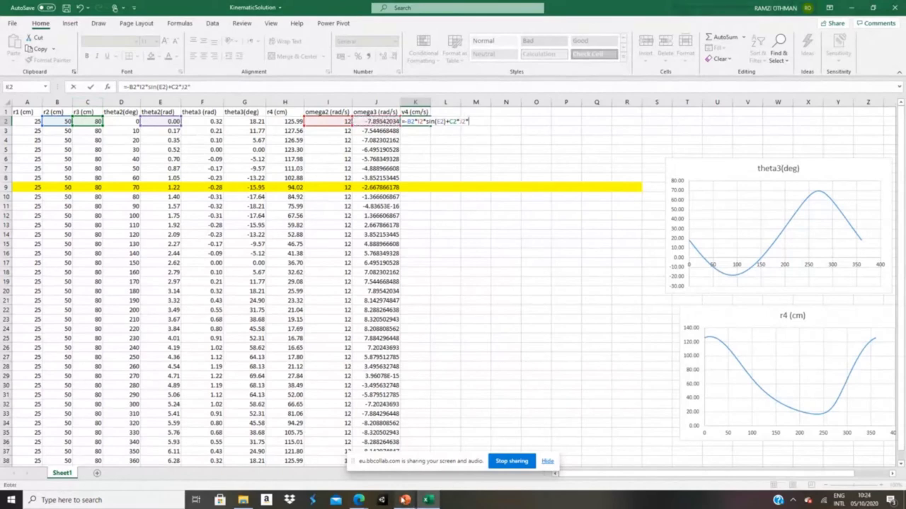
mouse_move(405, 500)
left_click(507, 460)
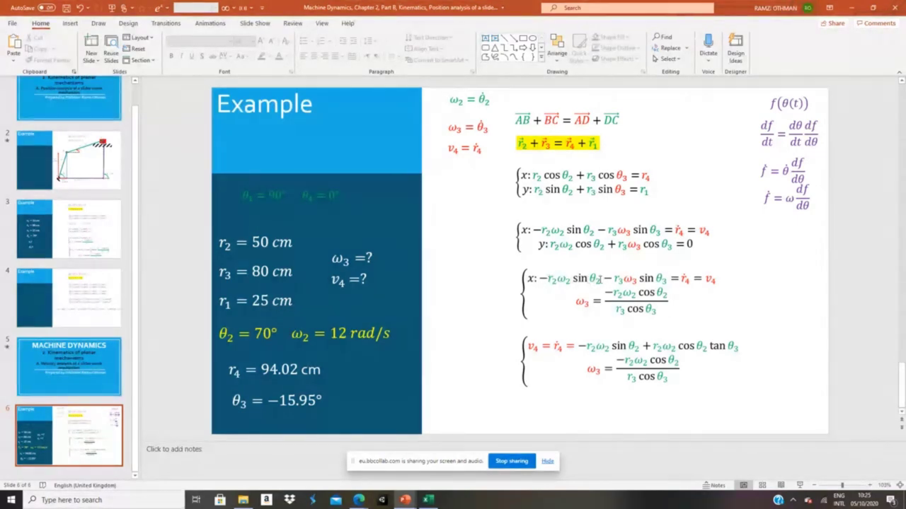
left_click(442, 481)
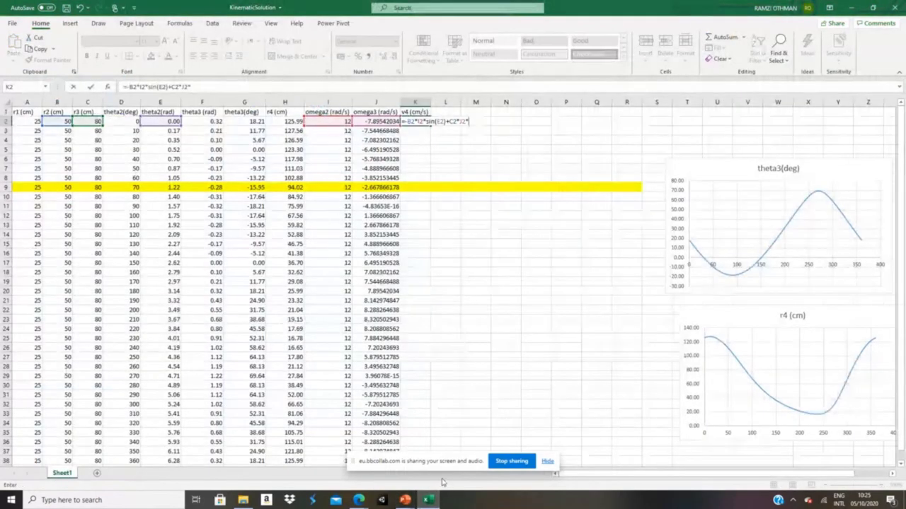
key("BackSpace")
key("BackSpace")
key("BackSpace")
key("BackSpace")
key("BackSpace")
key("BackSpace")
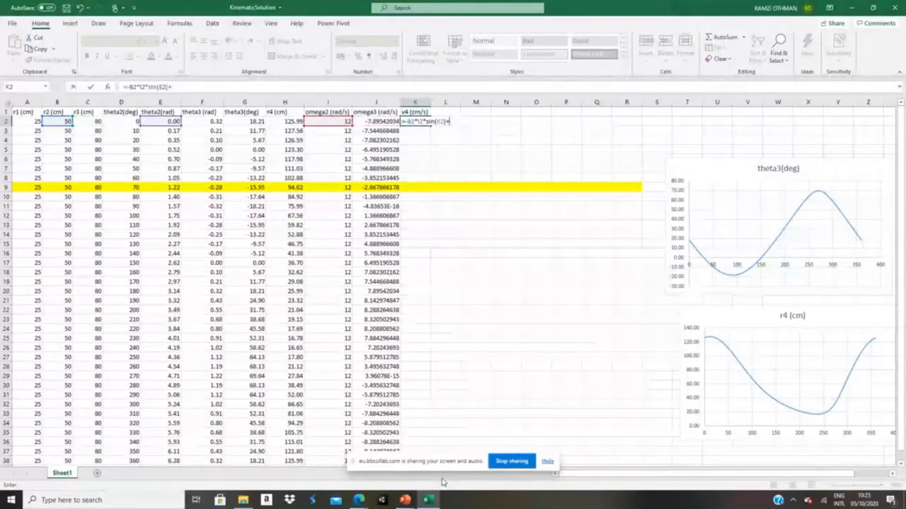
key("BackSpace")
- Complete the K2 formula by subtracting C2*J2*SIN(F2), giving =-B2*I2*SIN(E2)-C2*J2*SIN(F2)
type("-")
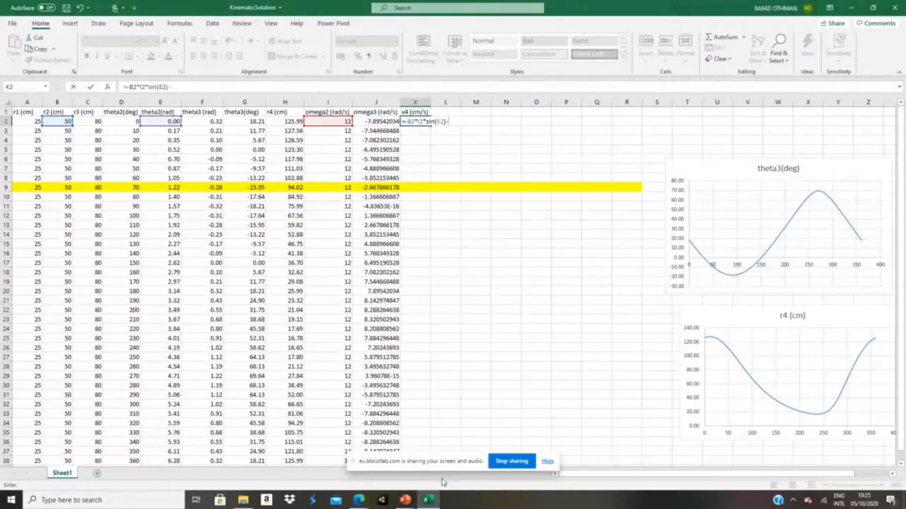
left_click(98, 121)
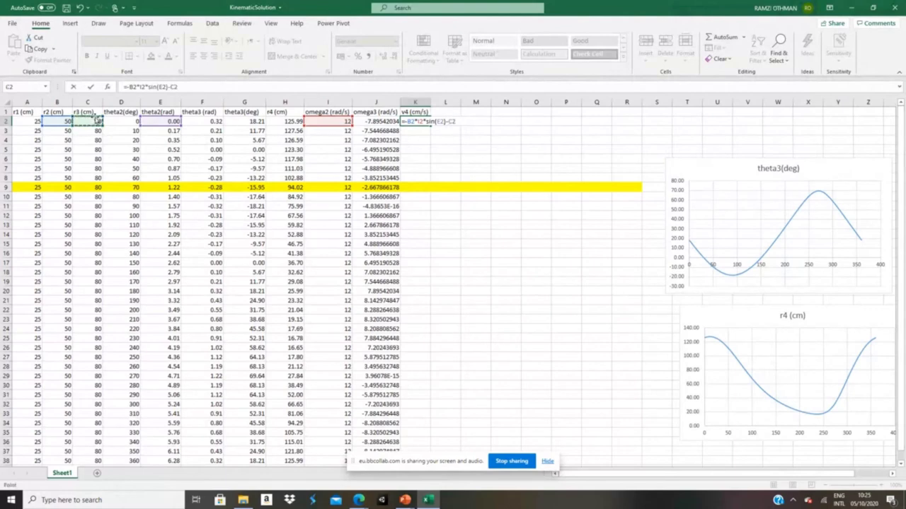
type("*")
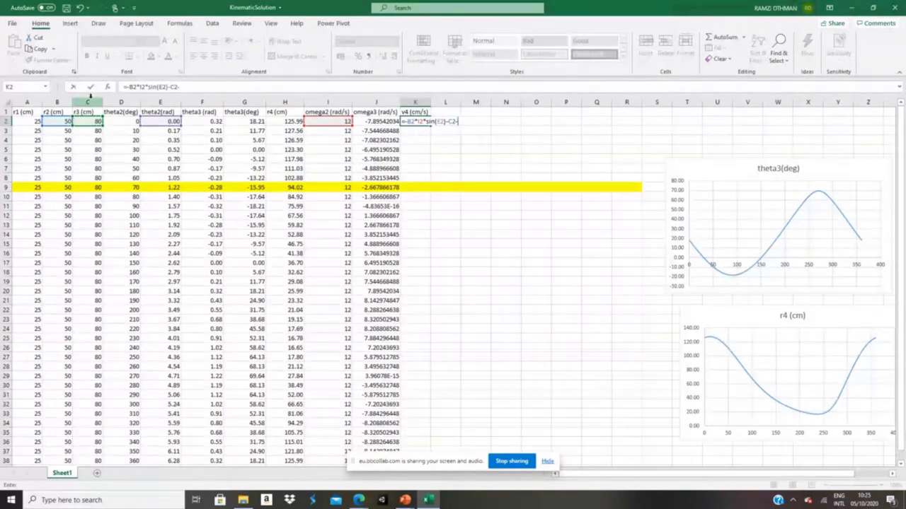
left_click(373, 122)
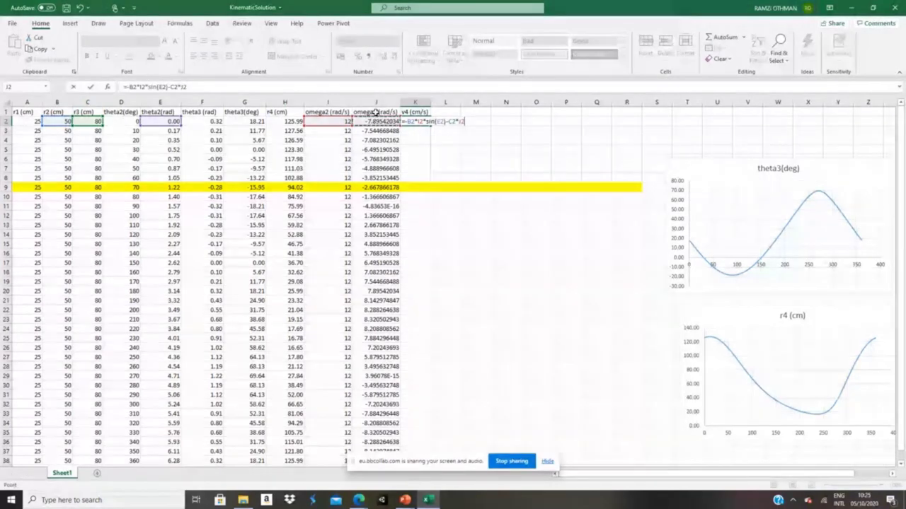
type("*sin(")
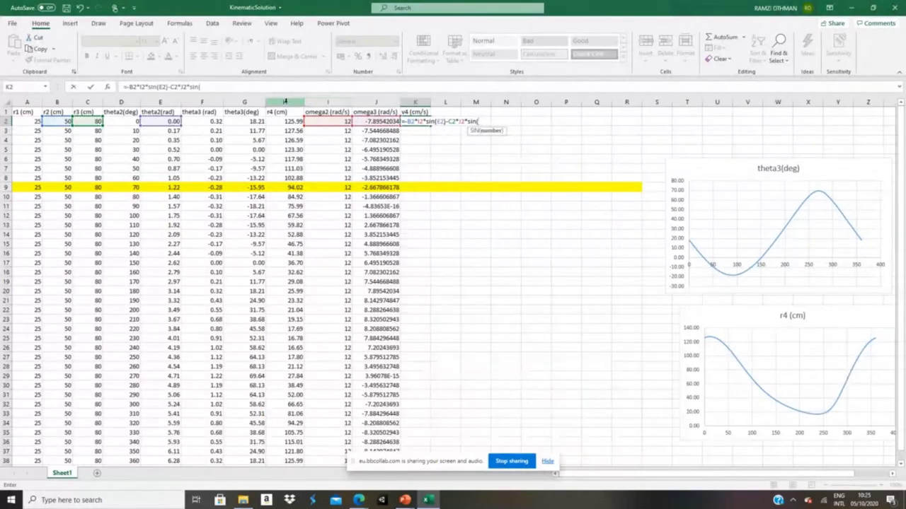
left_click(212, 121)
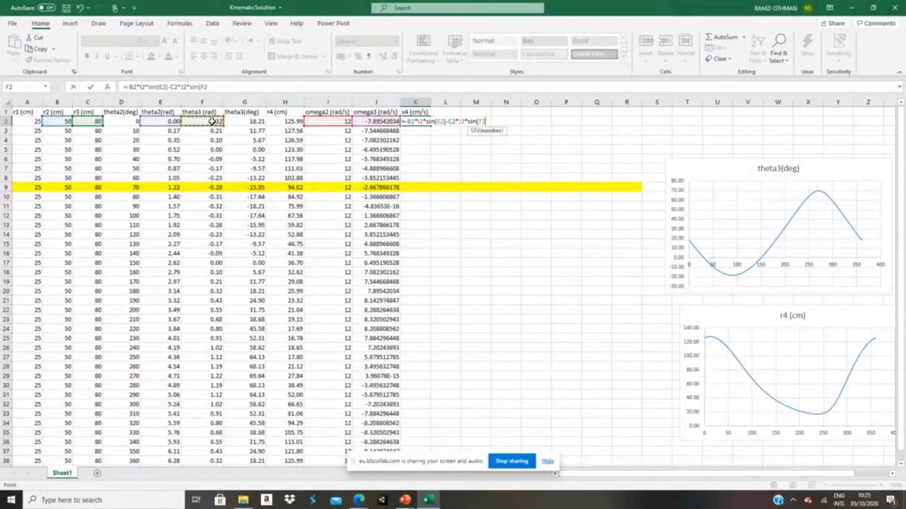
type(")")
key("Return")
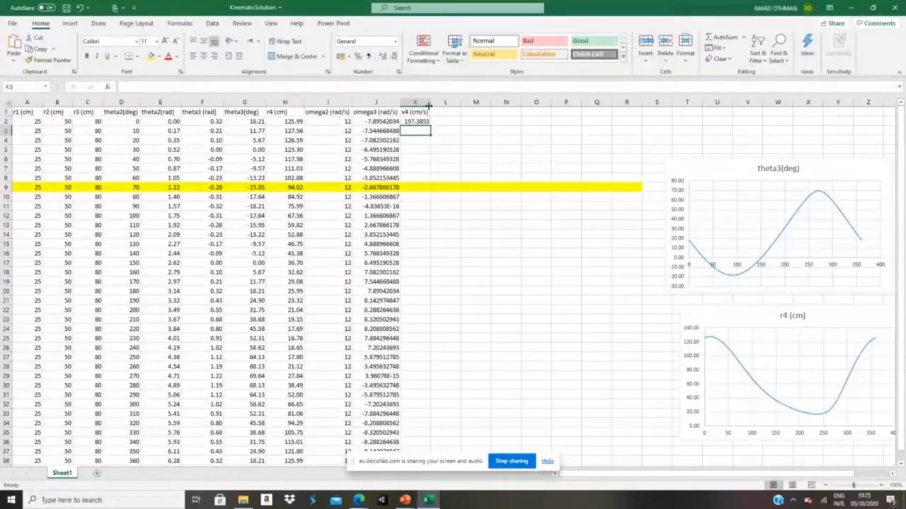
- Widen column K slightly and fill the v4 formula from K2 down the column for every crank angle
left_click_drag(428, 105, 438, 105)
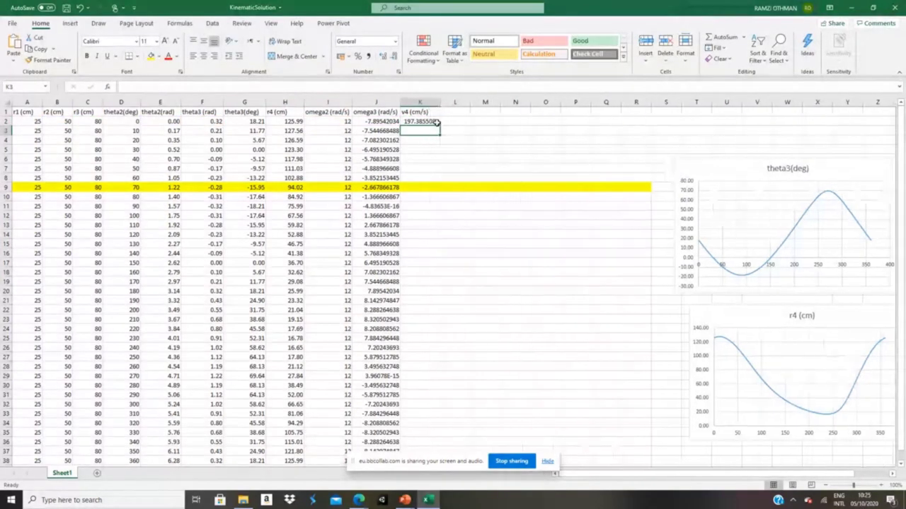
left_click(433, 122)
double_click(440, 126)
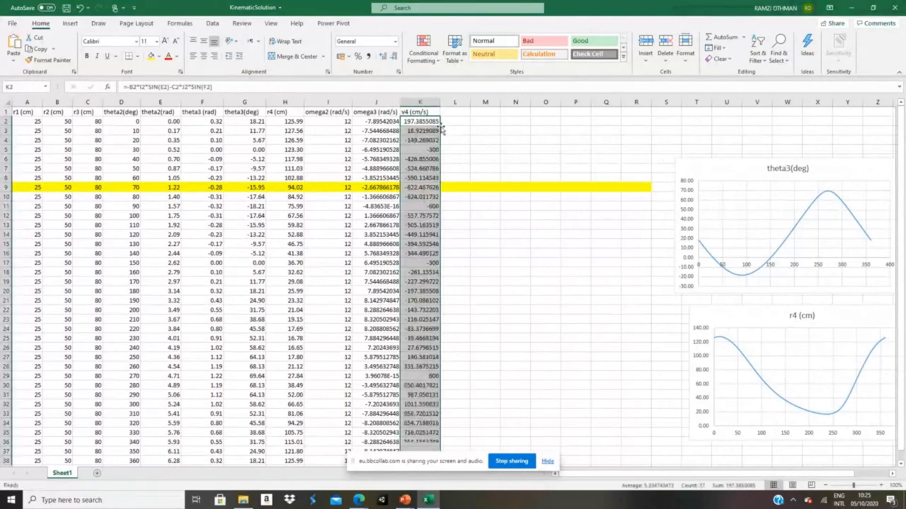
left_click(509, 253)
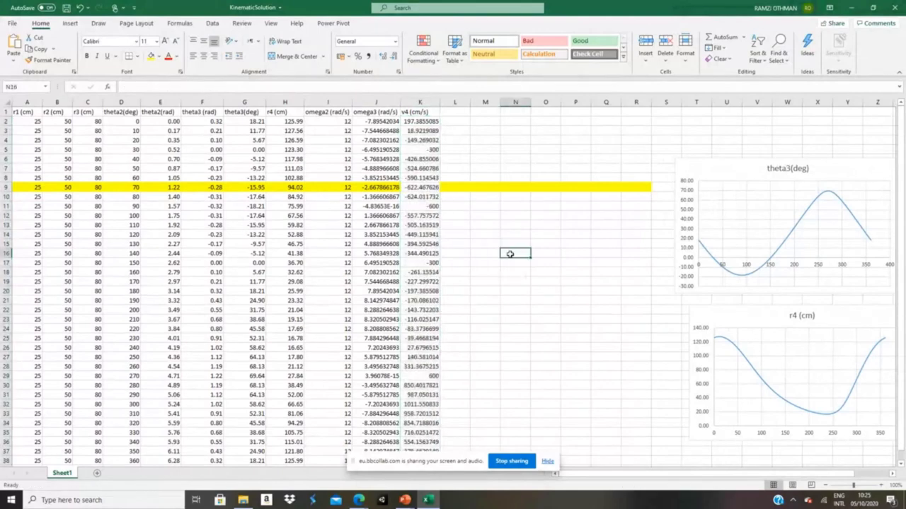
- Examine the v4 result in K9 for 70 degrees, check the session chat in Edge, and return to the Excel worksheet
left_click(429, 188)
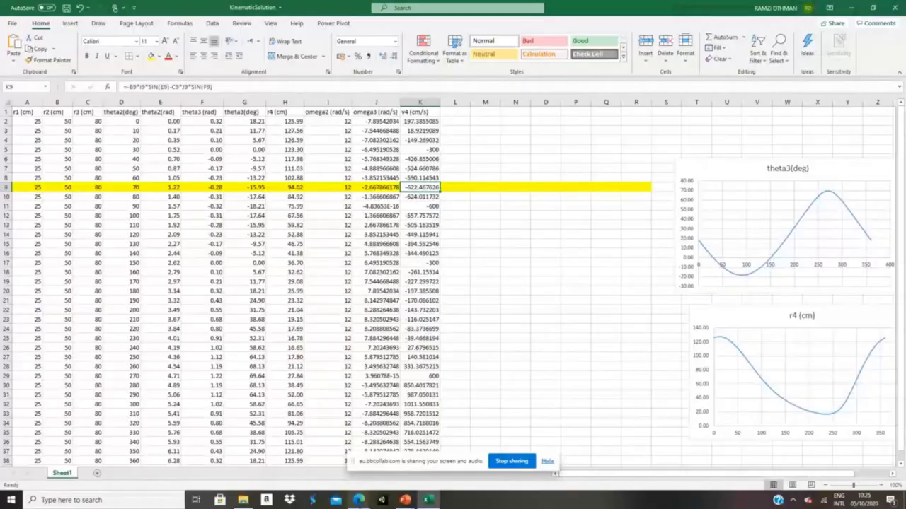
left_click(358, 499)
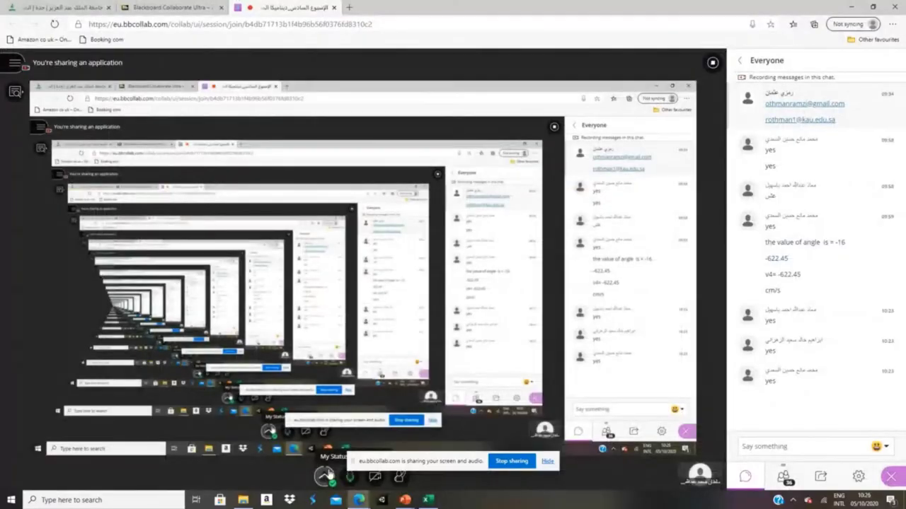
left_click(429, 500)
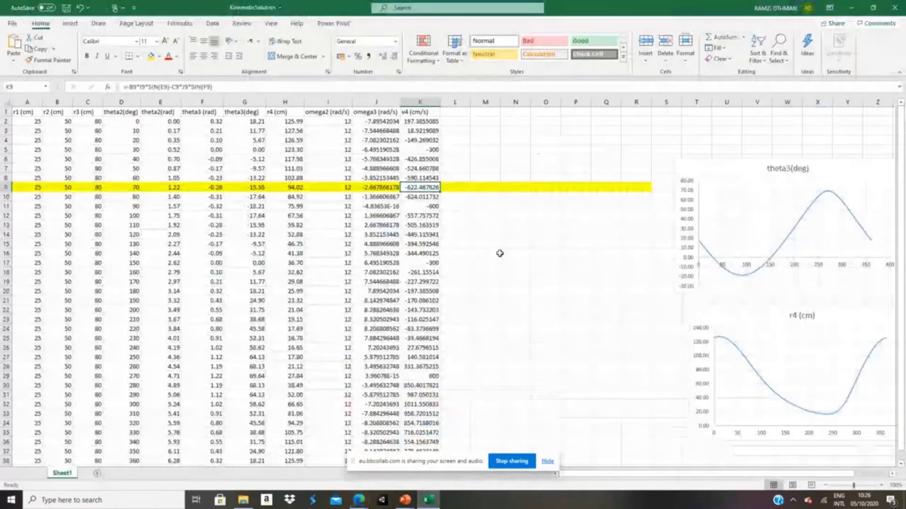
- Delete the empty columns L to R between the data table and the charts
left_click_drag(455, 103, 634, 130)
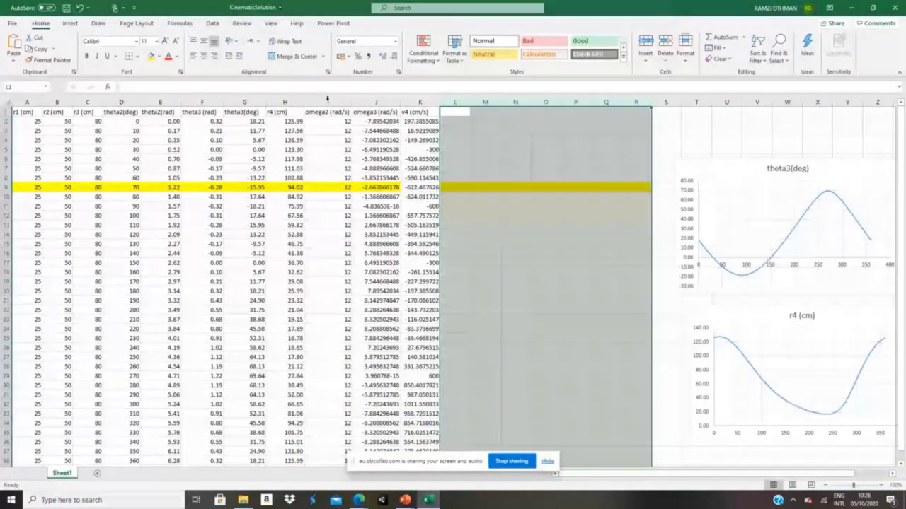
right_click(535, 209)
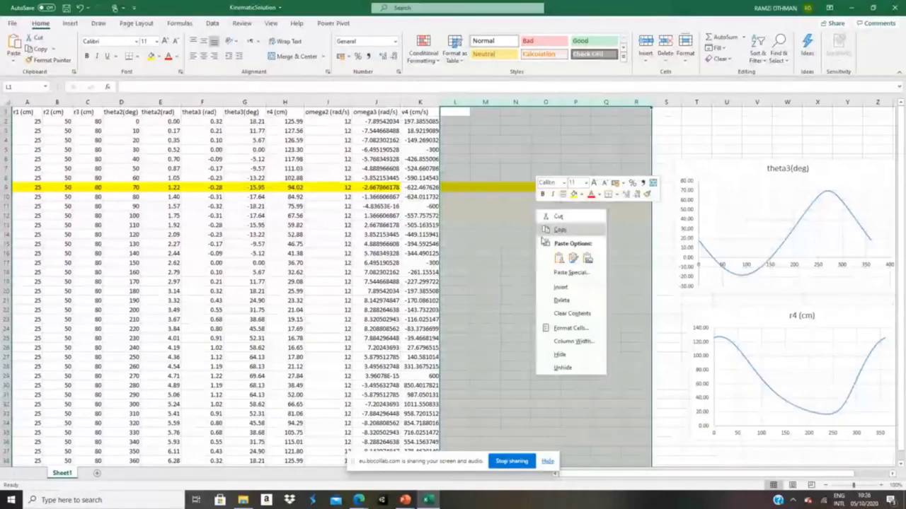
left_click(556, 299)
left_click(764, 261)
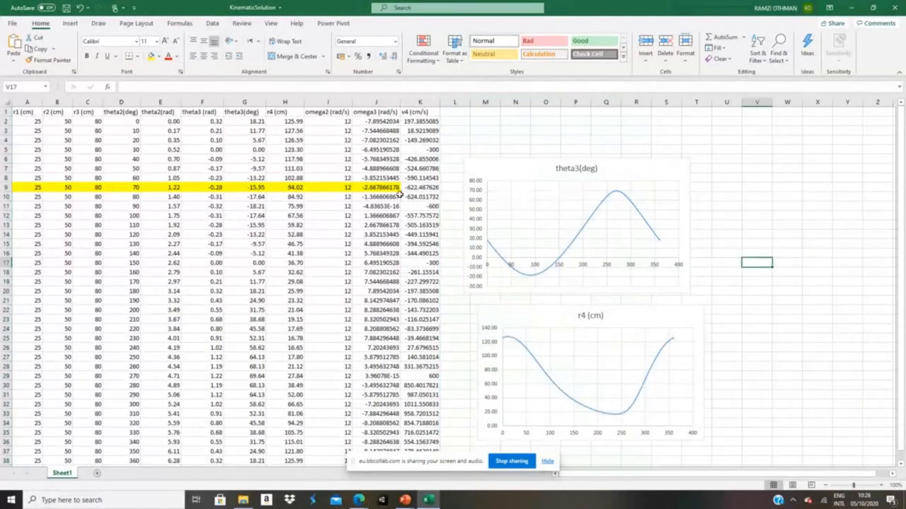
- Insert a Scatter with Smooth Lines chart of omega3 (rad/s) against theta2(deg), using columns J and D through row 38
left_click_drag(28, 188, 414, 188)
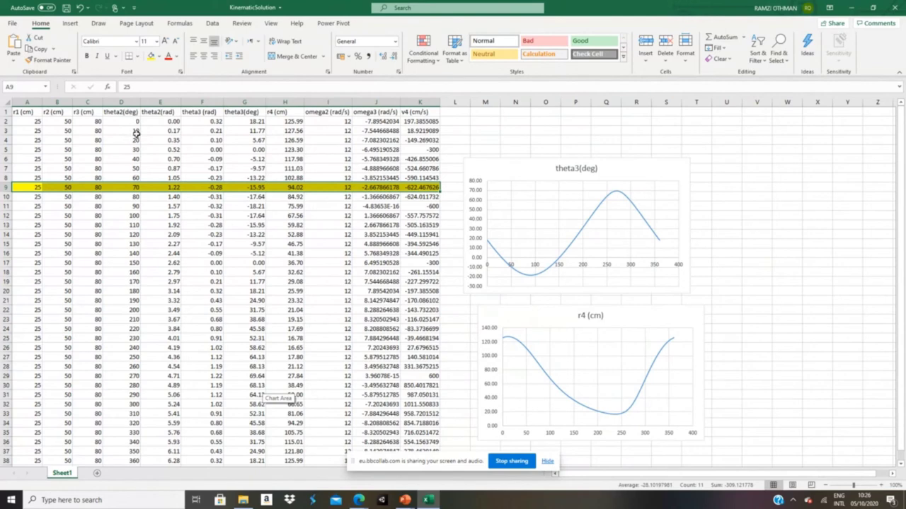
left_click_drag(121, 112, 128, 463)
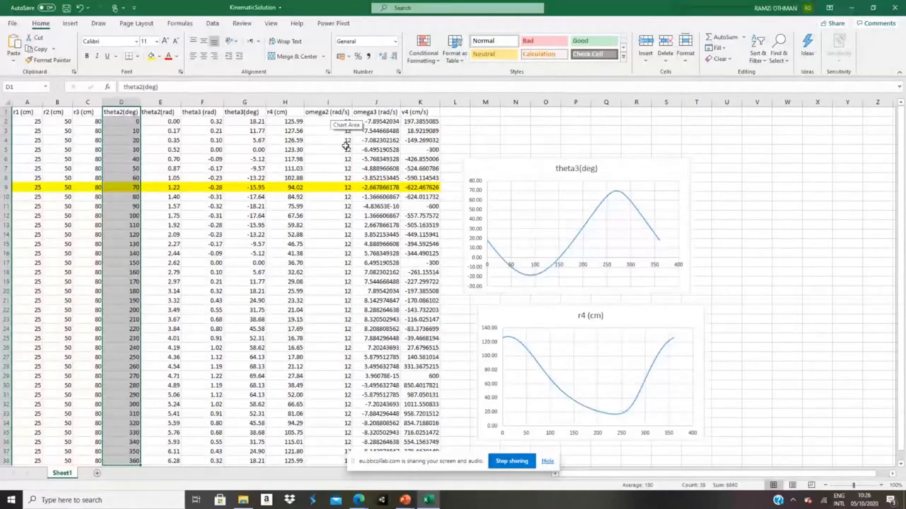
left_click_drag(374, 111, 373, 421)
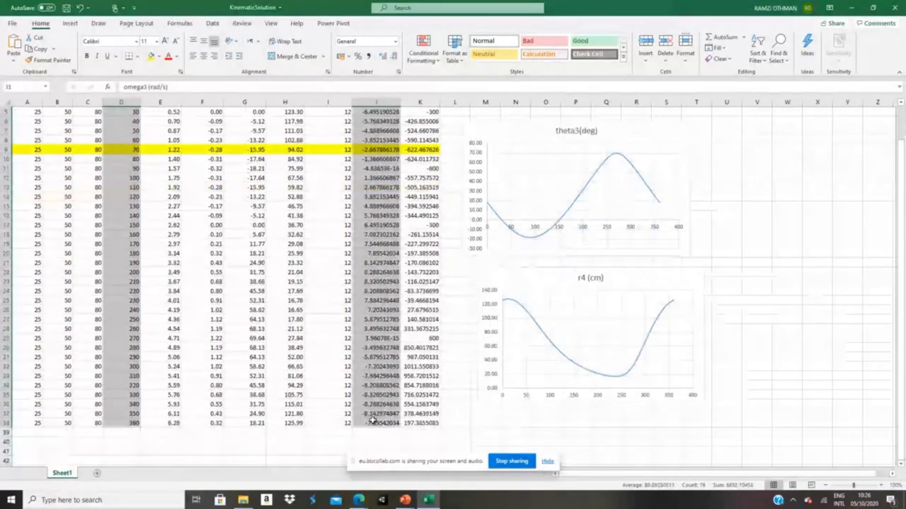
left_click(69, 23)
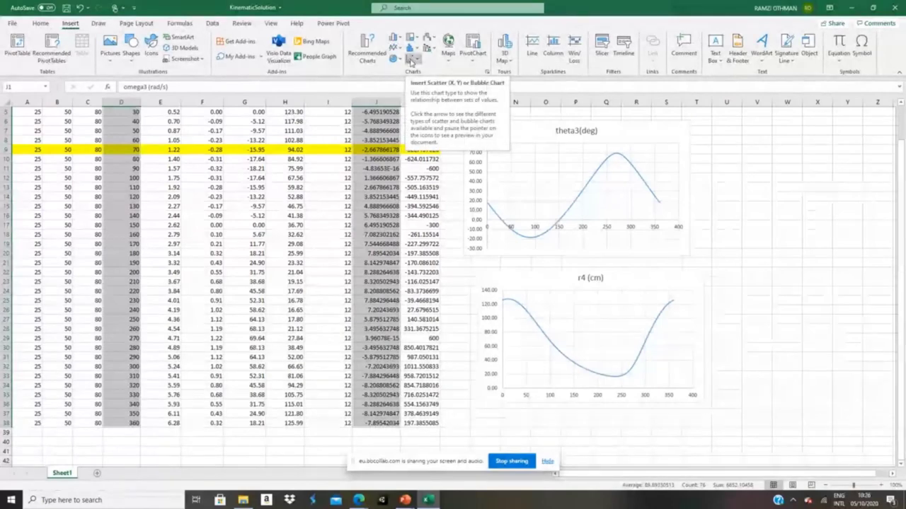
left_click(411, 60)
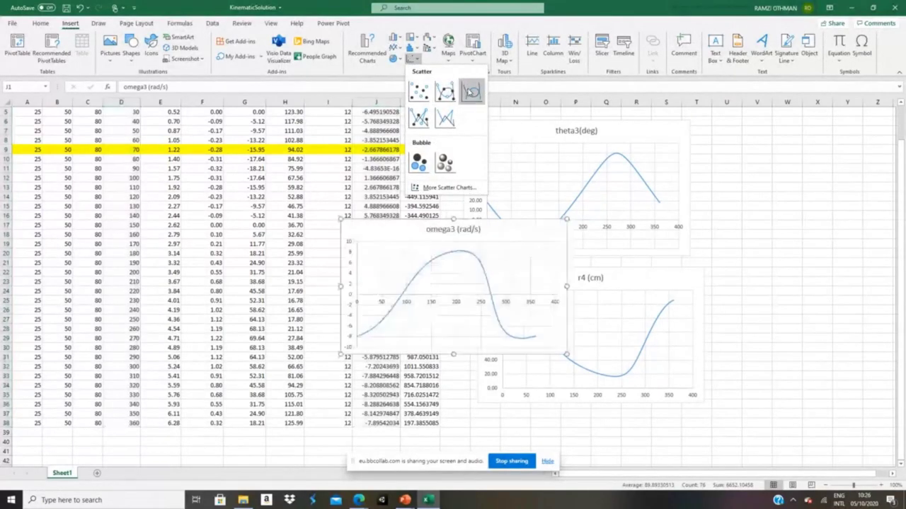
left_click(471, 91)
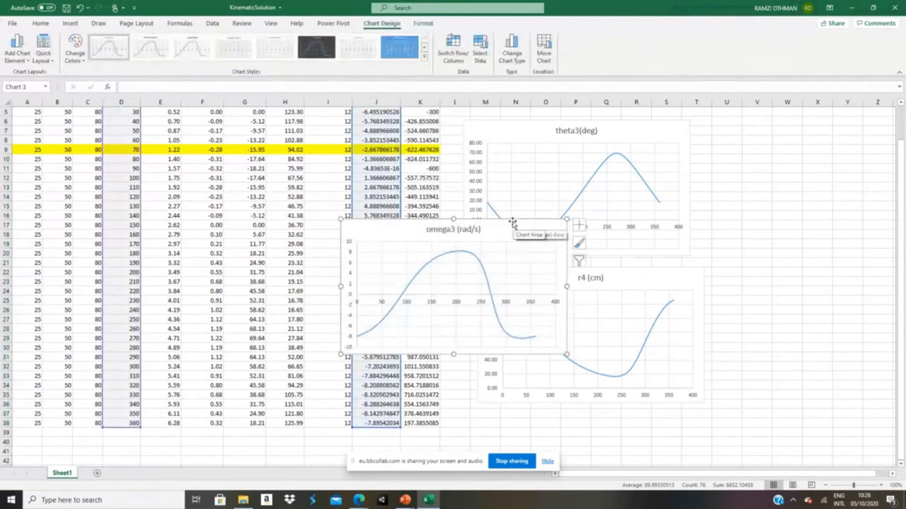
- Move the omega3 chart beside the theta3(deg) chart and inspect data points along its curve
left_click_drag(512, 221, 864, 121)
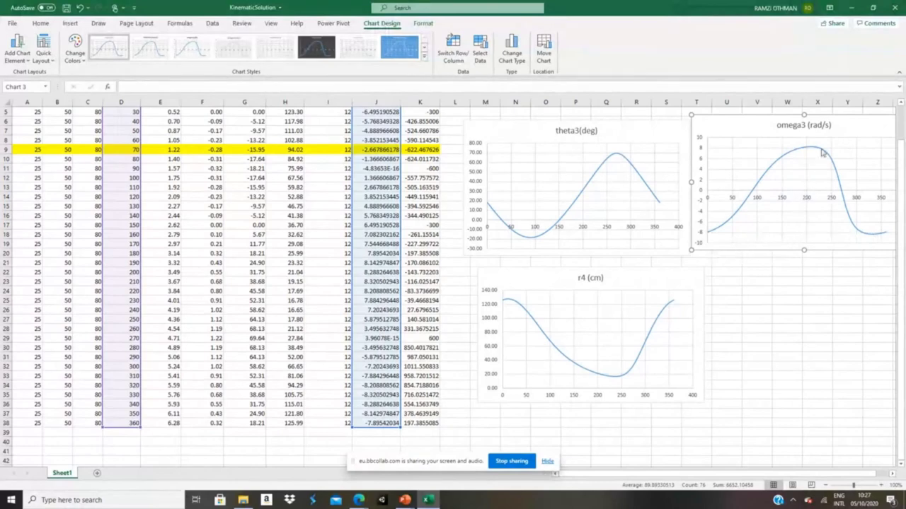
mouse_move(817, 151)
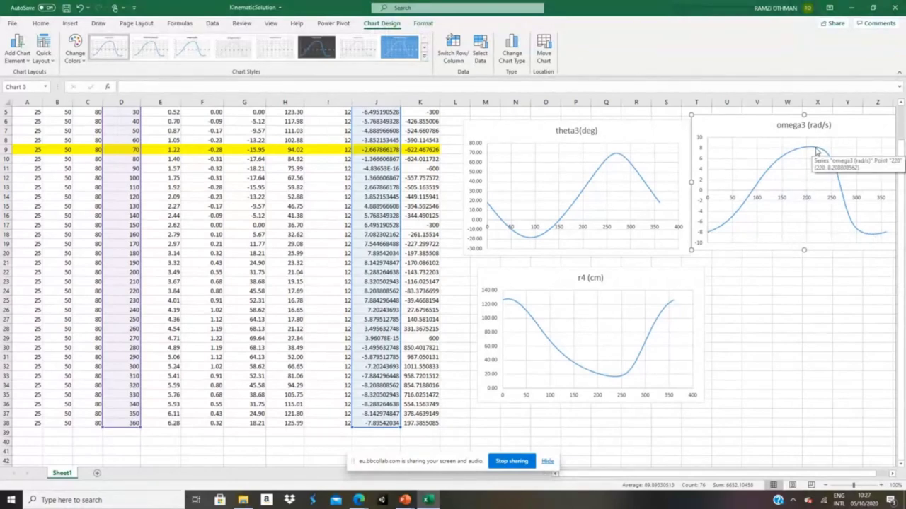
mouse_move(774, 165)
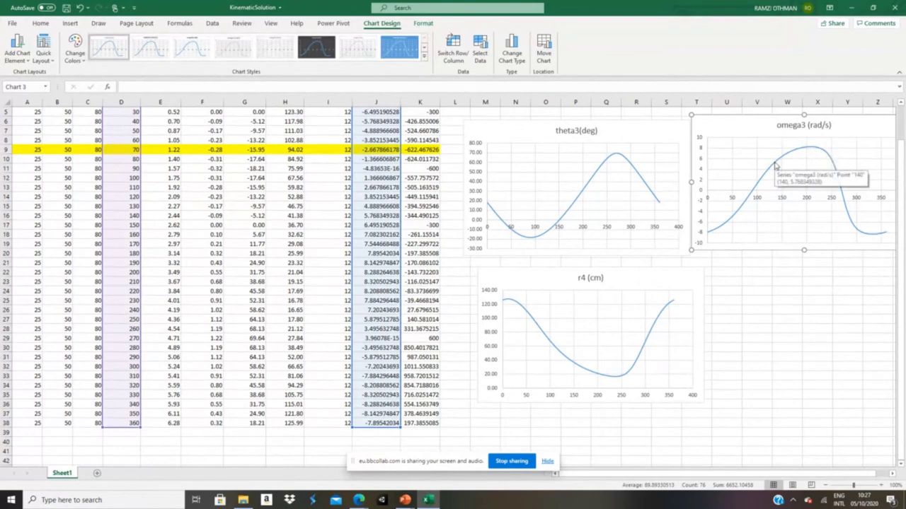
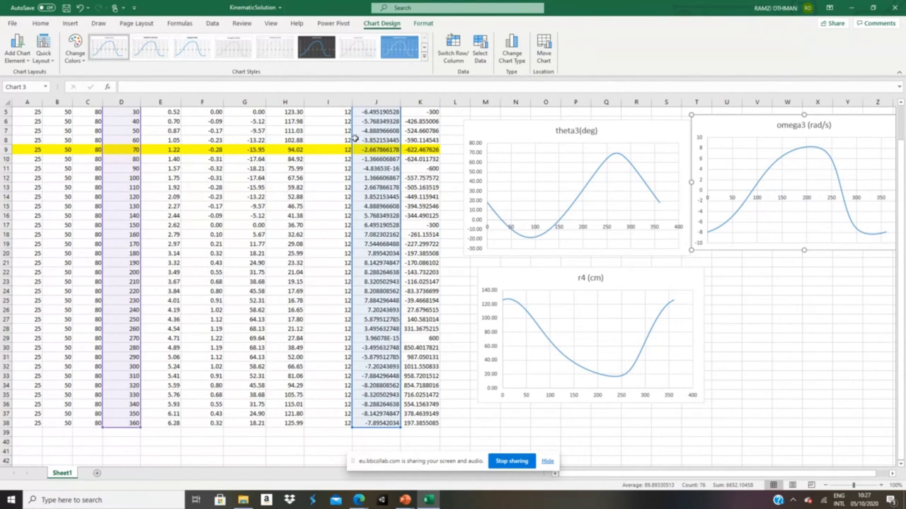
- Try to insert a Scatter with Smooth Lines chart of v4 (cm/s) against theta2(deg), and undo it
scroll(354, 139, "up", 2)
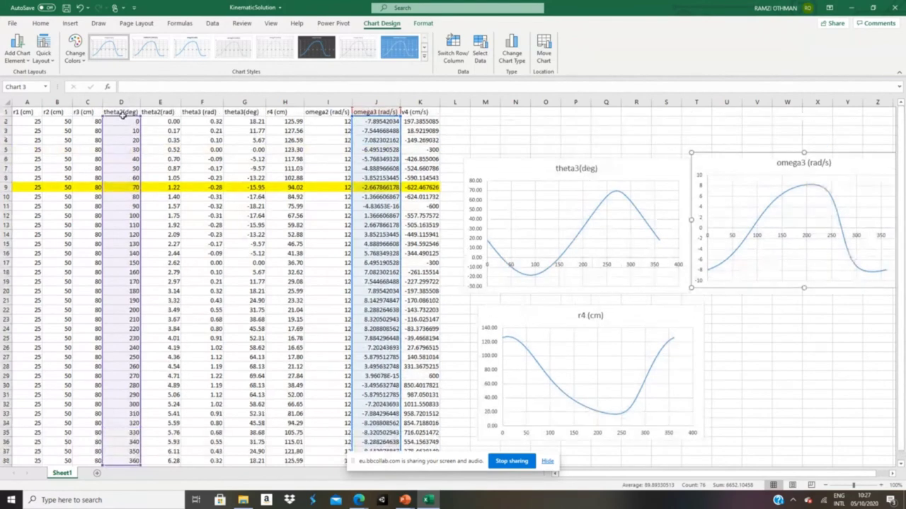
left_click_drag(121, 111, 117, 461)
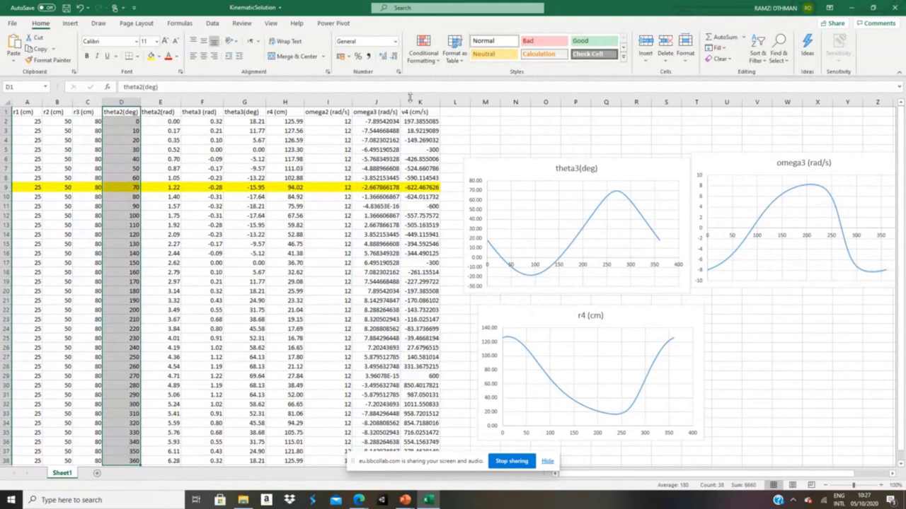
left_click_drag(420, 111, 413, 465)
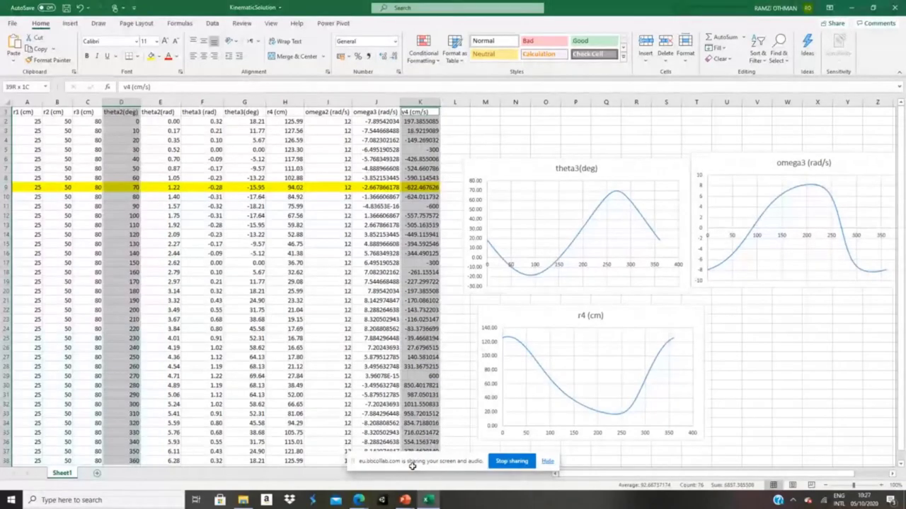
left_click_drag(412, 466, 412, 464)
scroll(412, 464, "down", 2)
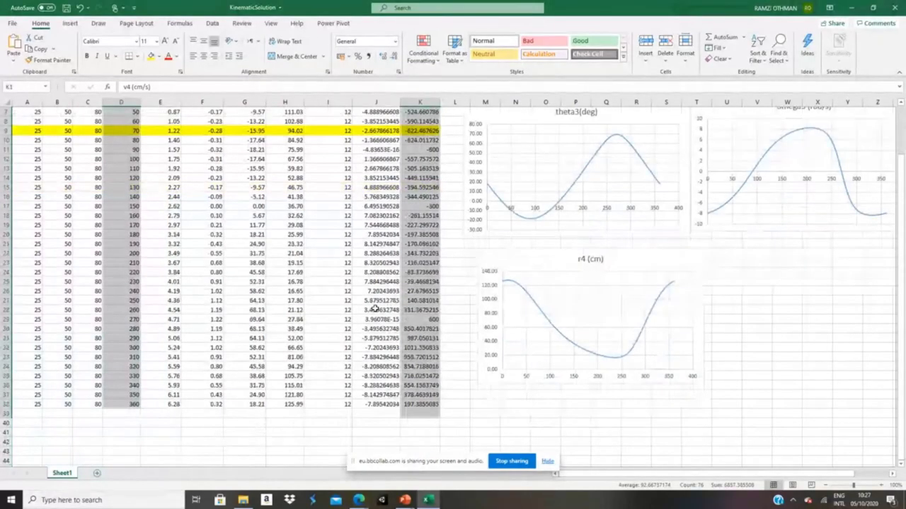
left_click(427, 404, "ctrl")
left_click(425, 413, "ctrl")
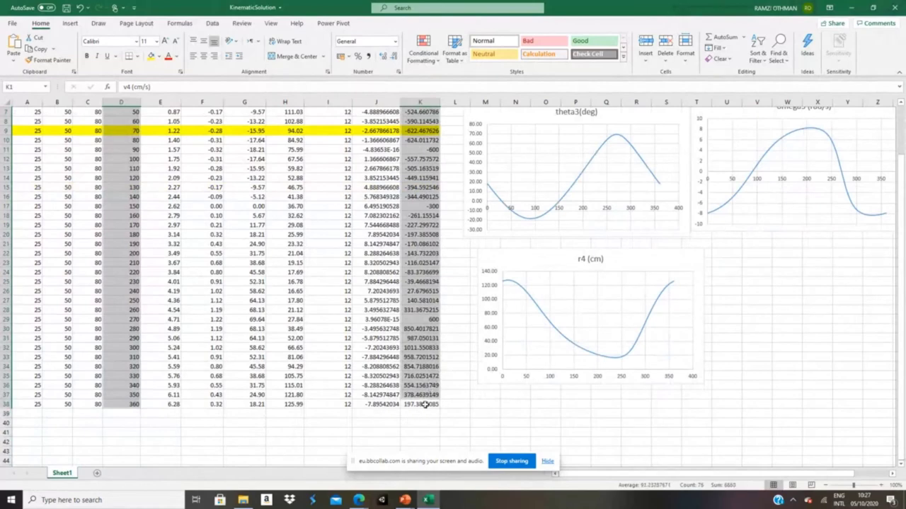
left_click(425, 405, "ctrl")
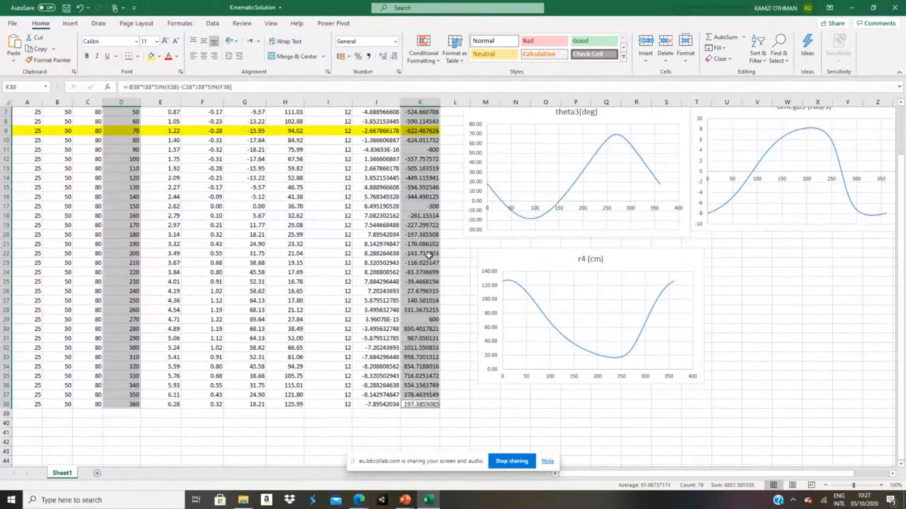
left_click(71, 23)
left_click(412, 58)
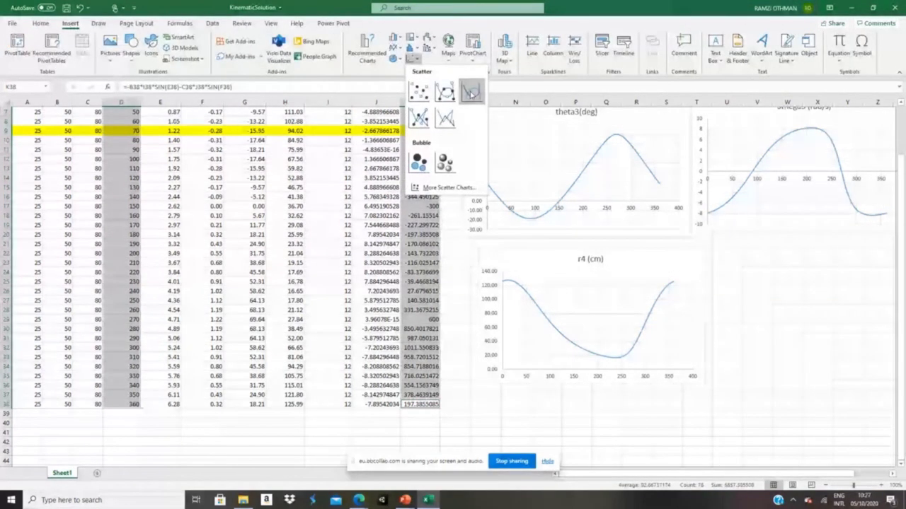
left_click(470, 92)
key("ctrl+z")
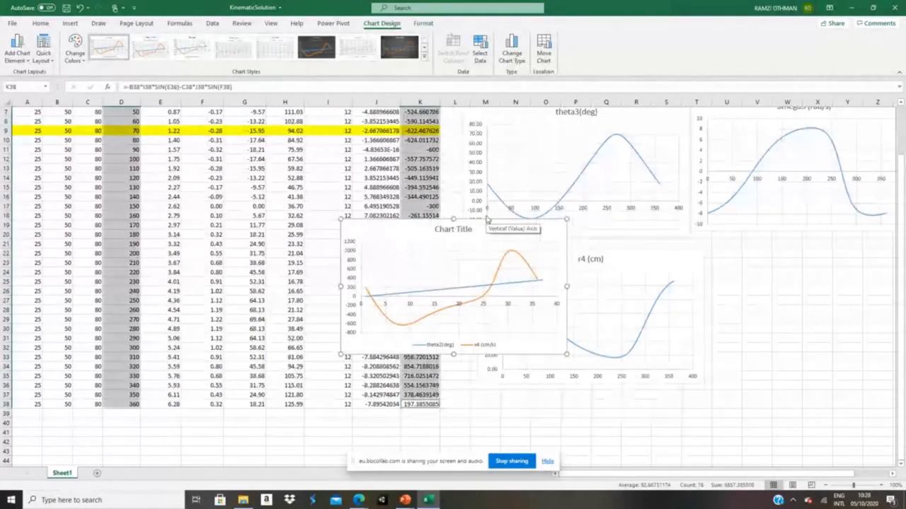
left_click(460, 404)
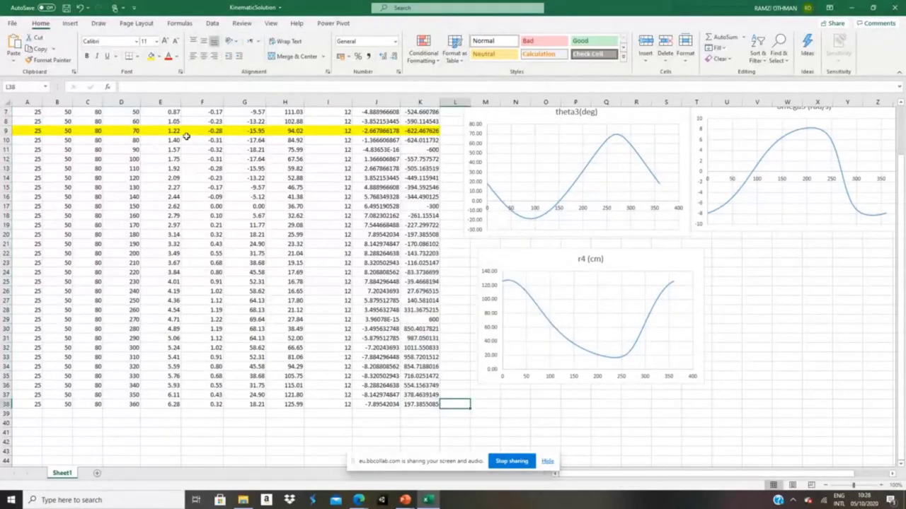
- Select the theta2(deg) and v4 (cm/s) columns together, including their headers
scroll(146, 119, "up", 2)
left_click_drag(121, 112, 117, 461)
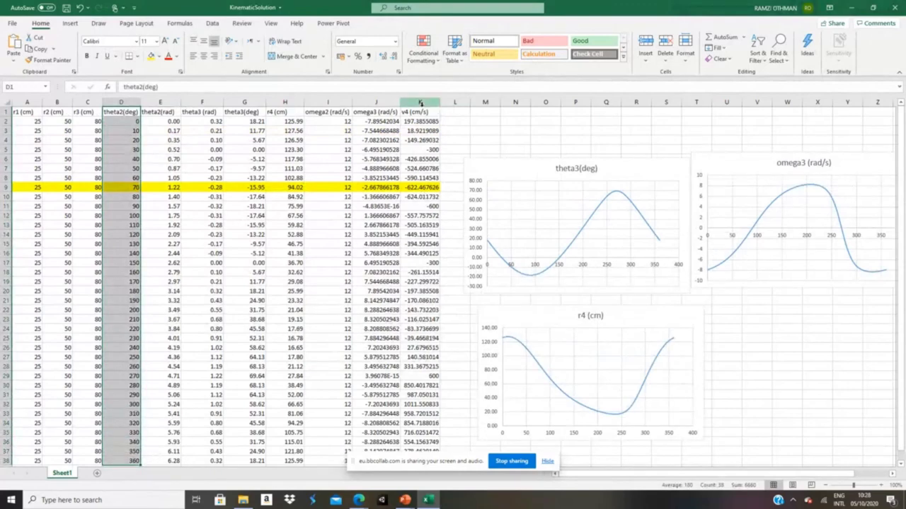
left_click_drag(421, 112, 438, 460)
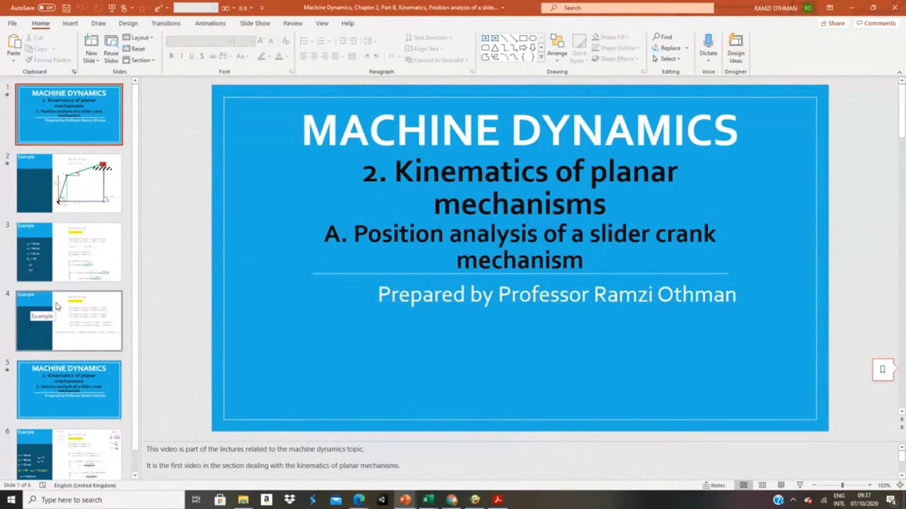
- Duplicate the velocity analysis title slide and move the copy to the end of the presentation
scroll(56, 305, "down", 1)
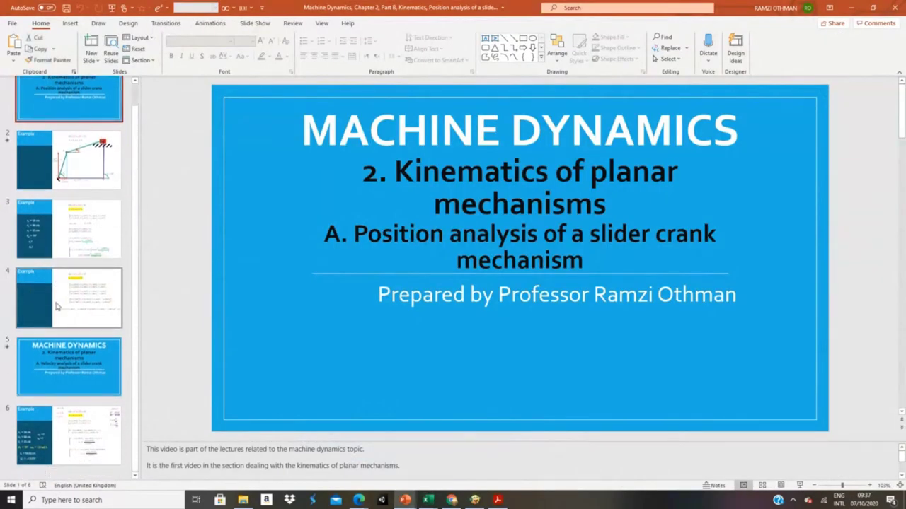
left_click(67, 361)
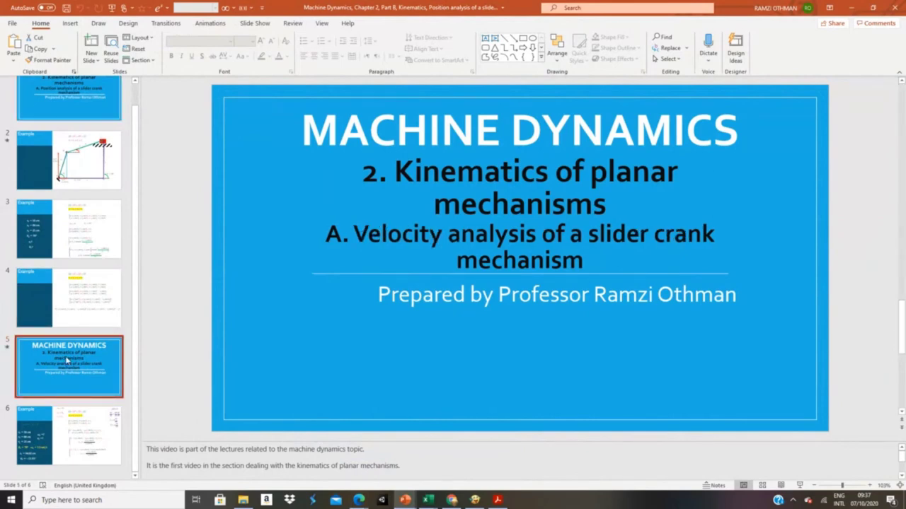
right_click(67, 360)
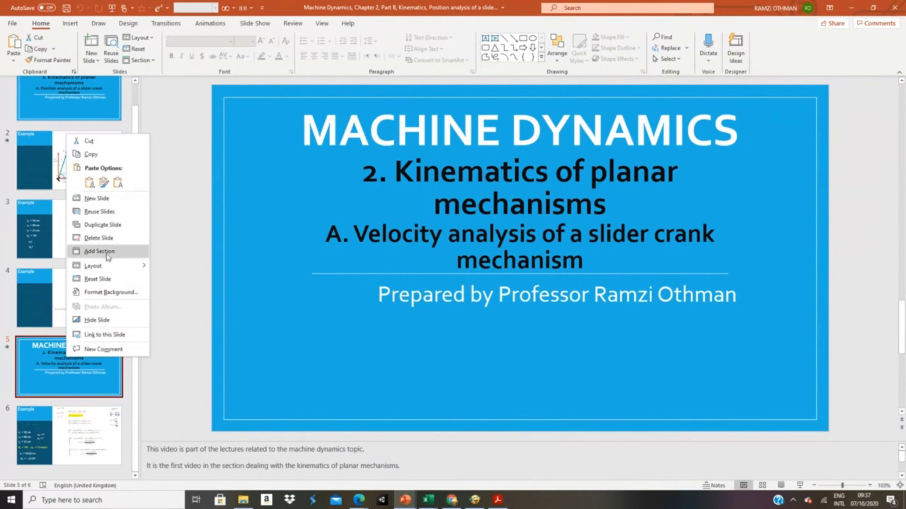
left_click(106, 224)
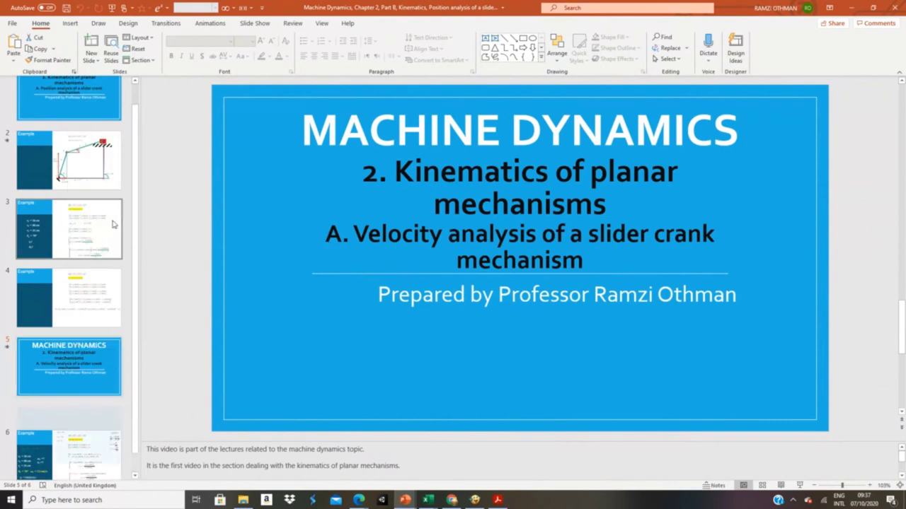
mouse_move(80, 432)
left_mouse_down()
mouse_move(83, 447)
mouse_move(89, 366)
mouse_move(85, 435)
left_mouse_up()
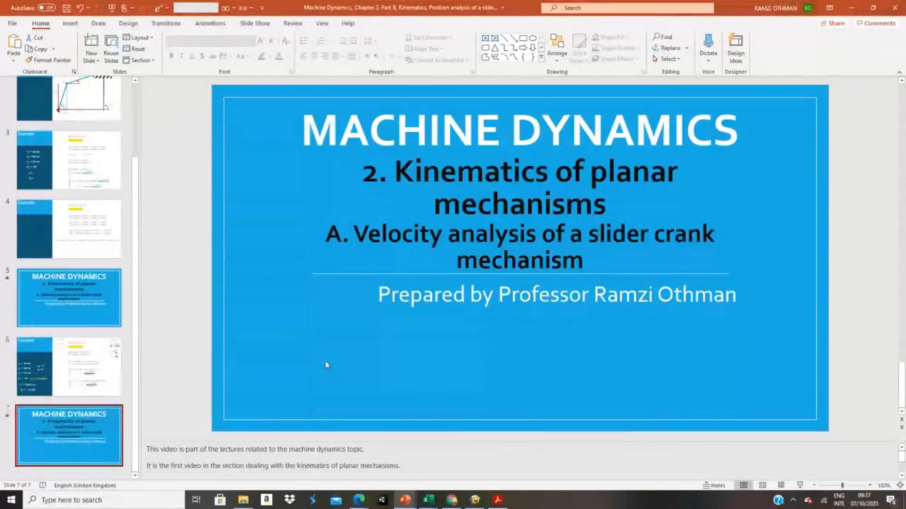
- Replace the word Velocity with Acceleration in the subtitle of title slide 7
left_click(407, 234)
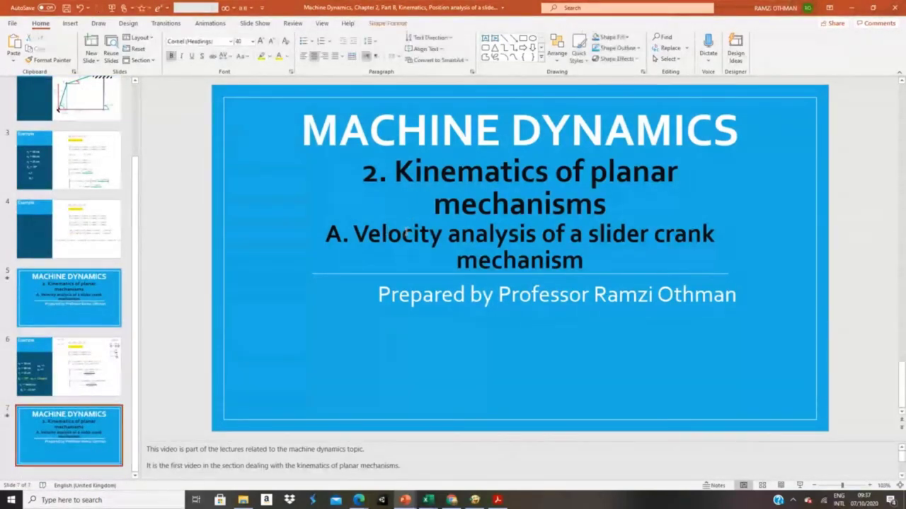
double_click(407, 234)
type("Accel")
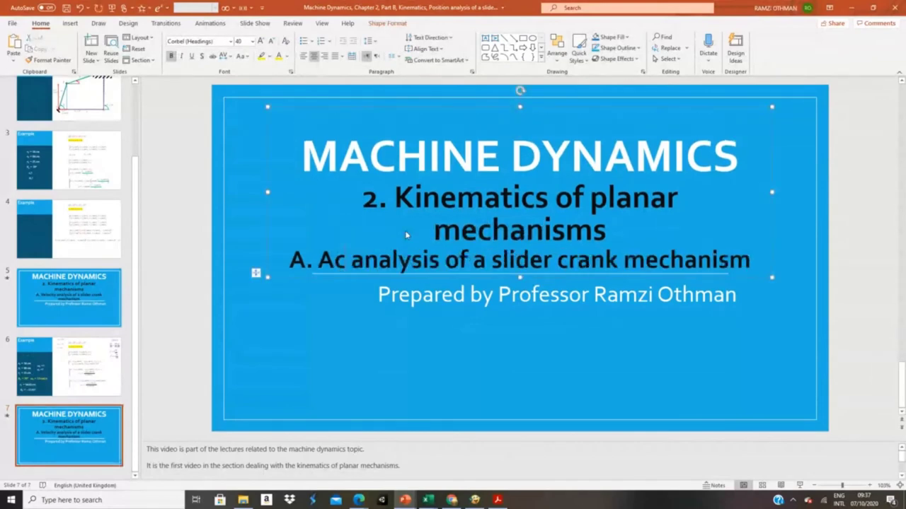
type("eration")
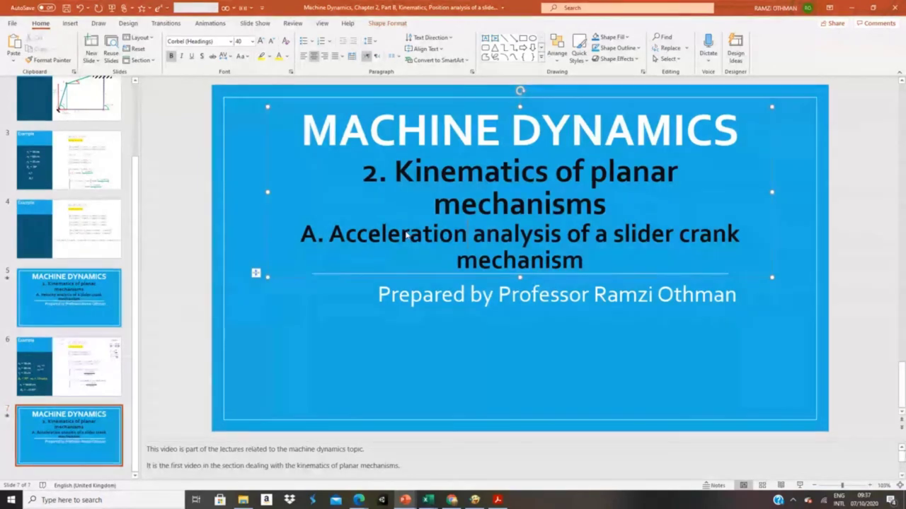
left_click(194, 204)
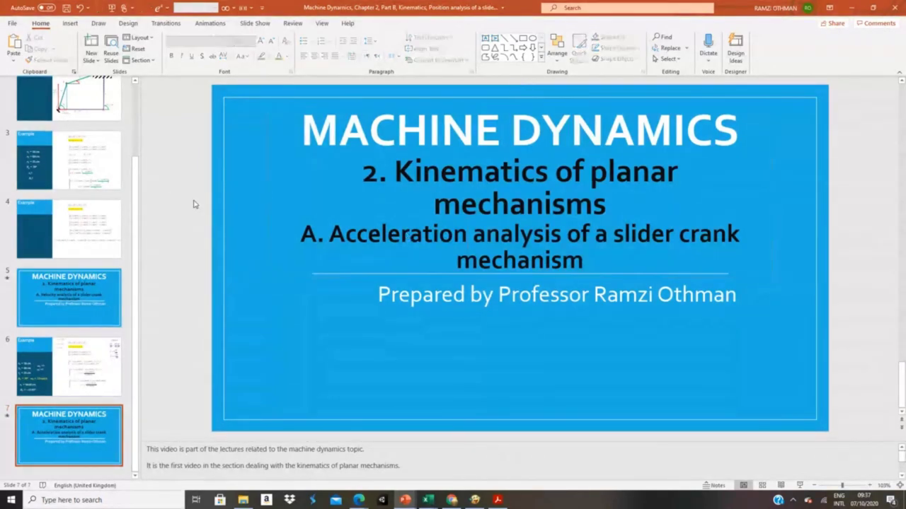
- Duplicate the velocity Example slide 6 and place the copy after the acceleration title slide
left_click(92, 382)
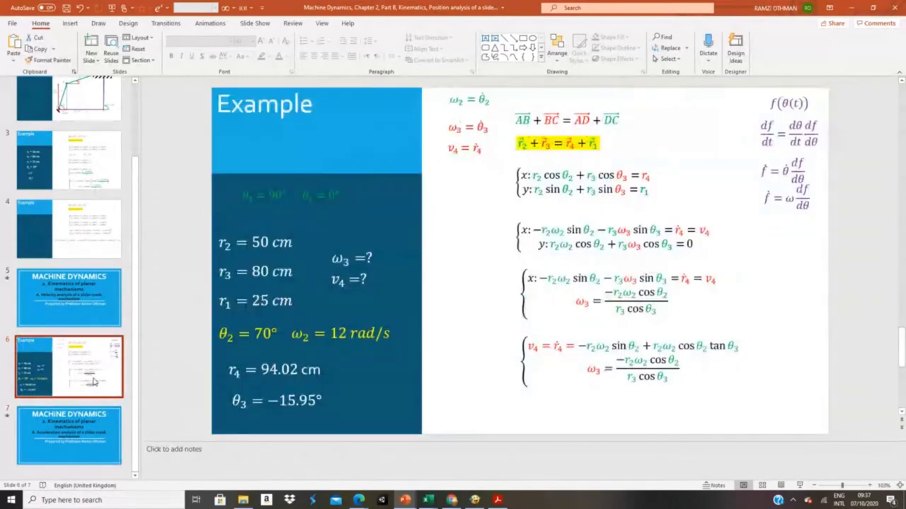
right_click(93, 379)
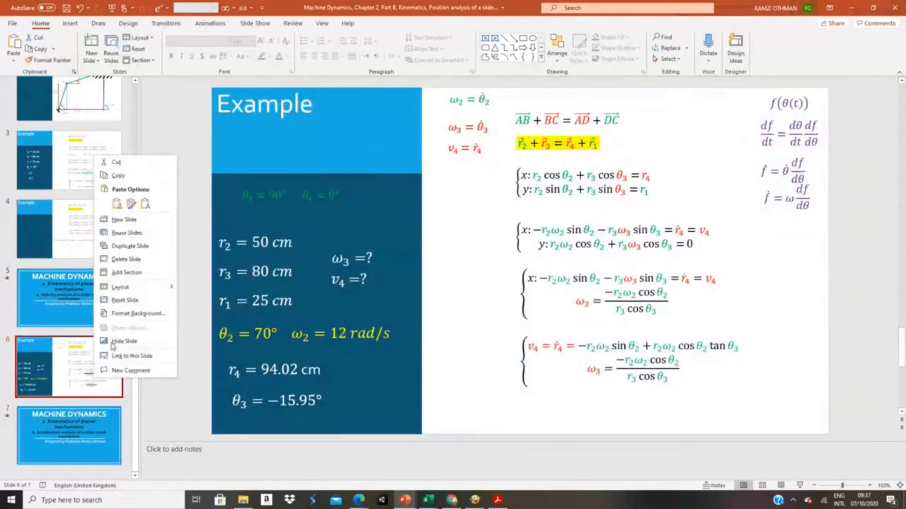
left_click(142, 247)
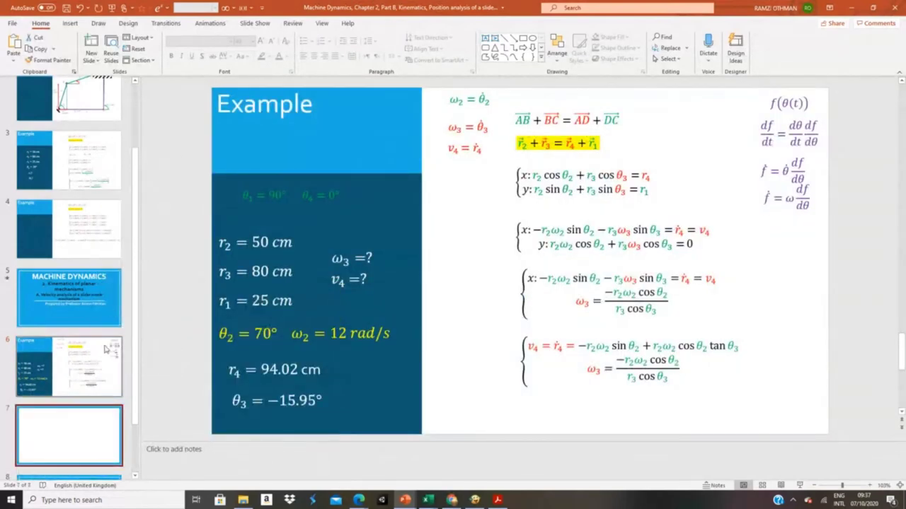
left_click_drag(91, 426, 81, 461)
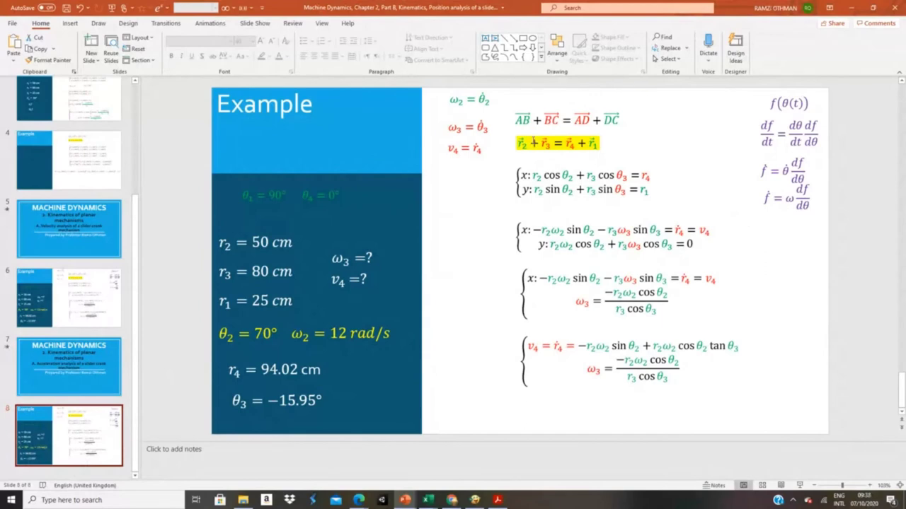
left_click(497, 210)
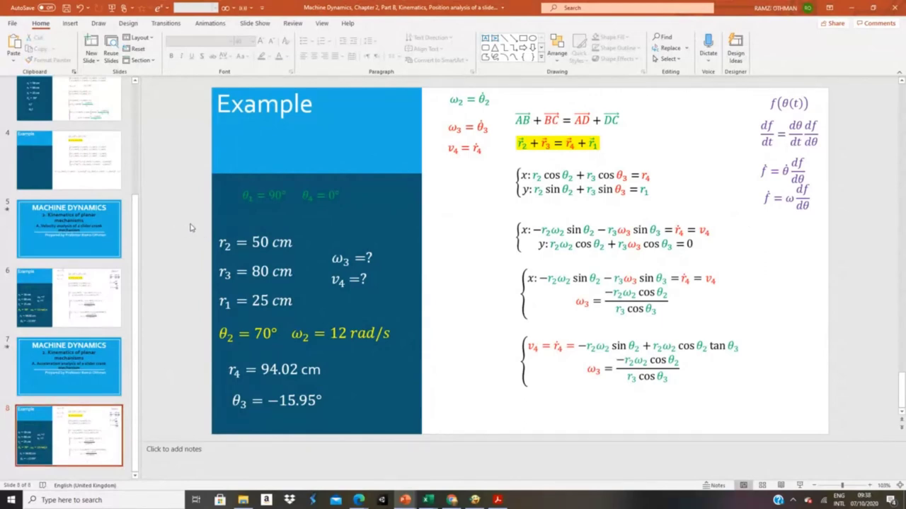
- Delete the given dimensions, unknowns and r4 and theta3 results from slide 8's dark panel, keeping theta1 = 90° and theta4 = 0°
left_click_drag(183, 219, 408, 453)
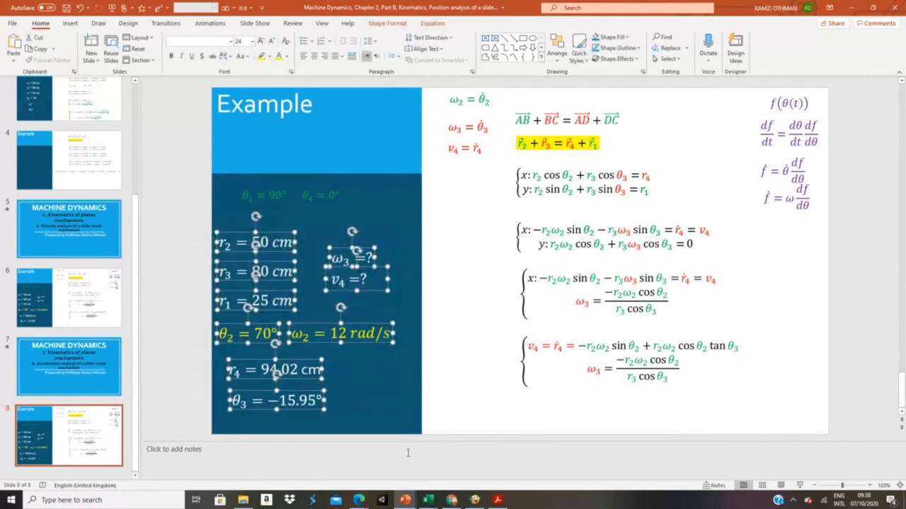
key("Delete")
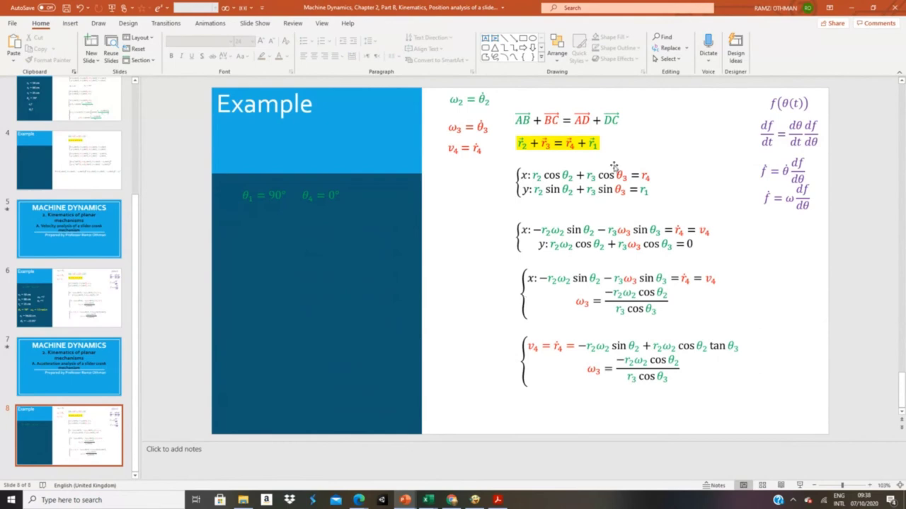
- Move the position and velocity equation systems on slide 8 up so they sit closely under the highlighted vector equation
left_click(592, 124)
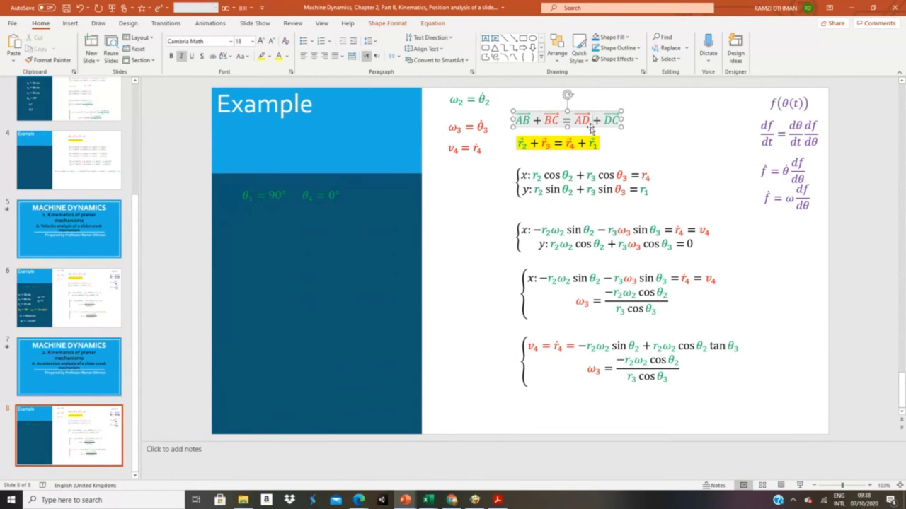
left_click(580, 144)
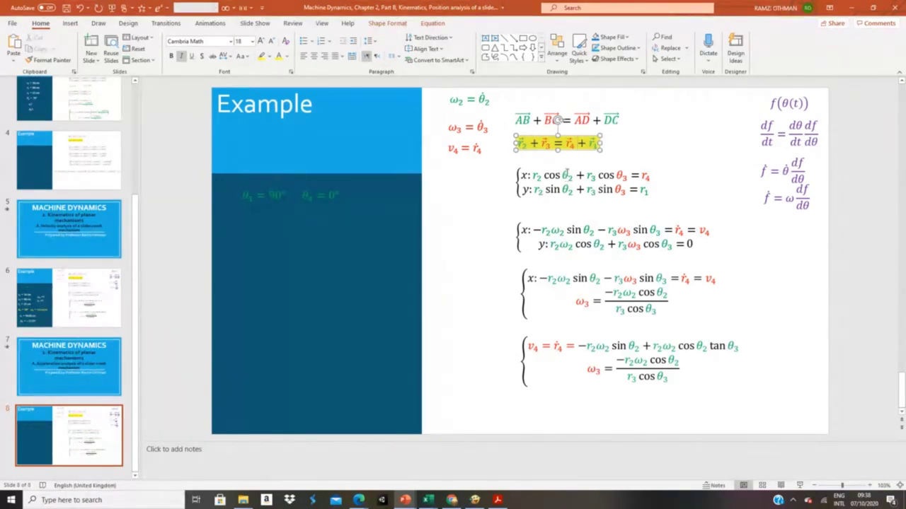
left_click(564, 167)
left_click_drag(565, 167, 564, 156)
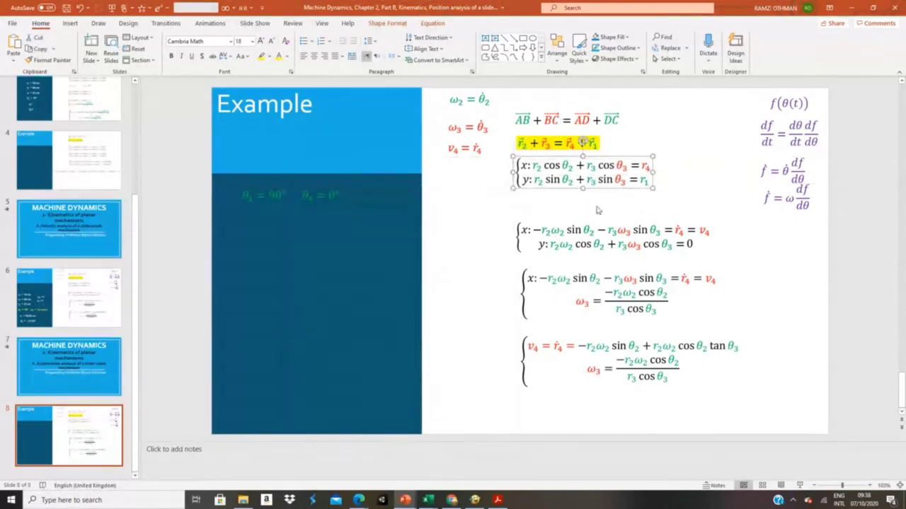
left_click(634, 228)
left_click_drag(633, 223, 625, 196)
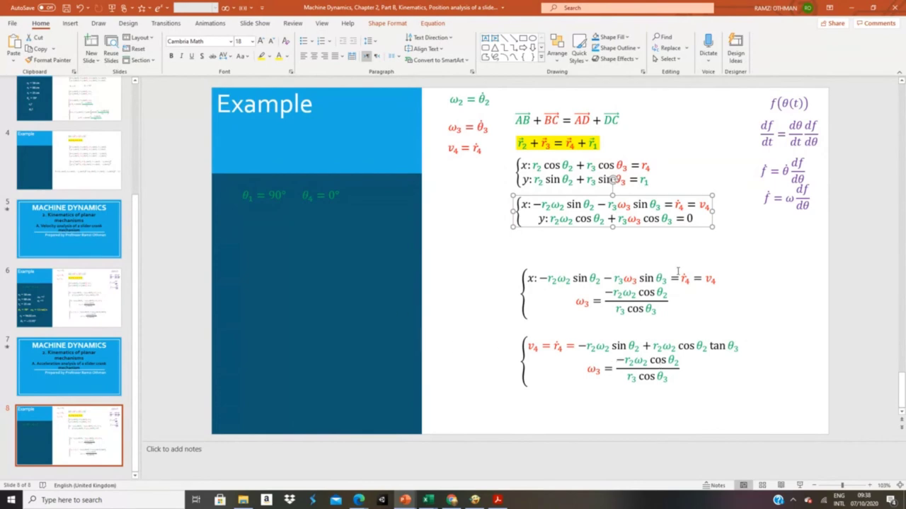
- Delete the two lower equation systems on slide 8 that contain the fraction for omega3
left_click(636, 281)
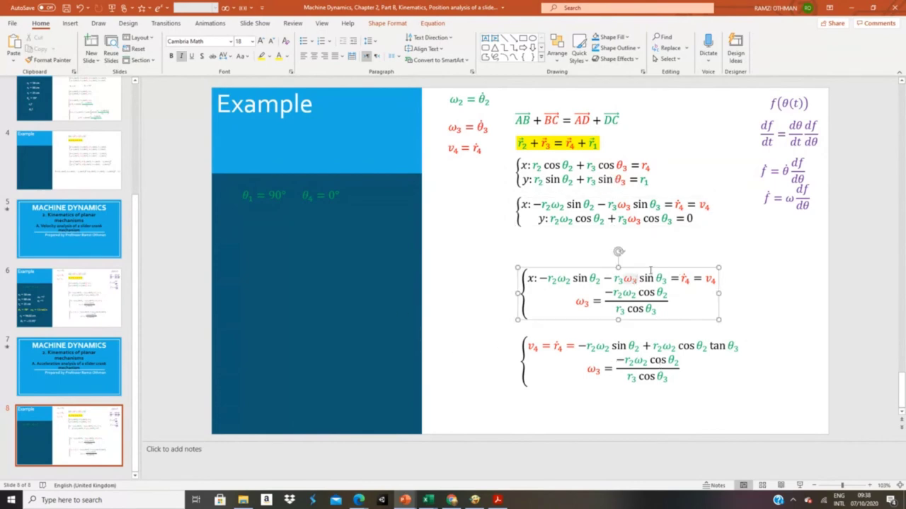
left_click(651, 270)
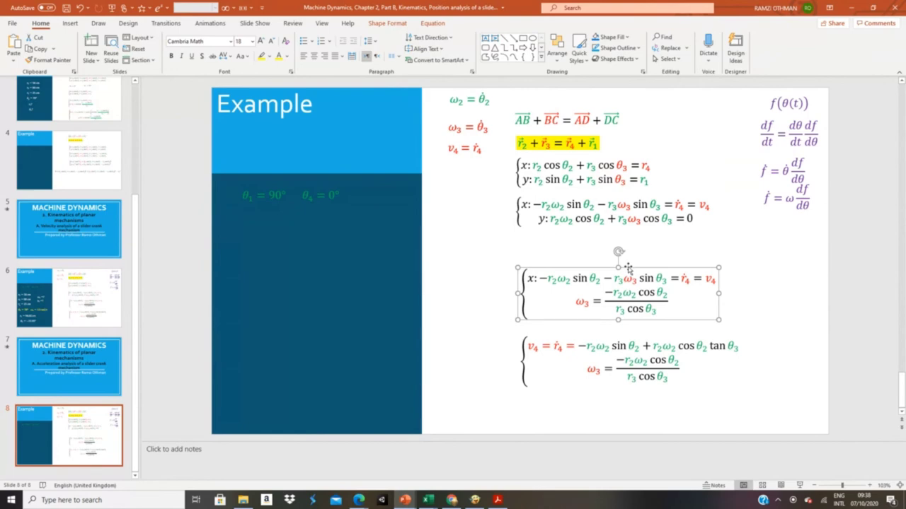
key("Delete")
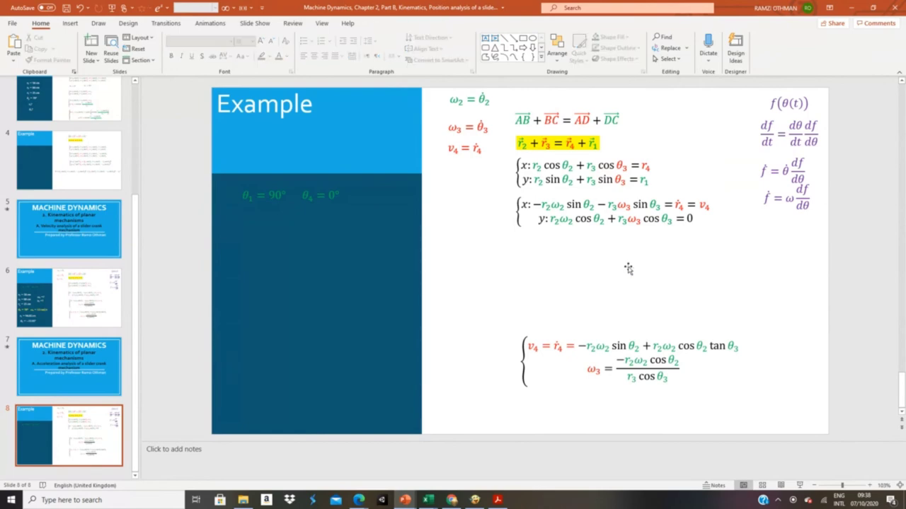
left_click(665, 346)
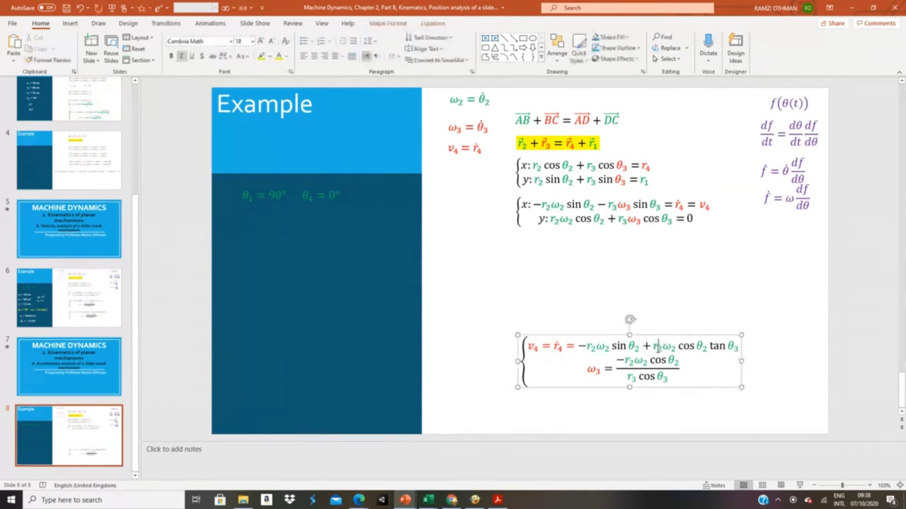
left_click(669, 335)
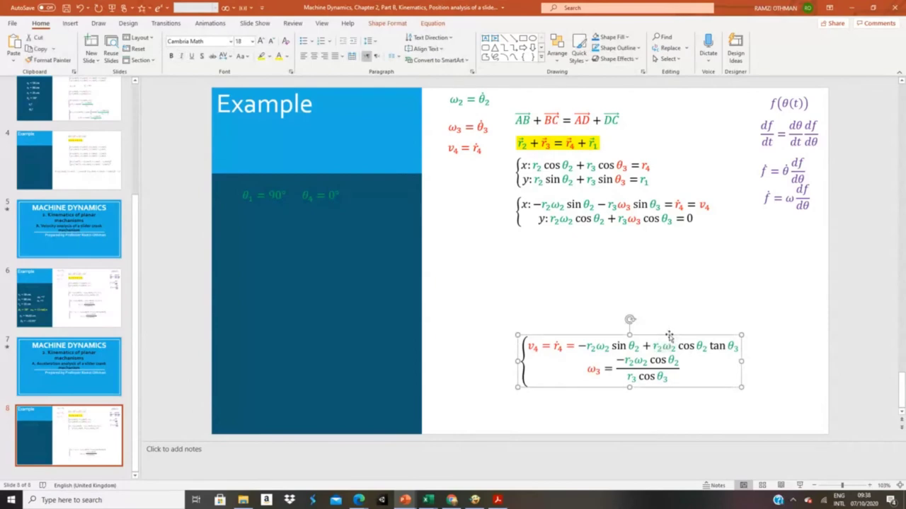
key("Delete")
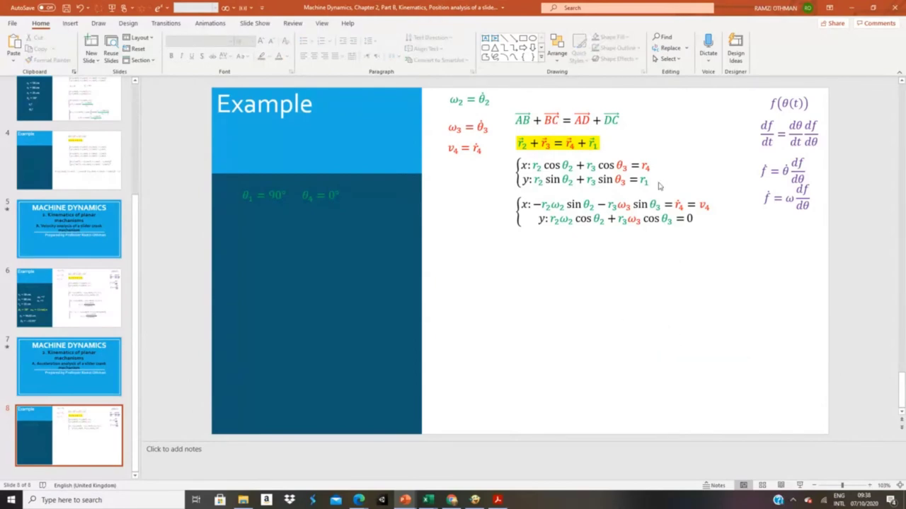
- Duplicate the velocity equation system on slide 8 and place the copy directly below the original
left_click(650, 205)
left_click(654, 196)
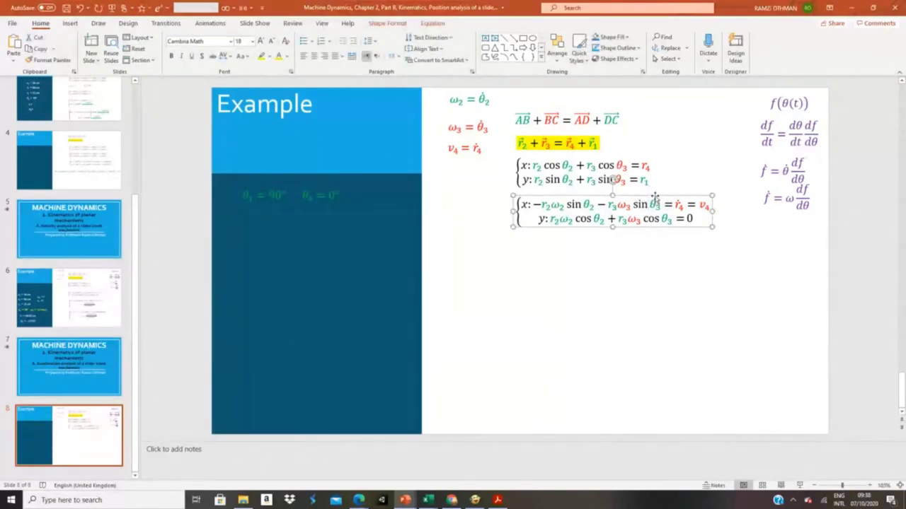
key("ctrl+c")
key("ctrl+v")
left_click_drag(707, 207, 699, 246)
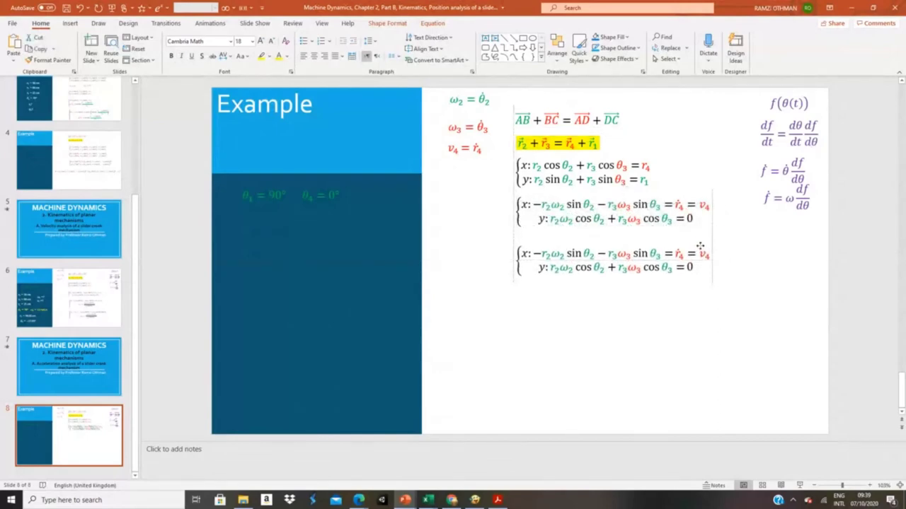
left_click(699, 327)
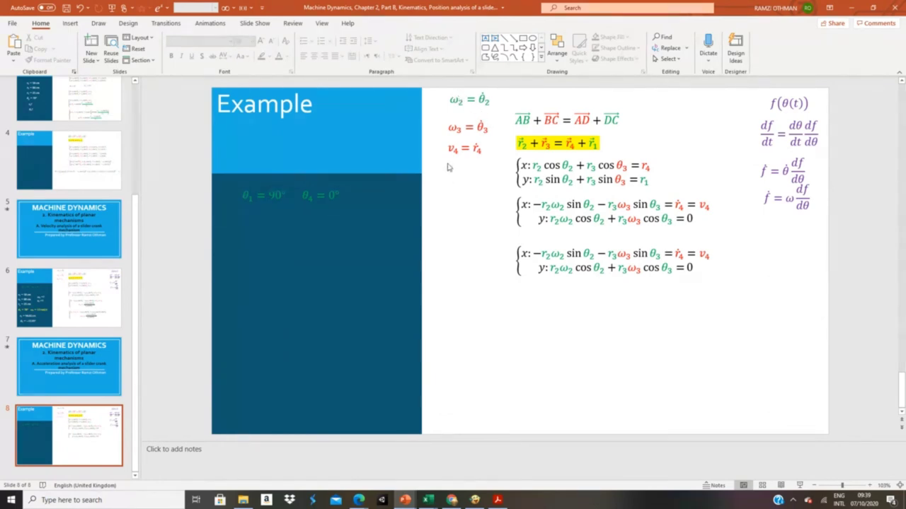
- Duplicate the omega2, omega3 and v4 definitions beside the vector equations on slide 8
left_click_drag(501, 186, 435, 83)
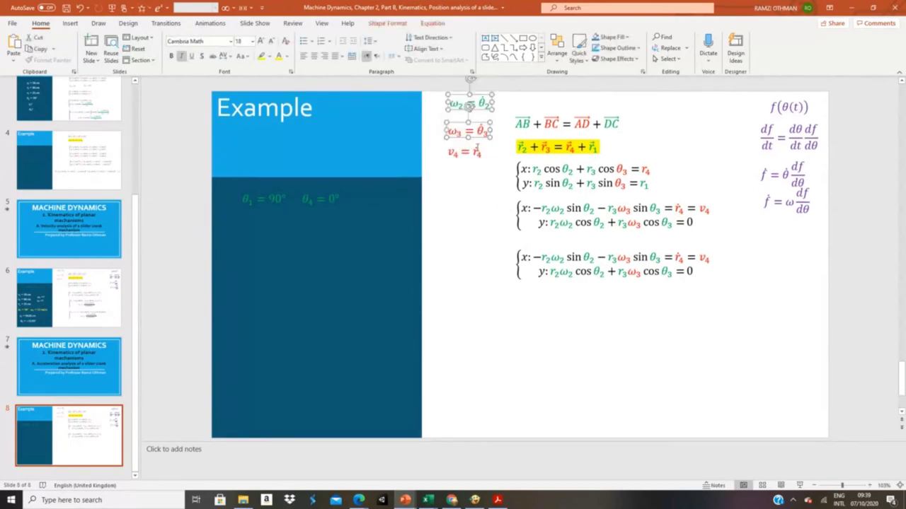
left_click(408, 90)
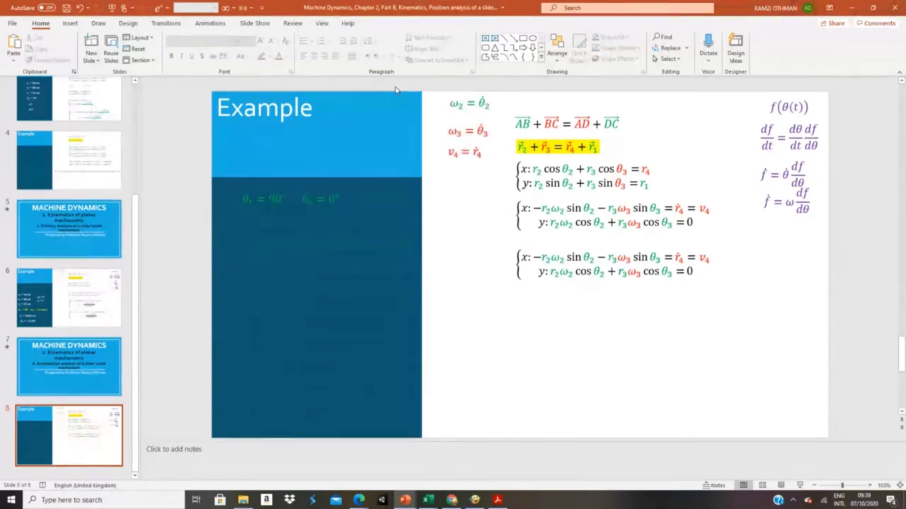
left_click_drag(391, 83, 504, 196)
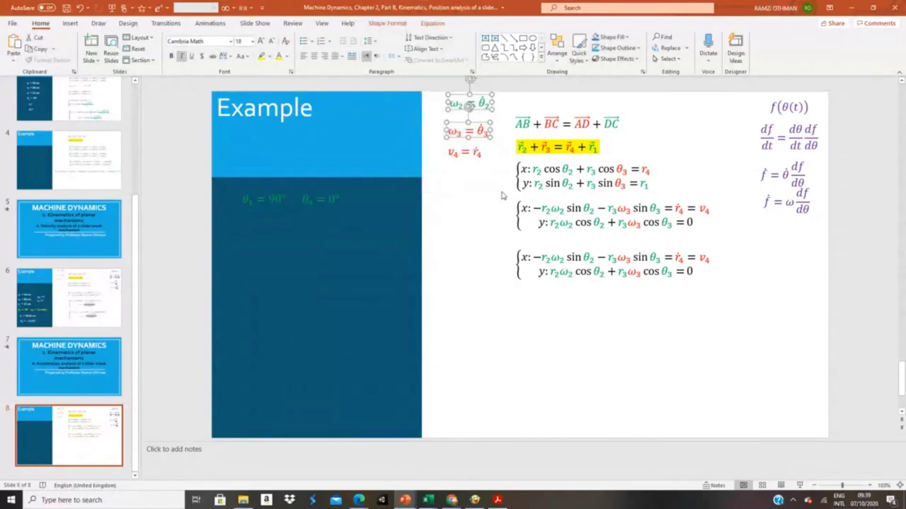
left_click(476, 153, "shift")
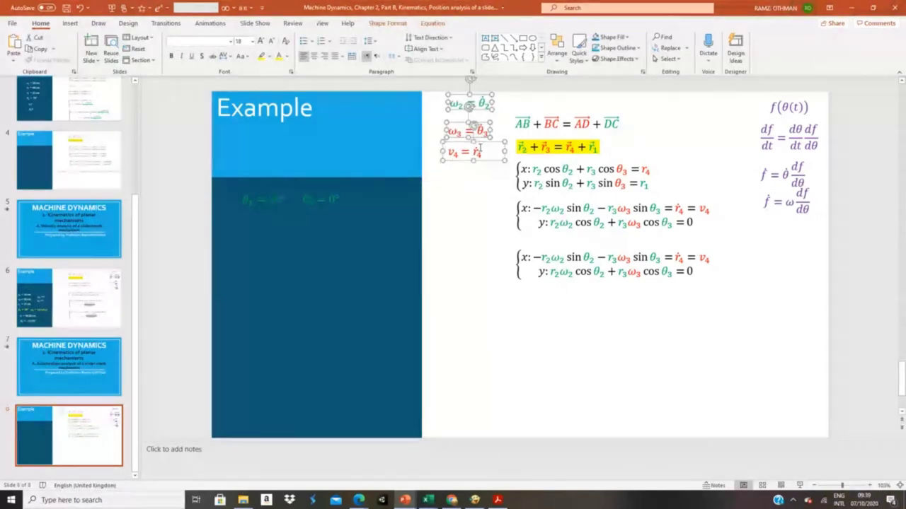
key("ctrl+c")
key("ctrl+v")
- Move one set of the omega2, omega3 and v4 definitions into a row in the dark panel, below theta1 and theta4
left_click_drag(490, 152, 488, 161)
left_click_drag(488, 170, 375, 226)
left_click(489, 189)
left_click(481, 170)
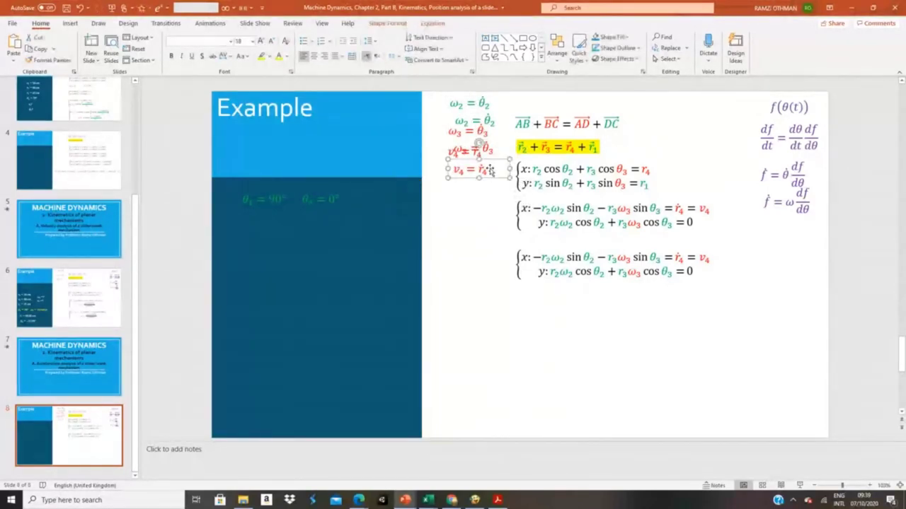
left_click_drag(481, 170, 402, 231)
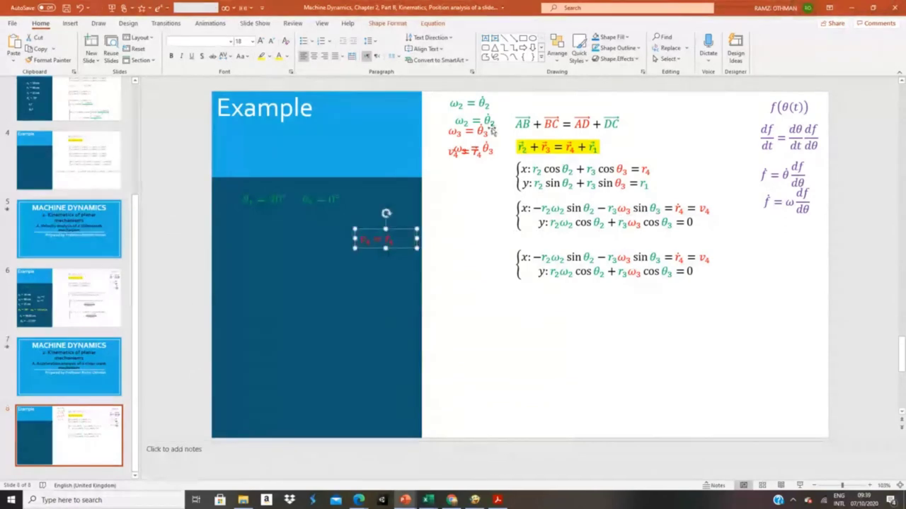
left_click(474, 149)
left_click_drag(475, 149, 321, 232)
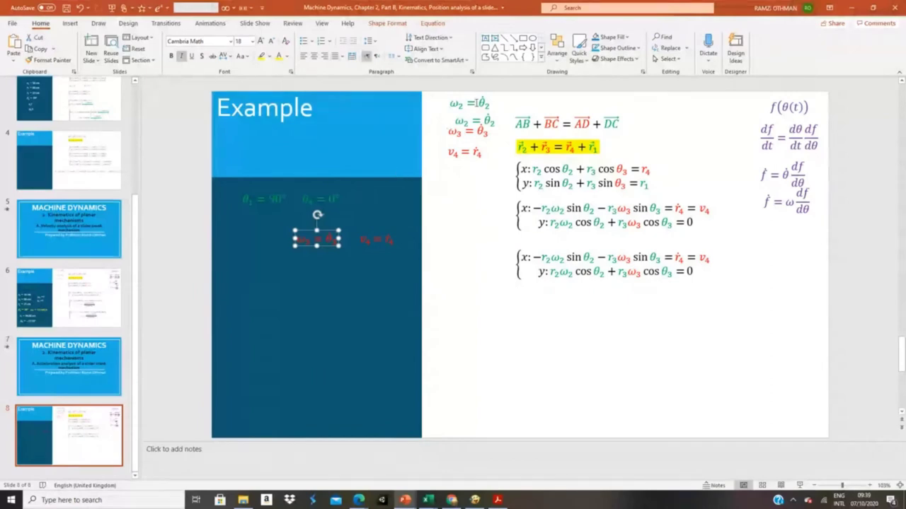
left_click_drag(469, 103, 262, 234)
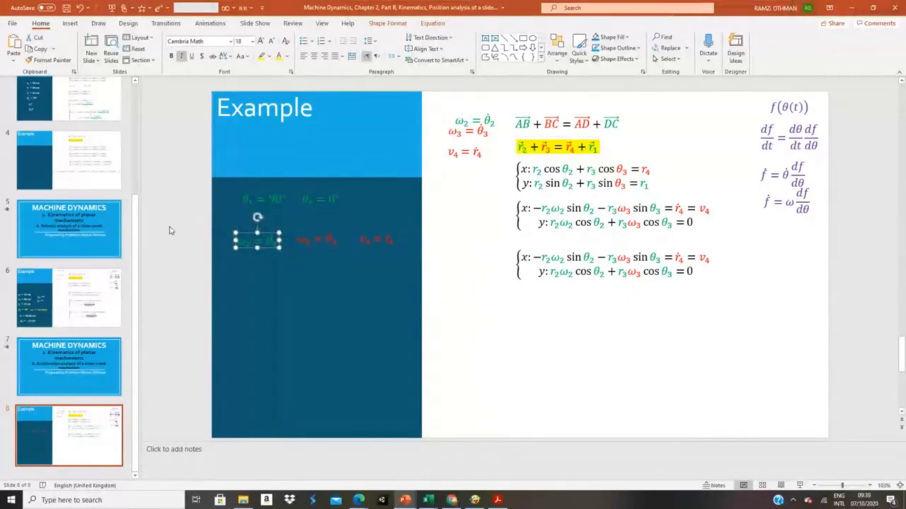
- Set the font colour of the three definitions in the dark panel to the standard green
left_click_drag(169, 227, 487, 266)
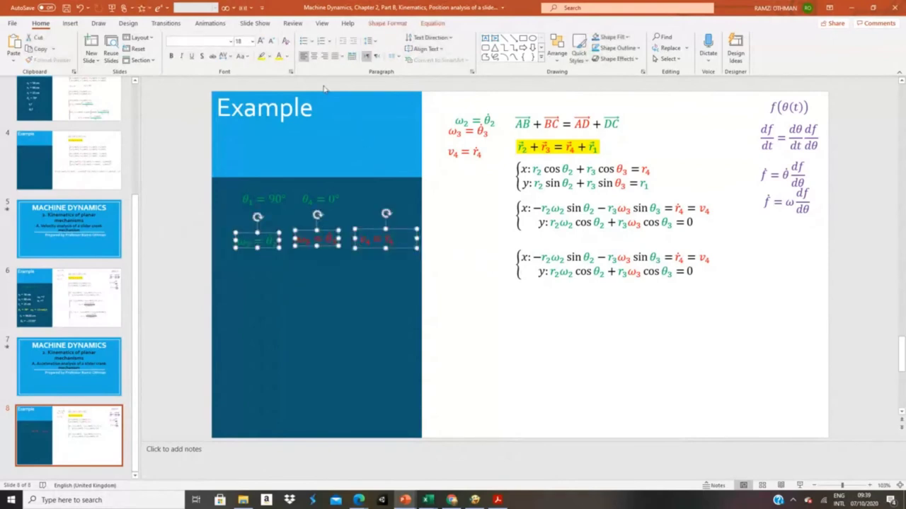
left_click(288, 57)
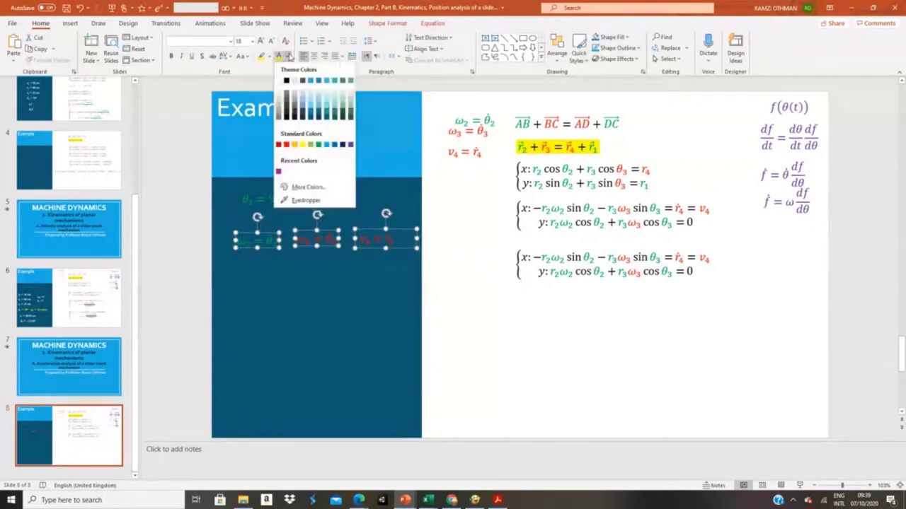
left_click(317, 146)
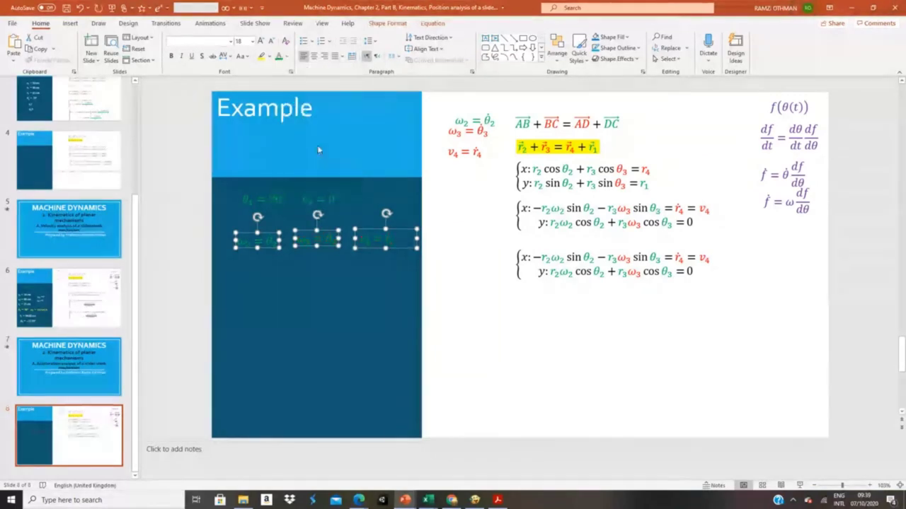
- Duplicate theta1 = 90° in the dark panel, place the copy after theta4 = 0°, and select its variable symbol for replacement
left_click(210, 206)
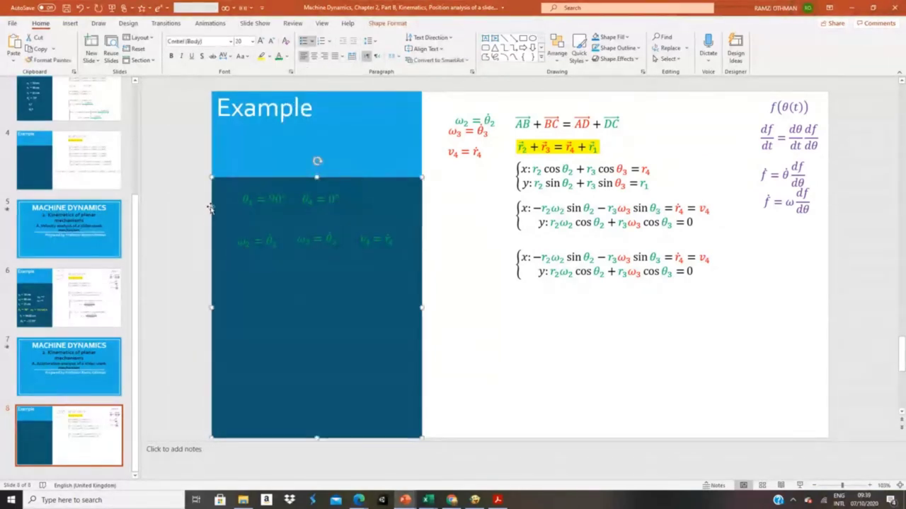
left_click(272, 194)
left_click(273, 193)
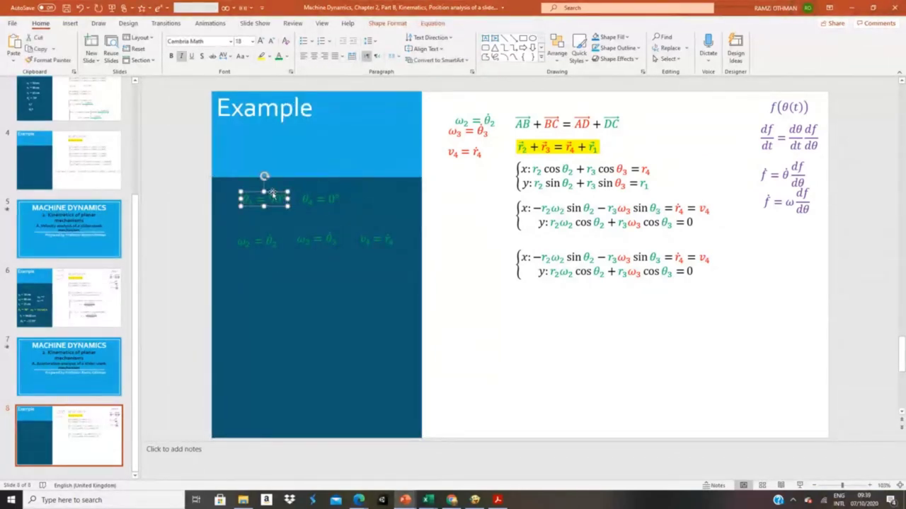
left_click_drag(274, 196, 383, 193)
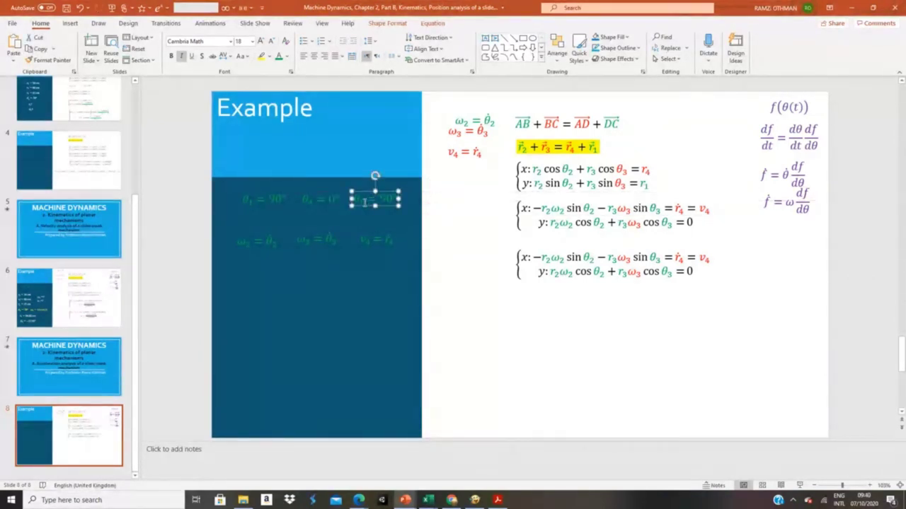
left_click(365, 203)
key("BackSpace")
key("BackSpace")
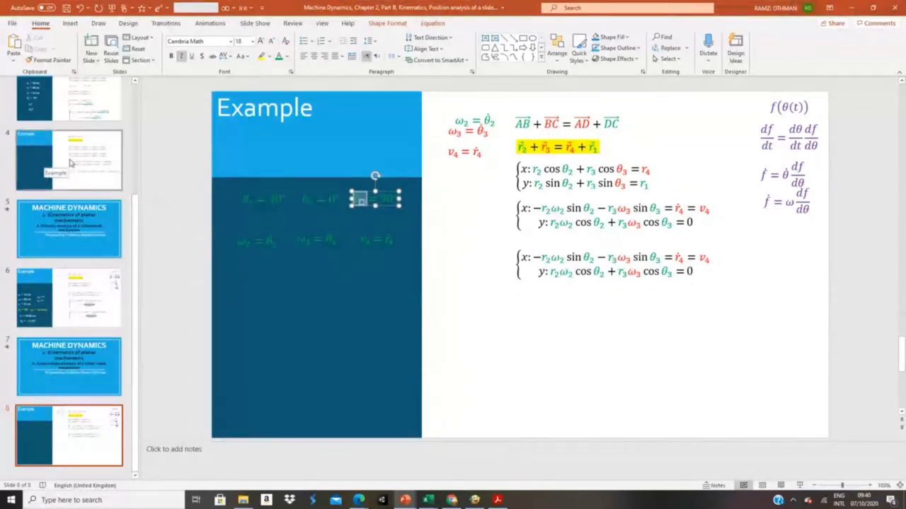
- Copy the r4 symbol from the last equation system on slide 3 and return to slide 8
left_click(90, 105)
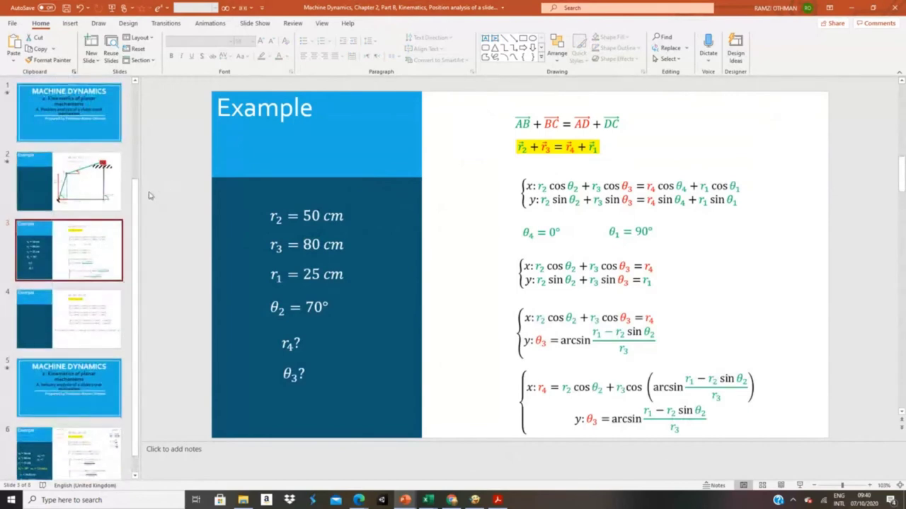
left_click(74, 200)
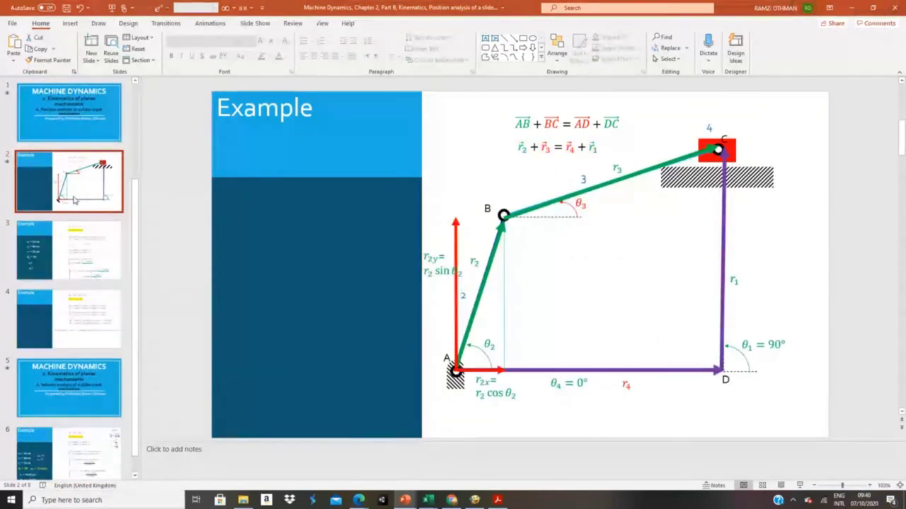
left_click(67, 260)
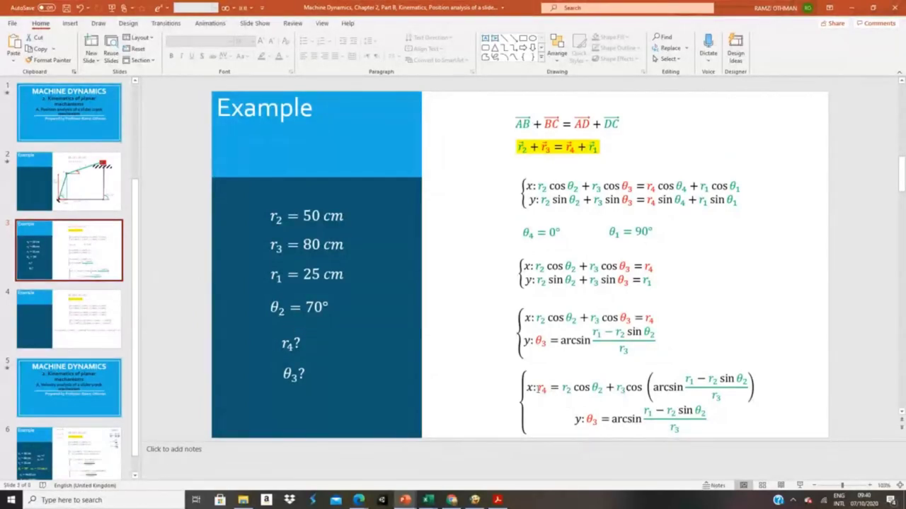
left_click(539, 387)
double_click(542, 389)
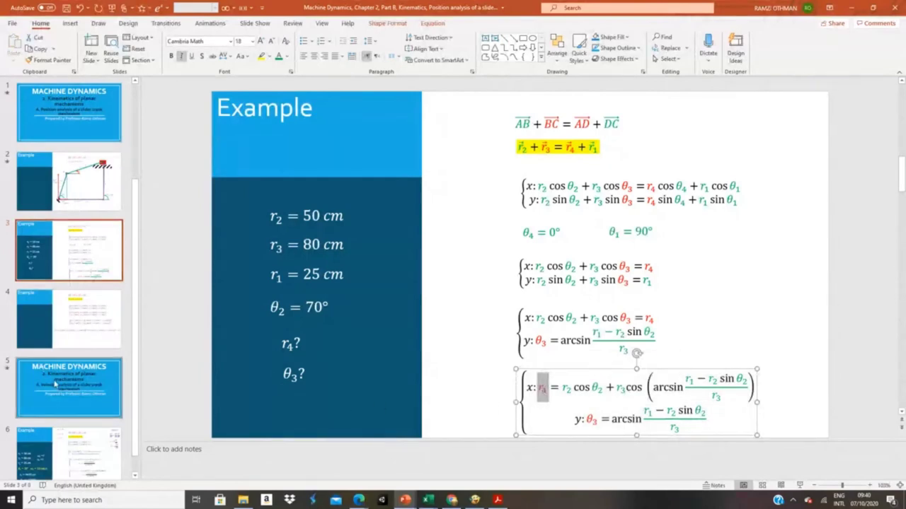
scroll(51, 382, "down", 2)
scroll(51, 382, "down", 2)
left_click(68, 435)
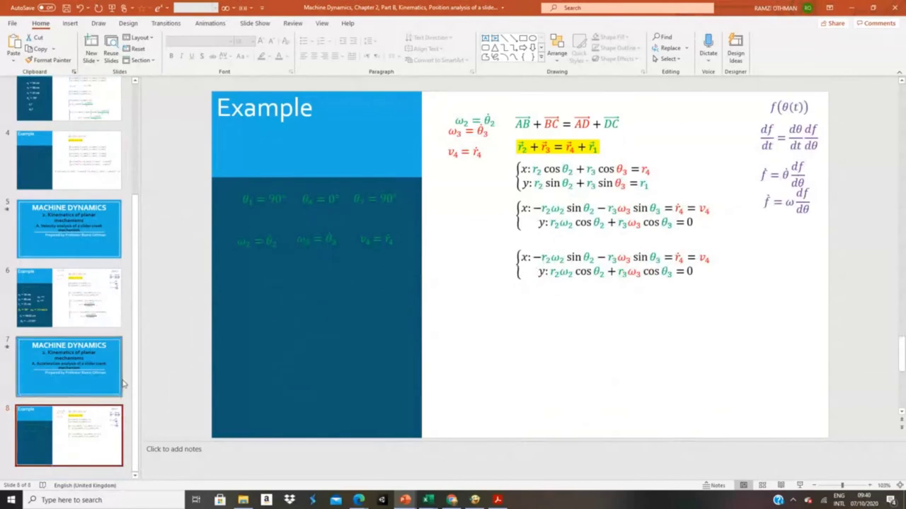
- Paste the r4 symbol, narrow its box, colour it green and place it below θ1 = 90° in the dark panel
key("ctrl+v")
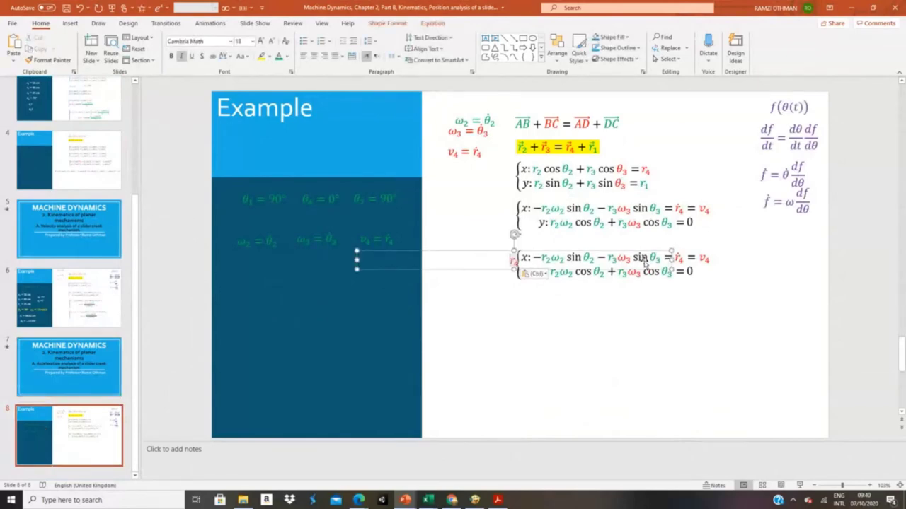
left_click_drag(671, 260, 267, 211)
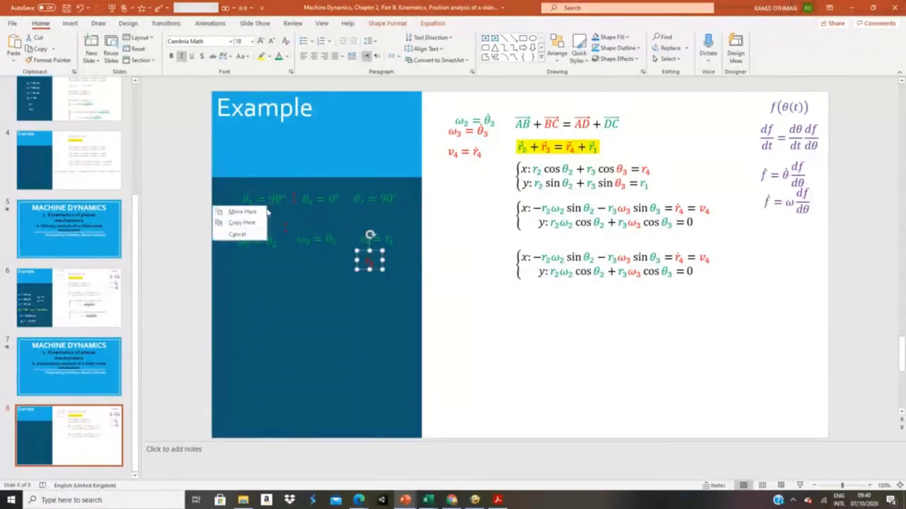
left_click(277, 58)
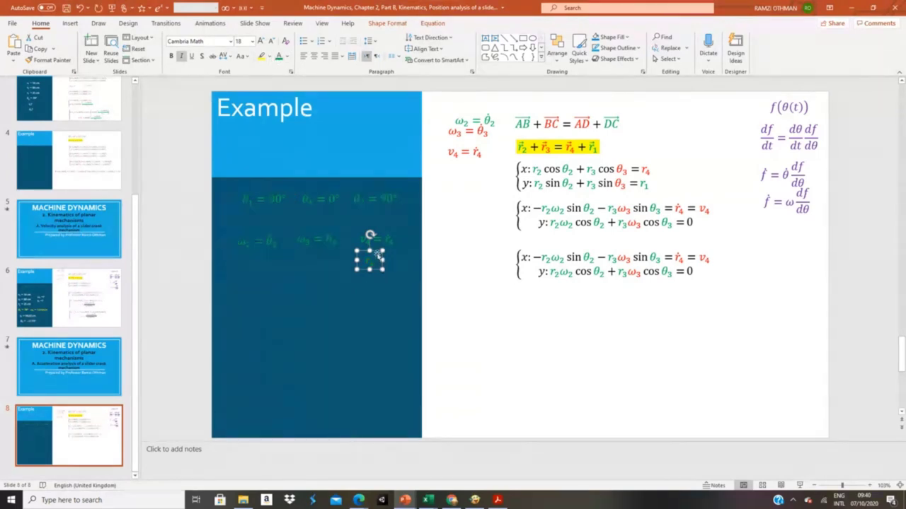
left_click_drag(378, 256, 271, 210)
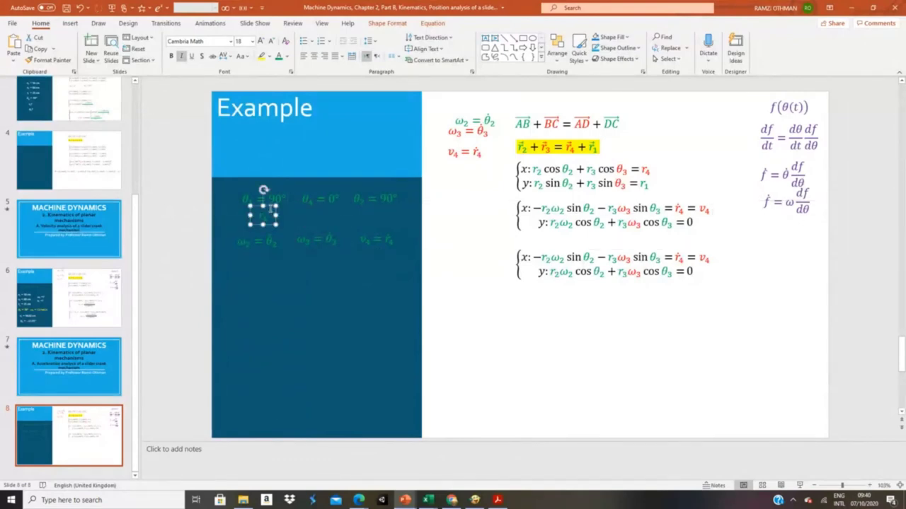
- Copy the θ3 symbol from the second equation system and place the copy beside r4 in the dark panel
left_click(652, 209)
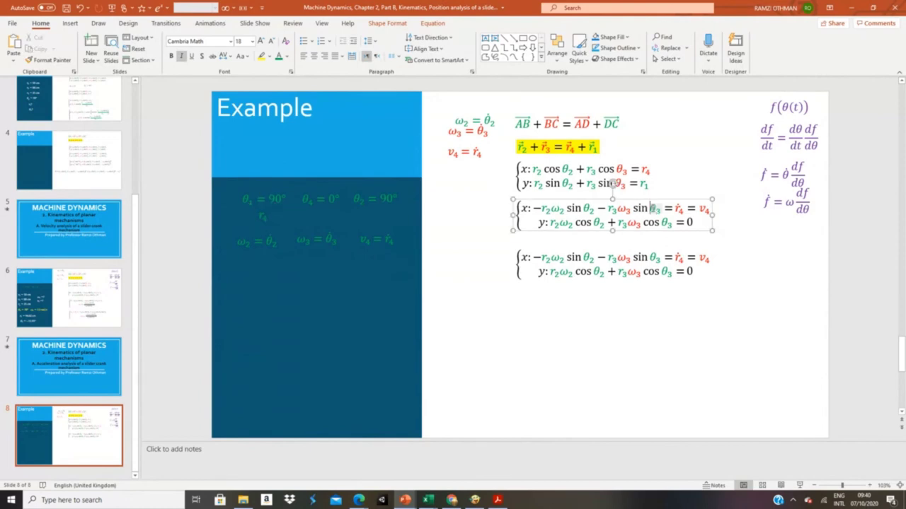
left_click_drag(650, 209, 659, 213)
left_click(542, 389)
key("ctrl+v")
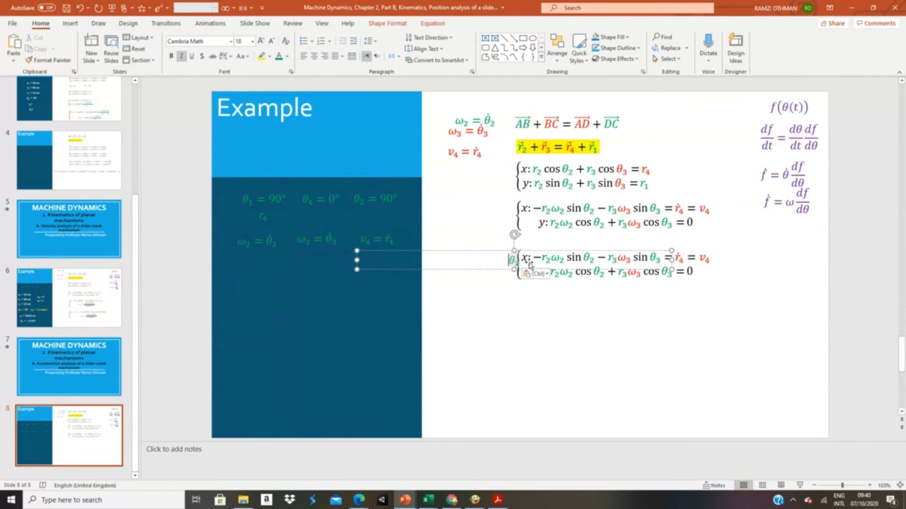
left_click_drag(514, 260, 291, 207)
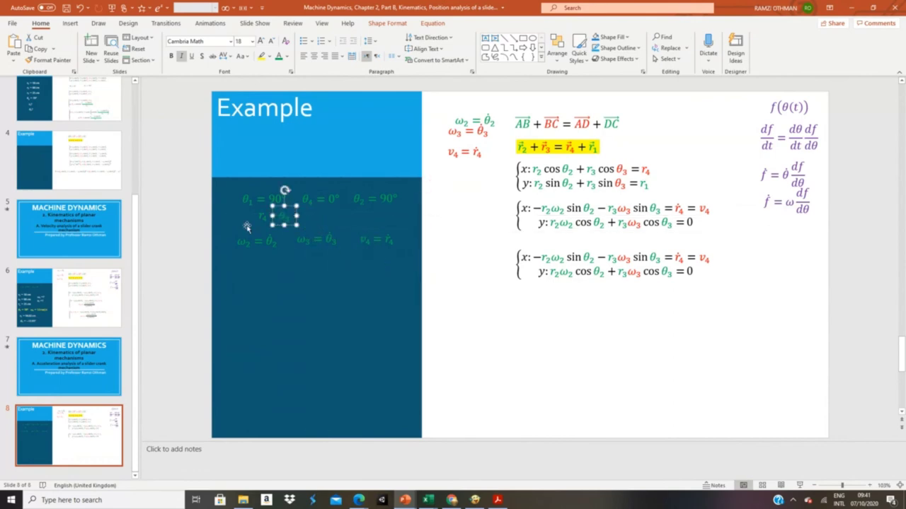
left_click_drag(186, 188, 430, 236)
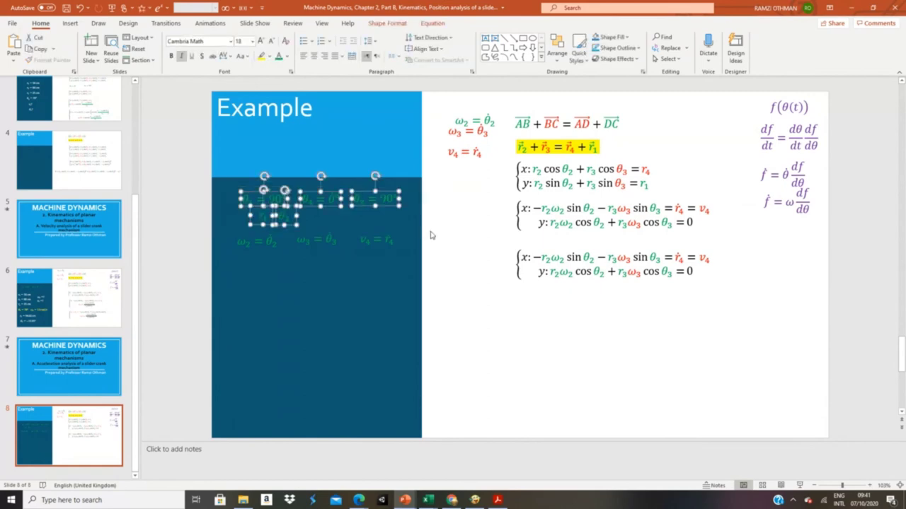
left_click(201, 267)
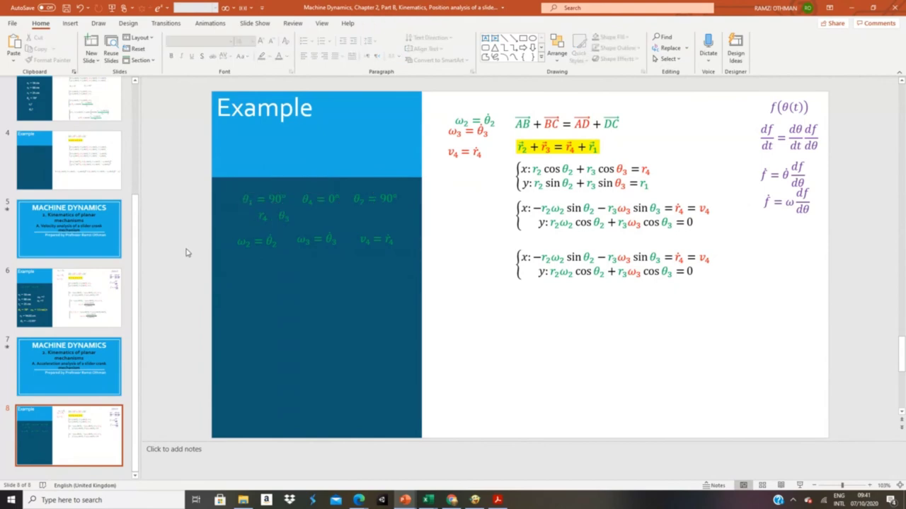
left_click_drag(182, 234, 424, 271)
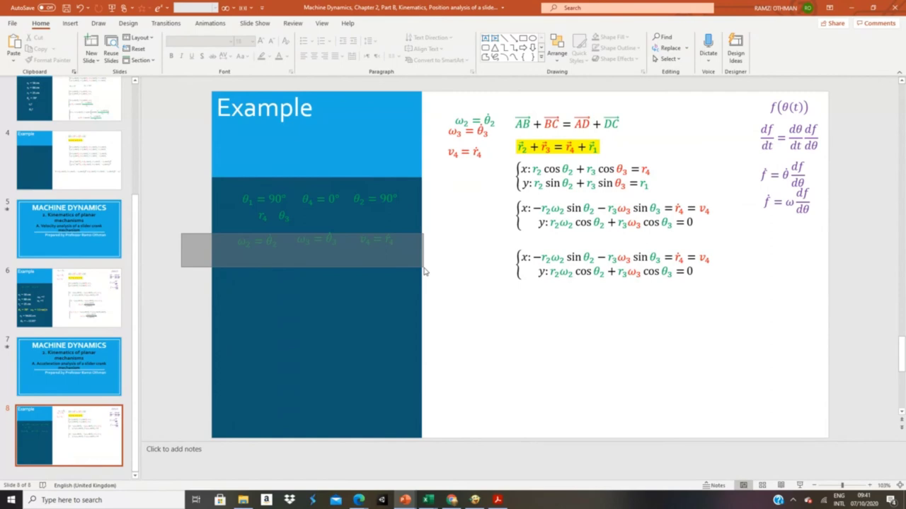
left_click_drag(424, 271, 422, 269)
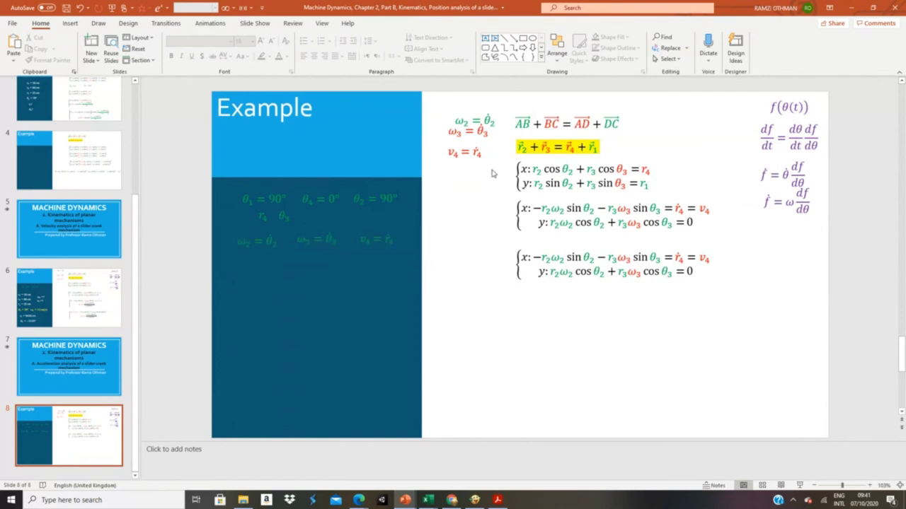
- Rewrite the ω2 and ω3 definitions beside the vector equation as α2 = ω̇2 and α3 = ω̇3
left_click(462, 120)
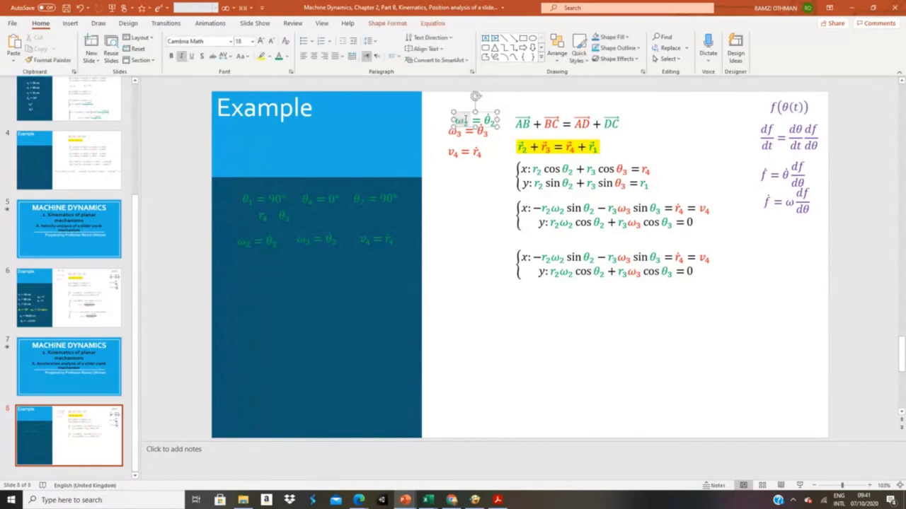
key("BackSpace")
left_click(433, 24)
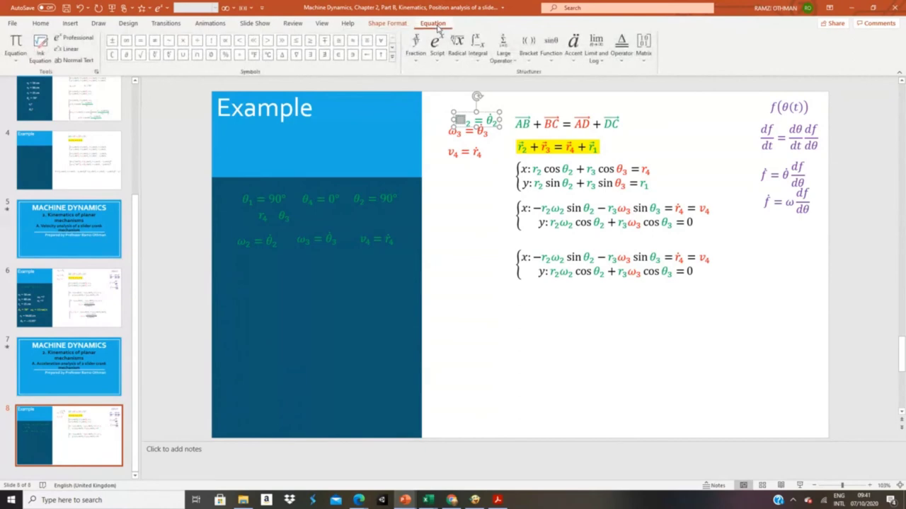
left_click(393, 51)
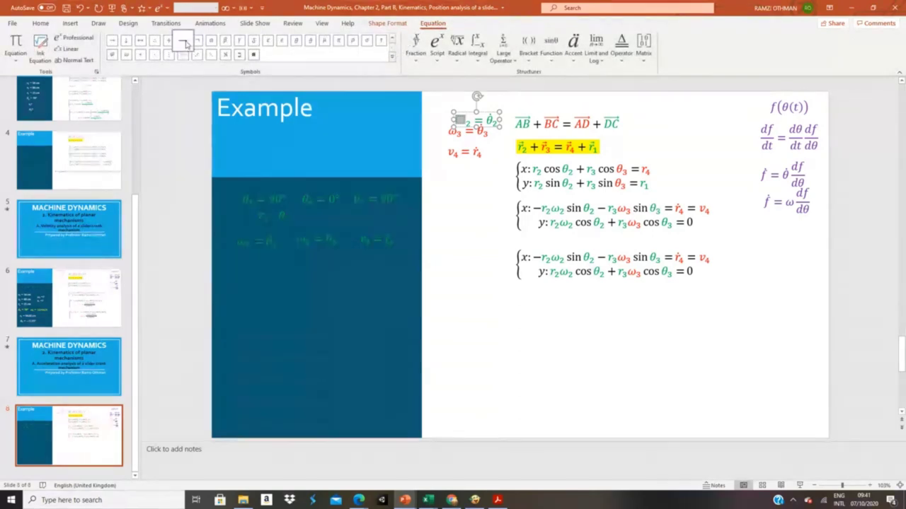
left_click(209, 41)
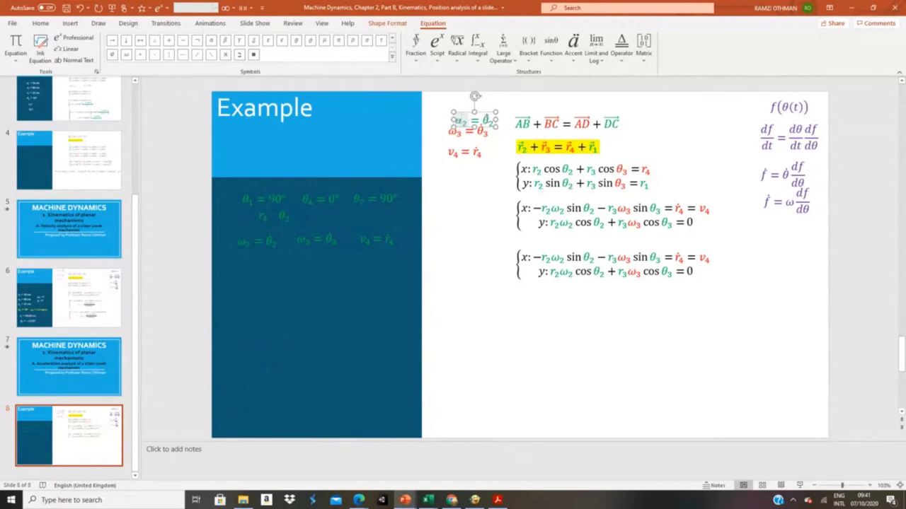
left_click(486, 120)
key("BackSpace")
left_click(126, 56)
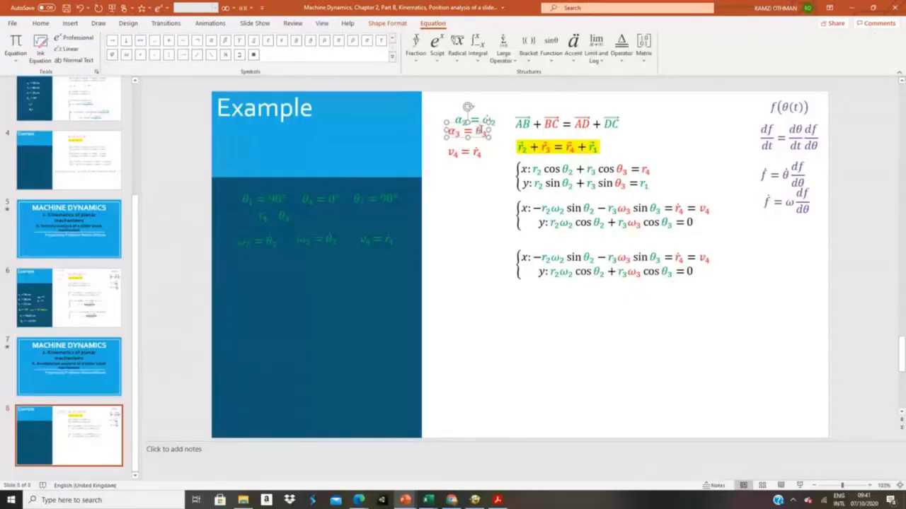
key("BackSpace")
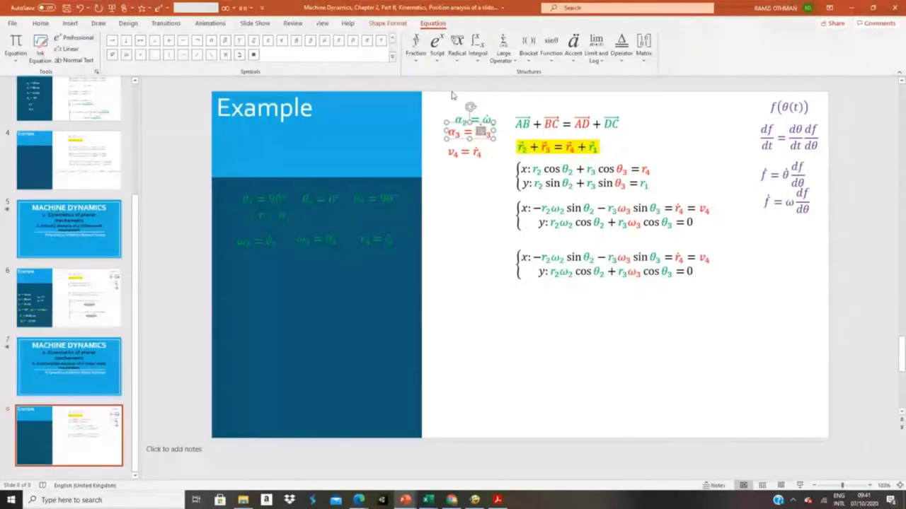
left_click(126, 57)
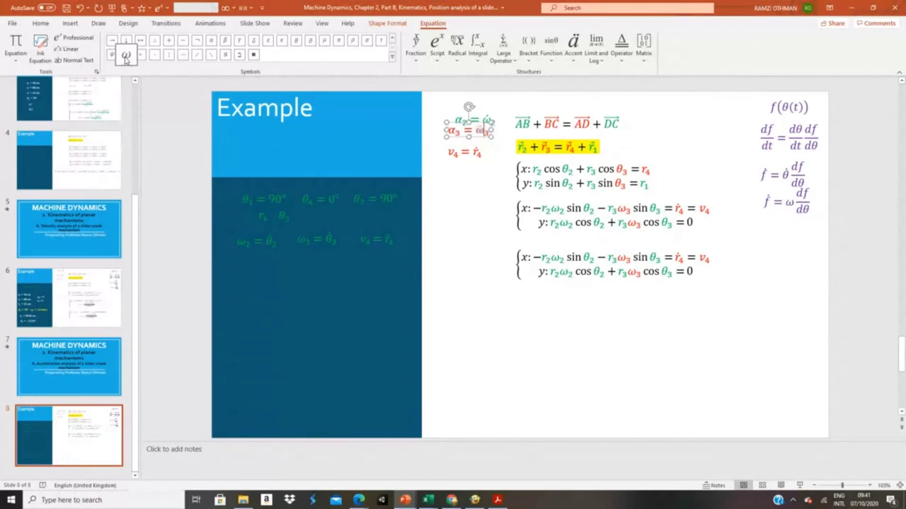
- Rewrite the red v4 definition beside the equations as a4 = v̇4
left_click(454, 151)
double_click(454, 152)
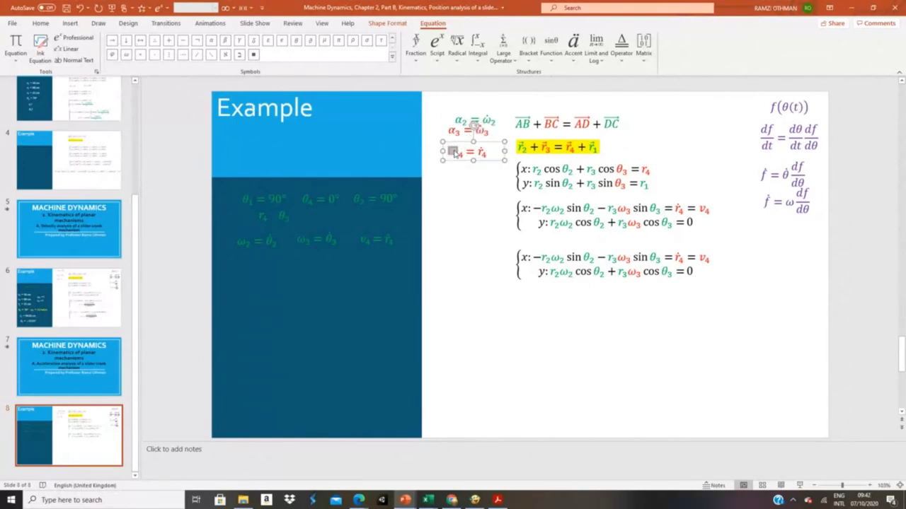
type("a")
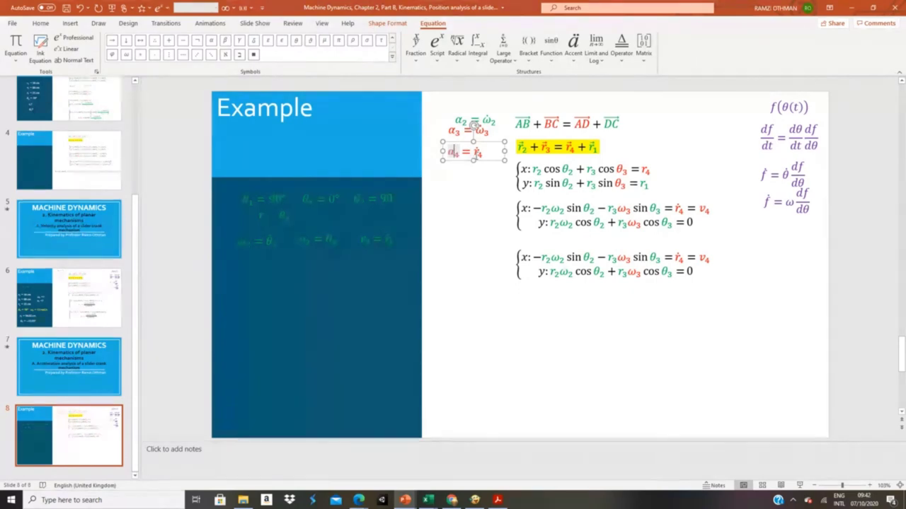
left_click(477, 154)
key("BackSpace")
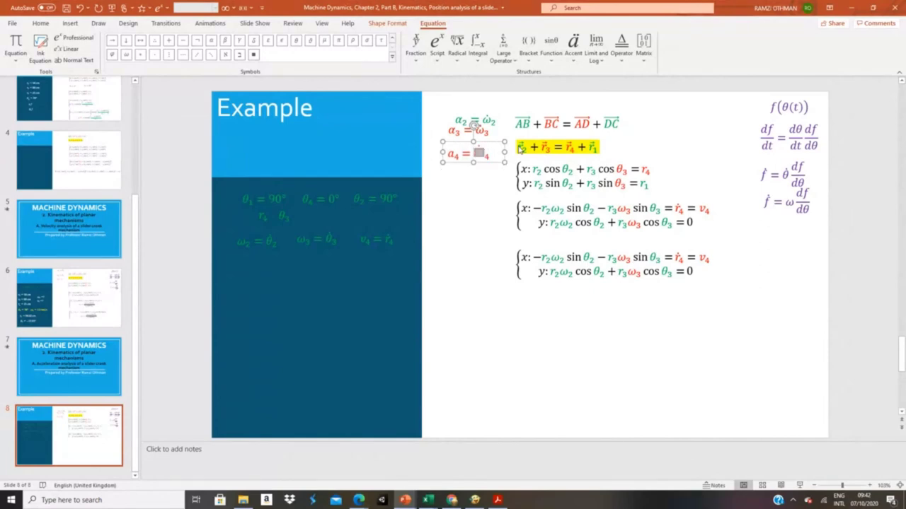
type("r̈")
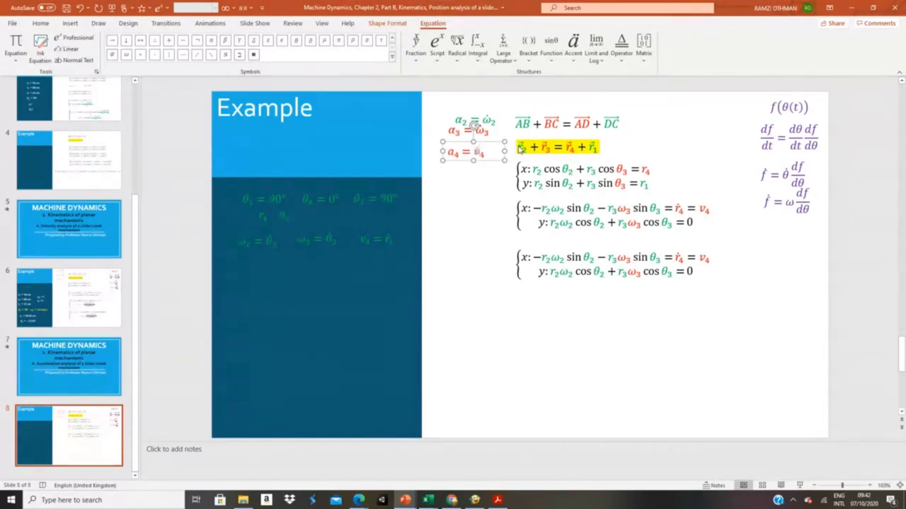
- Append an equals sign and an empty subscript structure to the end of a4 = v̇4
double_click(464, 152)
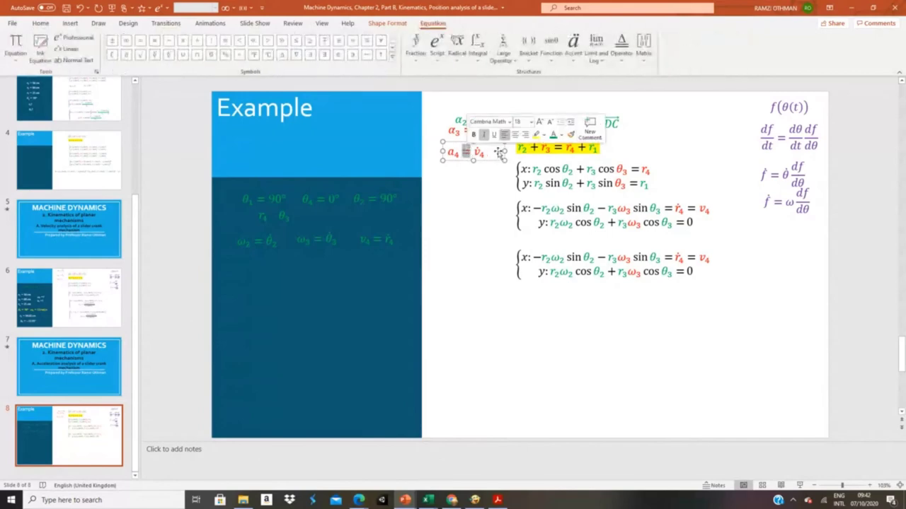
key("Right")
key("Right")
key("Right")
key("Right")
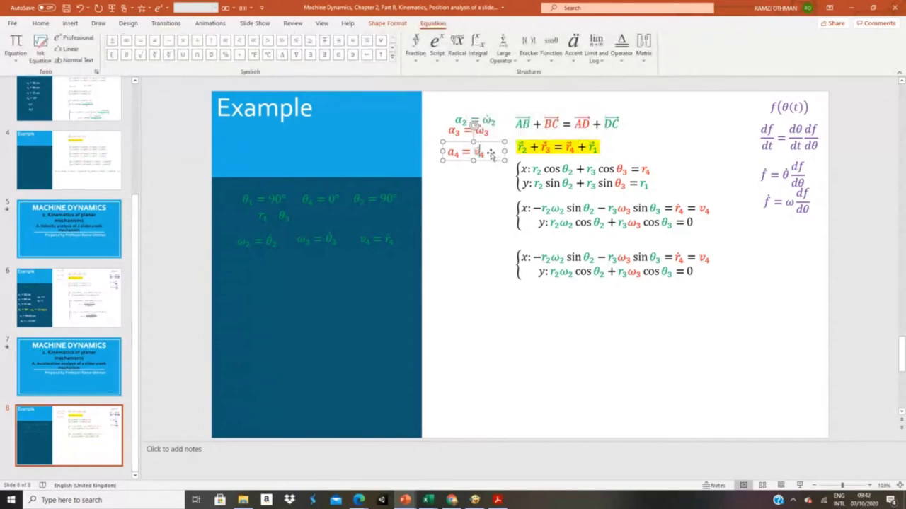
key("Left")
type("=")
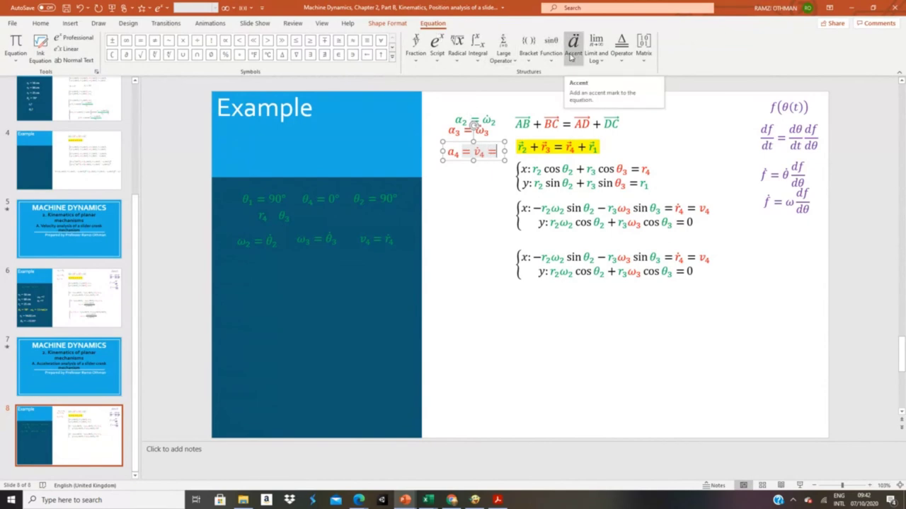
left_click(436, 48)
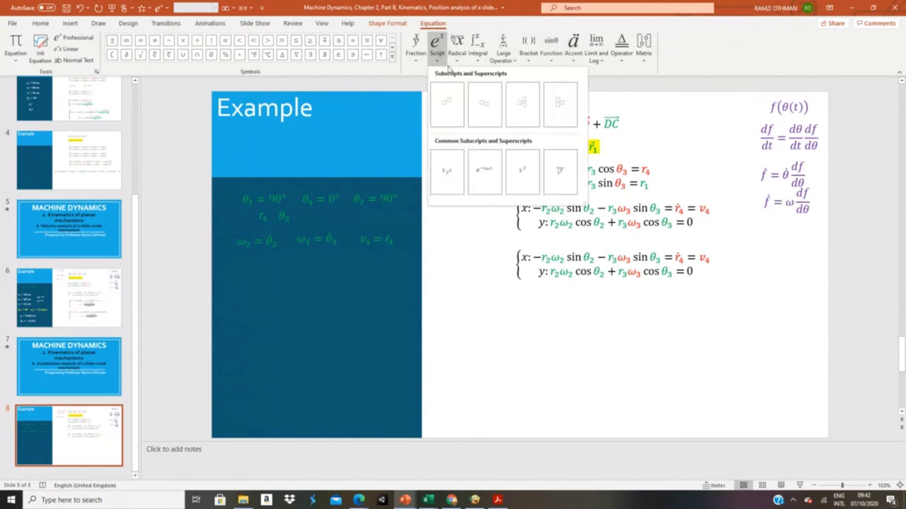
left_click(484, 104)
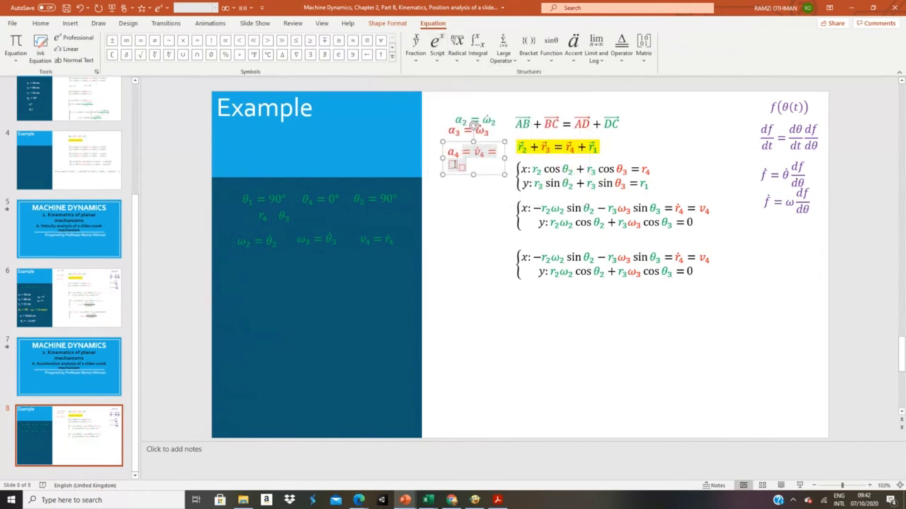
- Fill the subscript structure with a double-dotted r and subscript 4, and widen the box so a4 = v̇4 = r̈4 fits on one line
left_click(452, 165)
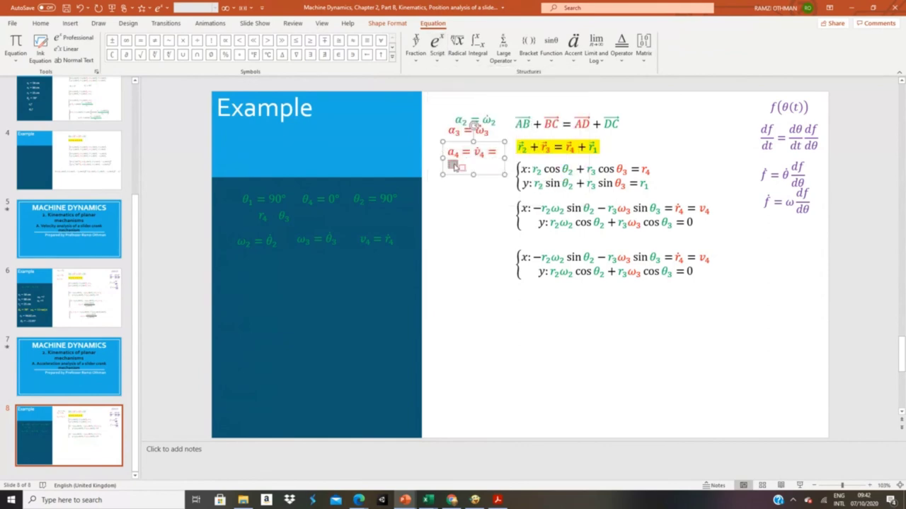
left_click(573, 49)
left_click(604, 99)
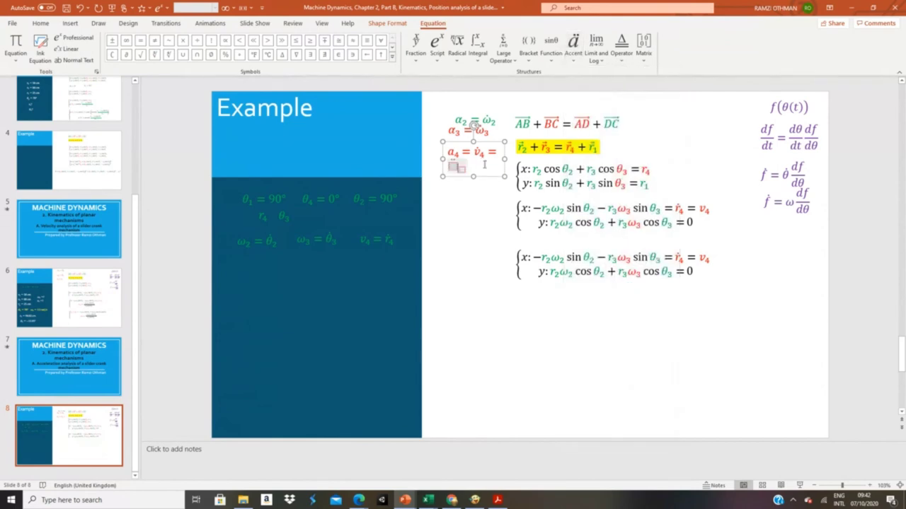
left_click(454, 167)
type("r")
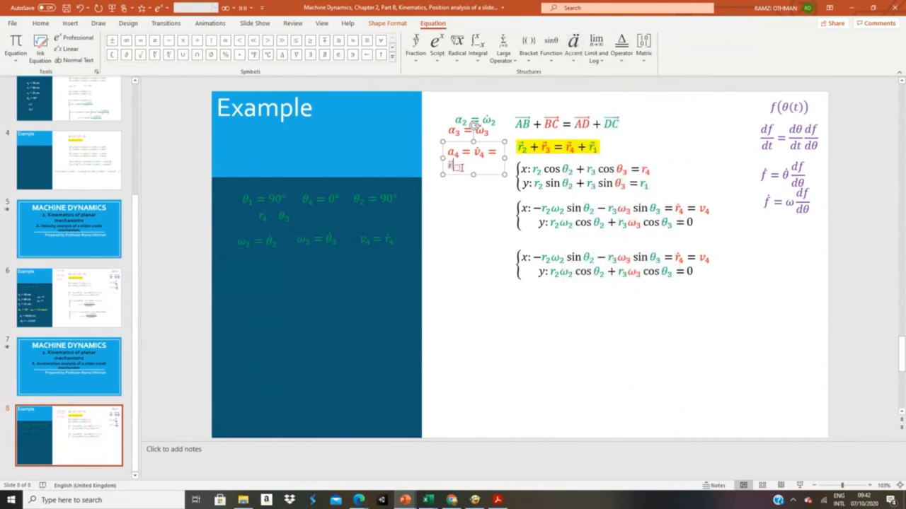
left_click(457, 169)
type("4")
left_click_drag(442, 158, 428, 159)
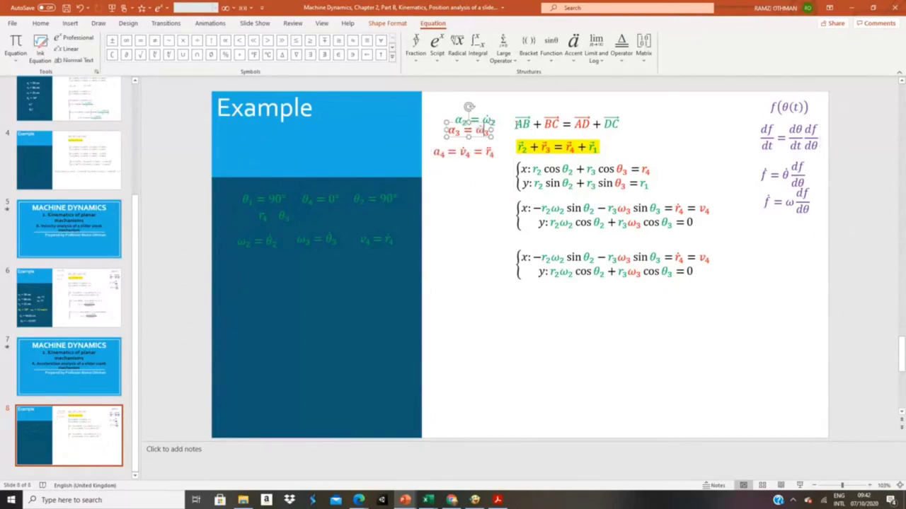
- Append an equals sign and an empty subscript structure to the end of the α3 = ω̇3 definition
key("Right")
key("Right")
key("Right")
type("=")
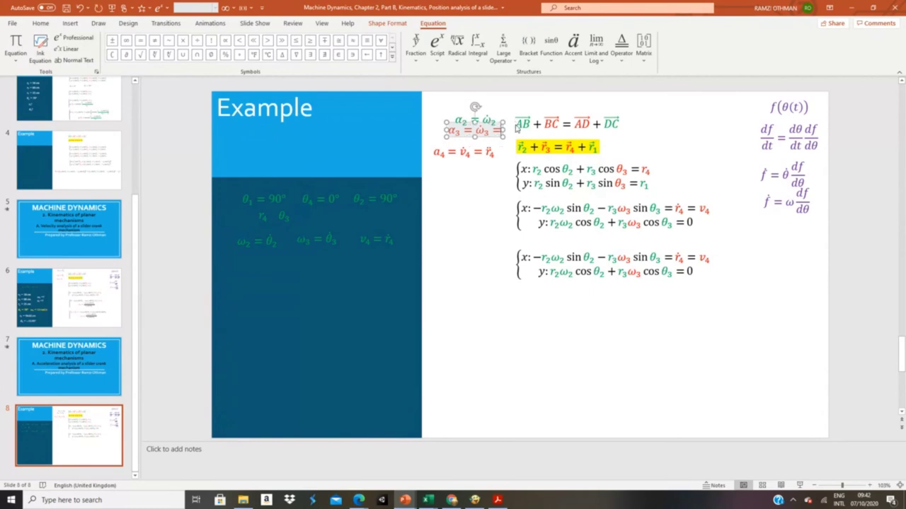
left_click(437, 48)
left_click(481, 104)
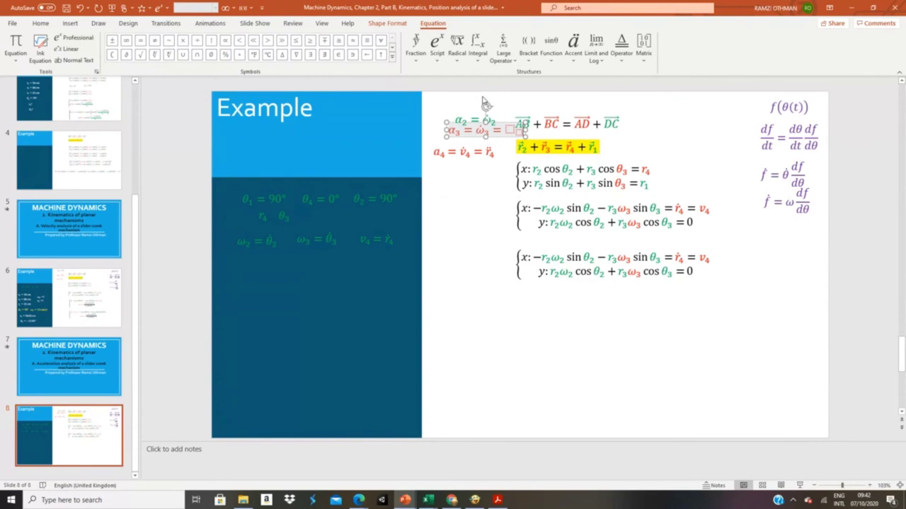
- Fill the new structure with a double-dotted θ and subscript 3 so the definition reads α3 = ω̇3 = θ̈3
left_click(509, 129)
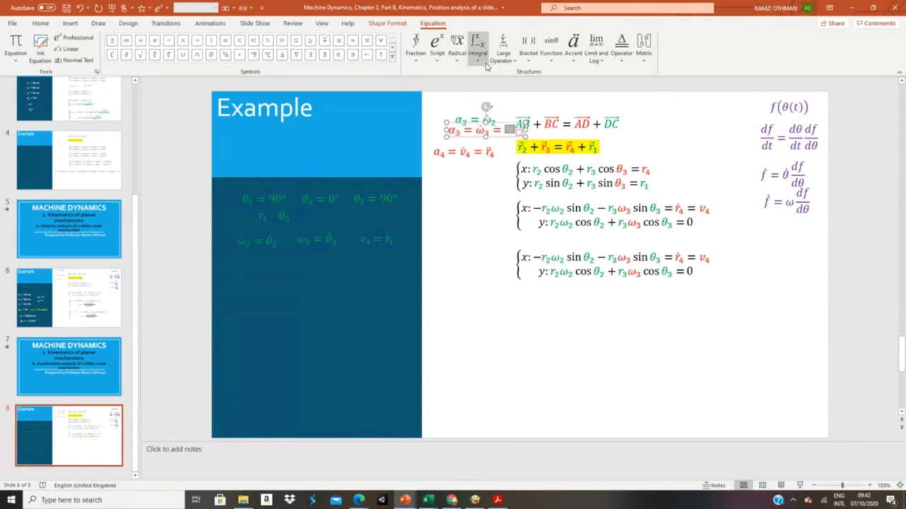
left_click(574, 53)
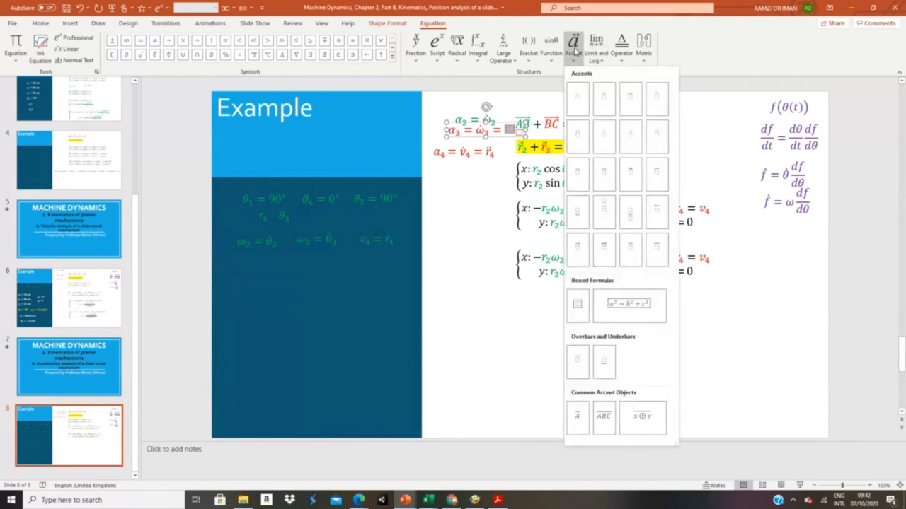
left_click(596, 103)
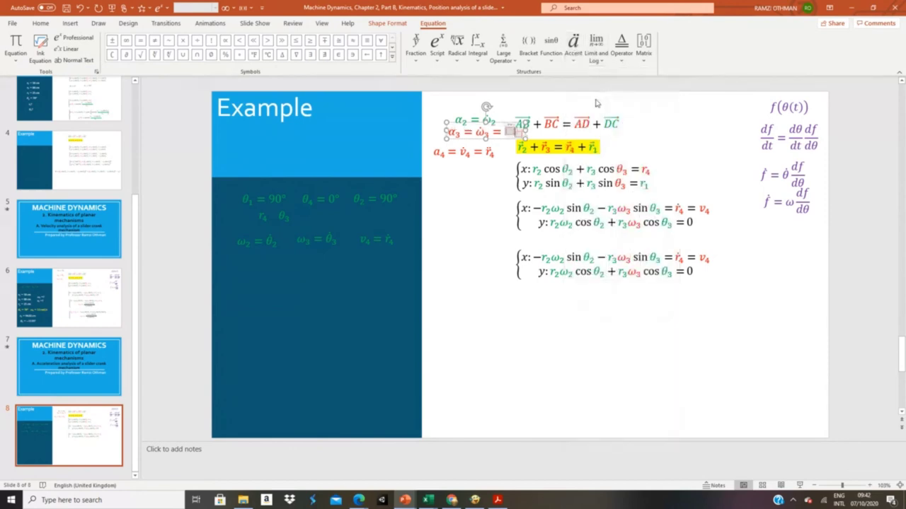
left_click(393, 46)
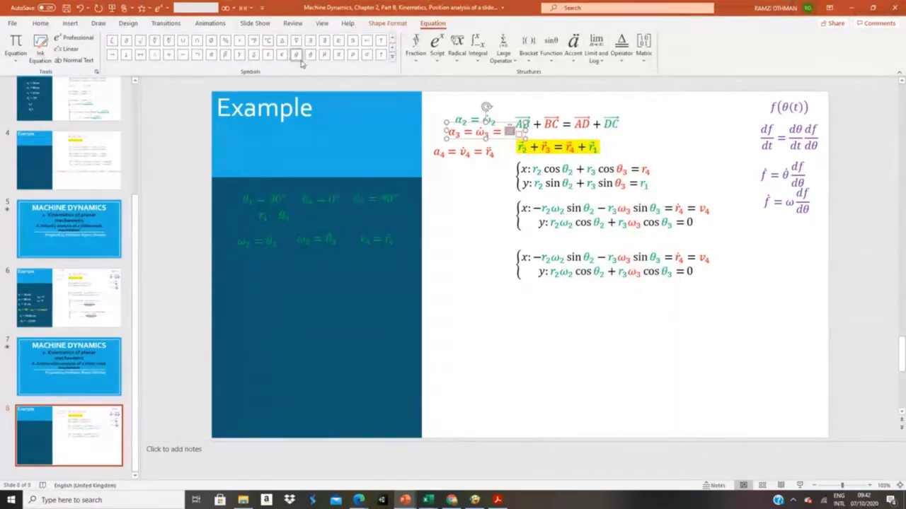
left_click(296, 54)
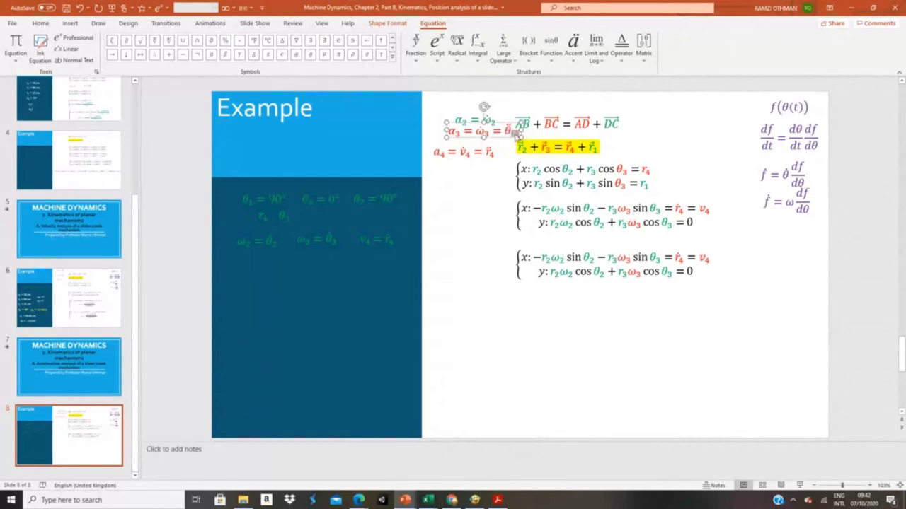
type("3")
- Move the α3 and α2 definitions so they line up in a column above the a4 definition
left_click_drag(501, 122, 482, 129)
left_click(486, 133)
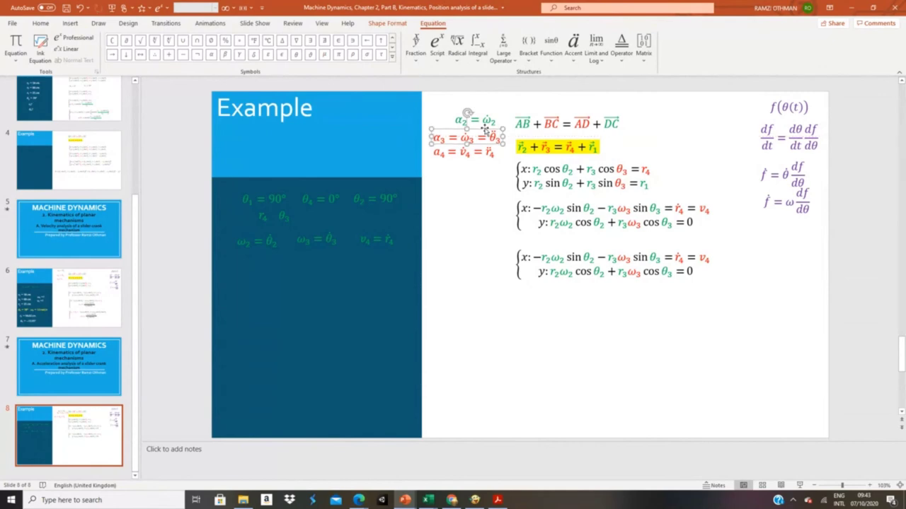
left_click(481, 119)
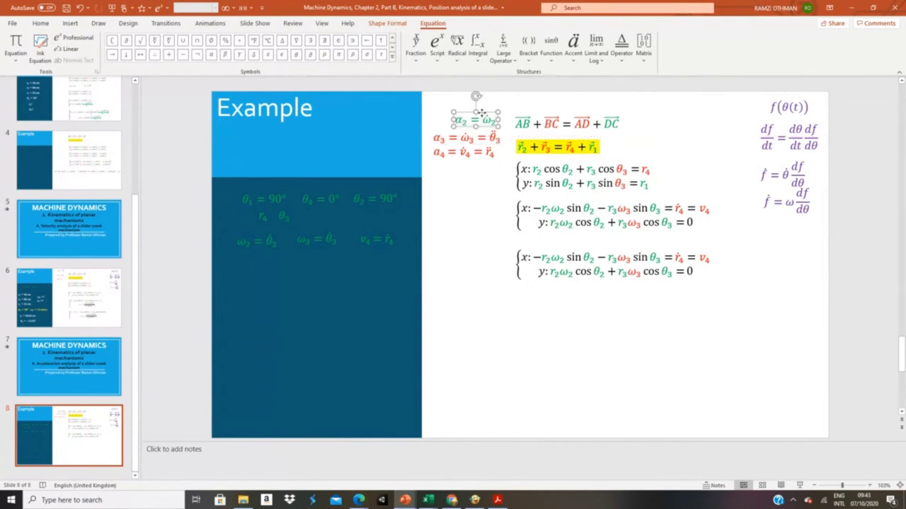
left_click_drag(483, 112, 464, 114)
left_click(470, 121)
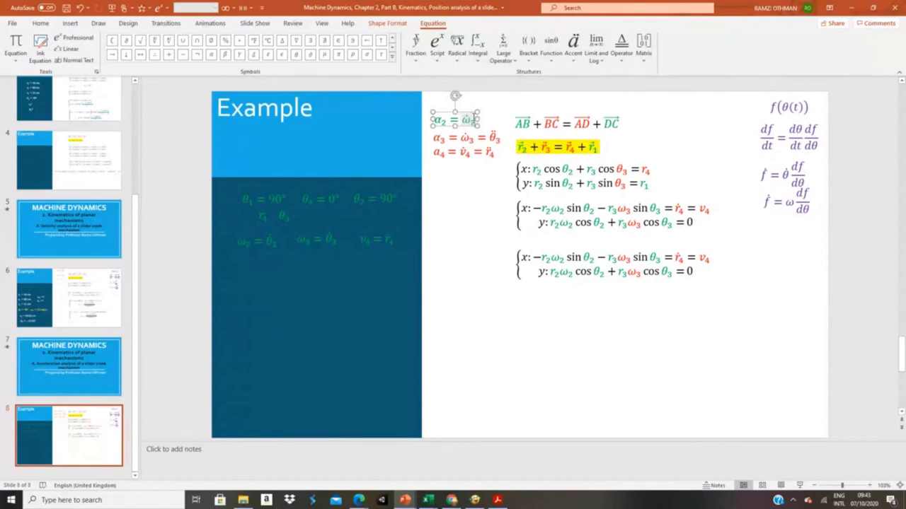
- Append an equals sign and an empty subscript structure to the end of the α2 = ω̇2 definition
triple_click(474, 118)
type("=")
left_click(436, 48)
left_click(479, 104)
- Fill the α2 structure with a double-dotted θ and subscript 1, and space the three acceleration definitions evenly beside the vector equations
left_click(574, 48)
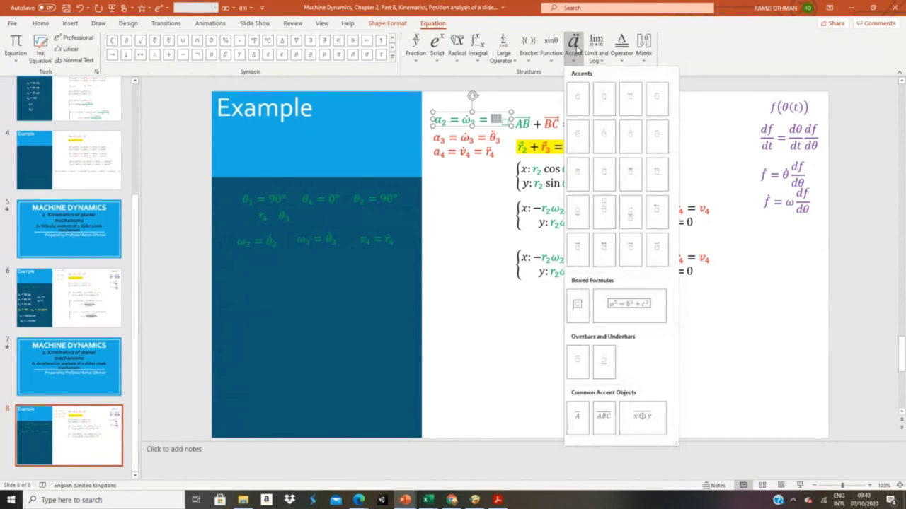
left_click(579, 100)
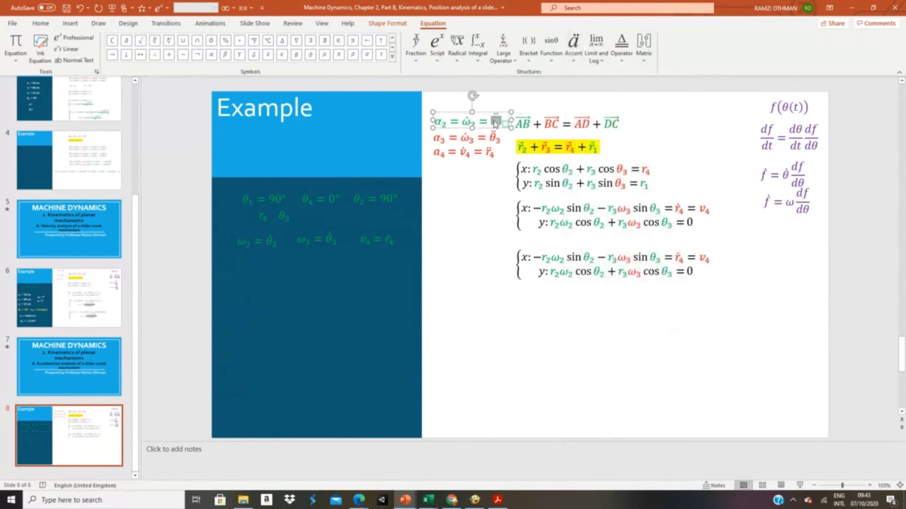
left_click(302, 56)
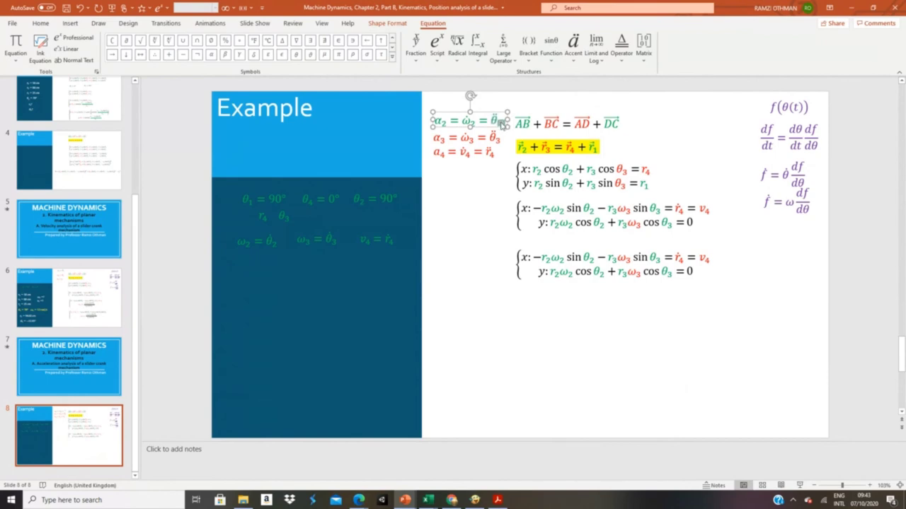
left_click_drag(501, 124, 472, 141)
left_click(479, 191)
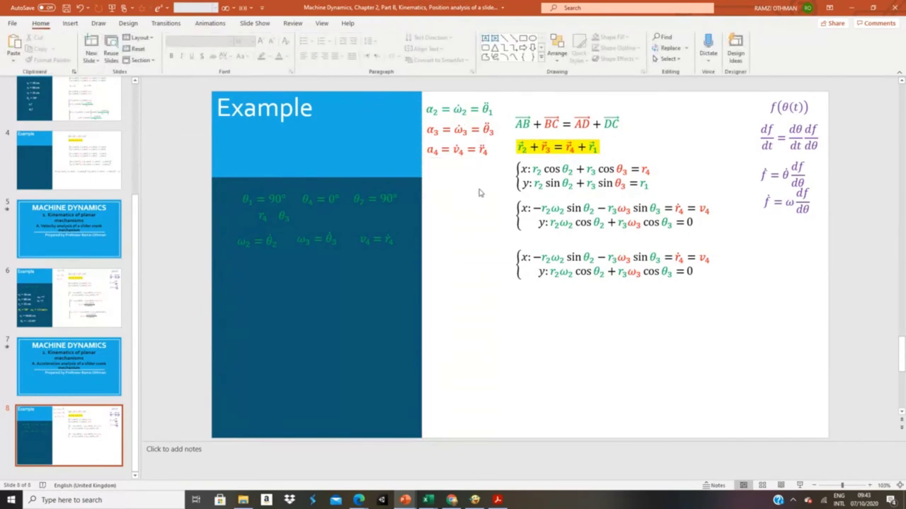
- Widen the box of the lowest equation system on both sides to make room for longer equations
left_click(578, 182)
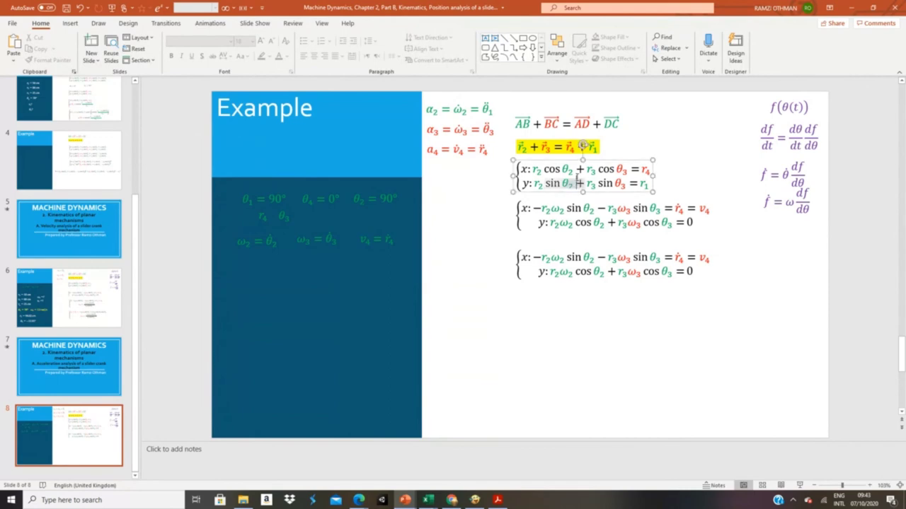
left_click(544, 162)
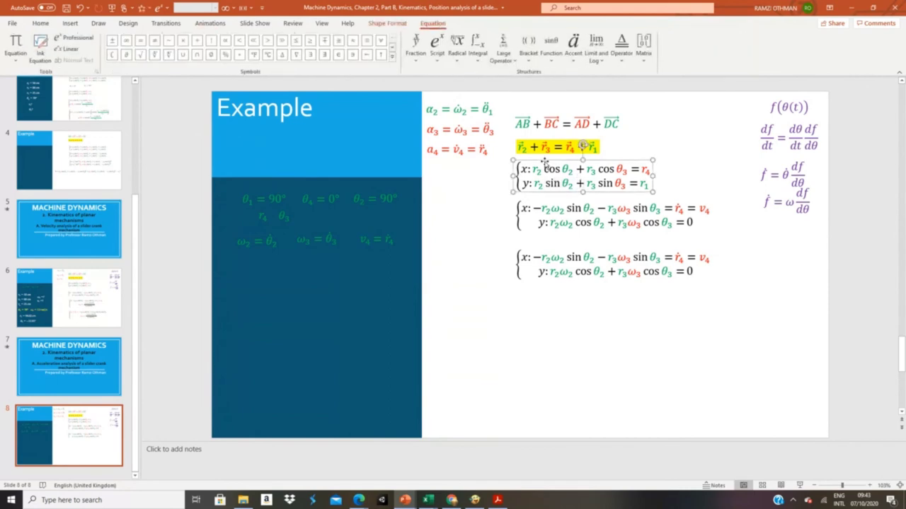
left_click(568, 200)
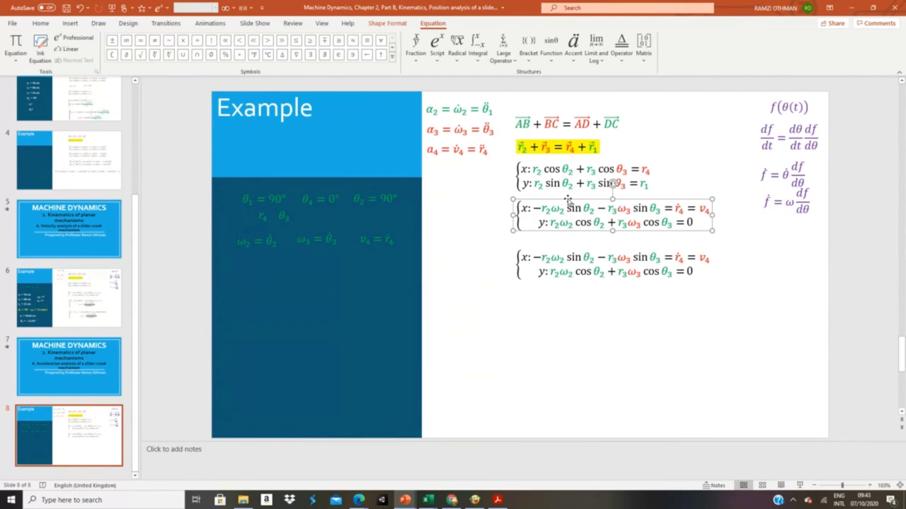
left_click(552, 252)
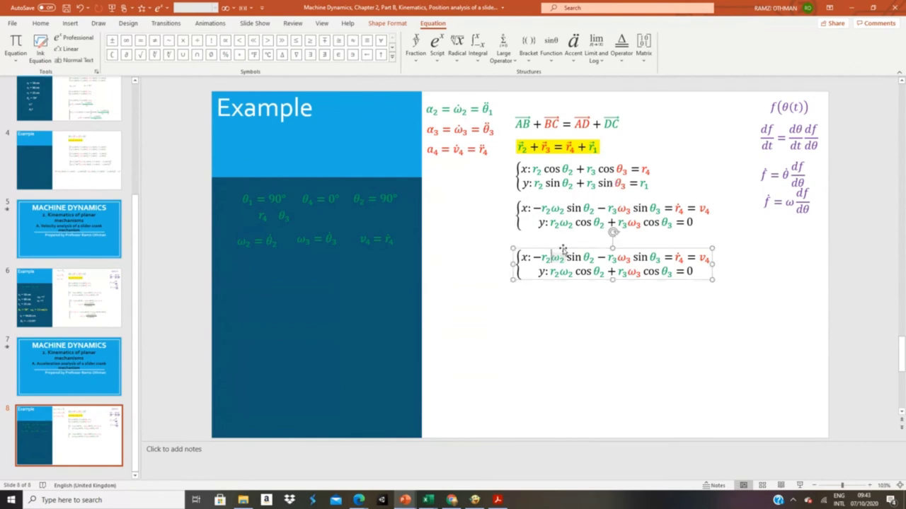
left_click_drag(512, 264, 441, 263)
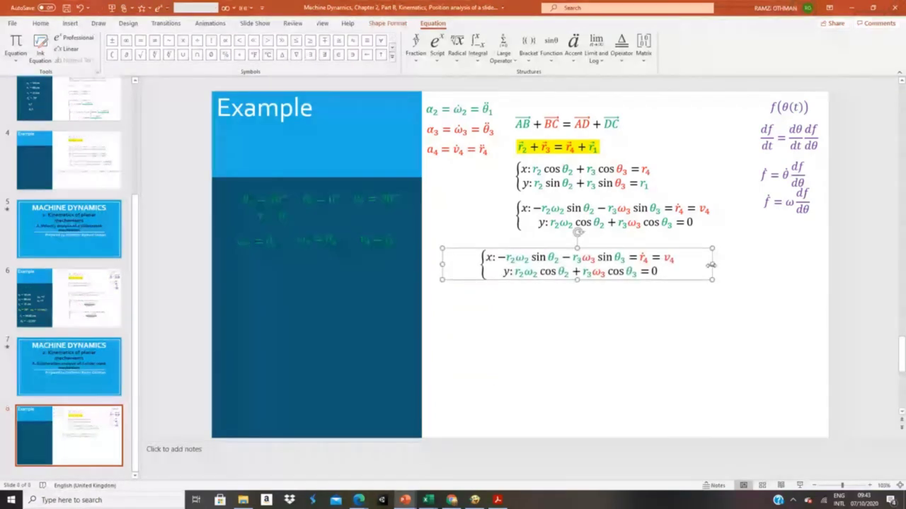
left_click_drag(711, 264, 789, 264)
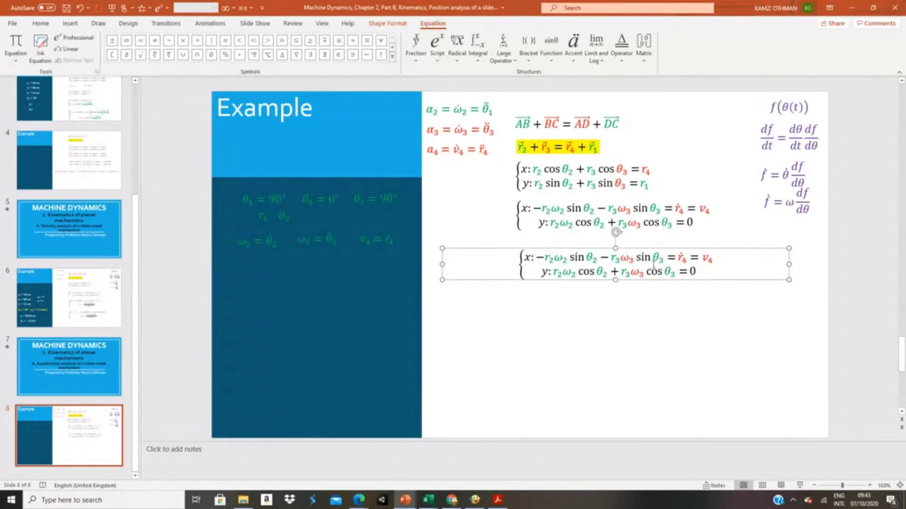
- Clear everything after "x:" in the first row of the lowest equation system
left_click(633, 262)
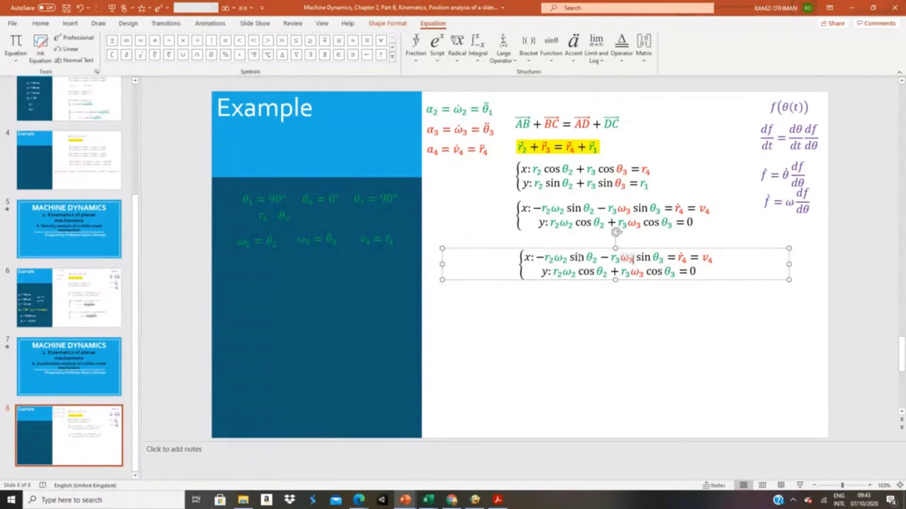
left_click_drag(599, 258, 705, 260)
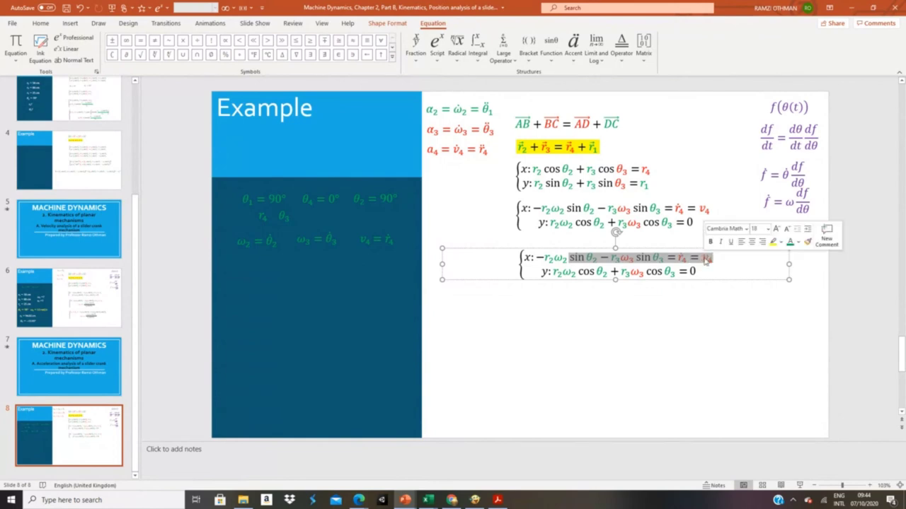
key("BackSpace")
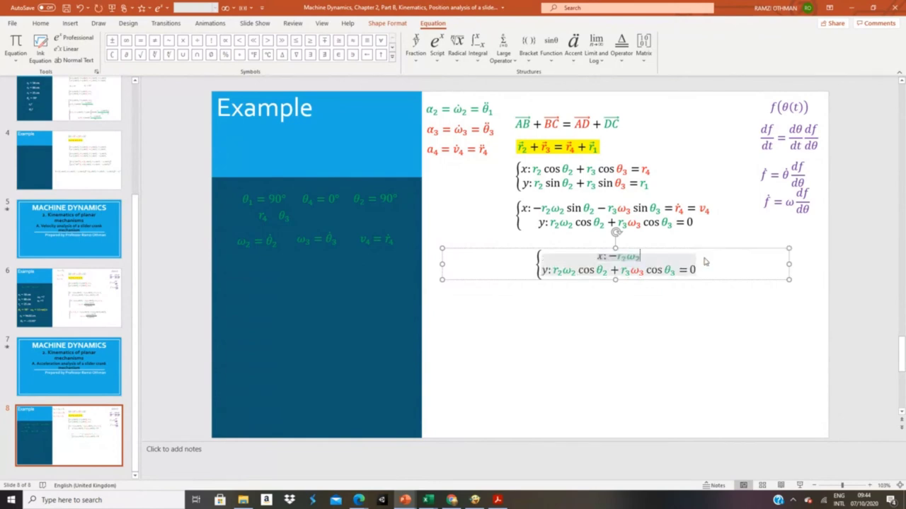
key("BackSpace")
key("BackSpace")
key("BackSpace")
key("BackSpace")
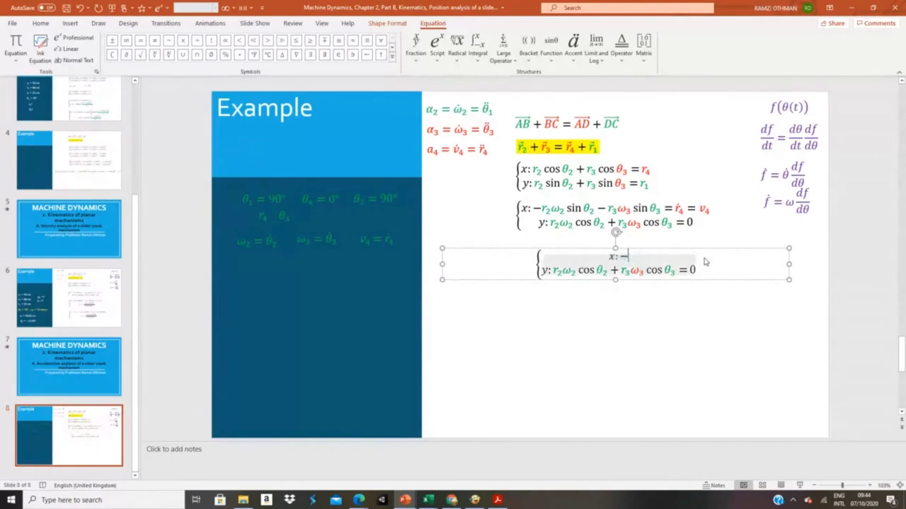
key("BackSpace")
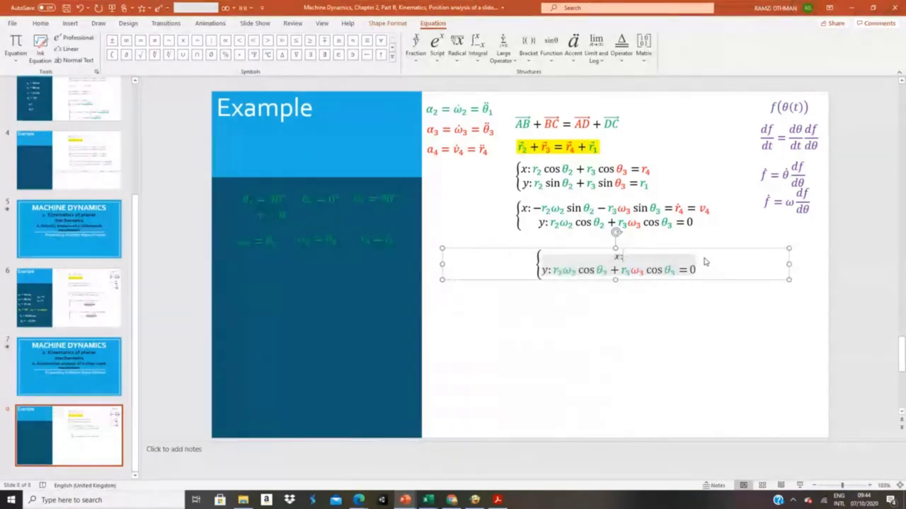
- Copy −r2ω2 sin θ2 − from the velocity system into the lowest system's x row, and clear its y row after "y:"
left_click(537, 208)
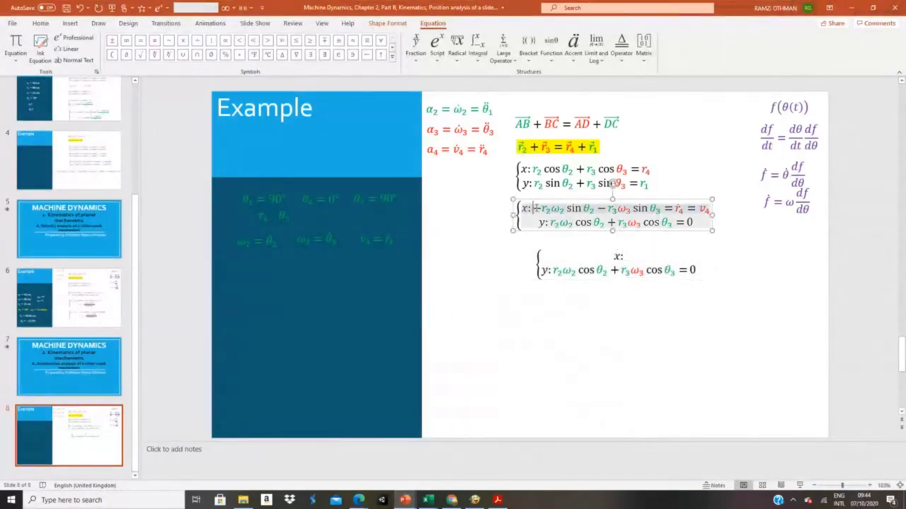
left_click_drag(535, 208, 607, 208)
key("ctrl+c")
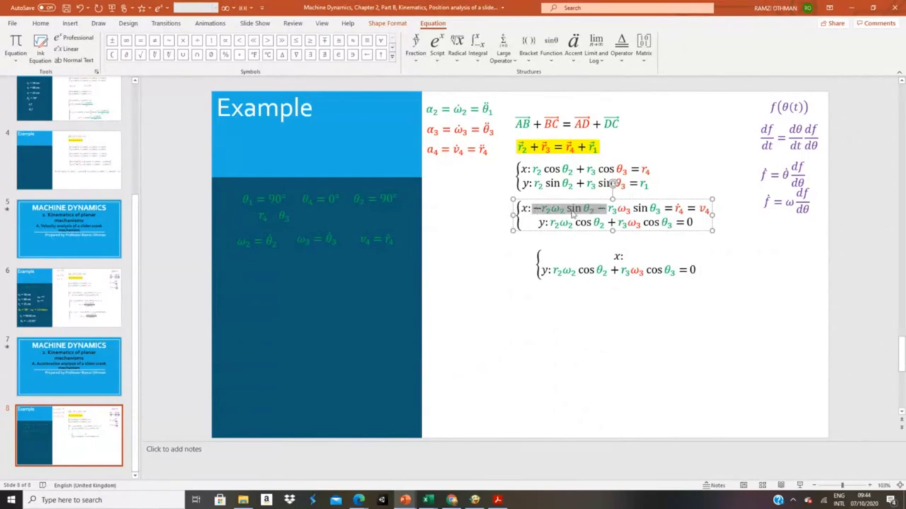
left_click(623, 258)
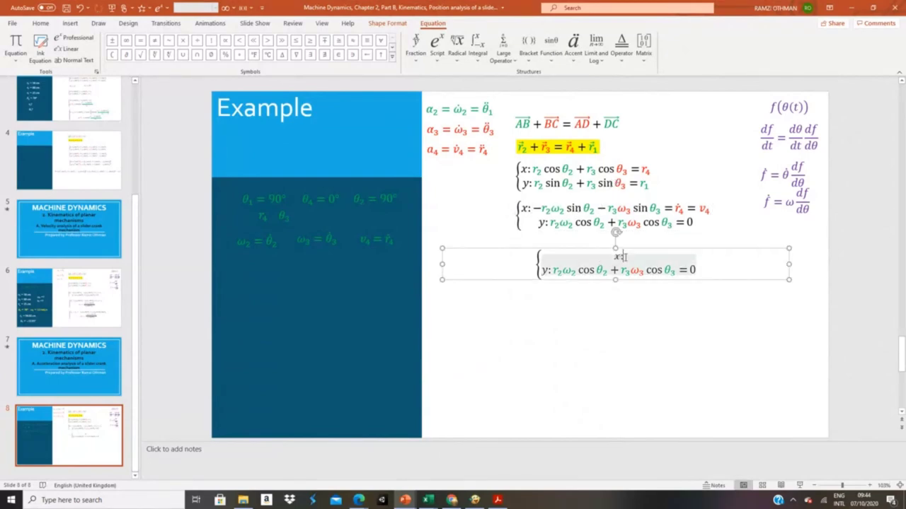
key("ctrl+v")
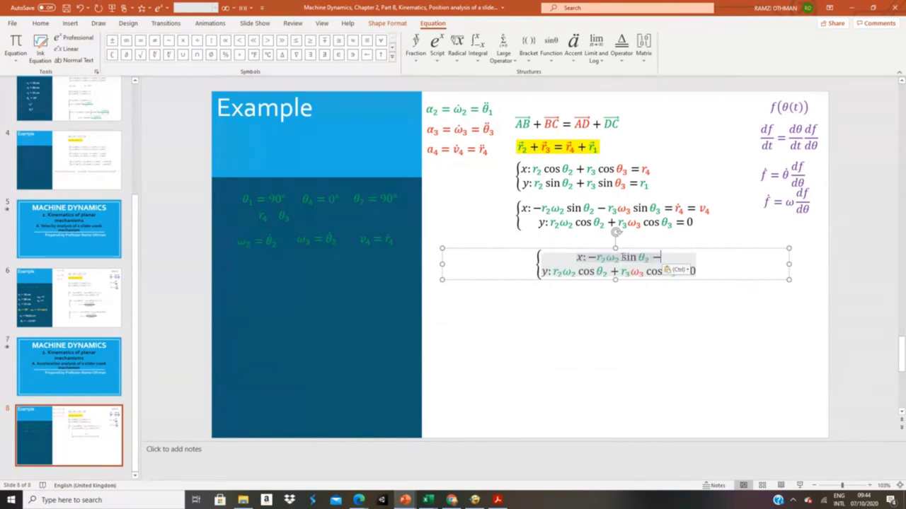
left_click_drag(555, 271, 687, 274)
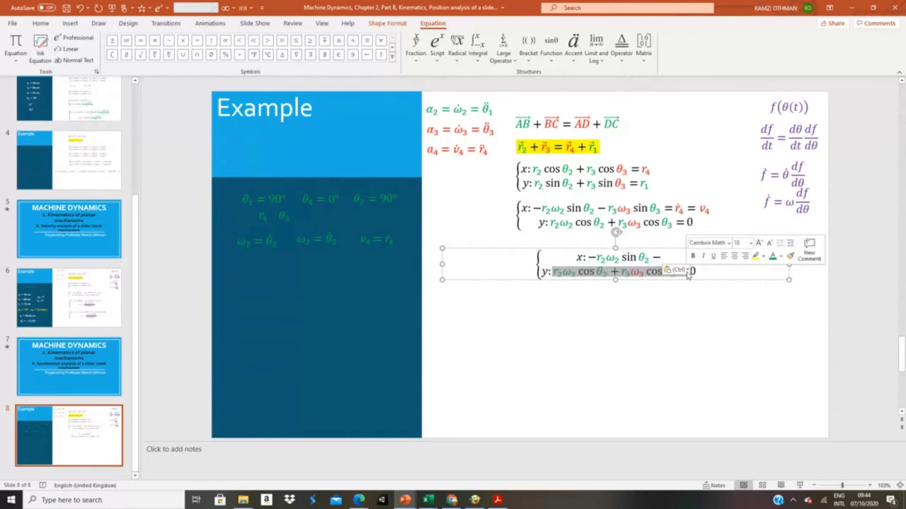
key("Delete")
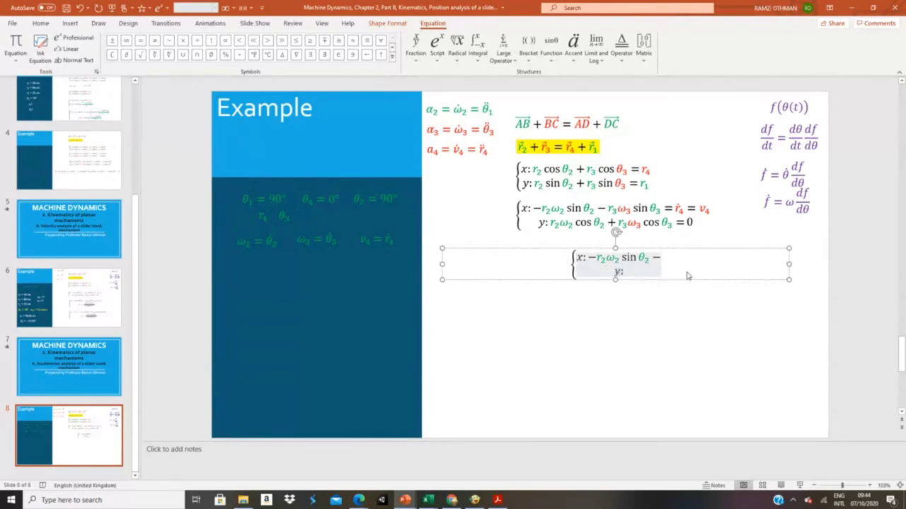
- Remove the trailing minus from the lowest system's x row and highlight the term −r2ω2 sin θ2 in yellow
left_click(661, 257)
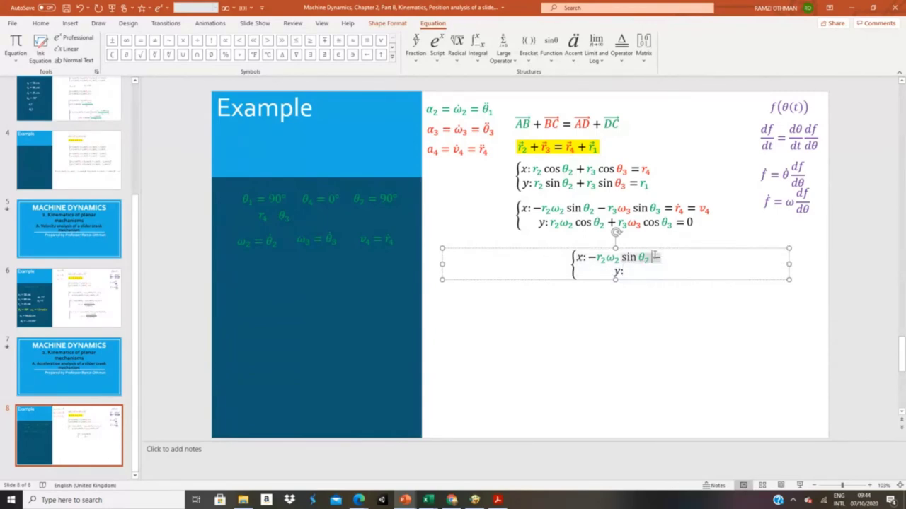
key("Delete")
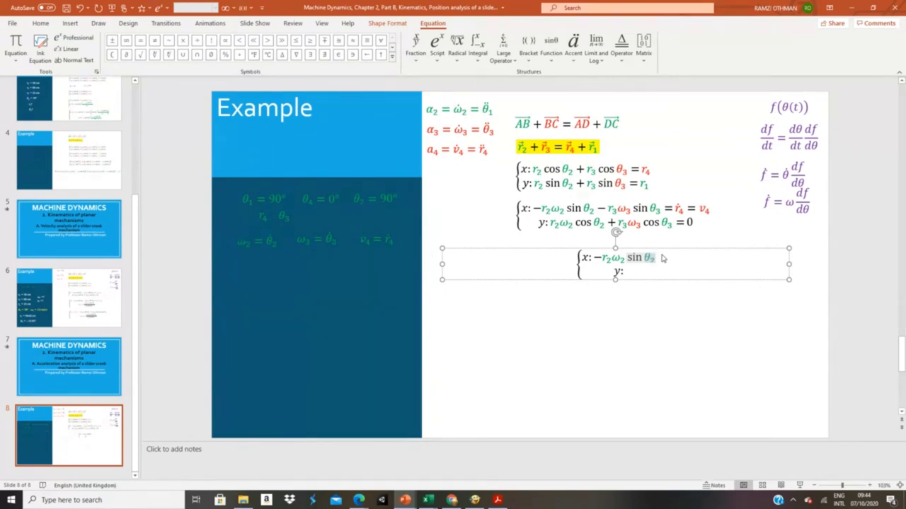
left_click(613, 349)
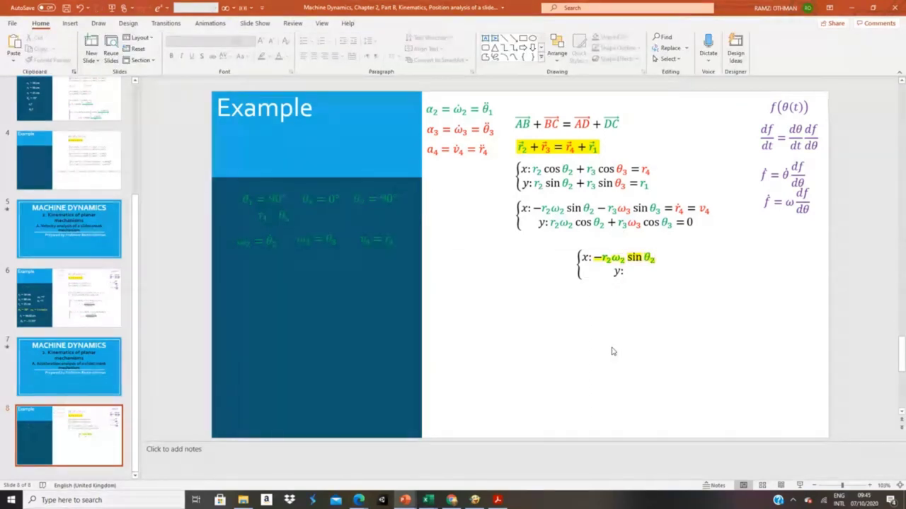
- Duplicate the chain-rule equation for df/dt below the purple formulas and delete everything after the copy's equals sign
left_click(791, 138)
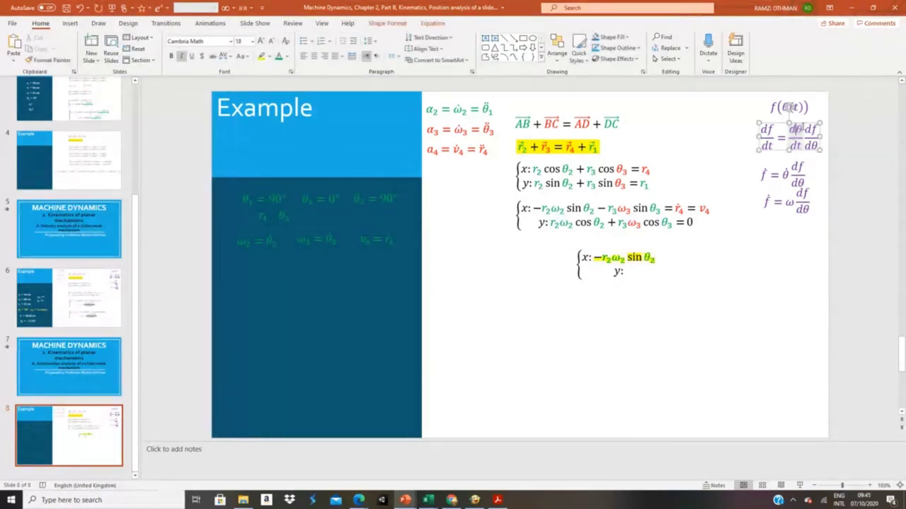
left_click(812, 124)
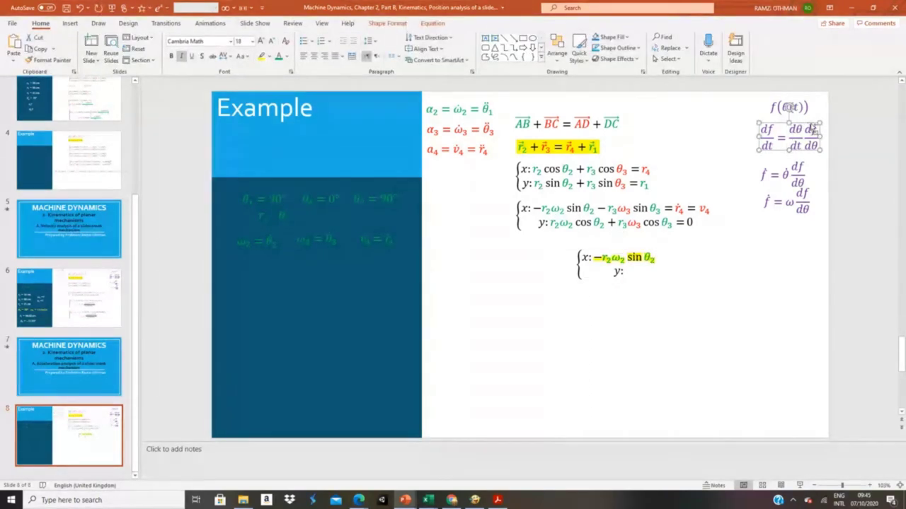
left_click_drag(812, 125, 799, 249)
left_click(781, 252)
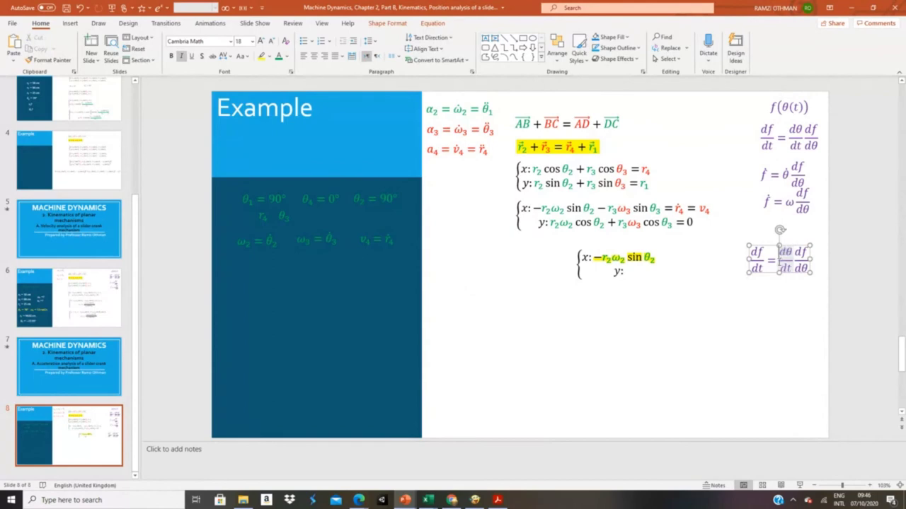
left_click(776, 261)
key("Delete")
key("Delete")
key("Delete")
key("Delete")
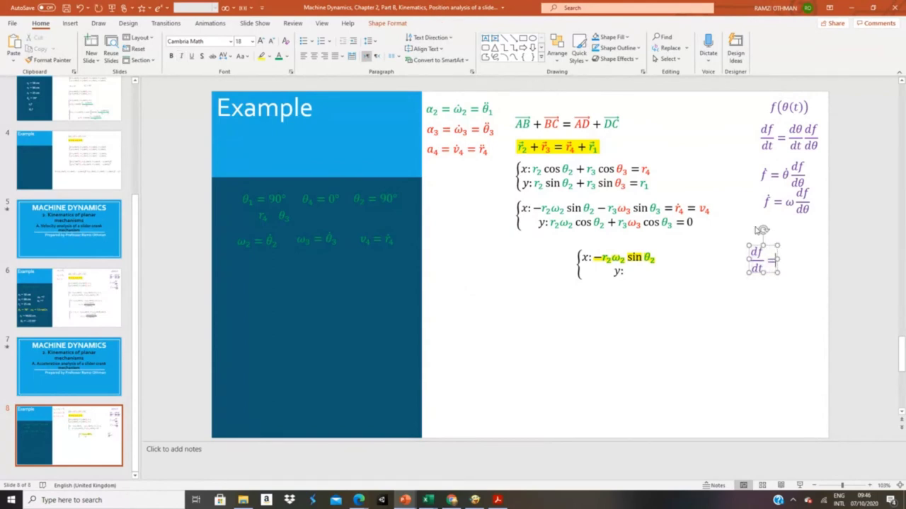
- Change the numerator of the copied df/dt fraction to d(f × g), with the product in parentheses
double_click(759, 253)
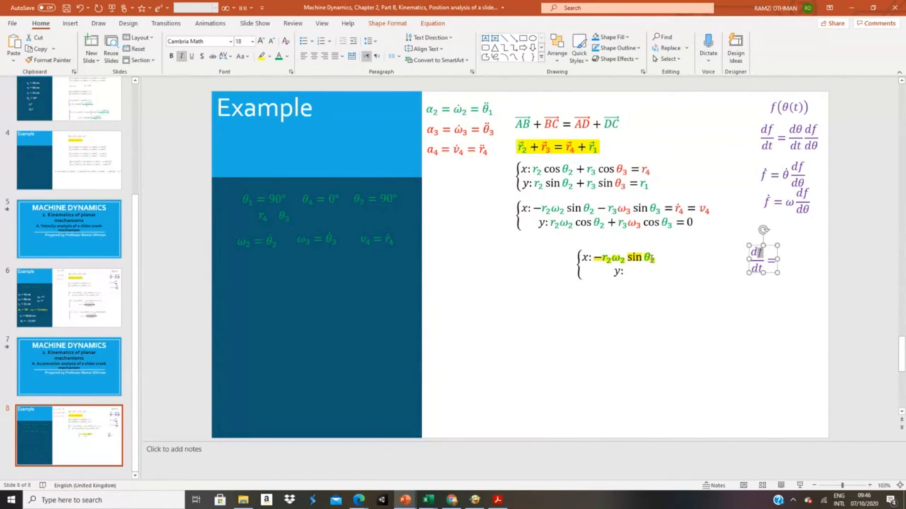
left_click(433, 23)
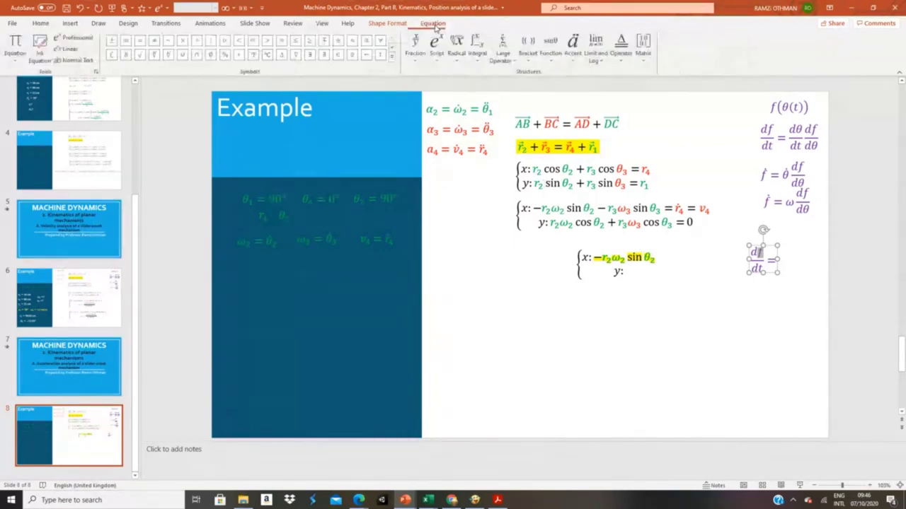
left_click(531, 51)
left_click(538, 102)
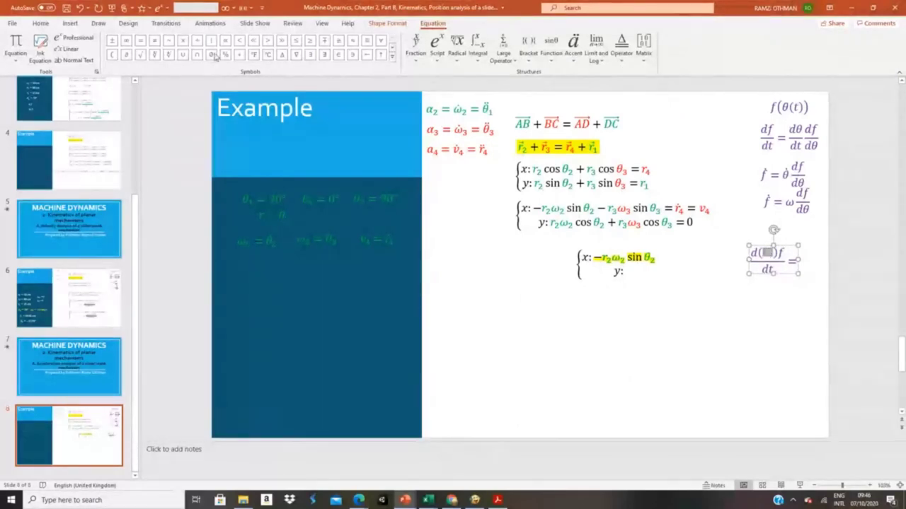
left_click(182, 43)
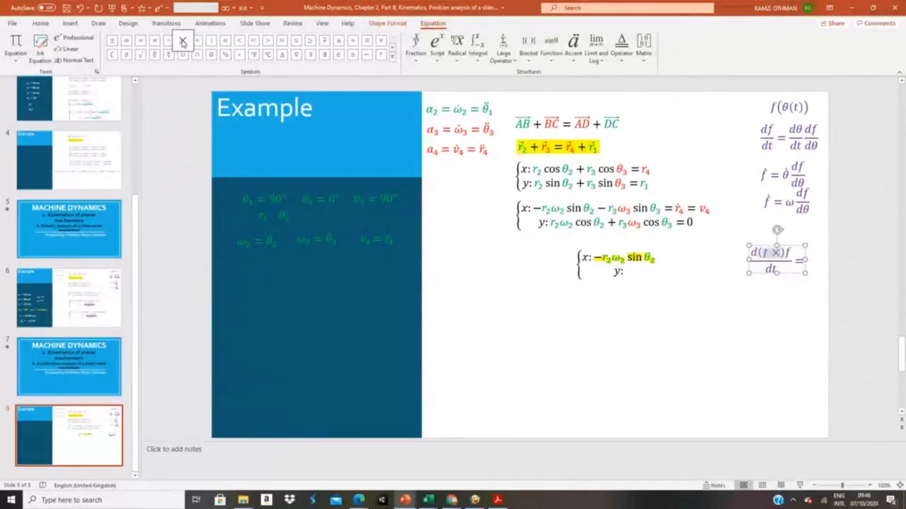
type("g")
key("Delete")
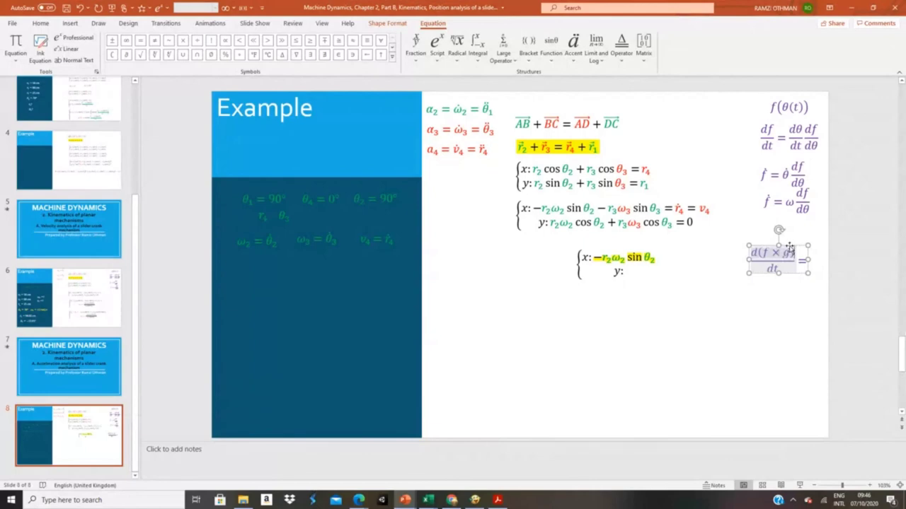
- Move the d(f × g)/dt equation onto the slide's dark blue panel and colour its text white
left_click_drag(789, 245, 259, 305)
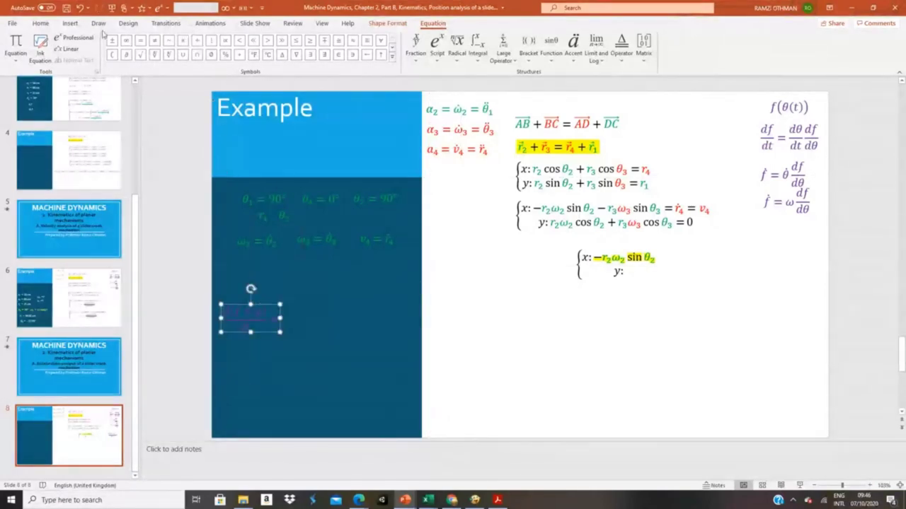
left_click(40, 23)
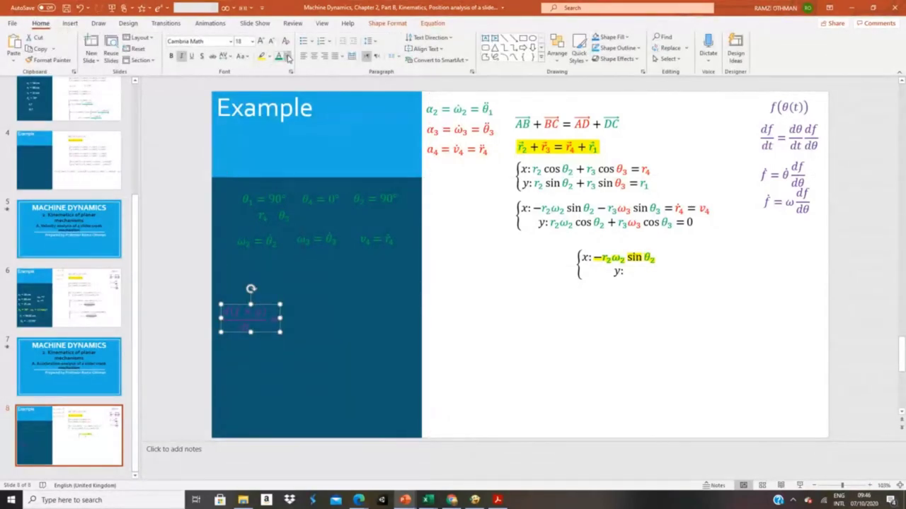
left_click(288, 58)
left_click(278, 72)
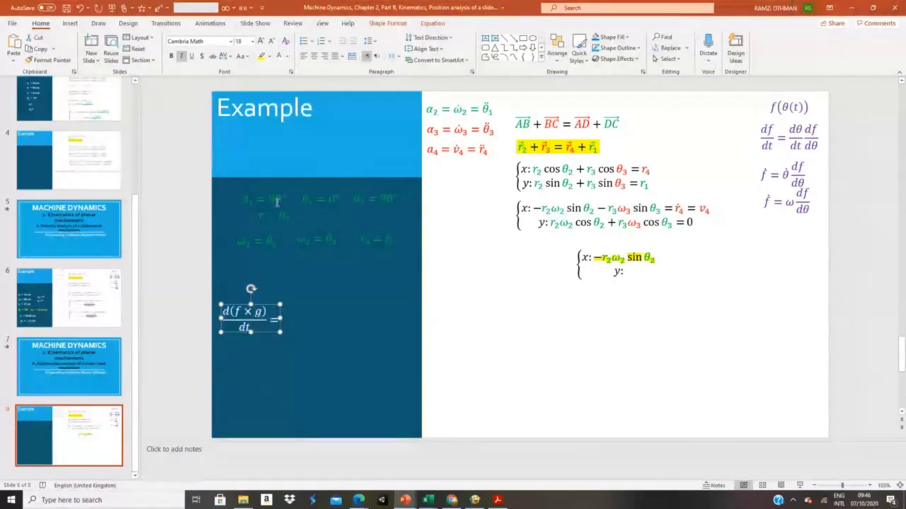
- Paste two copies of the d(f × g)/dt fraction after the equals sign, joined by a plus
left_click(275, 320)
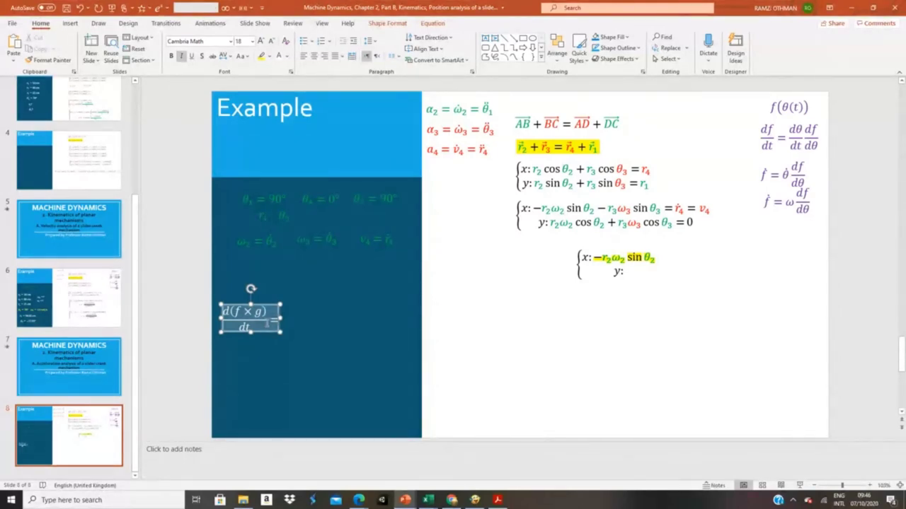
type("=")
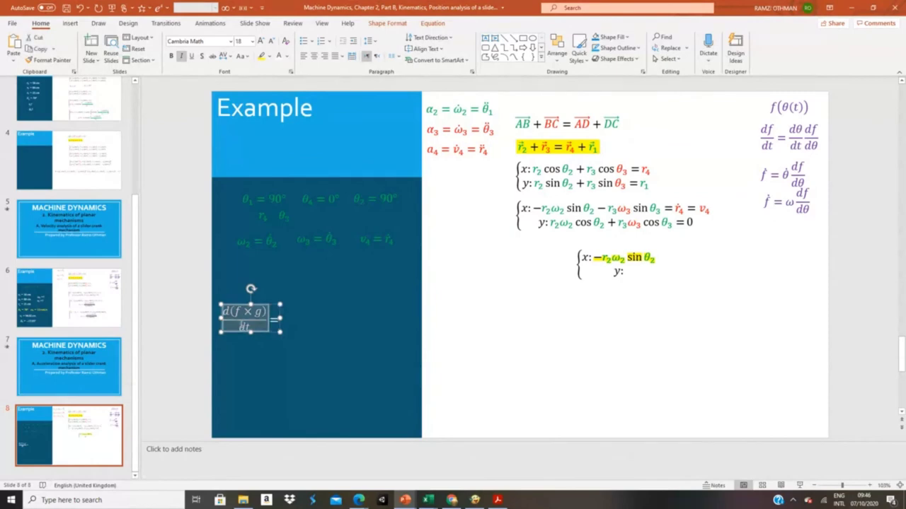
left_click(278, 324)
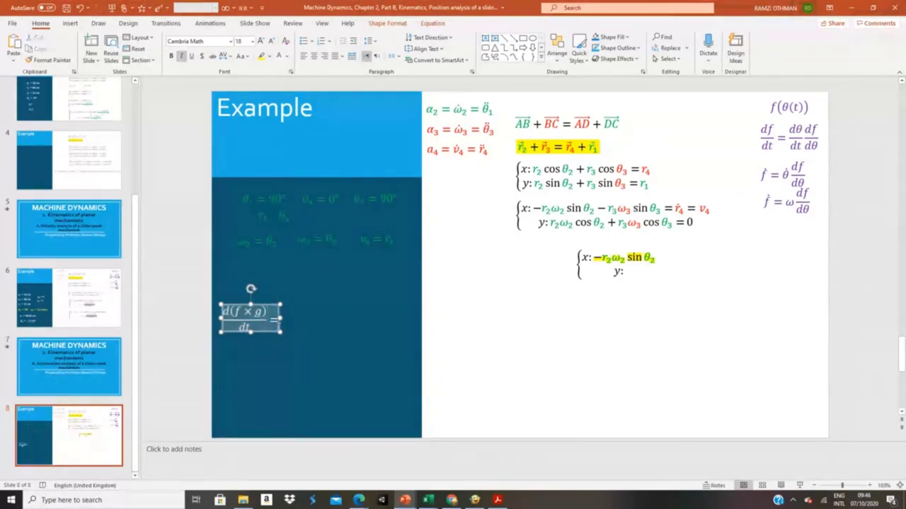
type("d(f×g)/dt")
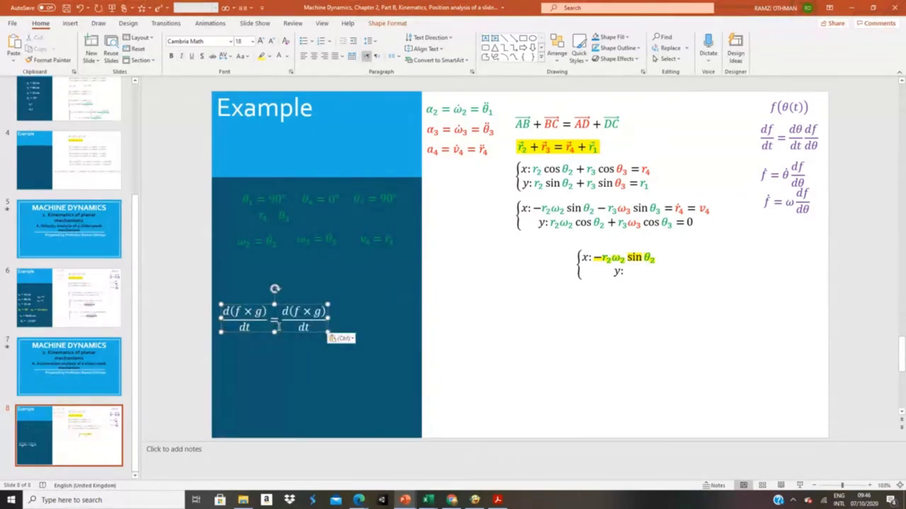
type("+")
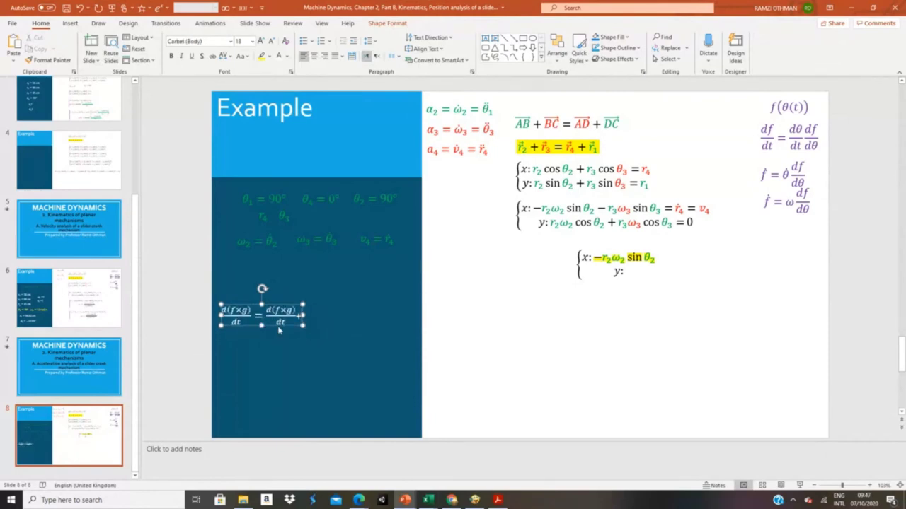
left_click(279, 329)
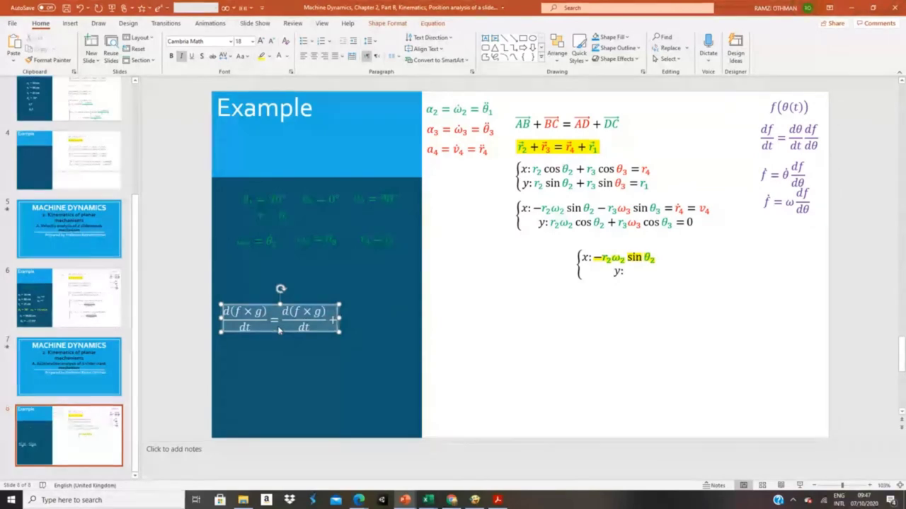
type("d(f×g)/dt")
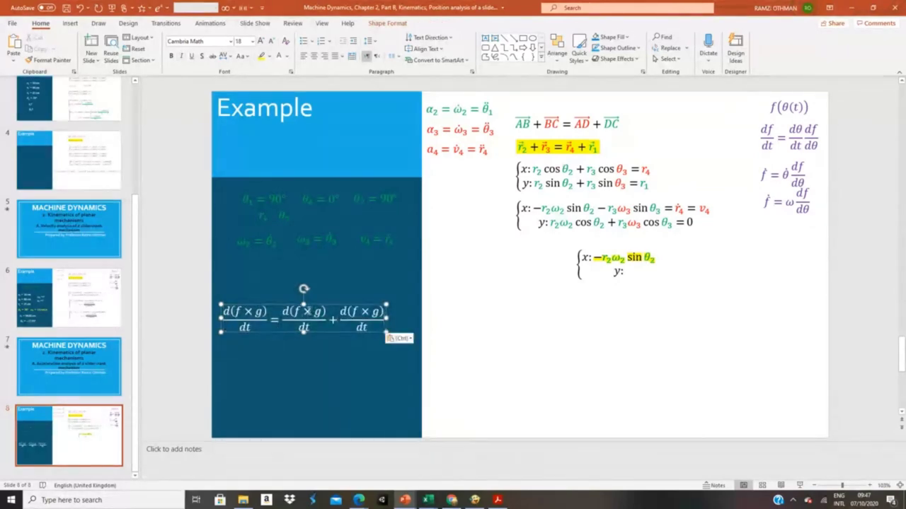
- Edit the two pasted fractions so the right-hand side reads df/dt g + f dg/dt
left_click(289, 312)
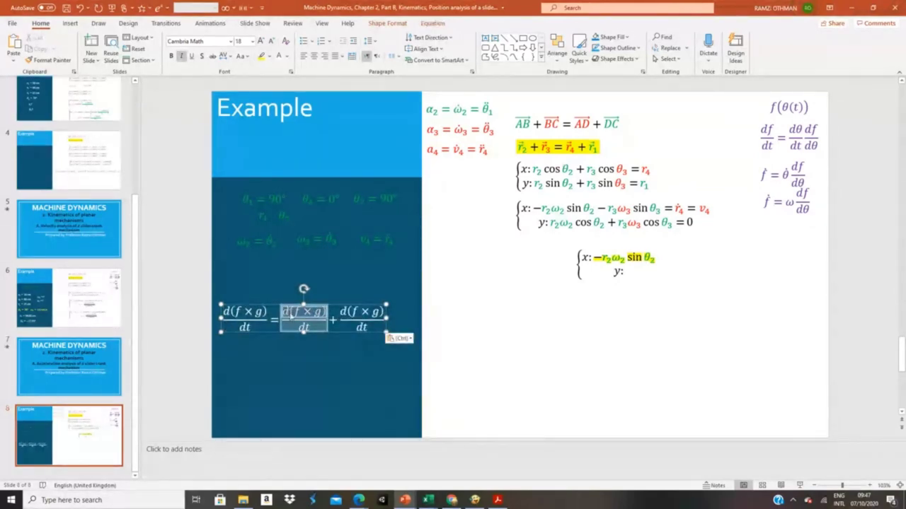
key("Delete")
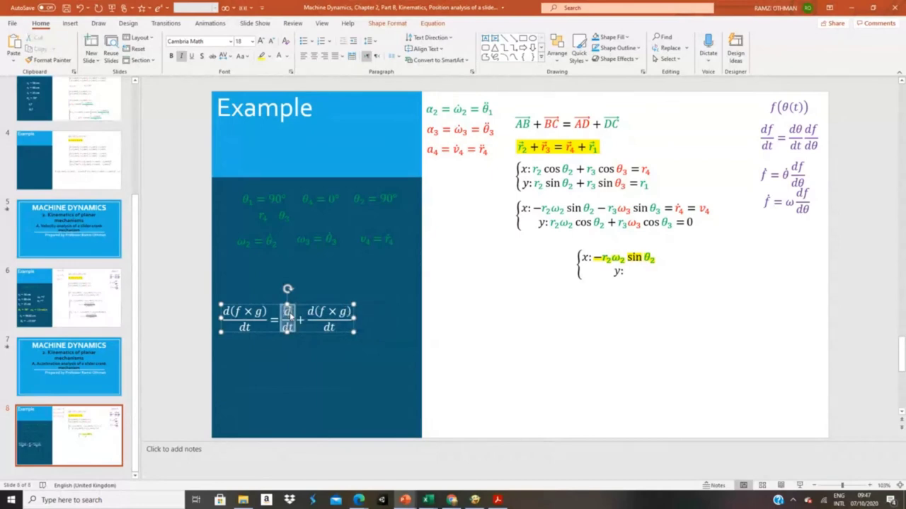
type("f")
key("Right")
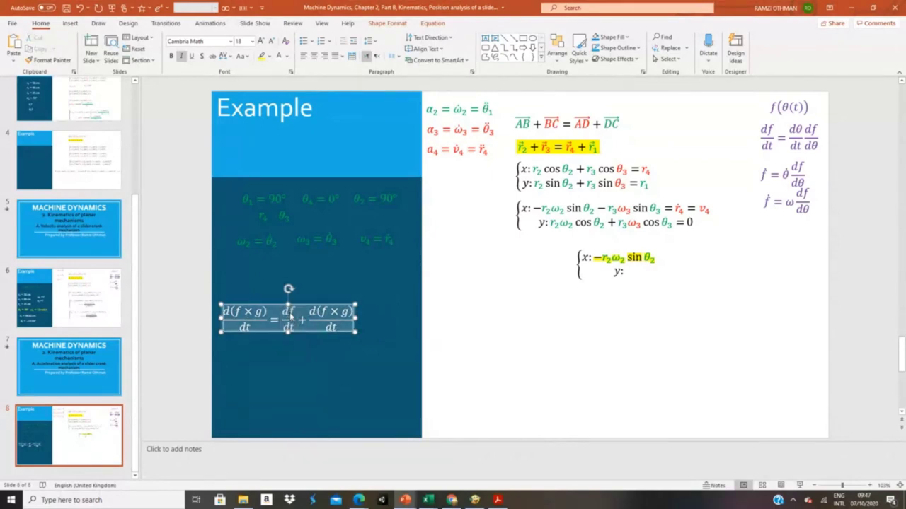
type("g + ")
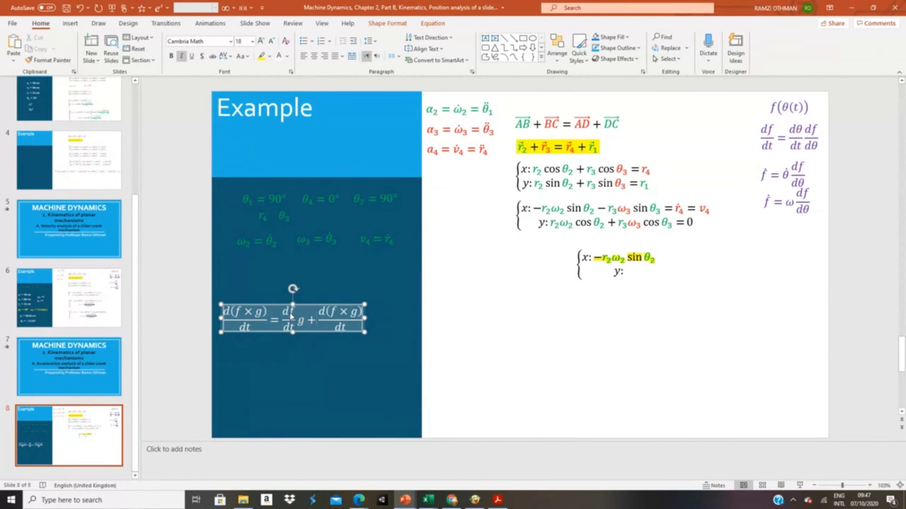
type("f")
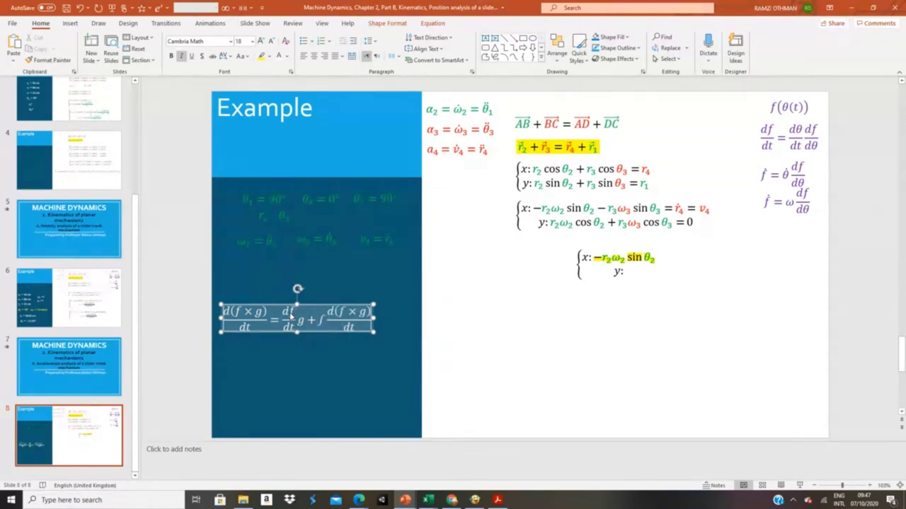
key("shift+Right")
type("g")
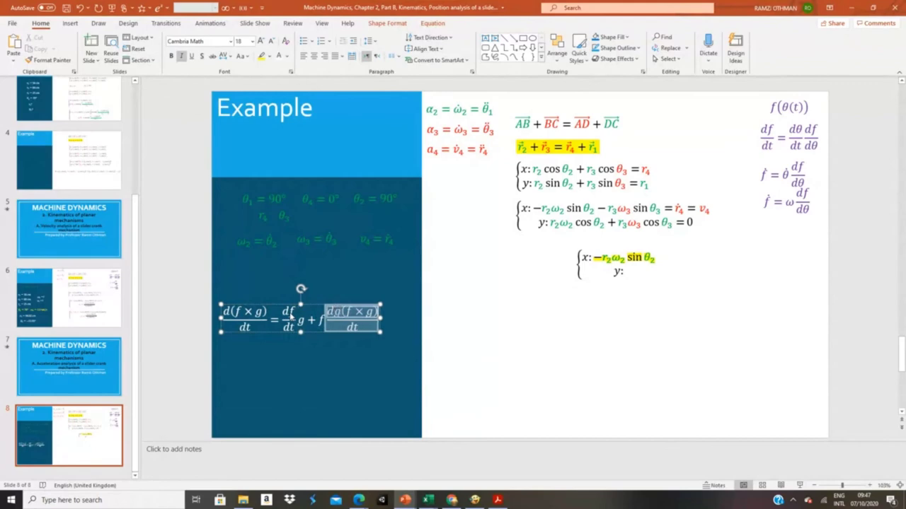
key("Delete")
key("BackSpace")
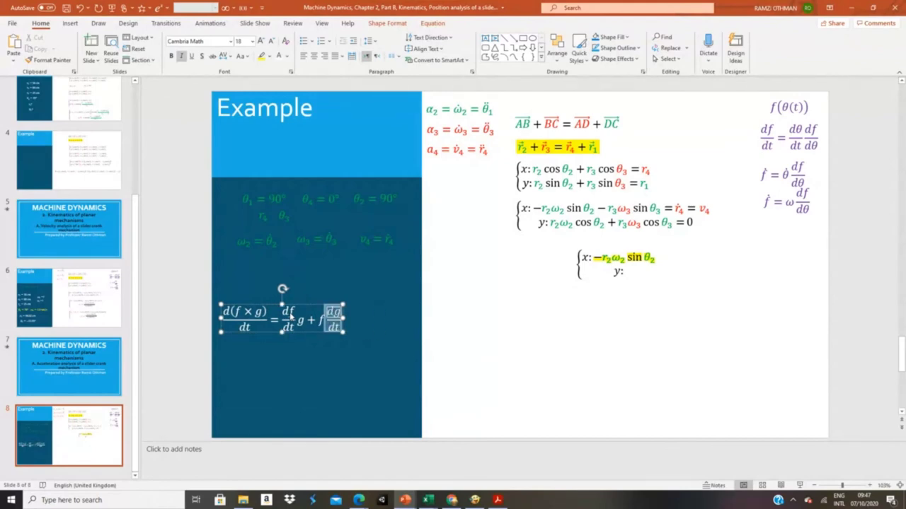
- Move the product-rule equation up to sit just beneath the ω2, ω3 and v4 definitions
left_click(395, 320)
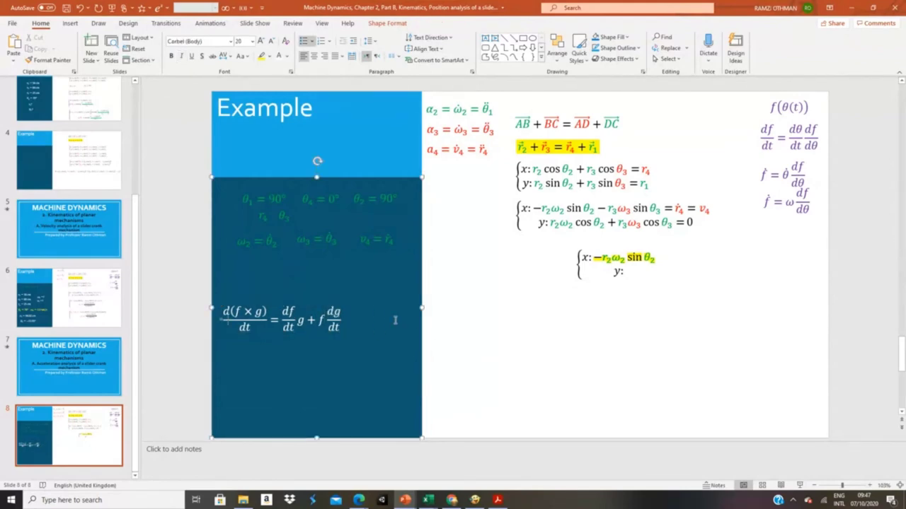
left_click(277, 316)
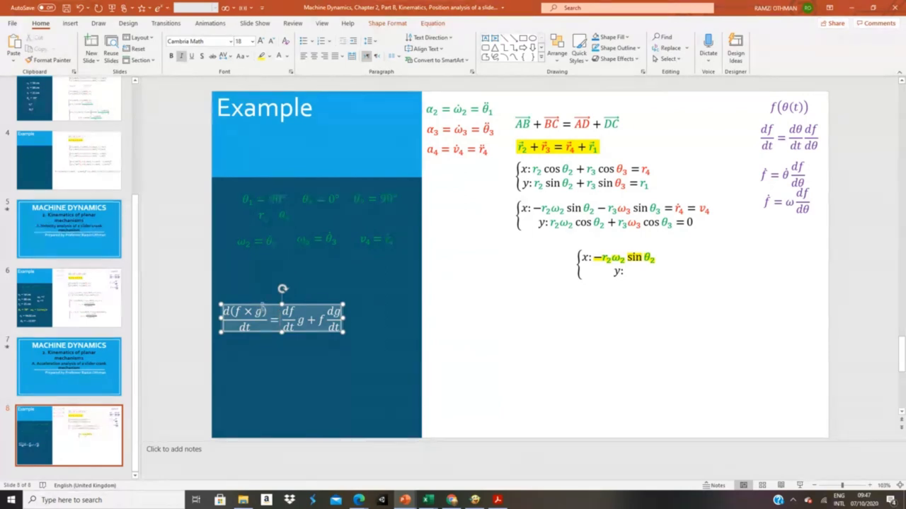
left_click_drag(265, 307, 278, 273)
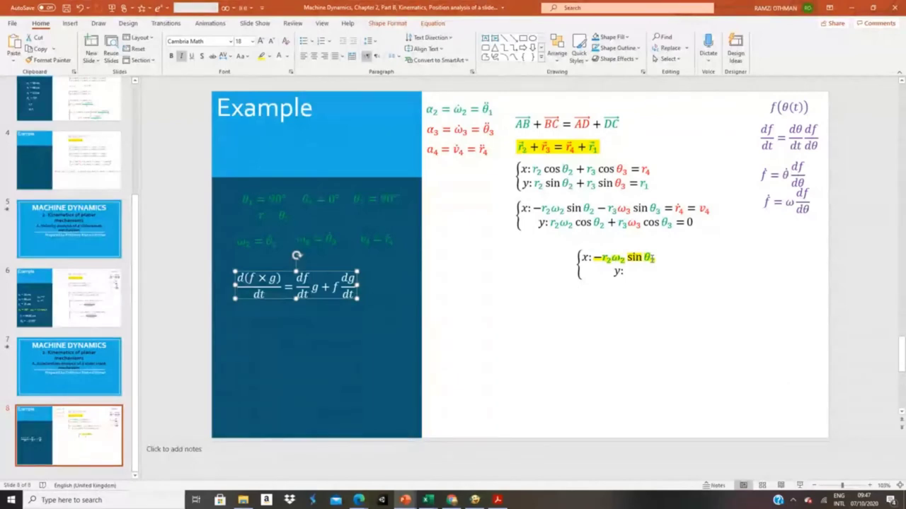
- Replace ω with α in the highlighted term of the lowest system's x row, giving −r2α2 sin θ2
left_click(617, 258)
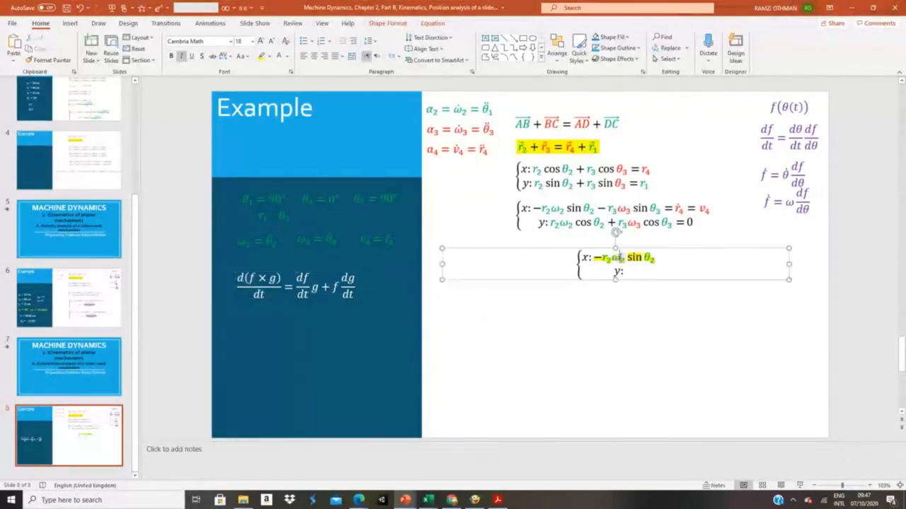
double_click(619, 258)
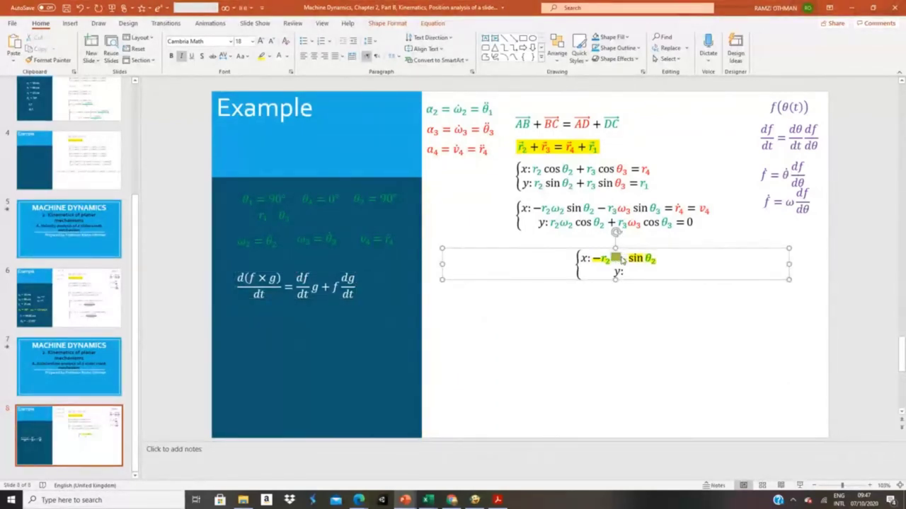
left_click(433, 25)
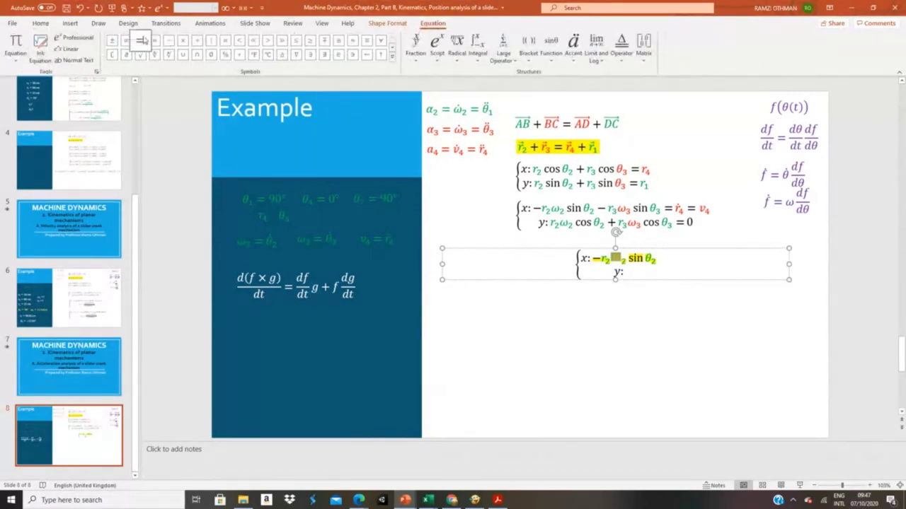
left_click(392, 48)
left_click(392, 48)
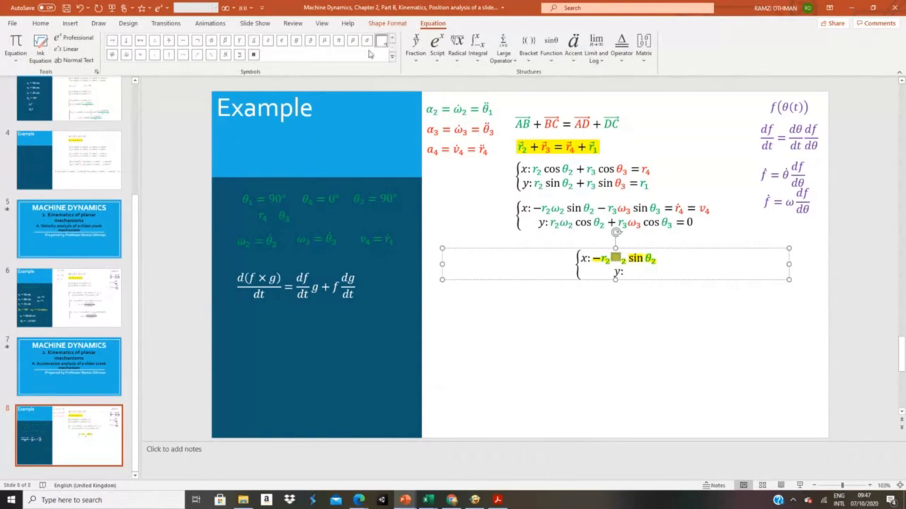
left_click(209, 39)
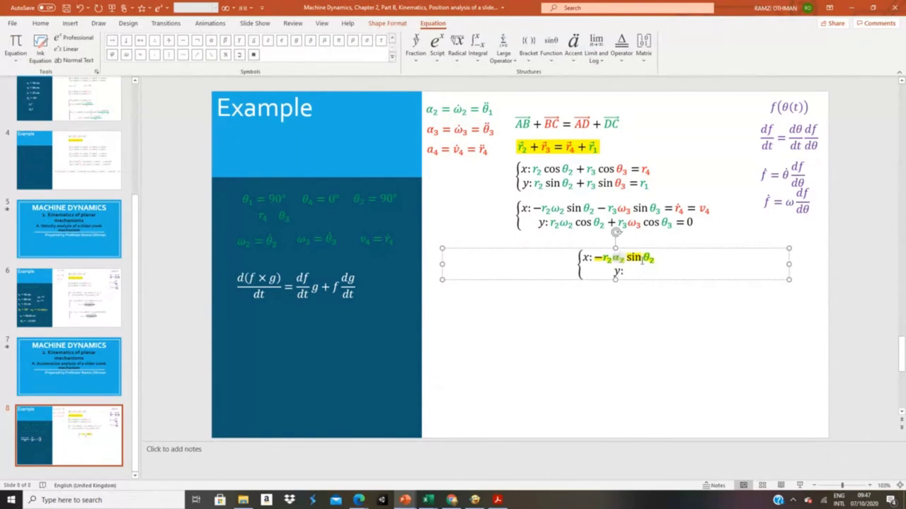
left_click(596, 258)
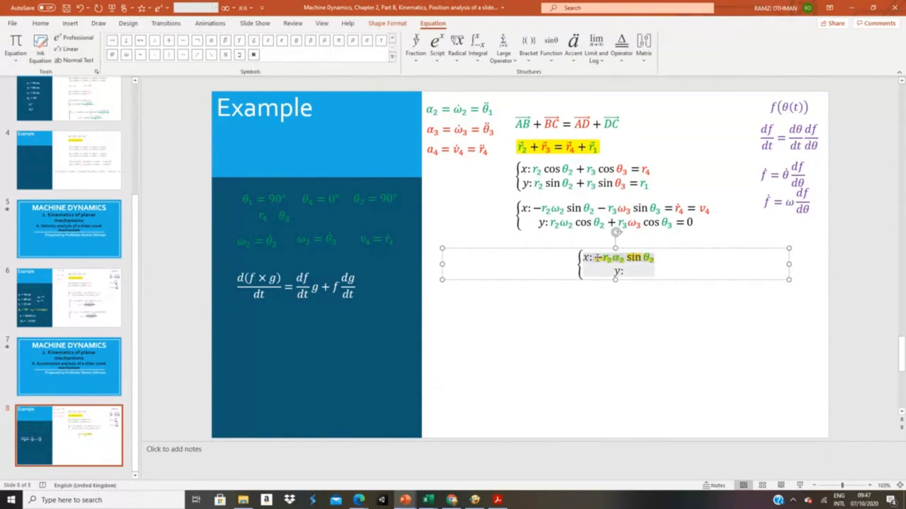
- Remove the yellow highlight from the −r2α2 sin θ2 term in the lowest system's x row
key("shift+Right")
key("shift+Right")
key("shift+Right")
key("shift+Right")
key("shift+Right")
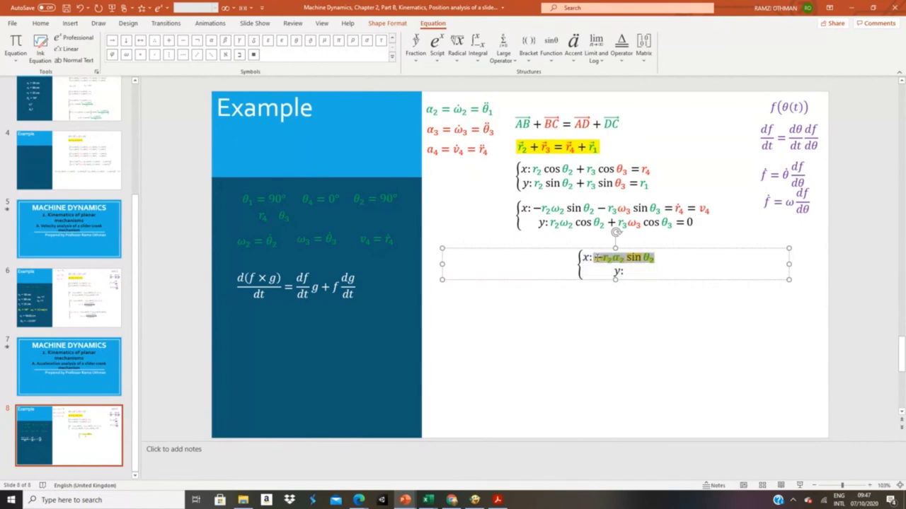
key("shift+Left")
left_click(40, 24)
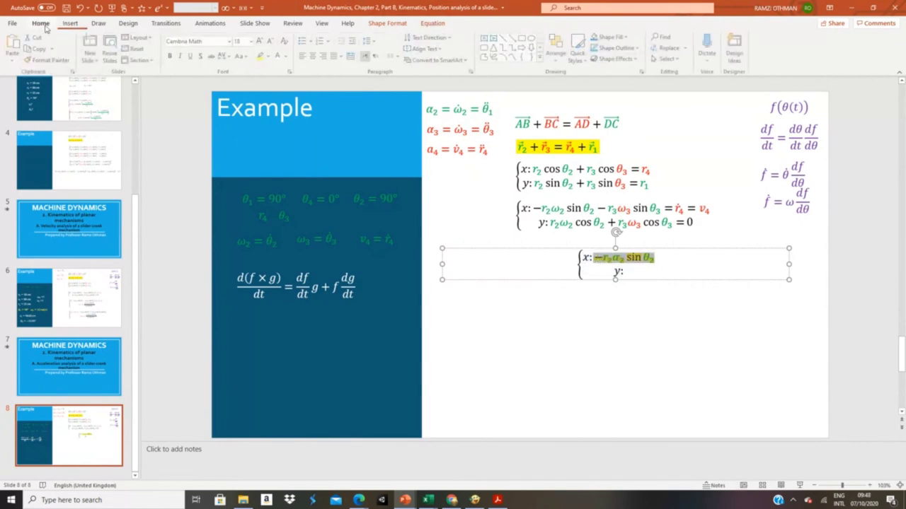
left_click(269, 56)
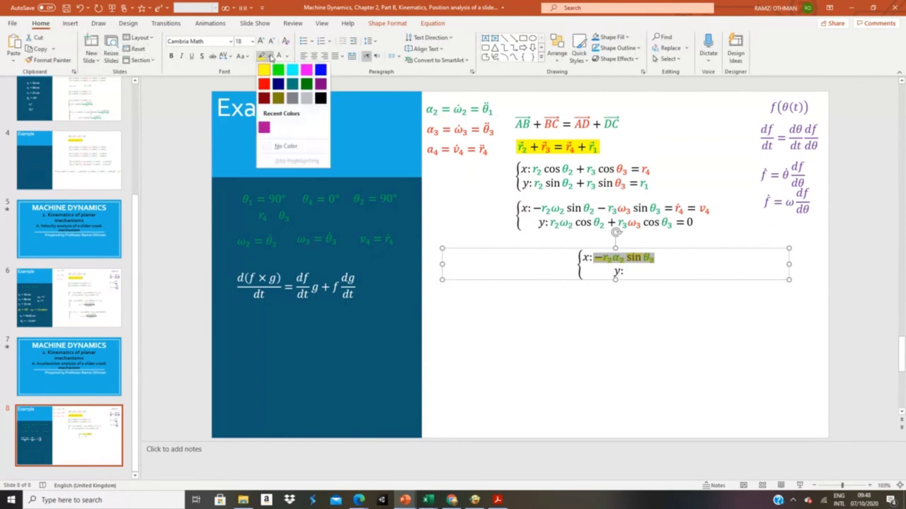
left_click(275, 146)
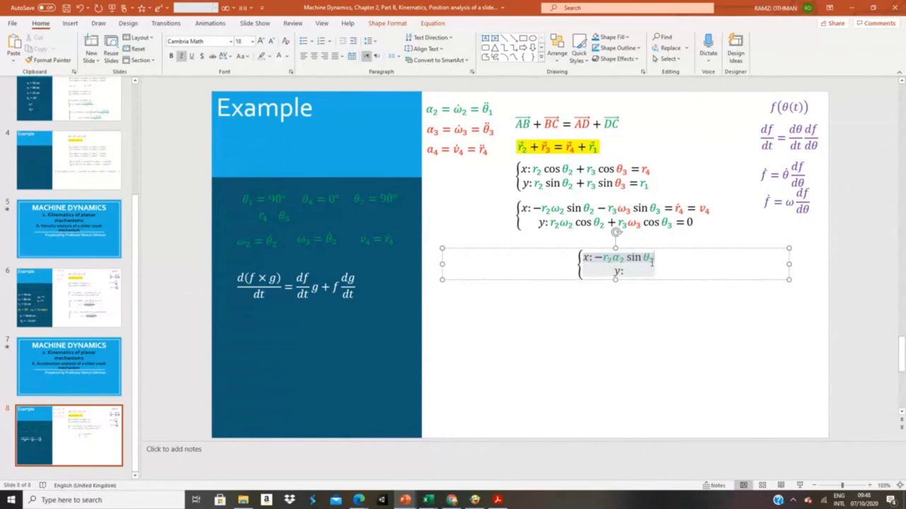
- Duplicate the −r2α2 sin θ2 term directly after itself in the lowest system's x row
key("shift+Left")
key("shift+Left")
key("shift+Left")
key("shift+Left")
key("shift+Left")
key("shift+Left")
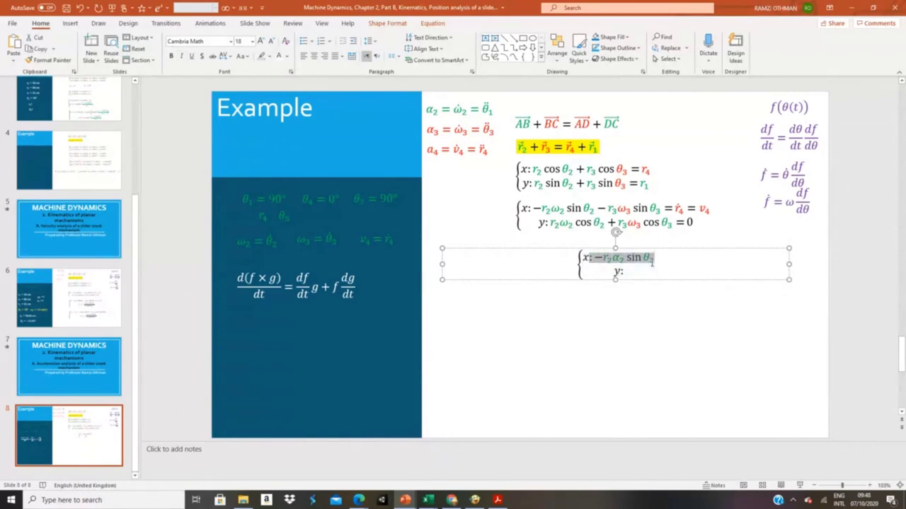
key("shift+Right")
key("ctrl+c")
key("Right")
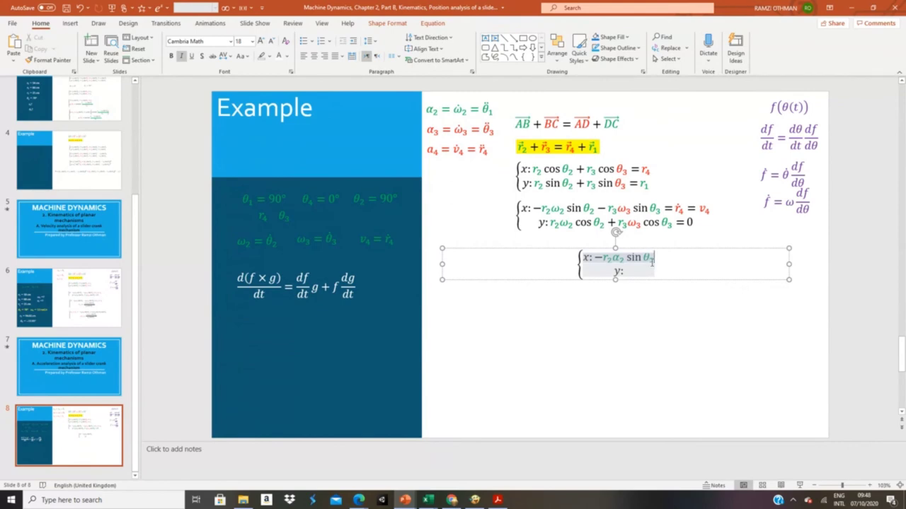
key("ctrl+v")
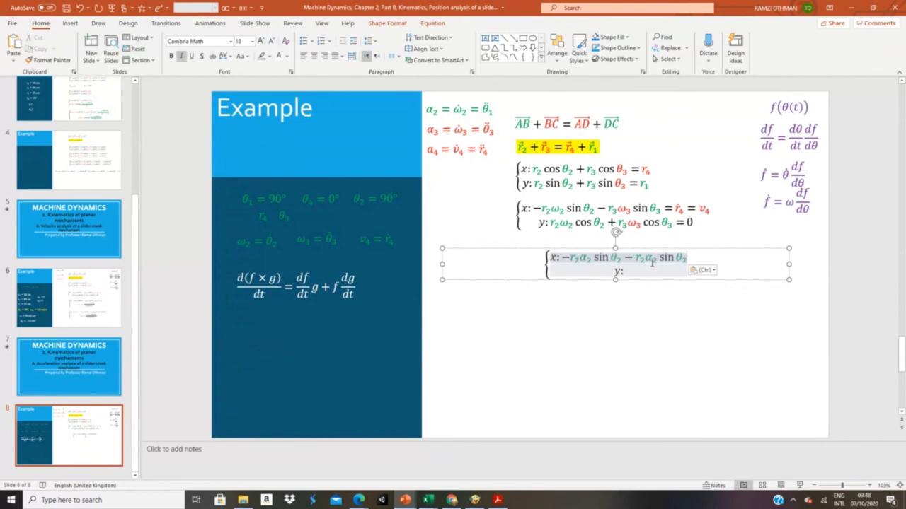
- Change the duplicated term to −r2ω2 cos θ2 by replacing α with ω and sin with cos
left_click(652, 258)
double_click(651, 258)
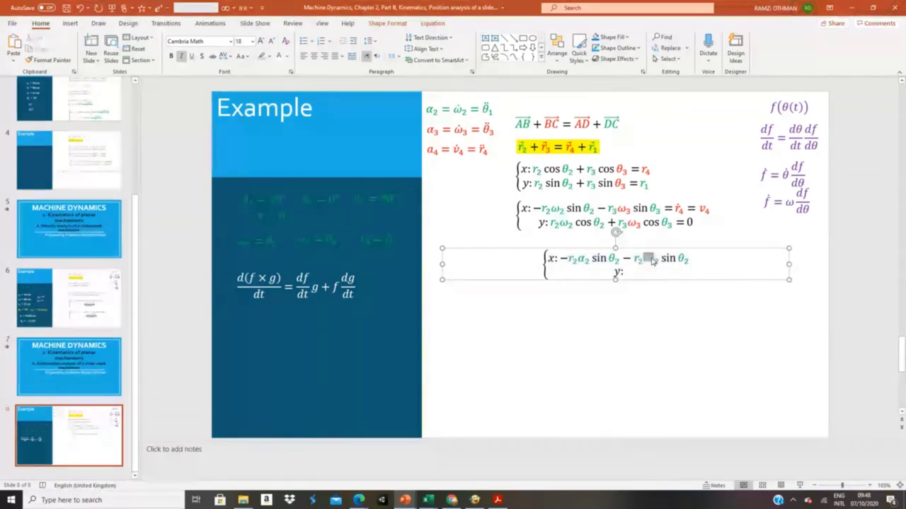
left_click(438, 24)
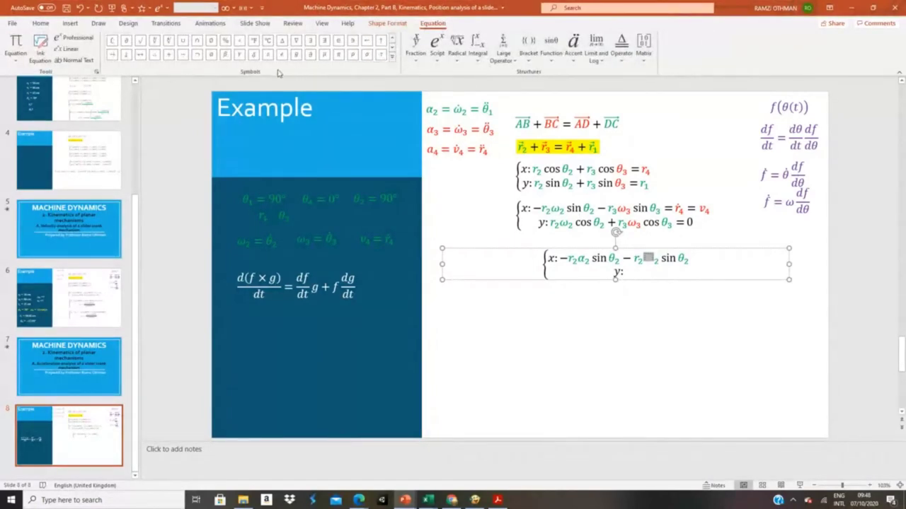
left_click(392, 48)
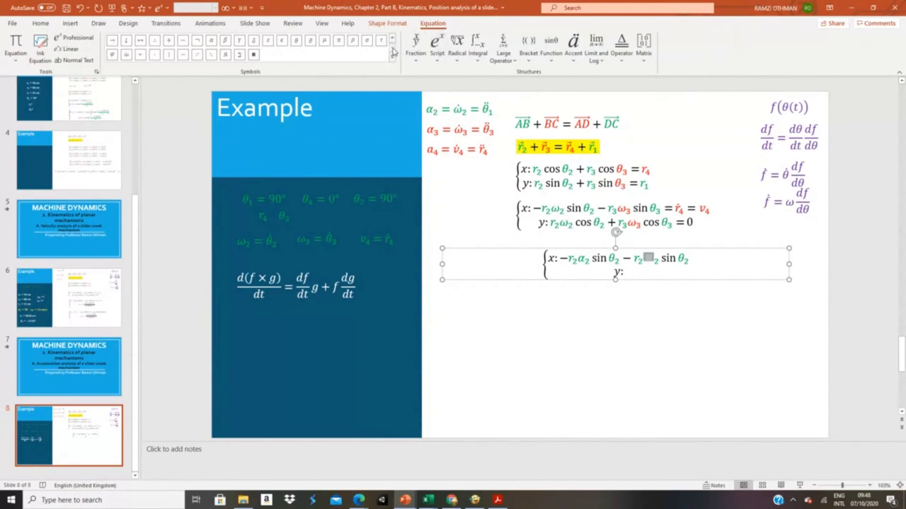
left_click(126, 55)
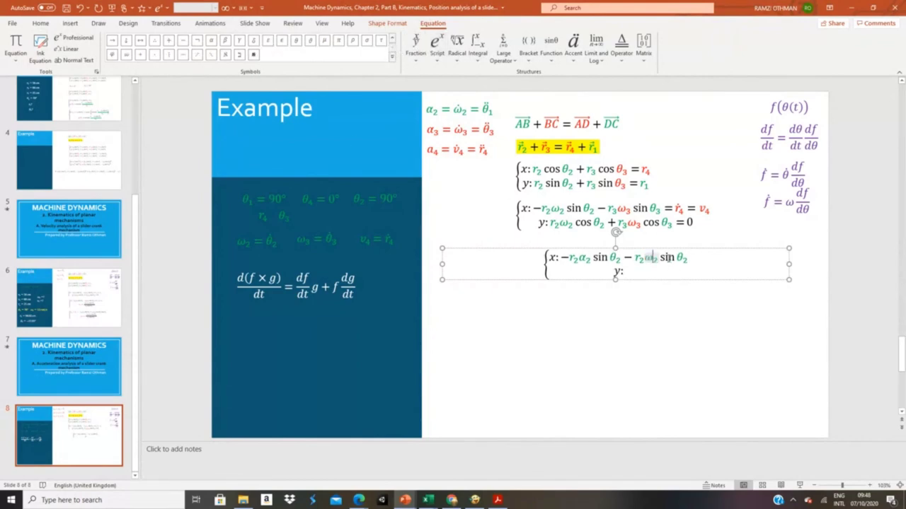
double_click(667, 259)
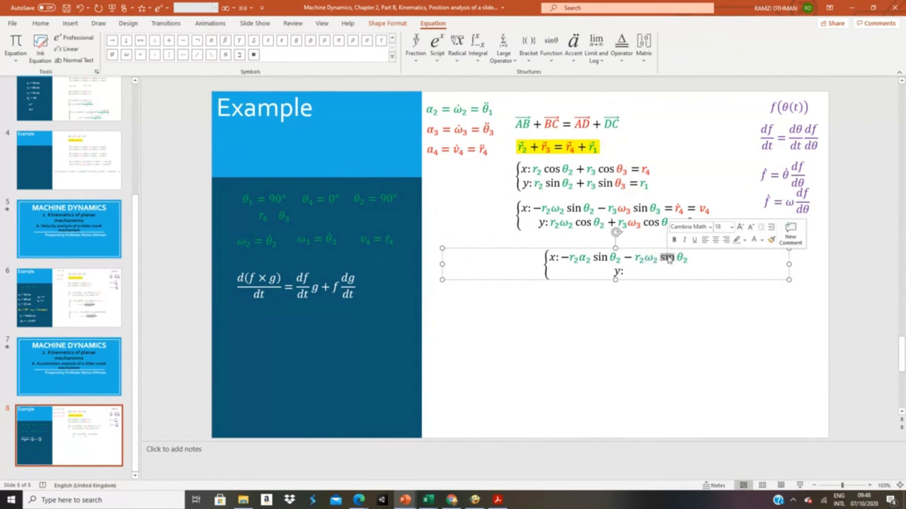
type("cos")
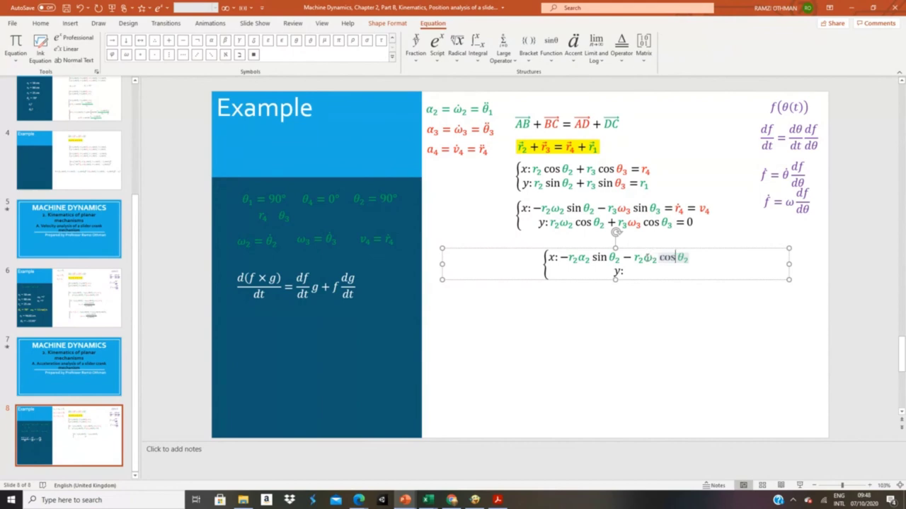
- Replace ω2 in the cosine term with a subscript-superscript ω carrying subscript 2 and superscript 2, giving −r2ω2² cos θ2
left_click(645, 258)
left_click(650, 259)
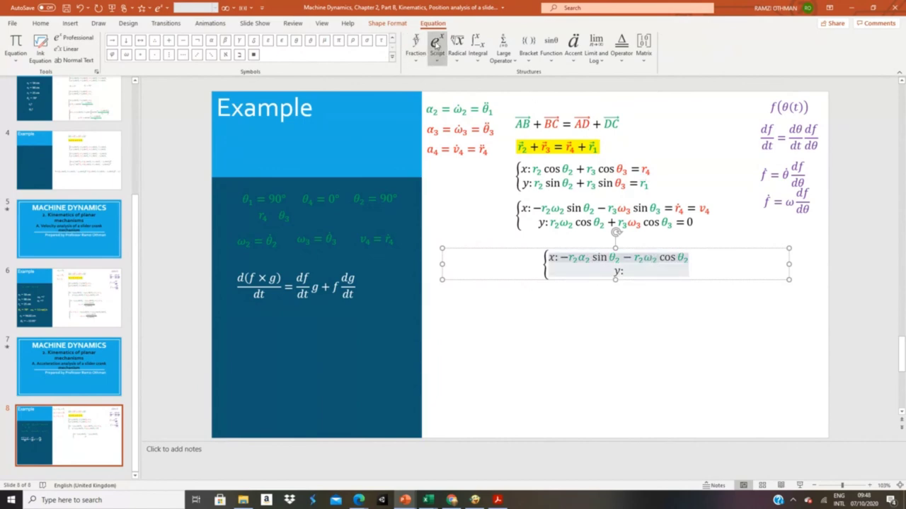
left_click(436, 47)
left_click(531, 107)
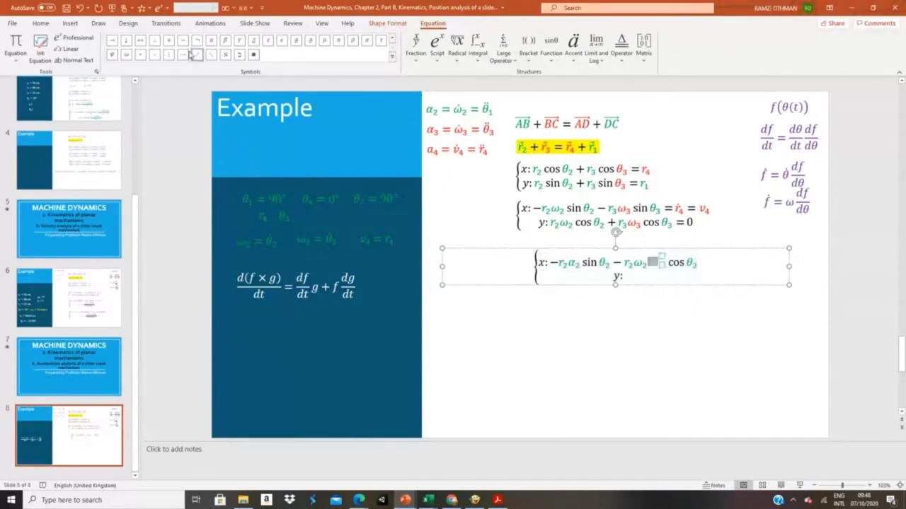
left_click(126, 55)
left_click(660, 266)
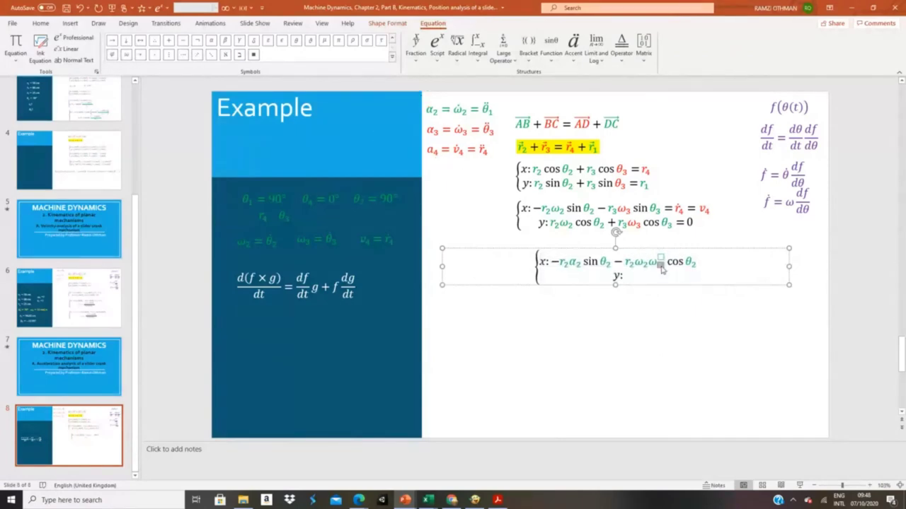
type("2")
left_click(661, 258)
type("2^2")
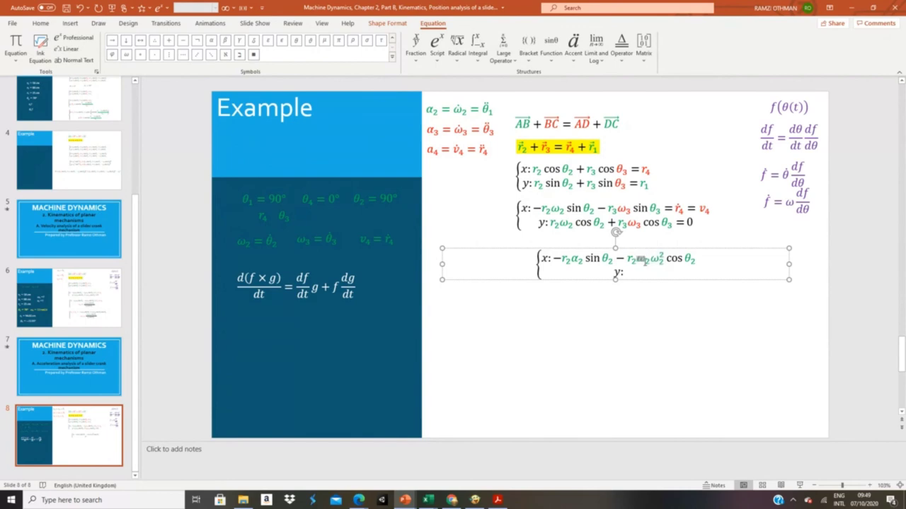
left_click_drag(637, 260, 647, 262)
key("BackSpace")
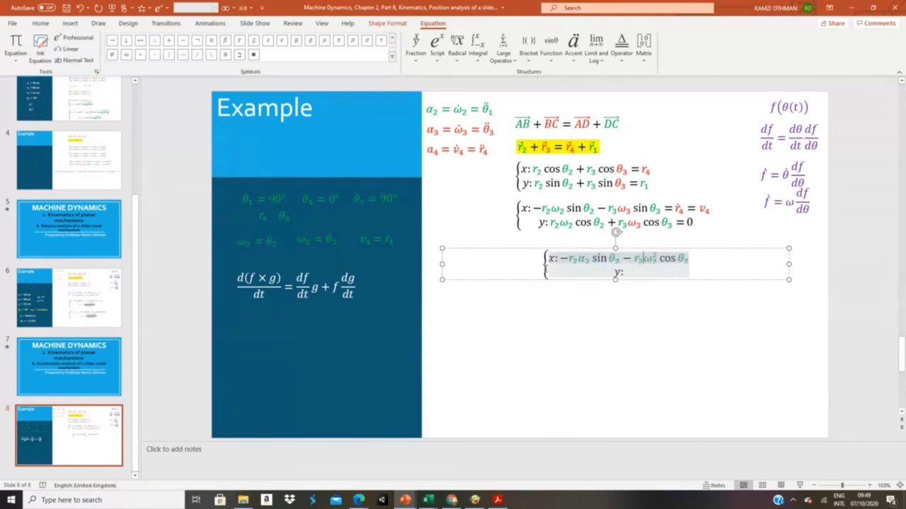
left_click_drag(563, 259, 672, 263)
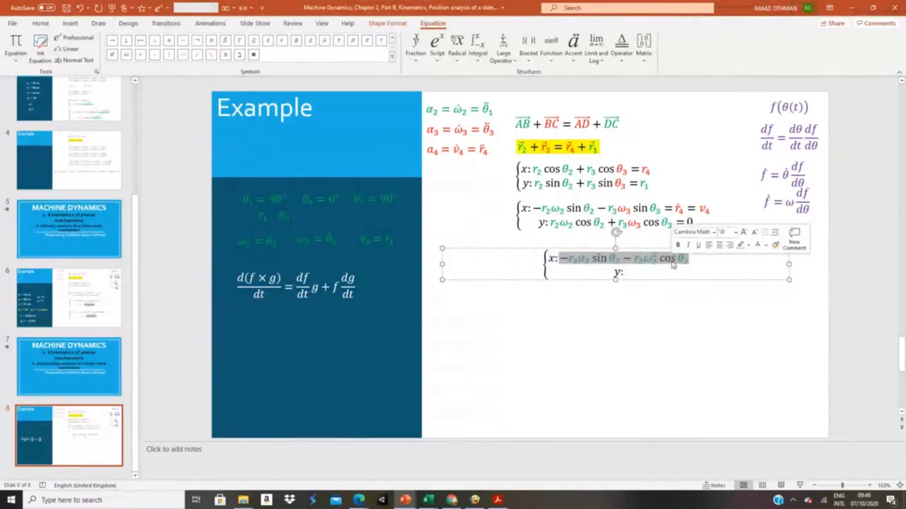
left_click(535, 208)
left_click_drag(535, 208, 579, 212)
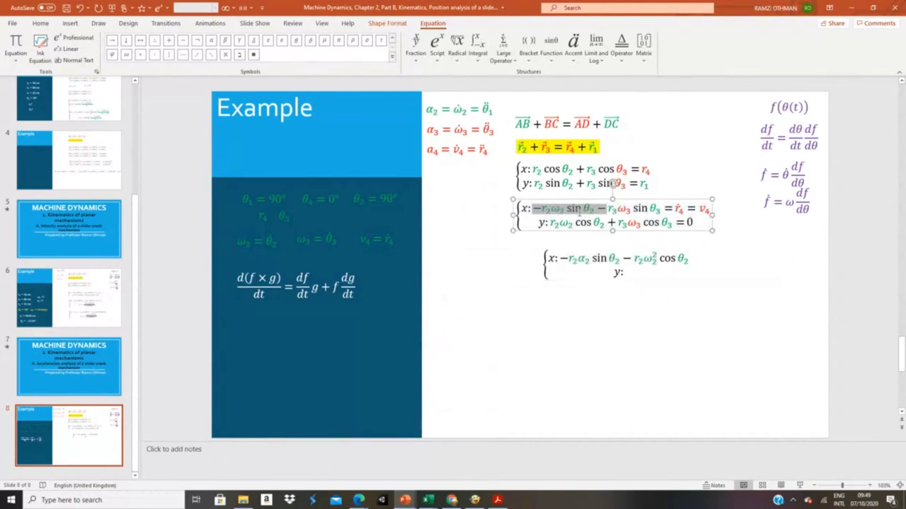
left_click(580, 208)
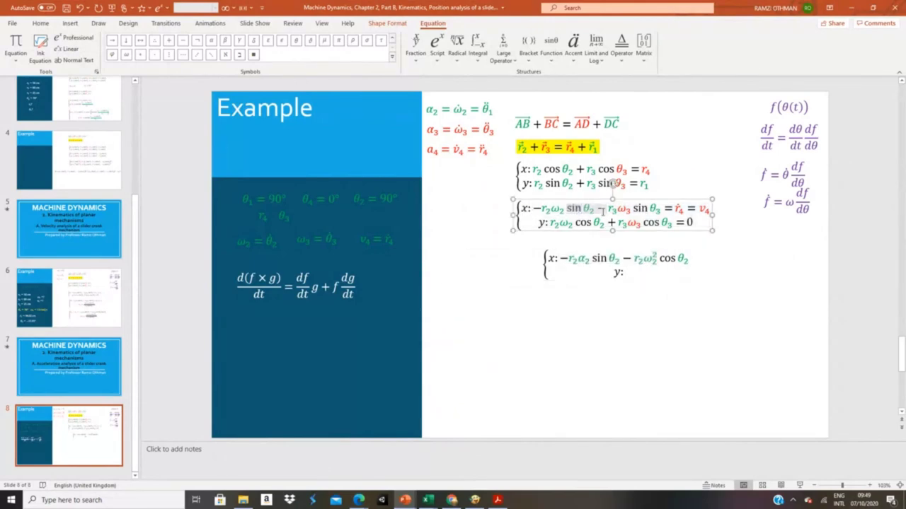
left_click_drag(582, 209, 602, 211)
- Append a minus sign and a copy of "r3ω3 sin θ3 =" from the velocity x equation to the lowest system's x row
left_click(617, 208)
left_click_drag(607, 210, 674, 209)
key("ctrl+c")
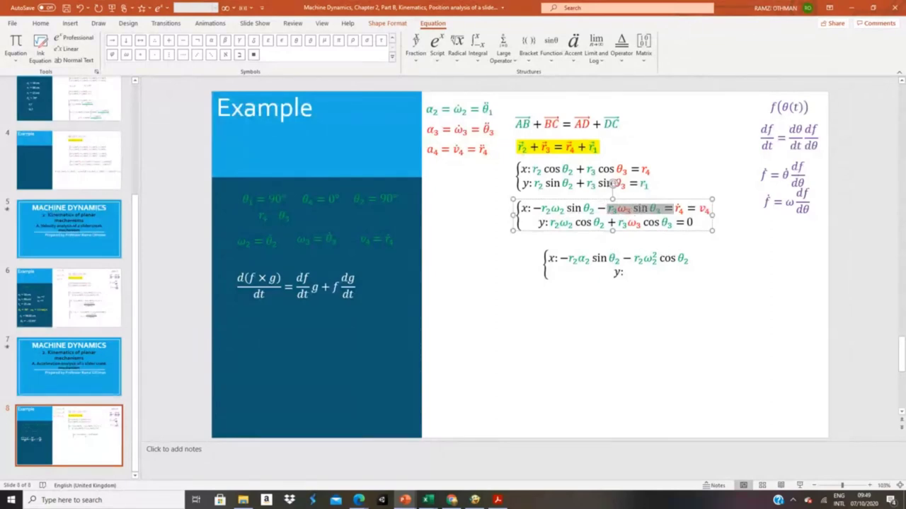
left_click(687, 259)
key("Right")
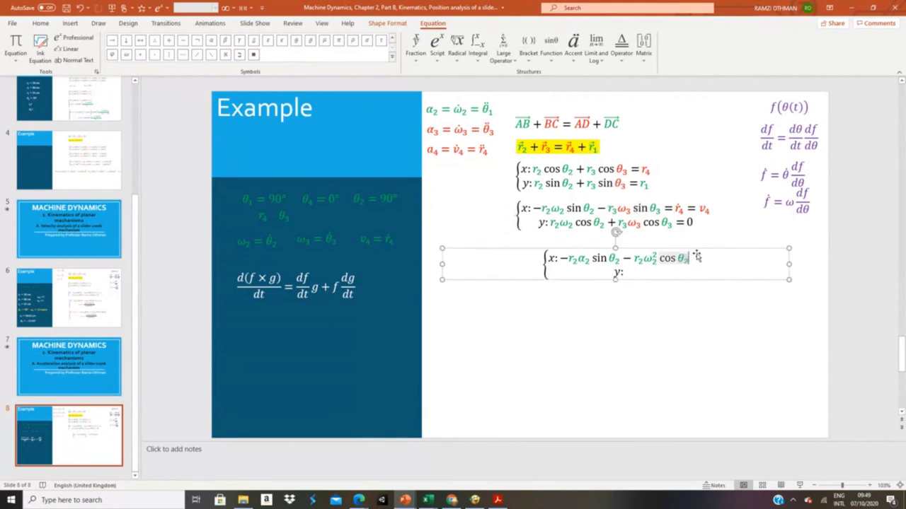
key("ctrl+a")
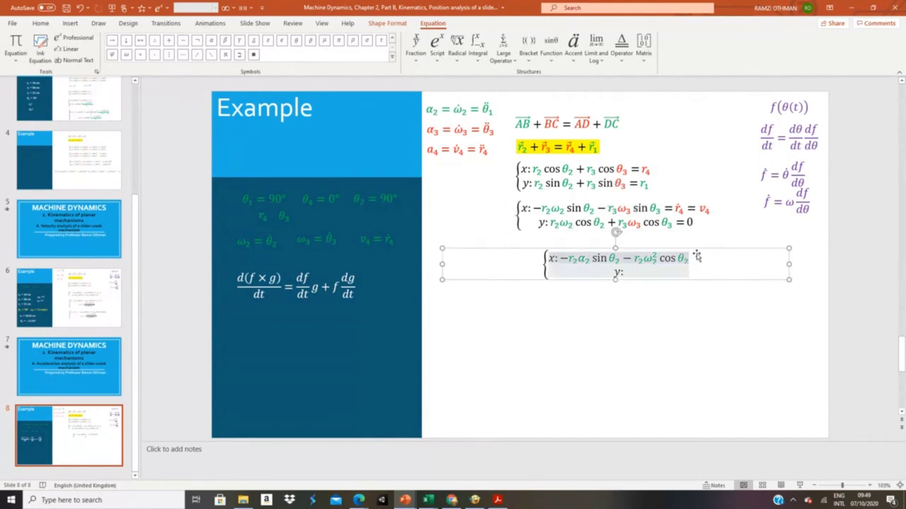
type("-")
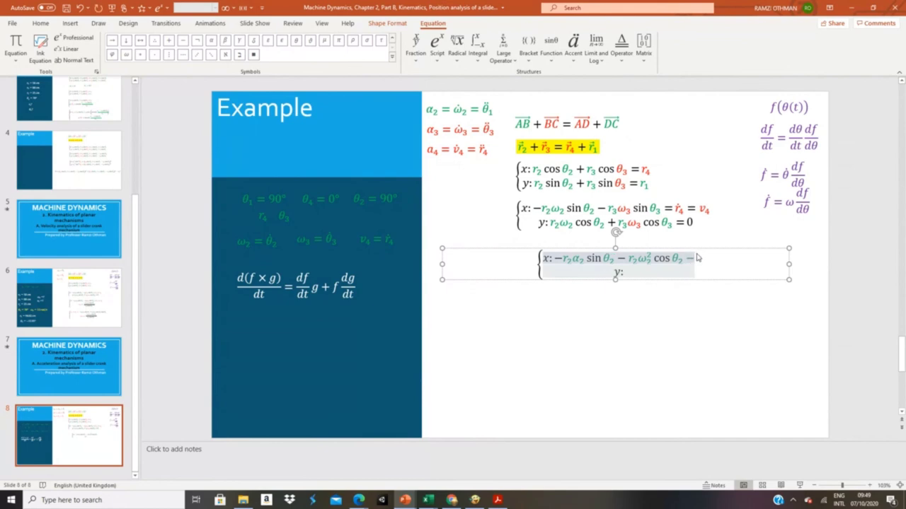
key("ctrl+v")
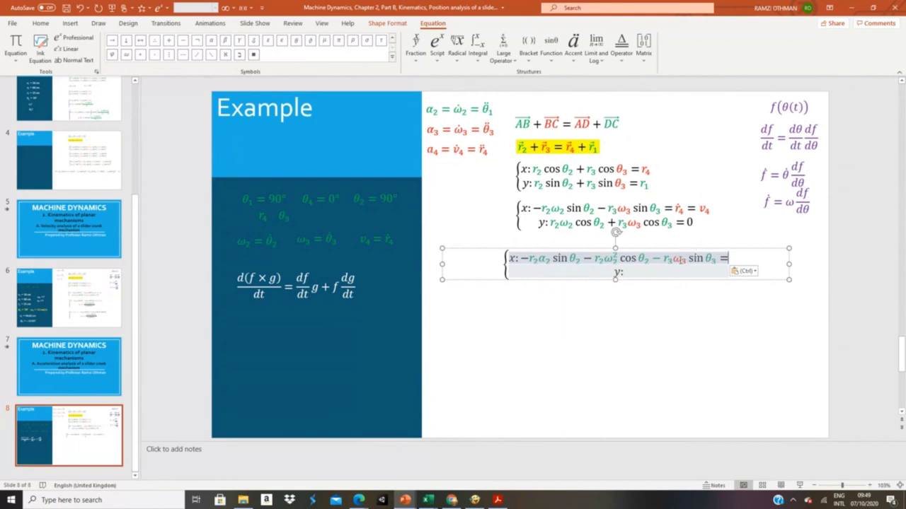
- Replace ω with α in the pasted term so it reads −r3α3 sin θ3
left_click(683, 259)
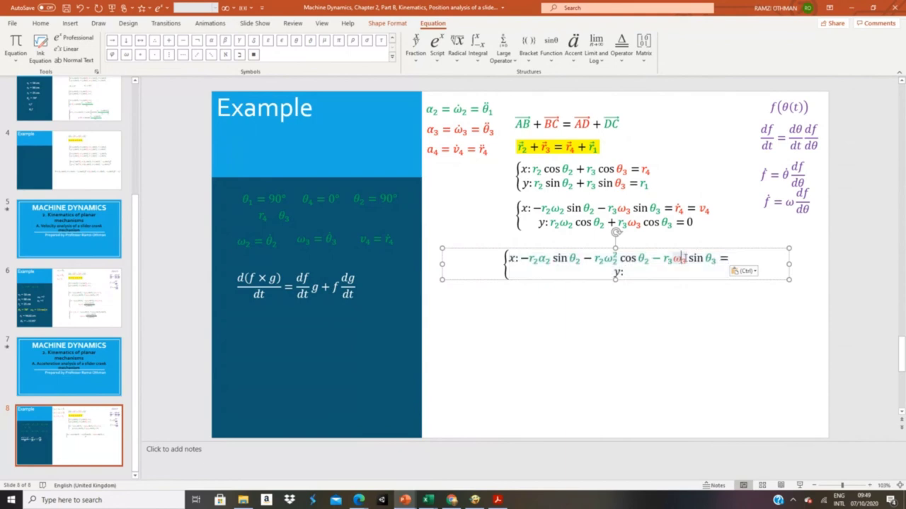
key("BackSpace")
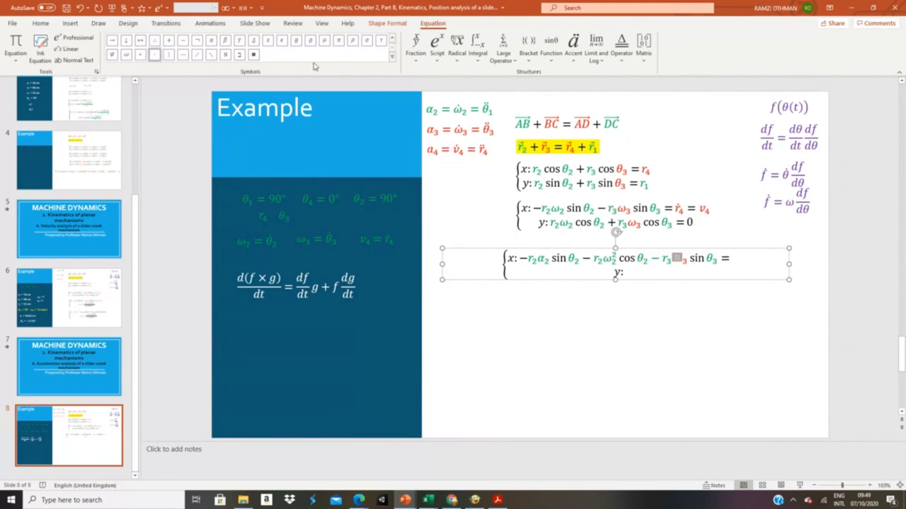
left_click(212, 41)
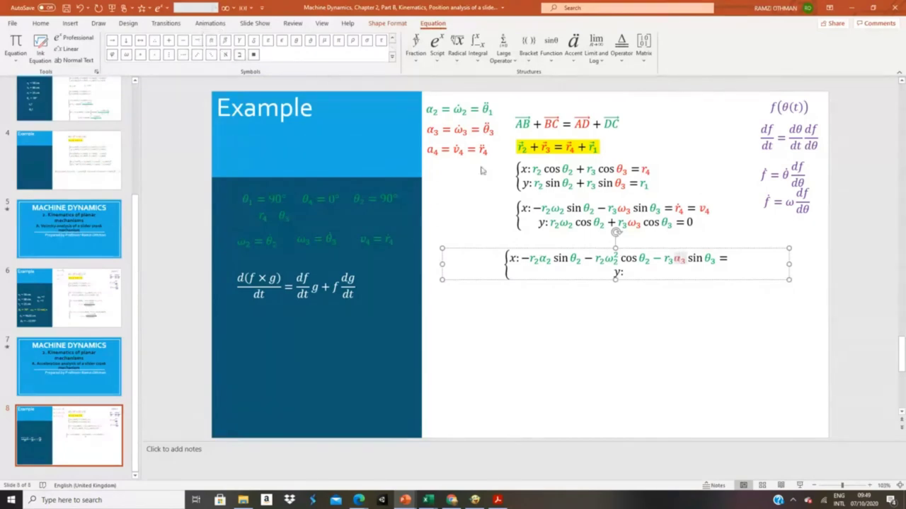
- Duplicate "−r3α3 sin θ3 =" at the end of the x row in place of the existing equals sign
left_click_drag(653, 259, 704, 262)
key("ctrl+c")
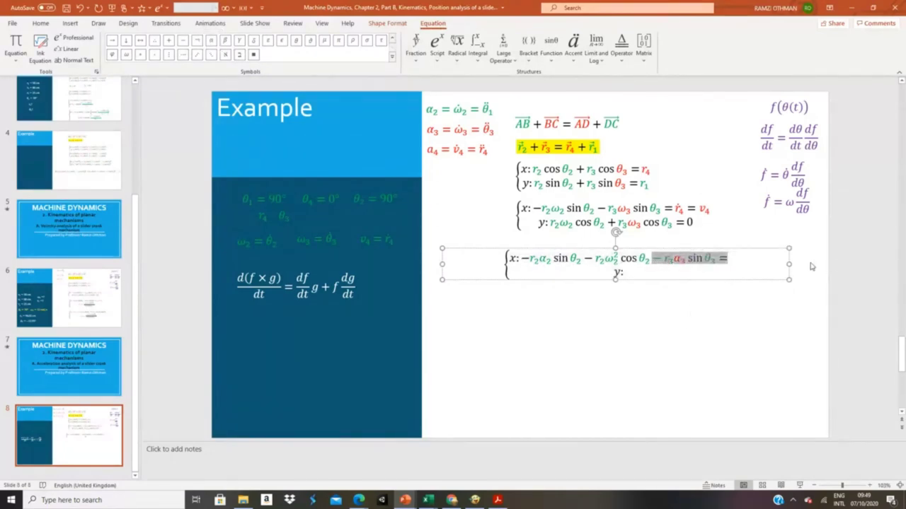
left_click(723, 258)
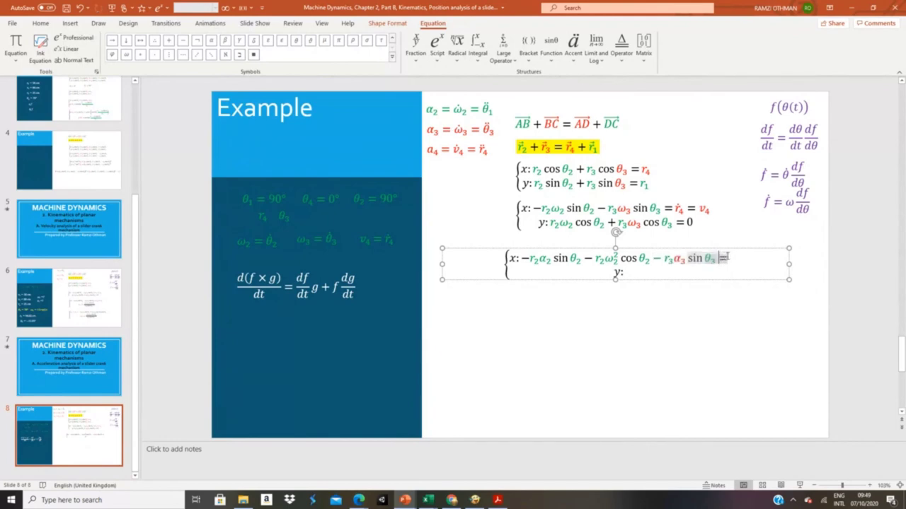
key("BackSpace")
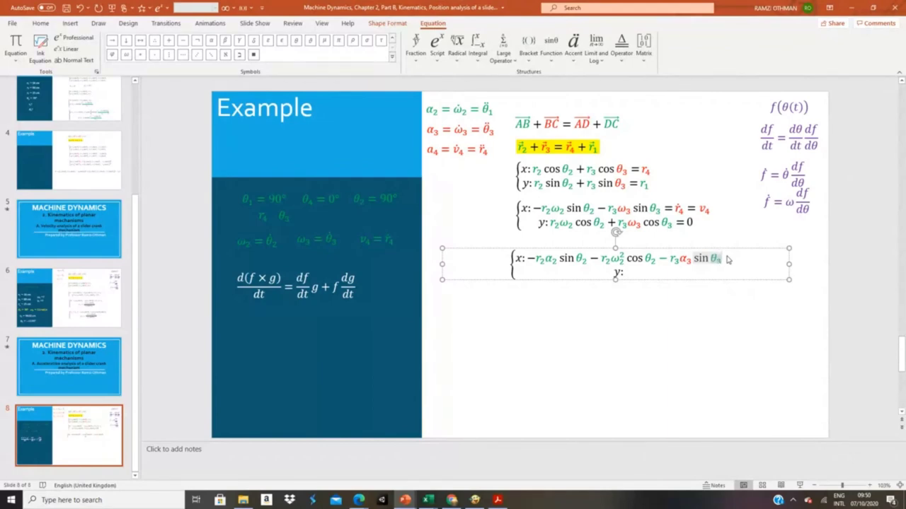
key("ctrl+v")
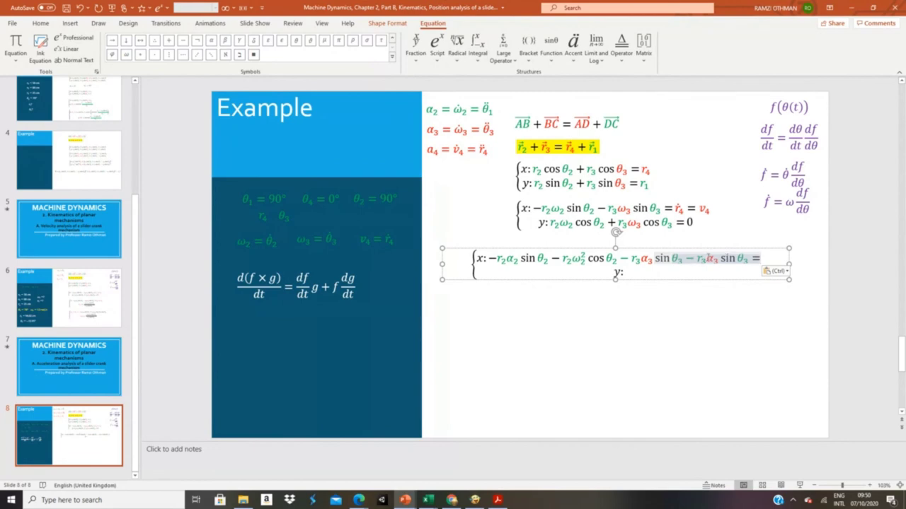
- Remove α3 from the last term of the lowest system's x row and change its sine to cosine, giving −r3 cos θ3
double_click(709, 260)
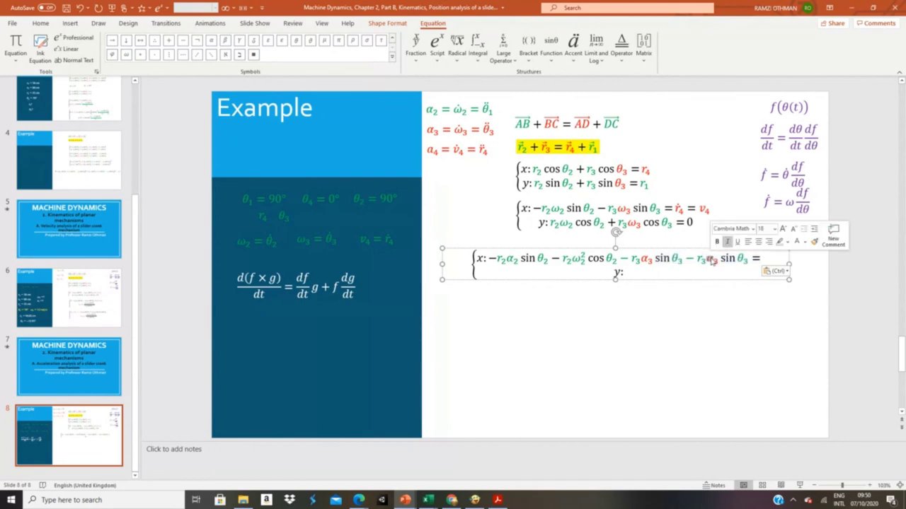
key("BackSpace")
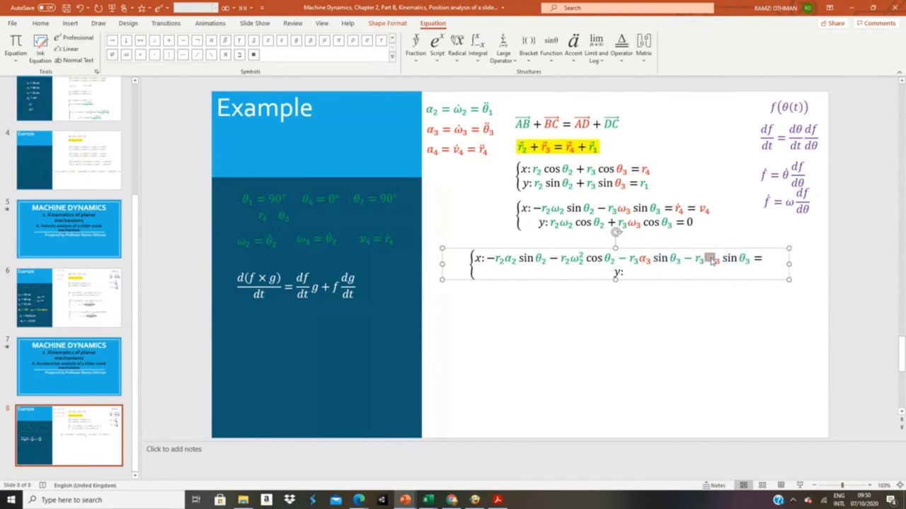
key("BackSpace")
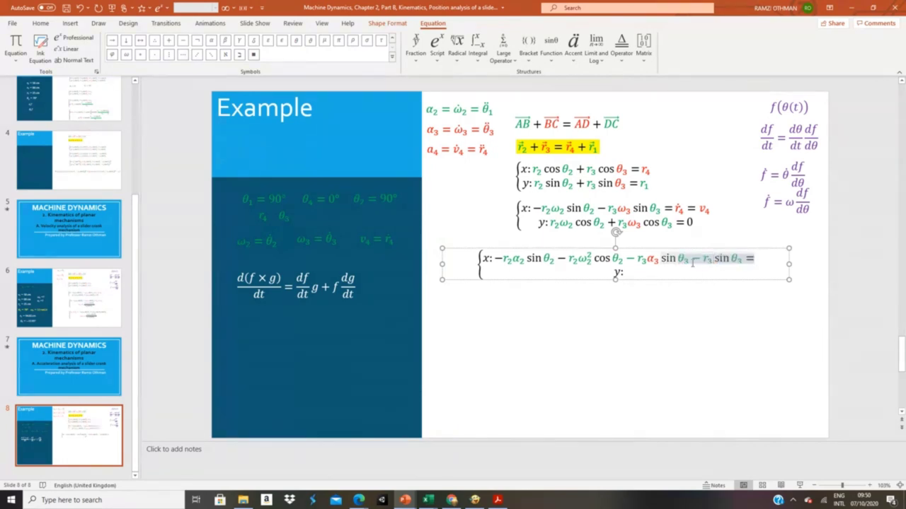
double_click(723, 261)
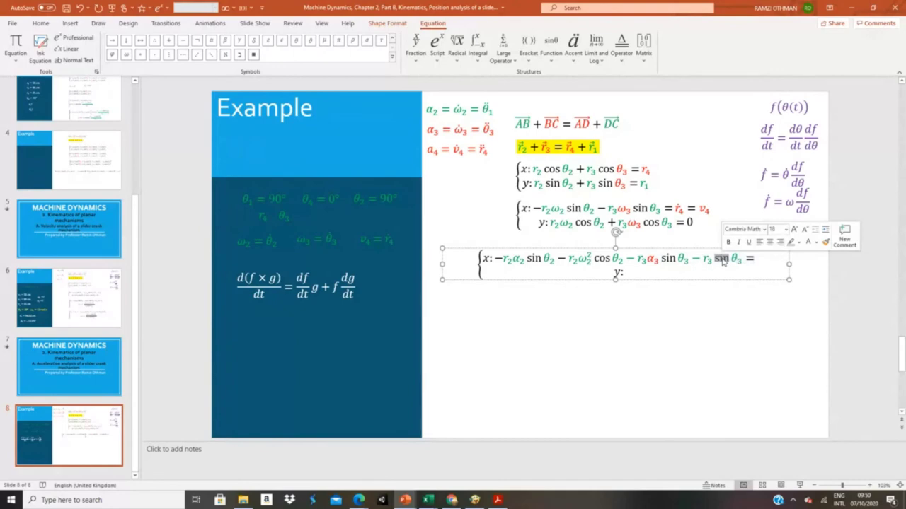
type("cos")
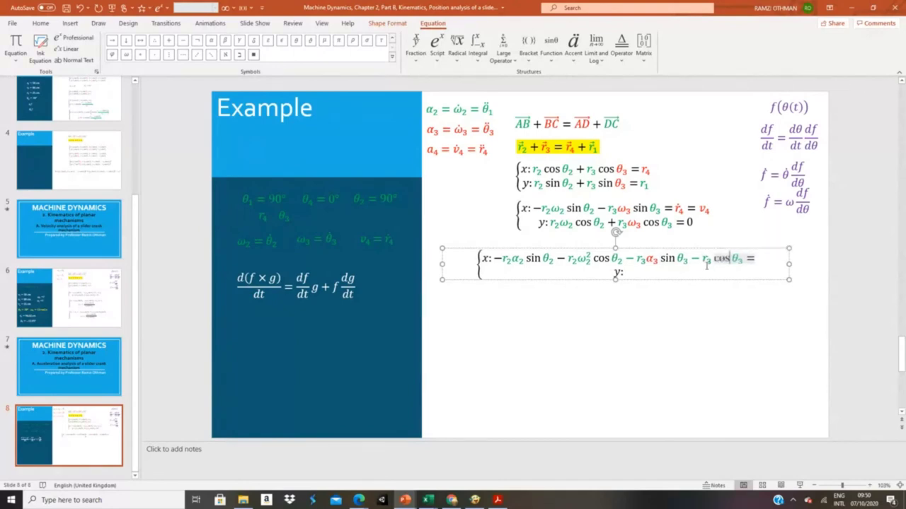
- Insert a subscript-superscript ω with subscript 3 and superscript 2 before cos θ3 in the x row, giving −r3ω3² cos θ3
left_click(710, 261)
left_click(716, 257)
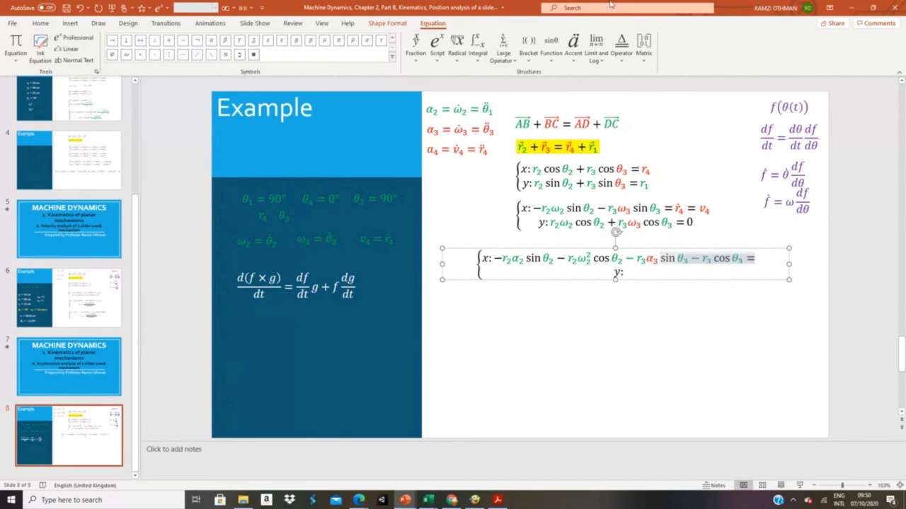
left_click(444, 54)
left_click(508, 98)
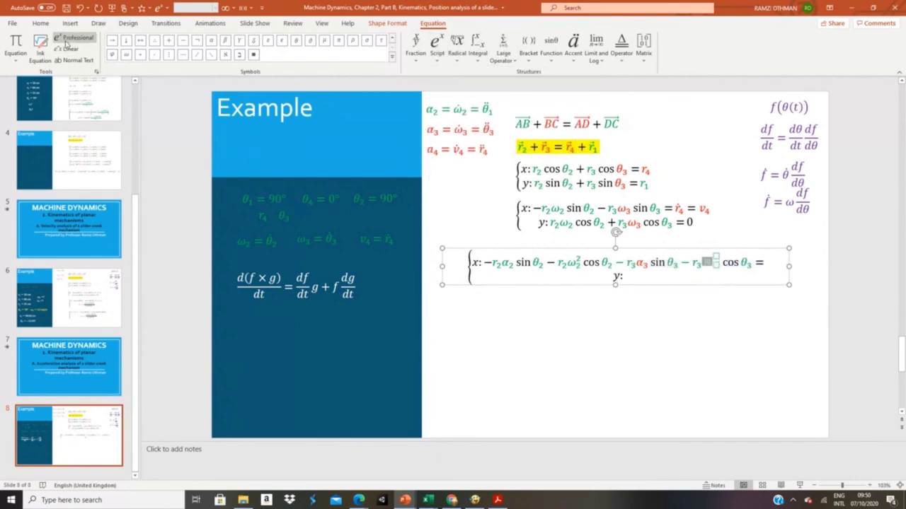
left_click(126, 54)
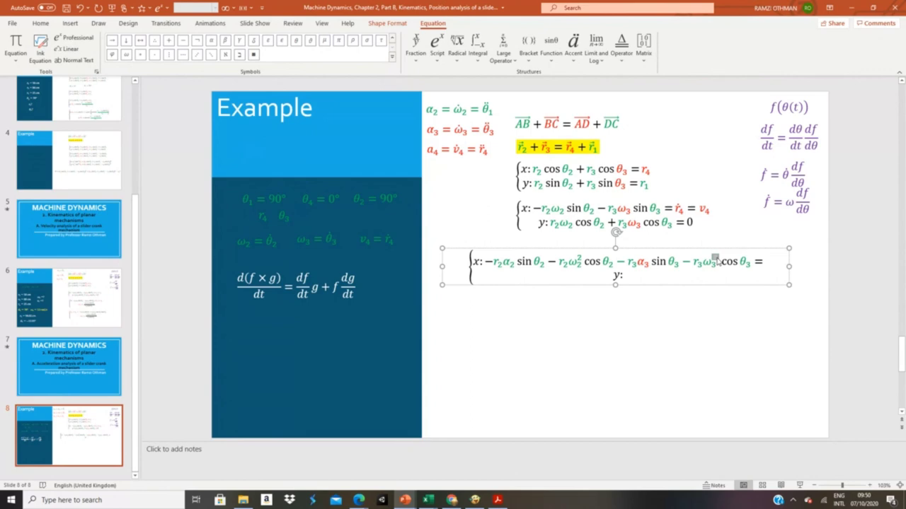
type("2")
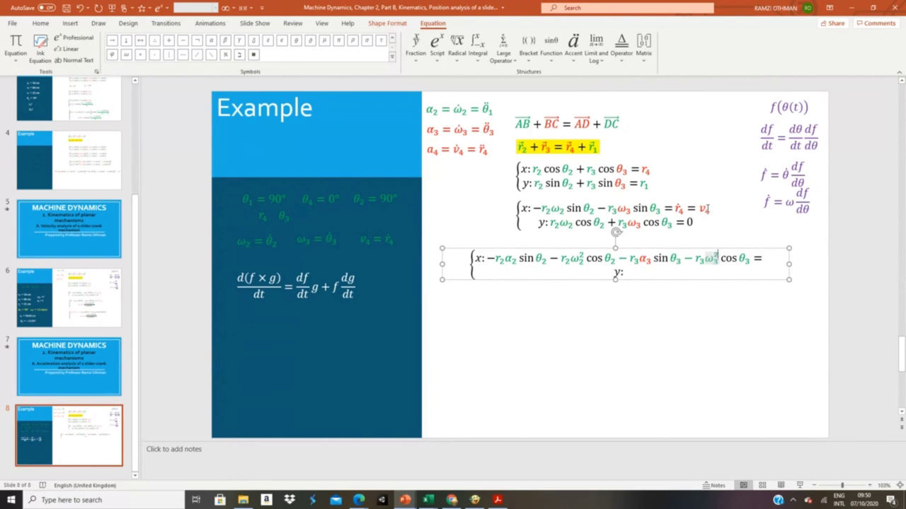
- Copy a4 from the acceleration definitions to the end of the x row, after the equals sign
left_click(439, 149)
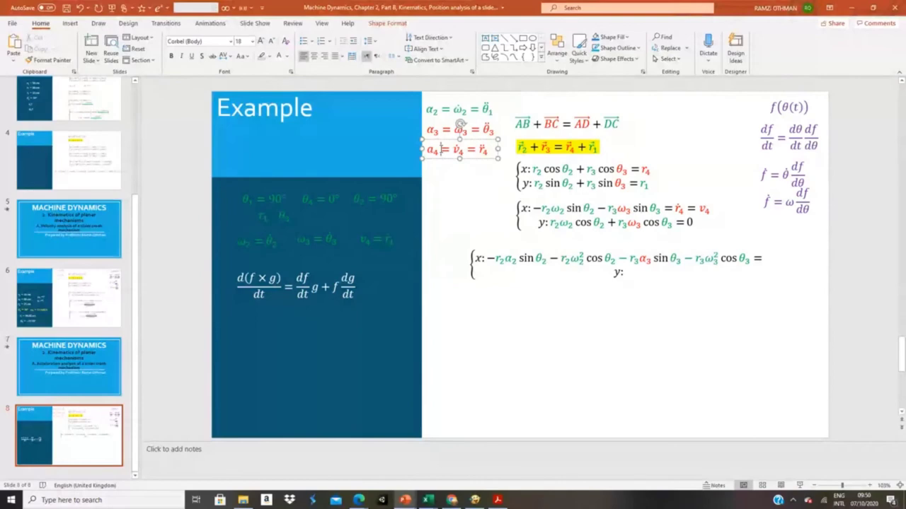
double_click(440, 149)
key("ctrl+c")
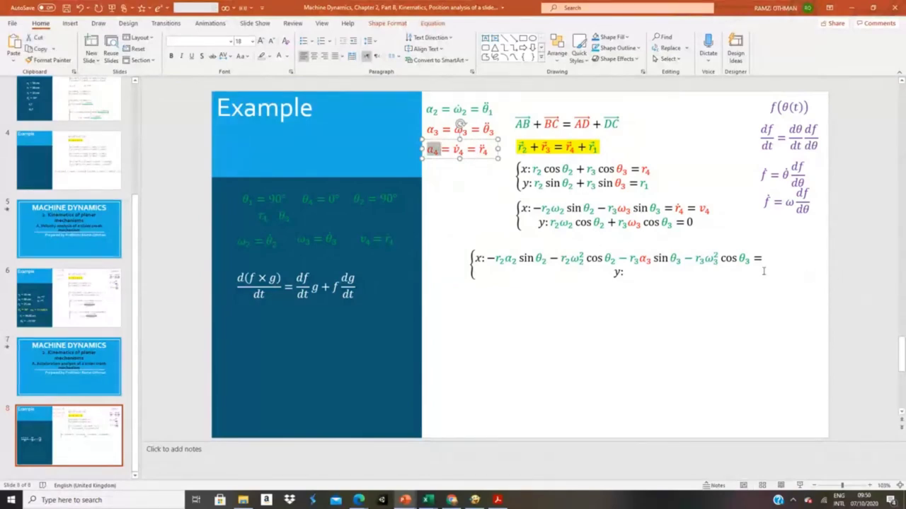
left_click(763, 259)
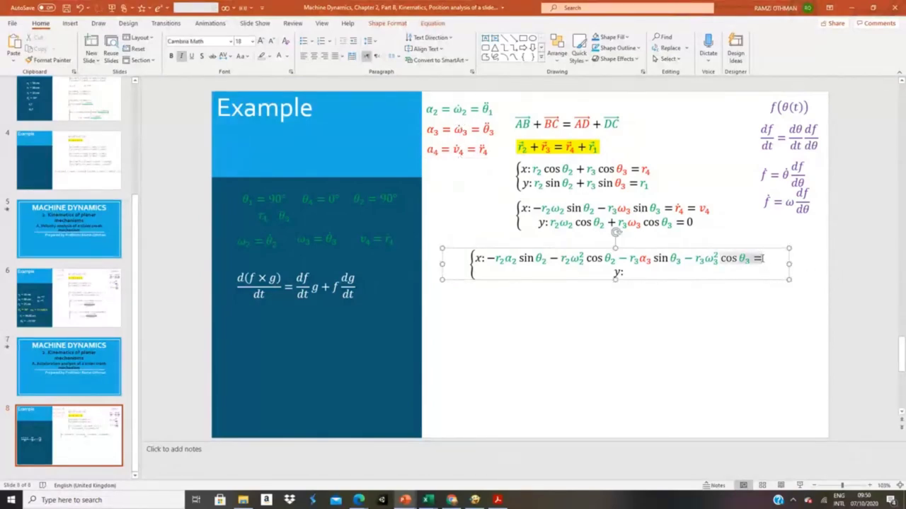
key("ctrl+v")
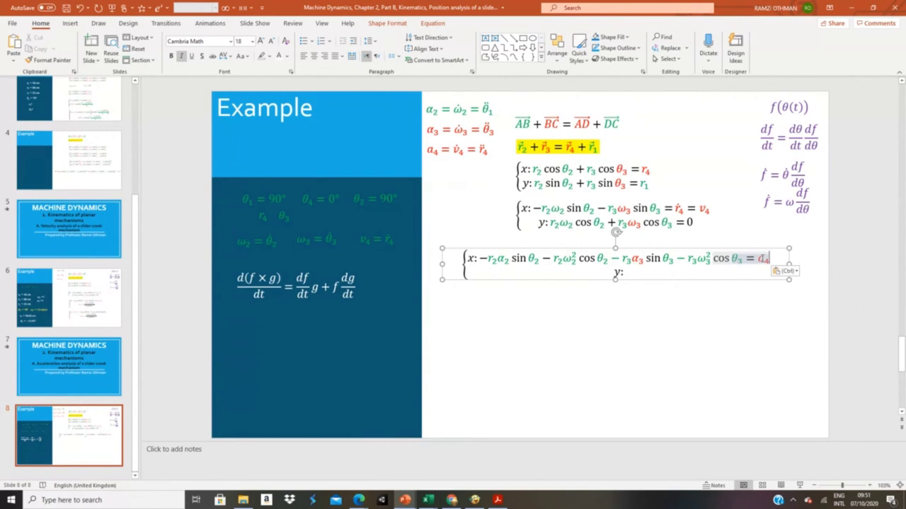
- Copy "r2ω2 cos θ2 +" from the velocity y equation and paste it twice into the lowest system's y row
left_click(551, 224)
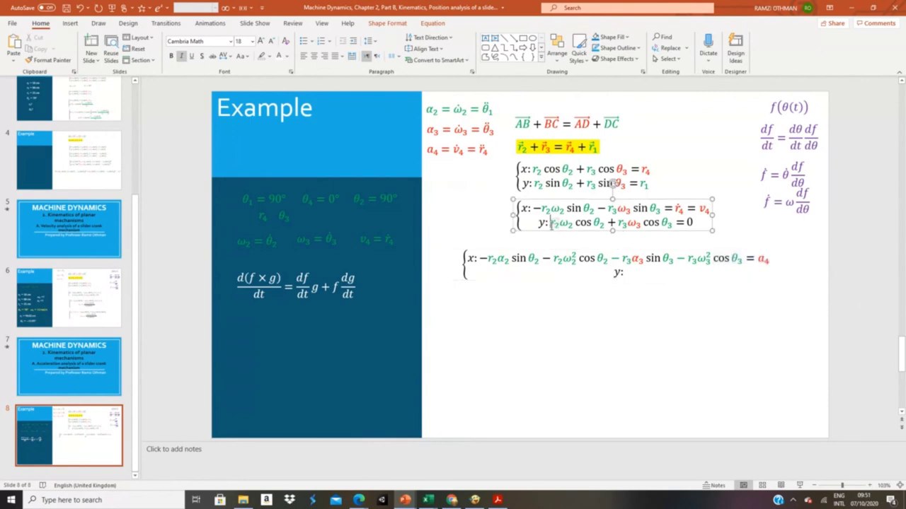
left_click_drag(552, 224, 614, 225)
key("ctrl+c")
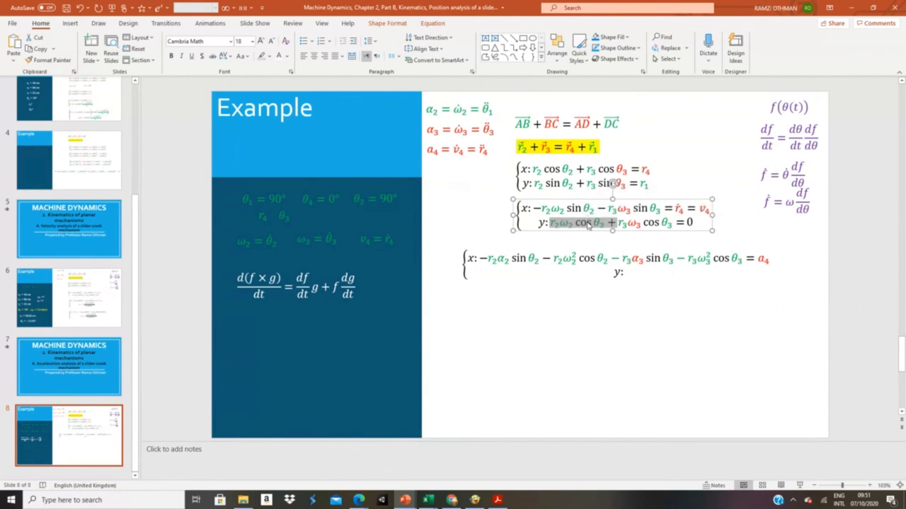
left_click(624, 271)
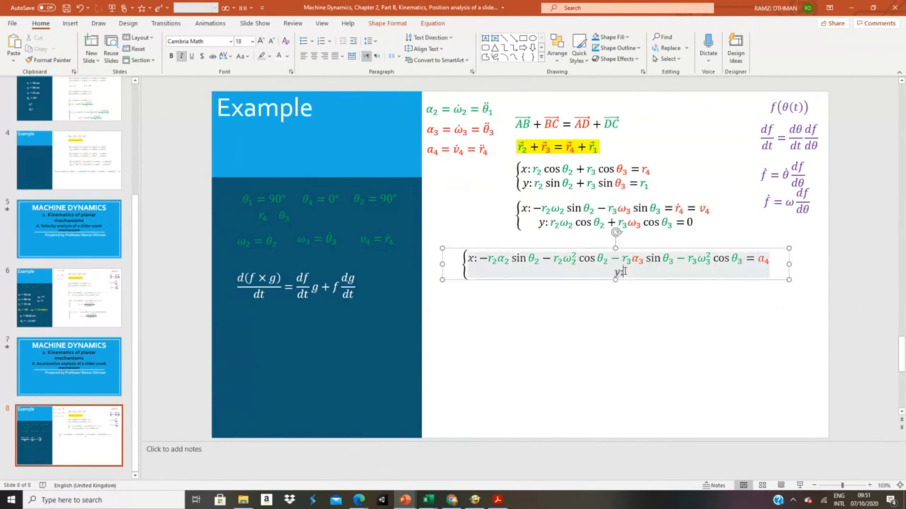
key("ctrl+v")
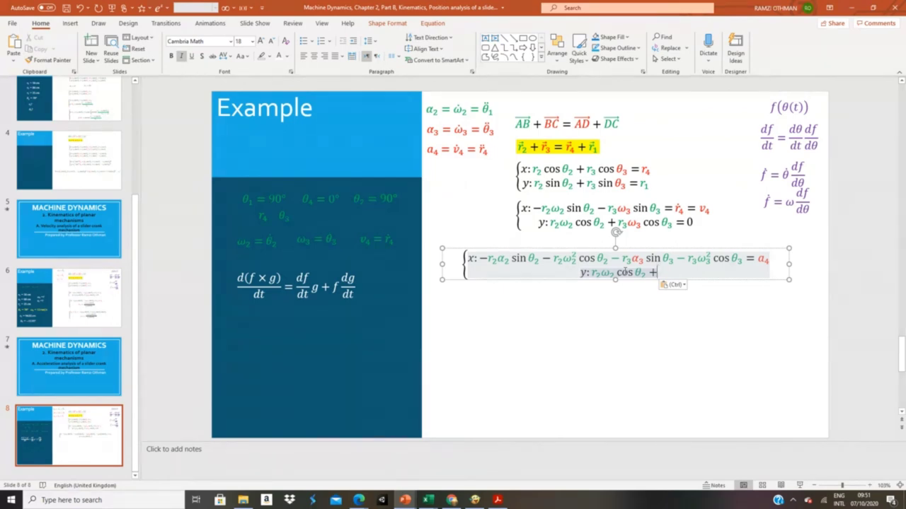
key("ctrl+v")
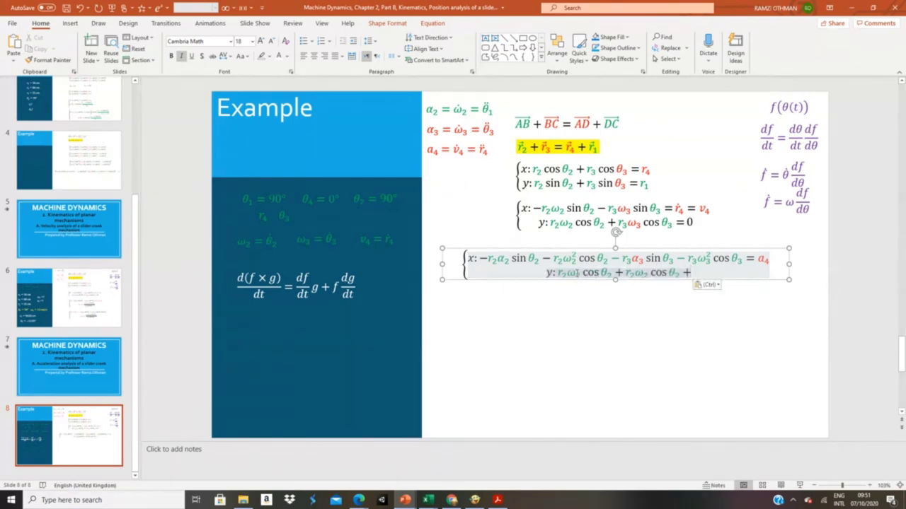
- Replace ω with α in the first term of the y row so it reads r2α2 cos θ2
left_click(578, 274)
double_click(580, 276)
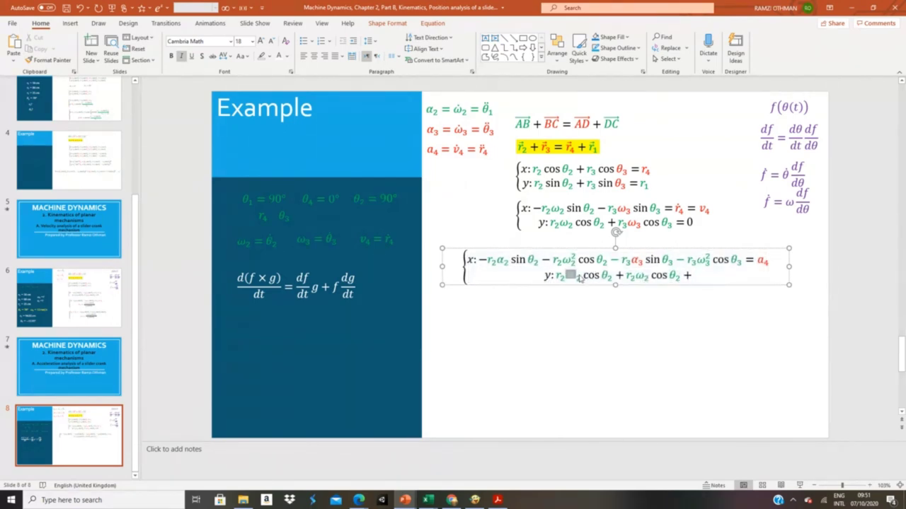
left_click(434, 24)
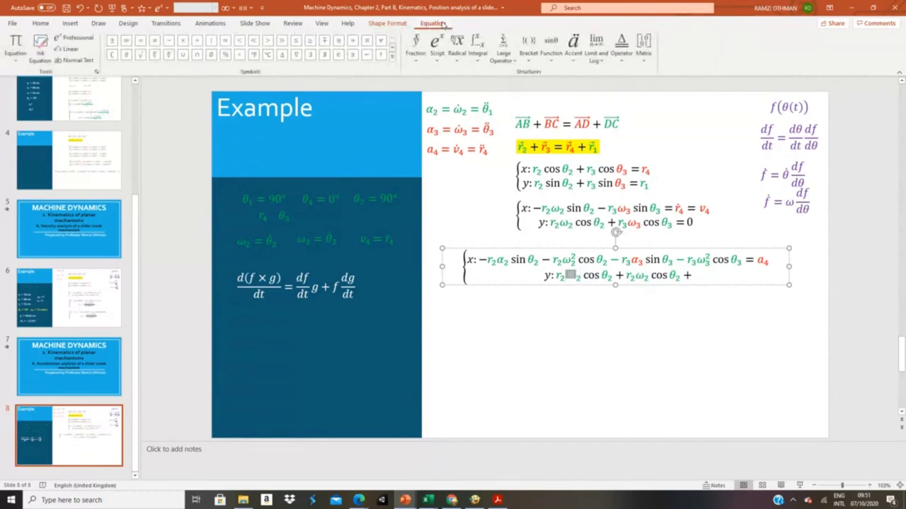
left_click(392, 48)
left_click(210, 56)
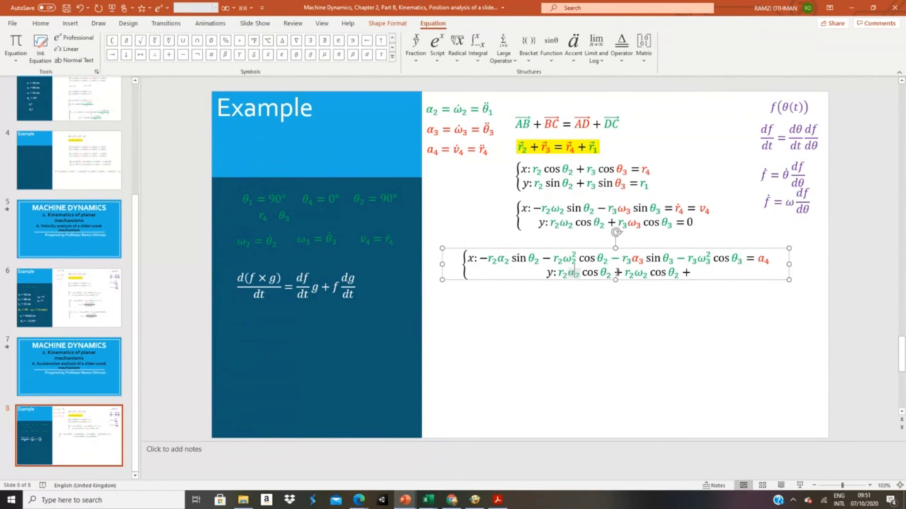
- Change the y row's second term to a negative sine term, reading −r2ω2 sin θ2
left_click_drag(614, 272, 623, 273)
type("-")
double_click(657, 276)
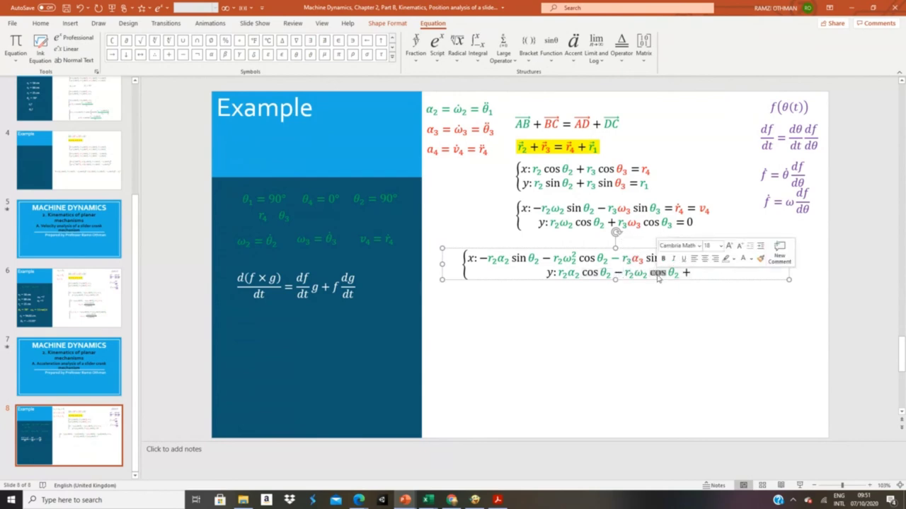
type("sin")
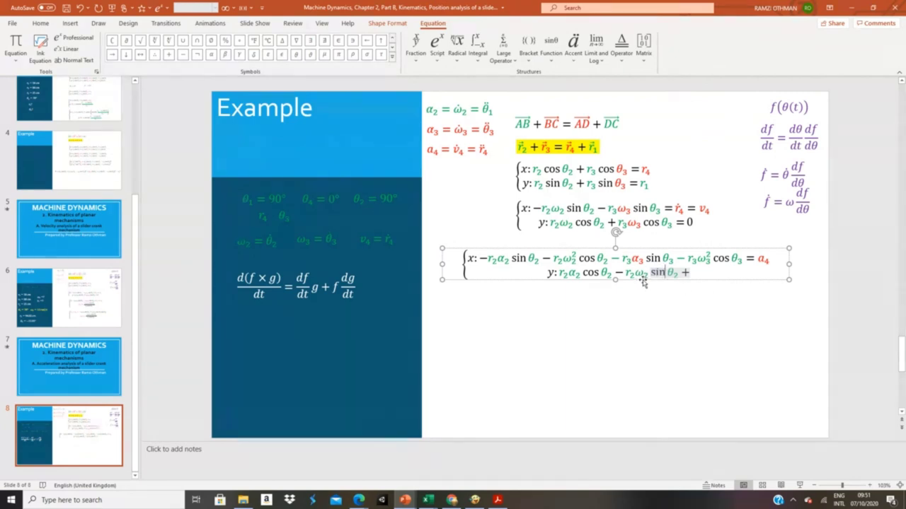
- Replace ω2 in the y row's sine term with a copy of ω2² from the x row
left_click(569, 259)
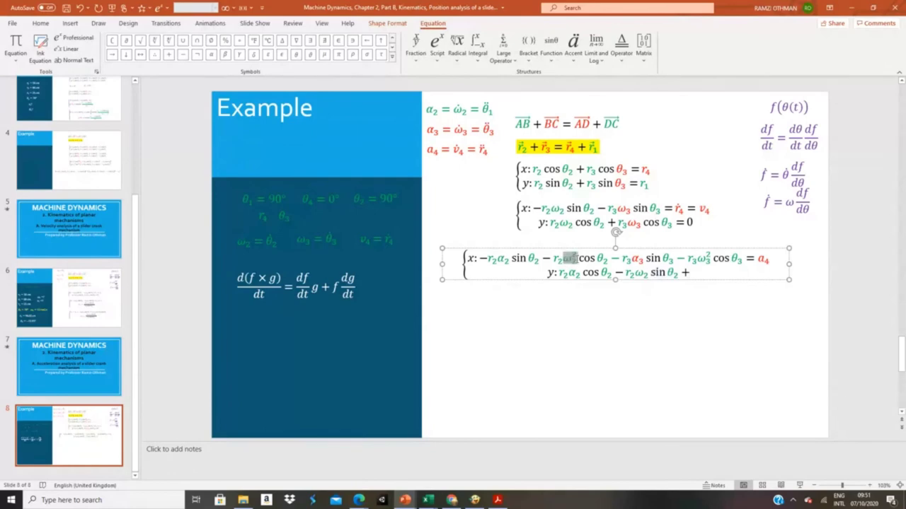
double_click(640, 273)
type("ω₂²")
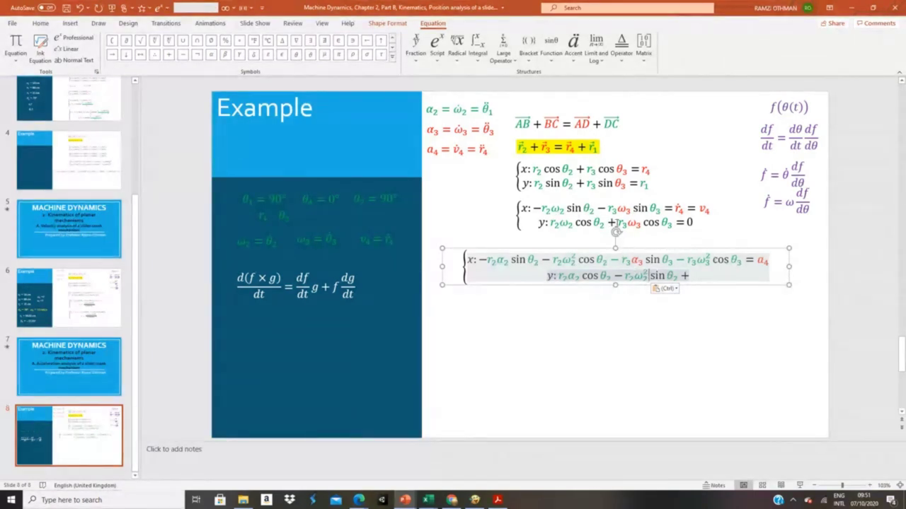
- Append "r3ω3 cos θ3 =" from the velocity y equation twice to the y row, and end the row with 0
left_click_drag(617, 222, 686, 222)
key("ctrl+c")
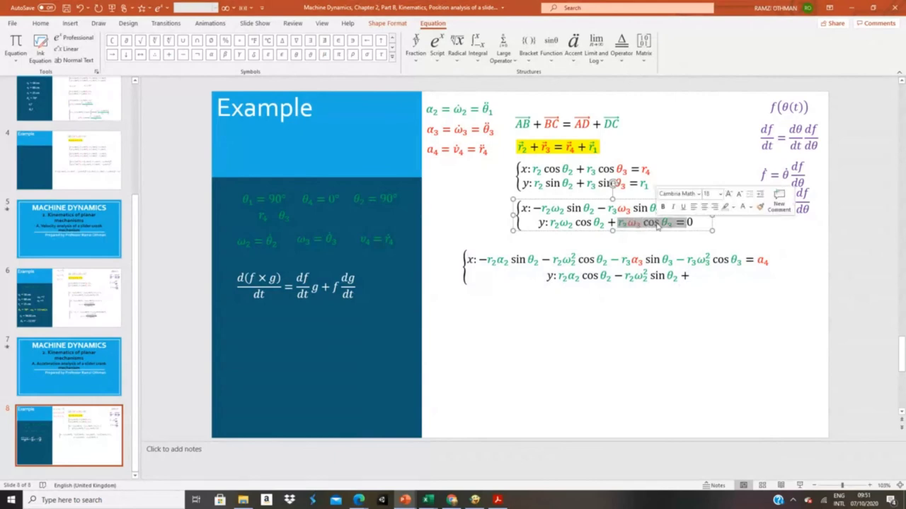
left_click(689, 276)
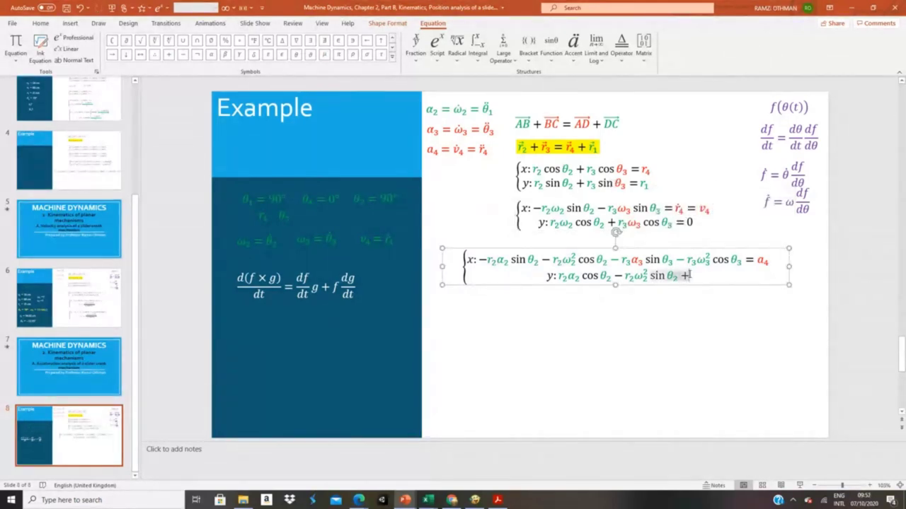
key("ctrl+v")
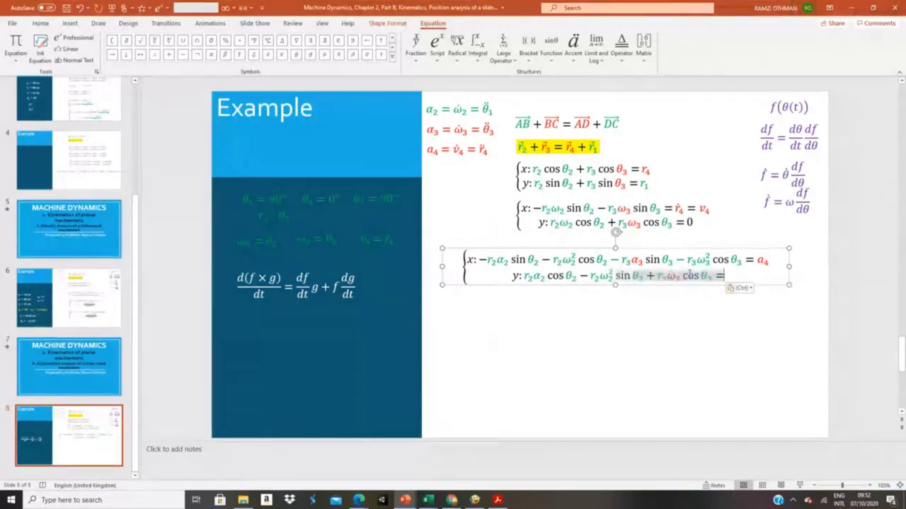
key("ctrl+v")
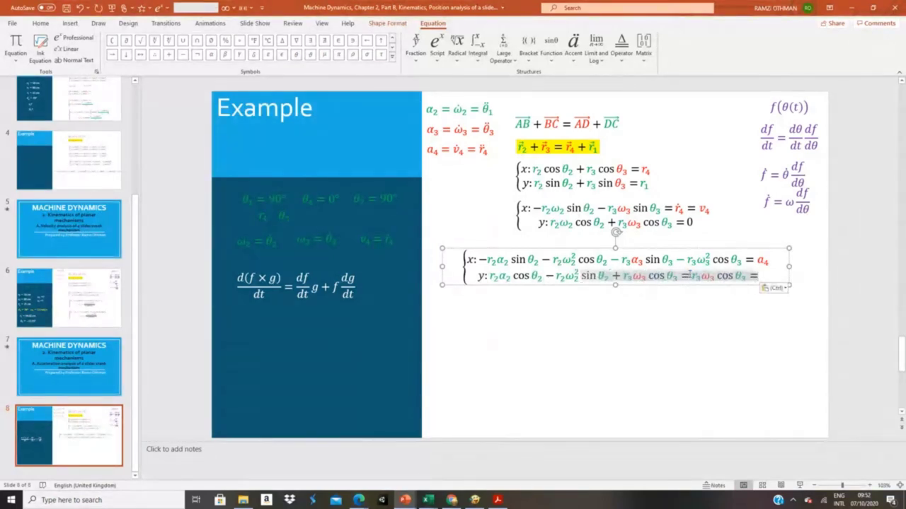
type("0")
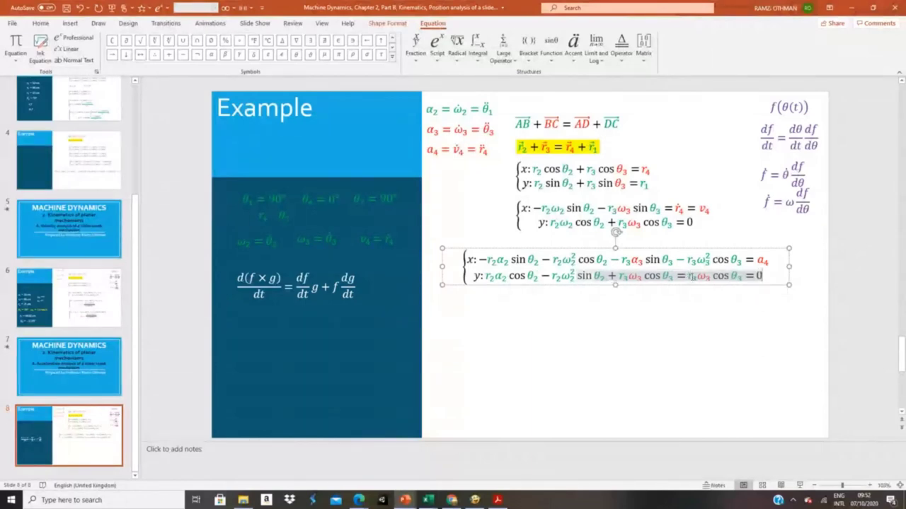
- Replace ω with α in the first r3 term of the y row so it reads r3α3 cos θ3
double_click(680, 276)
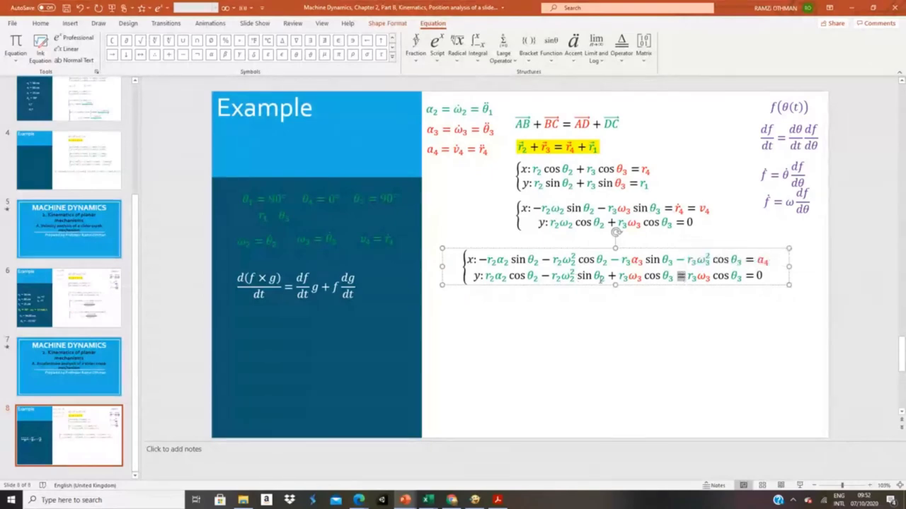
left_click(636, 275)
key("BackSpace")
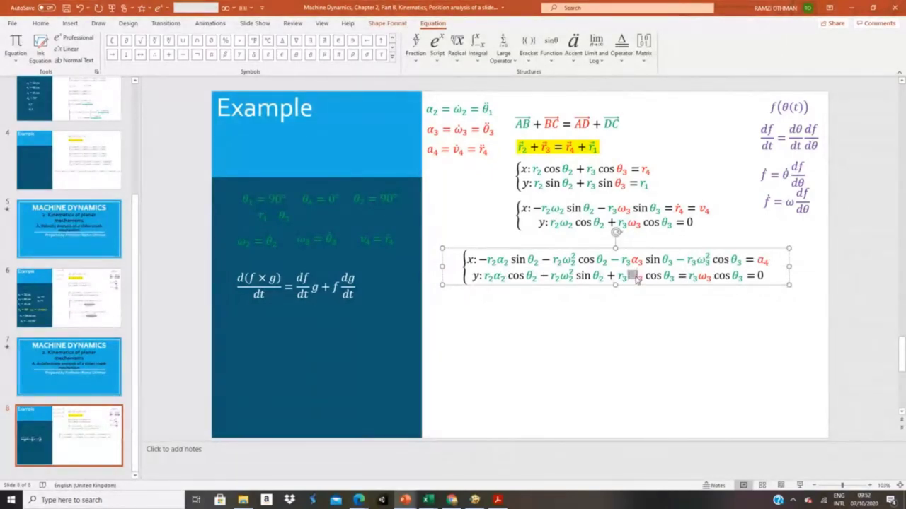
left_click(198, 58)
- Replace the y row's middle equals sign with a minus and change the last cosine to sine, giving −r3ω3 sin θ3 = 0
double_click(680, 275)
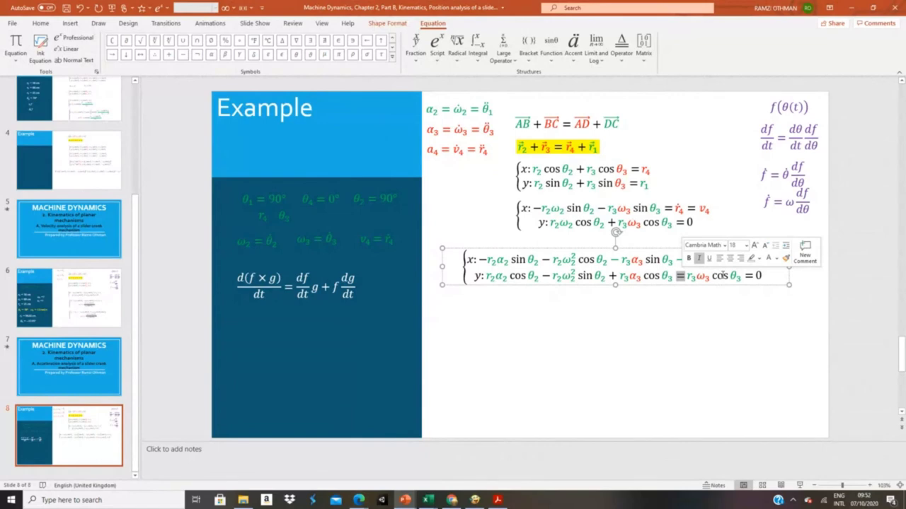
left_click(722, 275)
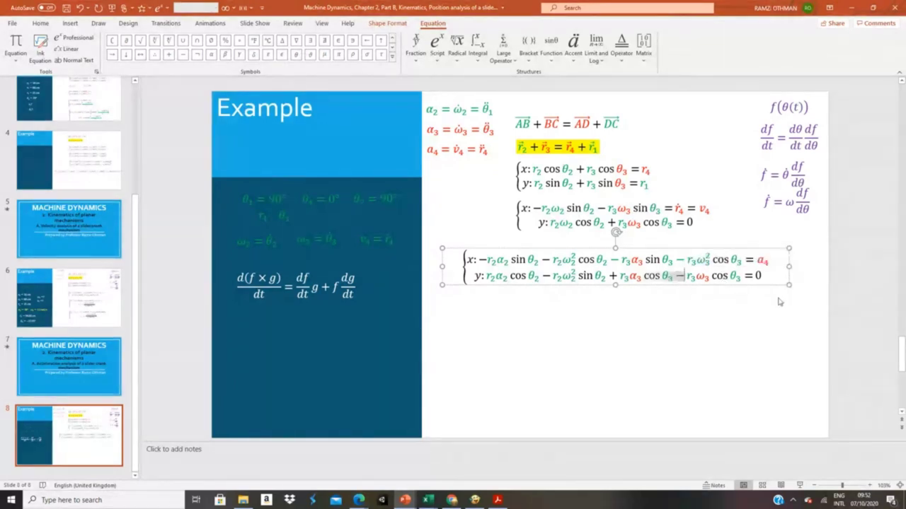
double_click(720, 275)
type("sin")
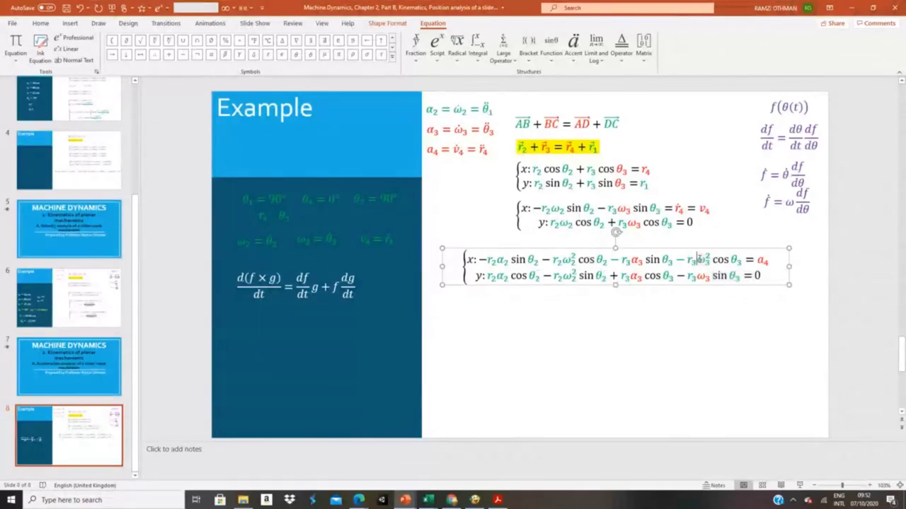
mouse_move(710, 260)
left_mouse_down()
mouse_move(695, 259)
mouse_move(709, 276)
left_mouse_up()
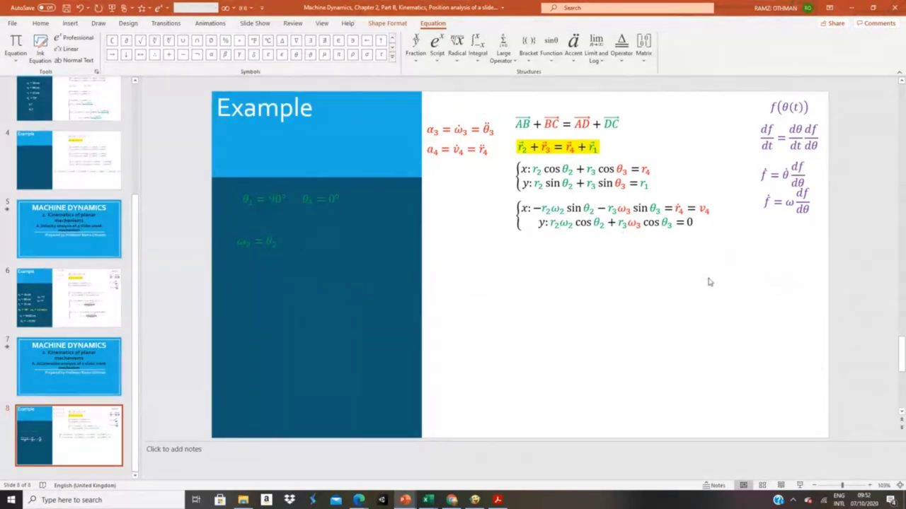
left_click(80, 7)
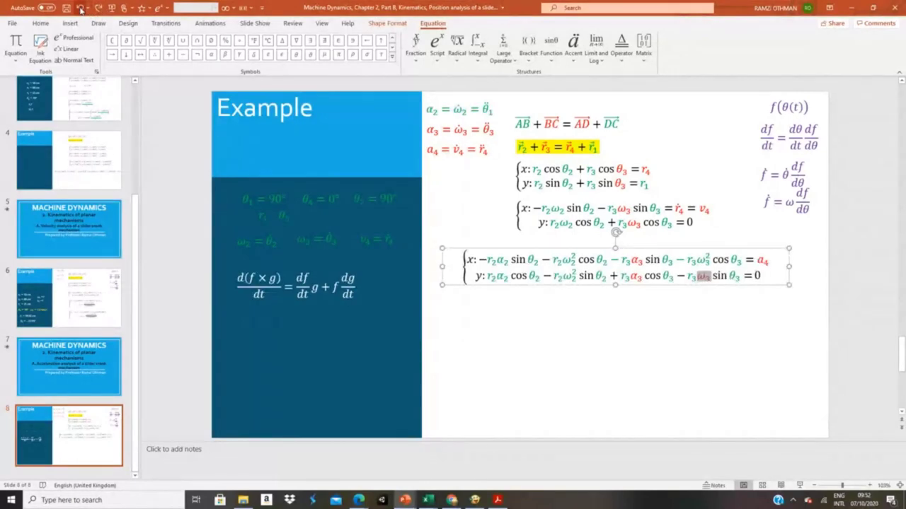
left_click(721, 310)
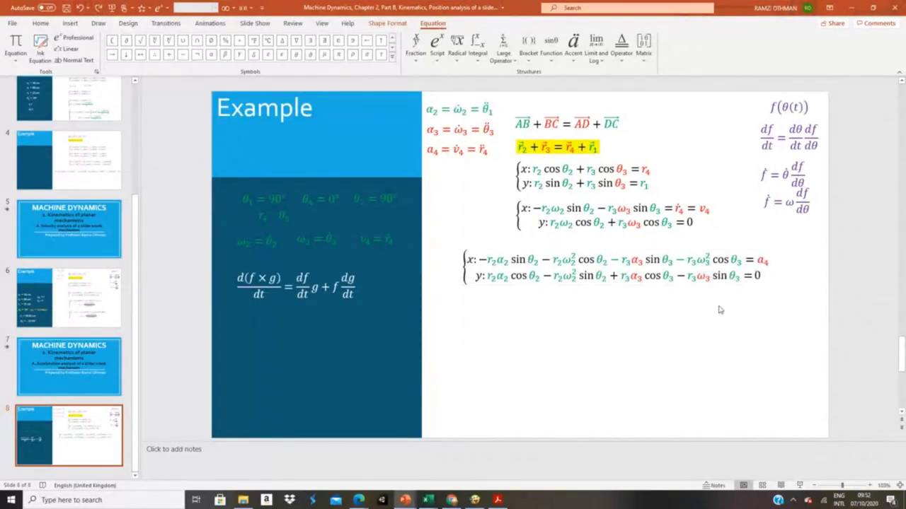
left_click_drag(697, 261, 710, 278)
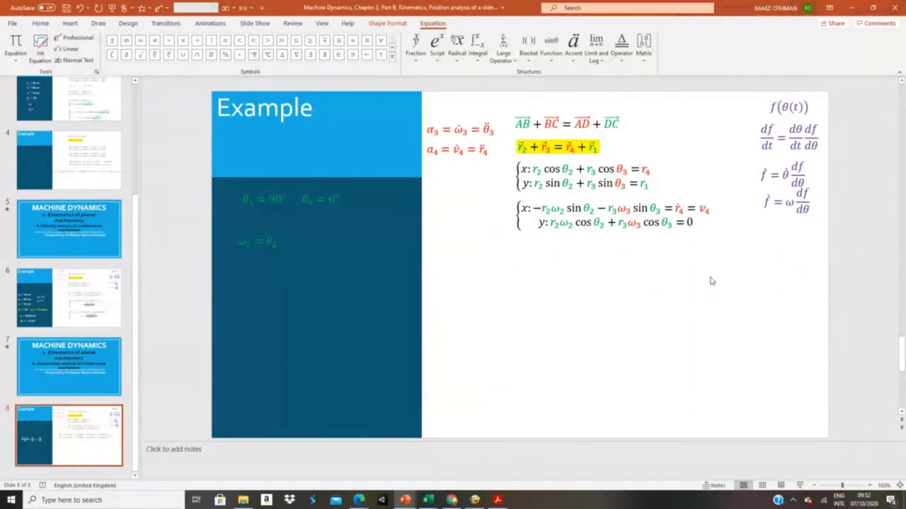
left_click(81, 10)
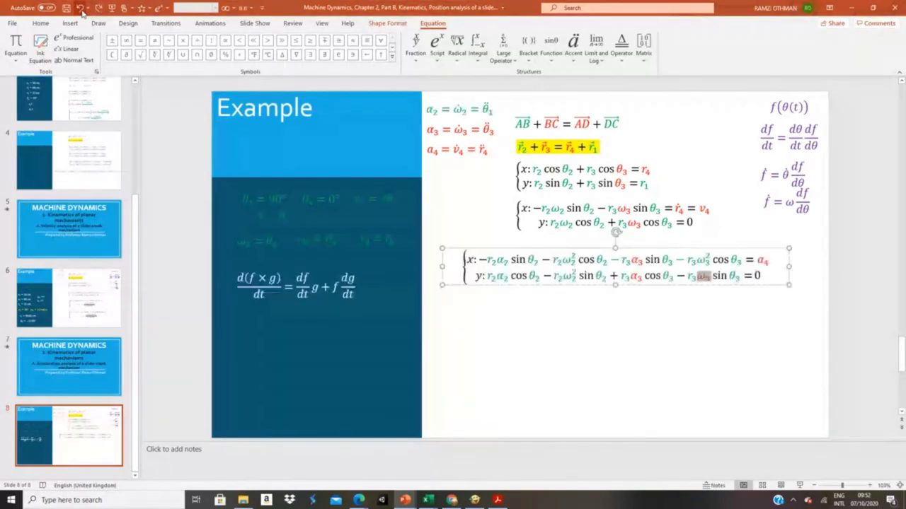
- Replace ω3 in the y row's last sine term with an empty subscript-superscript structure
left_click(714, 275)
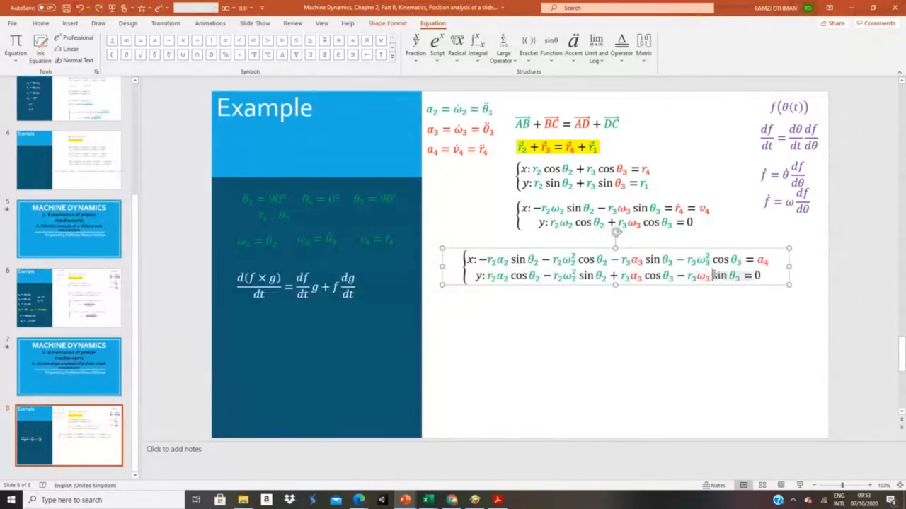
key("Left")
key("BackSpace")
key("BackSpace")
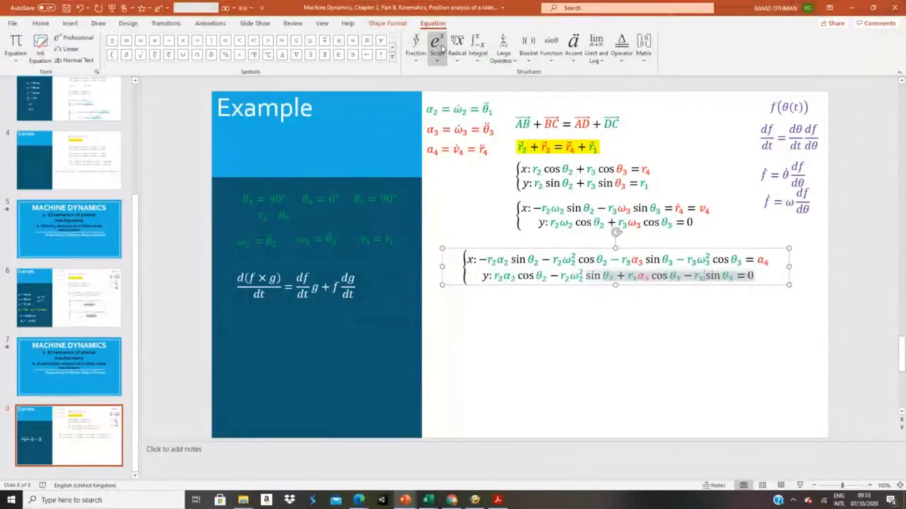
left_click(436, 48)
left_click(518, 105)
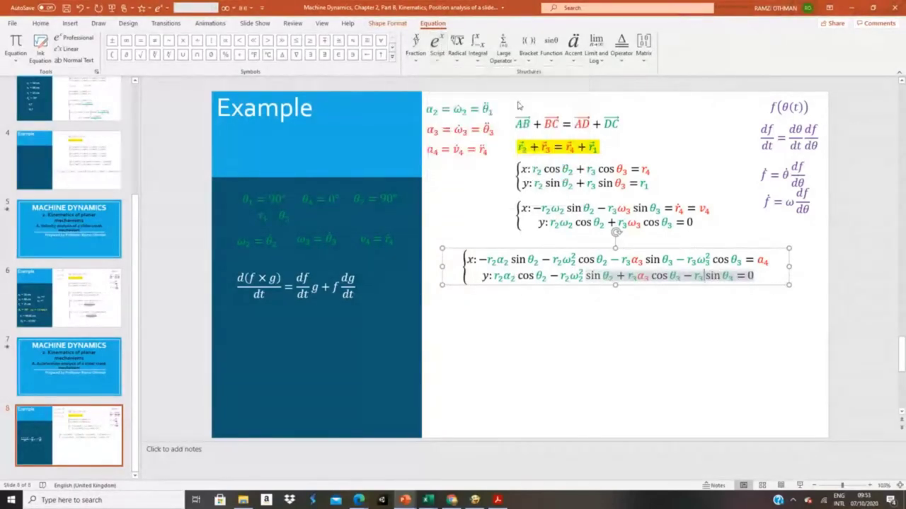
- Fill the empty script structure in the y row with ω, subscript 3 and superscript 2
left_click(702, 282)
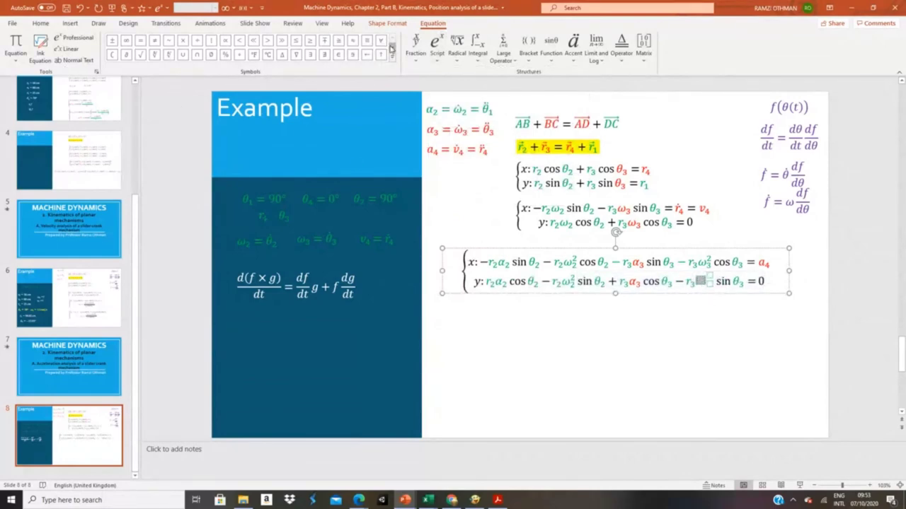
left_click(392, 48)
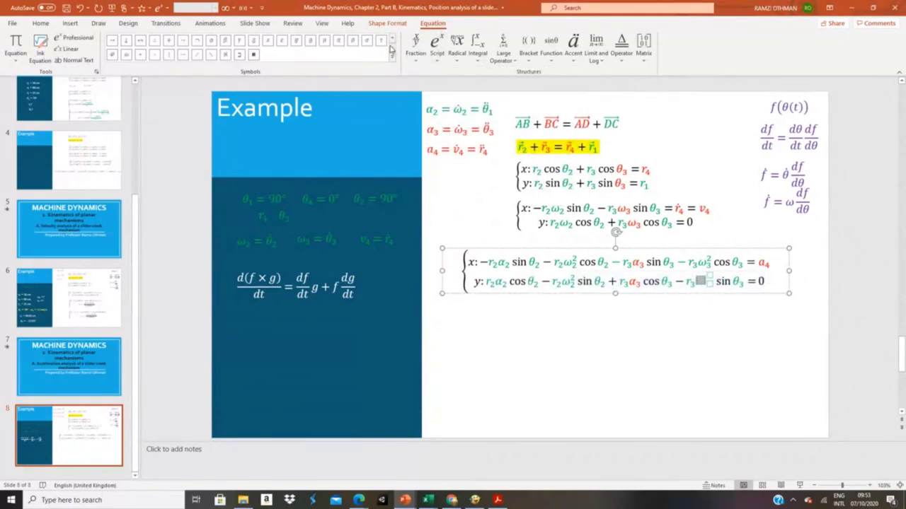
left_click(253, 54)
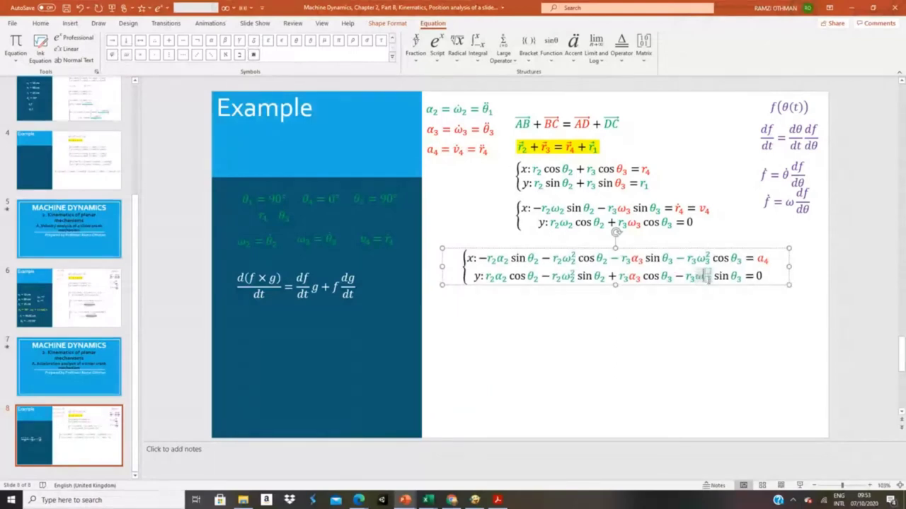
type("3")
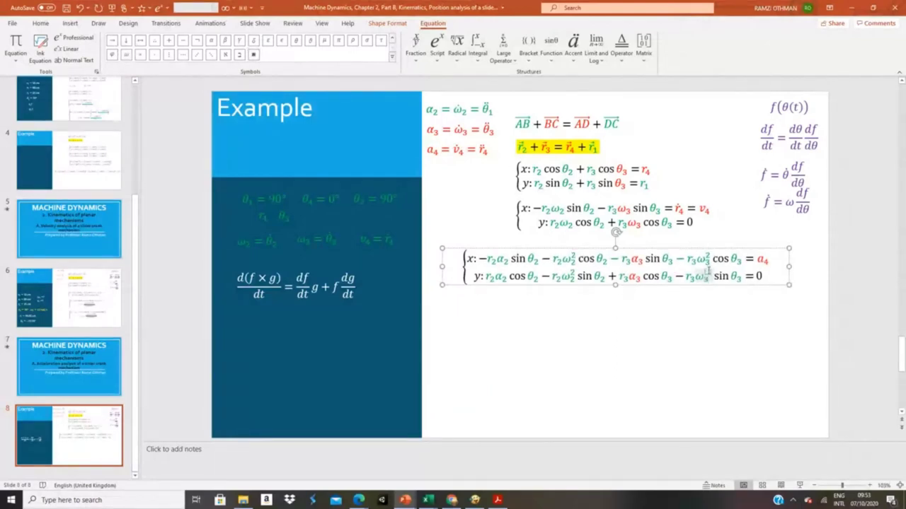
left_click(708, 270)
type("2")
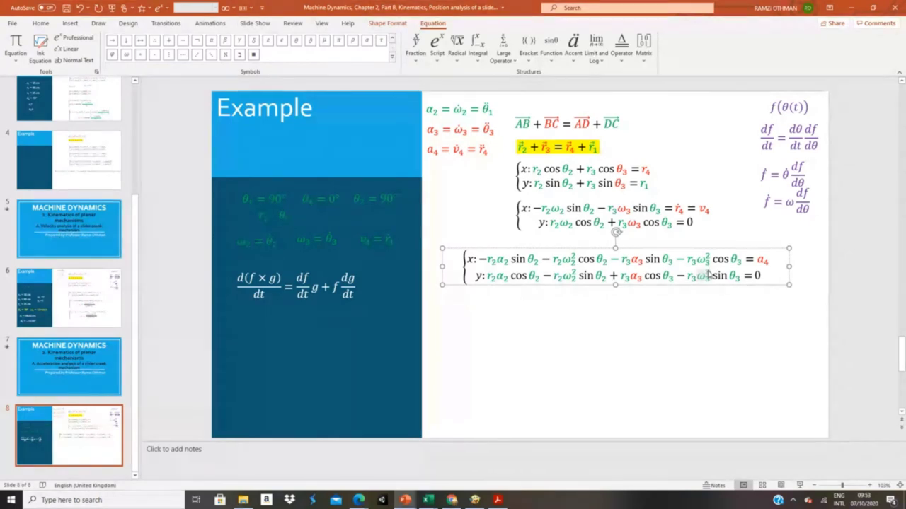
left_click(639, 368)
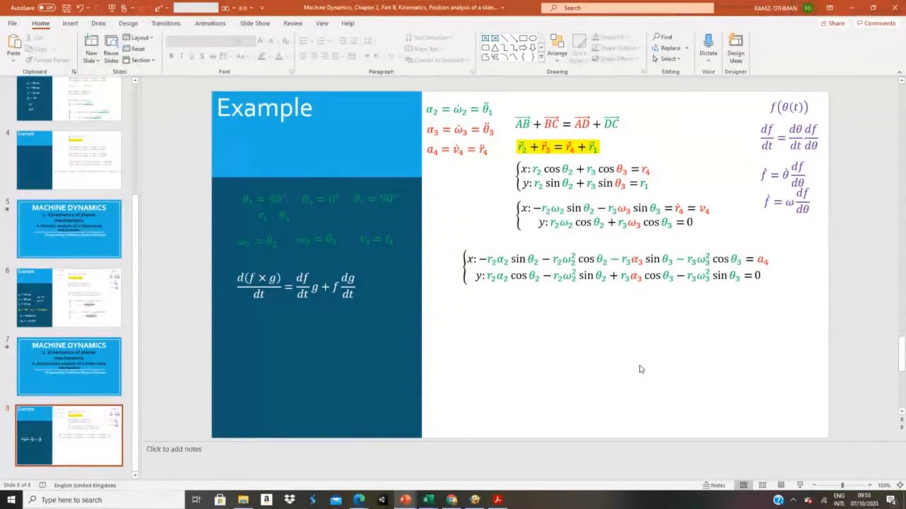
- Duplicate the x and y acceleration equation block and place the copy directly below the original
left_click(566, 255)
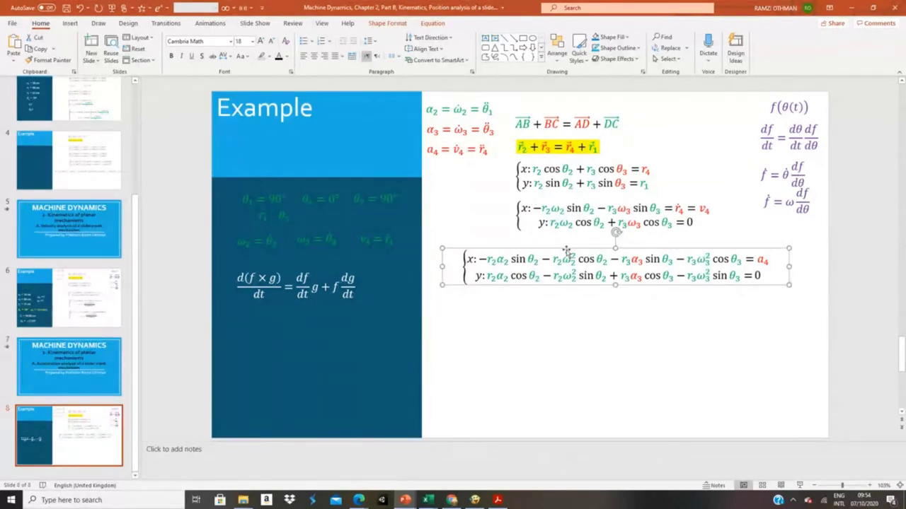
left_click(572, 307)
key("ctrl+v")
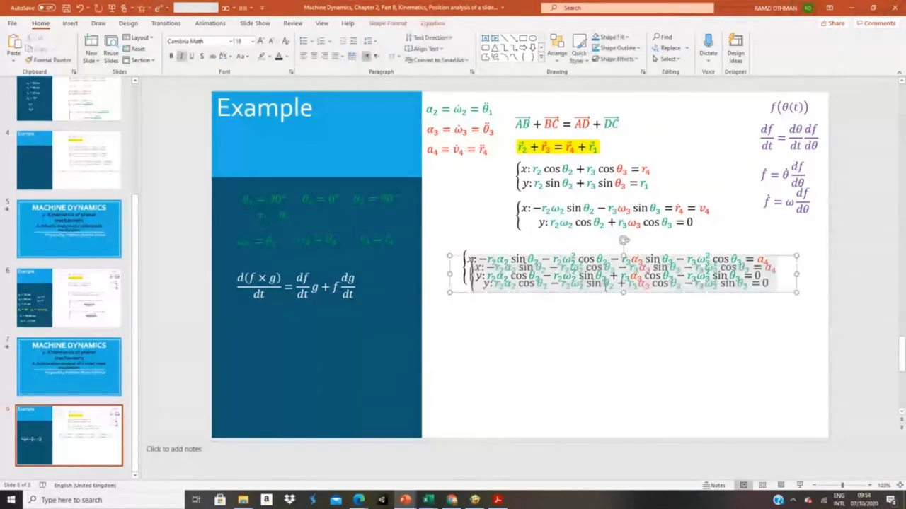
left_click_drag(736, 259, 730, 300)
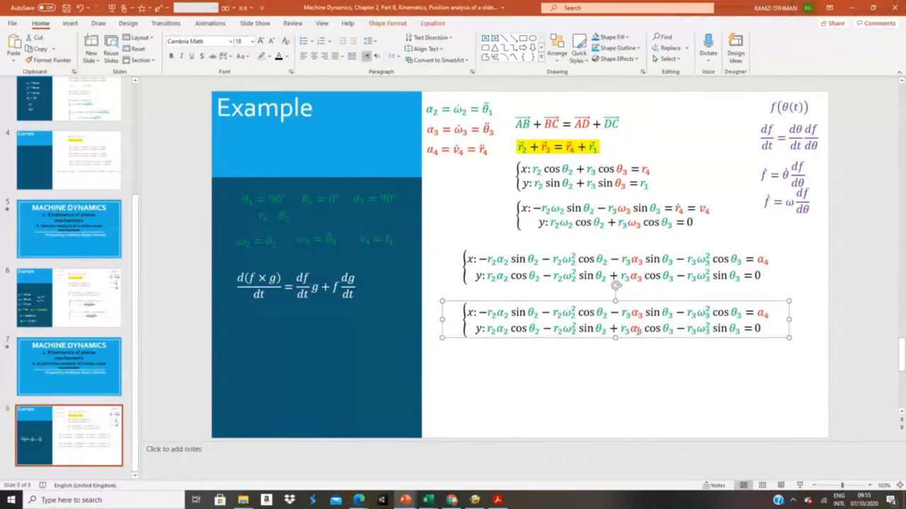
- Copy "r3ω3² sin θ3 =" from the duplicate's y row, and delete it there together with the closing 0
left_click_drag(685, 329, 754, 329)
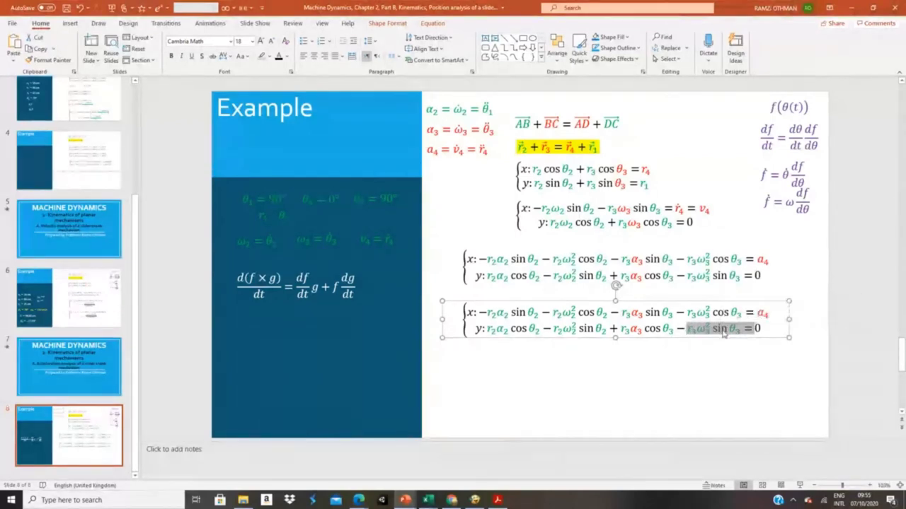
key("shift+Left")
key("shift+Left")
key("shift+Right")
key("shift+Right")
key("ctrl+c")
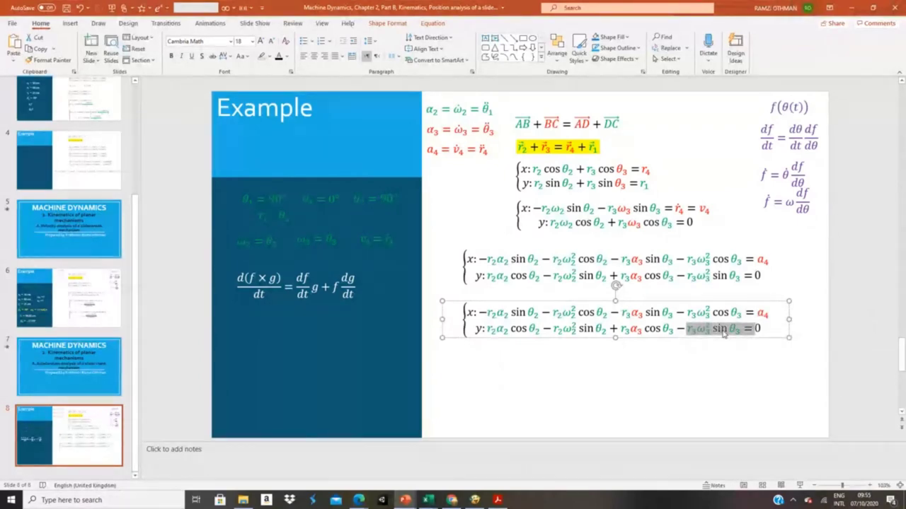
key("Delete")
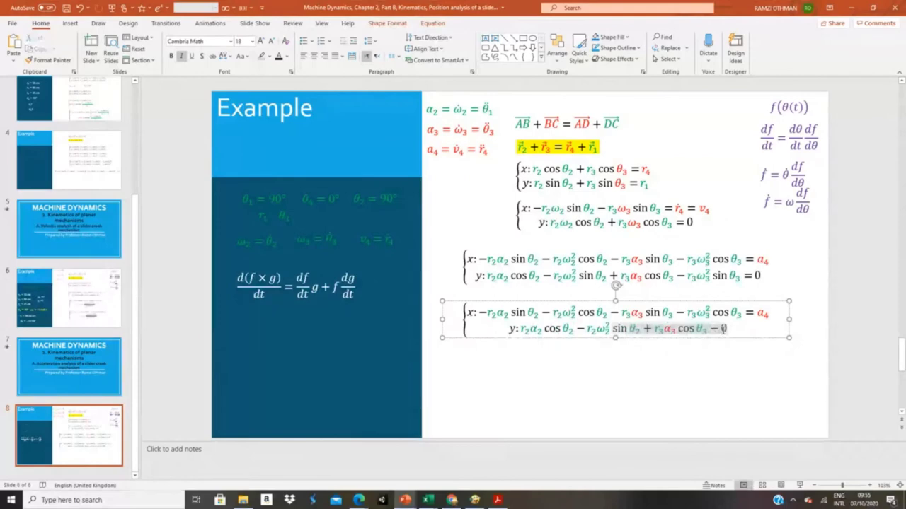
key("Delete")
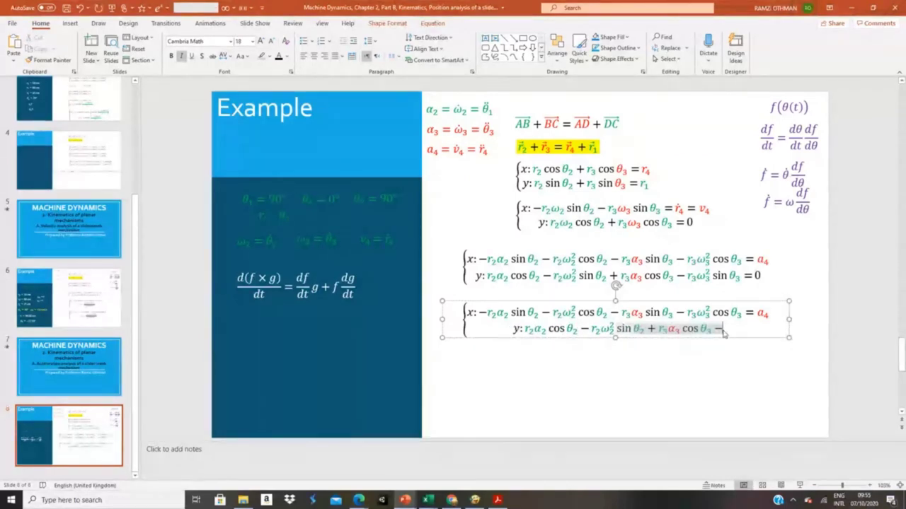
- Add an equals sign at the end of the duplicate's y row, followed by the copied "r3ω3² sin θ3 ="
key("shift+Right")
key("shift+Right")
key("shift+Right")
key("shift+Right")
key("Right")
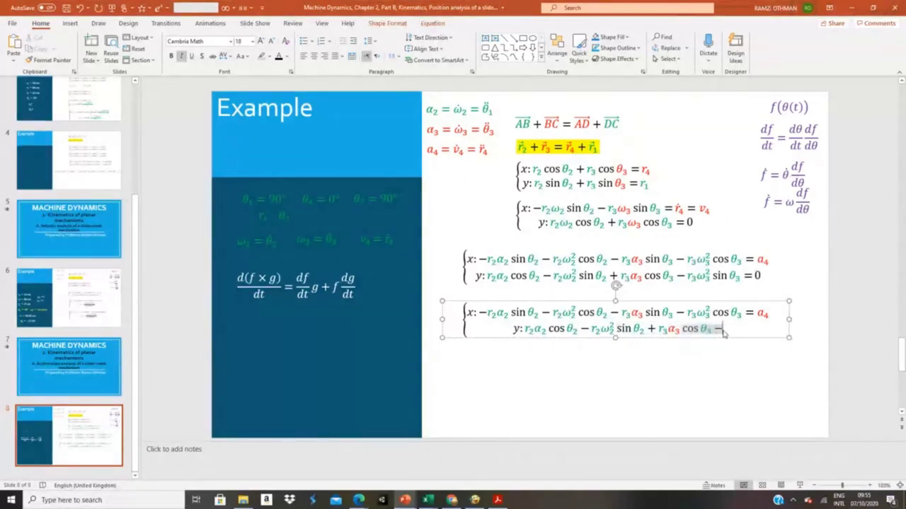
type("r")
key("BackSpace")
type("=")
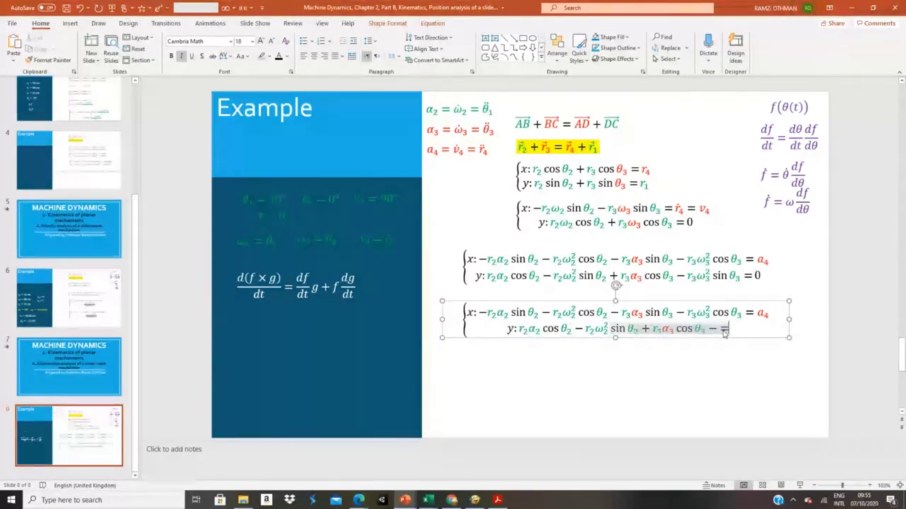
key("ctrl+v")
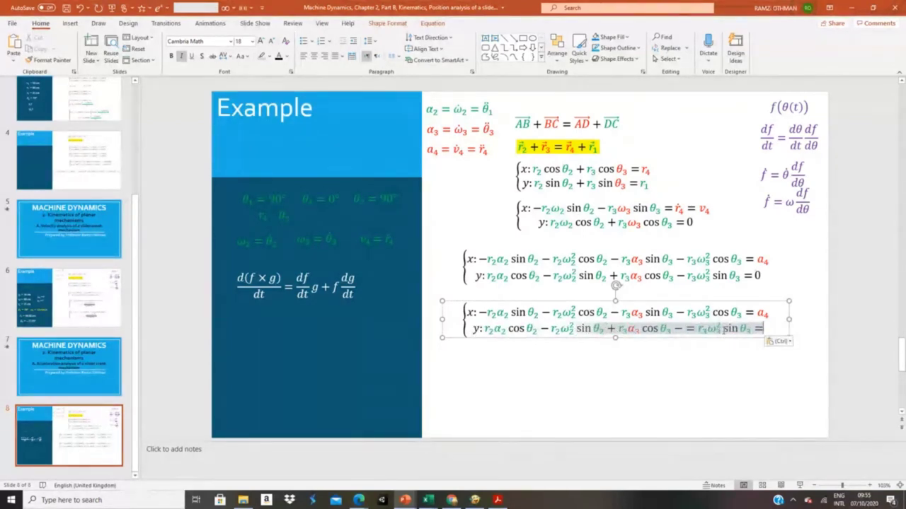
- Remove the trailing equals sign and the stray minus after cos θ3 so the y row ends with "= r3ω3² sin θ3"
left_click(695, 328)
left_click(754, 328)
key("Delete")
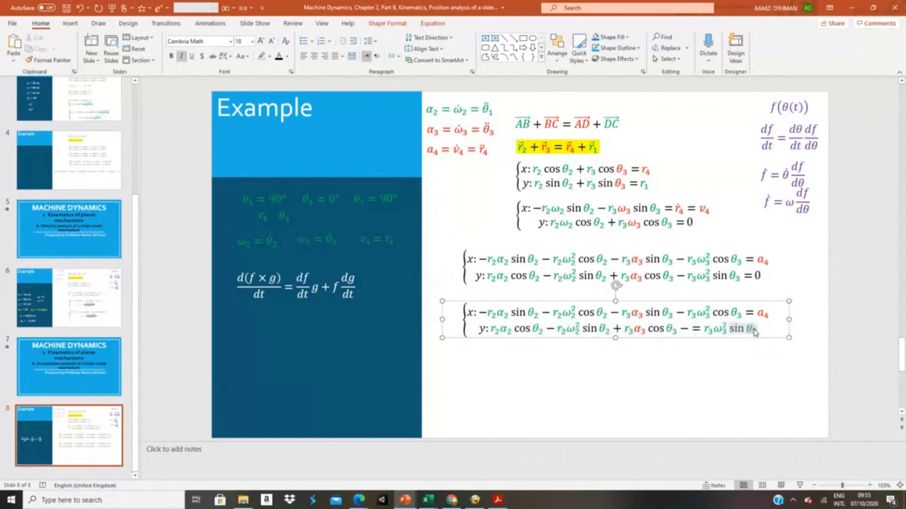
left_click(689, 328)
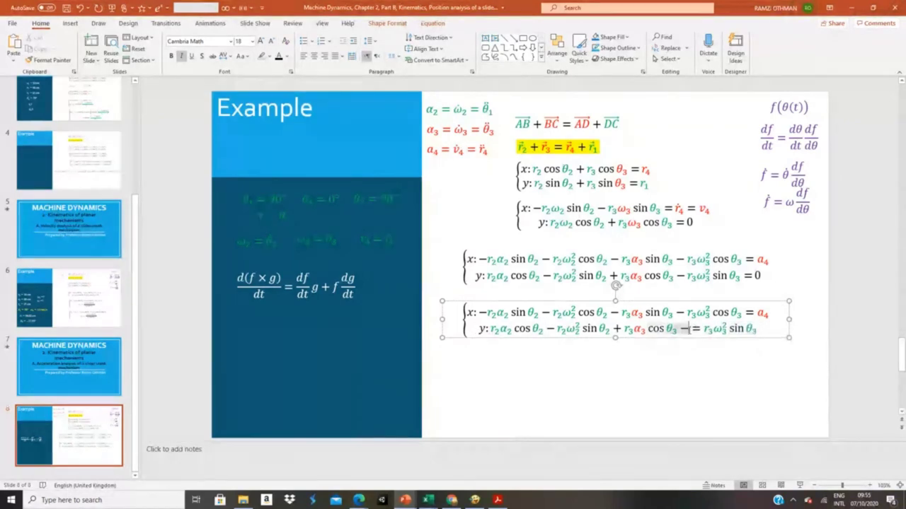
key("BackSpace")
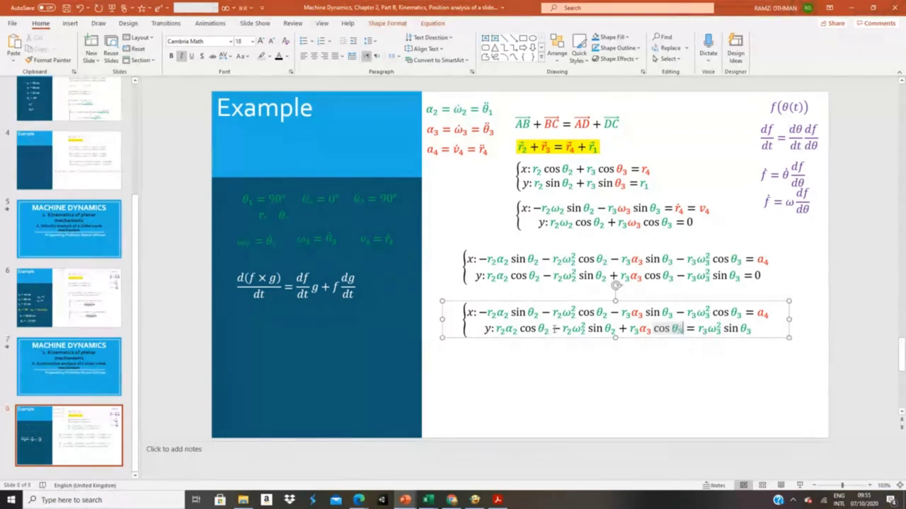
left_click_drag(556, 328, 752, 330)
left_click(597, 328)
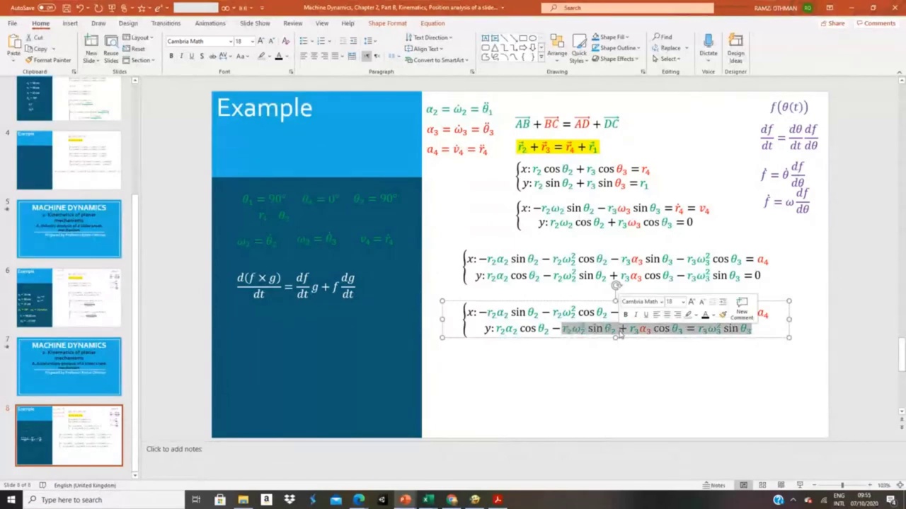
left_click(620, 329)
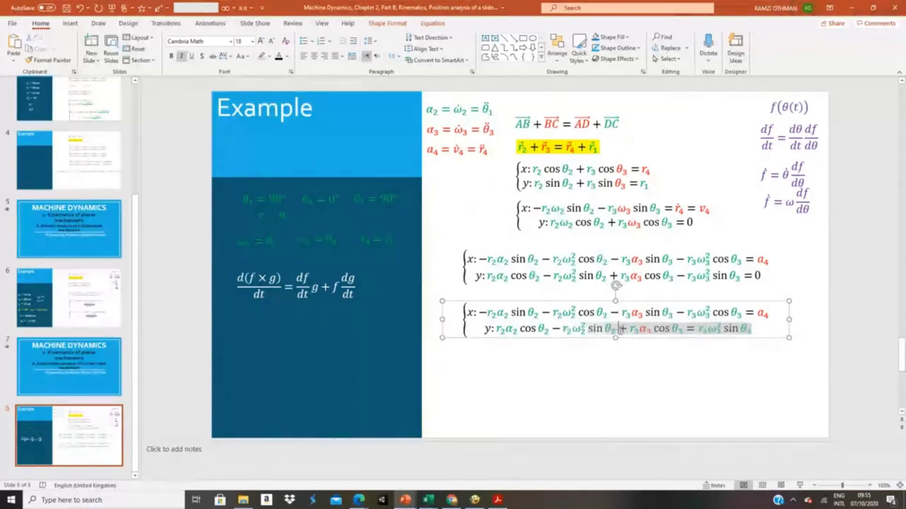
key("shift+Left")
key("shift+Left")
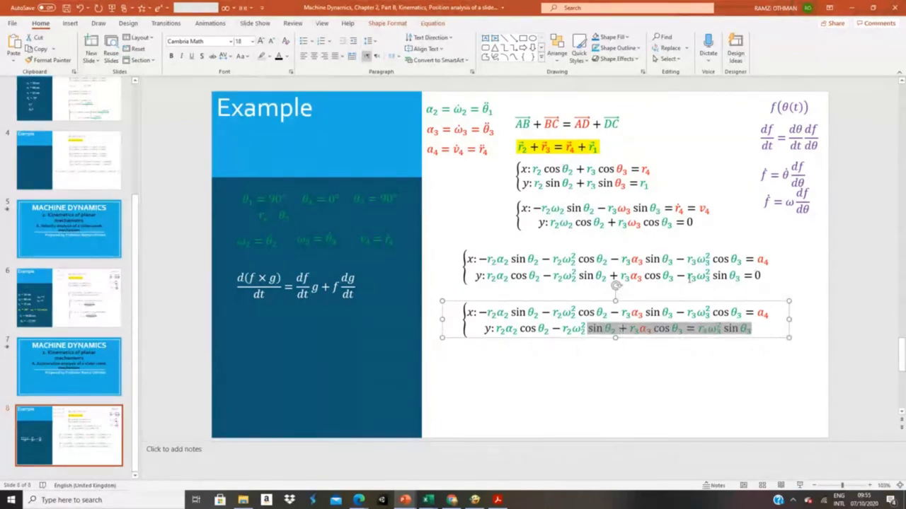
- Append a second copy of r3ω3² sin θ3 to the end of the duplicate's y row
triple_click(699, 329)
left_click_drag(699, 329, 752, 330)
key("ctrl+c")
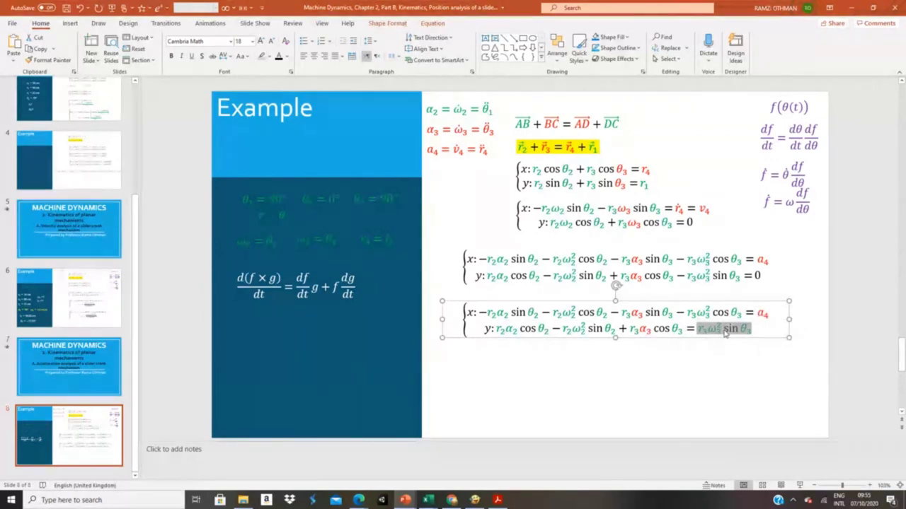
key("Right")
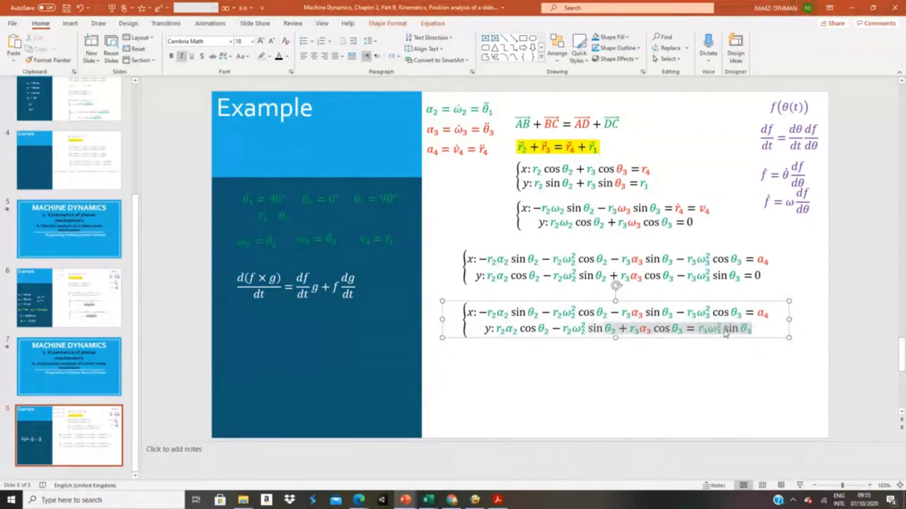
key("ctrl+a")
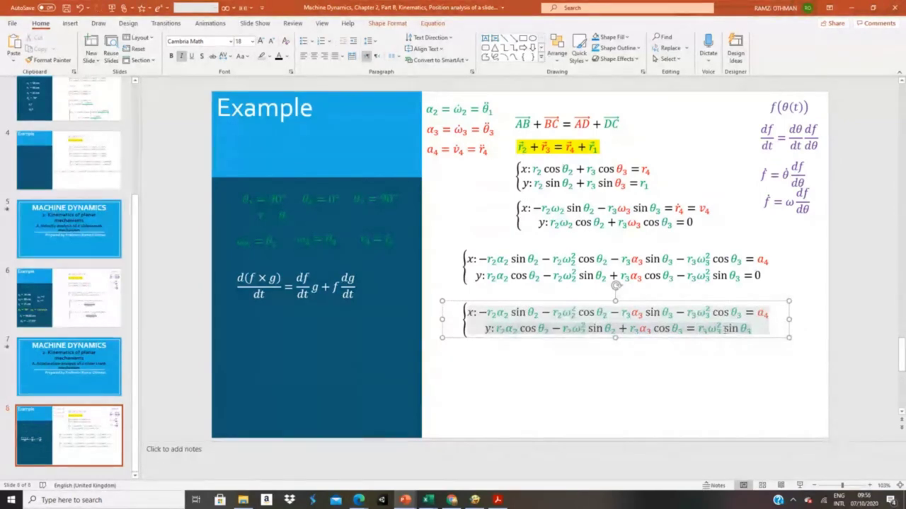
key("ctrl+v")
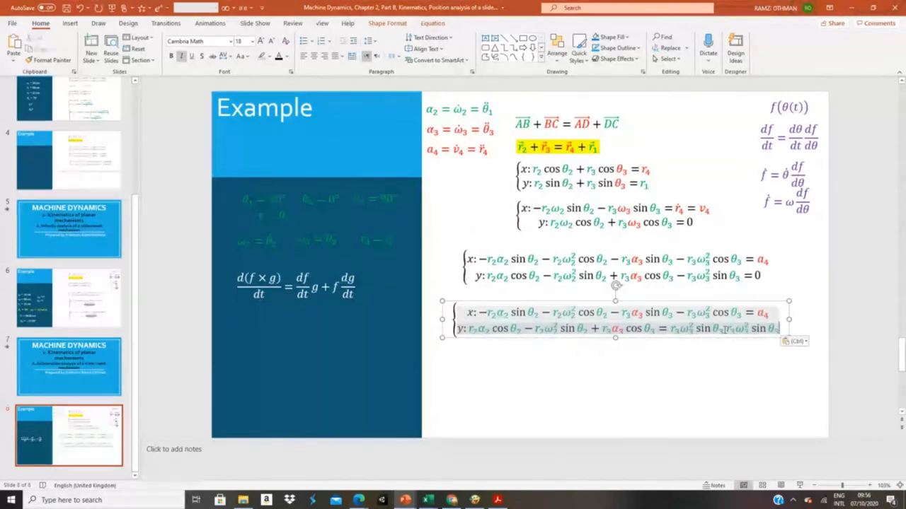
- Insert a plus sign between the two copies of r3ω3² sin θ3 in the duplicate's y row
key("shift+Left")
key("shift+Left")
key("shift+Left")
key("shift+Left")
key("shift+Left")
key("shift+Left")
key("shift+Left")
key("shift+Left")
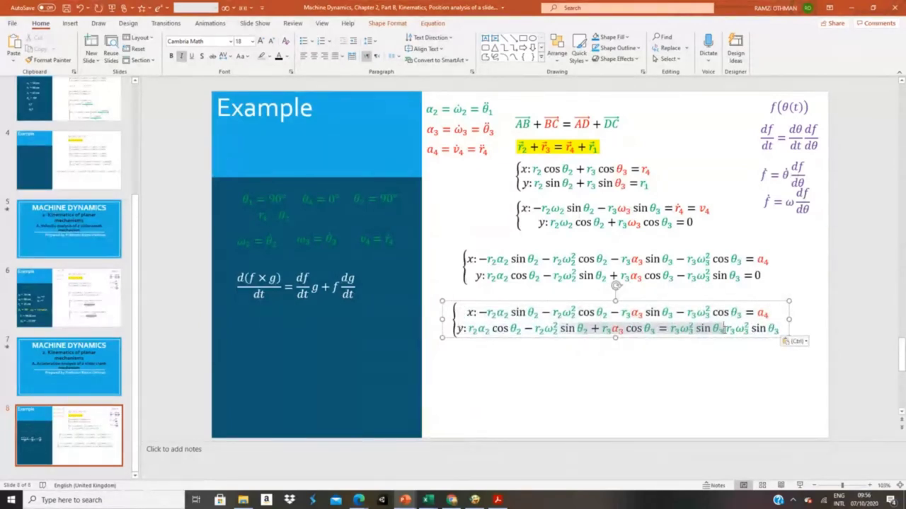
key("shift+Left")
key("shift+Left")
key("shift+Left")
key("shift+Left")
key("shift+Left")
key("shift+Left")
key("shift+Left")
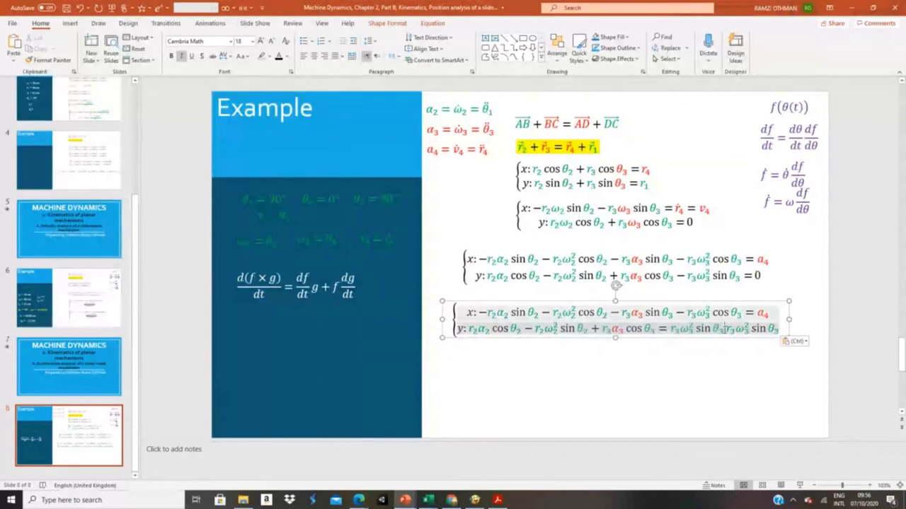
type("+")
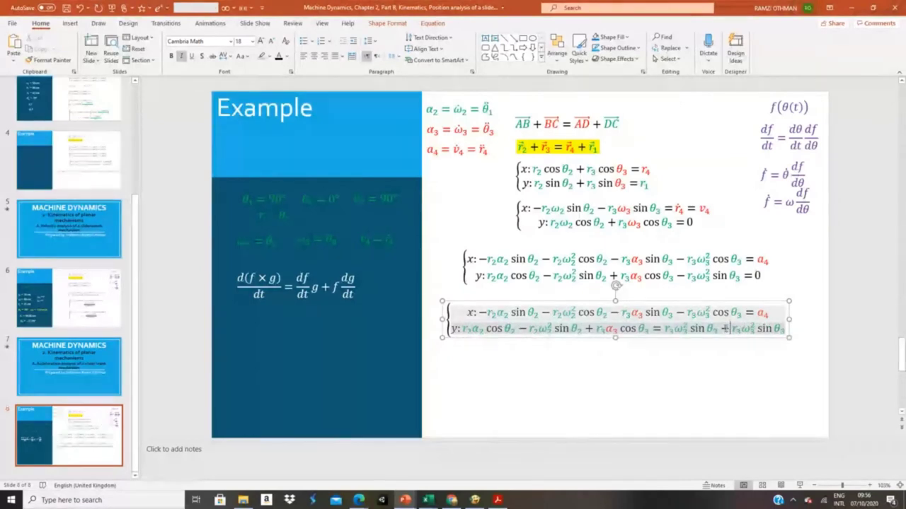
- Delete the −r2ω2² sin θ2 term from the left-hand side of the duplicate's y row
left_click(529, 330)
double_click(532, 330)
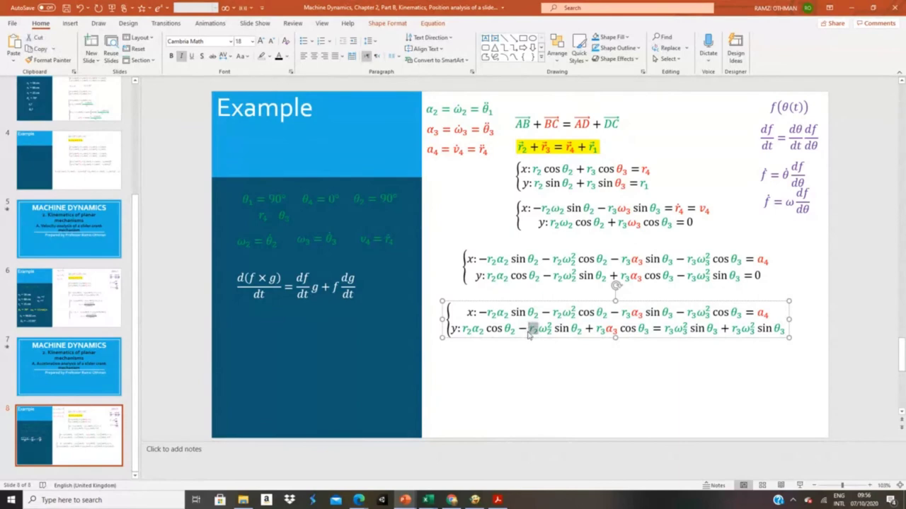
key("Delete")
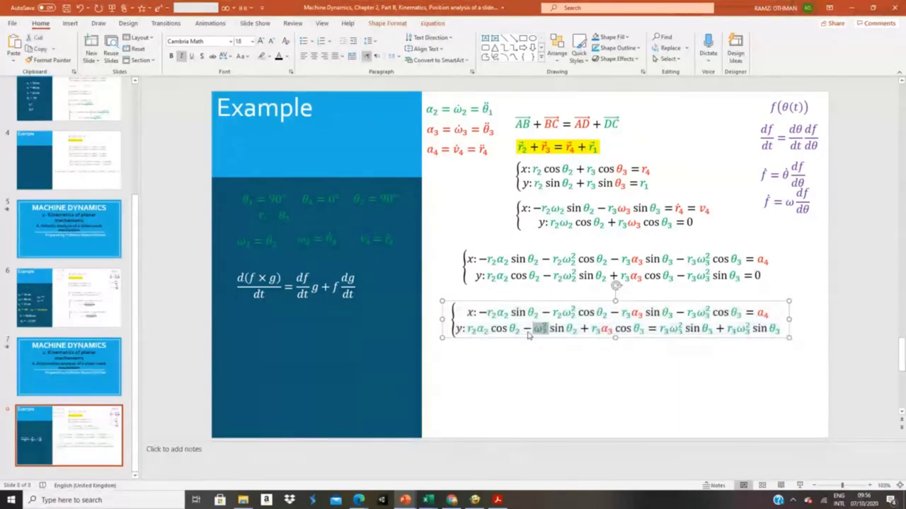
key("Delete")
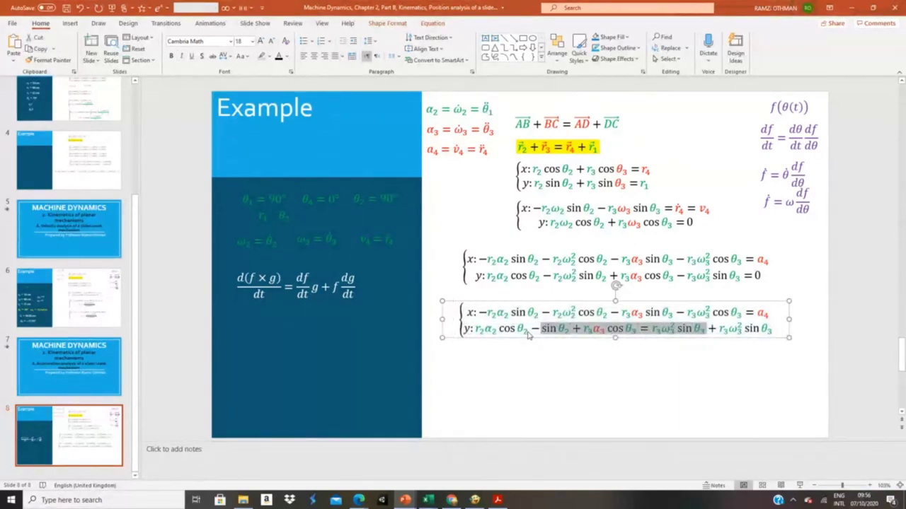
left_click(573, 329)
key("BackSpace")
key("BackSpace")
key("BackSpace")
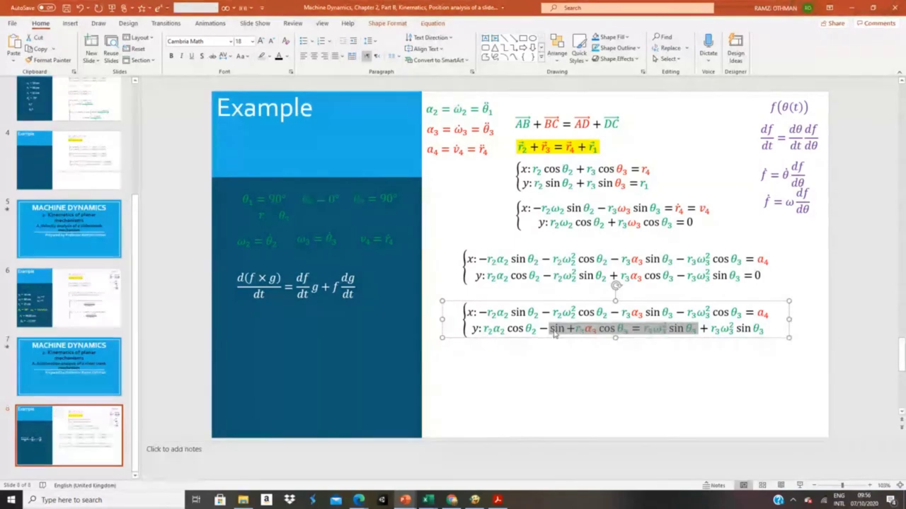
double_click(556, 334)
key("Delete")
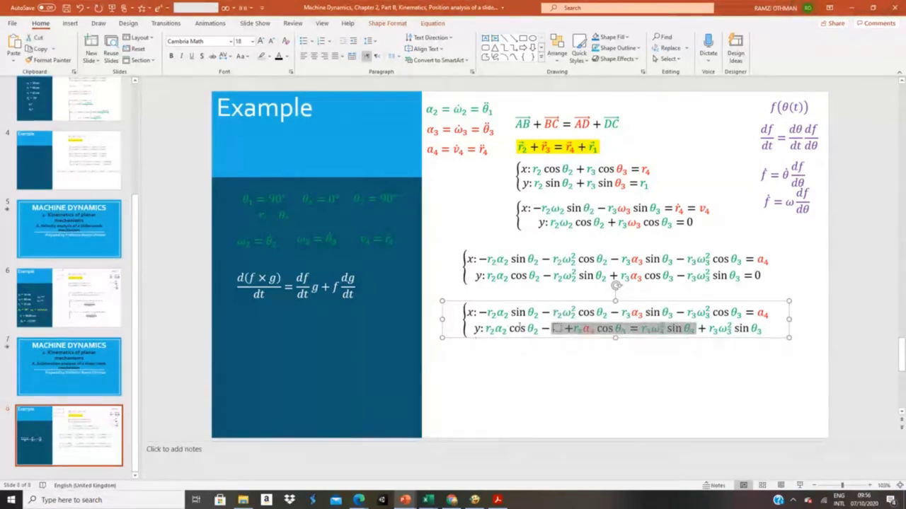
left_click(549, 328)
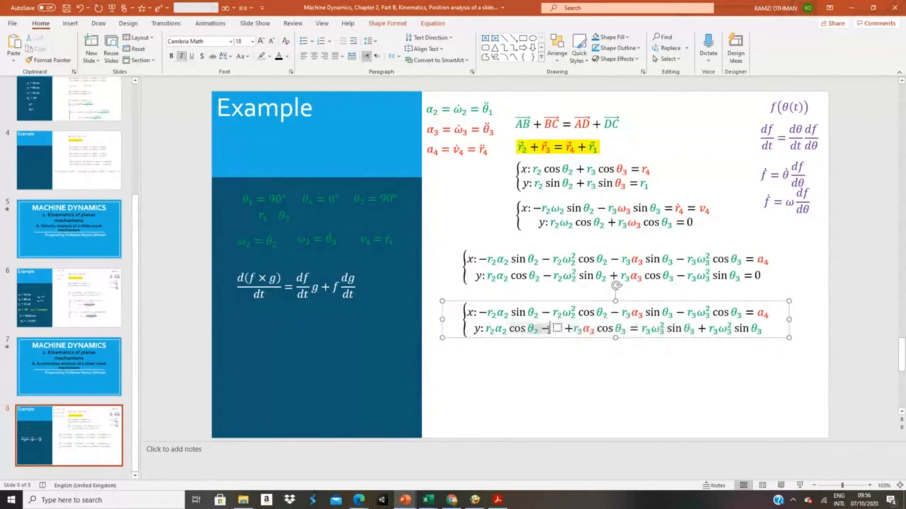
key("BackSpace")
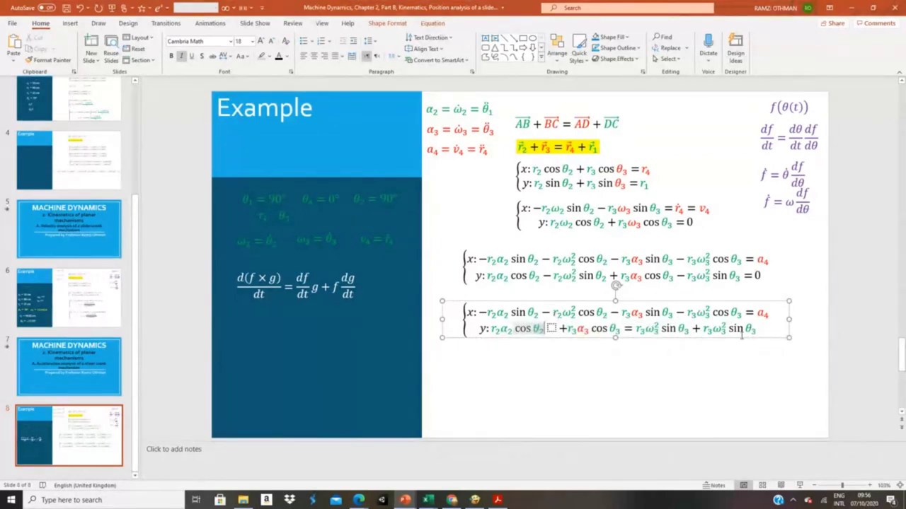
- Change the subscripts of the y row's last term to 2 so that it reads r2ω2² sin θ2
left_click(711, 331)
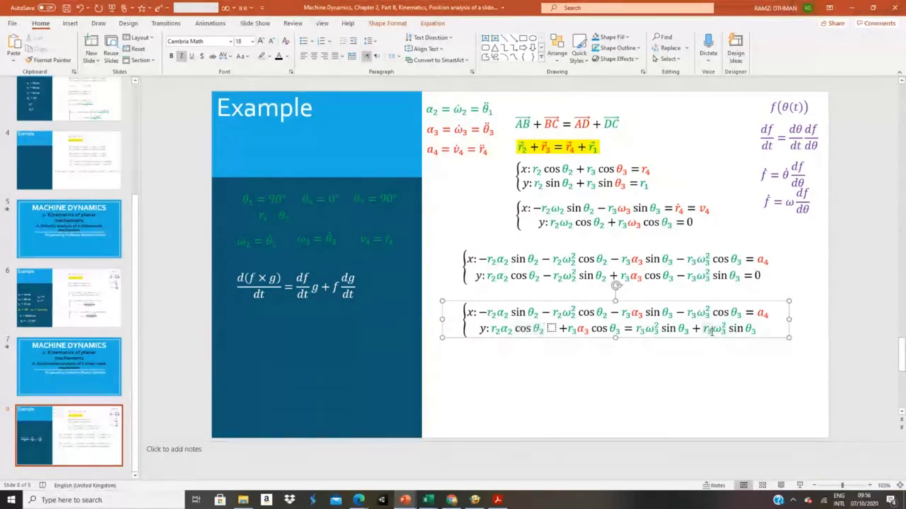
key("Right")
key("Right")
key("Right")
key("Right")
key("Right")
key("Right")
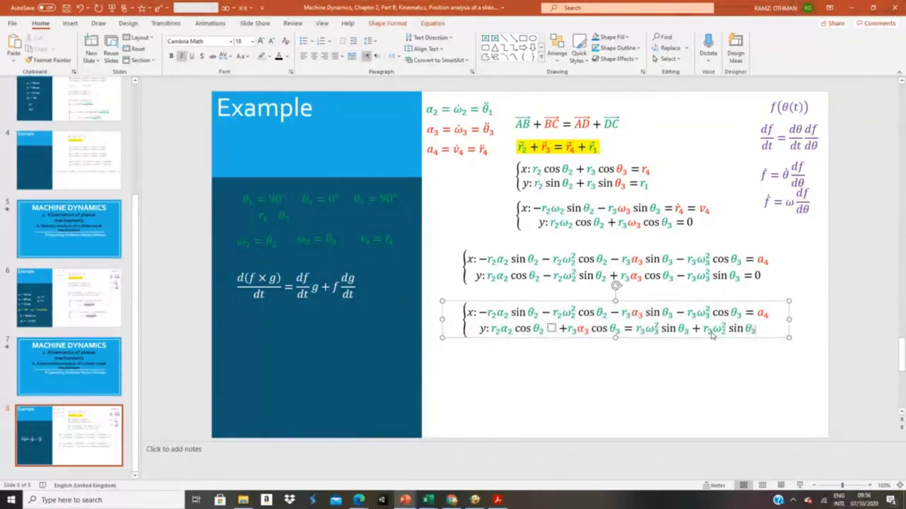
key("BackSpace")
type("2")
- Move r2α2 cos θ2 from the left-hand side to the end of the y row, preceded by a minus sign
left_click(493, 328)
left_click_drag(492, 329, 527, 329)
key("ctrl+c")
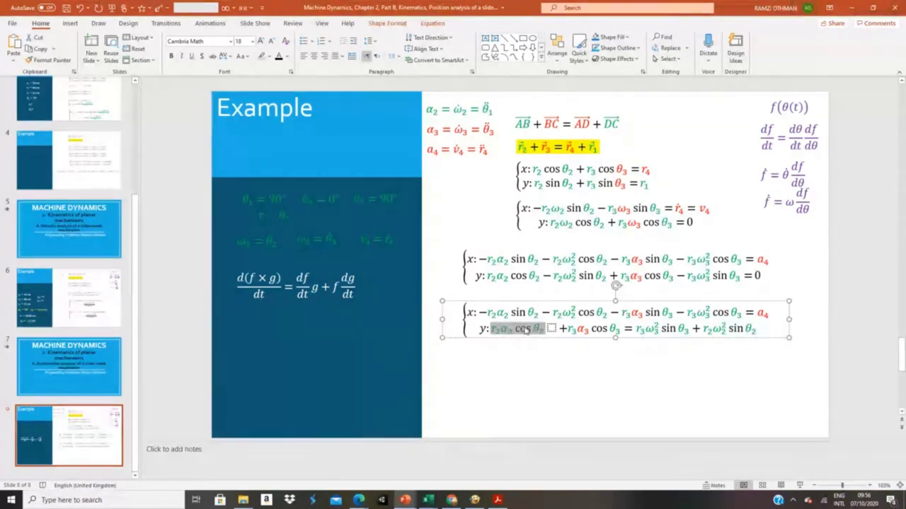
key("Delete")
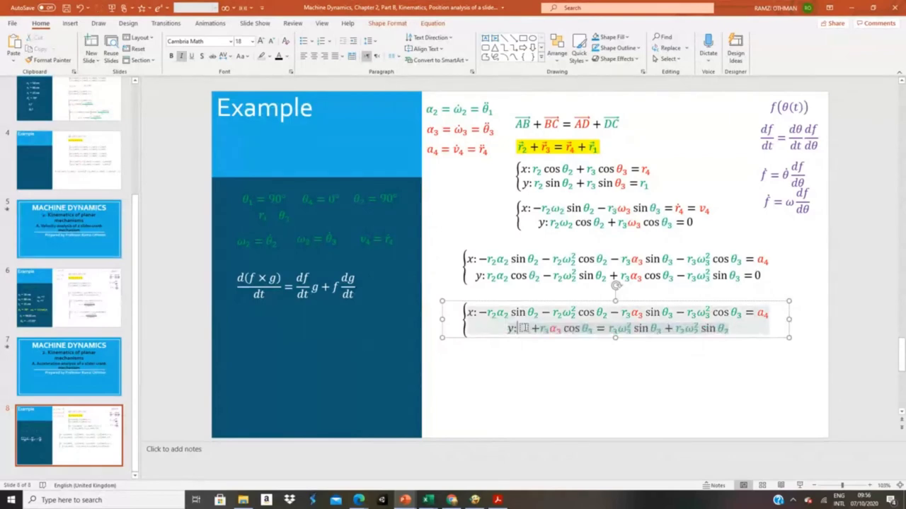
left_click(730, 329)
type("-")
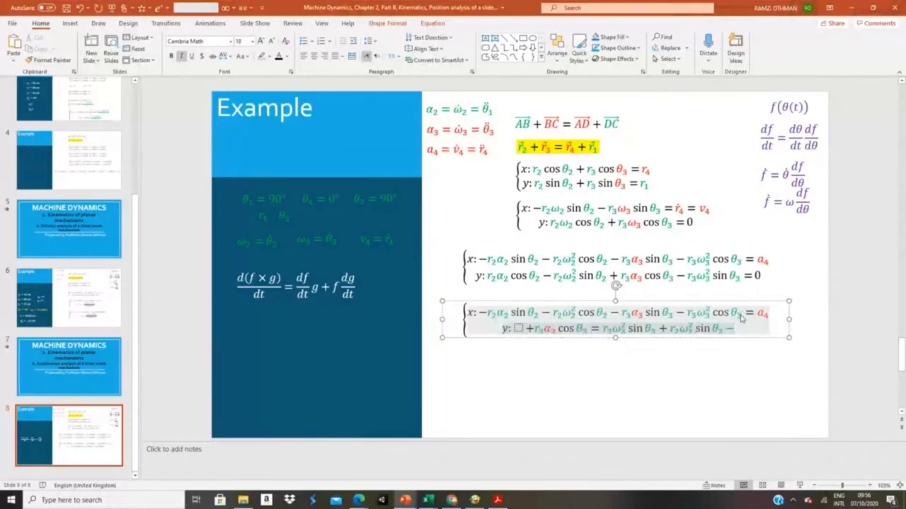
key("ctrl+v")
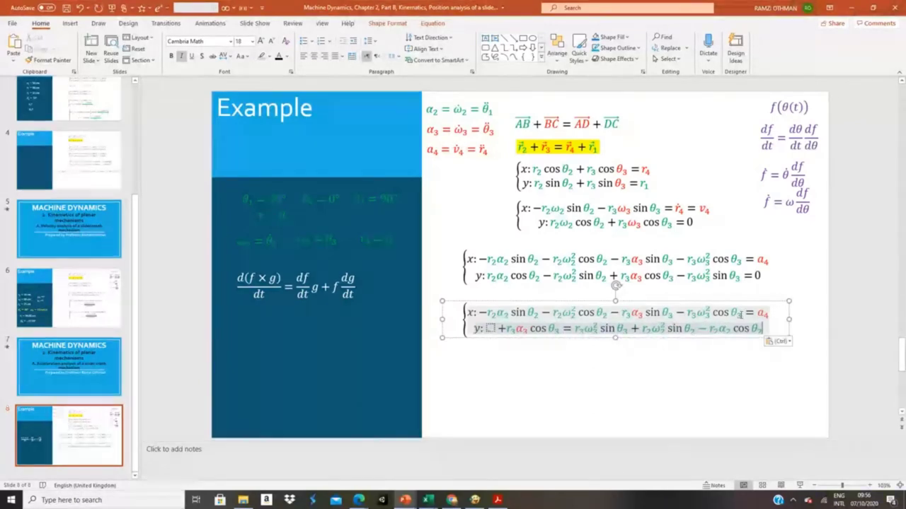
- Replace the empty placeholder and stray plus at the start of the y row with the relocated "r3α3 cos θ3 = r3ω3² sin θ3"
left_click(496, 329)
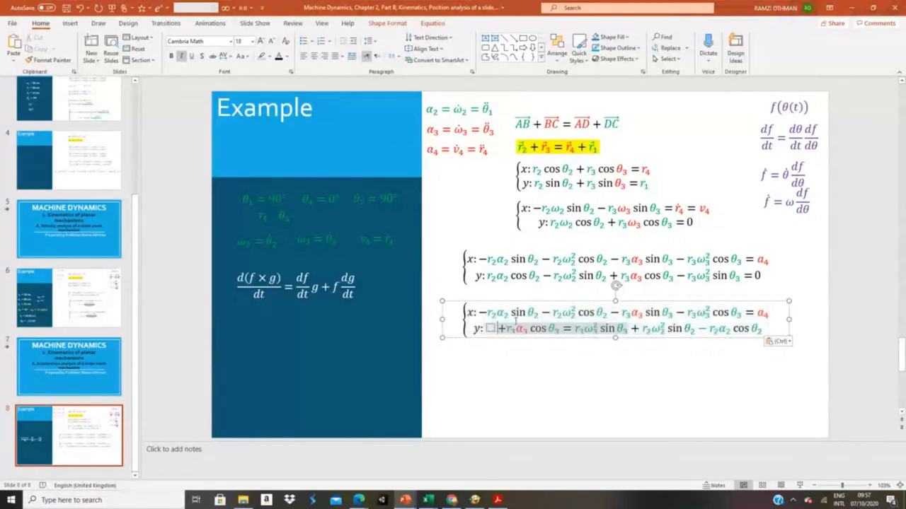
double_click(515, 322)
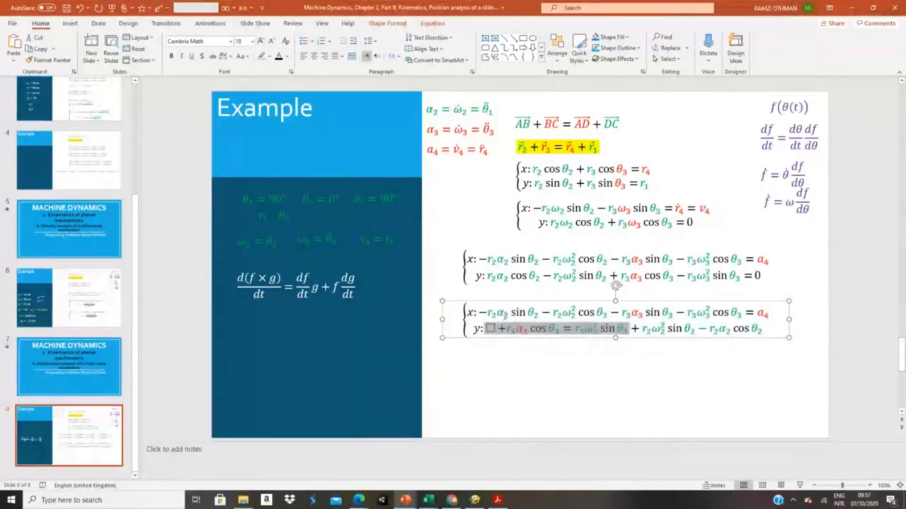
left_click(499, 329)
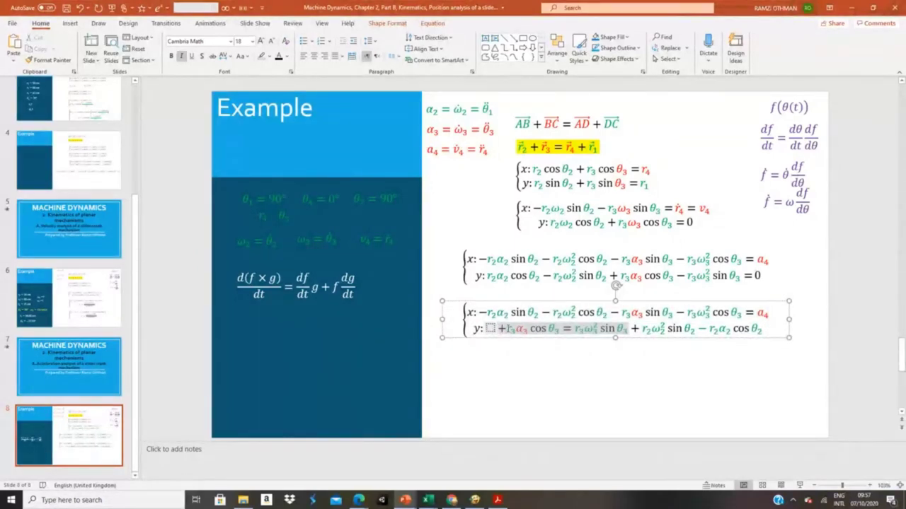
left_click_drag(508, 329, 582, 330)
key("shift+Right")
key("shift+Right")
key("ctrl+c")
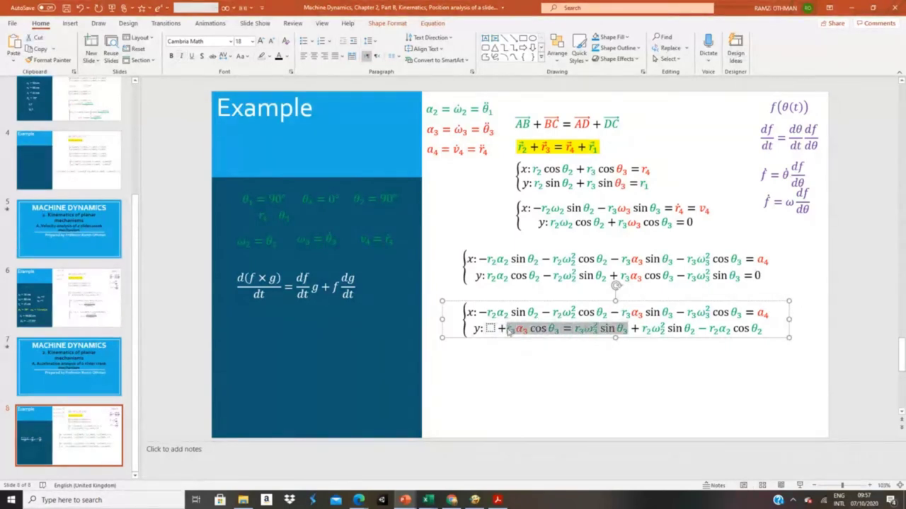
key("Delete")
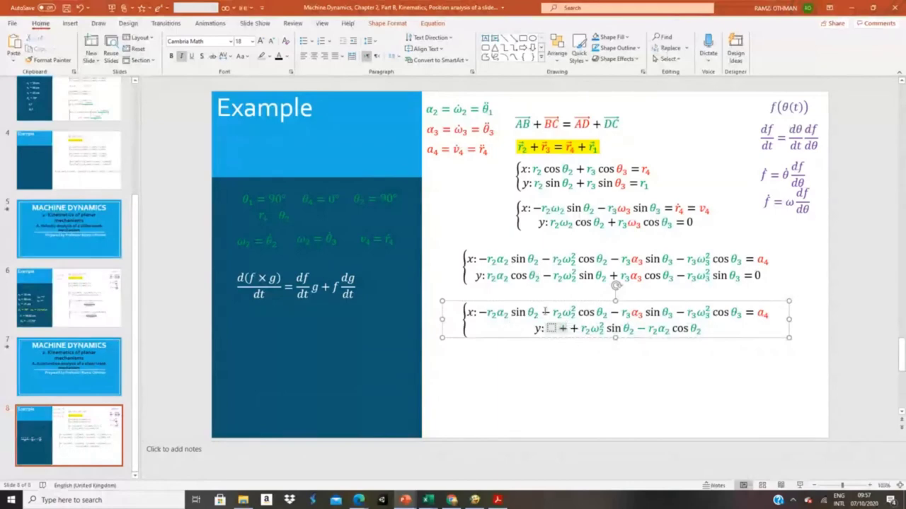
left_click(549, 328)
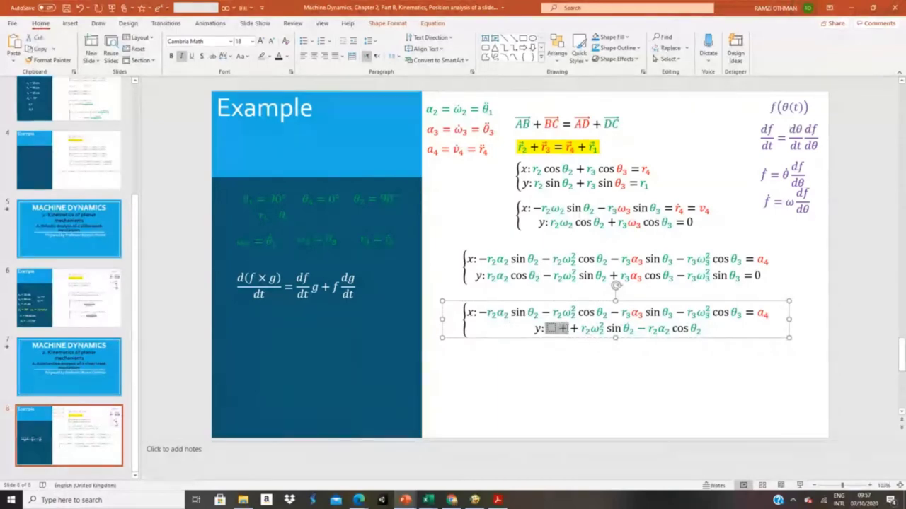
key("ctrl+v")
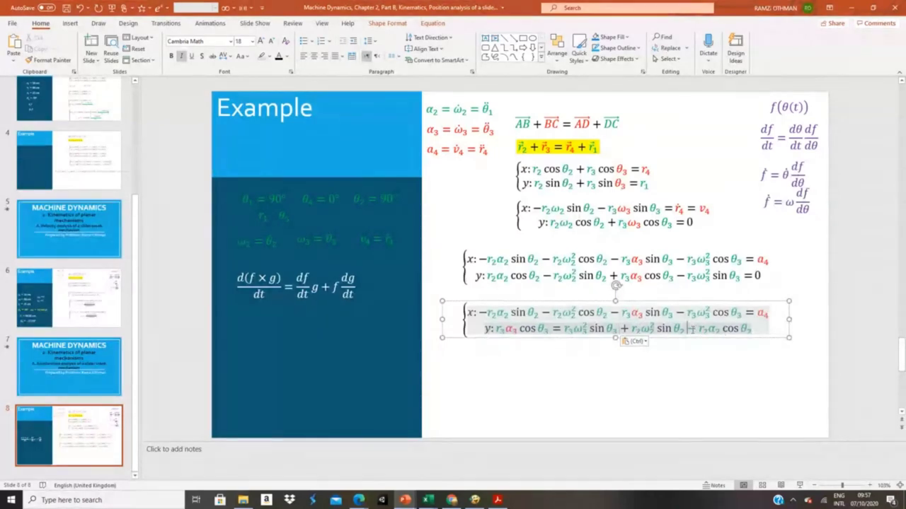
- Insert an empty stacked fraction directly after the equals sign in the duplicate's y row
double_click(691, 329)
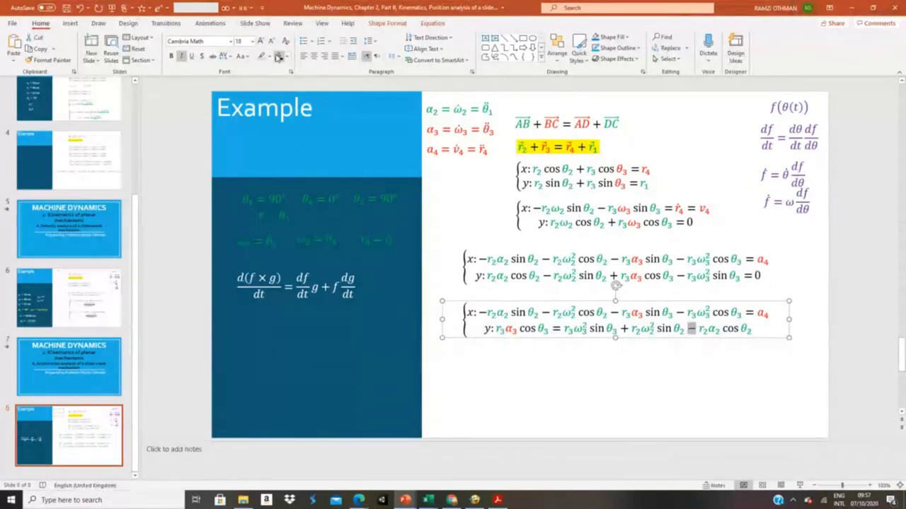
left_click(561, 329)
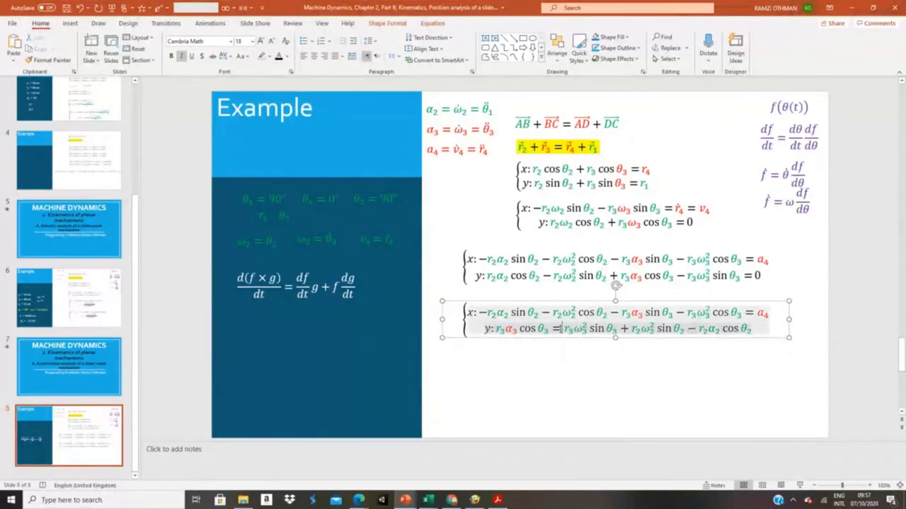
left_click(433, 24)
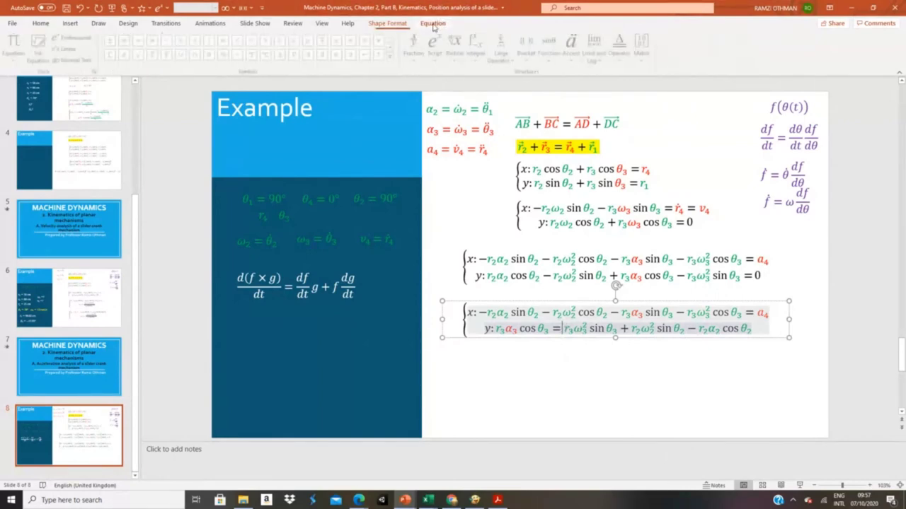
left_click(415, 45)
left_click(428, 101)
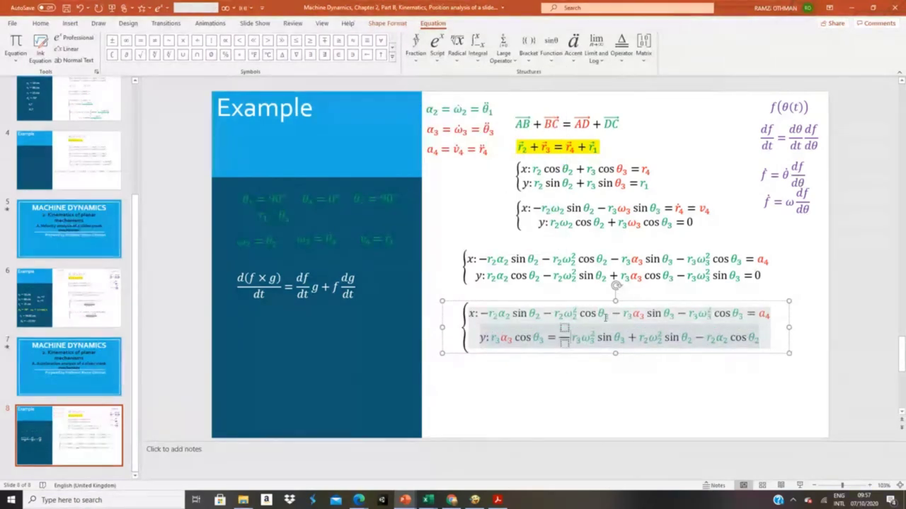
- Move r3ω3² sin θ3 + r2ω2² sin θ2 − r2α2 cos θ2 into the numerator of the new fraction
key("shift+Right")
key("shift+Right")
key("shift+Right")
key("shift+Right")
key("shift+Right")
key("shift+Right")
key("shift+Right")
key("shift+Right")
key("shift+Right")
key("shift+Right")
key("shift+Right")
key("shift+Right")
key("shift+Right")
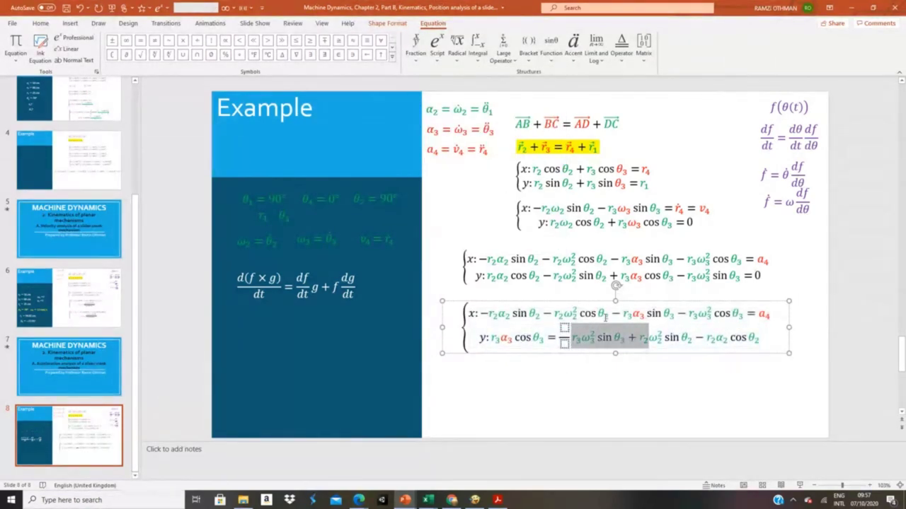
key("shift+Right")
key("shift+Right")
key("shift+Right")
key("shift+Right")
key("shift+Right")
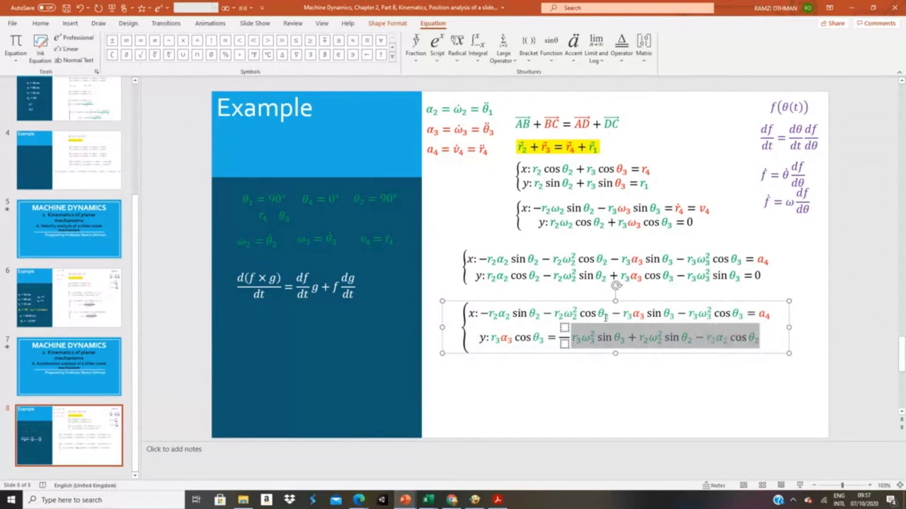
key("ctrl+x")
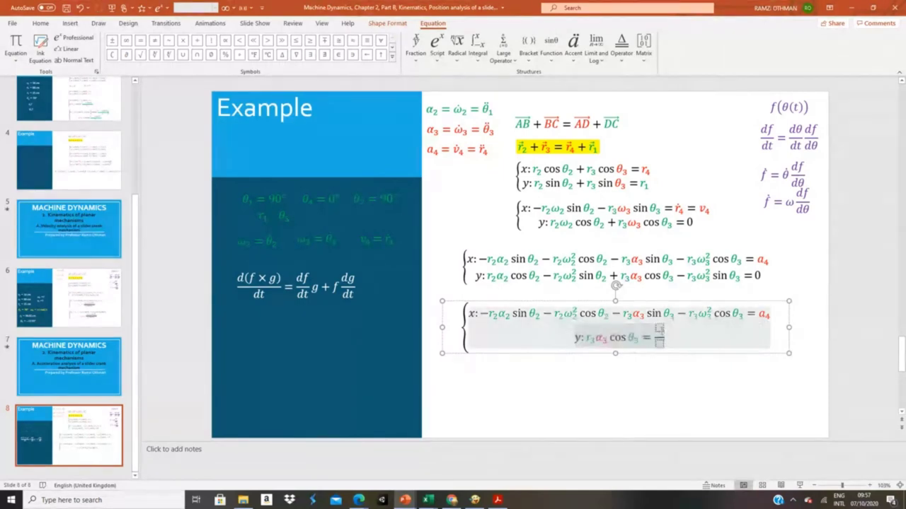
key("ctrl+v")
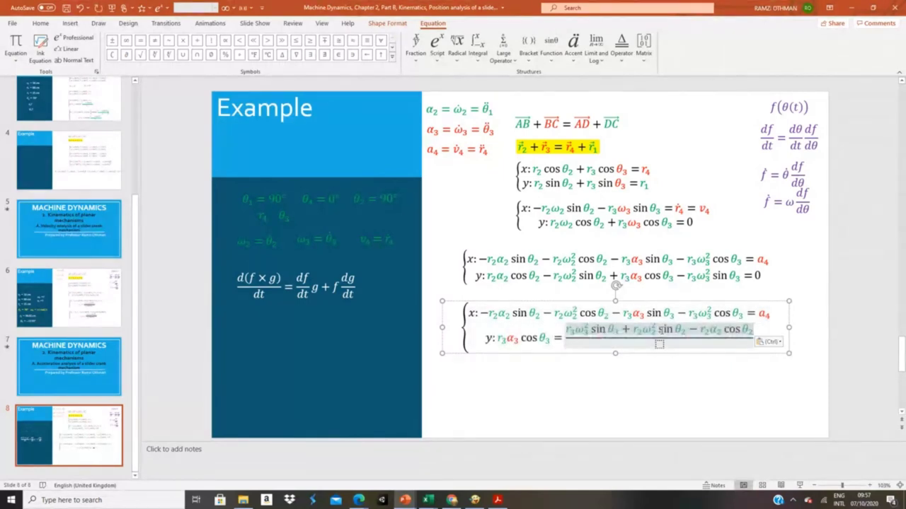
- Move r3 from in front of α3 into the fraction's empty denominator
left_click_drag(497, 339, 506, 341)
key("ctrl+x")
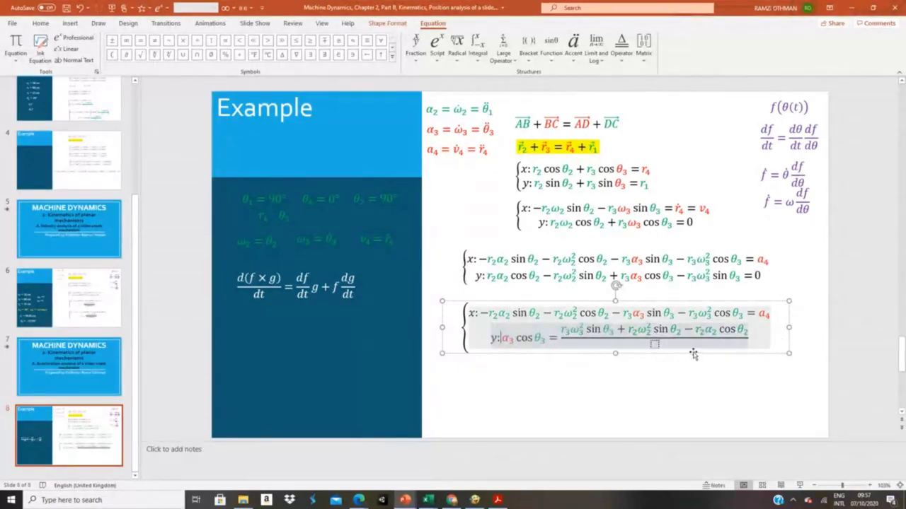
left_click(655, 345)
key("ctrl+v")
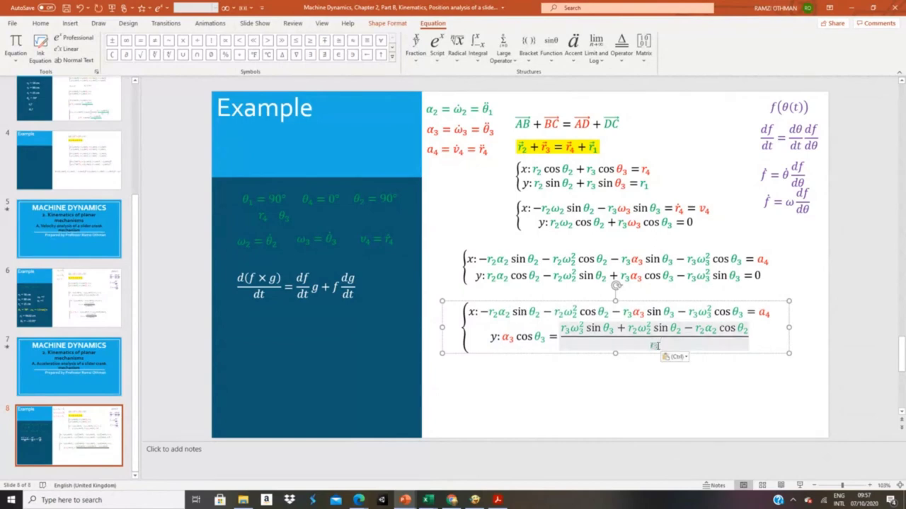
- Move cos θ3 from the left-hand side to follow r3 in the denominator, and finish editing the equation
left_click_drag(519, 338, 535, 339)
key("ctrl+x")
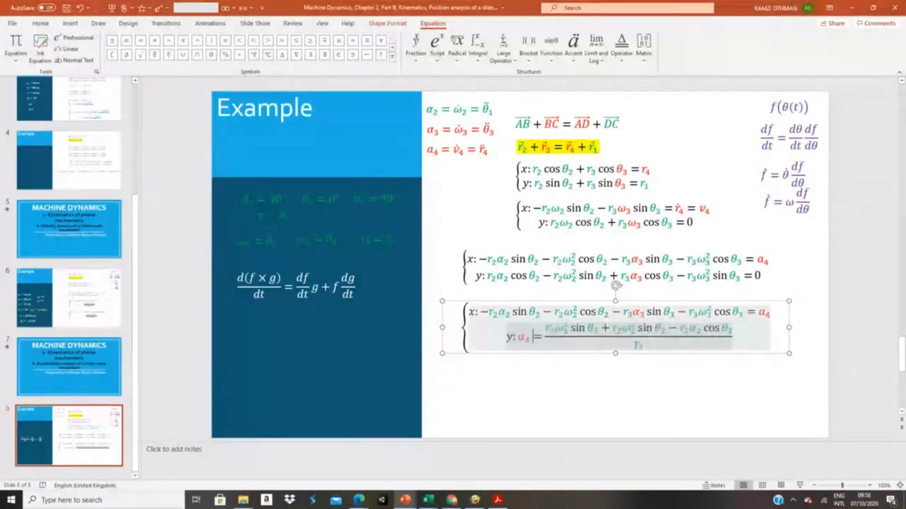
left_click(678, 345)
key("Right")
key("Left")
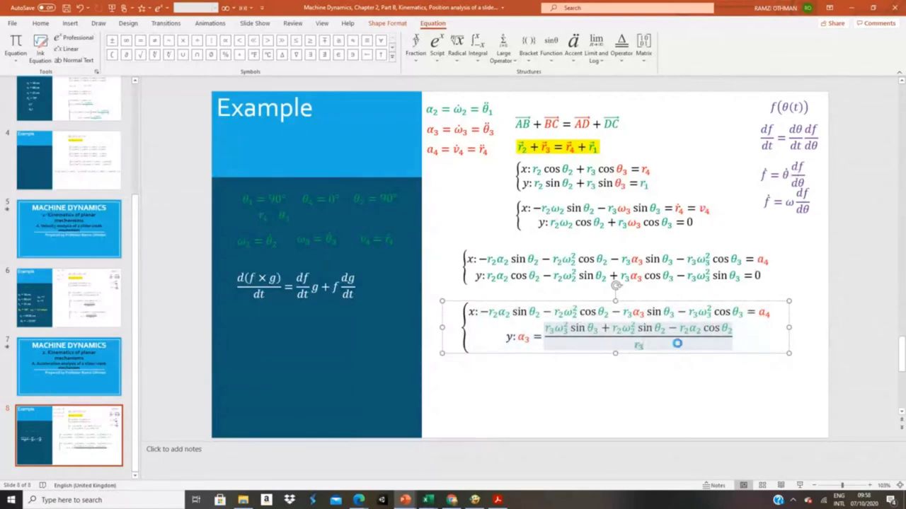
key("ctrl+v")
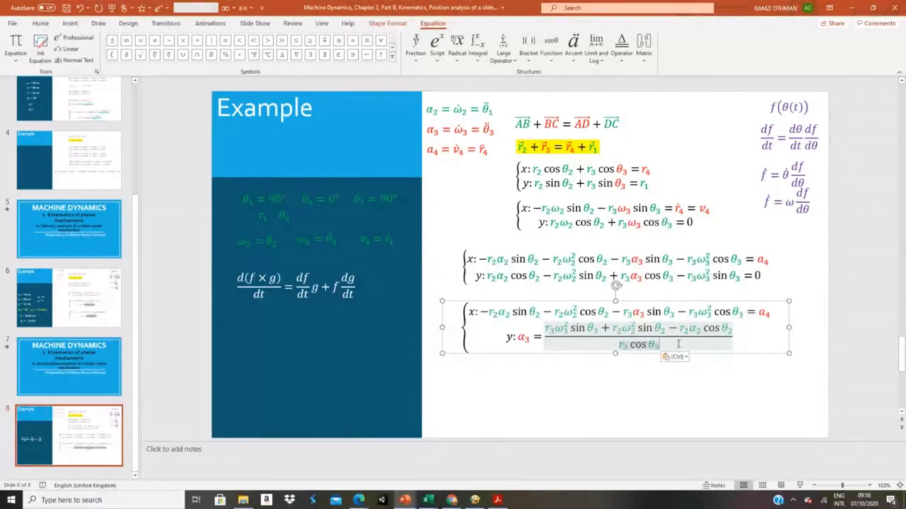
left_click(563, 388)
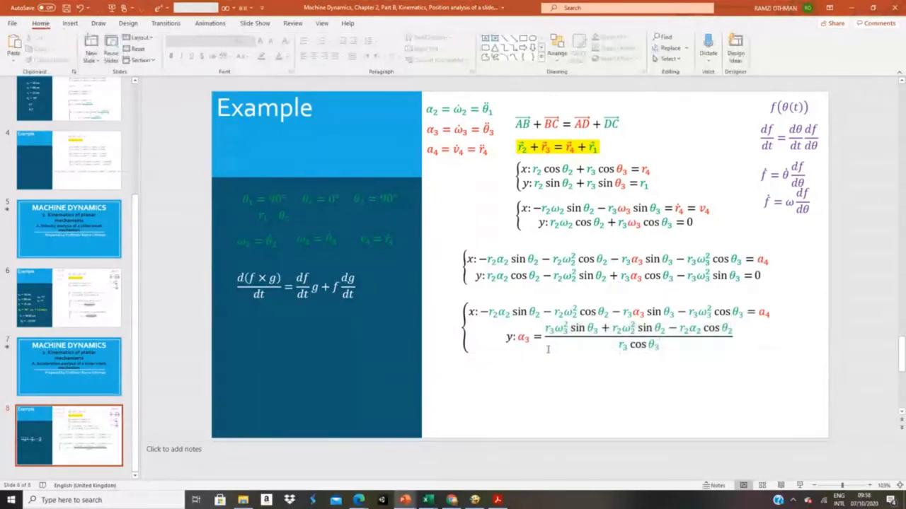